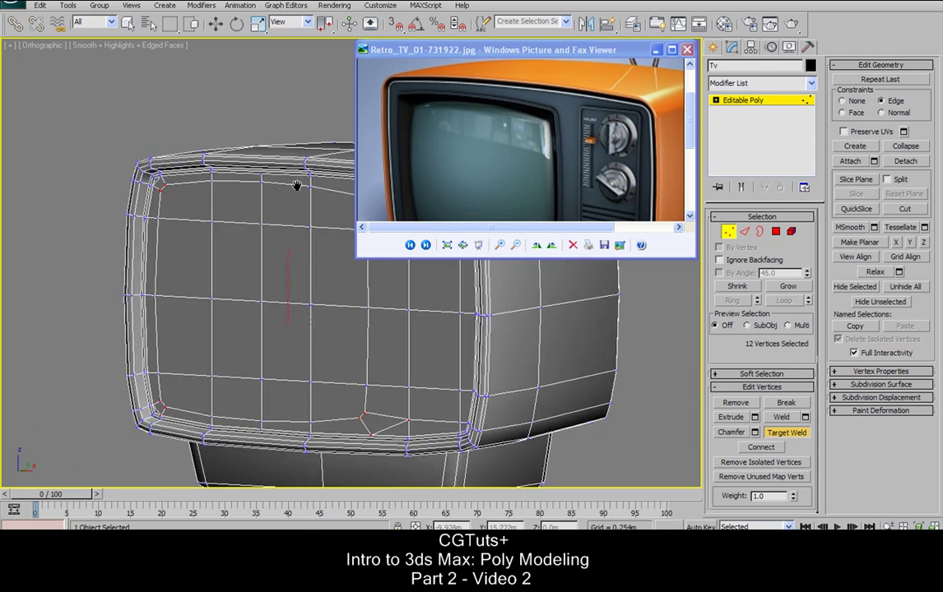
# Select the central four polygons of the TV's screen area and grow the selection to all 16 screen polygons
pyautogui.scroll(-2, 333, 196)
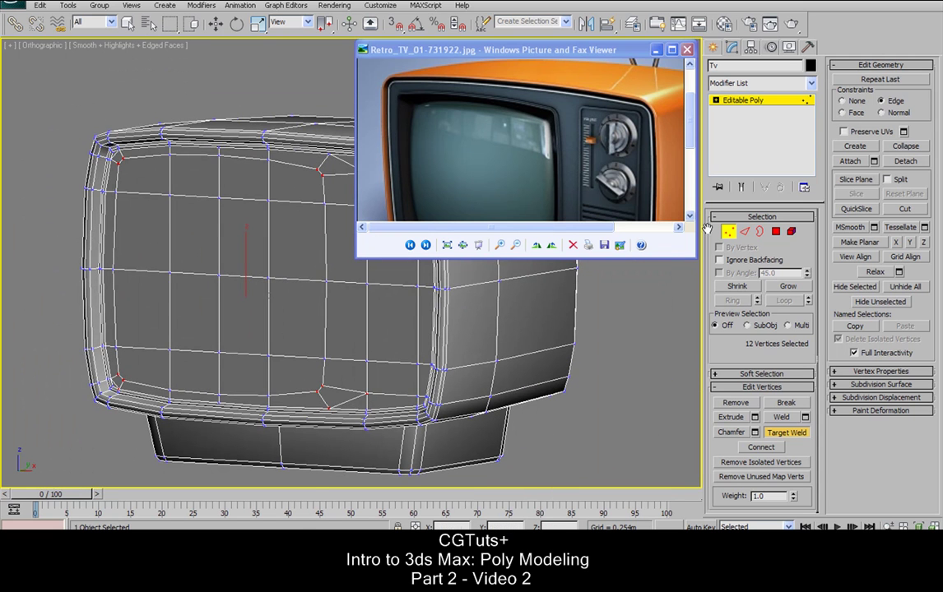
pyautogui.click(775, 233)
pyautogui.keyDown('ctrl'); pyautogui.click(224, 307); pyautogui.keyUp('ctrl')
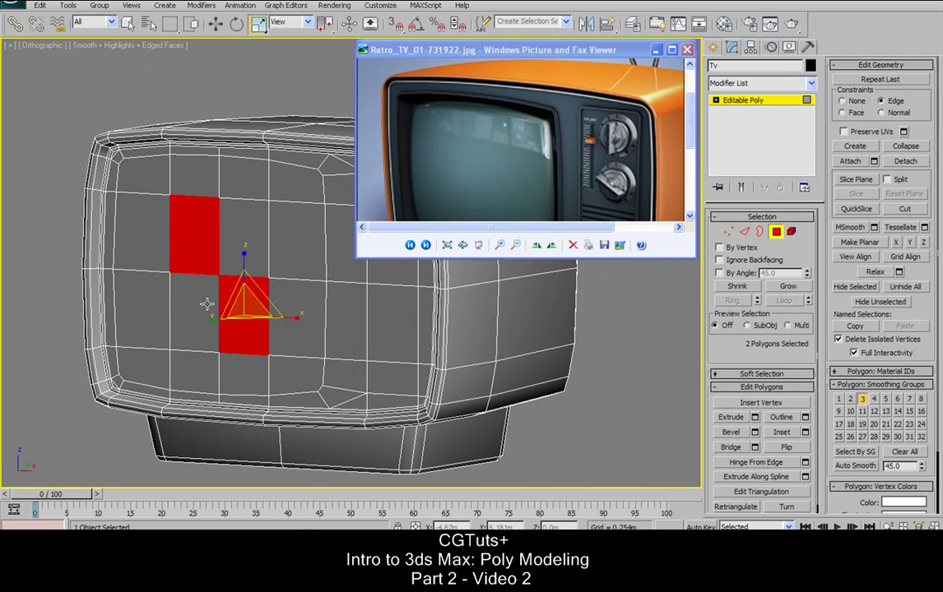
pyautogui.keyDown('ctrl'); pyautogui.click(202, 311); pyautogui.keyUp('ctrl')
pyautogui.hotkey('ctrl', 'z')
pyautogui.hotkey('ctrl', 'z')
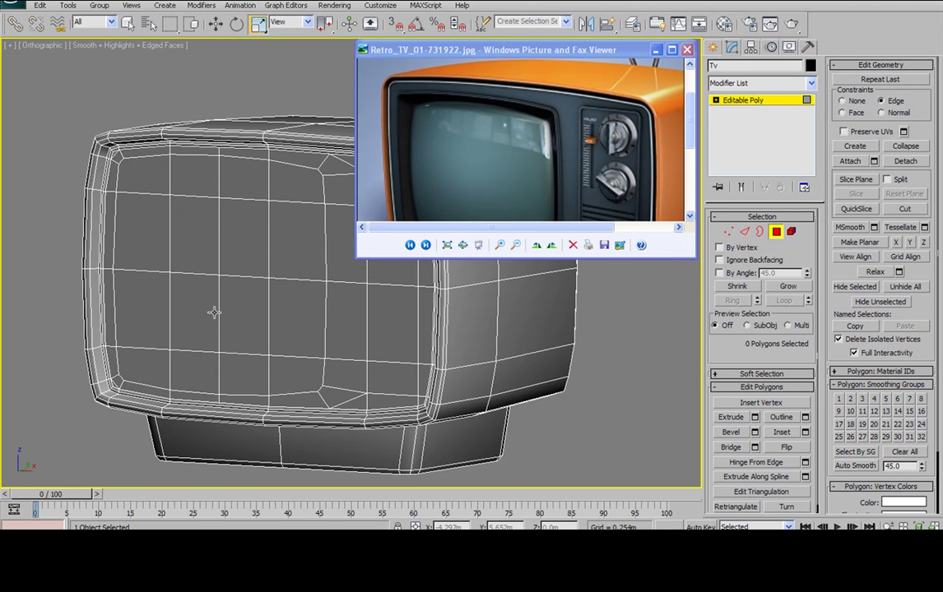
pyautogui.keyDown('ctrl'); pyautogui.click(198, 240); pyautogui.keyUp('ctrl')
pyautogui.keyDown('ctrl'); pyautogui.click(243, 237); pyautogui.keyUp('ctrl')
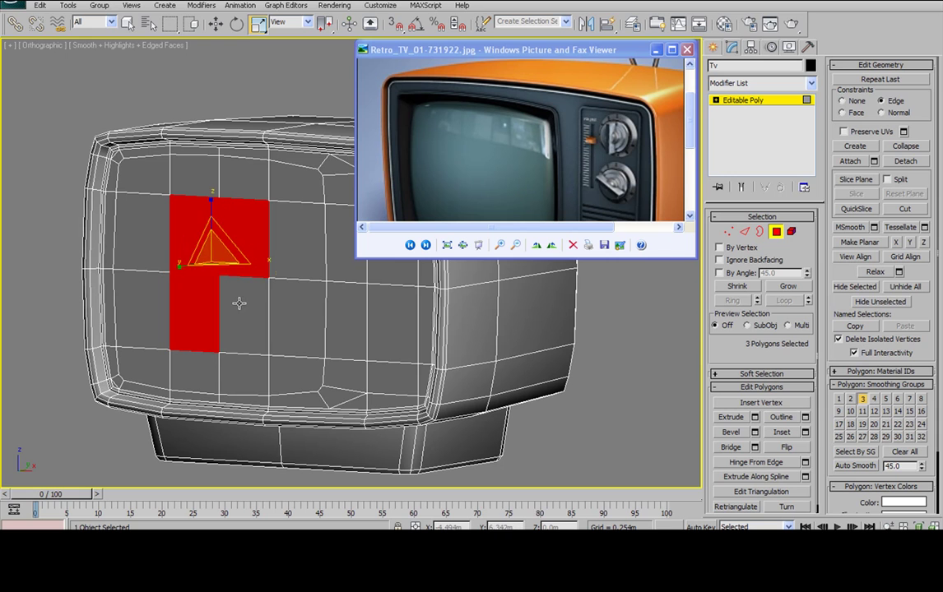
pyautogui.keyDown('ctrl'); pyautogui.click(238, 301); pyautogui.keyUp('ctrl')
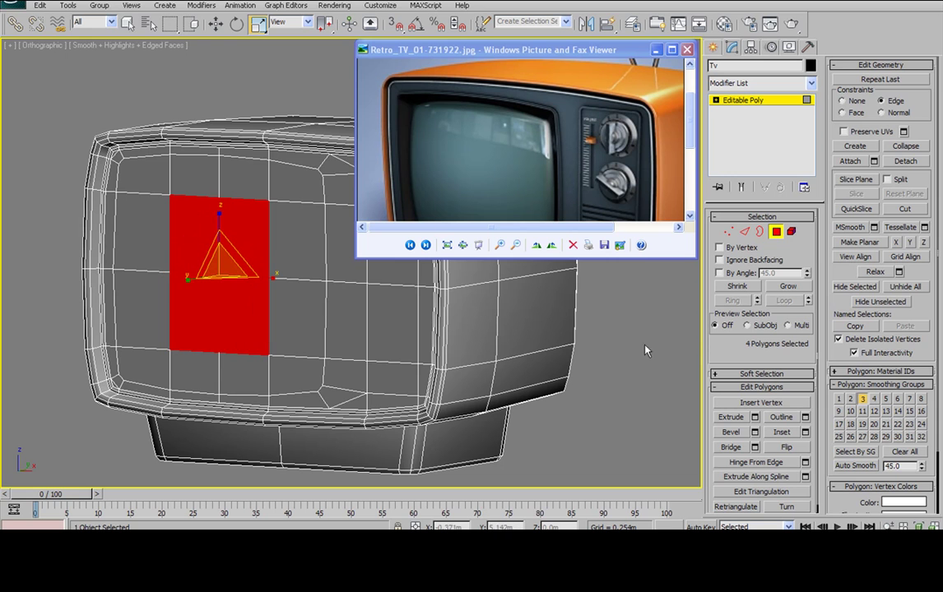
pyautogui.click(788, 287)
# Inset the selected screen polygons as a group by 0.036 m
pyautogui.keyDown('alt'); pyautogui.moveTo(331, 227); pyautogui.dragTo(259, 231, button='middle'); pyautogui.keyUp('alt')
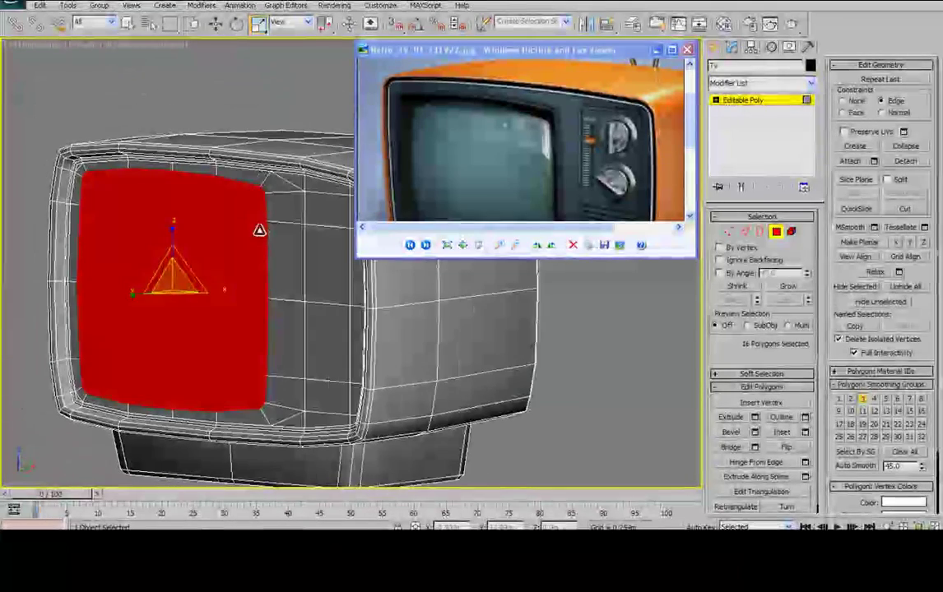
pyautogui.click(804, 432)
pyautogui.moveTo(559, 281); pyautogui.dragTo(560, 281)
pyautogui.hotkey('ctrl', 'z')
pyautogui.moveTo(229, 145); pyautogui.dragTo(628, 306)
pyautogui.scroll(5, 191, 265)
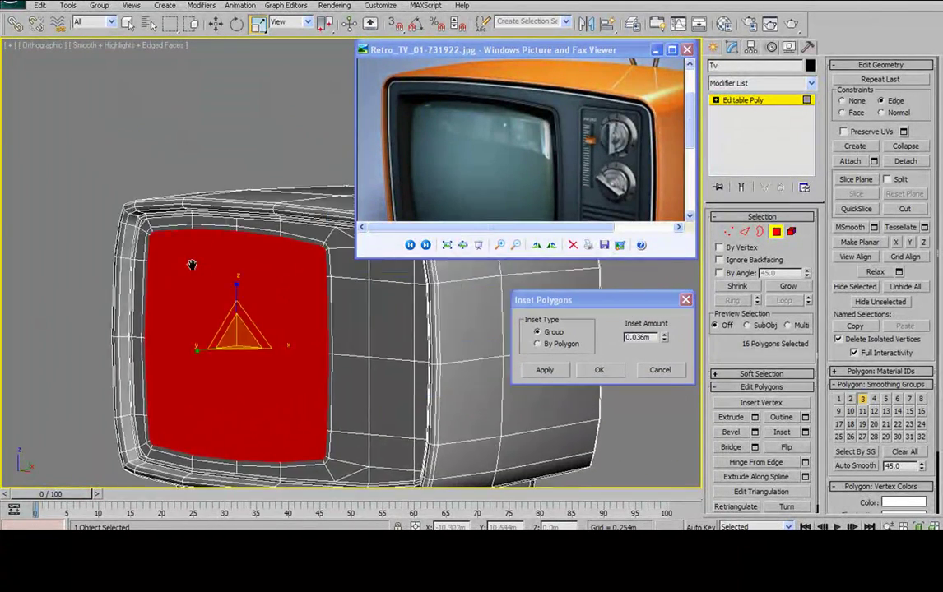
pyautogui.keyDown('alt'); pyautogui.moveTo(194, 263); pyautogui.dragTo(231, 213, button='middle'); pyautogui.keyUp('alt')
pyautogui.scroll(-5, 185, 227)
pyautogui.scroll(2, 166, 204)
pyautogui.scroll(3, 236, 197)
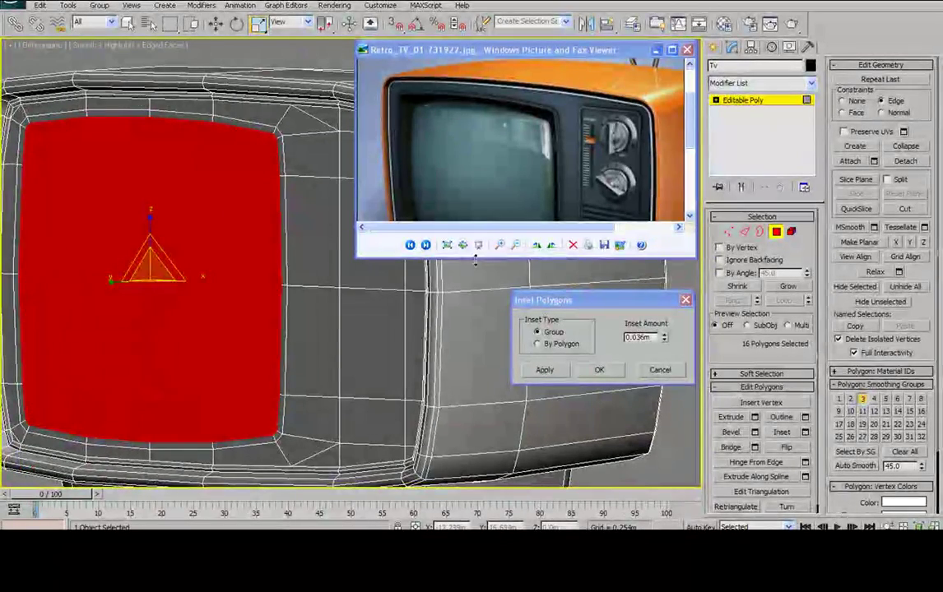
pyautogui.click(617, 372)
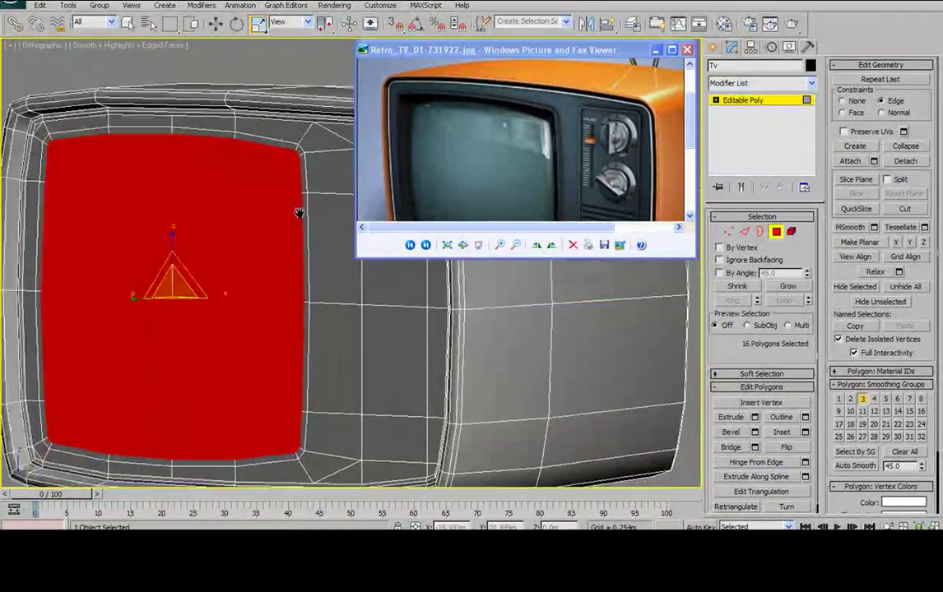
# Select the ring of edges crossing the narrow inset border and convert it to a polygon selection around the screen
pyautogui.scroll(5, 297, 211)
pyautogui.moveTo(231, 185); pyautogui.dragTo(194, 214, button='middle')
pyautogui.scroll(-3, 280, 255)
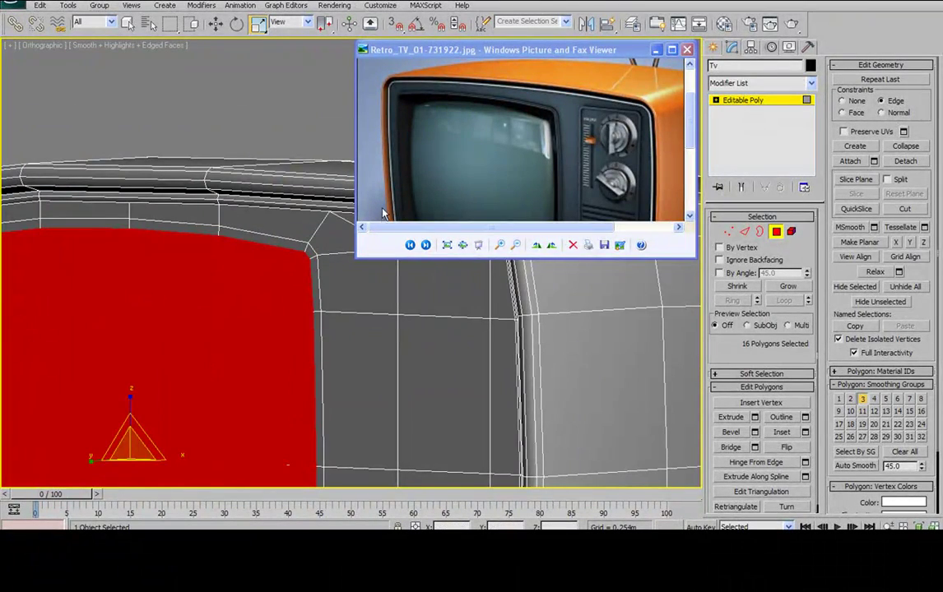
pyautogui.click(745, 232)
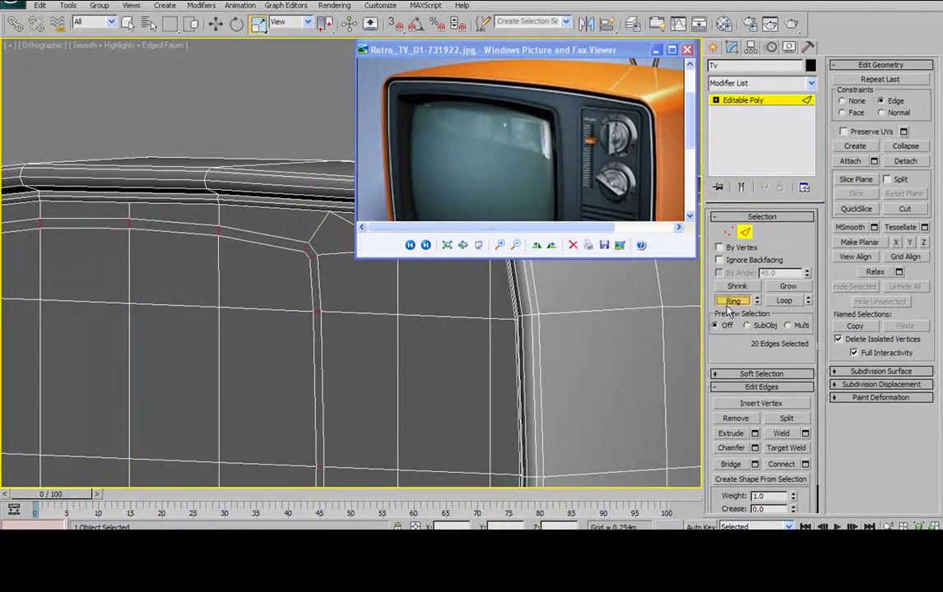
pyautogui.moveTo(18, 252); pyautogui.dragTo(170, 207, button='middle')
pyautogui.click(775, 231)
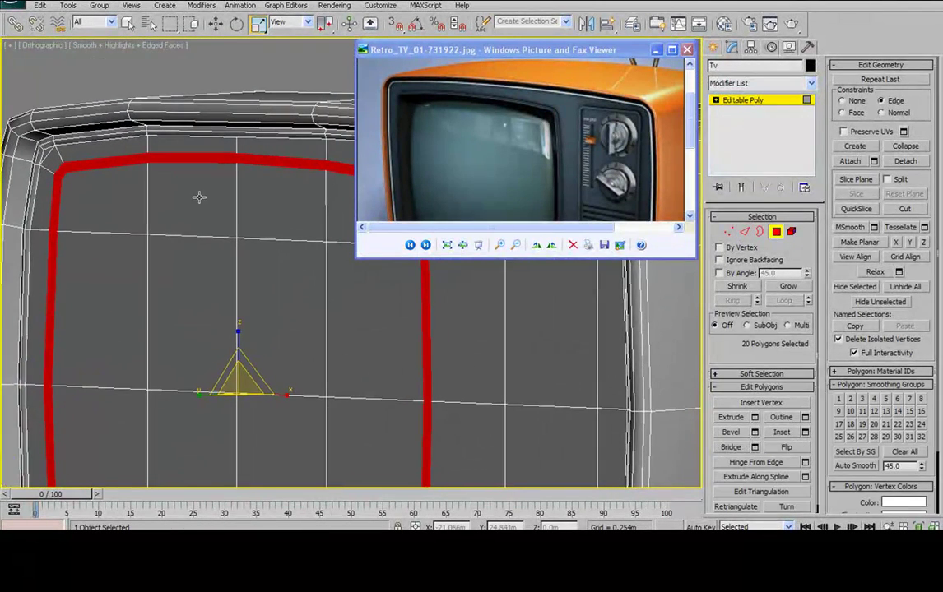
pyautogui.click(755, 419)
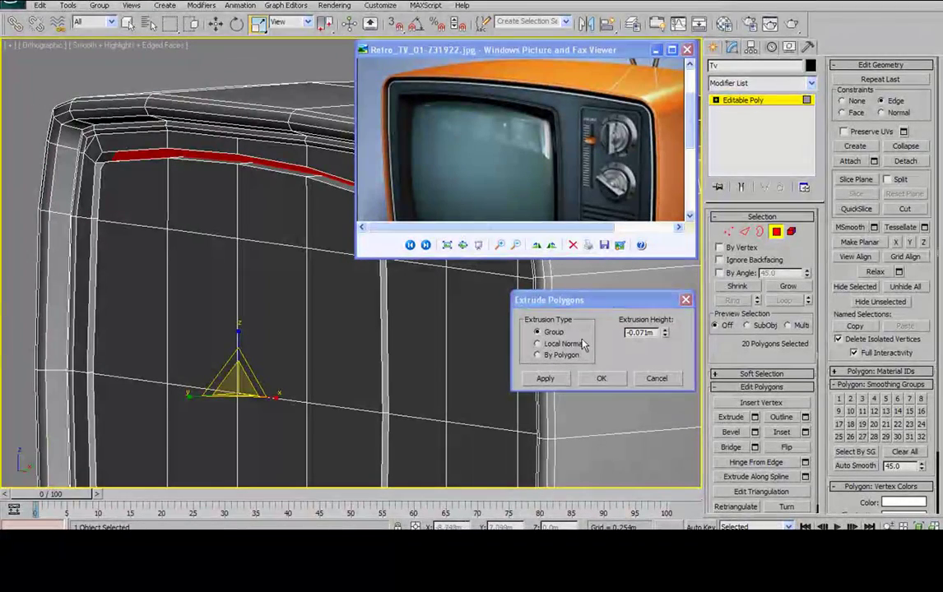
pyautogui.moveTo(667, 341); pyautogui.dragTo(669, 264)
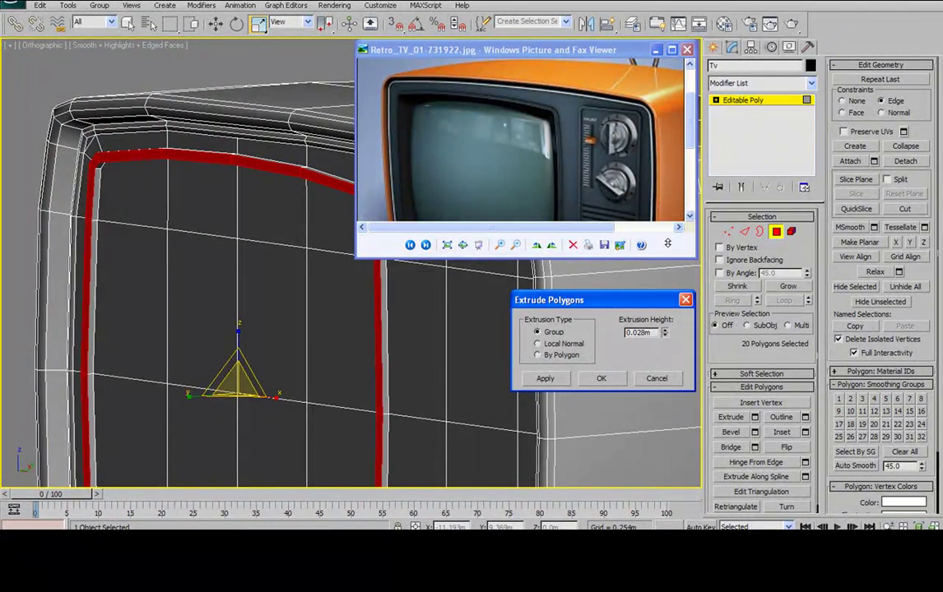
pyautogui.moveTo(371, 331); pyautogui.dragTo(294, 286, button='middle')
pyautogui.click(657, 380)
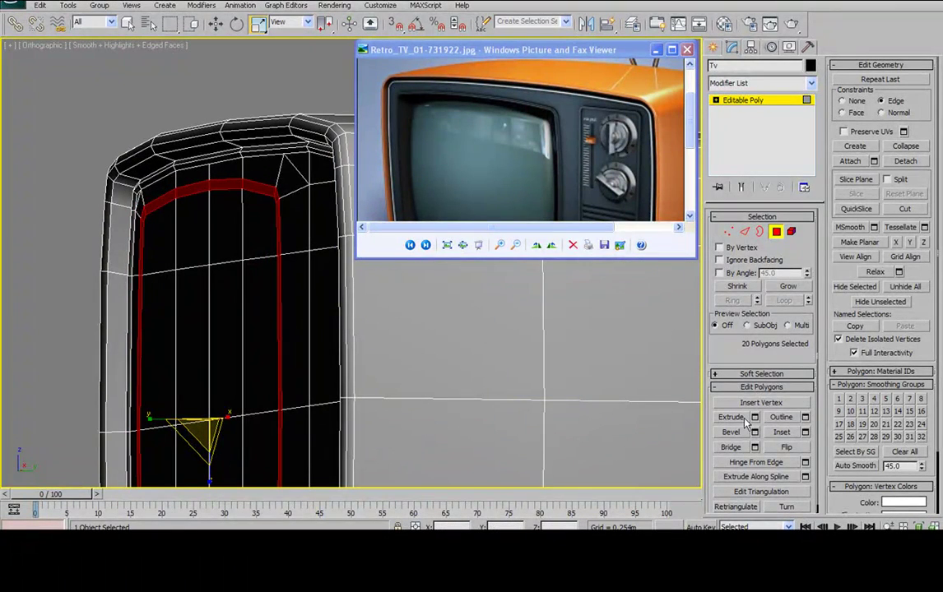
# Bevel the narrow border polygons around the screen as a group with a height of 0.028 m and an outline amount of -0.015 m
pyautogui.click(755, 433)
pyautogui.moveTo(666, 339); pyautogui.dragTo(668, 340)
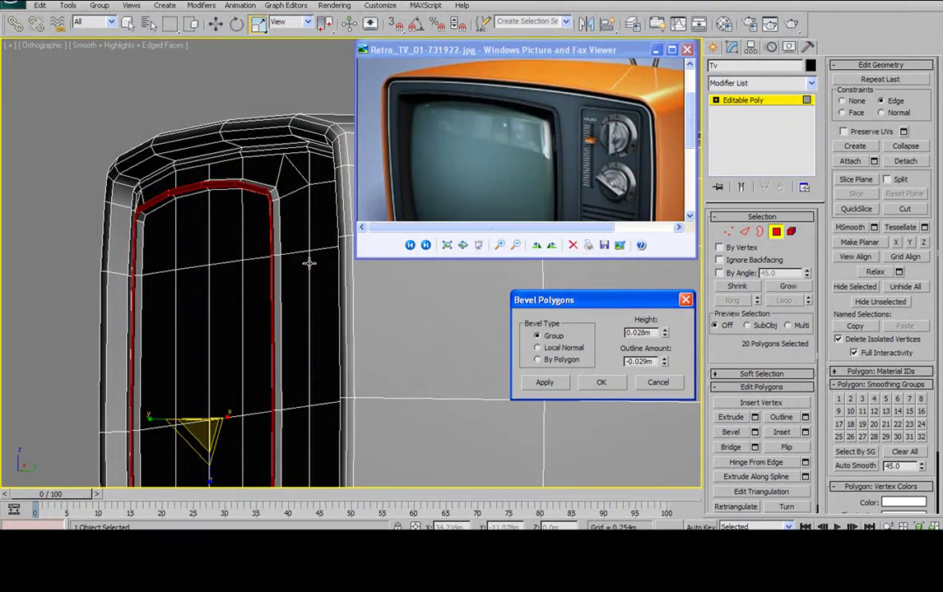
pyautogui.scroll(8, 309, 264)
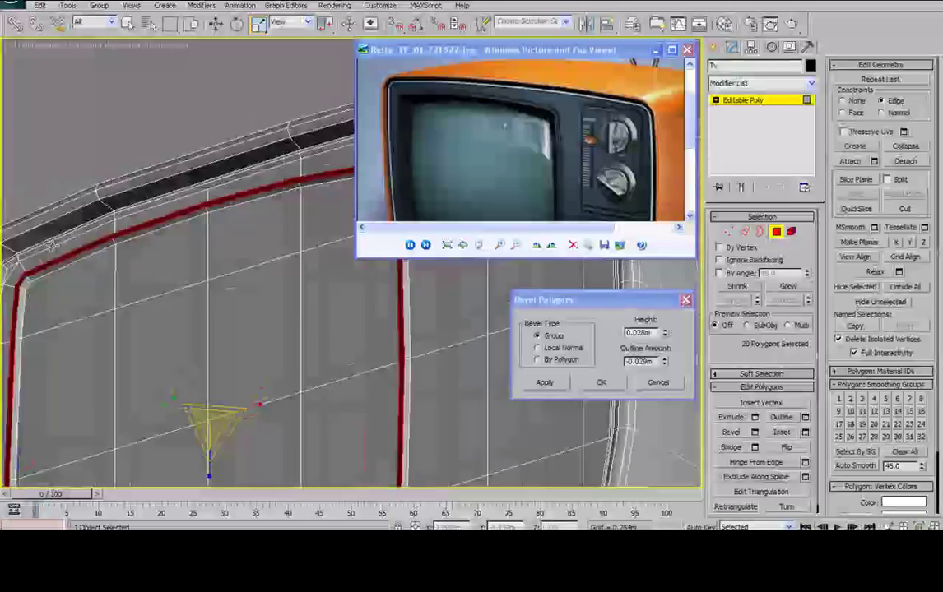
pyautogui.keyDown('alt'); pyautogui.moveTo(51, 245); pyautogui.dragTo(4, 282, button='middle'); pyautogui.keyUp('alt')
pyautogui.keyDown('alt'); pyautogui.moveTo(157, 204); pyautogui.dragTo(284, 236, button='middle'); pyautogui.keyUp('alt')
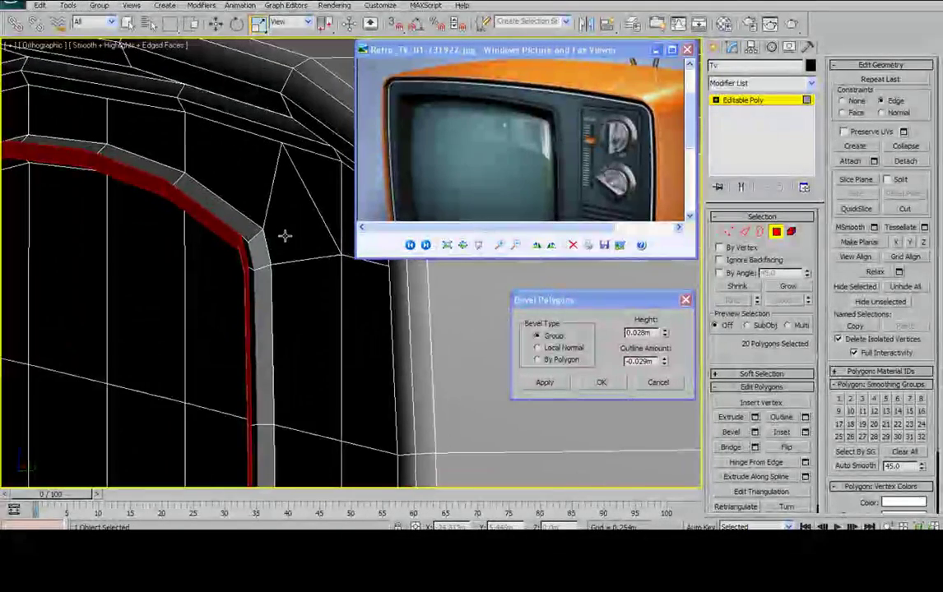
pyautogui.moveTo(665, 362); pyautogui.dragTo(665, 353)
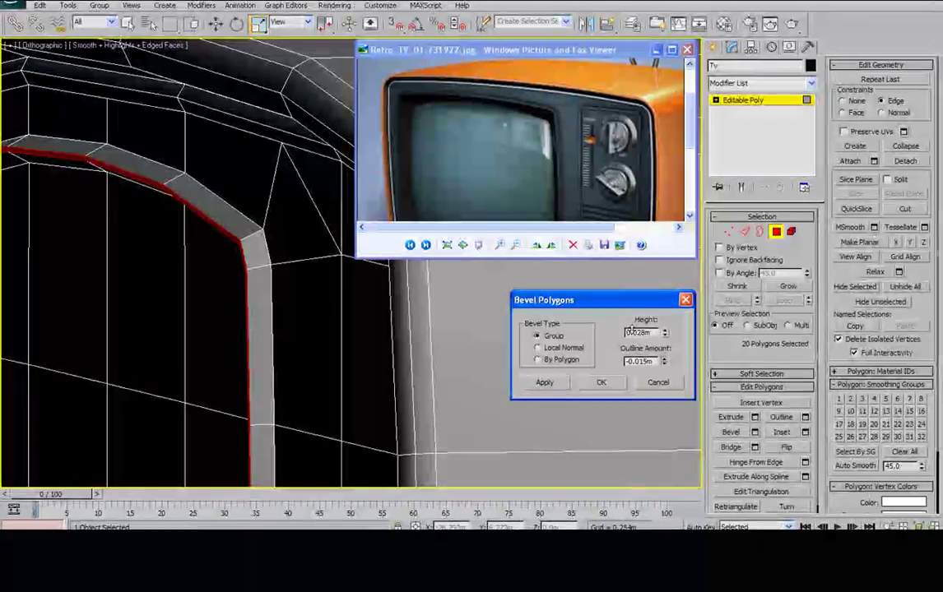
pyautogui.scroll(-3, 75, 203)
pyautogui.moveTo(75, 203); pyautogui.dragTo(406, 274, button='middle')
pyautogui.click(605, 383)
# In edge mode, select the upper edges where the screen panel meets the inner side of the raised border
pyautogui.scroll(5, 194, 216)
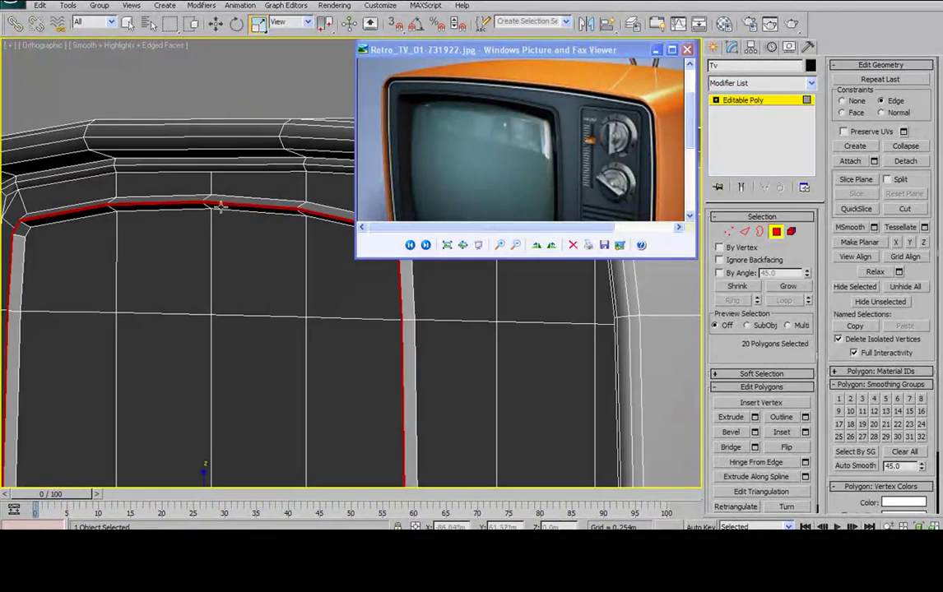
pyautogui.moveTo(250, 181); pyautogui.dragTo(271, 170, button='middle')
pyautogui.scroll(-5, 253, 174)
pyautogui.moveTo(271, 170); pyautogui.dragTo(210, 116, button='middle')
pyautogui.scroll(6, 238, 164)
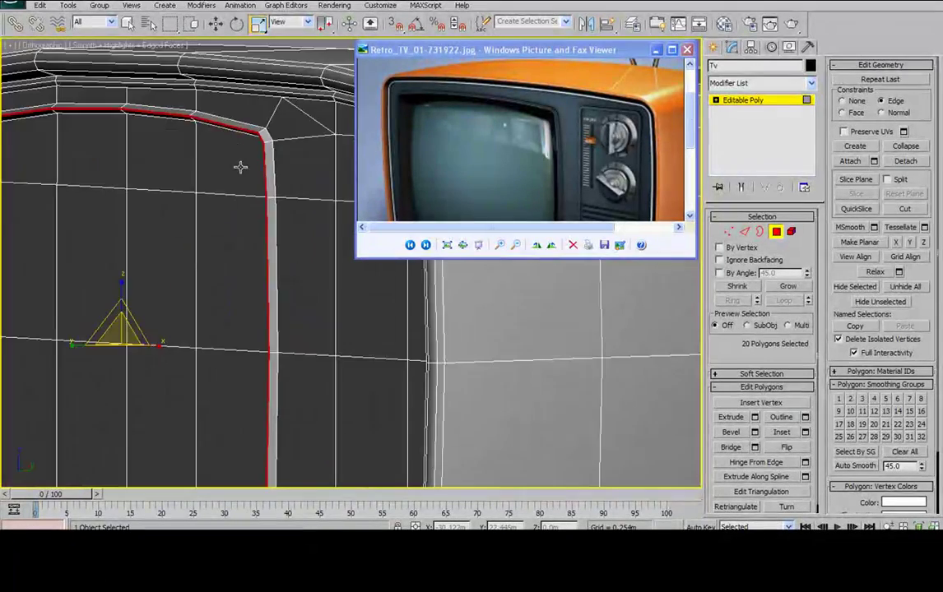
pyautogui.scroll(3, 288, 235)
pyautogui.scroll(-3, 301, 209)
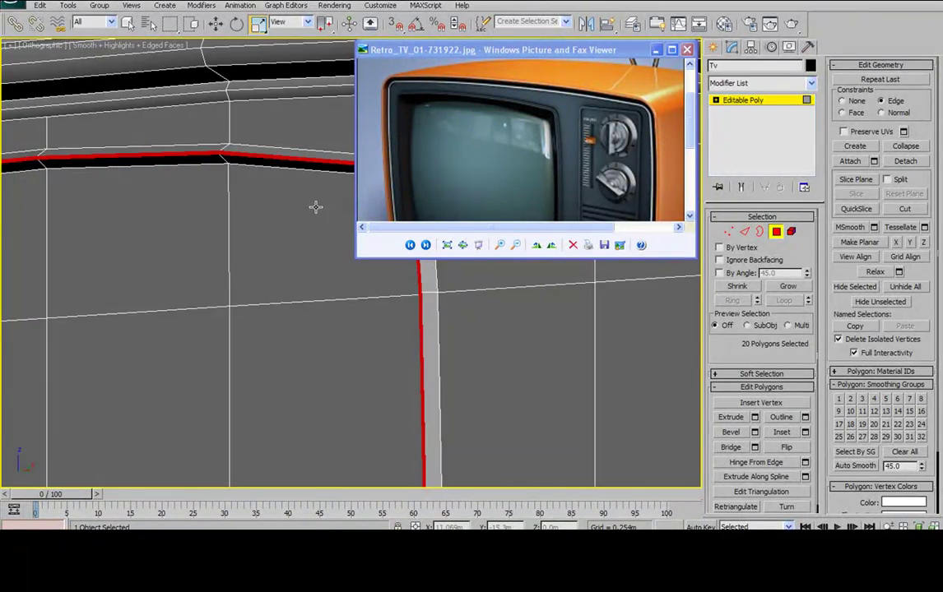
pyautogui.click(745, 232)
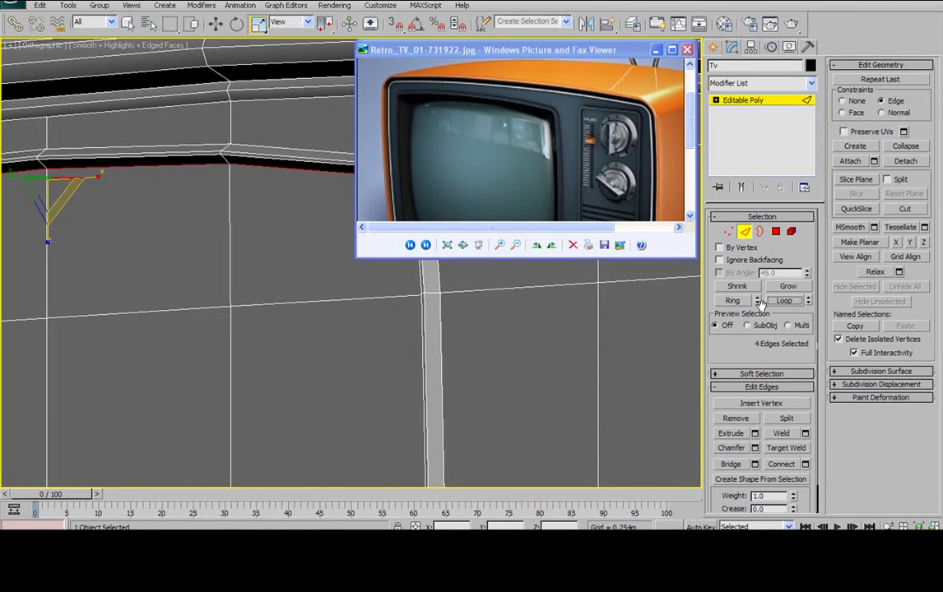
pyautogui.scroll(-4, 295, 242)
pyautogui.moveTo(211, 242); pyautogui.dragTo(411, 242, button='middle')
pyautogui.scroll(2, 336, 253)
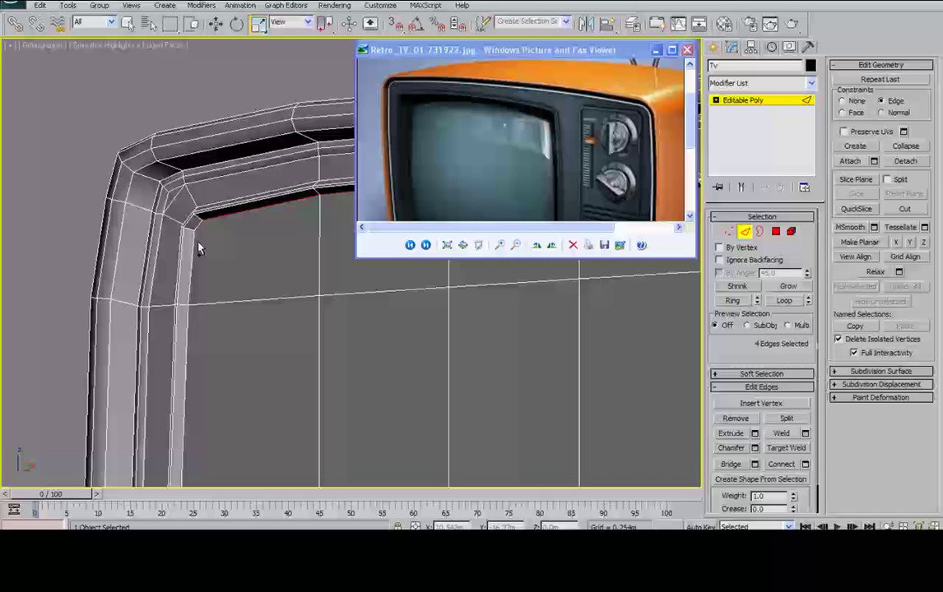
# Add the left-hand and lower edges of the screen panel's outline to the edge selection
pyautogui.click(784, 300)
pyautogui.moveTo(438, 348); pyautogui.dragTo(249, 419, button='middle')
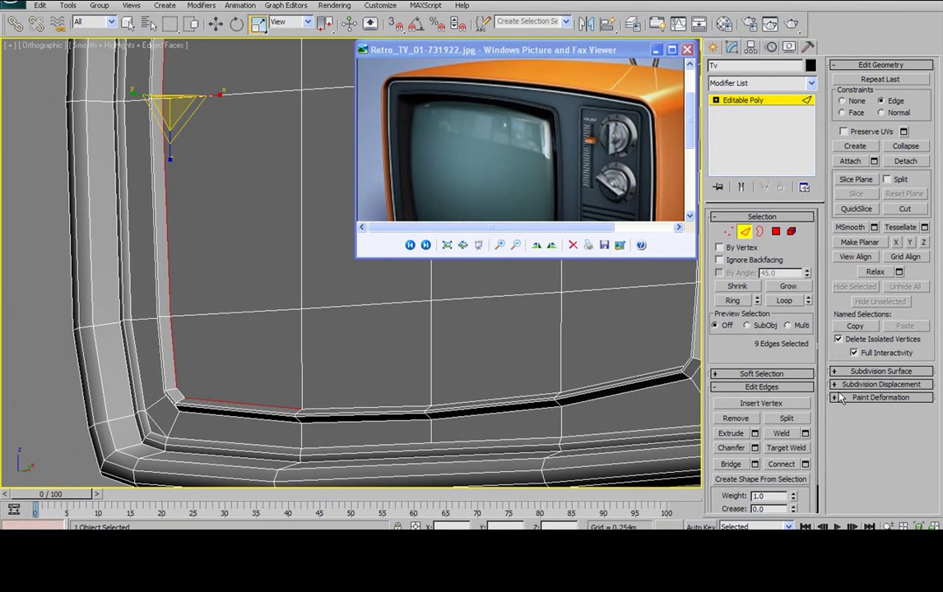
pyautogui.click(795, 288)
pyautogui.moveTo(486, 380); pyautogui.dragTo(265, 369, button='middle')
pyautogui.scroll(2, 267, 385)
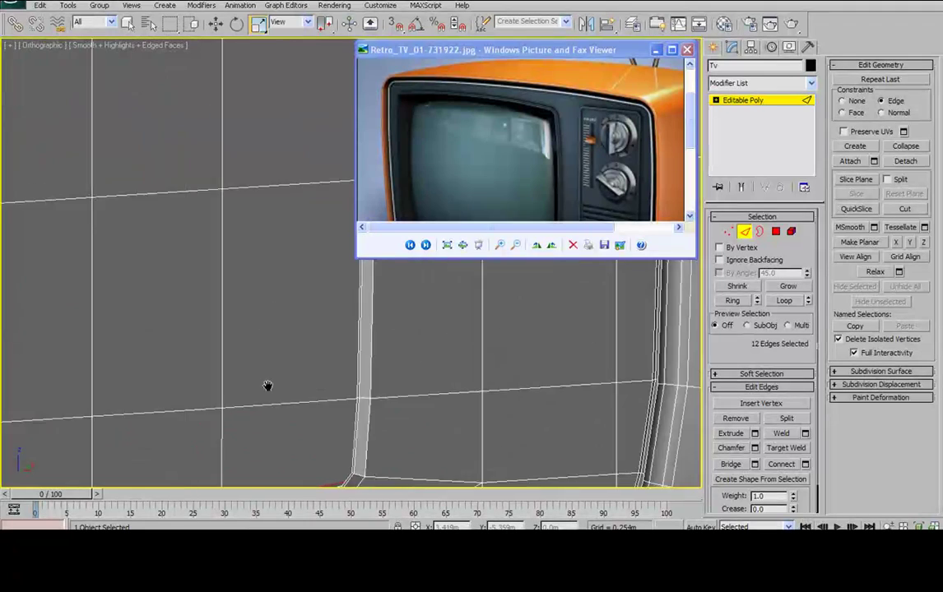
pyautogui.scroll(-2, 329, 392)
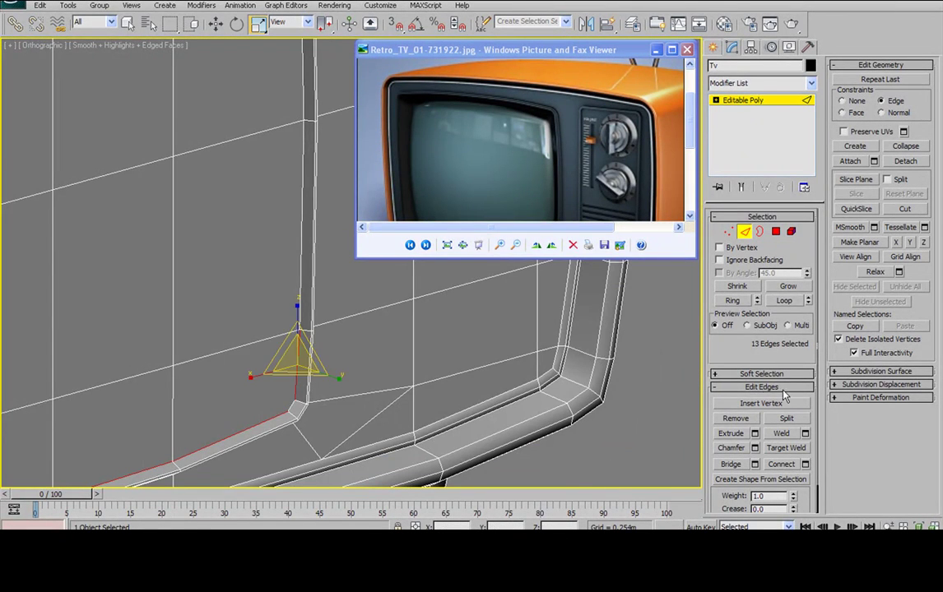
# Extend the edge selection up the screen panel's right side and around its upper corners
pyautogui.moveTo(270, 82); pyautogui.dragTo(237, 283, button='middle')
pyautogui.scroll(4, 322, 288)
pyautogui.keyDown('alt'); pyautogui.moveTo(322, 293); pyautogui.dragTo(229, 249, button='middle'); pyautogui.keyUp('alt')
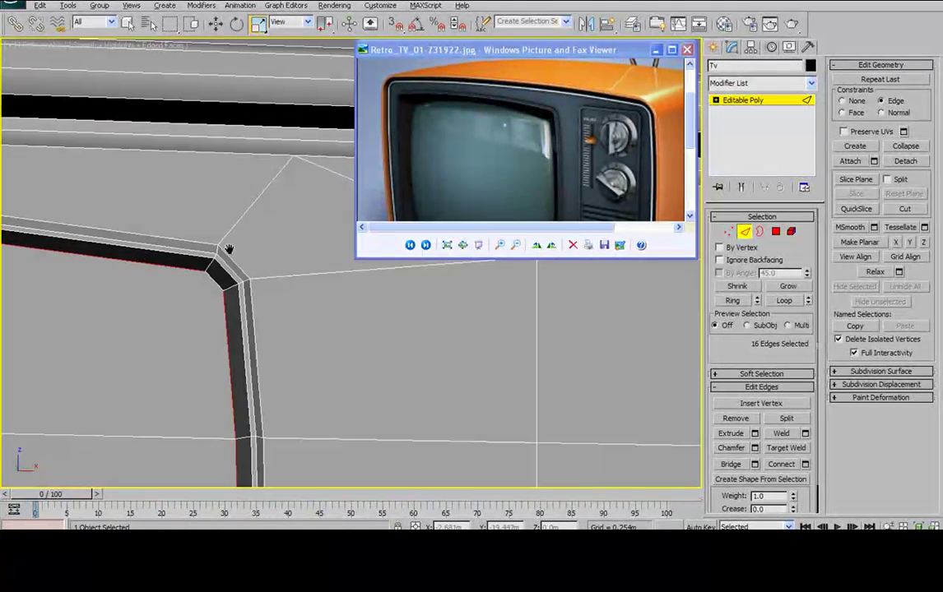
pyautogui.keyDown('alt'); pyautogui.moveTo(201, 298); pyautogui.dragTo(288, 269, button='middle'); pyautogui.keyUp('alt')
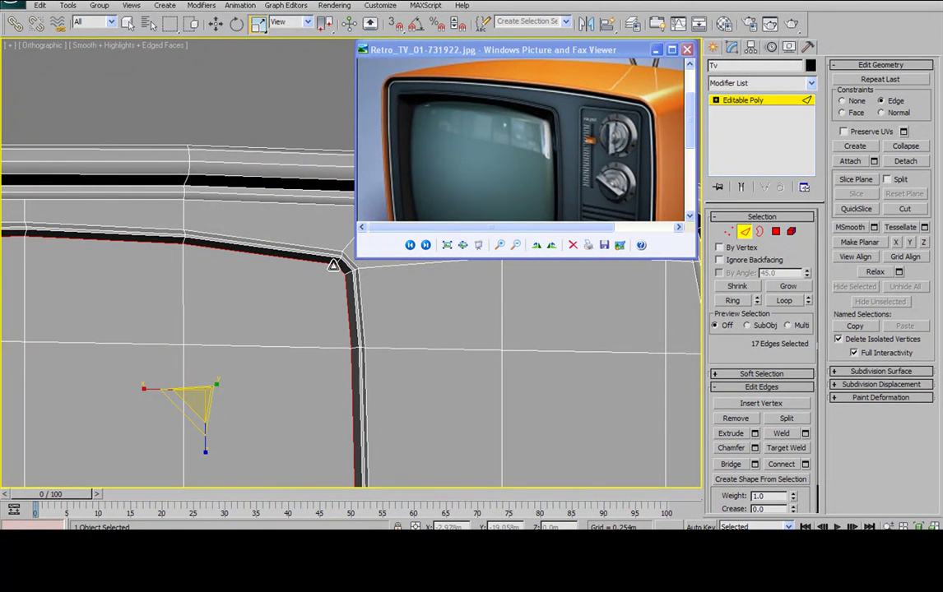
pyautogui.moveTo(194, 301)
pyautogui.mouseDown(button='middle')
pyautogui.moveTo(269, 268)
pyautogui.moveTo(184, 294)
pyautogui.mouseUp(button='middle')
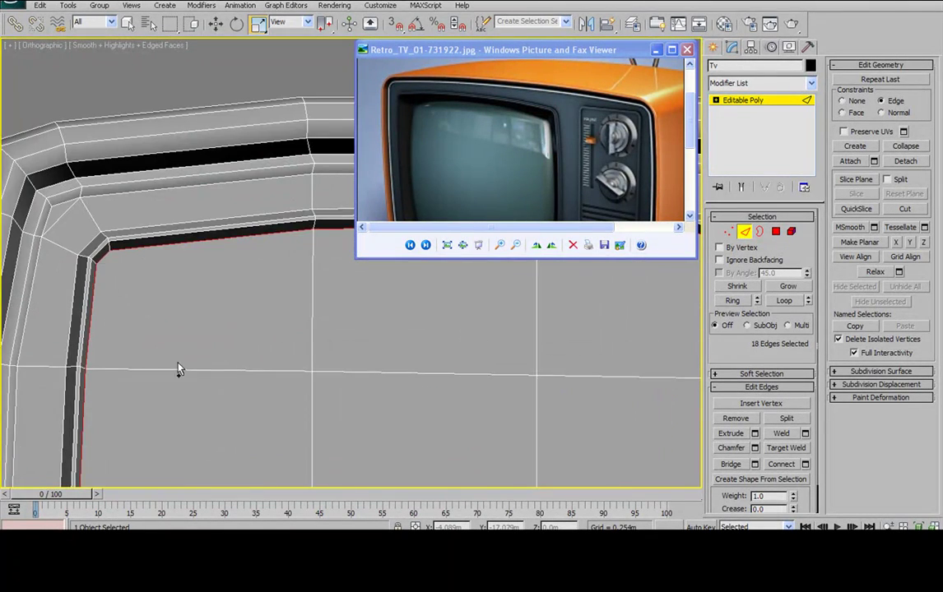
# Complete the edge selection around the whole outline of the screen panel, checking its remaining corners
pyautogui.scroll(-2, 179, 370)
pyautogui.moveTo(178, 370); pyautogui.dragTo(181, 267, button='middle')
pyautogui.scroll(-3, 267, 427)
pyautogui.moveTo(267, 427); pyautogui.dragTo(185, 331, button='middle')
pyautogui.scroll(2, 241, 251)
pyautogui.scroll(3, 188, 372)
pyautogui.scroll(-3, 147, 303)
pyautogui.moveTo(206, 198); pyautogui.dragTo(170, 314, button='middle')
pyautogui.keyDown('alt'); pyautogui.moveTo(272, 181); pyautogui.dragTo(240, 170, button='middle'); pyautogui.keyUp('alt')
pyautogui.scroll(-2, 197, 234)
pyautogui.keyDown('alt'); pyautogui.moveTo(261, 234); pyautogui.dragTo(240, 217, button='middle'); pyautogui.keyUp('alt')
pyautogui.scroll(-2, 293, 255)
# Set the editing constraint to None and scale the screen panel's outline edges inward
pyautogui.moveTo(278, 271); pyautogui.dragTo(271, 261)
pyautogui.hotkey('ctrl', 'z')
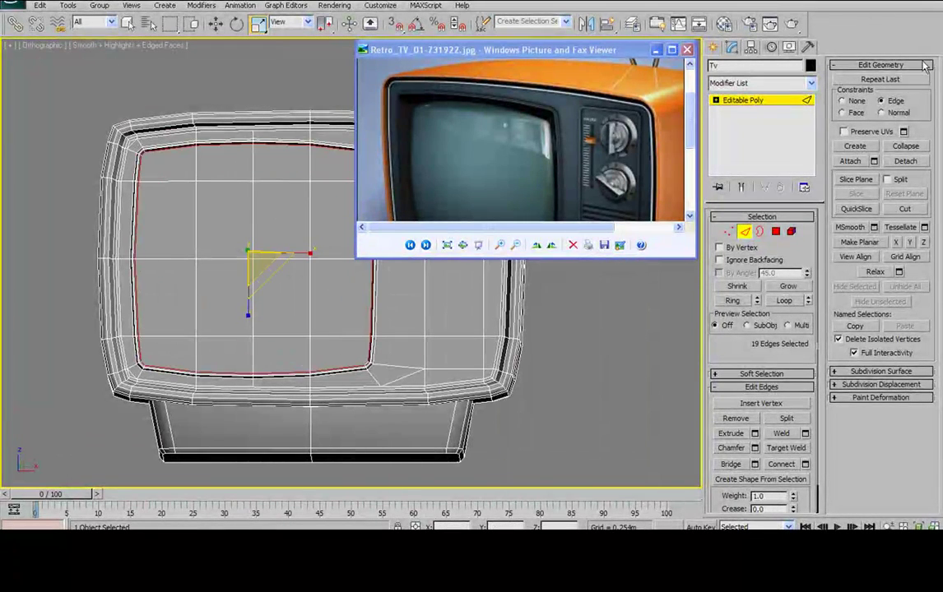
pyautogui.click(842, 101)
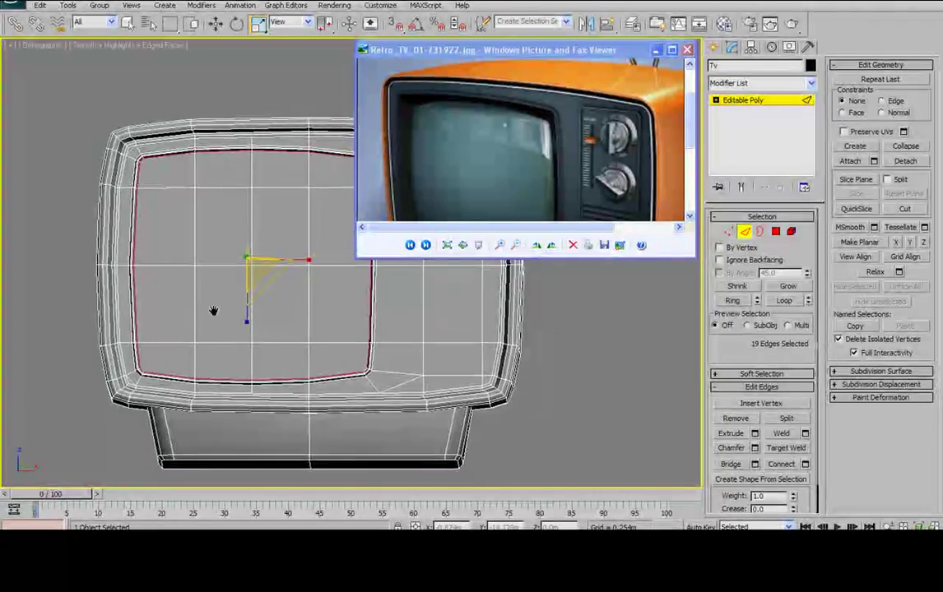
pyautogui.scroll(2, 230, 316)
pyautogui.moveTo(237, 303); pyautogui.dragTo(237, 320, button='middle')
pyautogui.keyDown('alt'); pyautogui.moveTo(250, 310); pyautogui.dragTo(228, 266, button='middle'); pyautogui.keyUp('alt')
pyautogui.moveTo(228, 267); pyautogui.dragTo(222, 275)
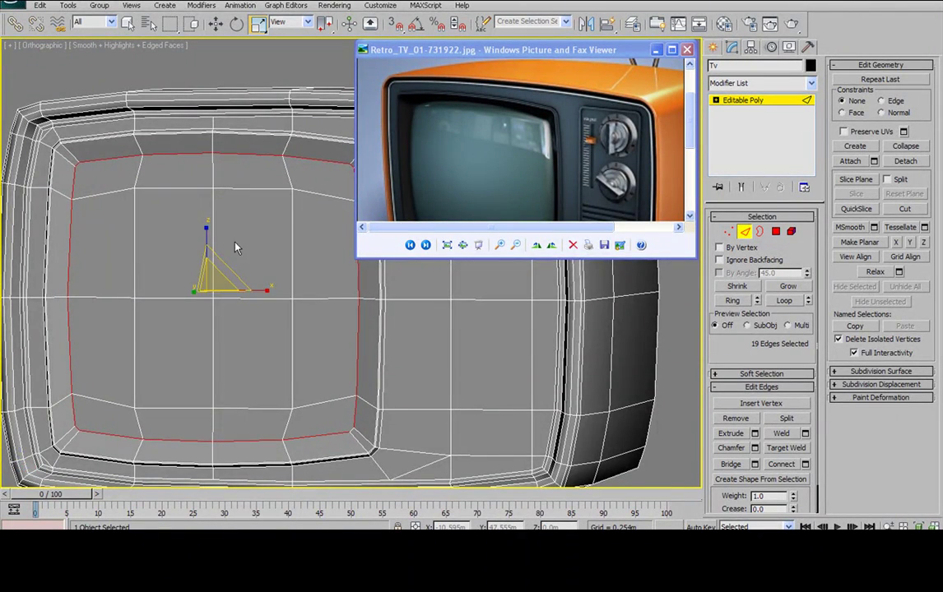
# Move the screen panel's outline edges back into the TV cabinet
pyautogui.scroll(-4, 234, 245)
pyautogui.keyDown('alt'); pyautogui.moveTo(233, 238); pyautogui.dragTo(147, 266, button='middle'); pyautogui.keyUp('alt')
pyautogui.press('w')
pyautogui.keyDown('alt'); pyautogui.moveTo(267, 294); pyautogui.dragTo(335, 288, button='middle'); pyautogui.keyUp('alt')
# Select all 16 screen polygons by growing a selection from the centre, and move them deeper into the TV cabinet
pyautogui.click(776, 231)
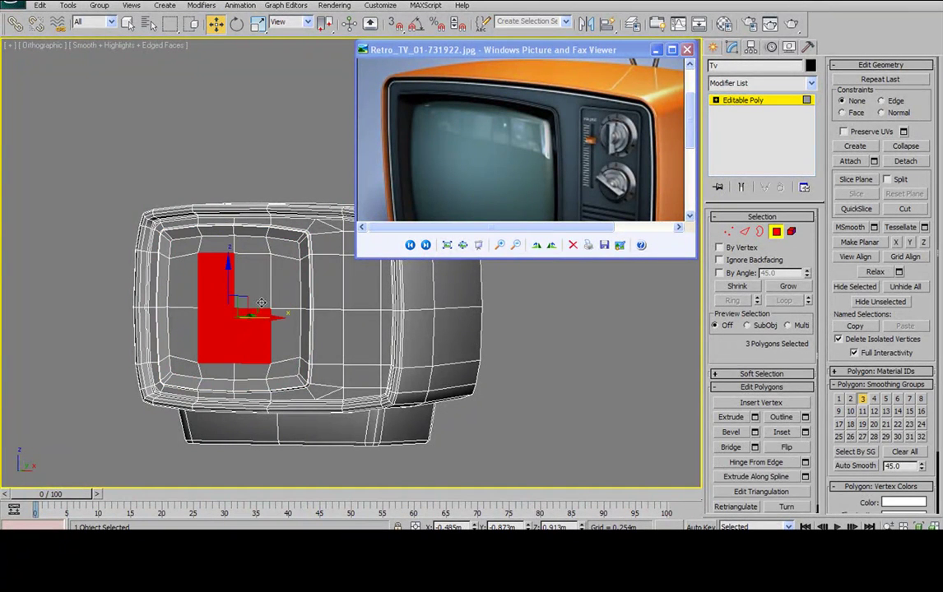
pyautogui.click(786, 287)
pyautogui.keyDown('alt'); pyautogui.moveTo(330, 298); pyautogui.dragTo(229, 300, button='middle'); pyautogui.keyUp('alt')
pyautogui.moveTo(227, 298); pyautogui.dragTo(238, 302)
pyautogui.keyDown('alt'); pyautogui.moveTo(238, 302); pyautogui.dragTo(274, 255, button='middle'); pyautogui.keyUp('alt')
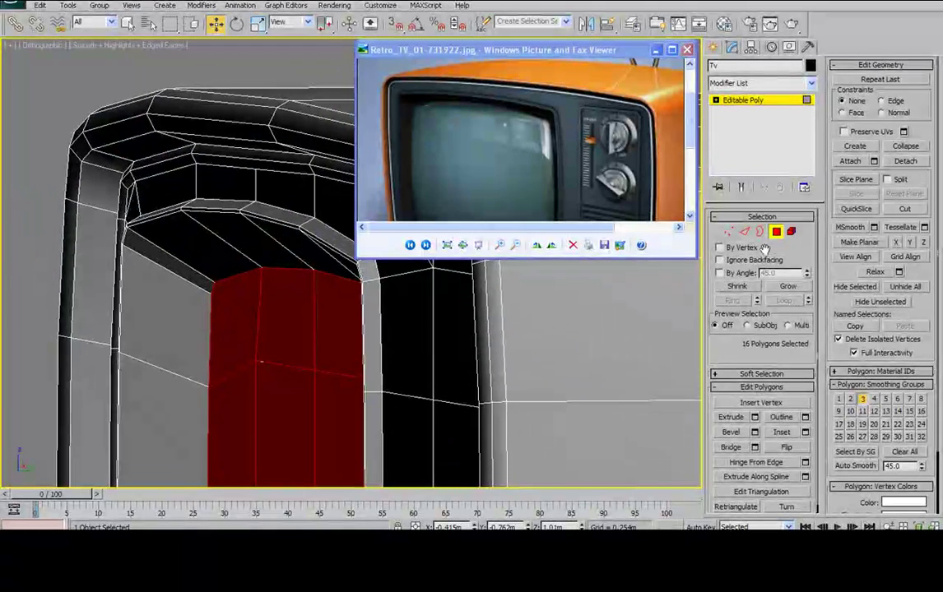
# Convert the edge loop around the screen recess's rim to vertices and, with the Edge constraint, slide them about 0.012 m deeper along Y
pyautogui.click(744, 234)
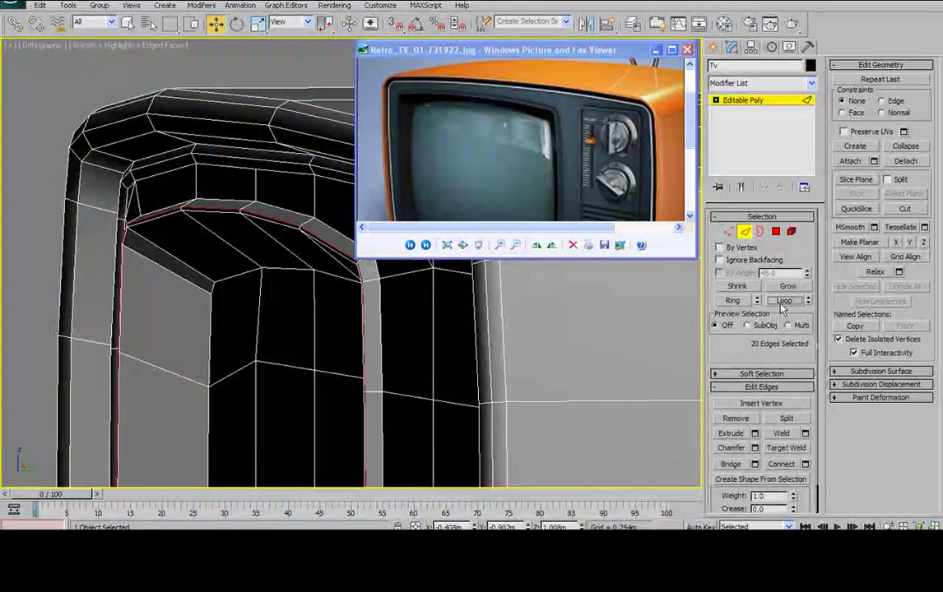
pyautogui.moveTo(472, 398); pyautogui.dragTo(386, 204, button='middle')
pyautogui.moveTo(276, 280); pyautogui.dragTo(297, 164, button='middle')
pyautogui.moveTo(277, 469)
pyautogui.mouseDown(button='middle')
pyautogui.moveTo(281, 274)
pyautogui.moveTo(273, 286)
pyautogui.moveTo(297, 259)
pyautogui.moveTo(286, 259)
pyautogui.mouseUp(button='middle')
pyautogui.keyDown('ctrl'); pyautogui.click(729, 233); pyautogui.keyUp('ctrl')
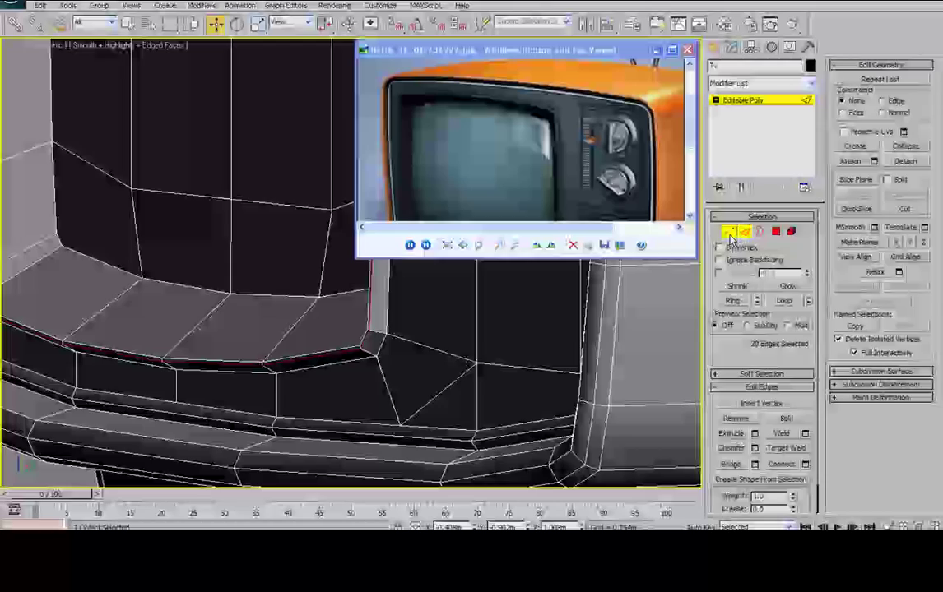
pyautogui.moveTo(213, 176); pyautogui.dragTo(206, 358, button='middle')
pyautogui.moveTo(204, 214); pyautogui.dragTo(188, 444, button='middle')
pyautogui.moveTo(226, 215); pyautogui.dragTo(238, 323, button='middle')
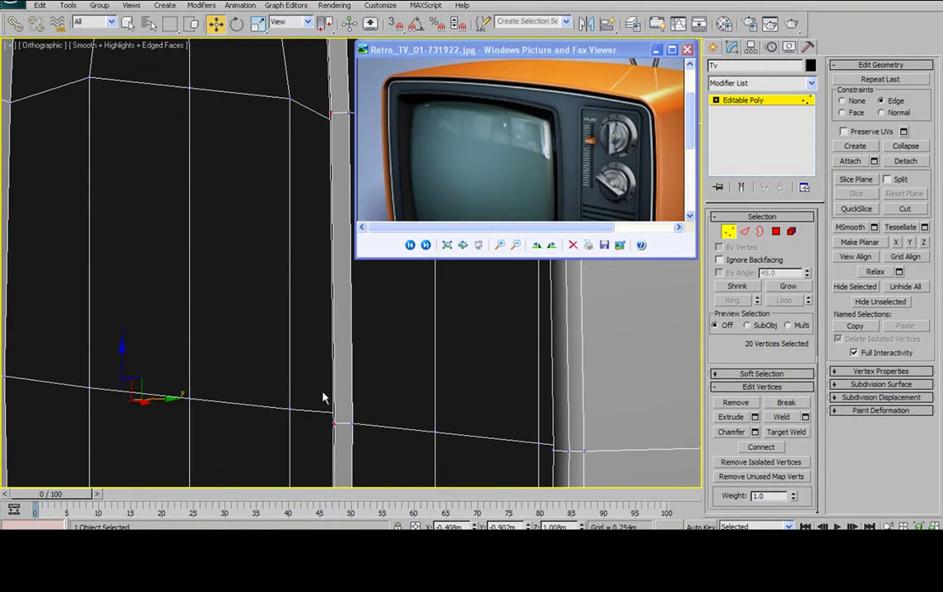
pyautogui.keyDown('alt'); pyautogui.moveTo(196, 306); pyautogui.dragTo(259, 165, button='middle'); pyautogui.keyUp('alt')
pyautogui.scroll(-5, 231, 259)
pyautogui.moveTo(226, 214); pyautogui.dragTo(265, 214, button='middle')
pyautogui.scroll(-4, 265, 214)
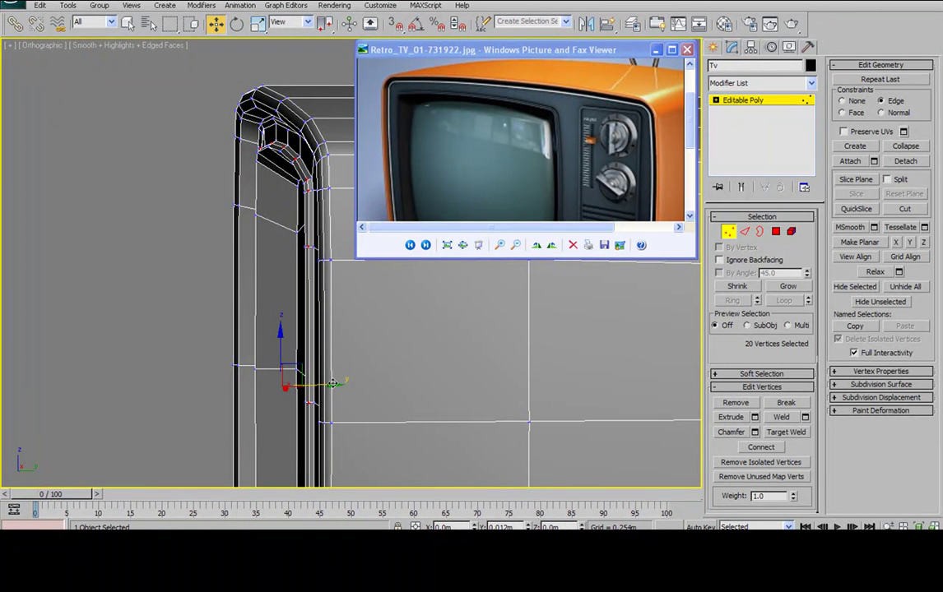
pyautogui.keyDown('alt'); pyautogui.moveTo(333, 382); pyautogui.dragTo(336, 359, button='middle'); pyautogui.keyUp('alt')
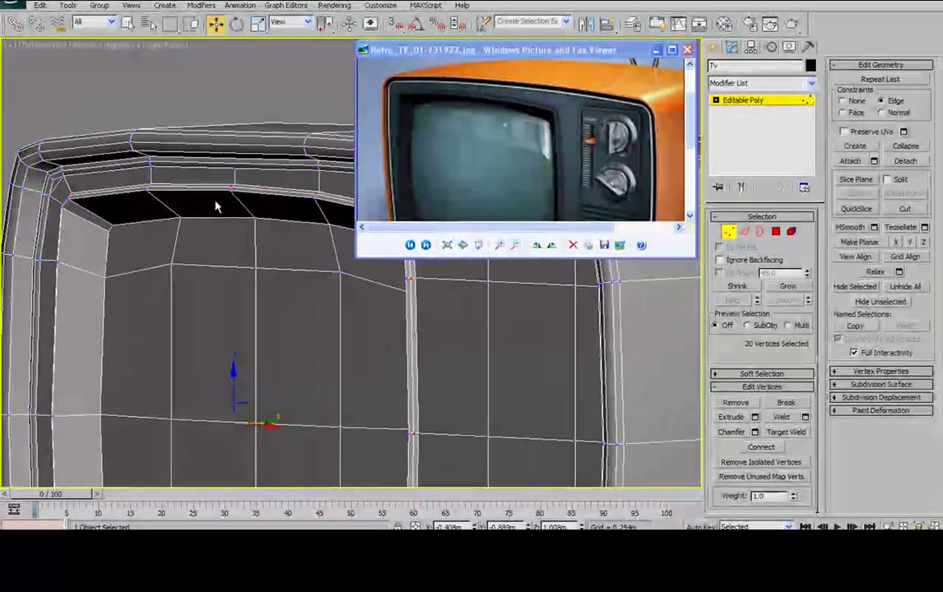
pyautogui.click(743, 232)
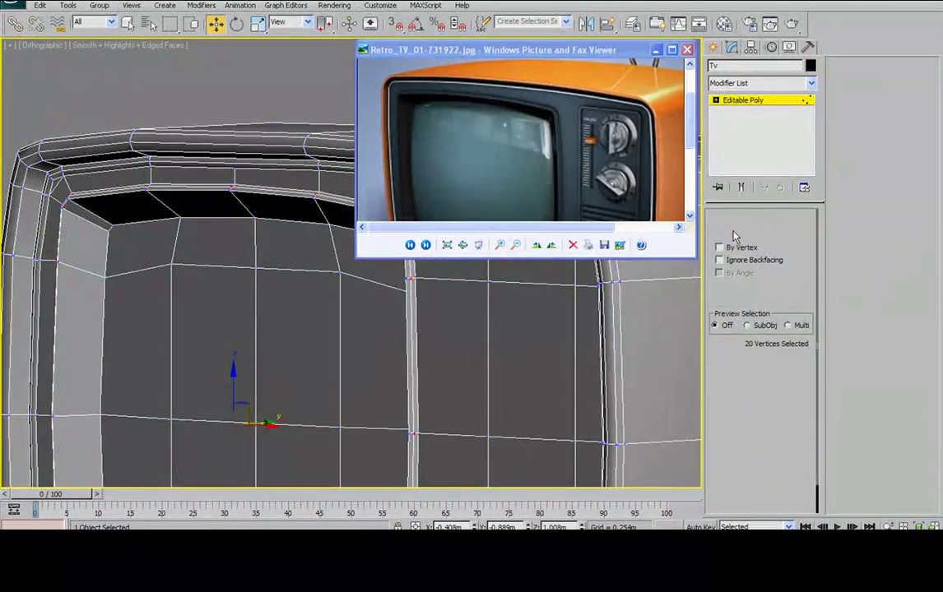
pyautogui.keyDown('alt'); pyautogui.moveTo(207, 169); pyautogui.dragTo(212, 186, button='middle'); pyautogui.keyUp('alt')
pyautogui.keyDown('alt'); pyautogui.moveTo(186, 188); pyautogui.dragTo(148, 180, button='middle'); pyautogui.keyUp('alt')
pyautogui.click(147, 179)
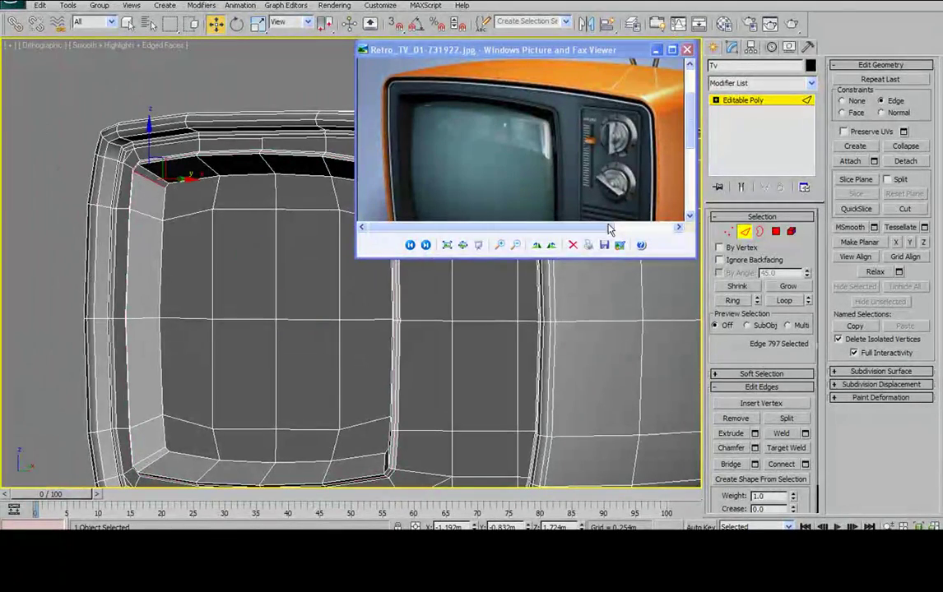
# In the Front view, select the eight vertices at the screen's four corners, set the constraint to None and scale them slightly inward
pyautogui.keyDown('alt'); pyautogui.moveTo(214, 239); pyautogui.dragTo(287, 265, button='middle'); pyautogui.keyUp('alt')
pyautogui.press('f')
pyautogui.scroll(2, 238, 312)
pyautogui.scroll(4, 238, 313)
pyautogui.scroll(-1, 231, 196)
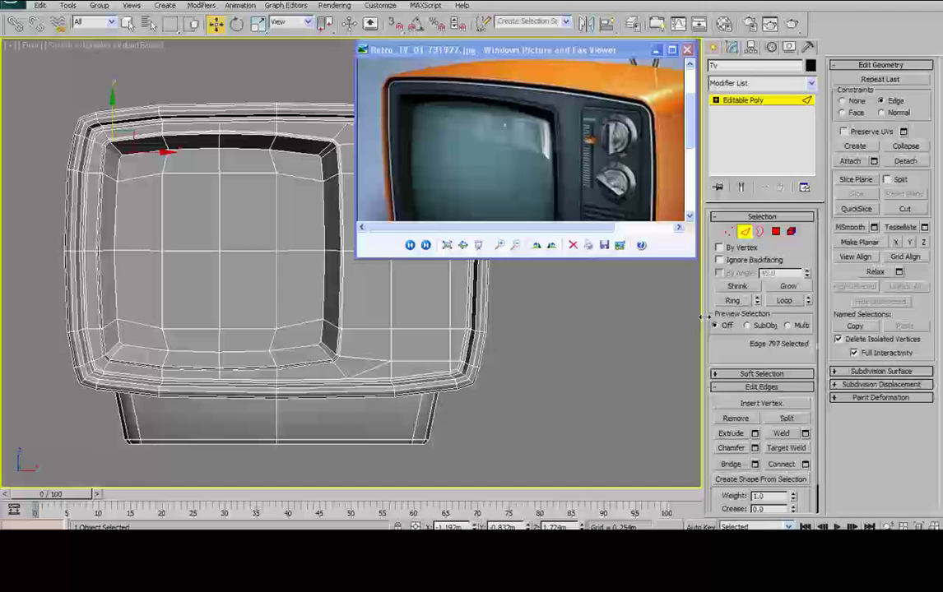
pyautogui.click(728, 231)
pyautogui.click(130, 163)
pyautogui.scroll(2, 144, 166)
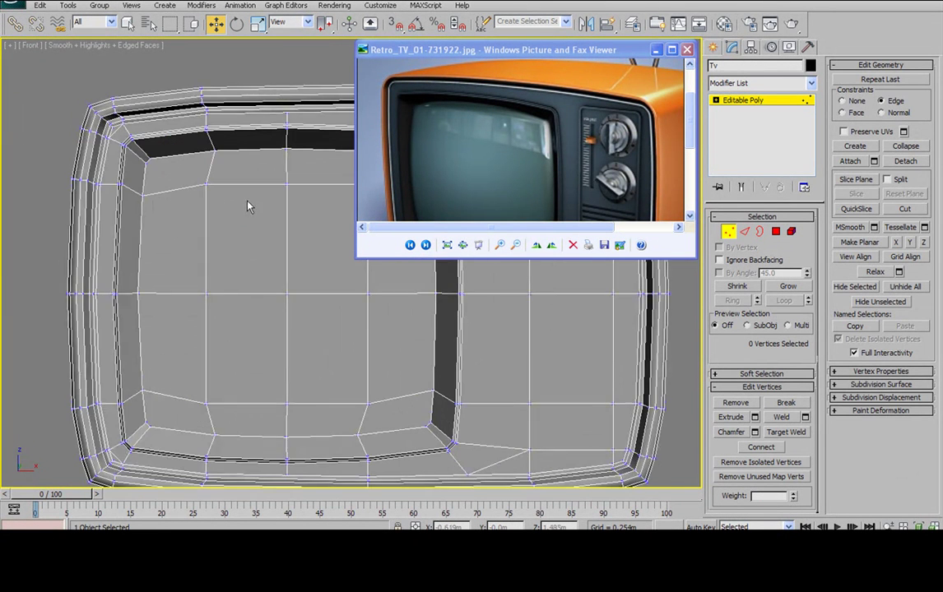
pyautogui.moveTo(138, 146); pyautogui.dragTo(156, 164)
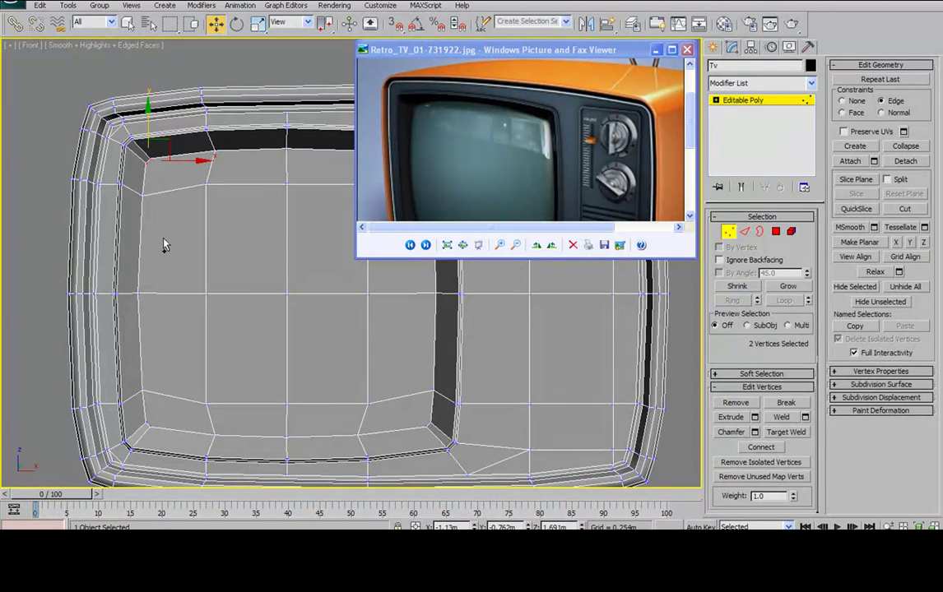
pyautogui.keyDown('ctrl'); pyautogui.click(145, 421); pyautogui.keyUp('ctrl')
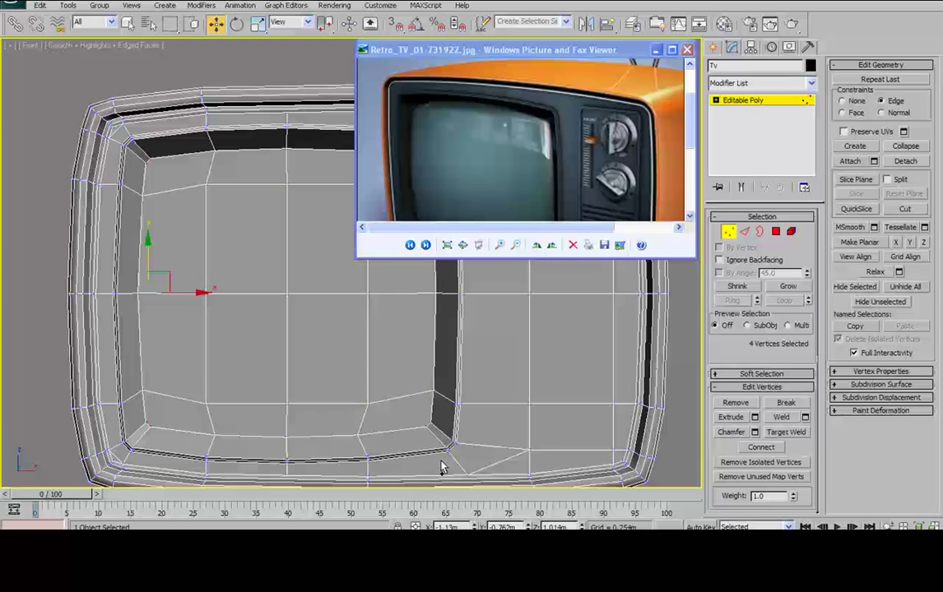
pyautogui.keyDown('ctrl'); pyautogui.click(430, 421); pyautogui.keyUp('ctrl')
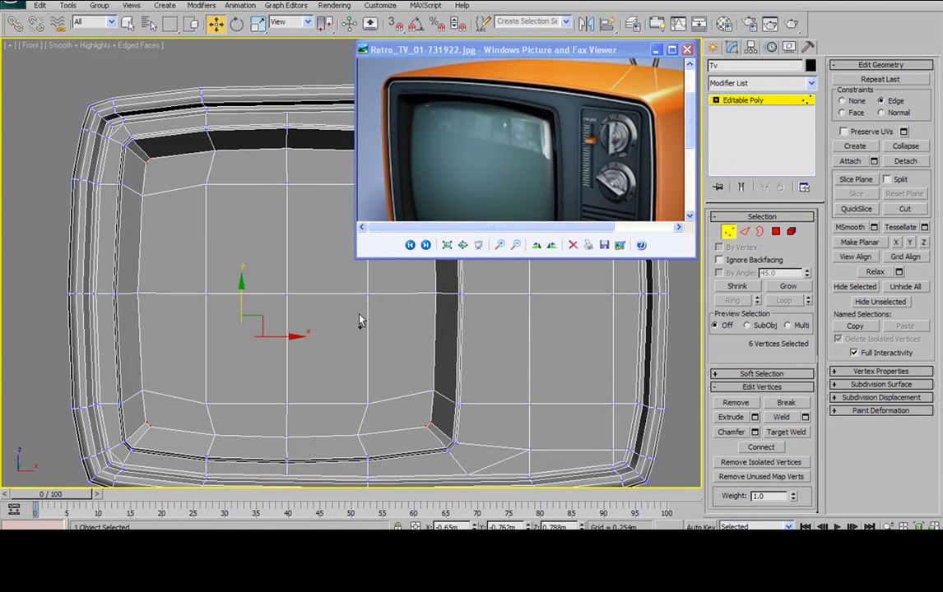
pyautogui.moveTo(325, 288); pyautogui.dragTo(251, 302, button='middle')
pyautogui.keyDown('ctrl'); pyautogui.click(330, 225); pyautogui.keyUp('ctrl')
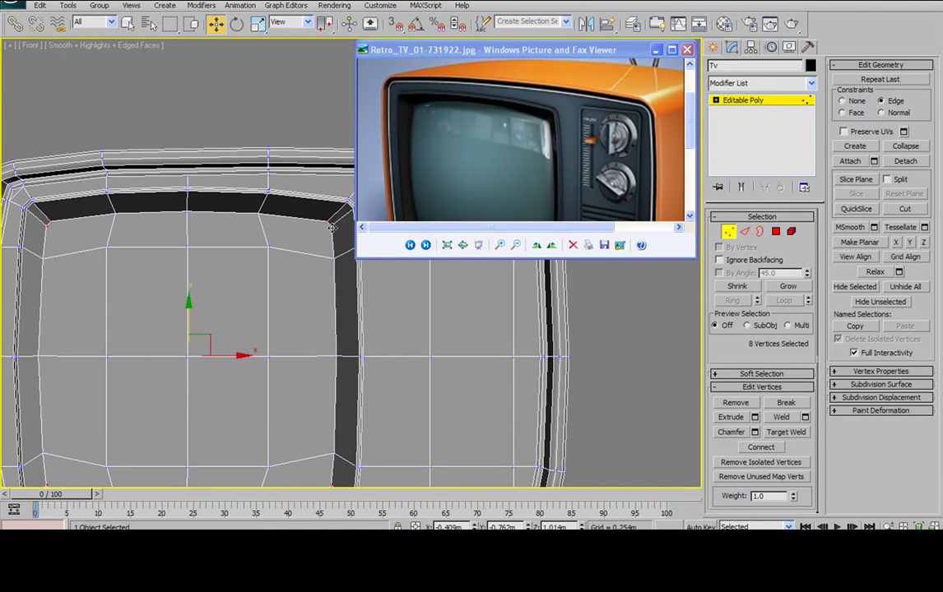
pyautogui.moveTo(151, 242); pyautogui.dragTo(165, 218, button='middle')
pyautogui.press('r')
pyautogui.click(856, 102)
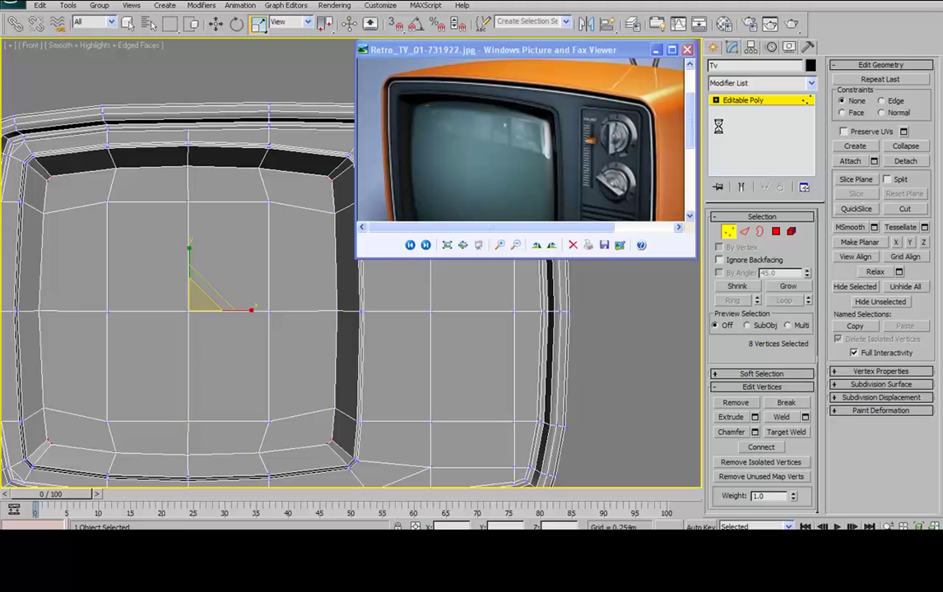
pyautogui.moveTo(83, 293); pyautogui.dragTo(134, 239, button='middle')
pyautogui.moveTo(242, 234); pyautogui.dragTo(211, 261, button='middle')
pyautogui.moveTo(223, 258); pyautogui.dragTo(221, 256)
# Select the eight outline vertices next to the screen's four corners and scale them slightly inward to round the outline
pyautogui.click(128, 136)
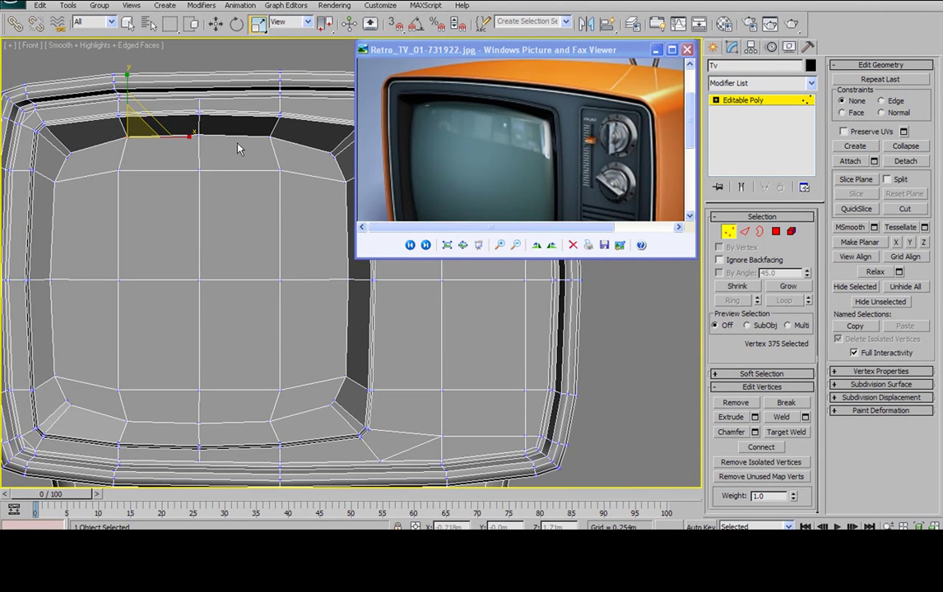
pyautogui.keyDown('ctrl'); pyautogui.click(271, 136); pyautogui.keyUp('ctrl')
pyautogui.keyDown('ctrl'); pyautogui.click(54, 179); pyautogui.keyUp('ctrl')
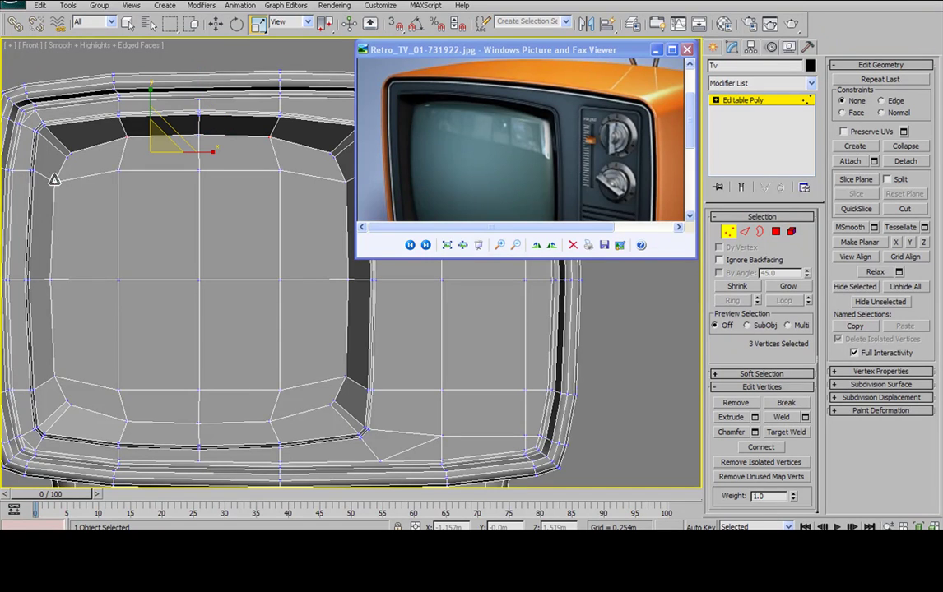
pyautogui.keyDown('ctrl'); pyautogui.click(54, 376); pyautogui.keyUp('ctrl')
pyautogui.keyDown('ctrl'); pyautogui.click(127, 422); pyautogui.keyUp('ctrl')
pyautogui.keyDown('ctrl'); pyautogui.click(270, 421); pyautogui.keyUp('ctrl')
pyautogui.keyDown('ctrl'); pyautogui.click(345, 375); pyautogui.keyUp('ctrl')
pyautogui.keyDown('ctrl'); pyautogui.click(345, 180); pyautogui.keyUp('ctrl')
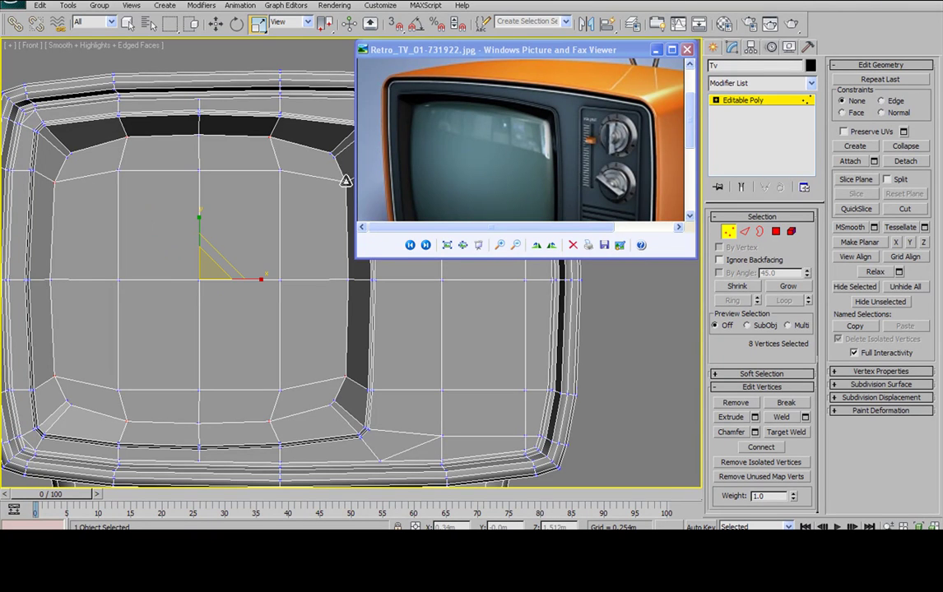
pyautogui.moveTo(222, 255); pyautogui.dragTo(219, 258)
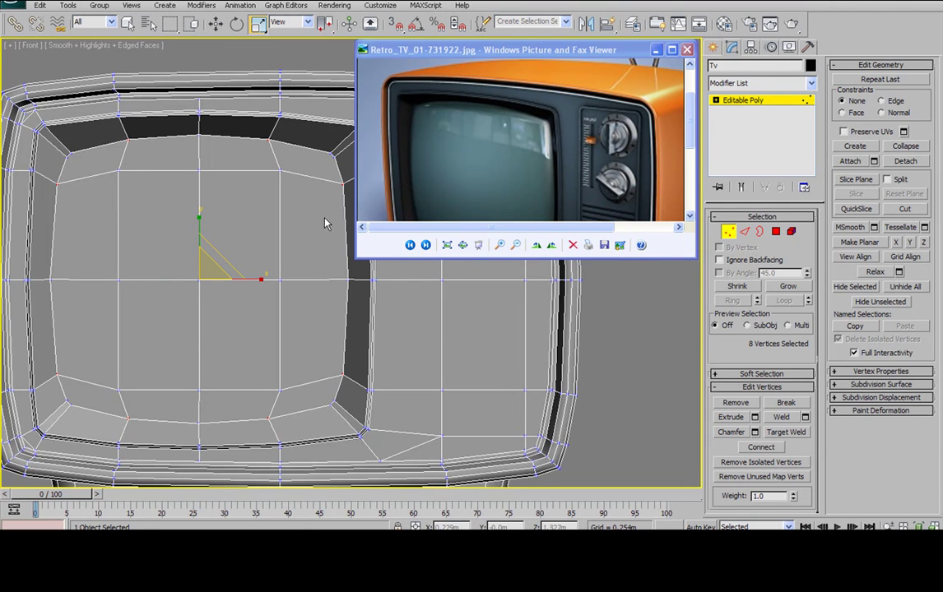
# Select the ten vertices of the screen's upper and lower inner rows and, with the Edge constraint, scale them vertically toward the centre
pyautogui.click(166, 194)
pyautogui.click(56, 181)
pyautogui.keyDown('ctrl'); pyautogui.click(118, 173); pyautogui.keyUp('ctrl')
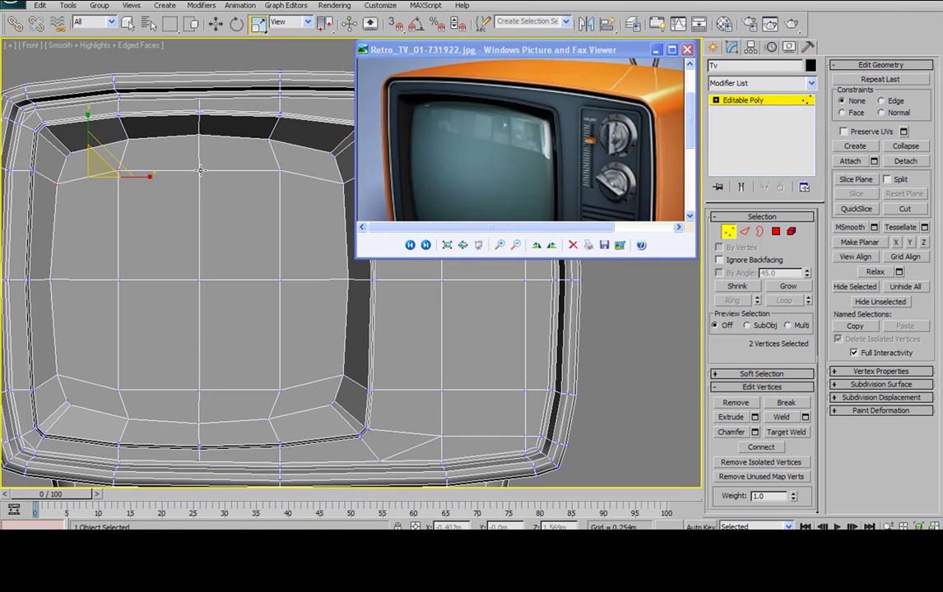
pyautogui.keyDown('ctrl'); pyautogui.click(200, 170); pyautogui.keyUp('ctrl')
pyautogui.keyDown('ctrl'); pyautogui.click(280, 170); pyautogui.keyUp('ctrl')
pyautogui.keyDown('ctrl'); pyautogui.click(341, 183); pyautogui.keyUp('ctrl')
pyautogui.keyDown('ctrl'); pyautogui.click(343, 376); pyautogui.keyUp('ctrl')
pyautogui.keyDown('ctrl'); pyautogui.click(279, 390); pyautogui.keyUp('ctrl')
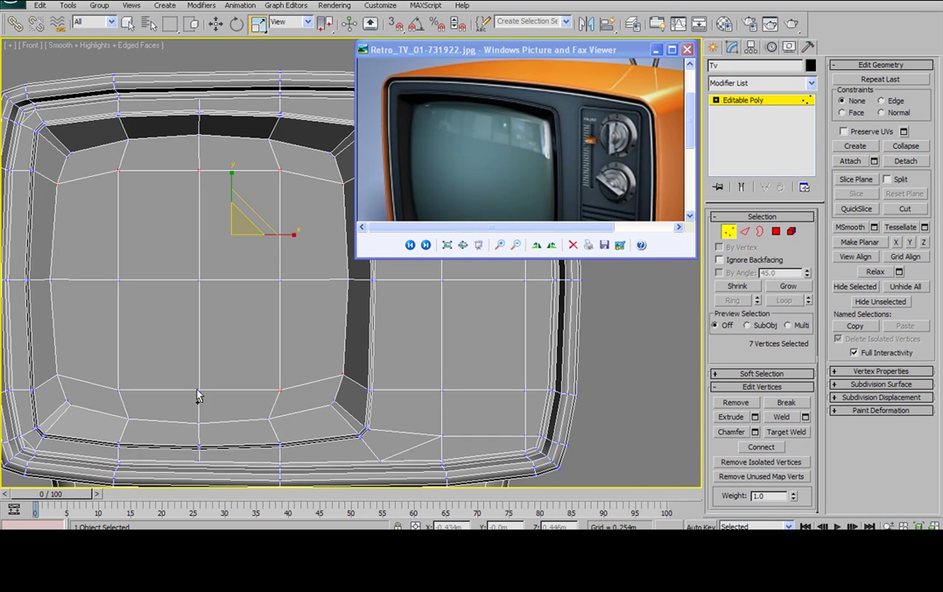
pyautogui.keyDown('ctrl'); pyautogui.click(199, 390); pyautogui.keyUp('ctrl')
pyautogui.keyDown('ctrl'); pyautogui.click(120, 390); pyautogui.keyUp('ctrl')
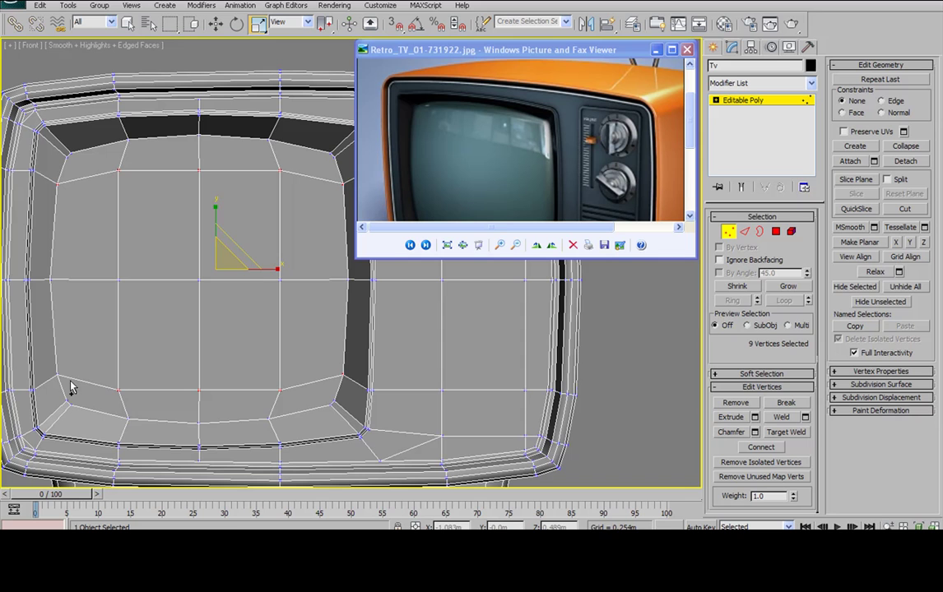
pyautogui.keyDown('ctrl'); pyautogui.click(59, 376); pyautogui.keyUp('ctrl')
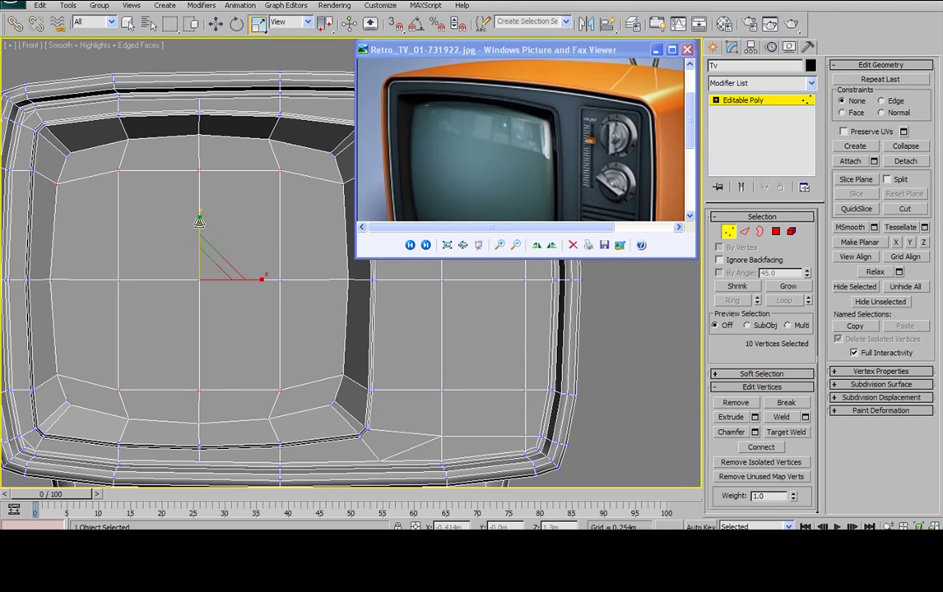
pyautogui.click(891, 101)
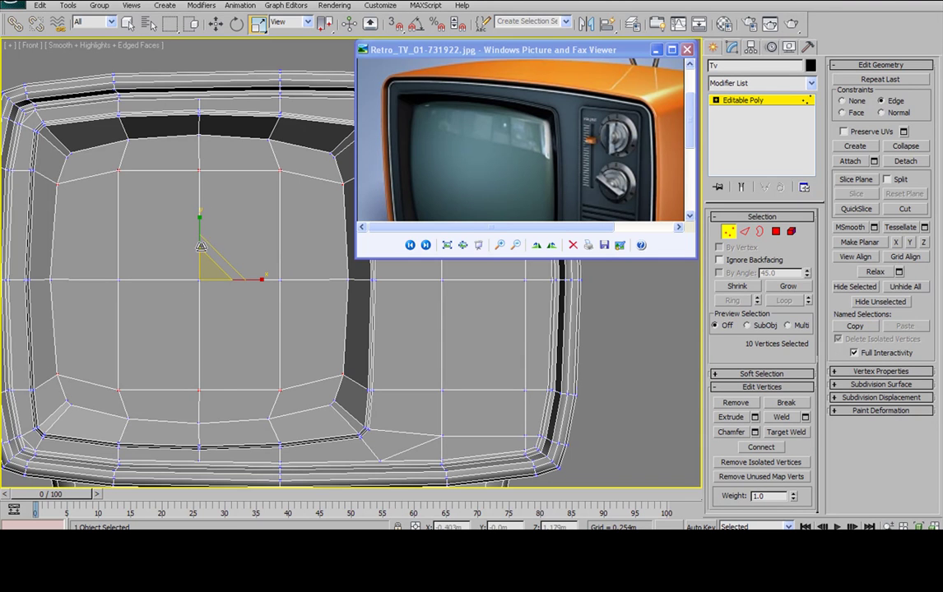
pyautogui.moveTo(200, 220); pyautogui.dragTo(202, 232)
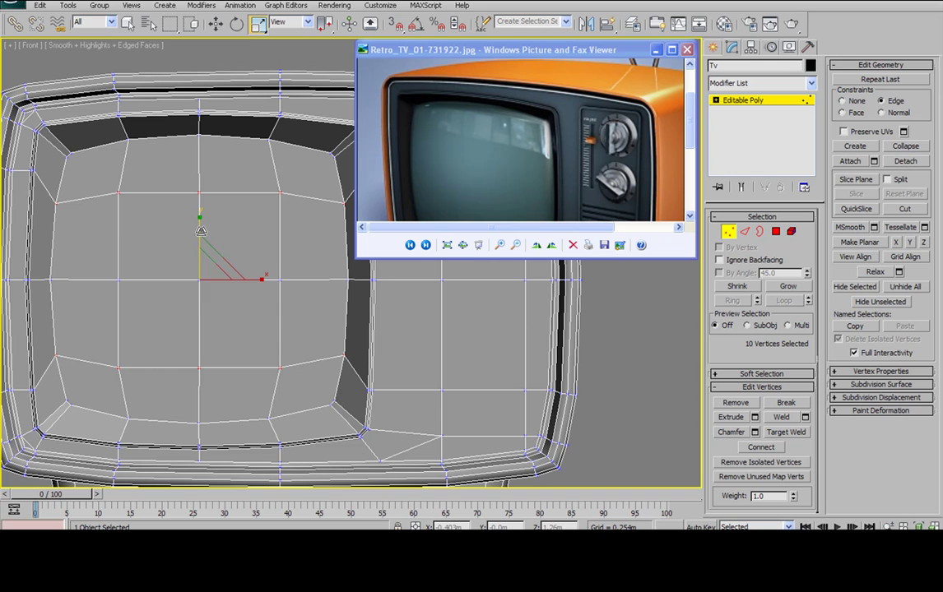
pyautogui.click(129, 231)
pyautogui.click(119, 192)
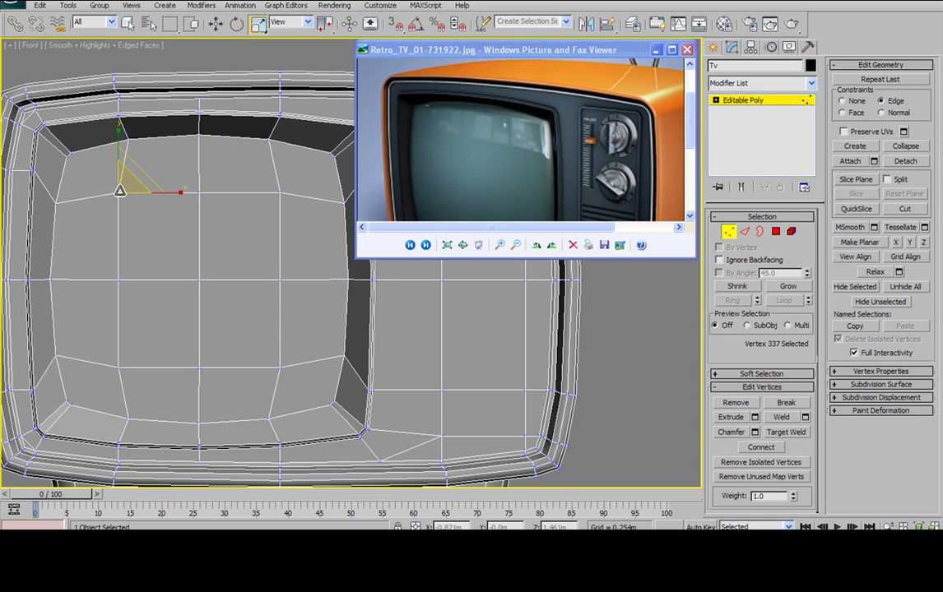
pyautogui.keyDown('ctrl'); pyautogui.click(198, 192); pyautogui.keyUp('ctrl')
pyautogui.keyDown('ctrl'); pyautogui.click(278, 192); pyautogui.keyUp('ctrl')
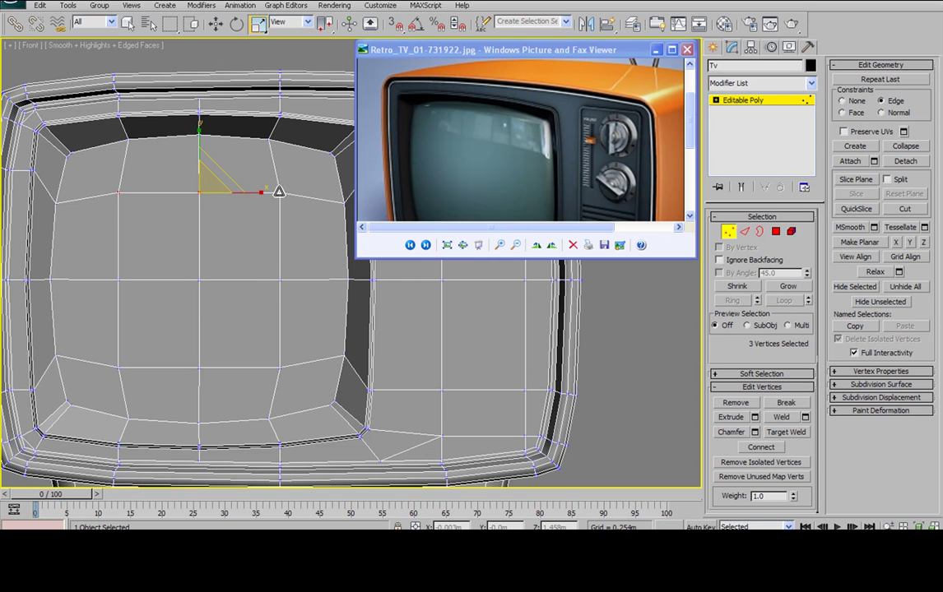
pyautogui.click(117, 191)
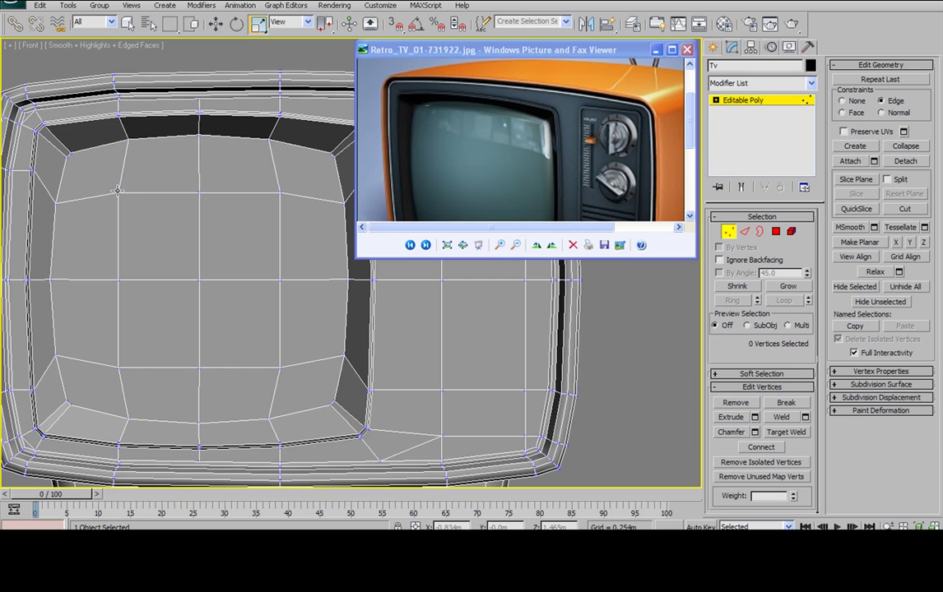
# Select the four vertices directly above, below and beside the screen's centre vertex and scale them outward to curve the inner grid
pyautogui.click(199, 191)
pyautogui.keyDown('ctrl'); pyautogui.click(199, 367); pyautogui.keyUp('ctrl')
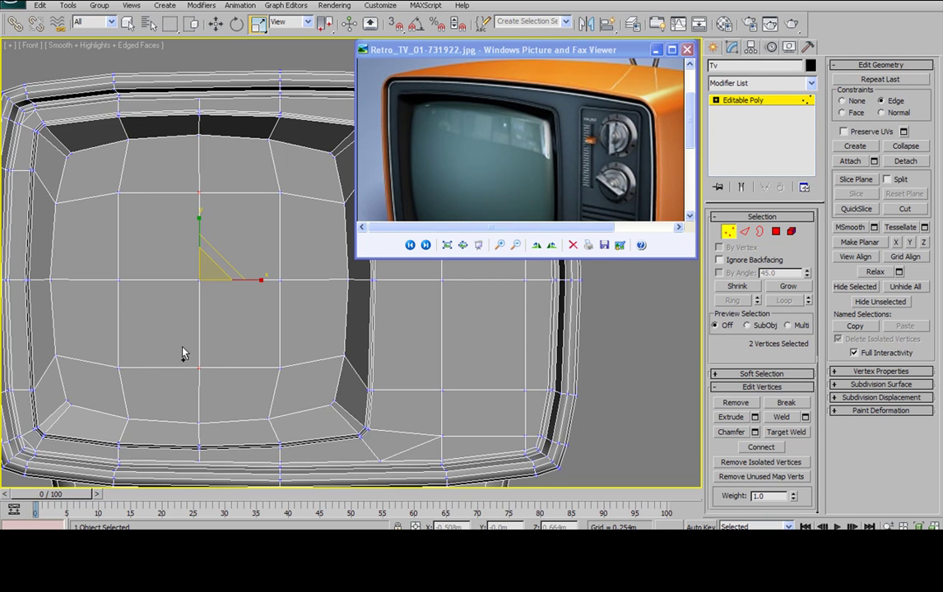
pyautogui.keyDown('ctrl'); pyautogui.click(119, 280); pyautogui.keyUp('ctrl')
pyautogui.keyDown('ctrl'); pyautogui.click(279, 279); pyautogui.keyUp('ctrl')
pyautogui.moveTo(195, 232); pyautogui.dragTo(222, 252)
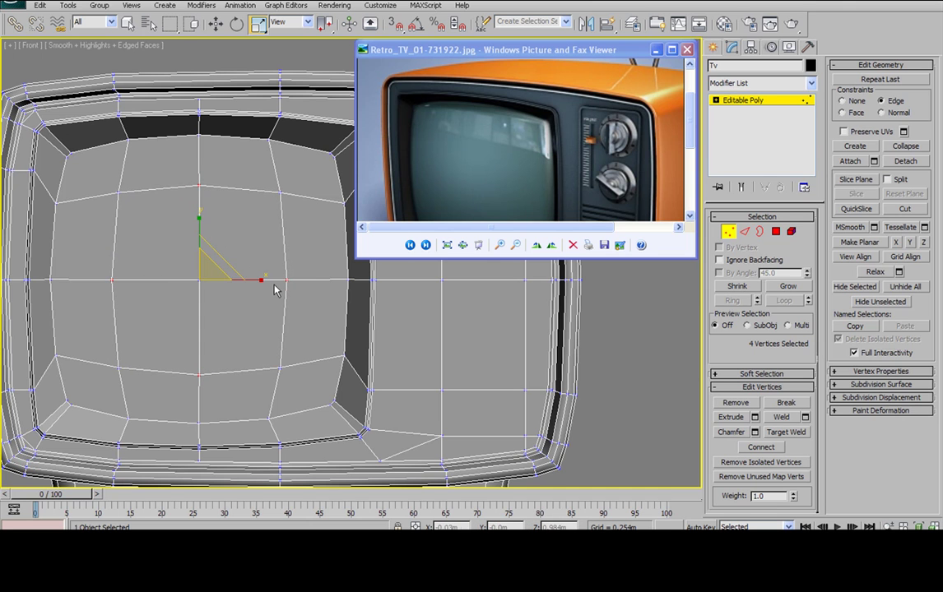
# Connect the screen's two upper corner vertices diagonally to the nearest inner grid vertices
pyautogui.keyDown('alt'); pyautogui.moveTo(280, 299); pyautogui.dragTo(242, 301, button='middle'); pyautogui.keyUp('alt')
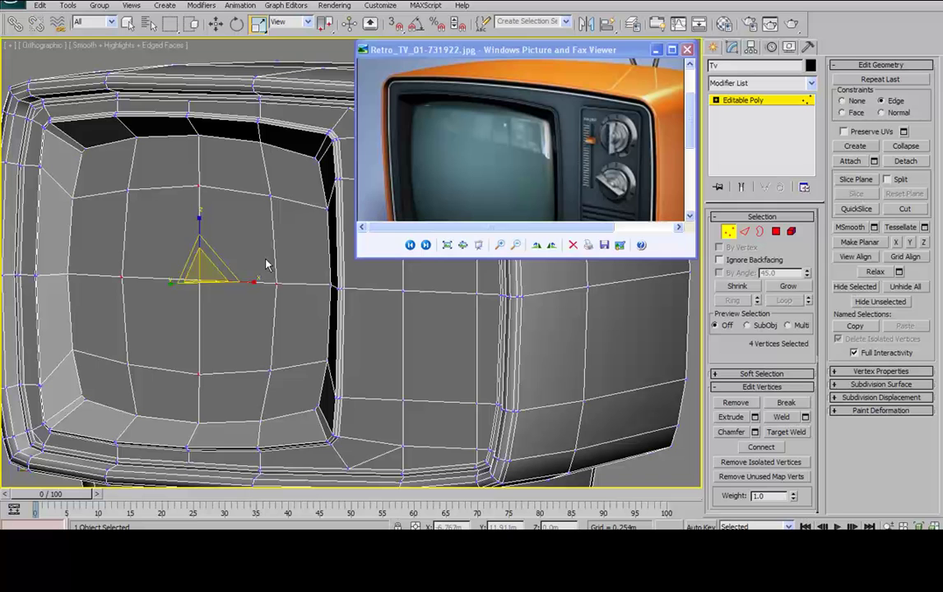
pyautogui.click(88, 162)
pyautogui.click(82, 153)
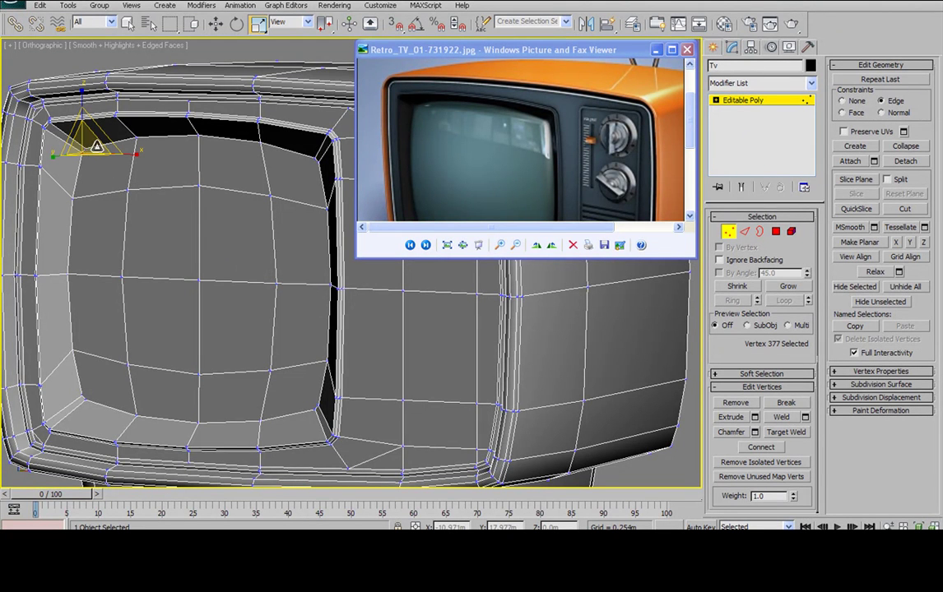
pyautogui.keyDown('ctrl'); pyautogui.click(85, 149); pyautogui.keyUp('ctrl')
pyautogui.keyDown('ctrl'); pyautogui.click(126, 189); pyautogui.keyUp('ctrl')
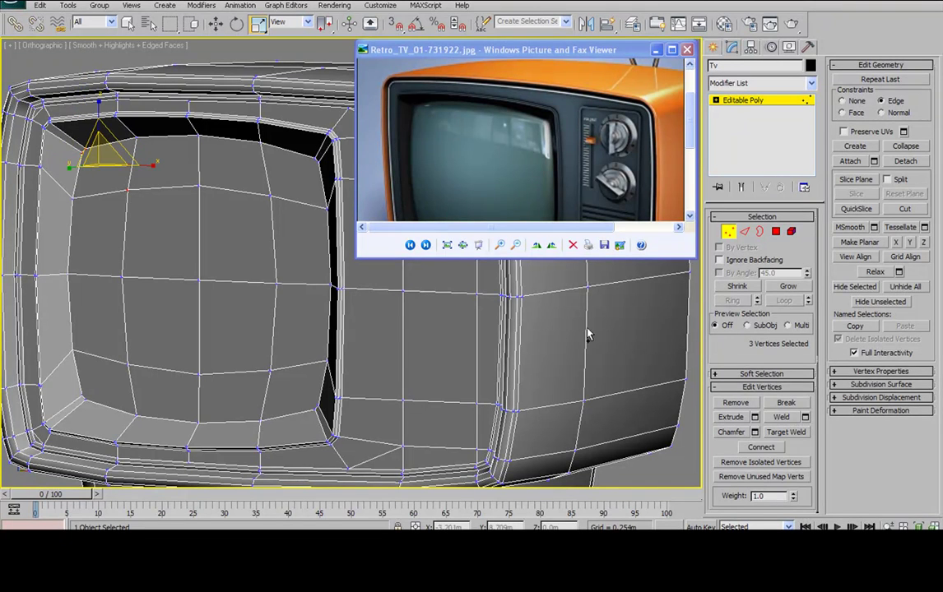
pyautogui.click(272, 194)
pyautogui.keyDown('ctrl'); pyautogui.click(317, 158); pyautogui.keyUp('ctrl')
pyautogui.click(770, 452)
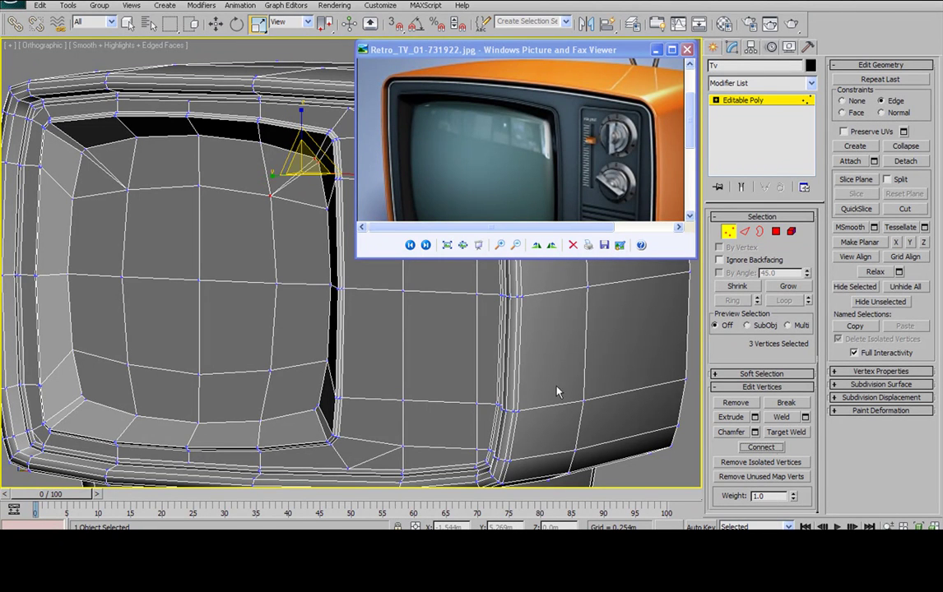
# Connect the screen's lower-right corner vertices diagonally to the nearest inner grid vertex and clear the selection
pyautogui.click(319, 403)
pyautogui.keyDown('ctrl'); pyautogui.click(271, 369); pyautogui.keyUp('ctrl')
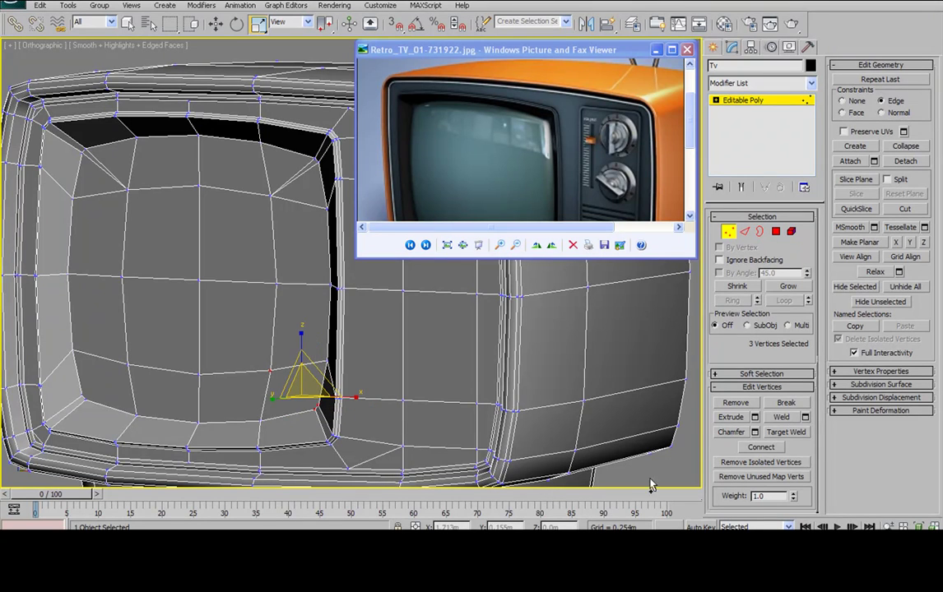
pyautogui.click(101, 398)
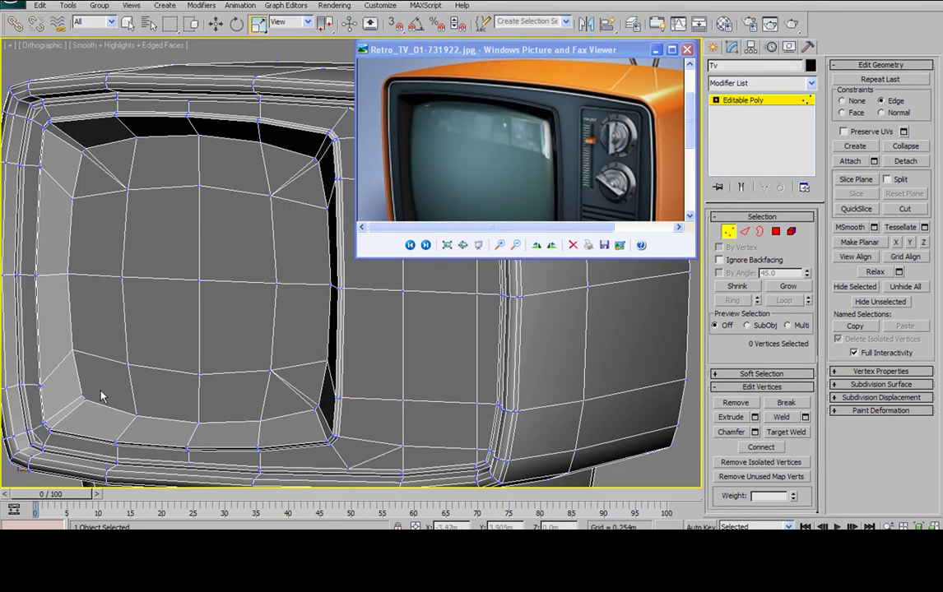
# Connect the screen's lower-left corner vertices diagonally to the nearest inner grid vertex
pyautogui.click(81, 395)
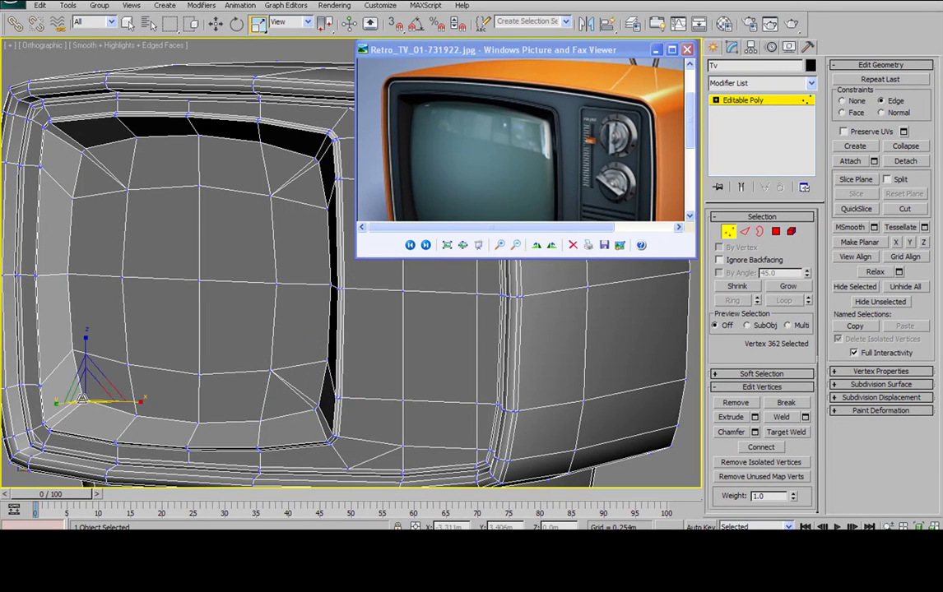
pyautogui.keyDown('ctrl'); pyautogui.click(127, 363); pyautogui.keyUp('ctrl')
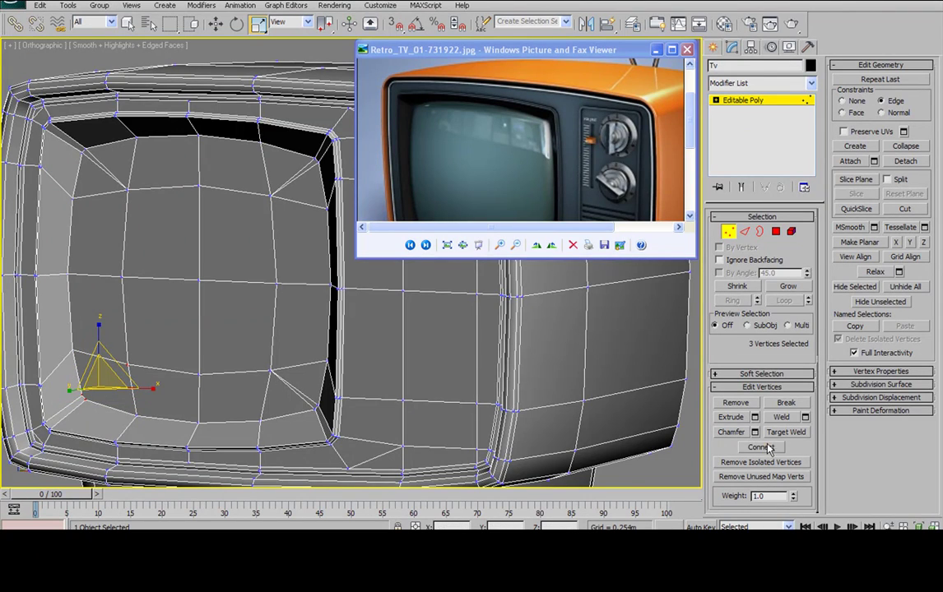
pyautogui.keyDown('alt'); pyautogui.moveTo(345, 332); pyautogui.dragTo(306, 309, button='middle'); pyautogui.keyUp('alt')
# Select the four polygons around the screen's centre vertex and try to move them along the Y axis with the Edge constraint
pyautogui.click(775, 231)
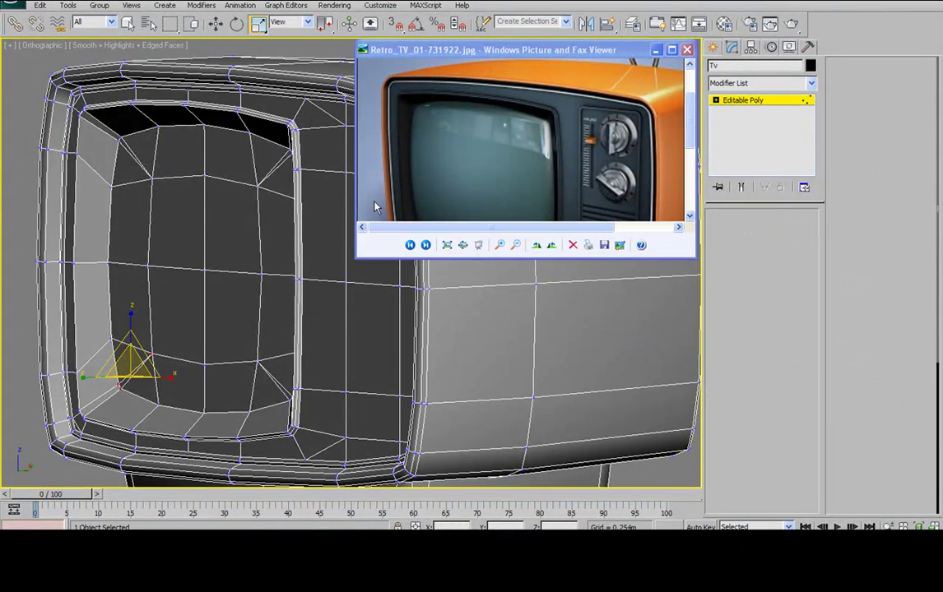
pyautogui.click(177, 218)
pyautogui.keyDown('ctrl'); pyautogui.click(219, 212); pyautogui.keyUp('ctrl')
pyautogui.keyDown('ctrl'); pyautogui.click(223, 288); pyautogui.keyUp('ctrl')
pyautogui.keyDown('ctrl'); pyautogui.click(190, 281); pyautogui.keyUp('ctrl')
pyautogui.keyDown('alt'); pyautogui.moveTo(188, 282); pyautogui.dragTo(200, 254, button='middle'); pyautogui.keyUp('alt')
pyautogui.press('w')
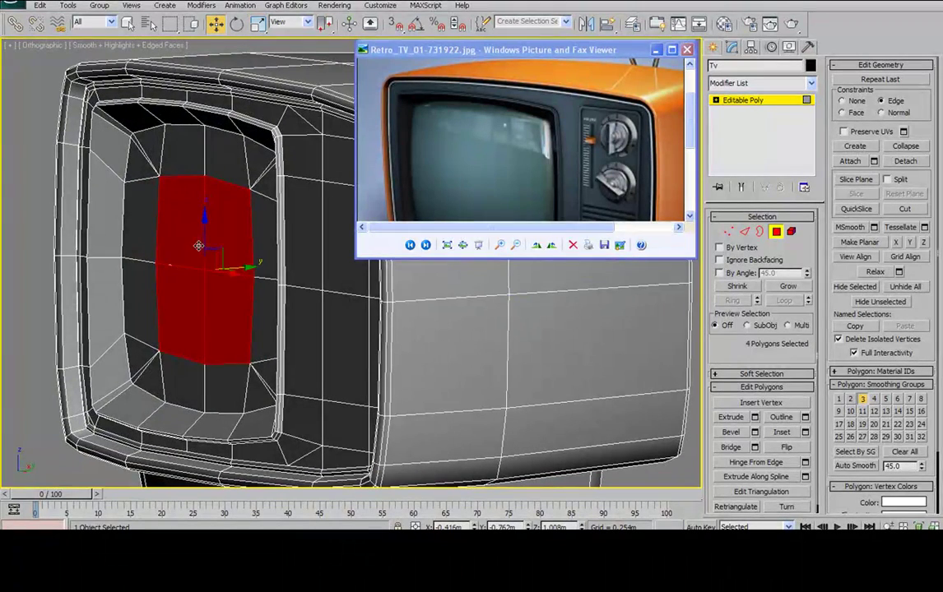
pyautogui.moveTo(250, 269); pyautogui.dragTo(253, 268)
pyautogui.hotkey('ctrl', 'z')
# Set the constraint to None and move the four central polygons about 0.12 m outward along Y, judging the bulge without edge lines
pyautogui.click(856, 101)
pyautogui.moveTo(385, 216); pyautogui.dragTo(379, 229)
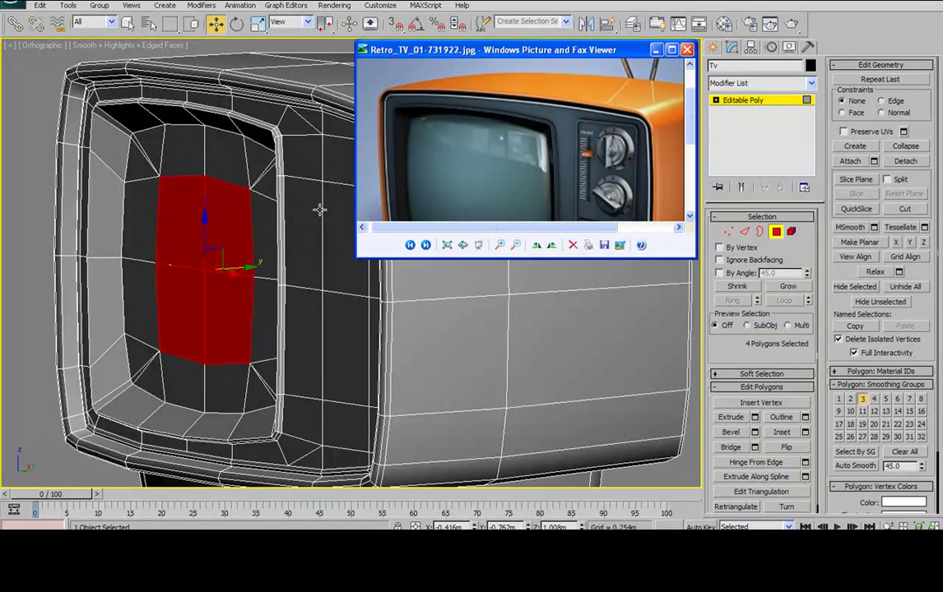
pyautogui.keyDown('alt'); pyautogui.moveTo(320, 209); pyautogui.dragTo(304, 218, button='middle'); pyautogui.keyUp('alt')
pyautogui.moveTo(255, 262); pyautogui.dragTo(250, 263)
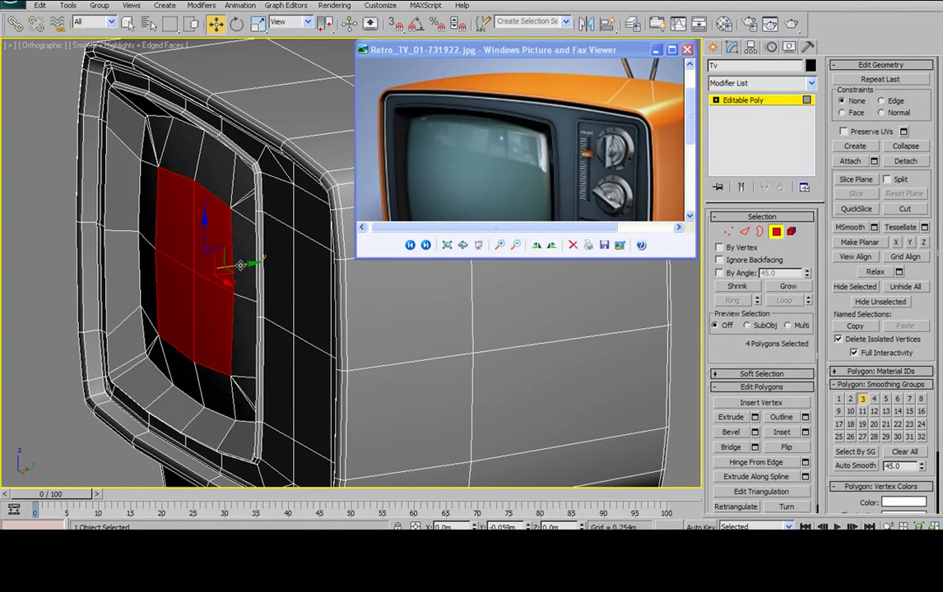
pyautogui.keyDown('alt'); pyautogui.moveTo(235, 265); pyautogui.dragTo(261, 245, button='middle'); pyautogui.keyUp('alt')
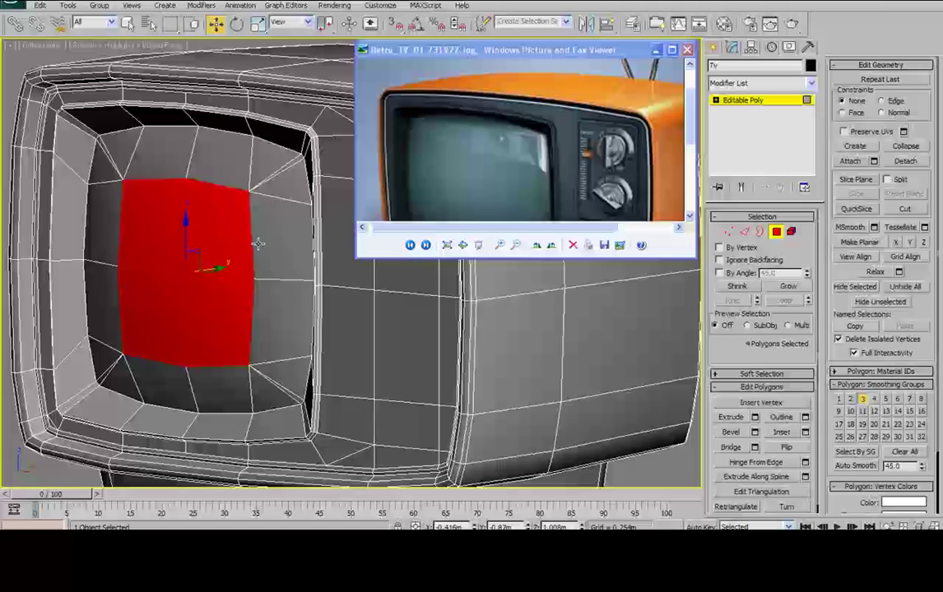
pyautogui.press('F4')
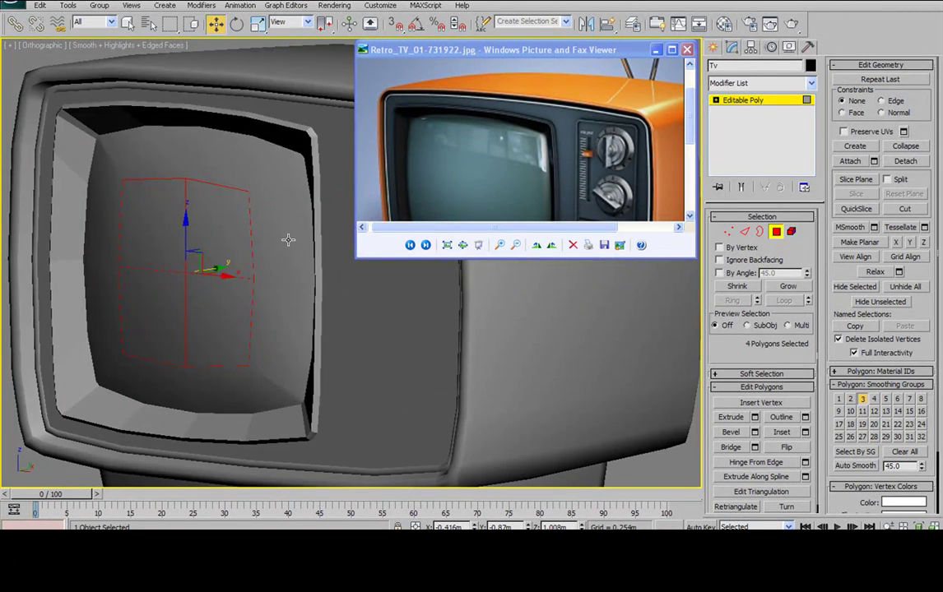
pyautogui.keyDown('alt'); pyautogui.moveTo(288, 238); pyautogui.dragTo(227, 260, button='middle'); pyautogui.keyUp('alt')
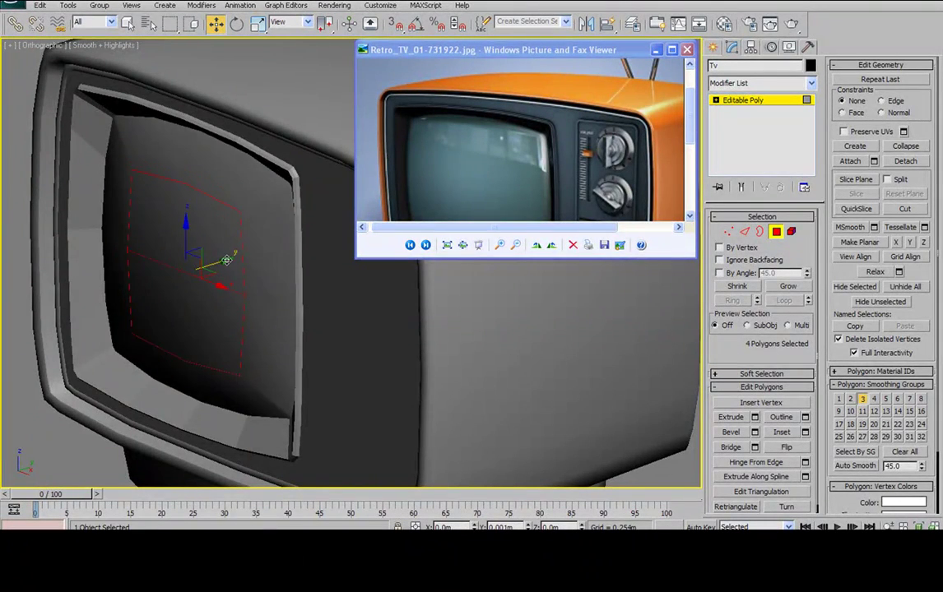
pyautogui.keyDown('alt'); pyautogui.moveTo(227, 255); pyautogui.dragTo(249, 223, button='middle'); pyautogui.keyUp('alt')
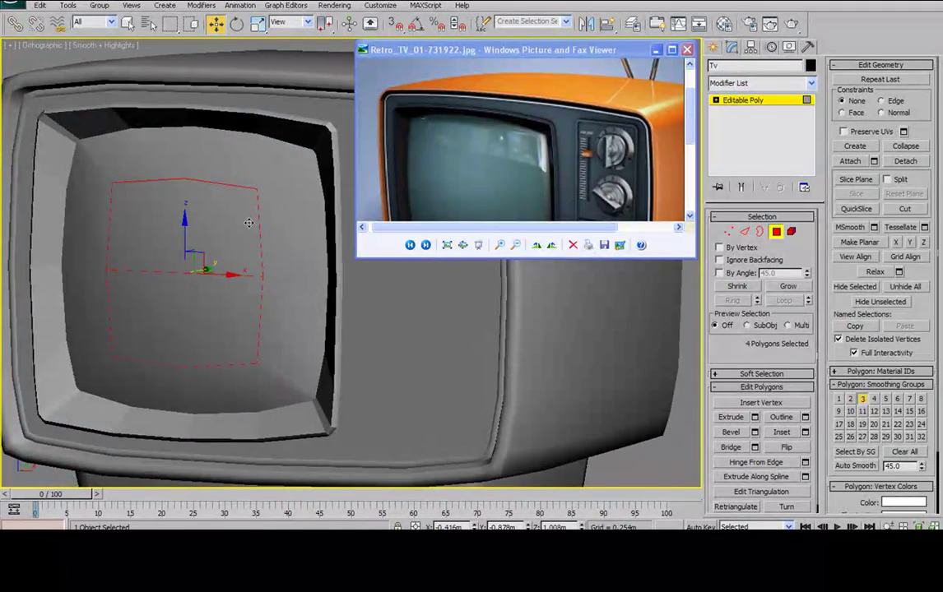
pyautogui.press('F4')
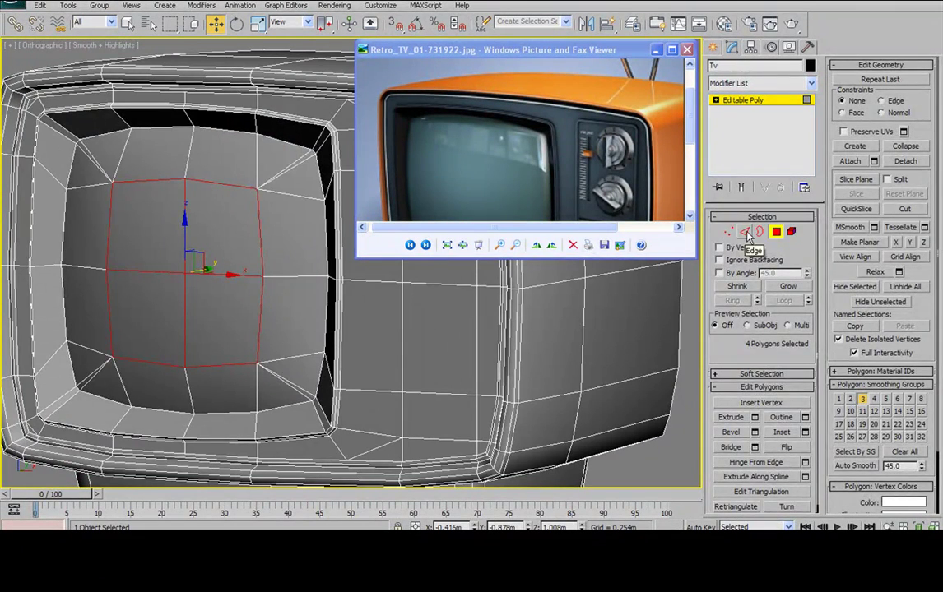
pyautogui.click(744, 231)
pyautogui.click(303, 162)
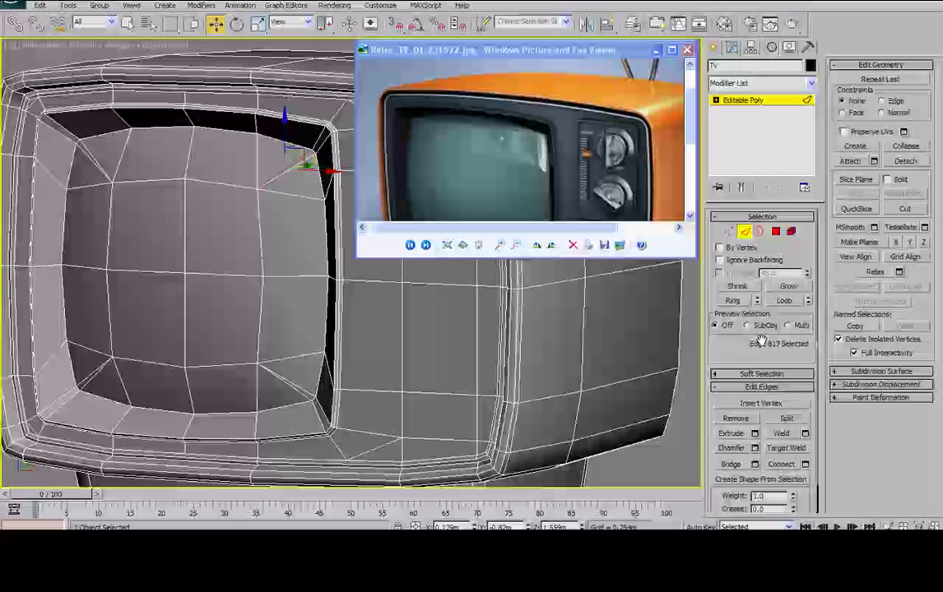
pyautogui.keyDown('ctrl'); pyautogui.click(258, 151); pyautogui.keyUp('ctrl')
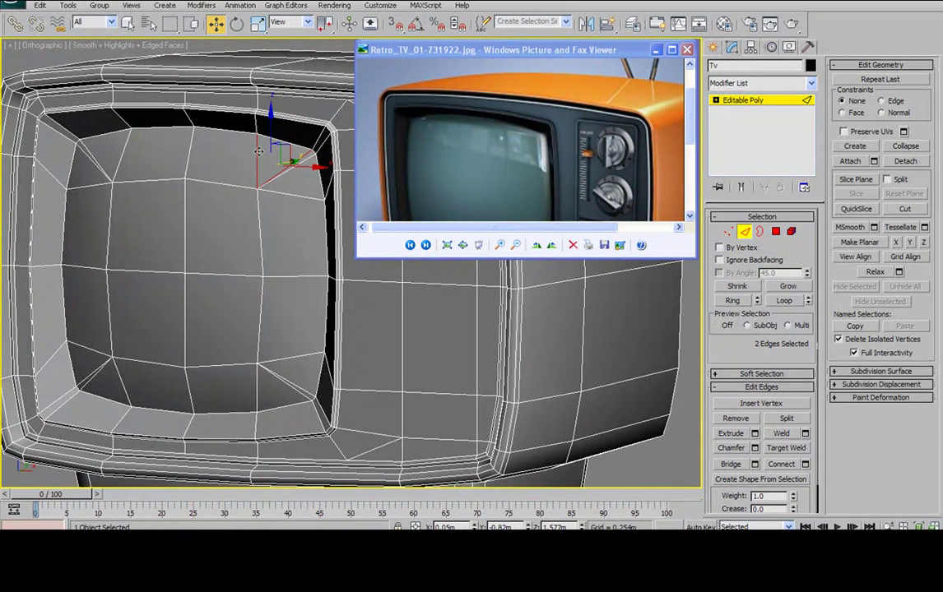
pyautogui.click(735, 301)
pyautogui.keyDown('ctrl'); pyautogui.click(84, 148); pyautogui.keyUp('ctrl')
pyautogui.keyDown('ctrl'); pyautogui.click(88, 155); pyautogui.keyUp('ctrl')
pyautogui.keyDown('ctrl'); pyautogui.click(92, 185); pyautogui.keyUp('ctrl')
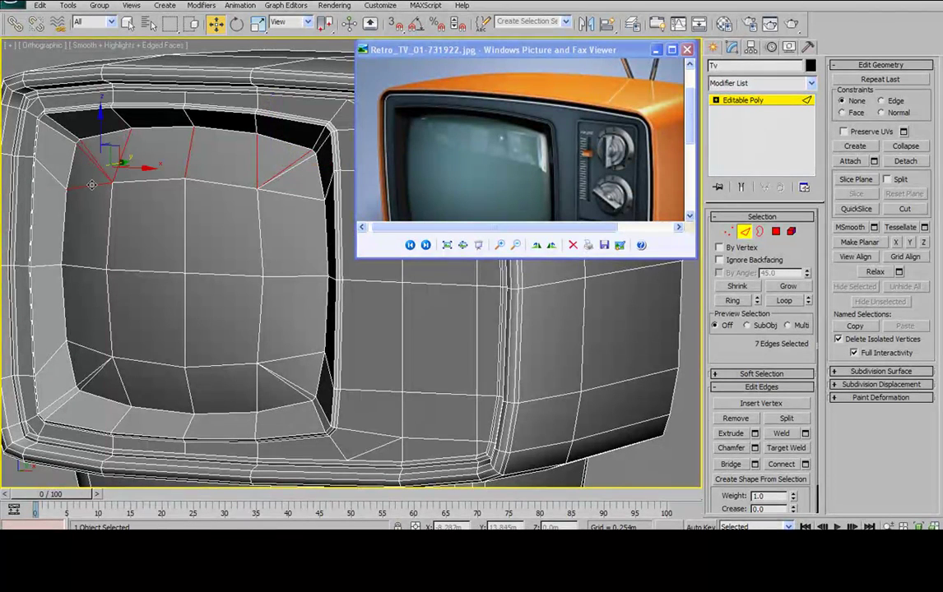
pyautogui.click(740, 302)
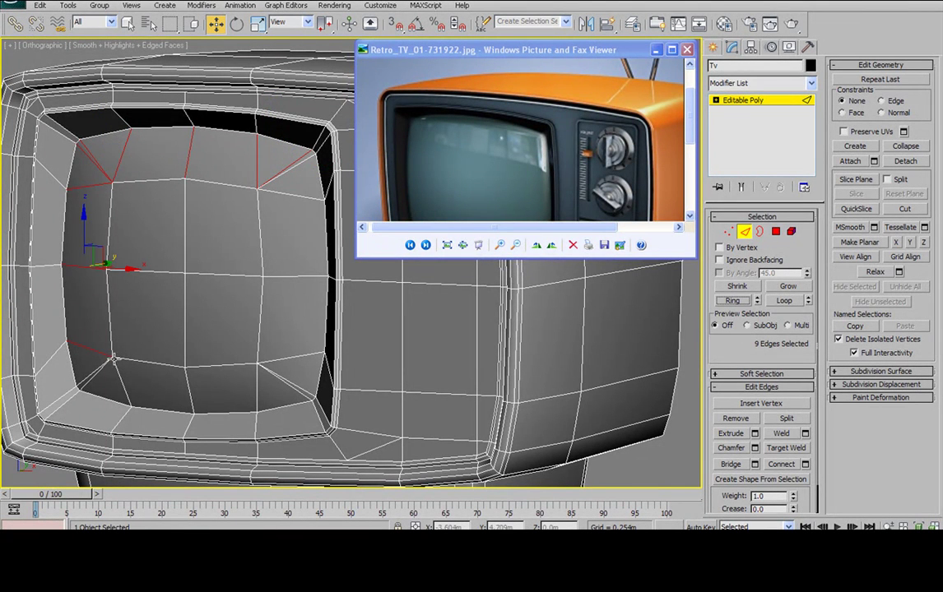
# Select the radial edges in the screen's outer band along the bottom and right side, including both lower corners' diagonals, using Ring
pyautogui.click(88, 373)
pyautogui.keyDown('ctrl'); pyautogui.click(86, 387); pyautogui.keyUp('ctrl')
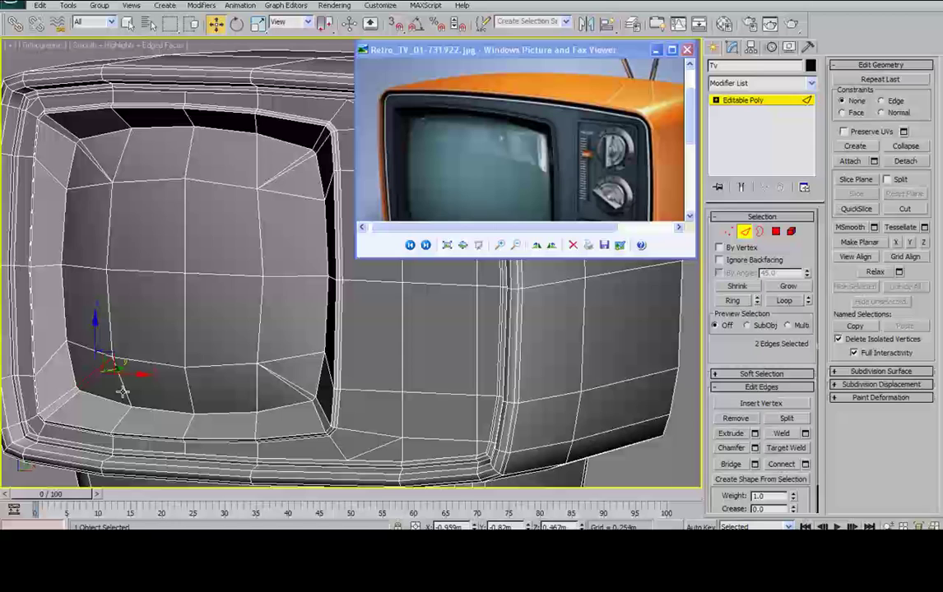
pyautogui.keyDown('ctrl'); pyautogui.click(124, 390); pyautogui.keyUp('ctrl')
pyautogui.click(731, 301)
pyautogui.keyDown('ctrl'); pyautogui.click(305, 396); pyautogui.keyUp('ctrl')
pyautogui.keyDown('ctrl'); pyautogui.click(309, 391); pyautogui.keyUp('ctrl')
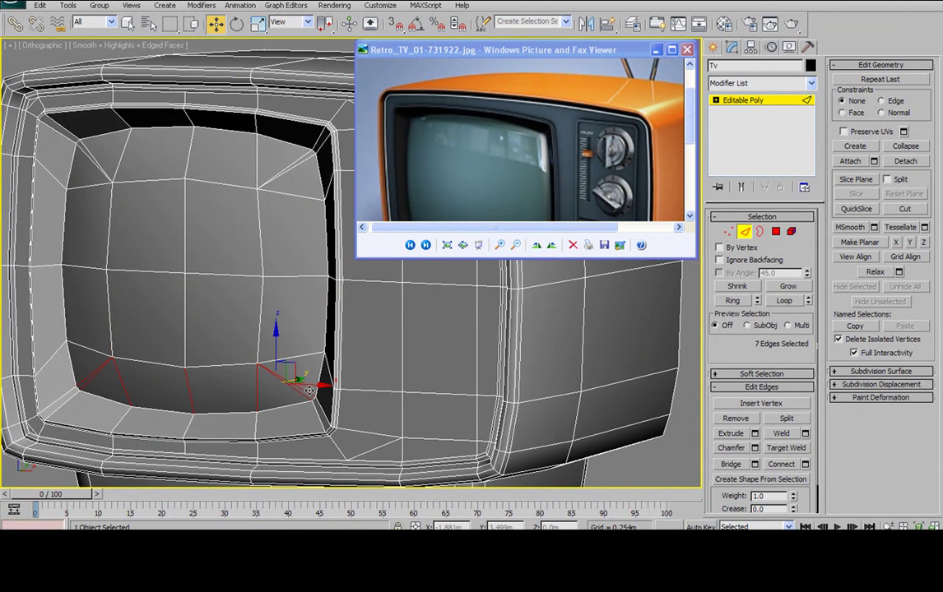
pyautogui.click(732, 300)
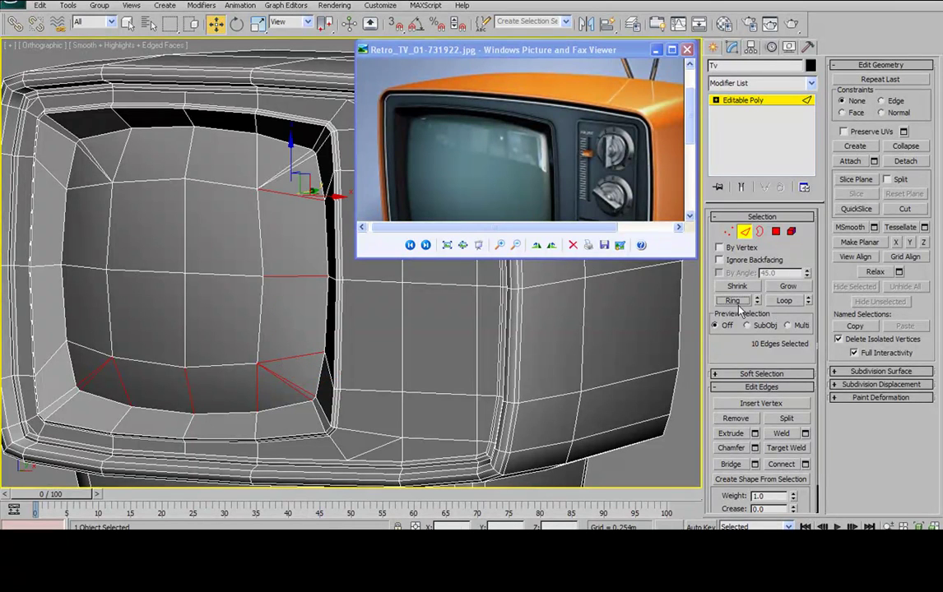
# Add the radial edges along the screen's top and left side, including both upper corners' diagonals, to the selection using Ring
pyautogui.keyDown('ctrl'); pyautogui.click(300, 162); pyautogui.keyUp('ctrl')
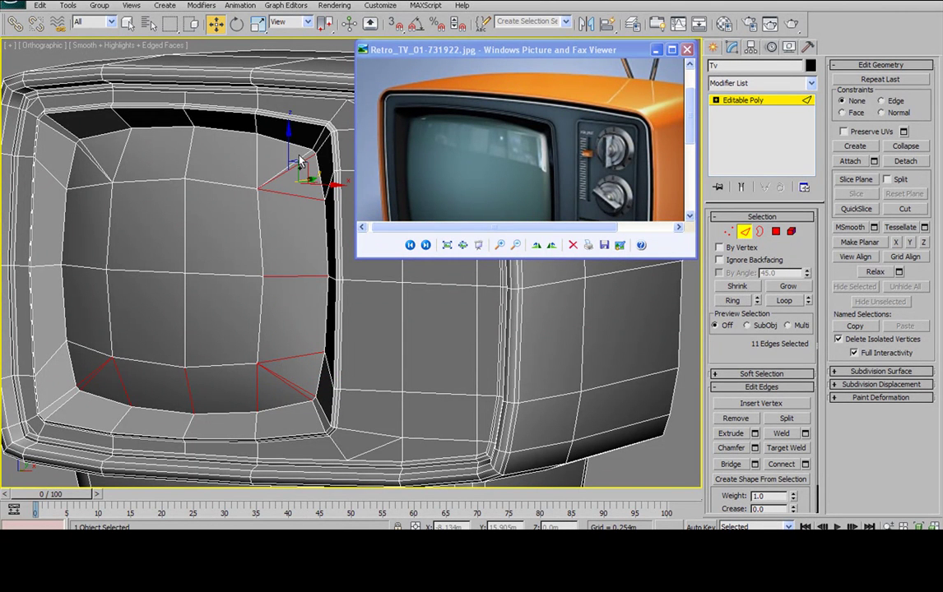
pyautogui.keyDown('ctrl'); pyautogui.click(300, 155); pyautogui.keyUp('ctrl')
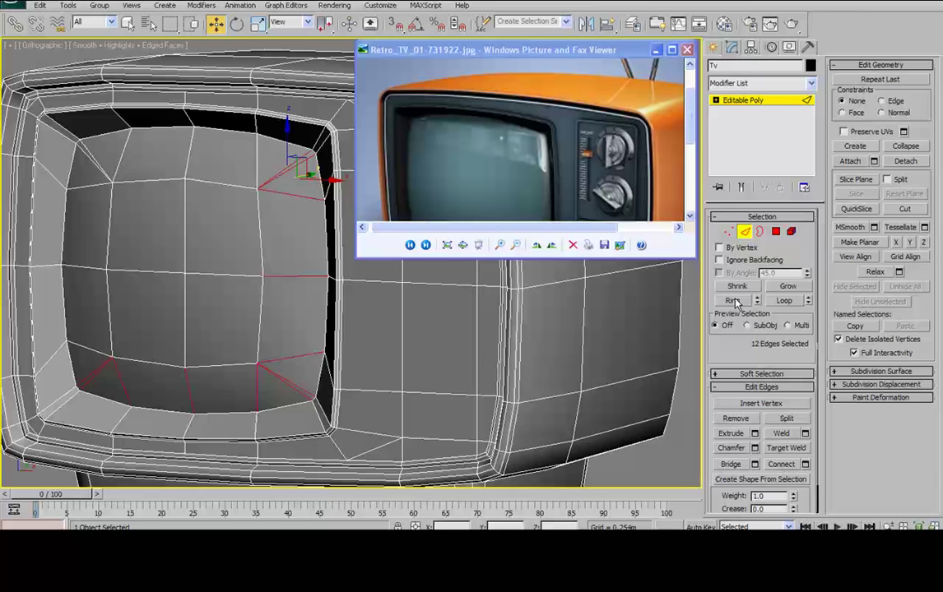
pyautogui.keyDown('ctrl'); pyautogui.click(257, 165); pyautogui.keyUp('ctrl')
pyautogui.click(735, 303)
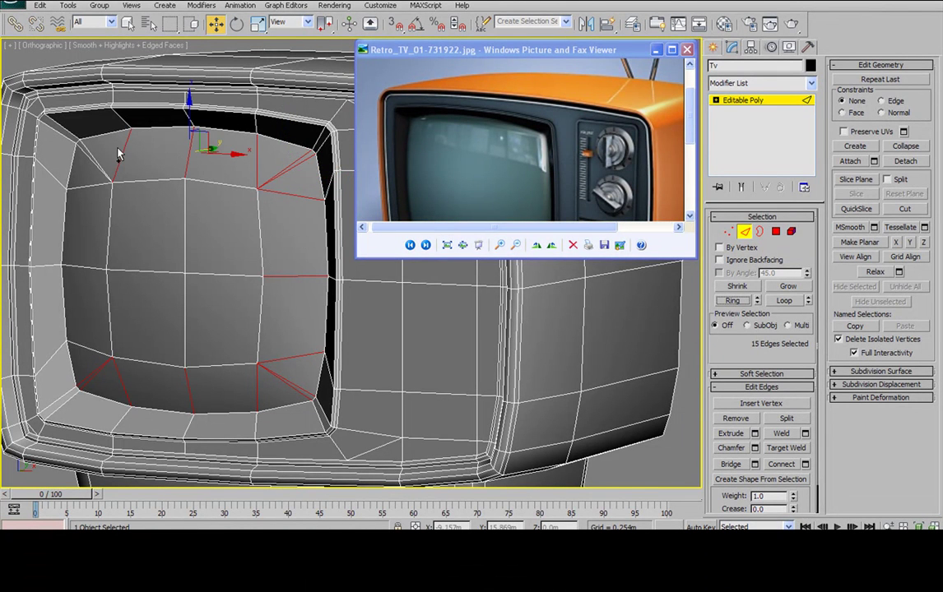
pyautogui.keyDown('ctrl'); pyautogui.click(89, 156); pyautogui.keyUp('ctrl')
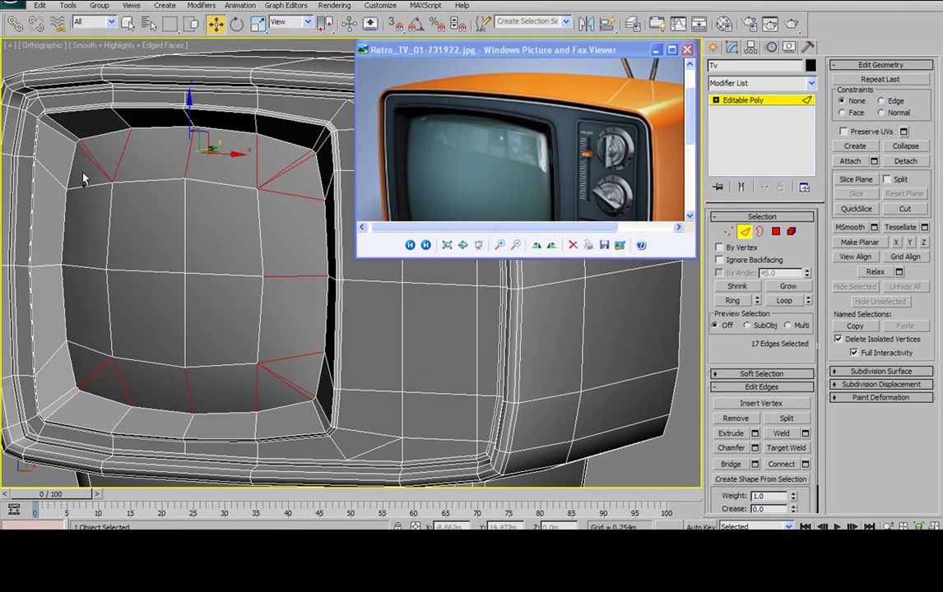
pyautogui.click(741, 302)
pyautogui.keyDown('alt'); pyautogui.moveTo(280, 264); pyautogui.dragTo(232, 252, button='middle'); pyautogui.keyUp('alt')
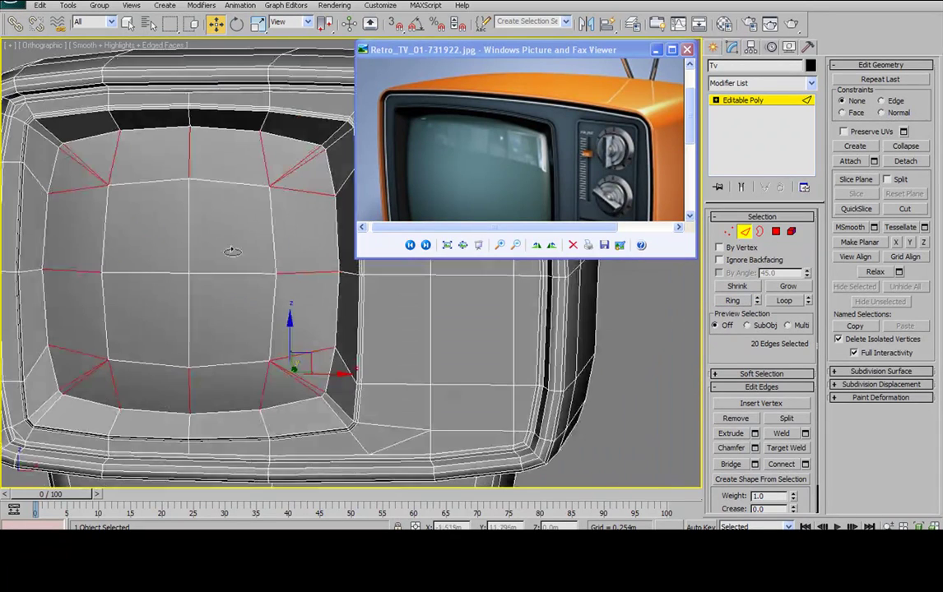
# Connect the selected radial edges with 1 segment and a slide of -77, placing a new loop close to the screen's outline
pyautogui.click(805, 466)
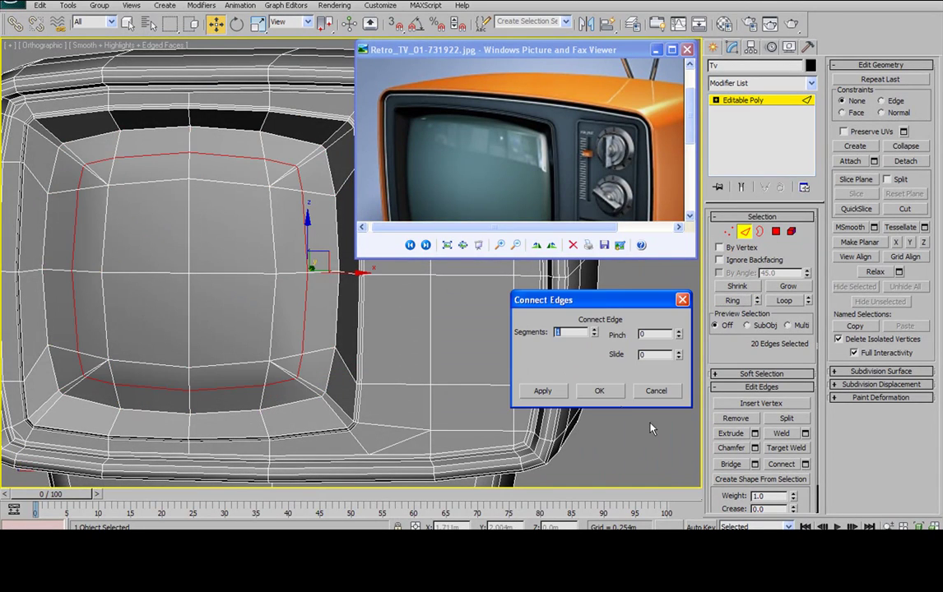
pyautogui.moveTo(680, 360); pyautogui.dragTo(625, 455)
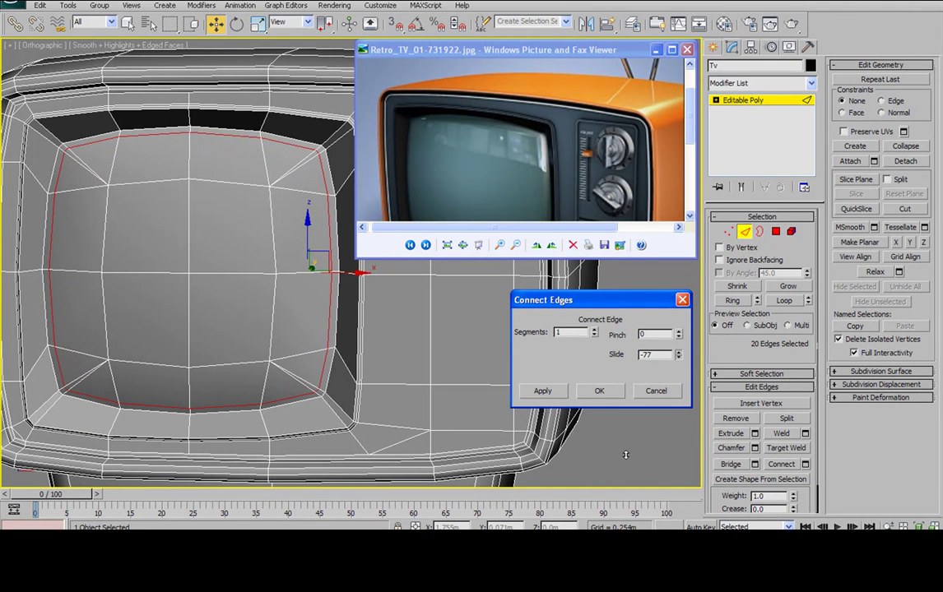
pyautogui.keyDown('alt'); pyautogui.moveTo(279, 255); pyautogui.dragTo(249, 208, button='middle'); pyautogui.keyUp('alt')
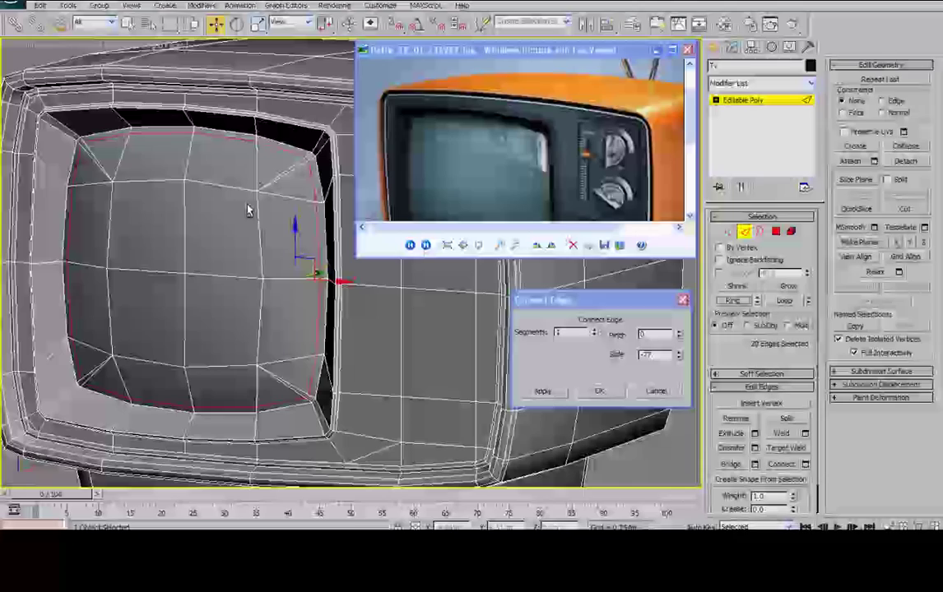
pyautogui.click(598, 391)
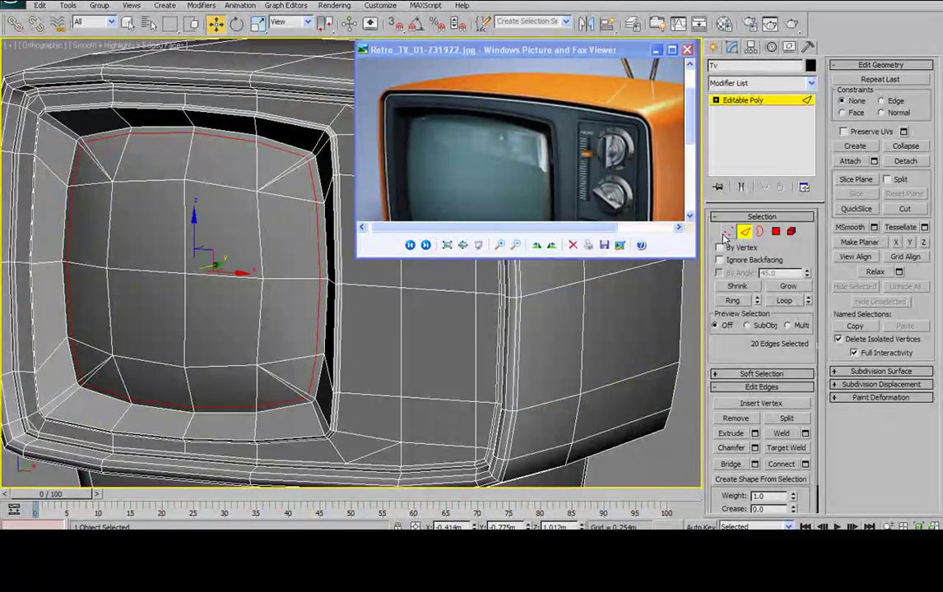
# Convert the new edge loop to a vertex selection, weld its paired corner vertices with a 0.029 m threshold, and hide the edge lines
pyautogui.keyDown('ctrl'); pyautogui.click(727, 233); pyautogui.keyUp('ctrl')
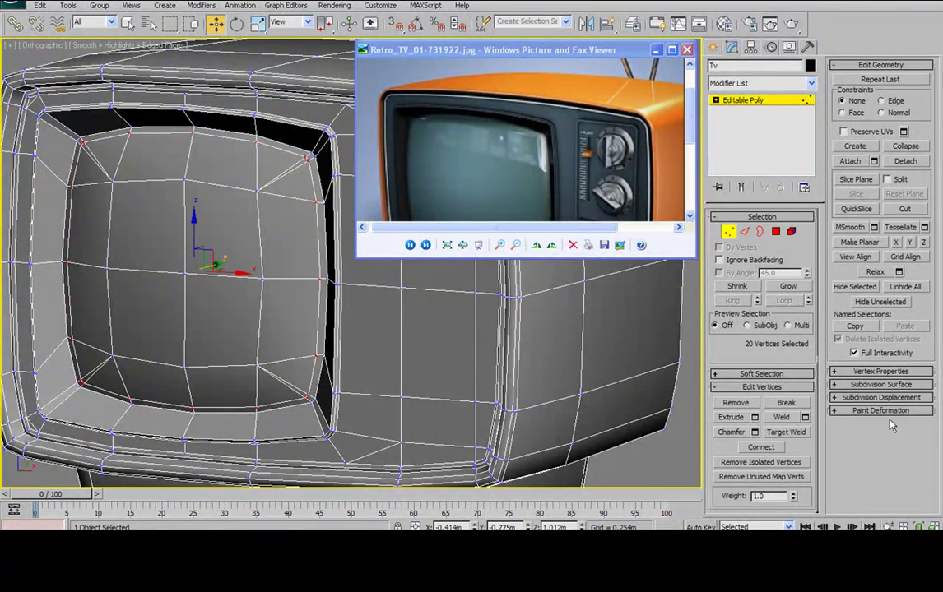
pyautogui.keyDown('alt'); pyautogui.moveTo(258, 151); pyautogui.dragTo(398, 157, button='middle'); pyautogui.keyUp('alt')
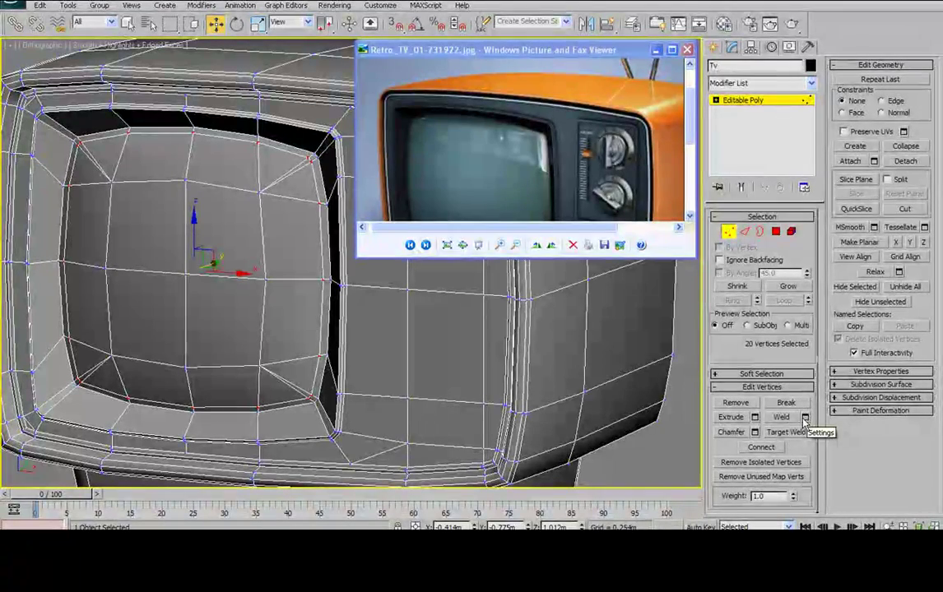
pyautogui.click(805, 418)
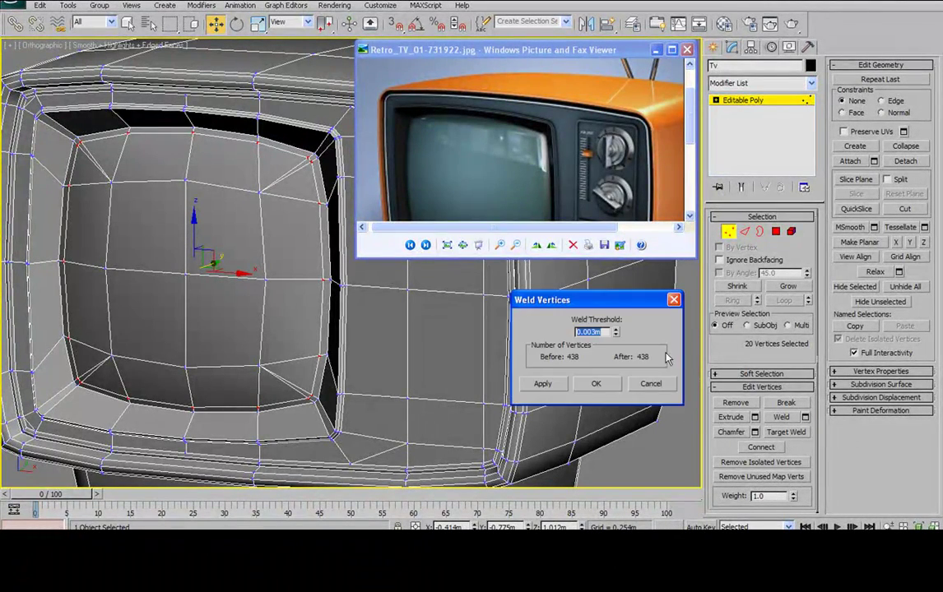
pyautogui.moveTo(619, 302); pyautogui.dragTo(527, 277)
pyautogui.click(525, 302)
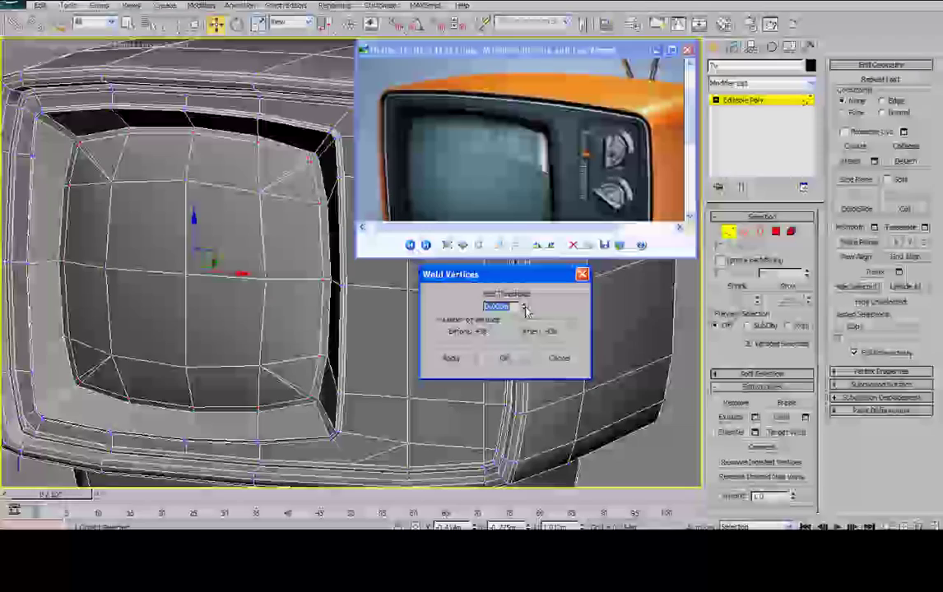
pyautogui.click(525, 303)
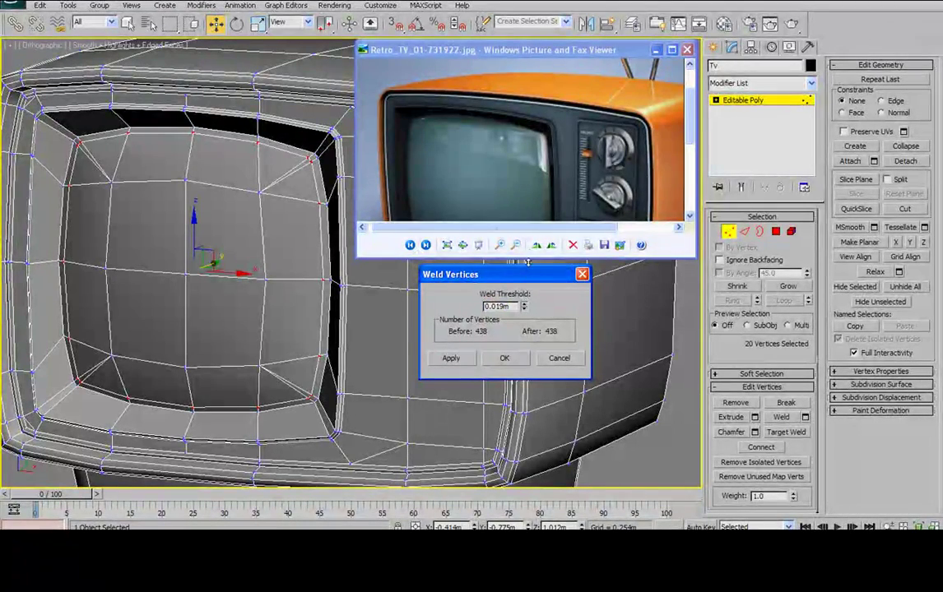
pyautogui.moveTo(535, 248); pyautogui.dragTo(536, 239)
pyautogui.keyDown('alt'); pyautogui.moveTo(420, 260); pyautogui.dragTo(484, 328, button='middle'); pyautogui.keyUp('alt')
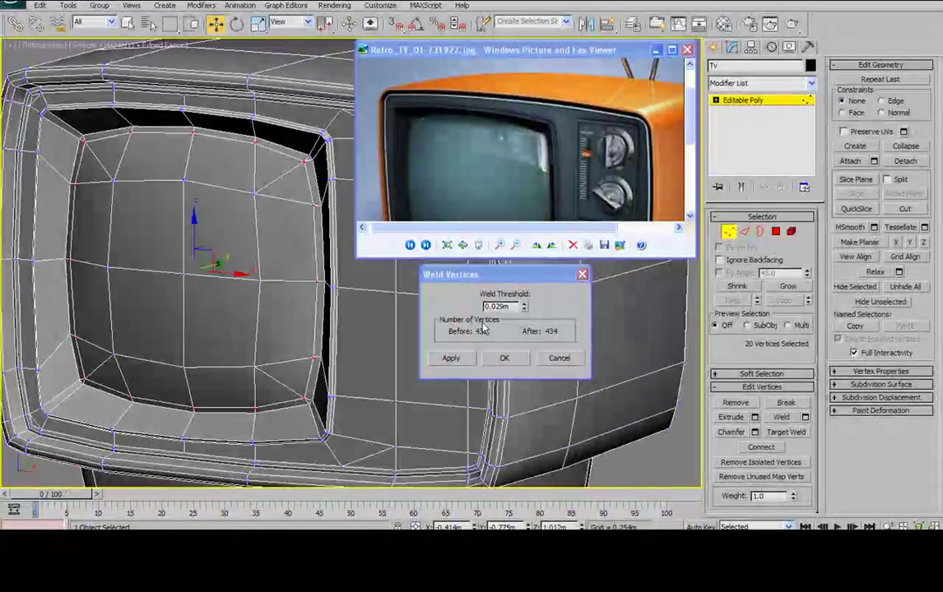
pyautogui.click(504, 358)
pyautogui.keyDown('alt'); pyautogui.moveTo(383, 291); pyautogui.dragTo(386, 255, button='middle'); pyautogui.keyUp('alt')
pyautogui.press('F4')
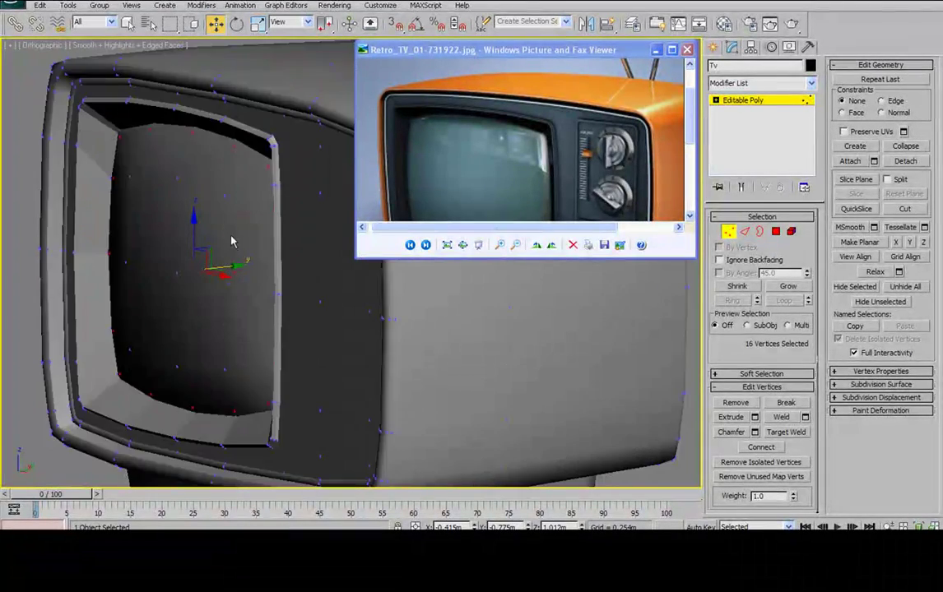
pyautogui.keyDown('alt'); pyautogui.moveTo(289, 246); pyautogui.dragTo(300, 237, button='middle'); pyautogui.keyUp('alt')
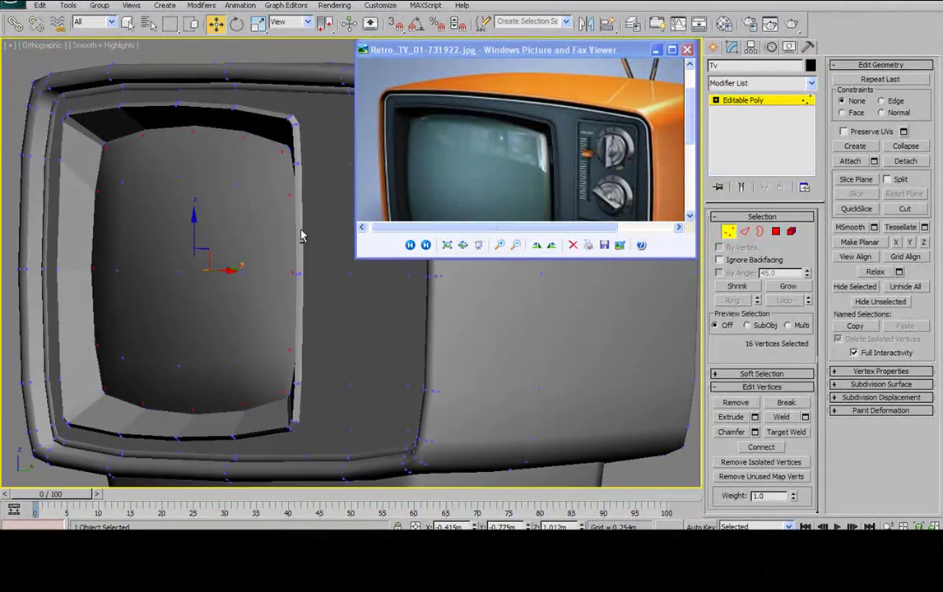
# Move the selected outline vertices of the screen slightly along Y and check the recess from several angles
pyautogui.keyDown('alt'); pyautogui.moveTo(183, 271); pyautogui.dragTo(236, 265, button='middle'); pyautogui.keyUp('alt')
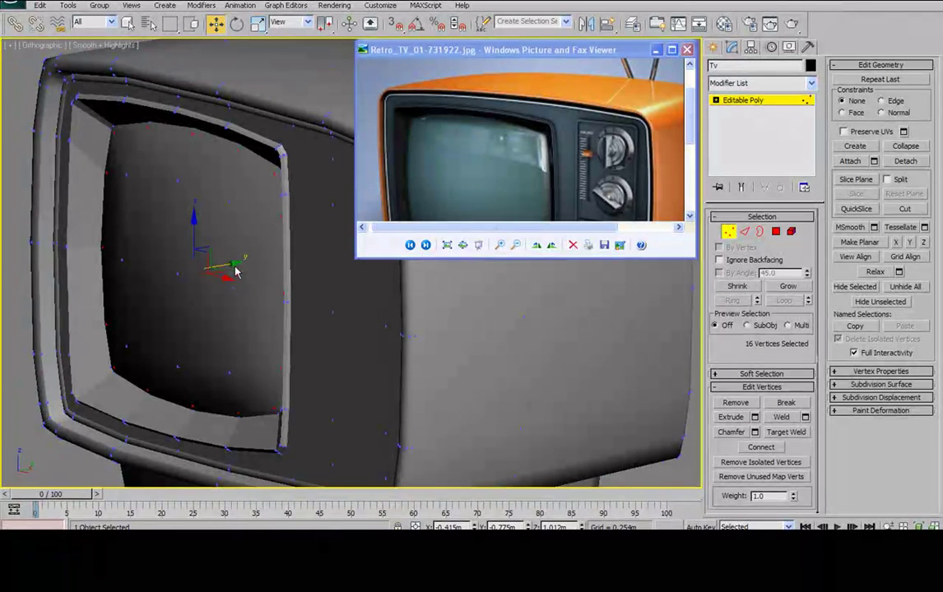
pyautogui.moveTo(232, 264); pyautogui.dragTo(230, 266)
pyautogui.keyDown('alt'); pyautogui.moveTo(222, 259); pyautogui.dragTo(196, 233, button='middle'); pyautogui.keyUp('alt')
pyautogui.scroll(-3, 197, 233)
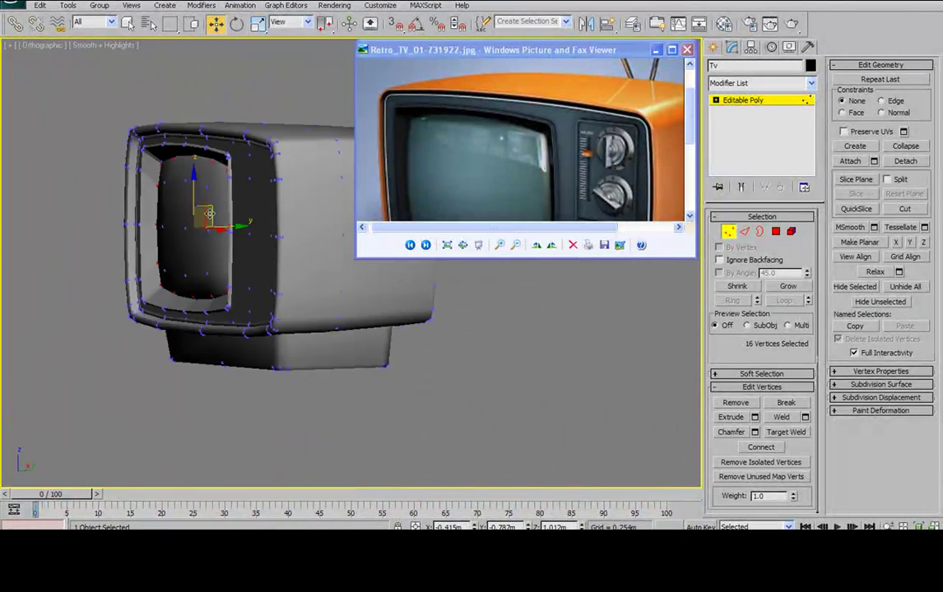
pyautogui.keyDown('alt'); pyautogui.moveTo(228, 192); pyautogui.dragTo(252, 248, button='middle'); pyautogui.keyUp('alt')
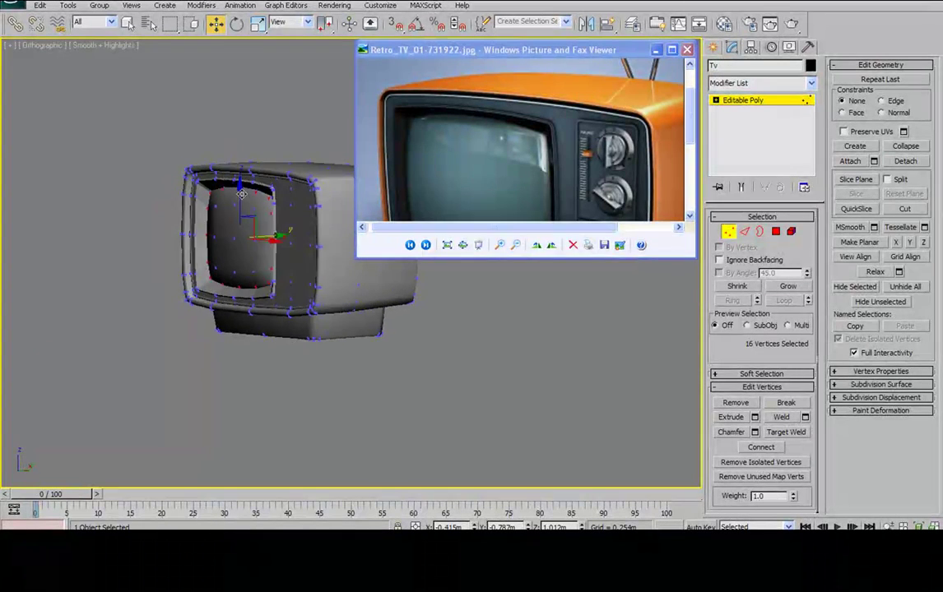
pyautogui.scroll(3, 252, 248)
pyautogui.keyDown('alt'); pyautogui.moveTo(188, 228); pyautogui.dragTo(223, 197, button='middle'); pyautogui.keyUp('alt')
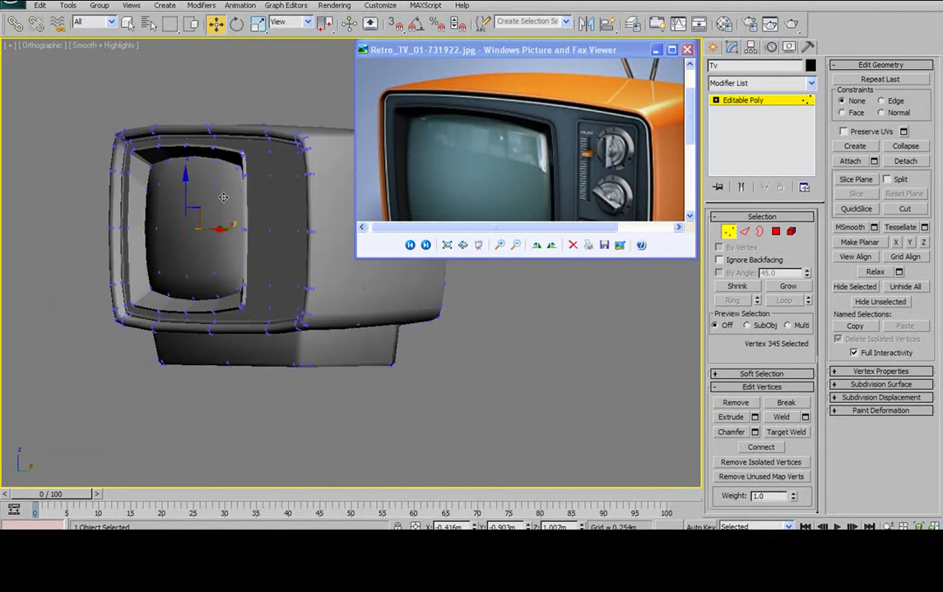
pyautogui.moveTo(281, 208)
pyautogui.keyDown('alt'); pyautogui.mouseDown(button='middle')
pyautogui.moveTo(307, 173)
pyautogui.moveTo(245, 217)
pyautogui.moveTo(331, 229)
pyautogui.moveTo(296, 209)
pyautogui.mouseUp(button='middle'); pyautogui.keyUp('alt')
pyautogui.scroll(4, 263, 230)
pyautogui.press('p')
pyautogui.scroll(3, 269, 237)
pyautogui.click(12, 4)
pyautogui.click(42, 144)
pyautogui.click(325, 284)
# Select the sloping wall polygons around the screen by converting a ring of edges, with edged faces and selected faces shaded
pyautogui.moveTo(256, 152); pyautogui.dragTo(291, 170, button='middle')
pyautogui.press('F4')
pyautogui.click(742, 229)
pyautogui.moveTo(281, 106); pyautogui.dragTo(181, 107, button='middle')
pyautogui.click(225, 125)
pyautogui.click(732, 301)
pyautogui.moveTo(132, 206); pyautogui.dragTo(260, 177, button='middle')
pyautogui.keyDown('ctrl'); pyautogui.click(776, 231); pyautogui.keyUp('ctrl')
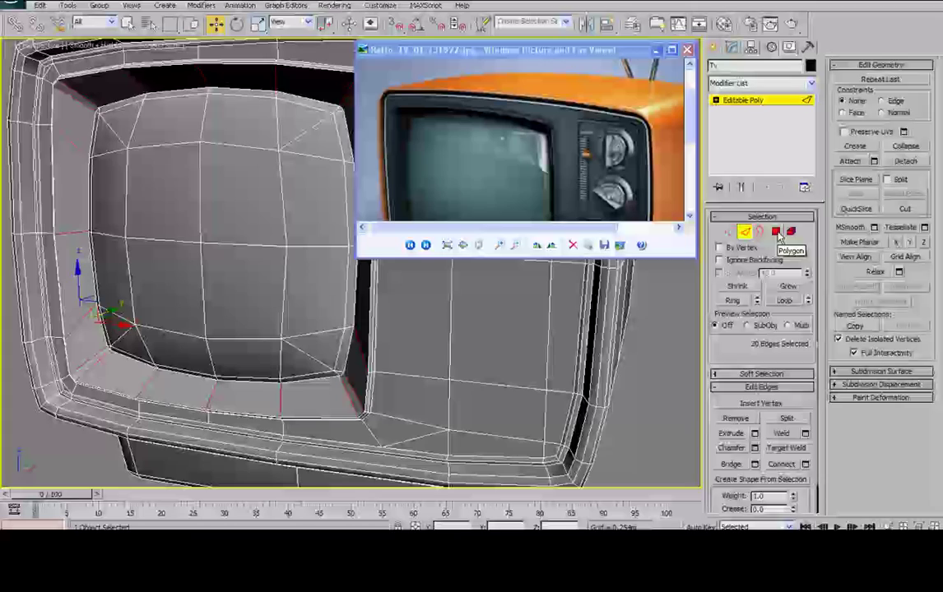
pyautogui.press('F2')
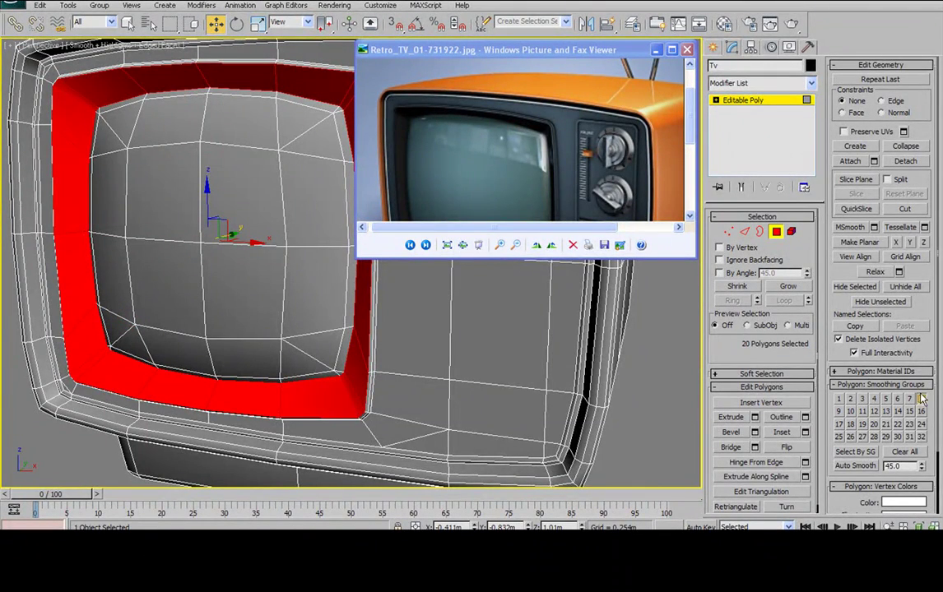
# Select the narrow band of polygons along the rim of the screen recess by converting an edge selection
pyautogui.moveTo(324, 80); pyautogui.dragTo(272, 205, button='middle')
pyautogui.scroll(3, 284, 186)
pyautogui.click(744, 232)
pyautogui.click(202, 190)
pyautogui.click(733, 300)
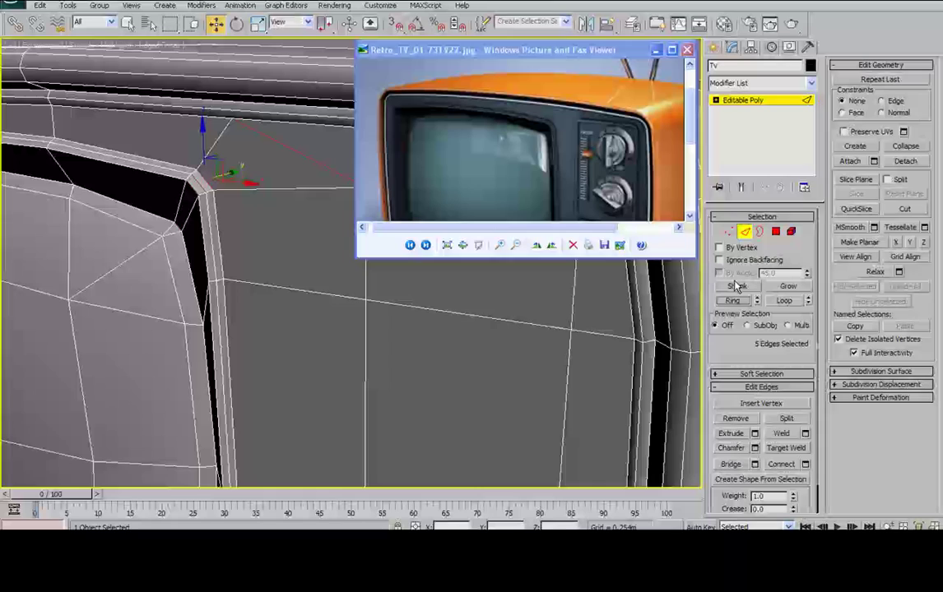
pyautogui.click(785, 301)
pyautogui.keyDown('ctrl'); pyautogui.click(777, 233); pyautogui.keyUp('ctrl')
# Assign smoothing group 9 to the selected rim polygons, hide the edge lines and clear the polygon selection
pyautogui.moveTo(84, 238); pyautogui.dragTo(236, 291, button='middle')
pyautogui.scroll(-3, 168, 129)
pyautogui.click(838, 411)
pyautogui.press('F4')
pyautogui.scroll(-6, 266, 275)
pyautogui.click(255, 203)
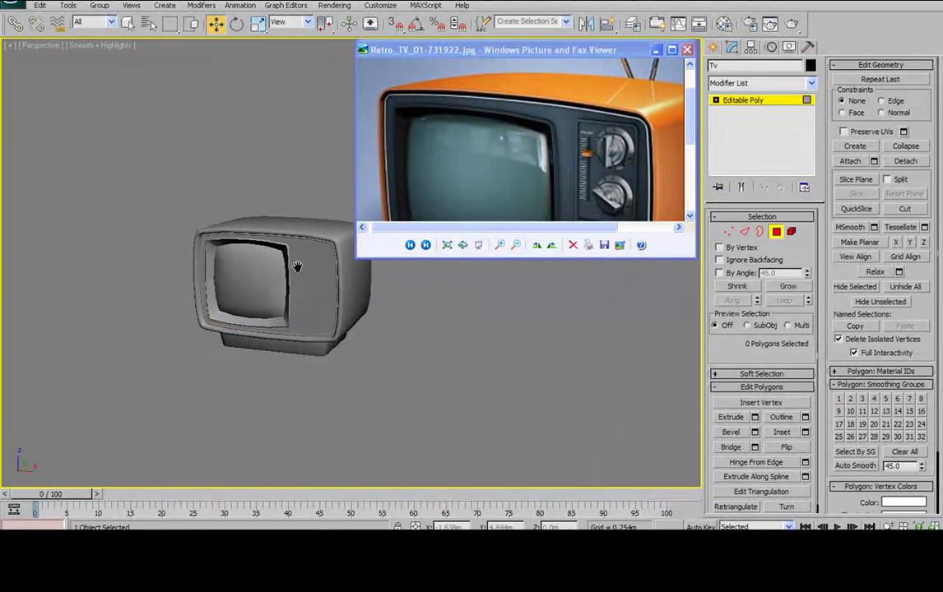
# Examine the shading of the screen recess and casing from the front and sides against the reference photo
pyautogui.scroll(3, 297, 267)
pyautogui.keyDown('alt'); pyautogui.moveTo(292, 267); pyautogui.dragTo(282, 231, button='middle'); pyautogui.keyUp('alt')
pyautogui.scroll(3, 197, 216)
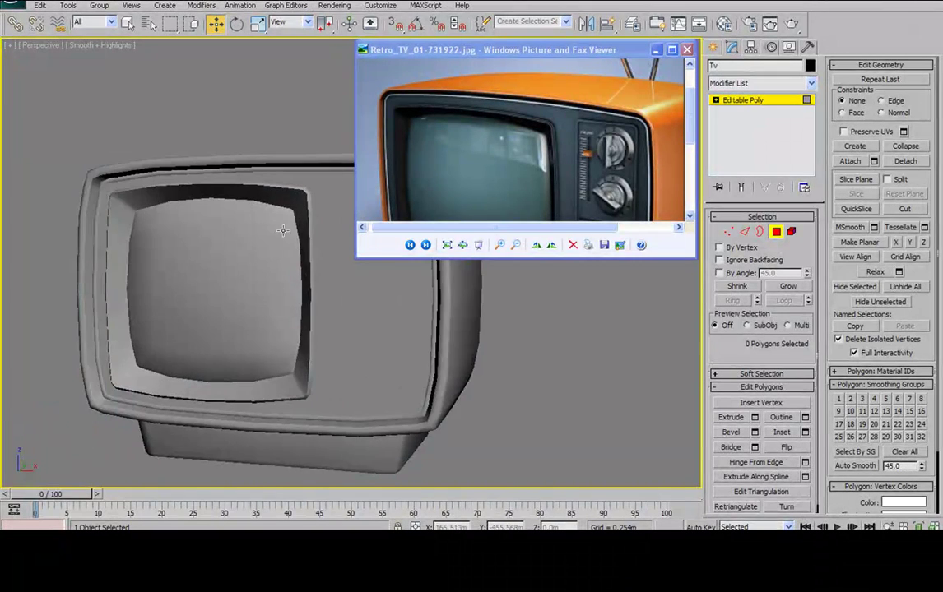
pyautogui.scroll(2, 297, 238)
pyautogui.scroll(-2, 297, 238)
pyautogui.moveTo(273, 206)
pyautogui.keyDown('alt'); pyautogui.mouseDown(button='middle')
pyautogui.moveTo(248, 210)
pyautogui.moveTo(267, 210)
pyautogui.mouseUp(button='middle'); pyautogui.keyUp('alt')
pyautogui.scroll(-2, 533, 159)
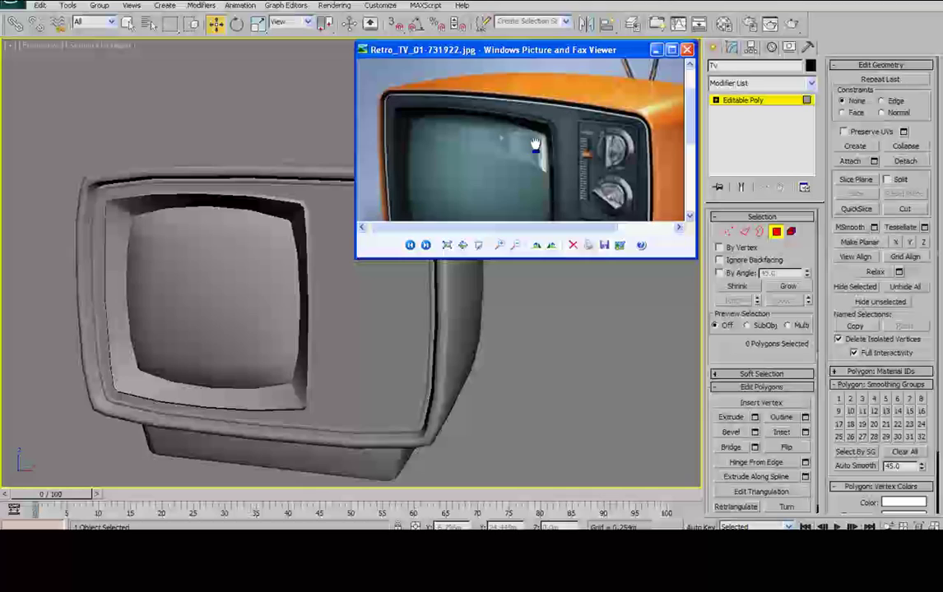
pyautogui.scroll(-2, 549, 123)
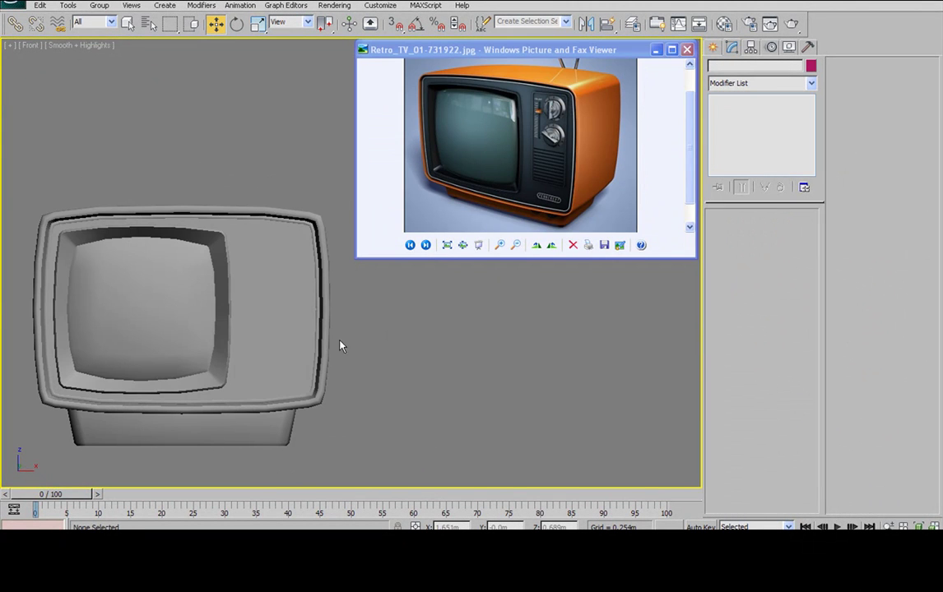
pyautogui.keyDown('alt'); pyautogui.moveTo(448, 312); pyautogui.dragTo(306, 264, button='middle'); pyautogui.keyUp('alt')
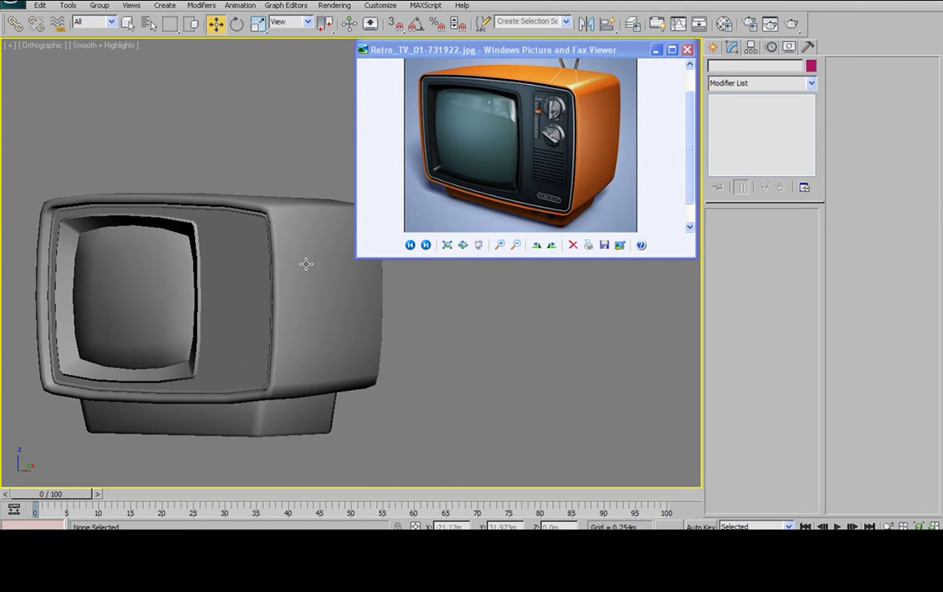
pyautogui.press('p')
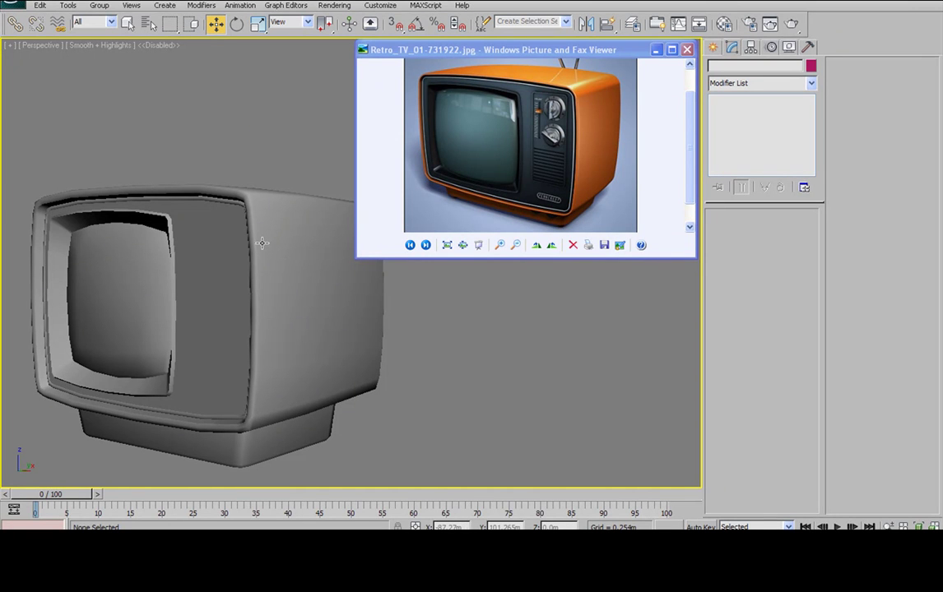
pyautogui.keyDown('alt'); pyautogui.moveTo(257, 240); pyautogui.dragTo(289, 230, button='middle'); pyautogui.keyUp('alt')
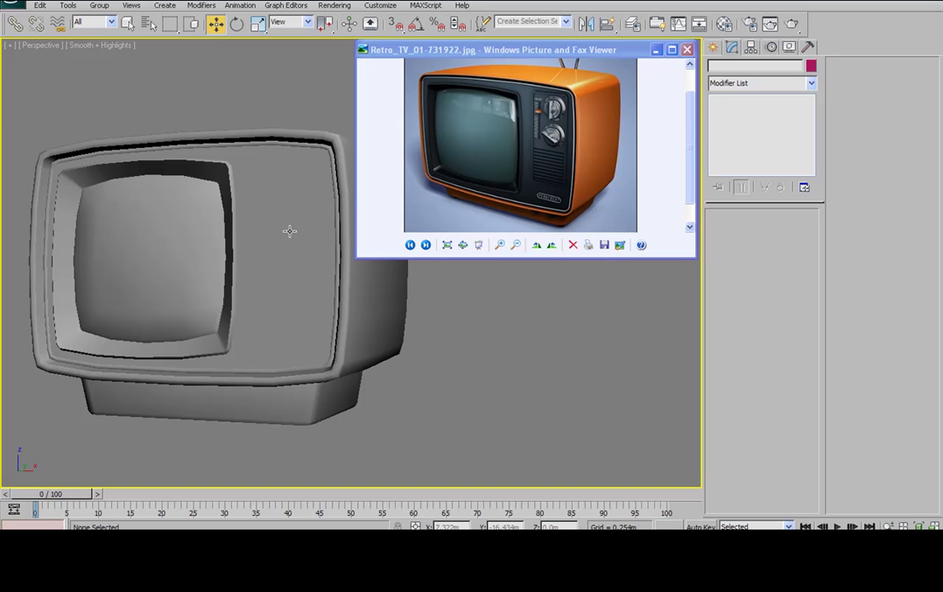
# Select the TV body and display its edged faces in a near-frontal perspective view
pyautogui.click(293, 222)
pyautogui.press('F4')
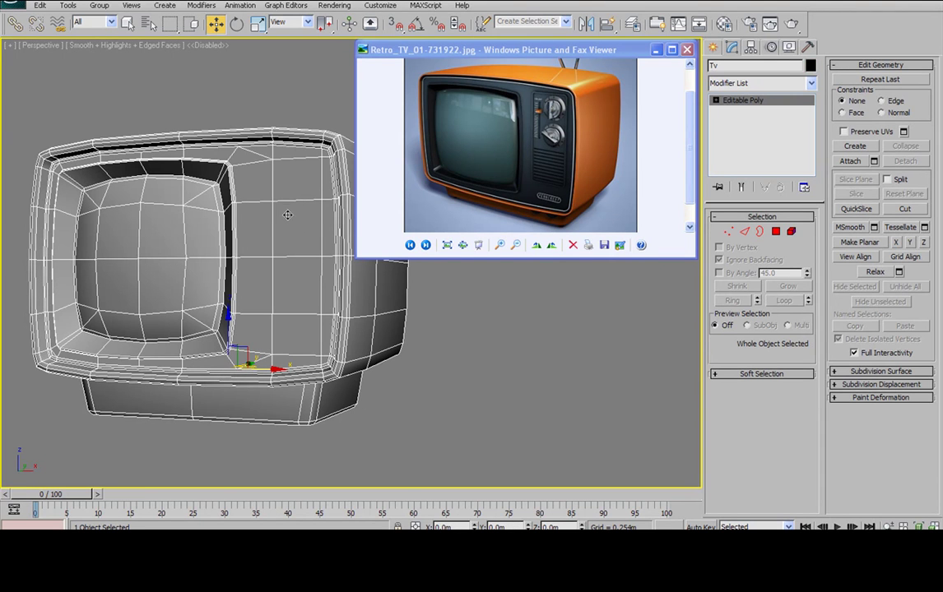
pyautogui.press('F4')
pyautogui.keyDown('alt'); pyautogui.moveTo(260, 212); pyautogui.dragTo(224, 225, button='middle'); pyautogui.keyUp('alt')
pyautogui.press('F4')
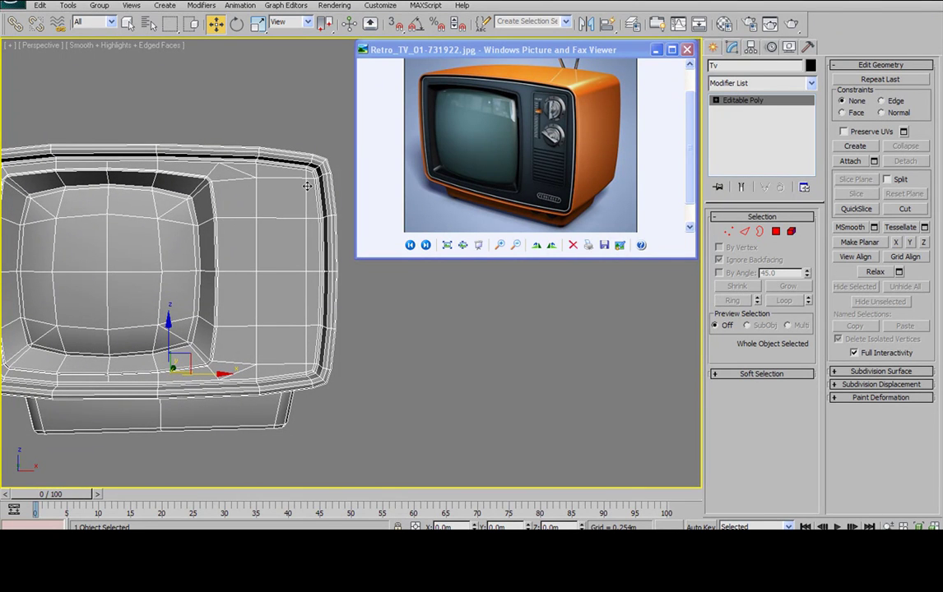
pyautogui.moveTo(307, 186); pyautogui.dragTo(385, 185, button='middle')
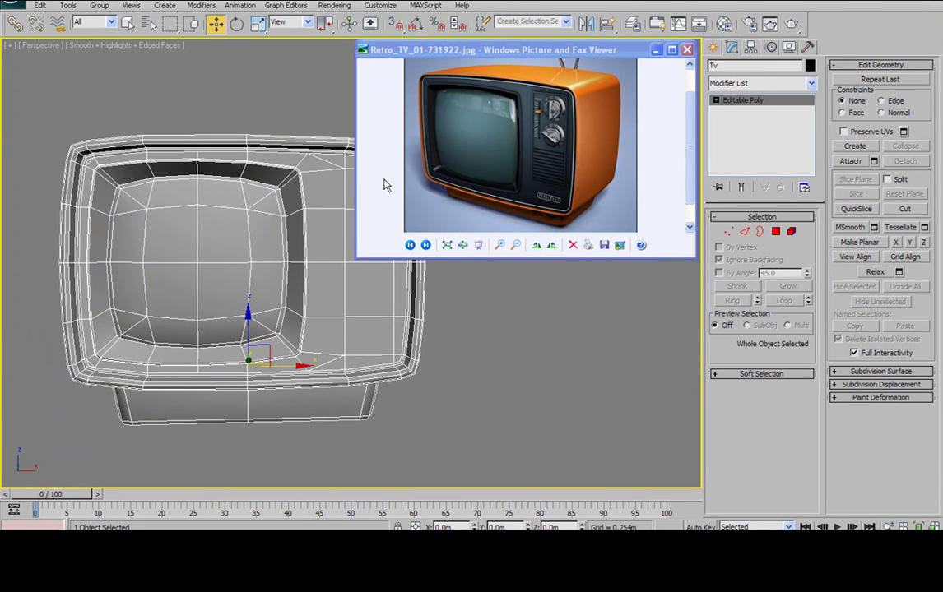
# Examine the control panel's knobs, slider and inset border beside the screen in the reference photo
pyautogui.click(569, 132)
pyautogui.scroll(7, 570, 132)
pyautogui.moveTo(571, 136); pyautogui.dragTo(600, 135)
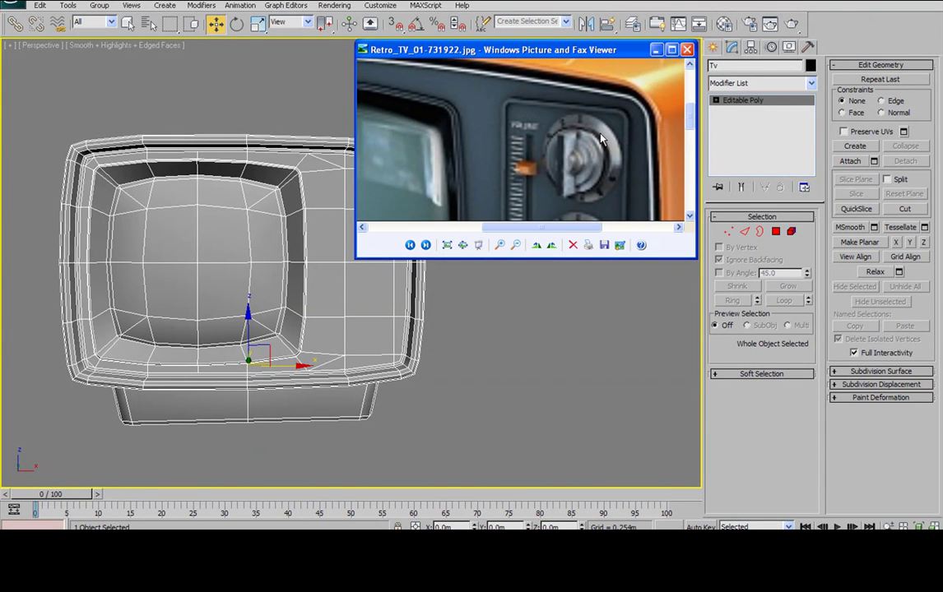
pyautogui.scroll(-1, 604, 131)
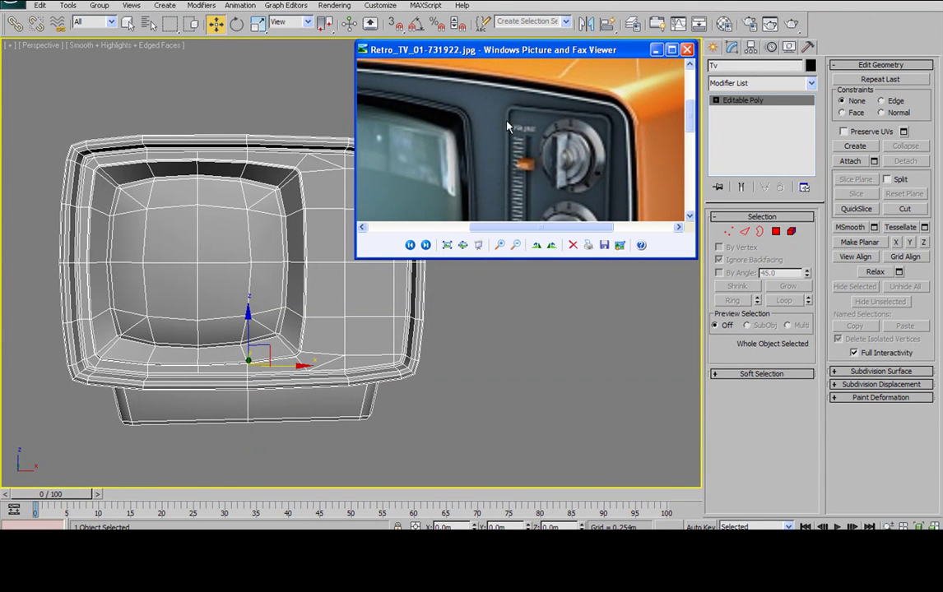
pyautogui.moveTo(470, 115); pyautogui.dragTo(628, 90)
pyautogui.scroll(-2, 623, 91)
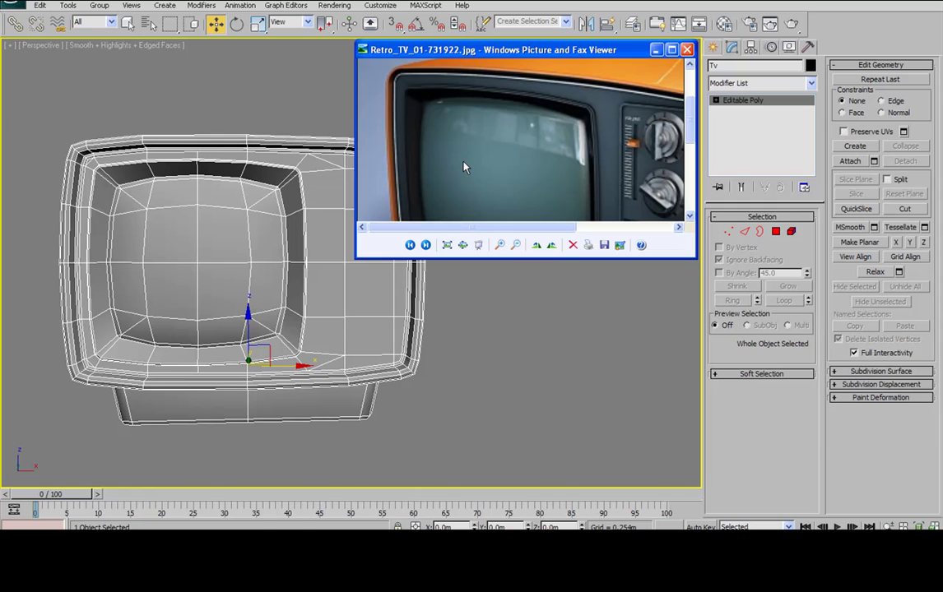
pyautogui.moveTo(650, 129); pyautogui.dragTo(699, 104)
pyautogui.moveTo(525, 124); pyautogui.dragTo(527, 131)
# Examine the mesh of the flat front area beside the screen and compare it with the photo's control panel
pyautogui.moveTo(211, 172)
pyautogui.keyDown('alt'); pyautogui.mouseDown(button='middle')
pyautogui.moveTo(183, 183)
pyautogui.moveTo(156, 175)
pyautogui.moveTo(205, 182)
pyautogui.mouseUp(button='middle'); pyautogui.keyUp('alt')
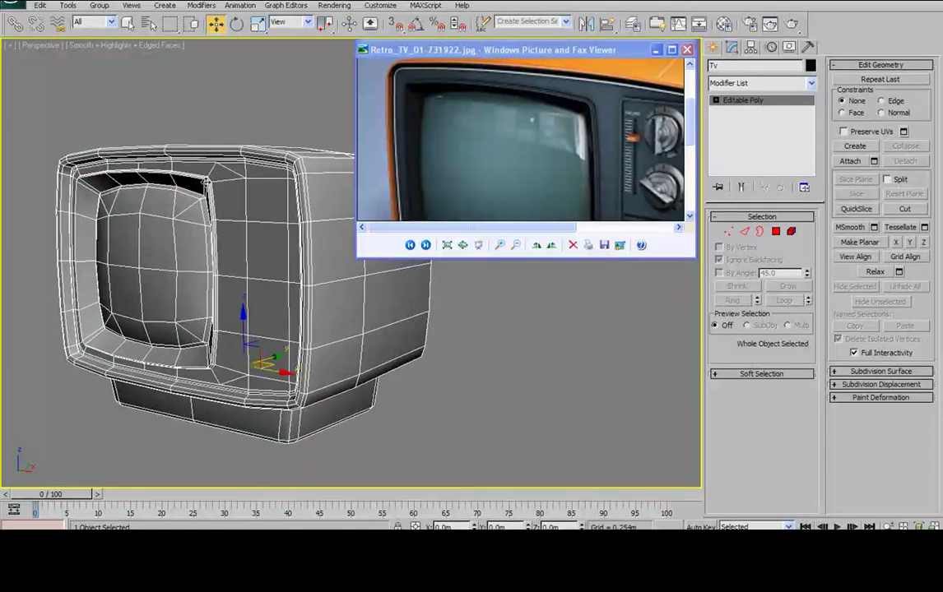
pyautogui.scroll(5, 267, 151)
pyautogui.scroll(-2, 269, 142)
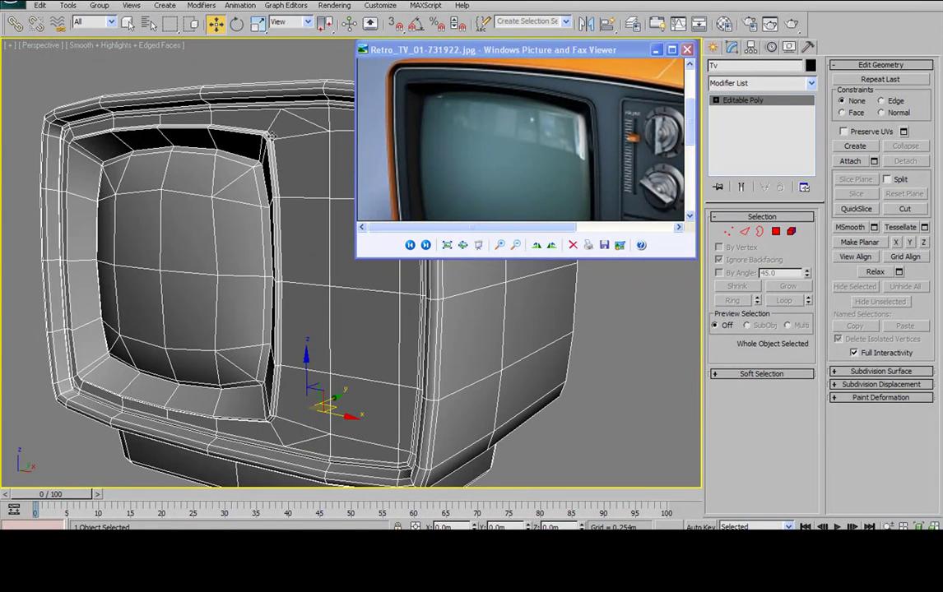
pyautogui.keyDown('alt'); pyautogui.moveTo(123, 202); pyautogui.dragTo(176, 211, button='middle'); pyautogui.keyUp('alt')
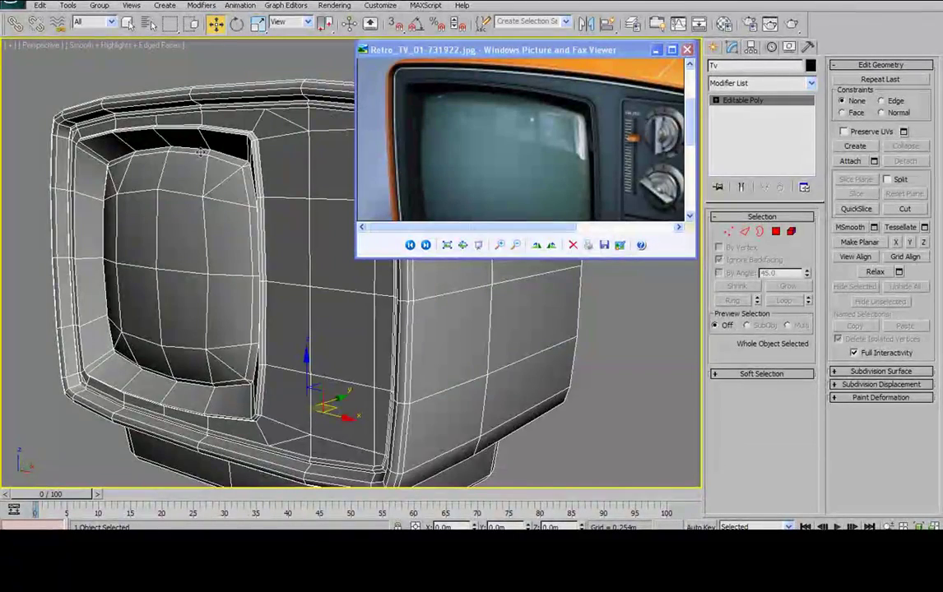
pyautogui.keyDown('alt'); pyautogui.moveTo(235, 212); pyautogui.dragTo(194, 218, button='middle'); pyautogui.keyUp('alt')
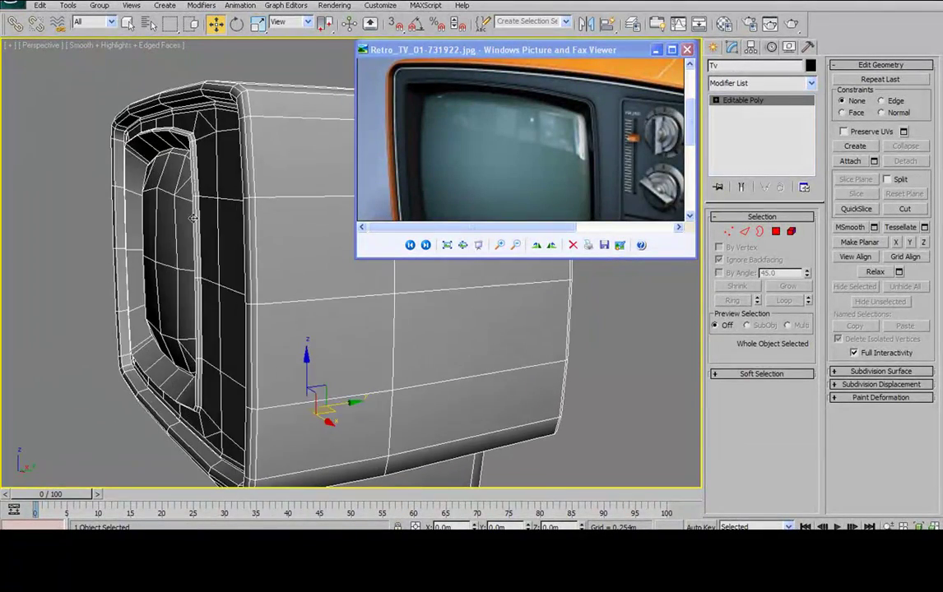
pyautogui.keyDown('alt'); pyautogui.moveTo(251, 169); pyautogui.dragTo(271, 171, button='middle'); pyautogui.keyUp('alt')
pyautogui.moveTo(326, 144); pyautogui.dragTo(262, 129, button='middle')
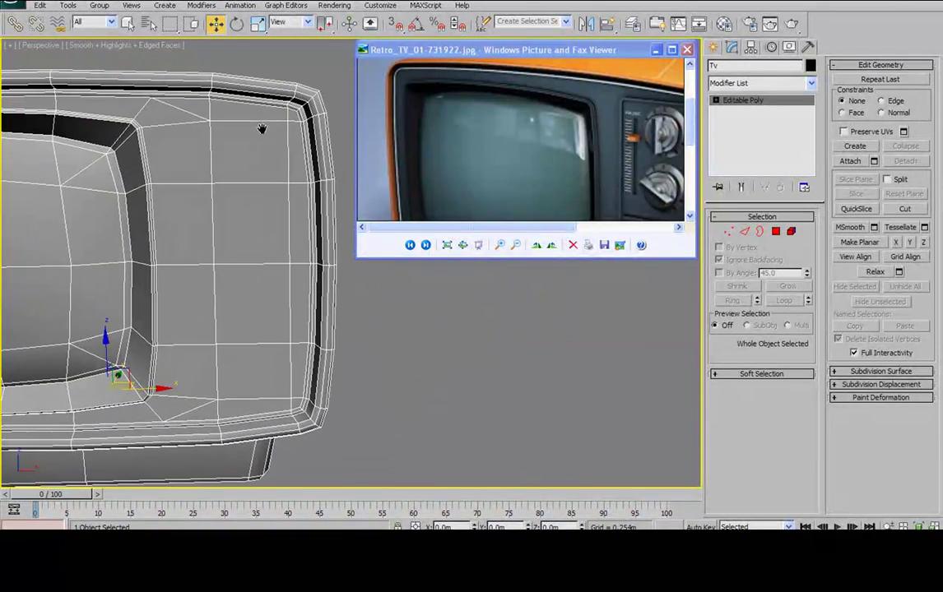
pyautogui.click(775, 232)
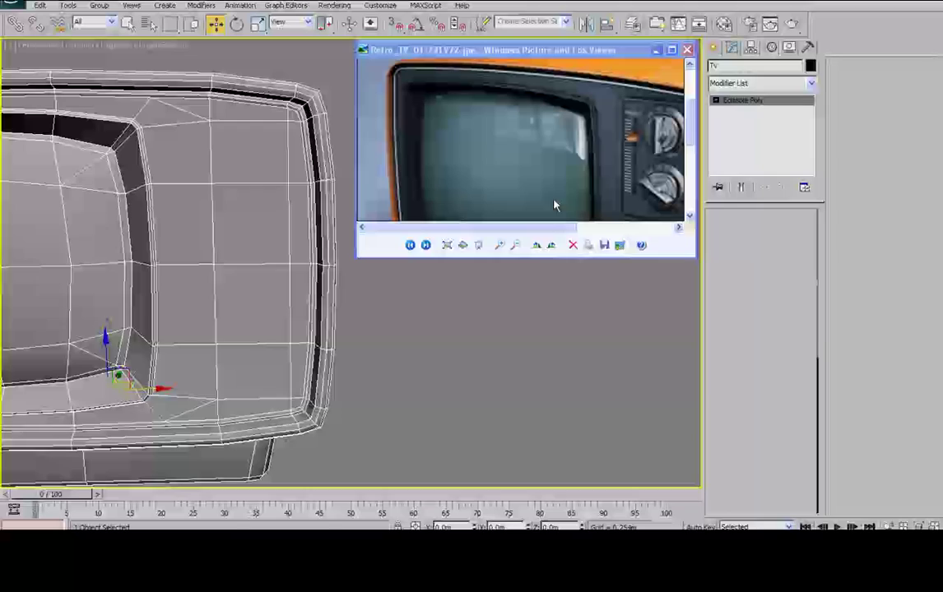
pyautogui.moveTo(255, 154)
pyautogui.keyDown('alt'); pyautogui.mouseDown(button='middle')
pyautogui.moveTo(271, 163)
pyautogui.moveTo(265, 157)
pyautogui.mouseUp(button='middle'); pyautogui.keyUp('alt')
pyautogui.moveTo(625, 171); pyautogui.dragTo(538, 141)
pyautogui.scroll(-2, 616, 157)
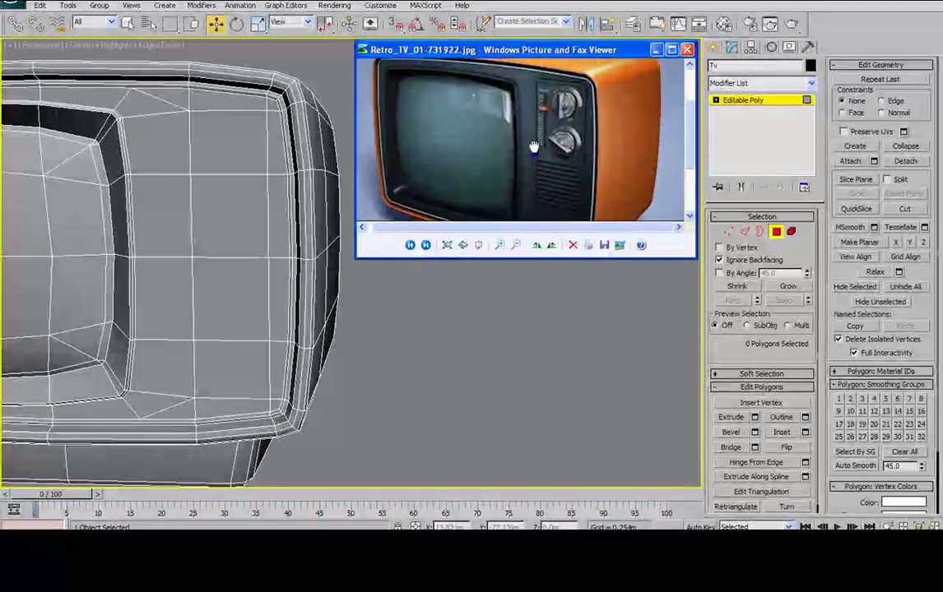
# In the wireframe front view, create a box about 1.43 m long, 0.46 m wide and 0.67 m high over the area beside the screen
pyautogui.keyDown('alt'); pyautogui.moveTo(228, 156); pyautogui.dragTo(173, 200, button='middle'); pyautogui.keyUp('alt')
pyautogui.press('f')
pyautogui.moveTo(281, 197)
pyautogui.mouseDown(button='middle')
pyautogui.moveTo(245, 224)
pyautogui.moveTo(278, 218)
pyautogui.mouseUp(button='middle')
pyautogui.scroll(1, 247, 205)
pyautogui.scroll(1, 282, 216)
pyautogui.scroll(-1, 284, 215)
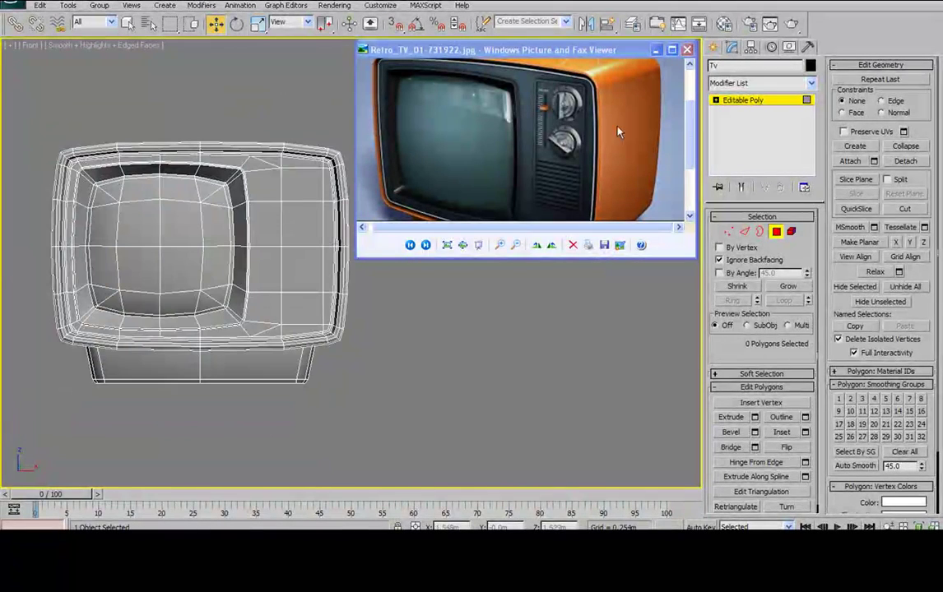
pyautogui.click(715, 49)
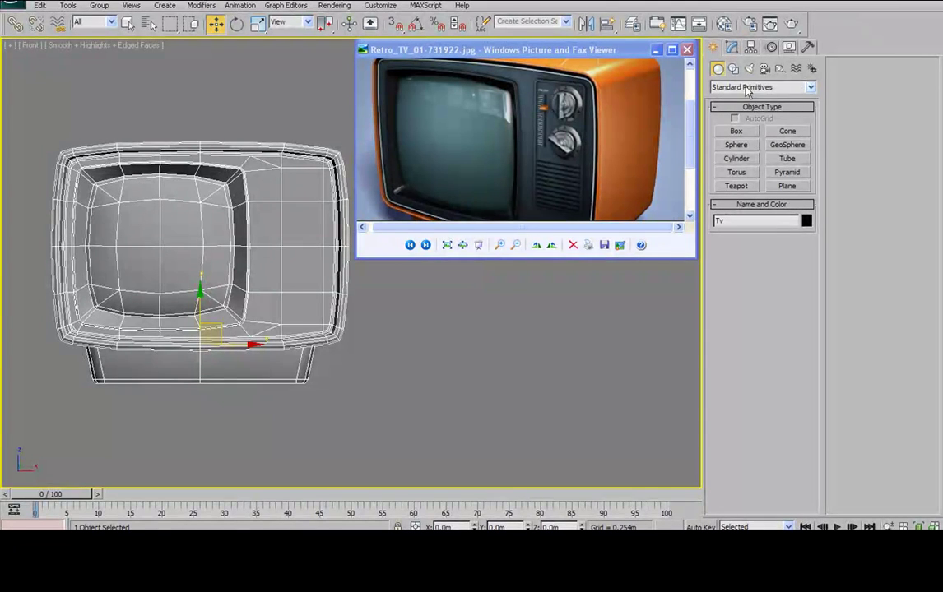
pyautogui.click(735, 132)
pyautogui.moveTo(263, 232); pyautogui.dragTo(241, 258, button='middle')
pyautogui.hotkey('alt', 'x')
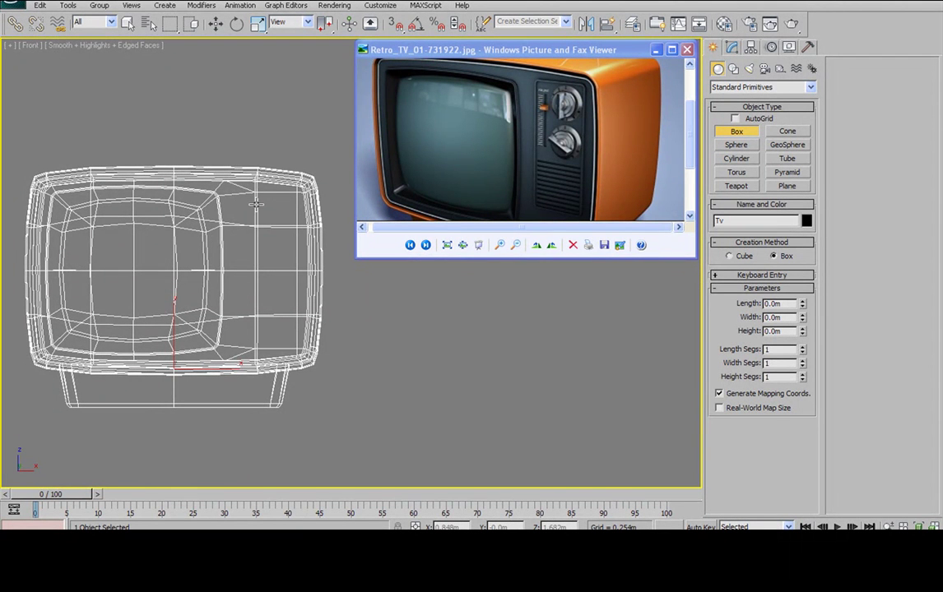
pyautogui.press('F3')
pyautogui.moveTo(257, 194); pyautogui.dragTo(298, 330)
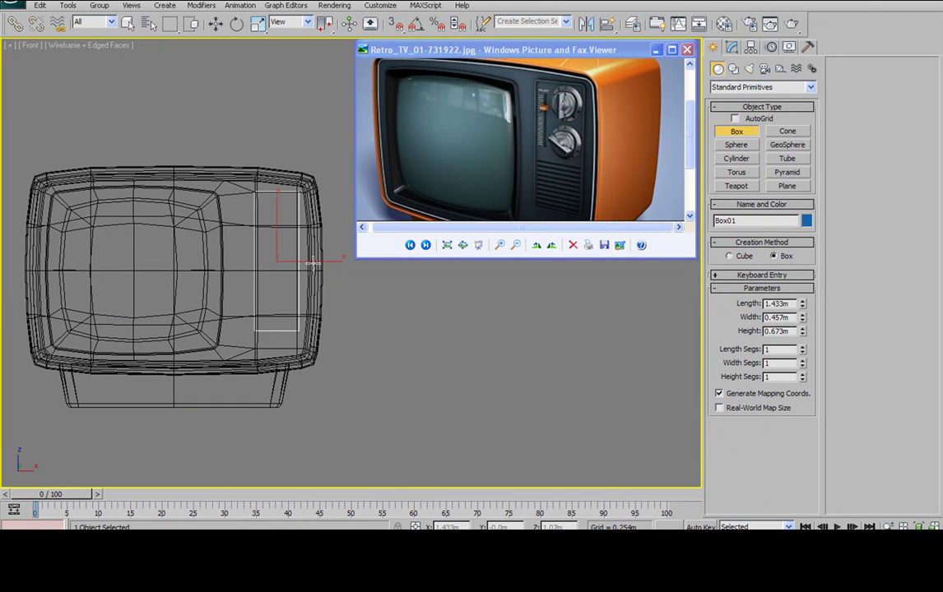
# Move the box in the side view so it straddles the TV's front panel, and return to a shaded perspective view
pyautogui.click(216, 23)
pyautogui.press('l')
pyautogui.moveTo(244, 168); pyautogui.dragTo(43, 246, button='middle')
pyautogui.moveTo(203, 226); pyautogui.dragTo(288, 241)
pyautogui.moveTo(288, 228)
pyautogui.keyDown('alt'); pyautogui.mouseDown(button='middle')
pyautogui.moveTo(301, 204)
pyautogui.moveTo(177, 234)
pyautogui.moveTo(215, 211)
pyautogui.moveTo(208, 202)
pyautogui.moveTo(159, 236)
pyautogui.mouseUp(button='middle'); pyautogui.keyUp('alt')
pyautogui.press('p')
pyautogui.press('F3')
pyautogui.keyDown('alt'); pyautogui.moveTo(229, 210); pyautogui.dragTo(291, 202, button='middle'); pyautogui.keyUp('alt')
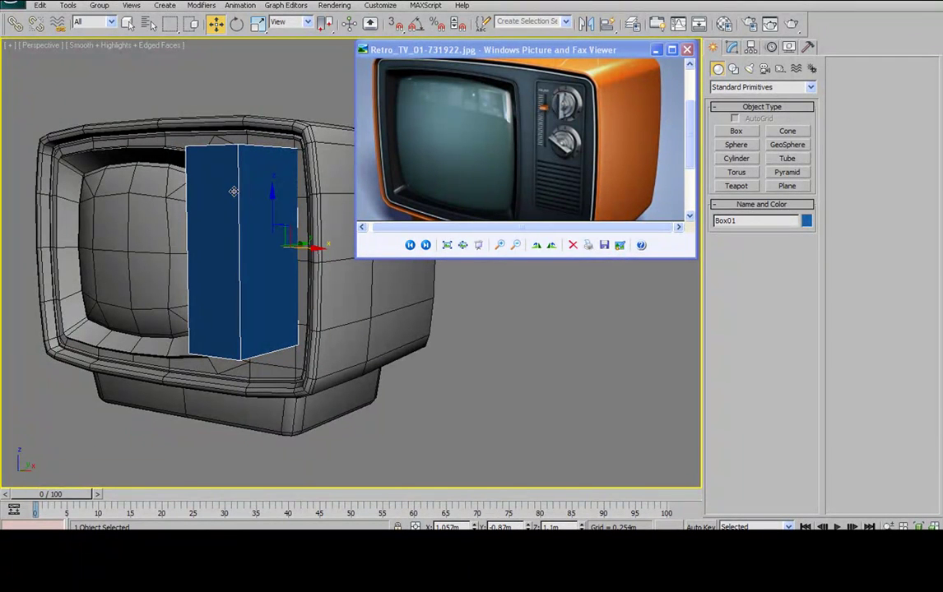
# Convert the box to an editable poly and switch to editing its polygons
pyautogui.rightClick(235, 197)
pyautogui.moveTo(247, 289)
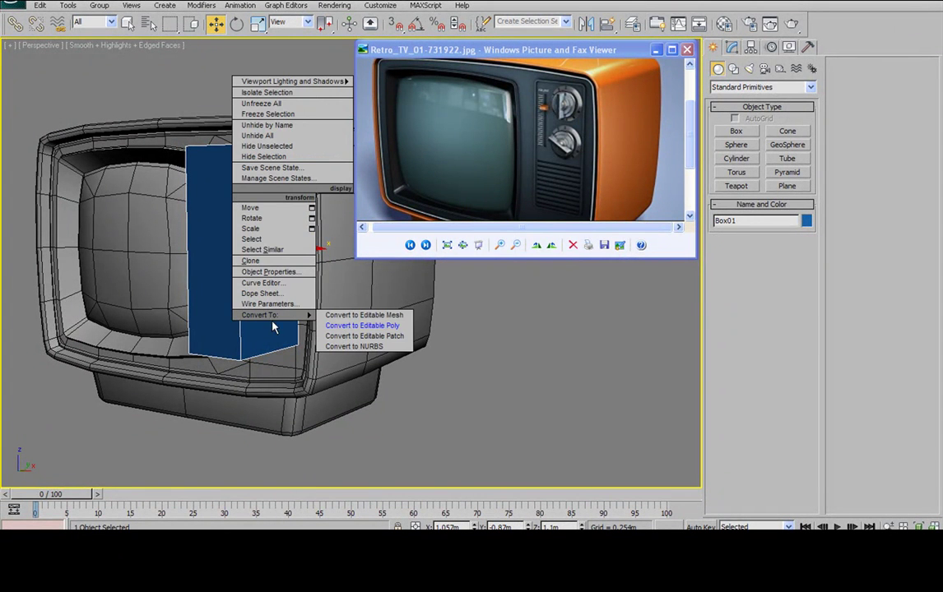
pyautogui.click(329, 292)
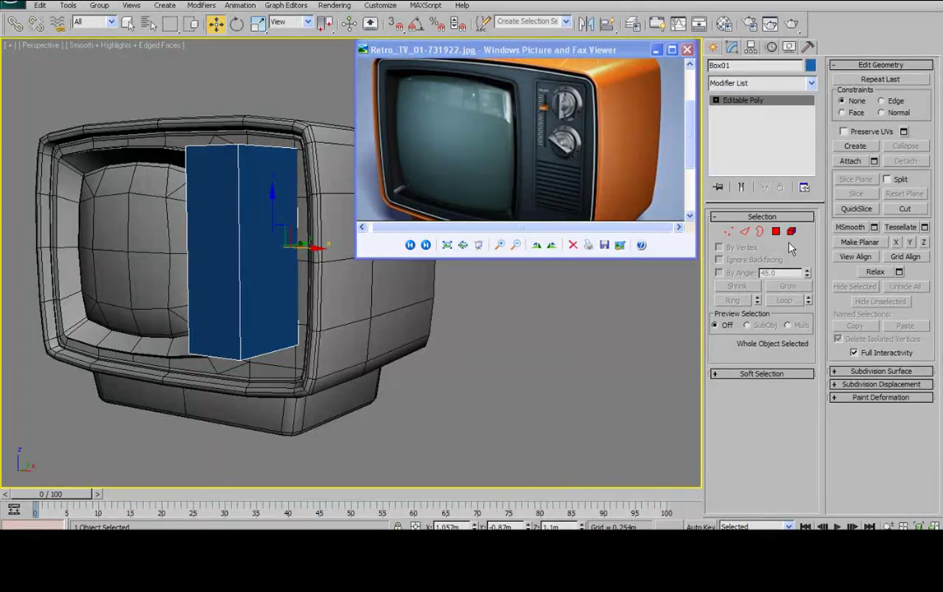
pyautogui.click(778, 239)
pyautogui.keyDown('alt'); pyautogui.moveTo(360, 321); pyautogui.dragTo(209, 321, button='middle'); pyautogui.keyUp('alt')
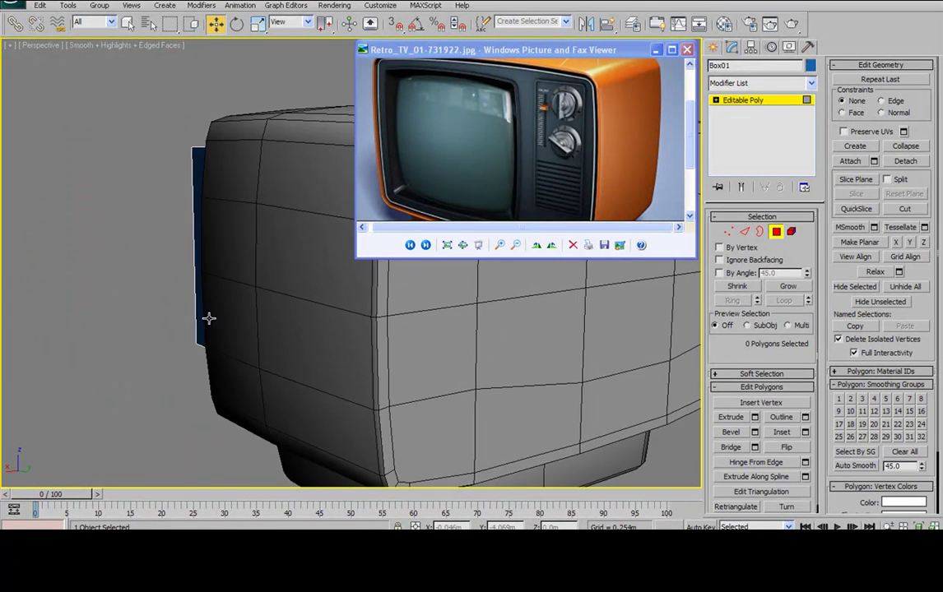
# Delete the box's back polygon, the one hidden inside the TV body
pyautogui.press('F3')
pyautogui.click(276, 262)
pyautogui.keyDown('alt'); pyautogui.moveTo(280, 262); pyautogui.dragTo(296, 284, button='middle'); pyautogui.keyUp('alt')
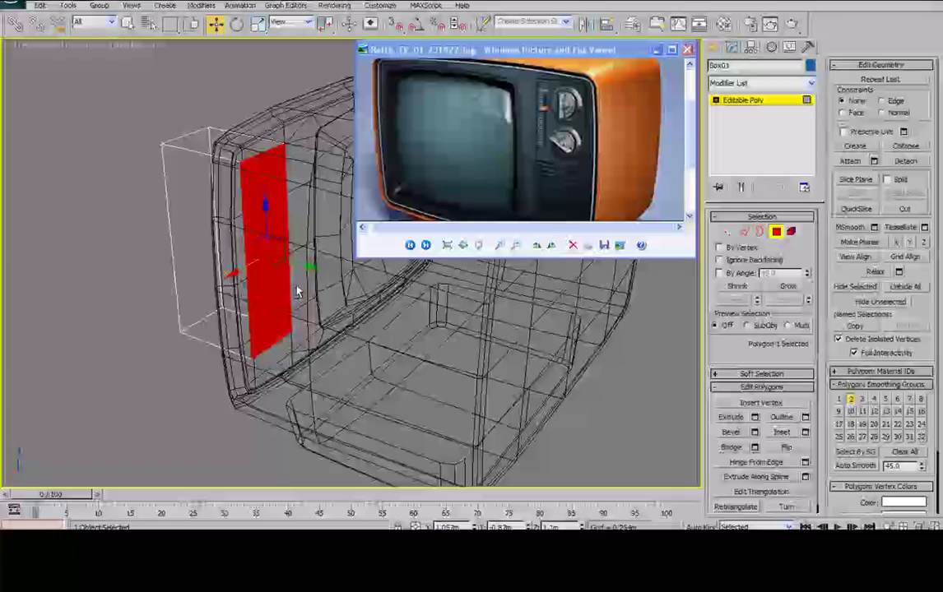
pyautogui.click(297, 291)
pyautogui.keyDown('alt'); pyautogui.moveTo(94, 210); pyautogui.dragTo(299, 211, button='middle'); pyautogui.keyUp('alt')
pyautogui.press('F3')
# Push the box's front polygon back until the box protrudes only slightly from the TV's front panel
pyautogui.keyDown('alt'); pyautogui.moveTo(228, 235); pyautogui.dragTo(154, 216, button='middle'); pyautogui.keyUp('alt')
pyautogui.click(262, 210)
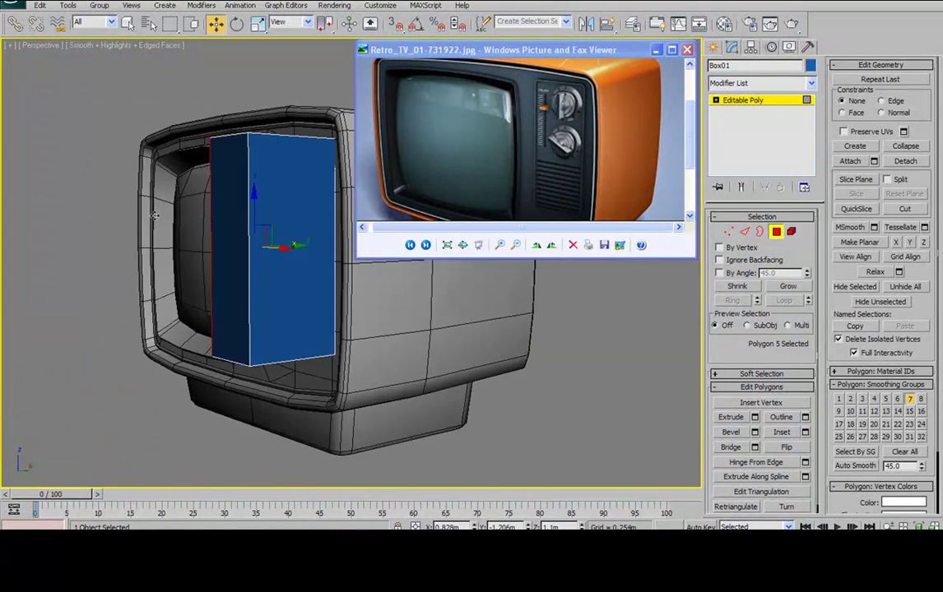
pyautogui.click(213, 191)
pyautogui.keyDown('alt'); pyautogui.moveTo(265, 217); pyautogui.dragTo(277, 245, button='middle'); pyautogui.keyUp('alt')
pyautogui.moveTo(277, 245); pyautogui.dragTo(365, 219)
pyautogui.keyDown('alt'); pyautogui.moveTo(285, 205); pyautogui.dragTo(445, 174, button='middle'); pyautogui.keyUp('alt')
pyautogui.scroll(6, 300, 263)
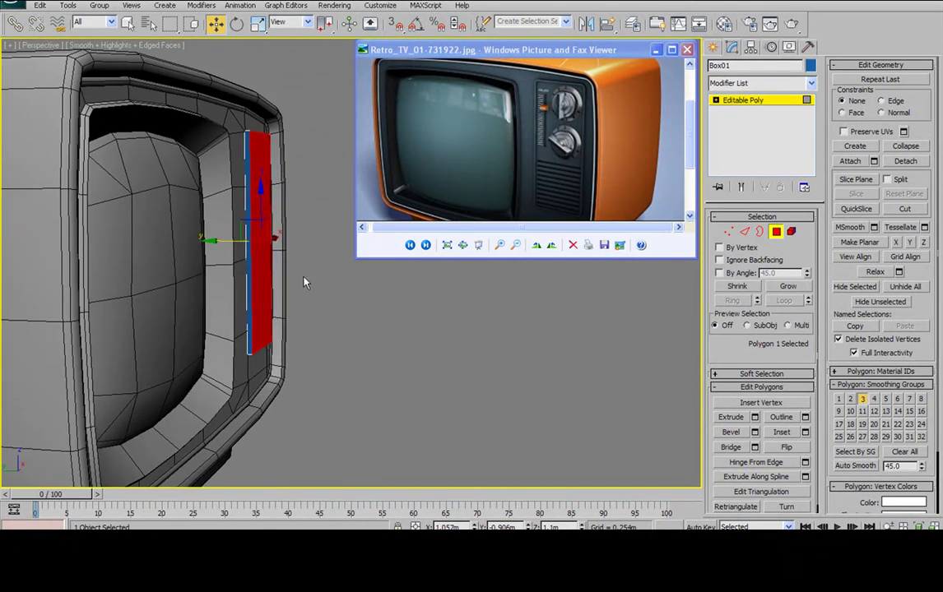
pyautogui.keyDown('alt'); pyautogui.moveTo(279, 294); pyautogui.dragTo(260, 304, button='middle'); pyautogui.keyUp('alt')
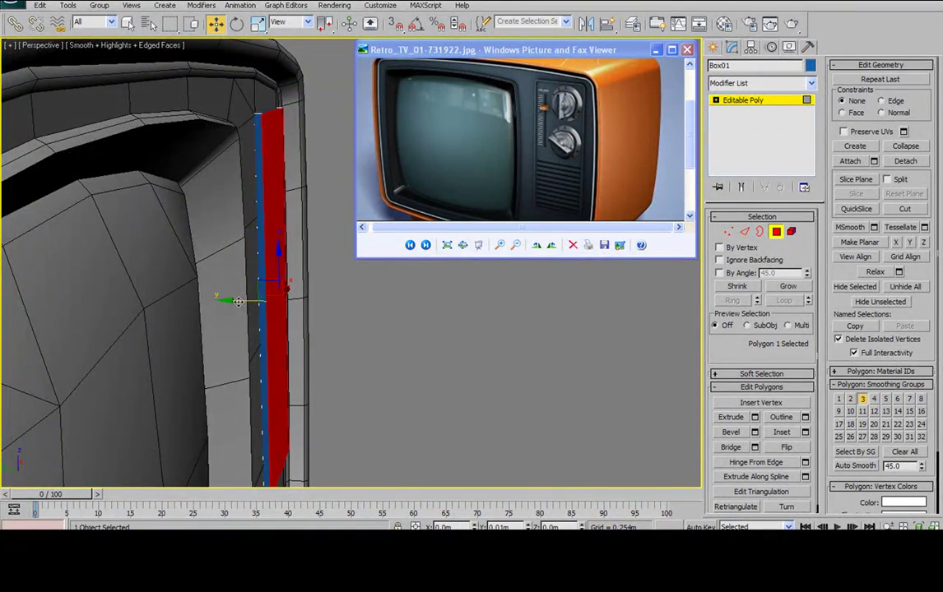
# Compare the box's front face with the photo's control panel in a frontal view with edges hidden
pyautogui.keyDown('alt'); pyautogui.moveTo(212, 270); pyautogui.dragTo(198, 320, button='middle'); pyautogui.keyUp('alt')
pyautogui.scroll(-5, 199, 269)
pyautogui.keyDown('alt'); pyautogui.moveTo(198, 269); pyautogui.dragTo(264, 253, button='middle'); pyautogui.keyUp('alt')
pyautogui.moveTo(264, 253); pyautogui.dragTo(203, 257, button='middle')
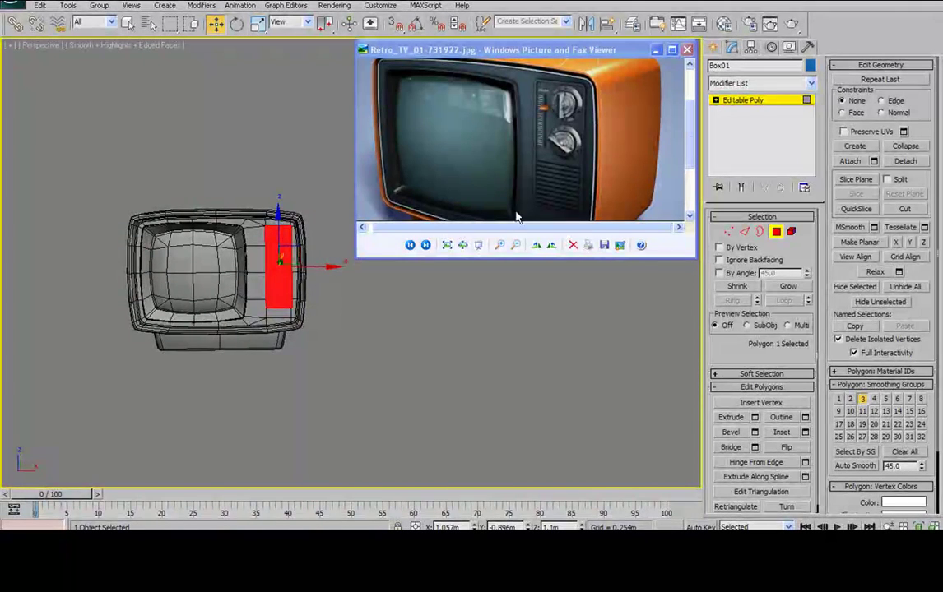
pyautogui.press('F4')
pyautogui.moveTo(460, 283); pyautogui.dragTo(444, 288, button='middle')
pyautogui.scroll(5, 303, 298)
pyautogui.moveTo(247, 290); pyautogui.dragTo(316, 270, button='middle')
pyautogui.scroll(-1, 547, 130)
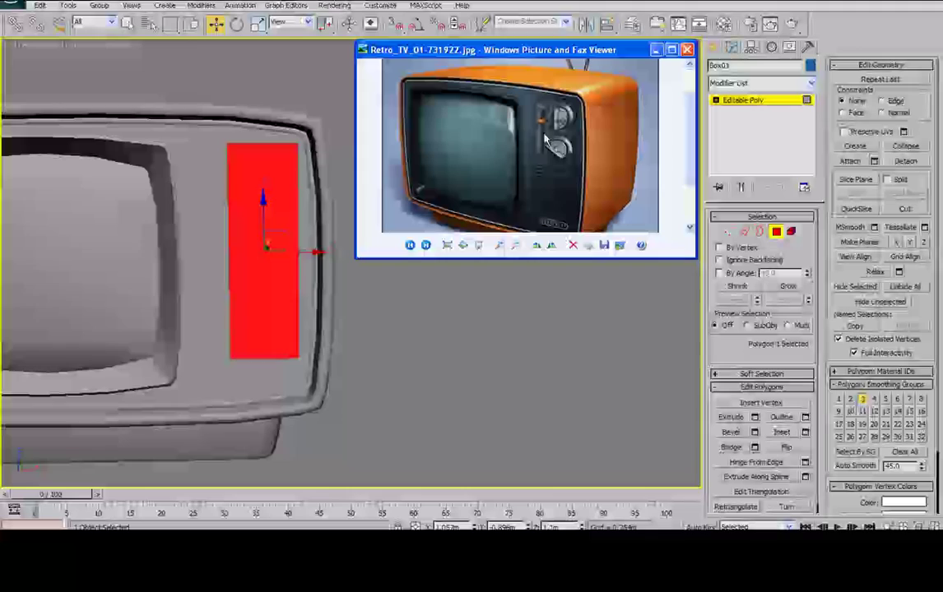
# Raise the box's top polygon slightly and move its inner side polygon about 0.1 m toward the screen
pyautogui.keyDown('alt'); pyautogui.moveTo(289, 159); pyautogui.dragTo(309, 198, button='middle'); pyautogui.keyUp('alt')
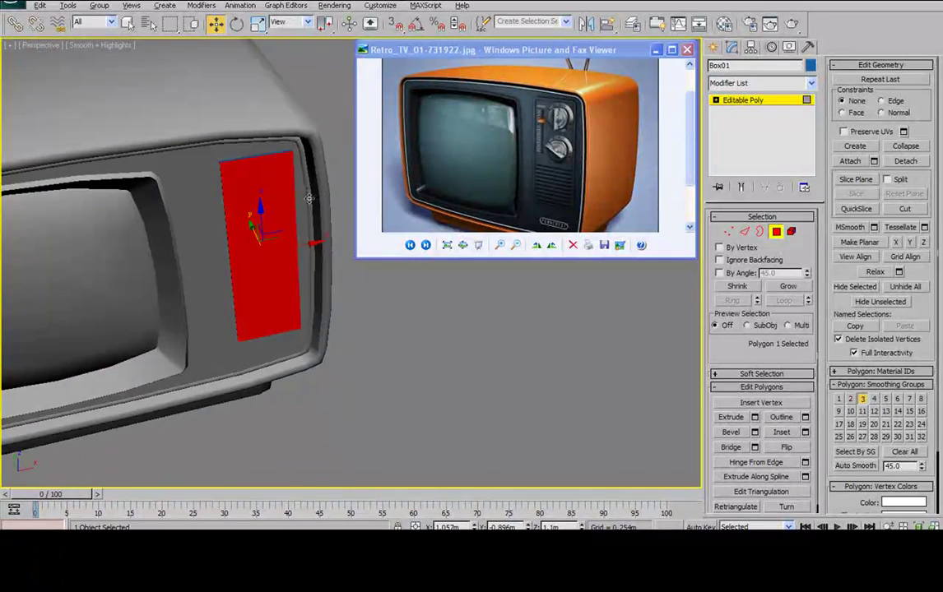
pyautogui.click(274, 153)
pyautogui.keyDown('alt'); pyautogui.moveTo(274, 154); pyautogui.dragTo(248, 90, button='middle'); pyautogui.keyUp('alt')
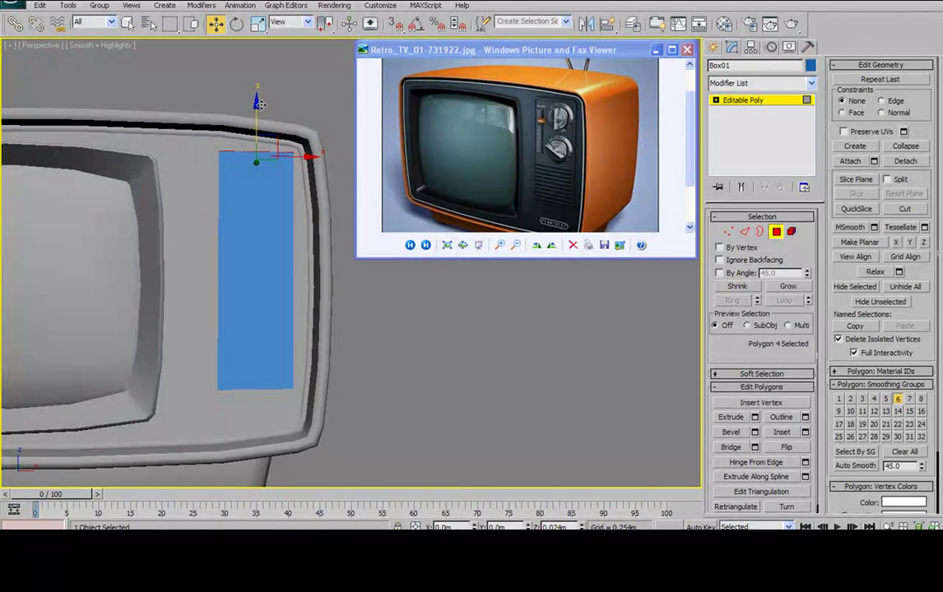
pyautogui.keyDown('alt'); pyautogui.moveTo(256, 185); pyautogui.dragTo(175, 195, button='middle'); pyautogui.keyUp('alt')
pyautogui.click(228, 196)
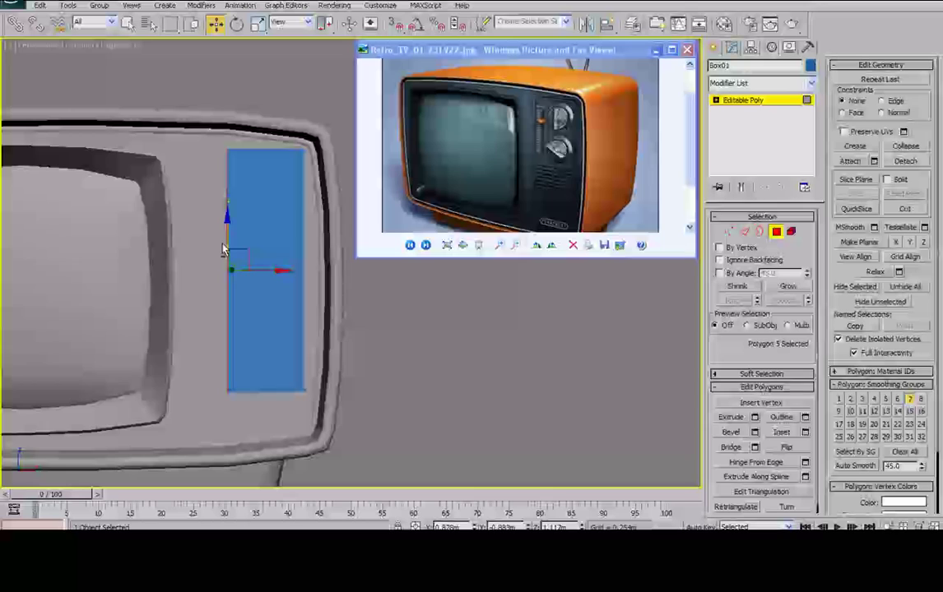
pyautogui.moveTo(272, 271); pyautogui.dragTo(256, 271)
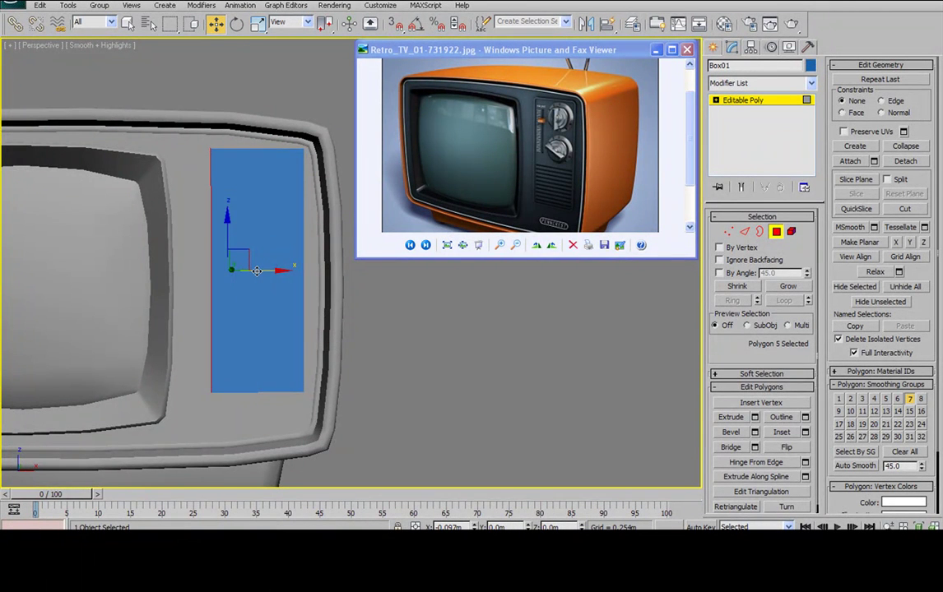
pyautogui.moveTo(256, 270)
pyautogui.keyDown('alt'); pyautogui.mouseDown(button='middle')
pyautogui.moveTo(253, 308)
pyautogui.moveTo(256, 200)
pyautogui.moveTo(254, 273)
pyautogui.mouseUp(button='middle'); pyautogui.keyUp('alt')
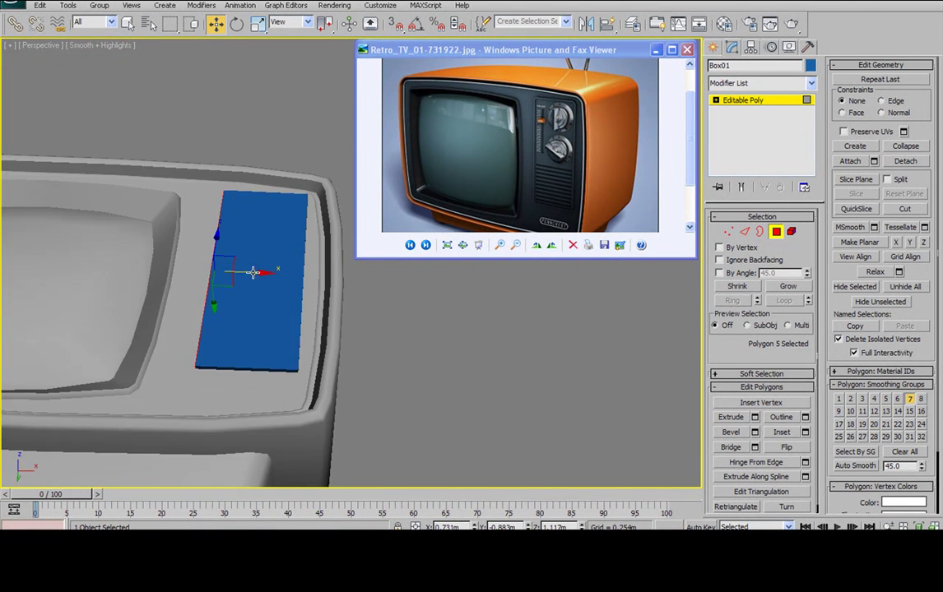
pyautogui.keyDown('alt'); pyautogui.moveTo(249, 364); pyautogui.dragTo(234, 317, button='middle'); pyautogui.keyUp('alt')
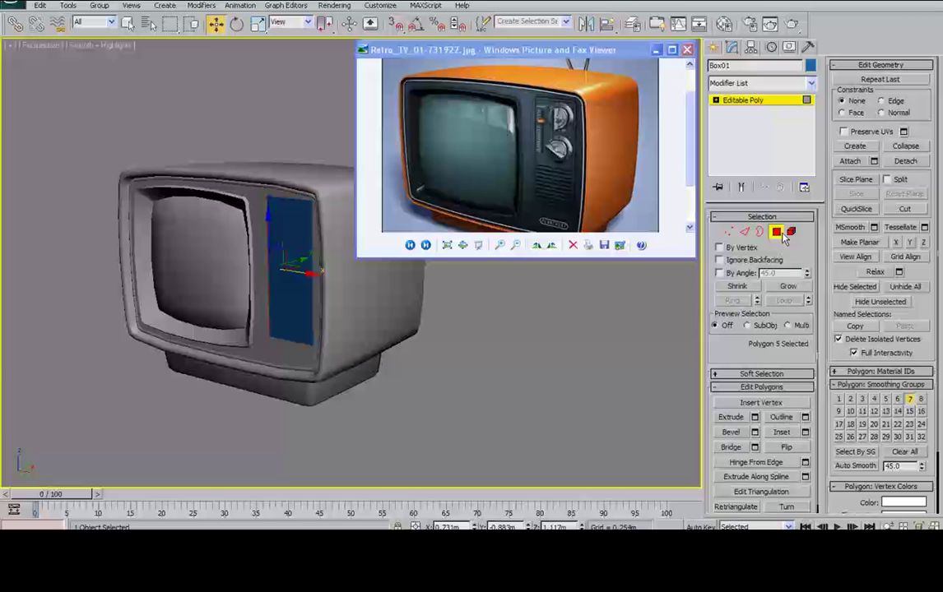
# Select the TV body, show its edges and attach the control panel box to it
pyautogui.click(305, 179)
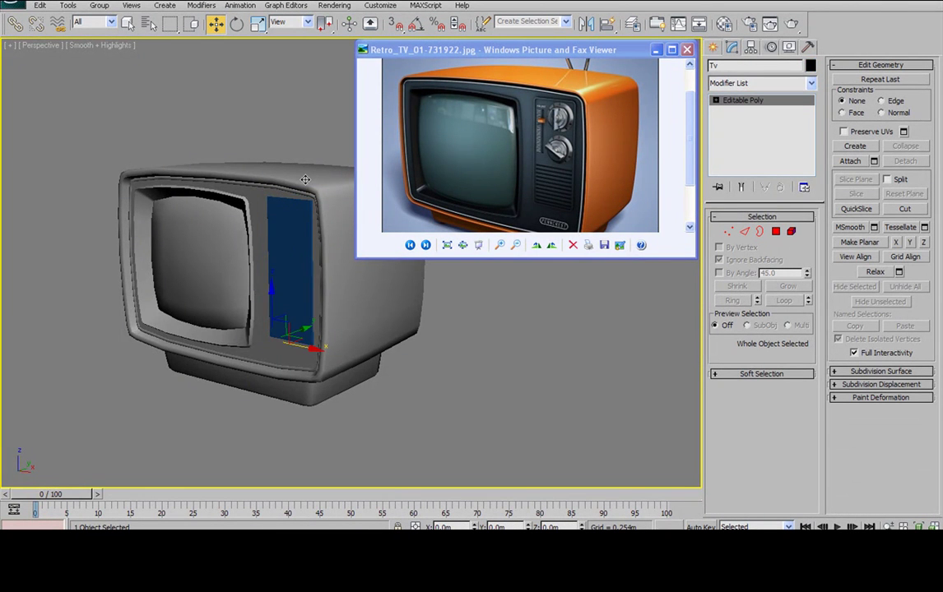
pyautogui.press('F4')
pyautogui.keyDown('alt'); pyautogui.moveTo(283, 168); pyautogui.dragTo(263, 160, button='middle'); pyautogui.keyUp('alt')
pyautogui.click(852, 162)
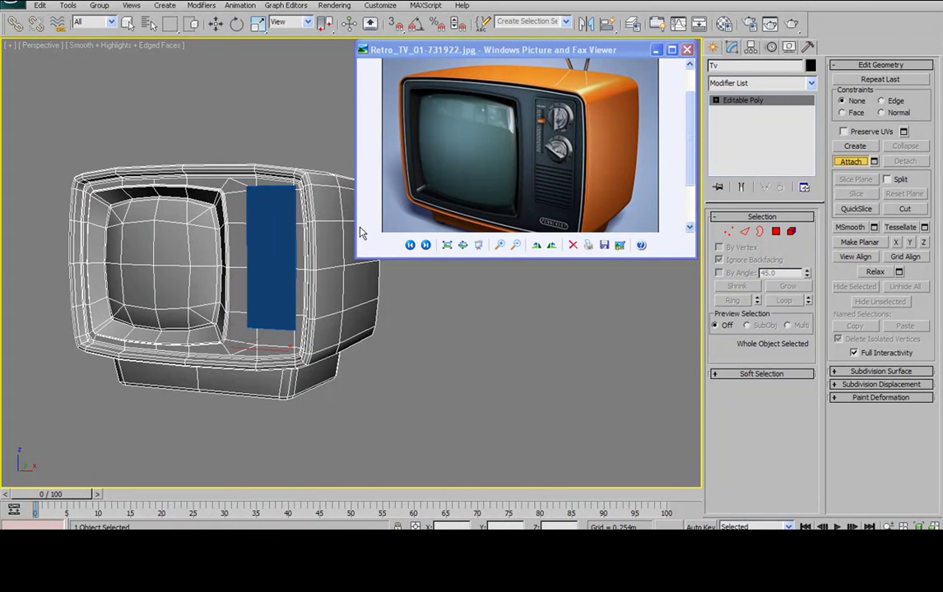
pyautogui.click(277, 251)
pyautogui.moveTo(276, 251)
pyautogui.keyDown('alt'); pyautogui.mouseDown(button='middle')
pyautogui.moveTo(261, 252)
pyautogui.moveTo(275, 257)
pyautogui.moveTo(265, 229)
pyautogui.moveTo(353, 219)
pyautogui.moveTo(289, 218)
pyautogui.moveTo(289, 233)
pyautogui.moveTo(263, 223)
pyautogui.moveTo(261, 231)
pyautogui.moveTo(282, 236)
pyautogui.moveTo(261, 212)
pyautogui.moveTo(273, 233)
pyautogui.mouseUp(button='middle'); pyautogui.keyUp('alt')
# Hide the attached control panel element and minimize the reference photo to expose the front mesh behind it
pyautogui.scroll(3, 290, 233)
pyautogui.scroll(3, 274, 232)
pyautogui.moveTo(211, 192); pyautogui.dragTo(248, 194, button='middle')
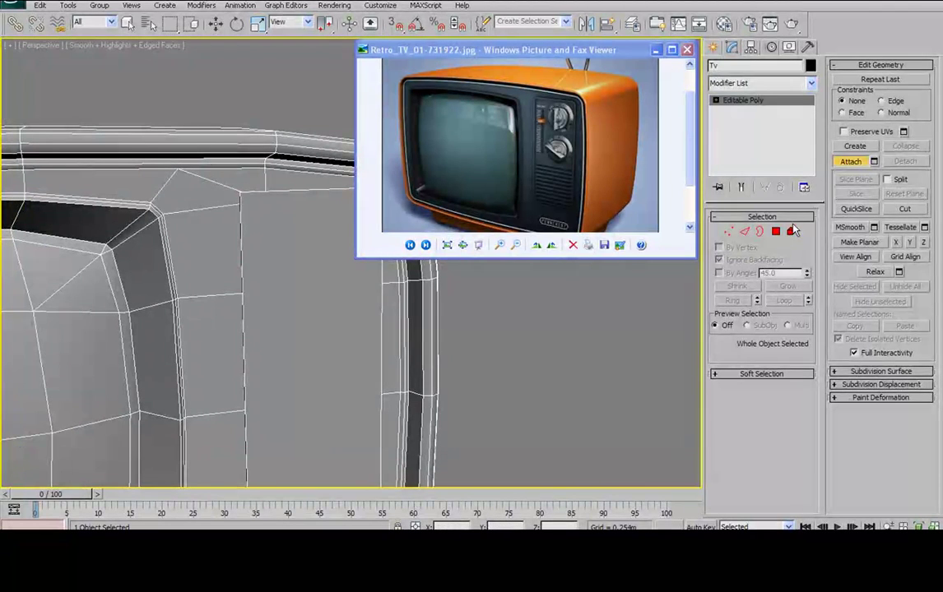
pyautogui.click(792, 231)
pyautogui.click(299, 332)
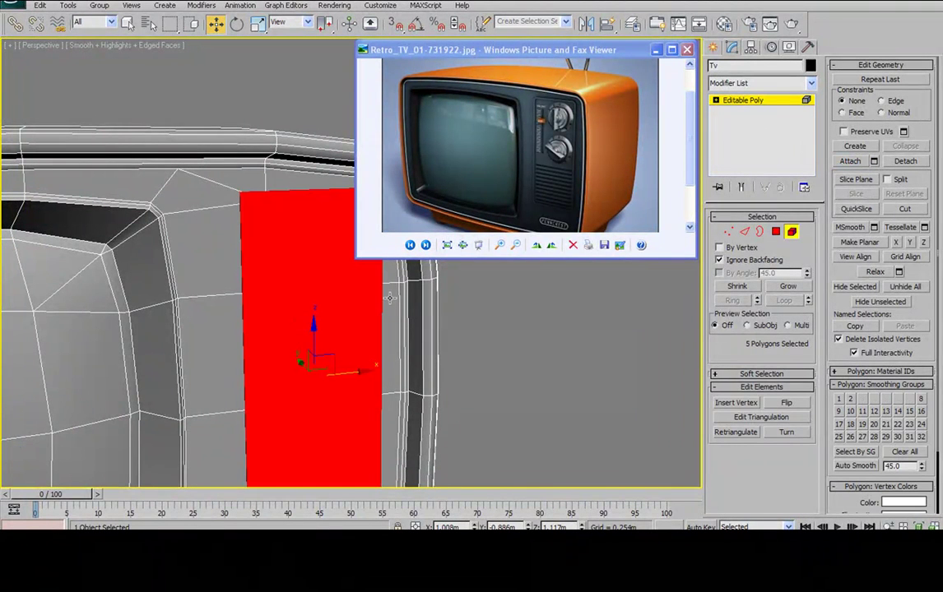
pyautogui.click(853, 285)
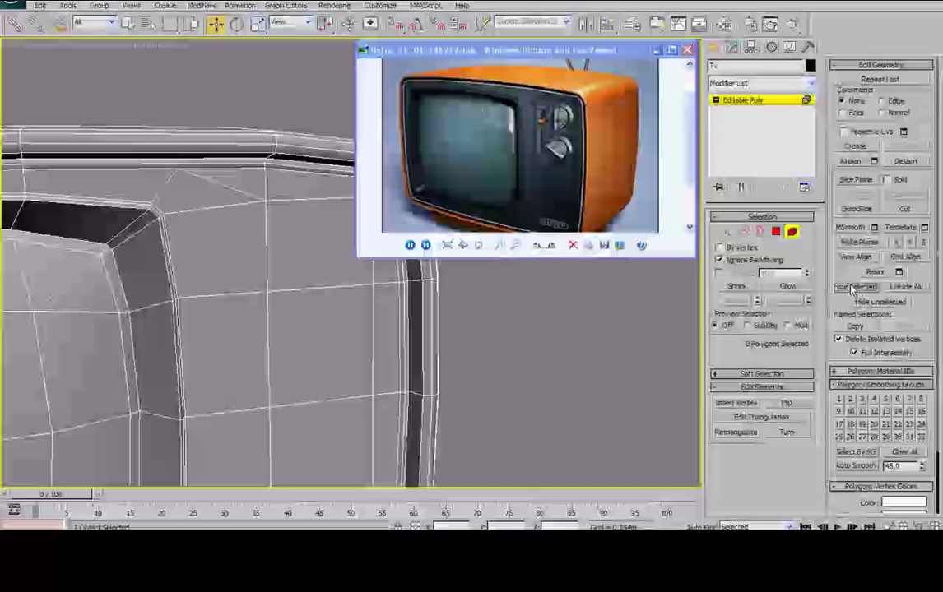
pyautogui.scroll(2, 312, 271)
pyautogui.keyDown('alt'); pyautogui.moveTo(307, 238); pyautogui.dragTo(284, 246, button='middle'); pyautogui.keyUp('alt')
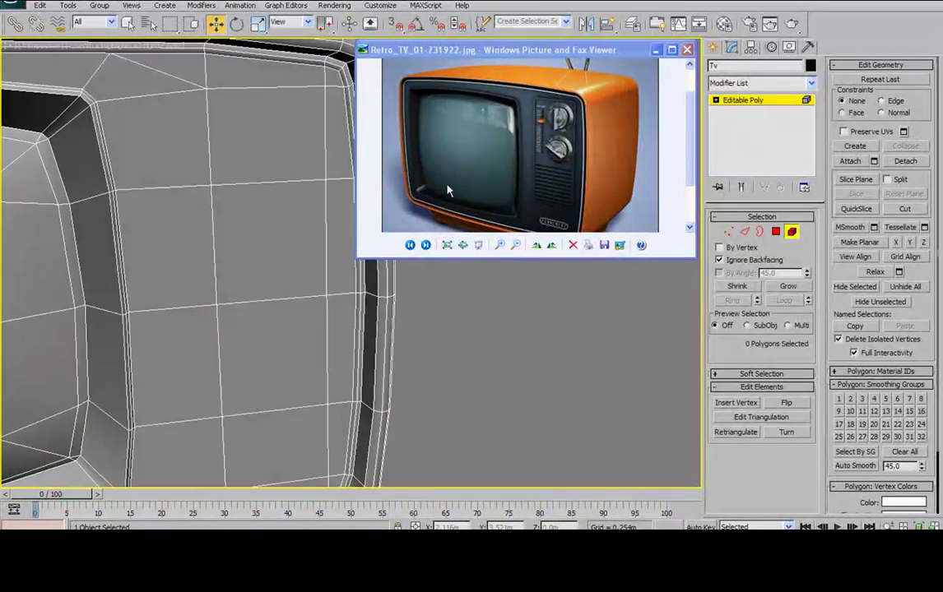
pyautogui.click(656, 51)
pyautogui.moveTo(331, 134); pyautogui.dragTo(684, 210, button='middle')
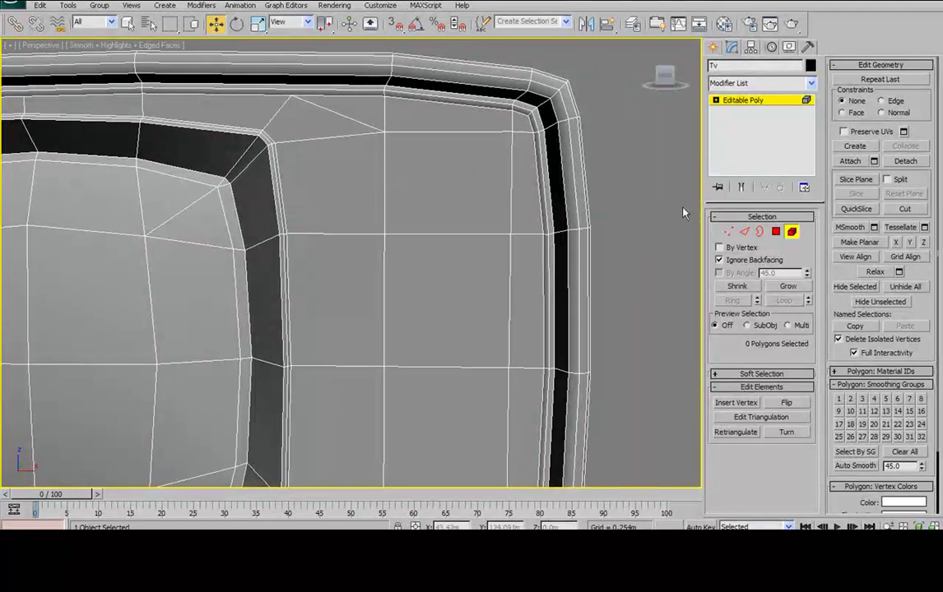
# Remove the diagonal edge above the flat area beside the screen and target-weld its upper middle vertex onto the frame's top border
pyautogui.click(745, 231)
pyautogui.click(340, 115)
pyautogui.click(736, 420)
pyautogui.press('1')
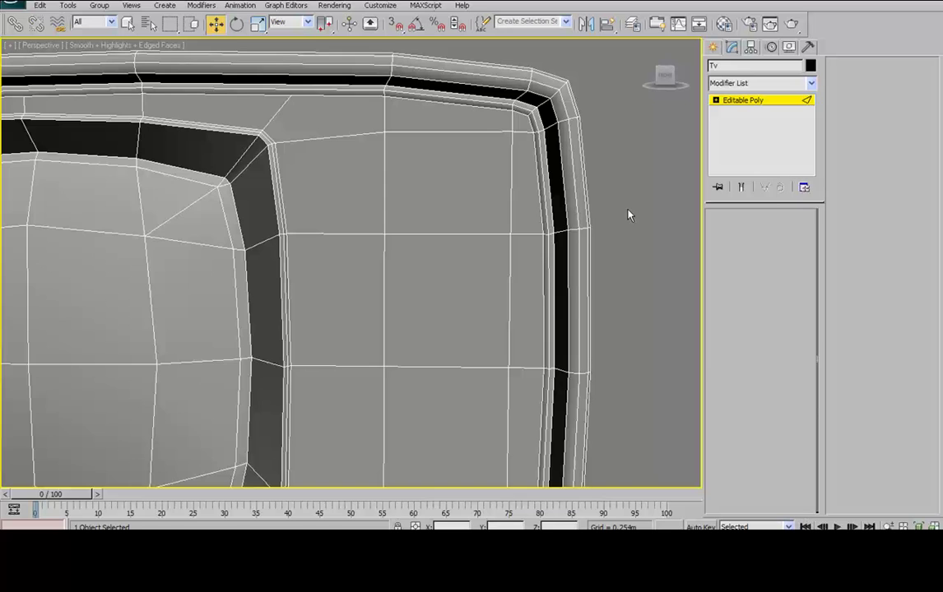
pyautogui.keyDown('alt'); pyautogui.moveTo(609, 245); pyautogui.dragTo(493, 221, button='middle'); pyautogui.keyUp('alt')
pyautogui.click(786, 432)
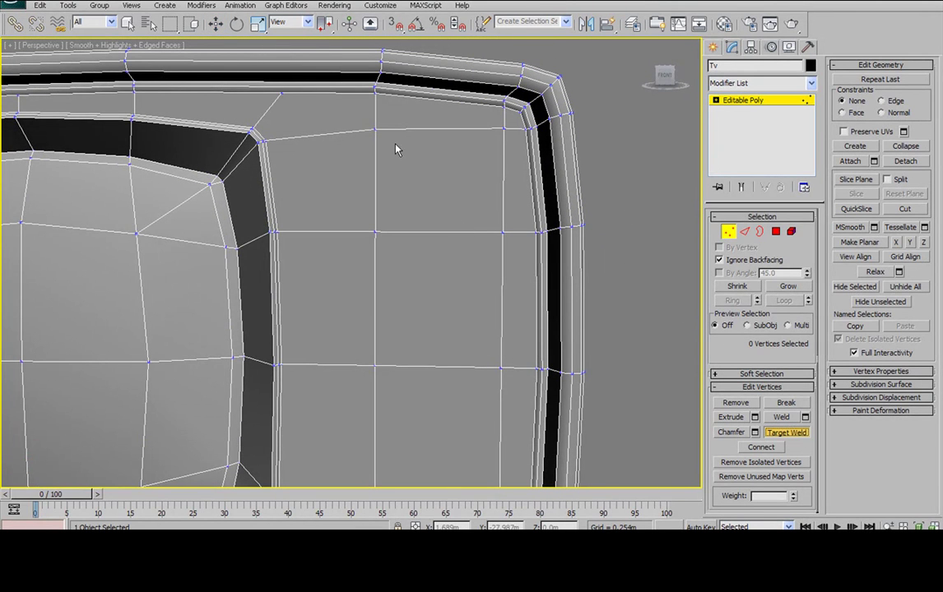
pyautogui.click(376, 129)
pyautogui.click(376, 90)
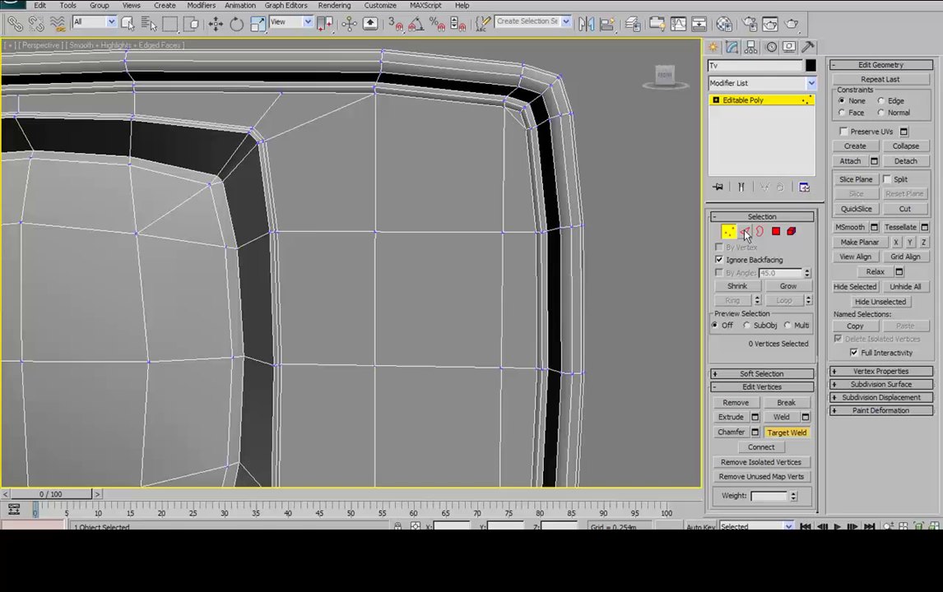
# Target-weld the two interior vertices of the flat area's upper row onto the outer side border, and switch to editing edges
pyautogui.scroll(-4, 359, 190)
pyautogui.moveTo(359, 191); pyautogui.dragTo(396, 224, button='middle')
pyautogui.scroll(3, 359, 219)
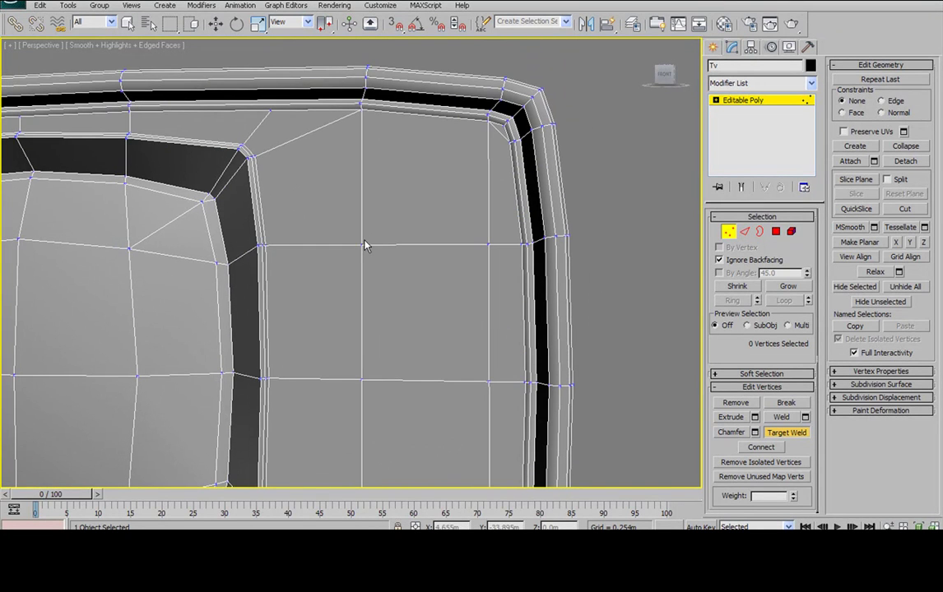
pyautogui.click(488, 244)
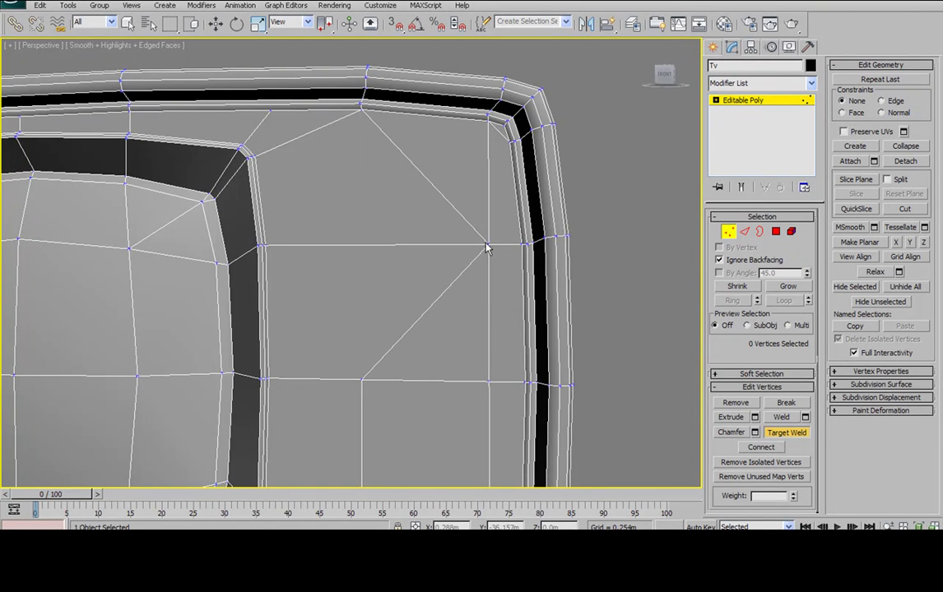
pyautogui.click(521, 243)
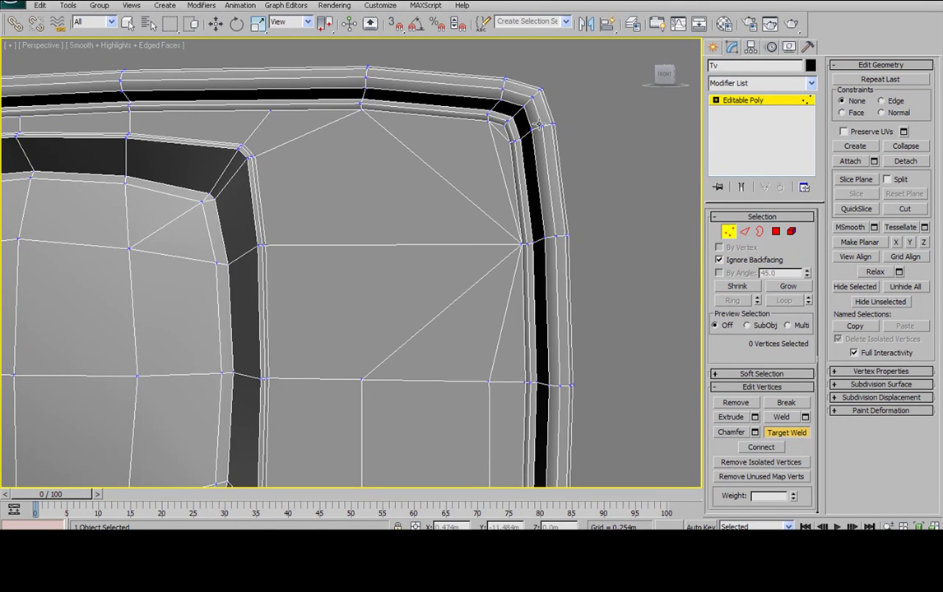
pyautogui.moveTo(527, 188); pyautogui.dragTo(526, 199, button='middle')
pyautogui.click(745, 232)
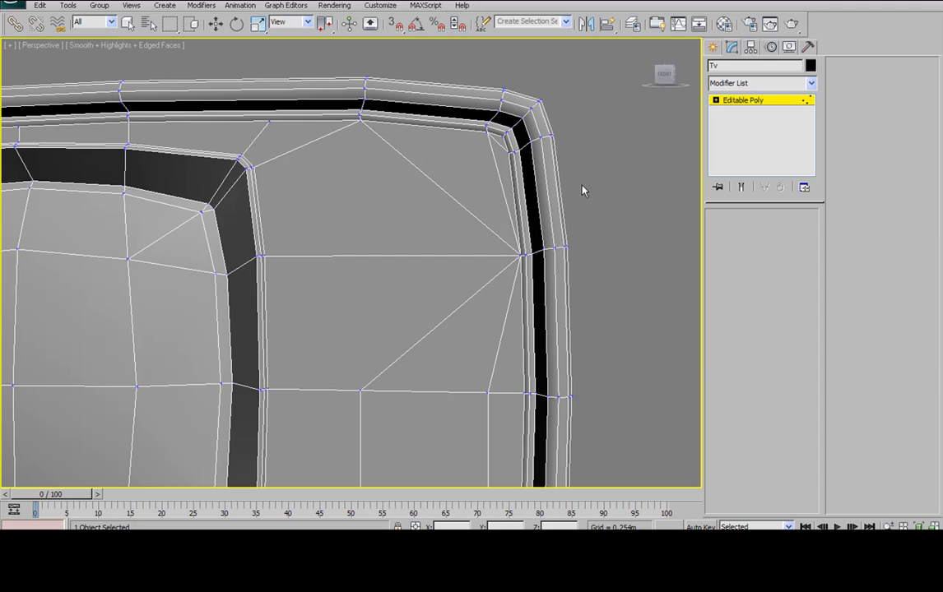
pyautogui.click(507, 154)
pyautogui.click(736, 418)
pyautogui.moveTo(432, 280); pyautogui.dragTo(429, 254, button='middle')
pyautogui.hotkey('ctrl', 'z')
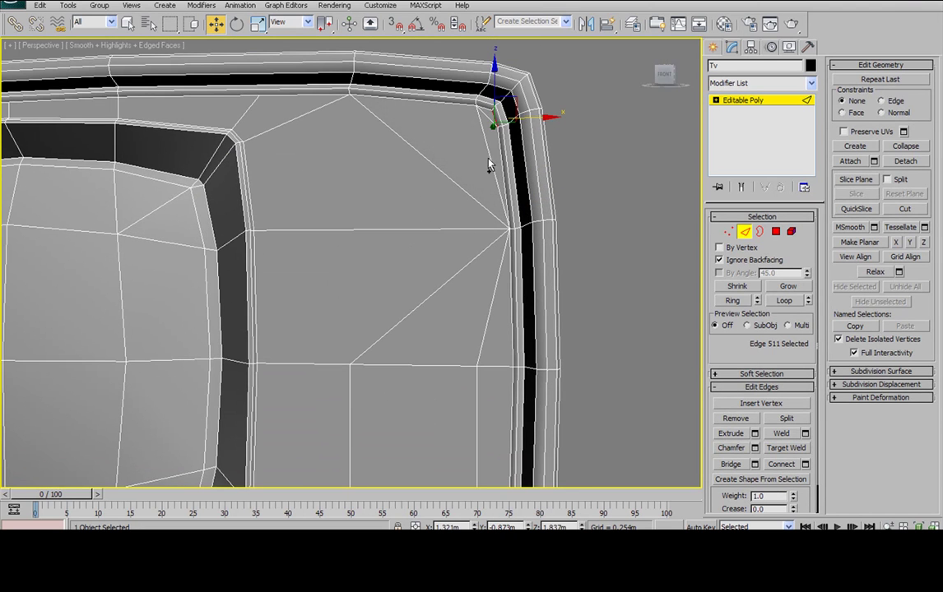
# Remove the short extra edge at the flat area's upper outer corner
pyautogui.click(485, 120)
pyautogui.click(730, 418)
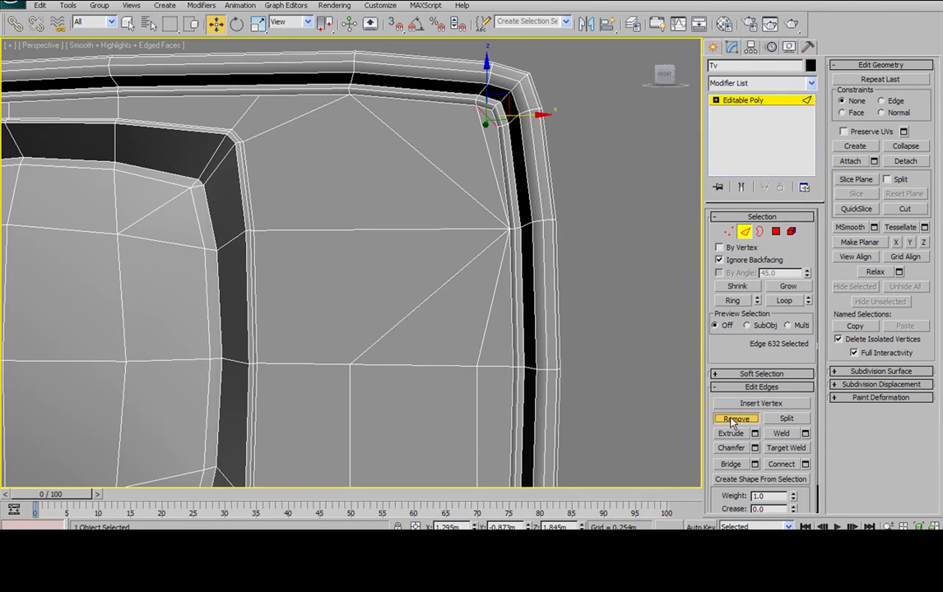
pyautogui.scroll(-4, 539, 286)
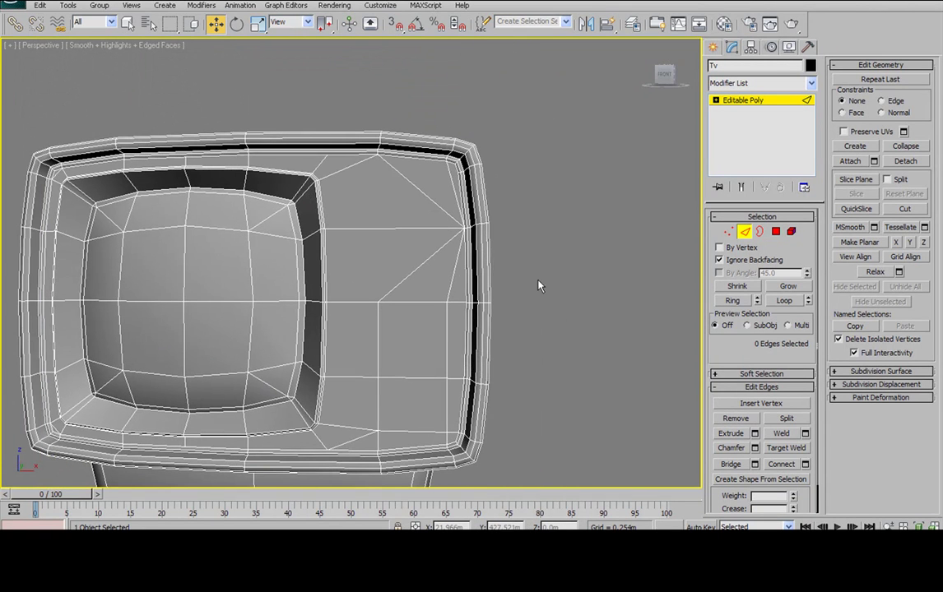
# Target-weld both interior vertices of the flat area's middle row onto the outer side border
pyautogui.click(728, 231)
pyautogui.click(802, 435)
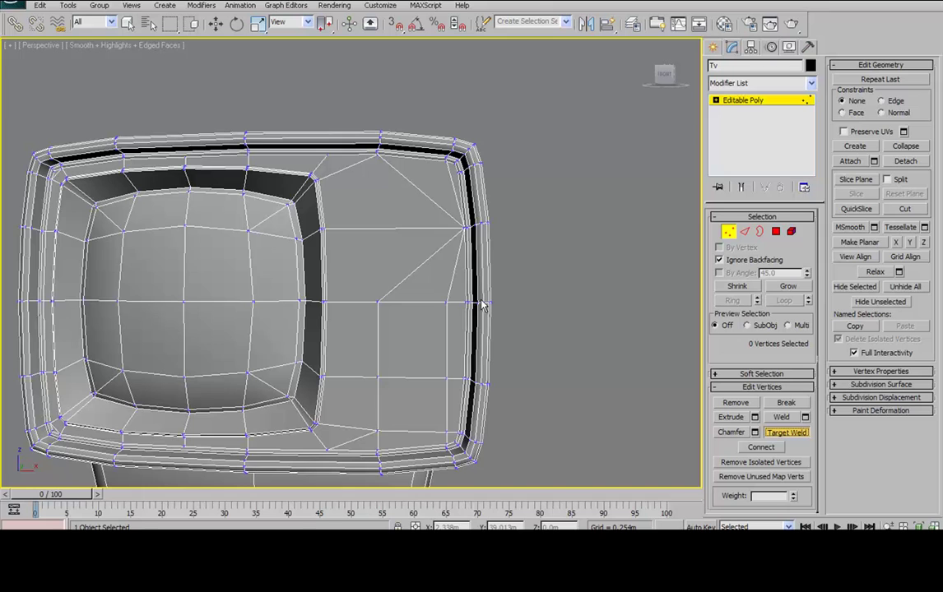
pyautogui.click(448, 304)
pyautogui.click(466, 302)
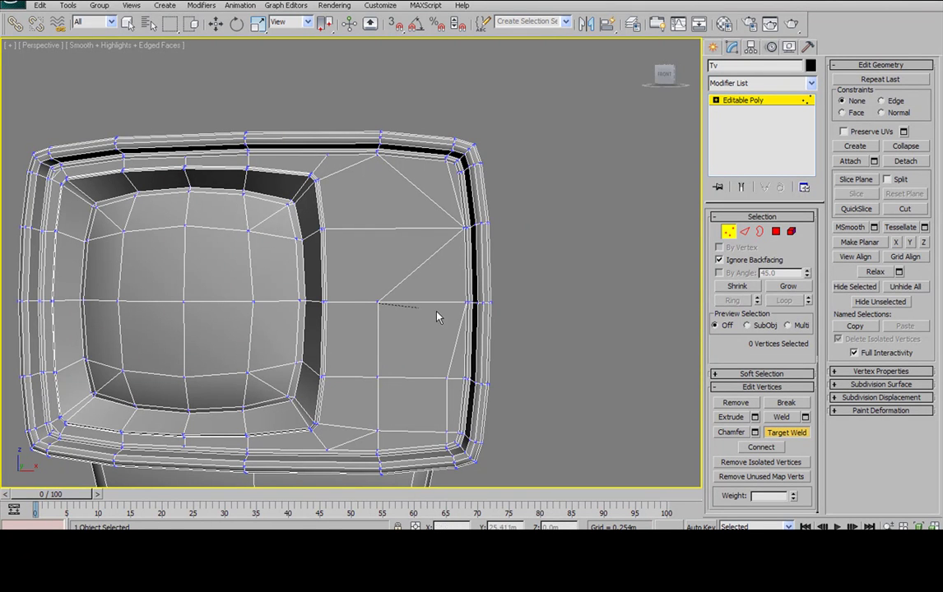
pyautogui.click(465, 302)
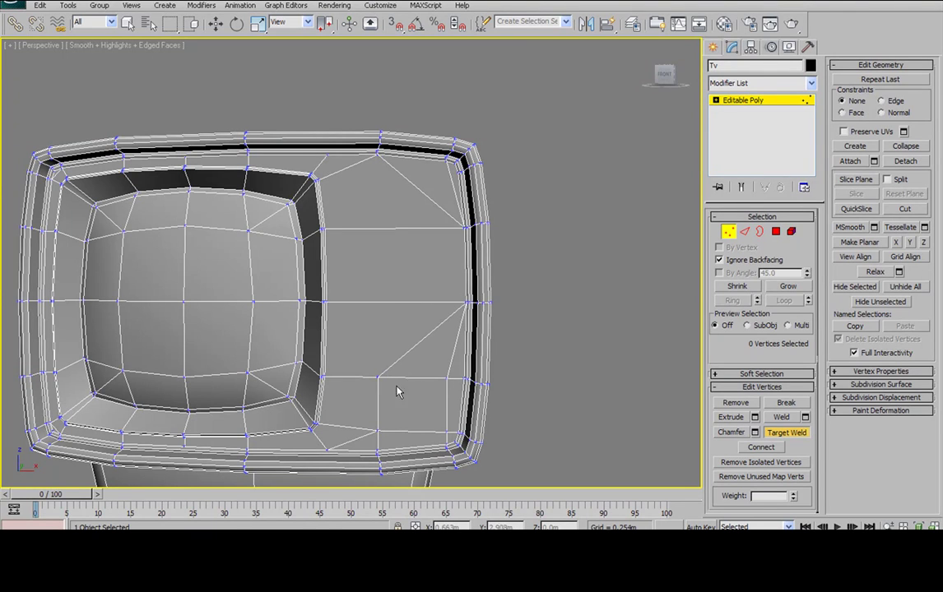
# Target-weld the two interior vertices below the middle row onto the outer side border, and the lowest middle vertex onto the bottom border
pyautogui.click(465, 378)
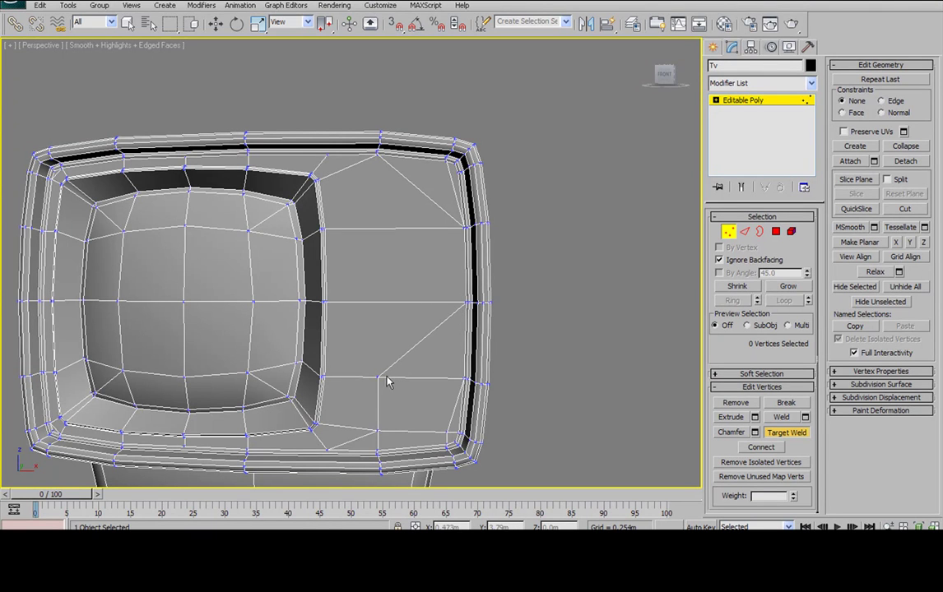
pyautogui.click(465, 379)
pyautogui.scroll(5, 455, 374)
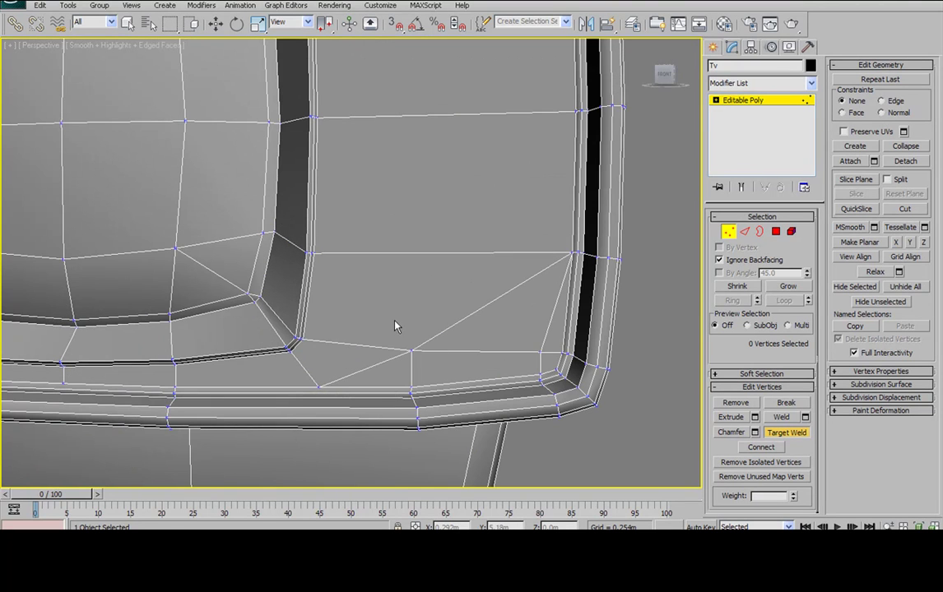
pyautogui.click(411, 385)
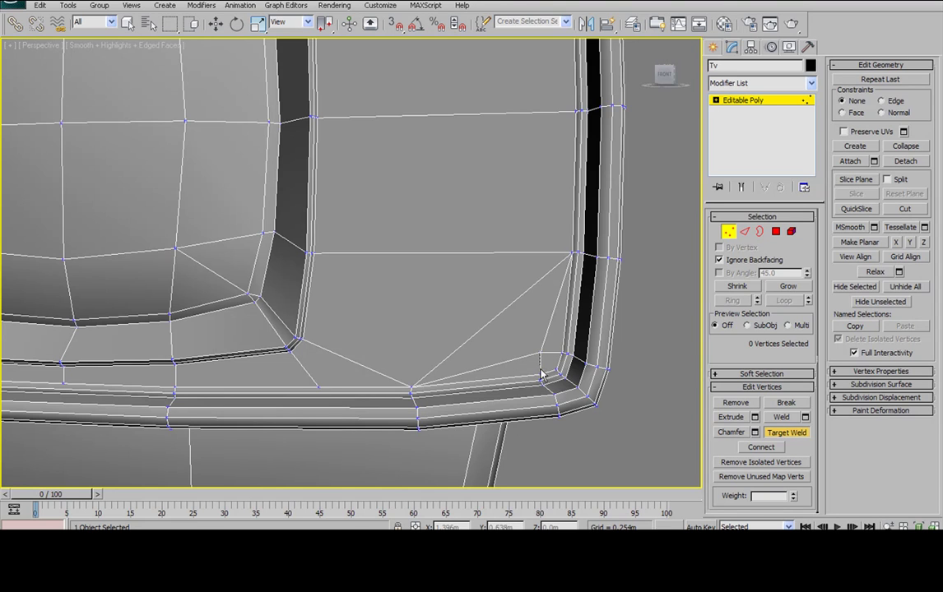
# Target-weld the stray vertex at the flat area's lower outer corner onto the border, and remove the short diagonal edge there
pyautogui.click(539, 376)
pyautogui.click(780, 433)
pyautogui.click(743, 231)
pyautogui.click(549, 366)
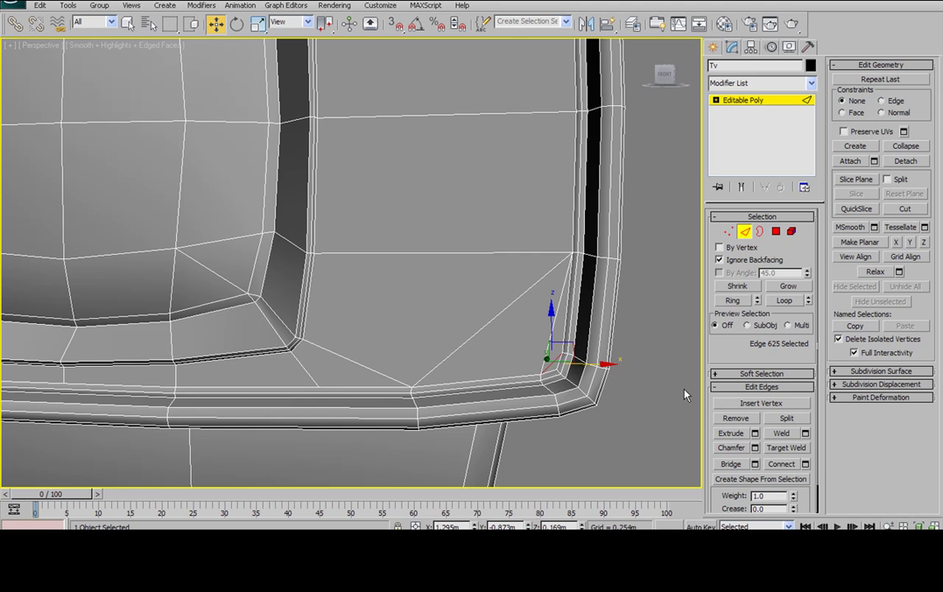
pyautogui.click(732, 419)
# Remove the short diagonal edge at the upper-left corner of the TV's front face
pyautogui.scroll(-5, 471, 293)
pyautogui.moveTo(433, 265); pyautogui.dragTo(466, 224, button='middle')
pyautogui.moveTo(370, 230); pyautogui.dragTo(434, 228, button='middle')
pyautogui.scroll(4, 435, 242)
pyautogui.click(428, 229)
pyautogui.scroll(-4, 433, 227)
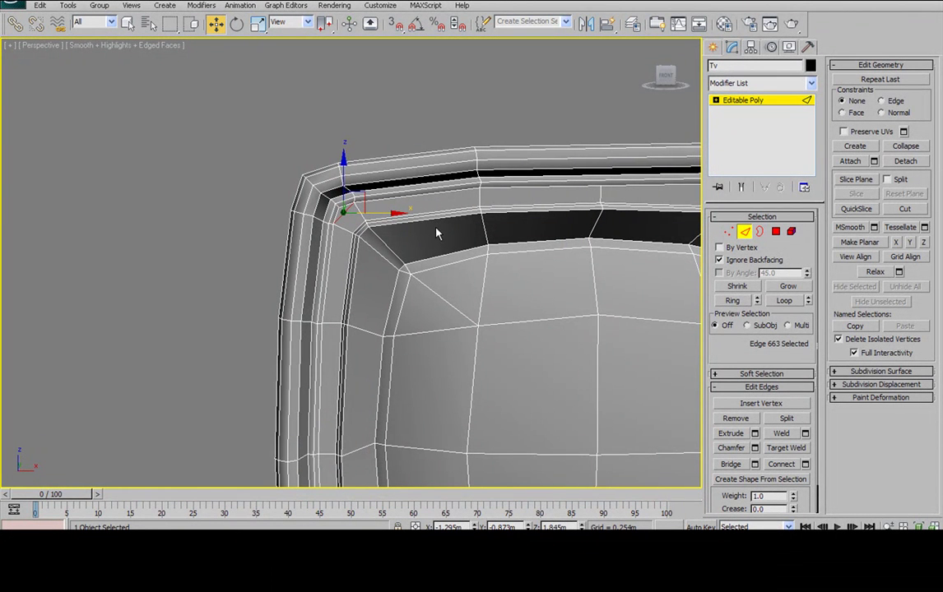
pyautogui.moveTo(438, 232); pyautogui.dragTo(467, 249, button='middle')
pyautogui.click(737, 419)
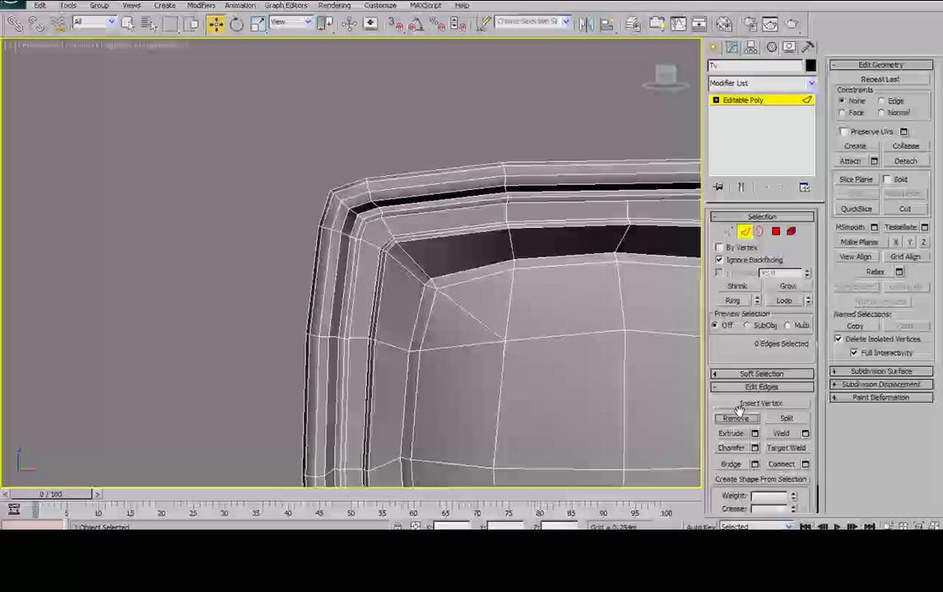
# Connect the two inner corner vertices at the front face's upper-left corner to the outer corner vertex
pyautogui.press('1')
pyautogui.click(382, 247)
pyautogui.keyDown('ctrl'); pyautogui.click(360, 217); pyautogui.keyUp('ctrl')
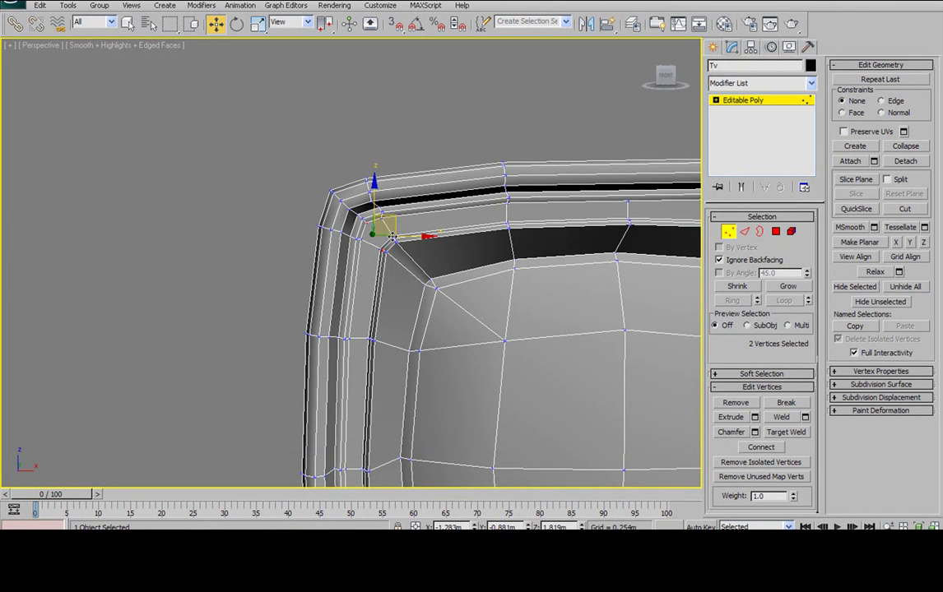
pyautogui.keyDown('ctrl'); pyautogui.click(394, 238); pyautogui.keyUp('ctrl')
pyautogui.scroll(3, 412, 204)
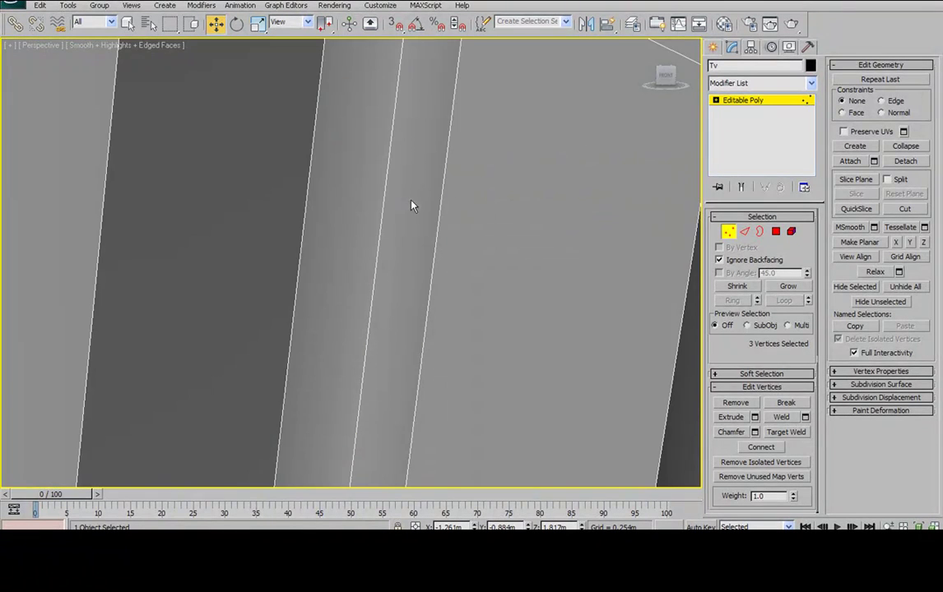
pyautogui.scroll(-1, 424, 204)
pyautogui.moveTo(427, 204); pyautogui.dragTo(425, 218, button='middle')
pyautogui.click(413, 244)
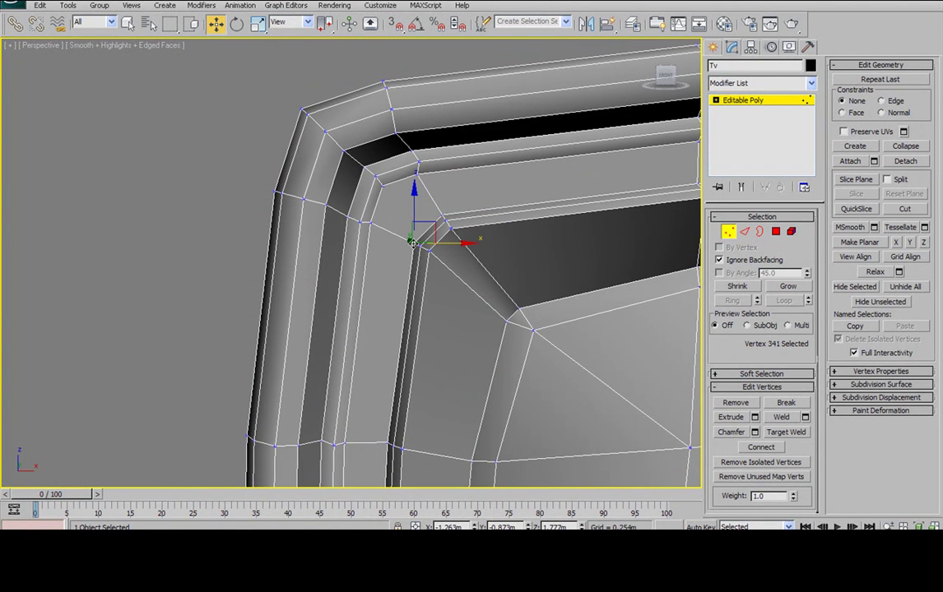
pyautogui.keyDown('ctrl'); pyautogui.click(384, 187); pyautogui.keyUp('ctrl')
pyautogui.keyDown('ctrl'); pyautogui.click(445, 216); pyautogui.keyUp('ctrl')
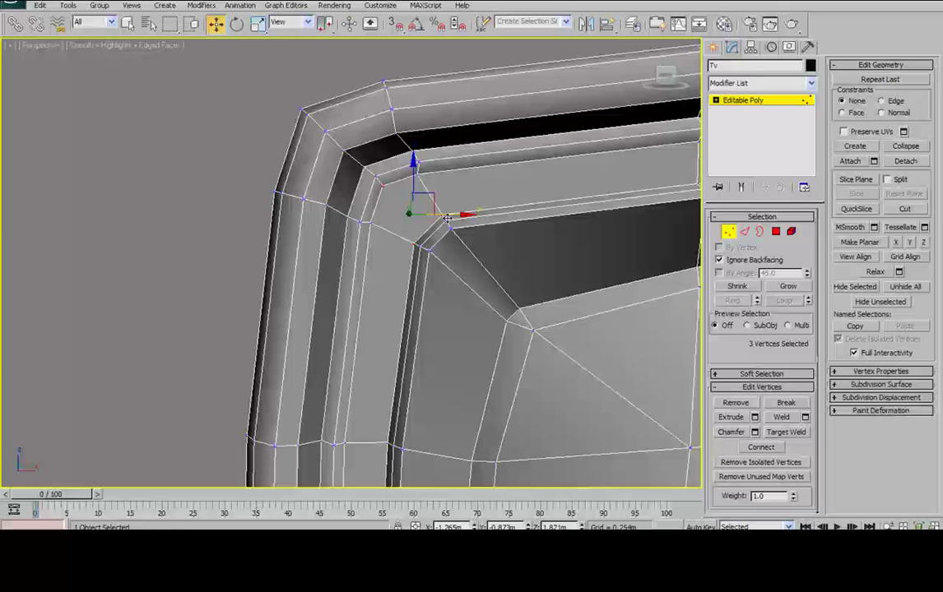
# At the front face's lower-left corner, remove the short diagonal edge and connect the two inner corner vertices to the outer one
pyautogui.scroll(-3, 482, 311)
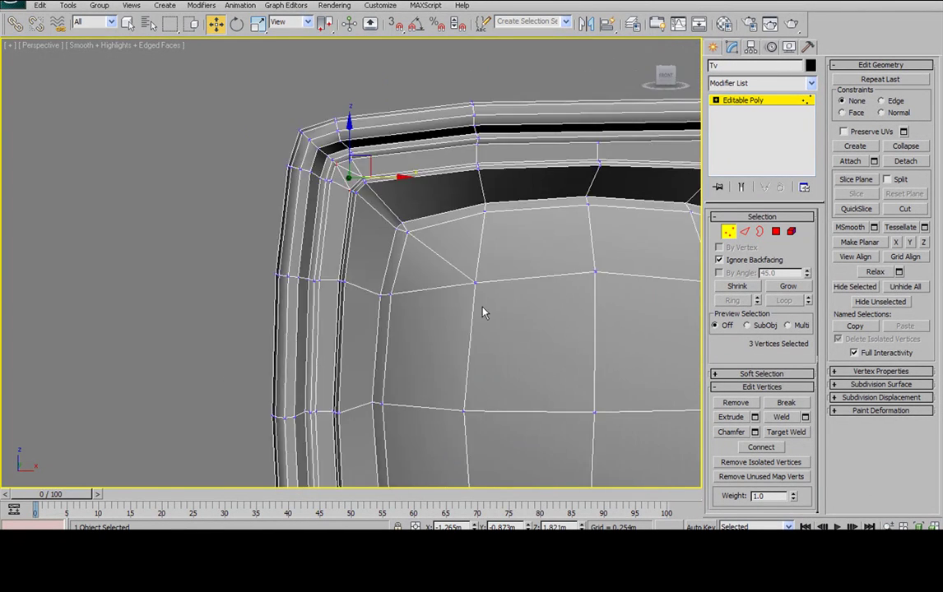
pyautogui.scroll(-2, 482, 246)
pyautogui.scroll(5, 456, 347)
pyautogui.moveTo(457, 347); pyautogui.dragTo(441, 297, button='middle')
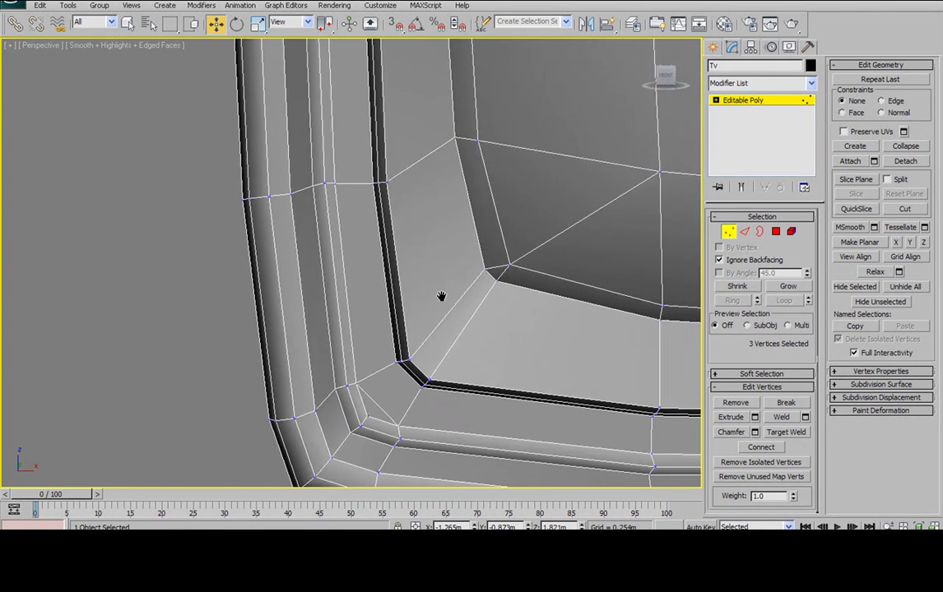
pyautogui.scroll(-3, 441, 297)
pyautogui.scroll(4, 461, 290)
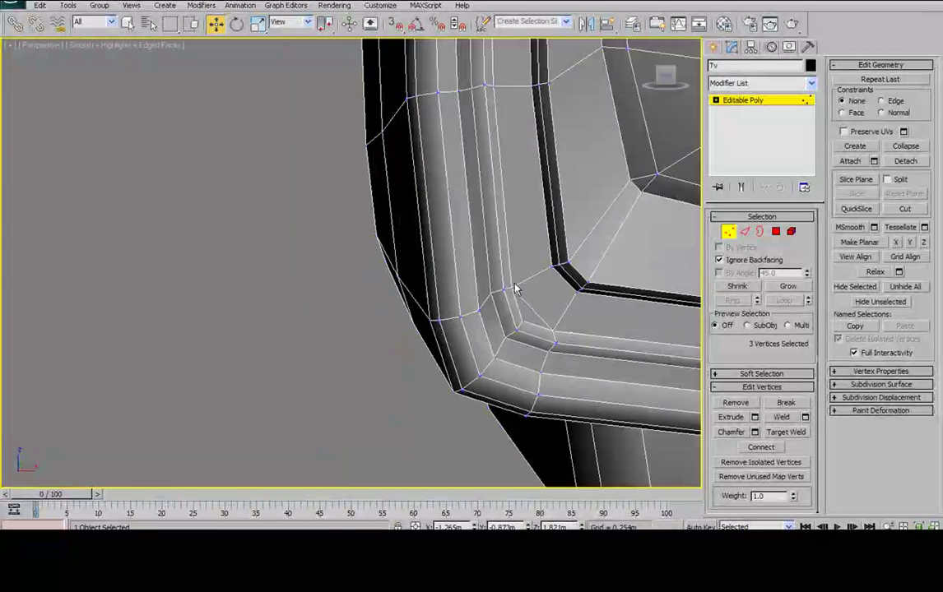
pyautogui.click(745, 234)
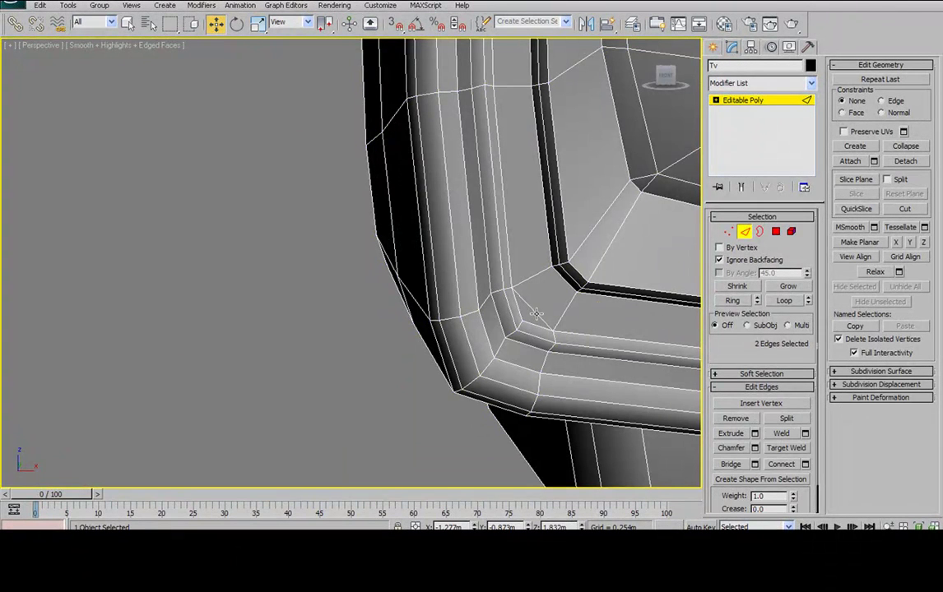
pyautogui.click(737, 418)
pyautogui.press('1')
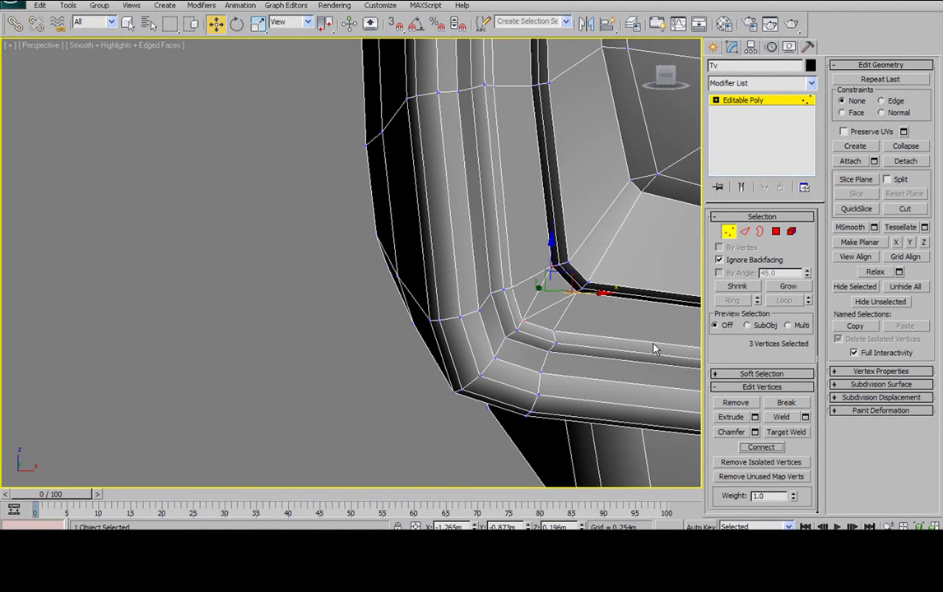
# Connect the ring of edges across the screen recess's inner wall with 1 segment, pinch 0 and slide 75
pyautogui.scroll(-6, 654, 349)
pyautogui.moveTo(535, 232); pyautogui.dragTo(487, 229, button='middle')
pyautogui.keyDown('alt'); pyautogui.moveTo(571, 237); pyautogui.dragTo(543, 242, button='middle'); pyautogui.keyUp('alt')
pyautogui.scroll(6, 502, 195)
pyautogui.moveTo(529, 203); pyautogui.dragTo(588, 211, button='middle')
pyautogui.press('2')
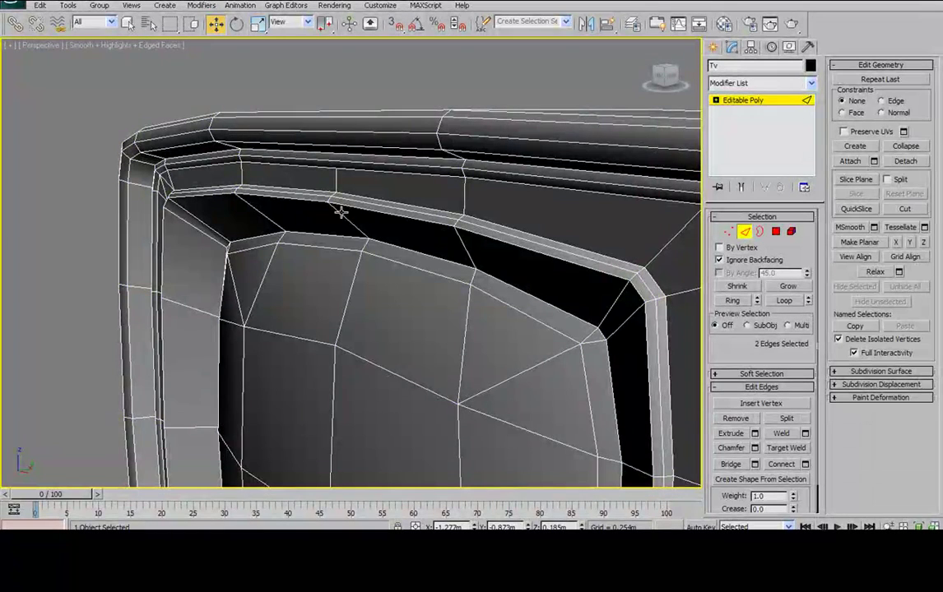
pyautogui.click(734, 302)
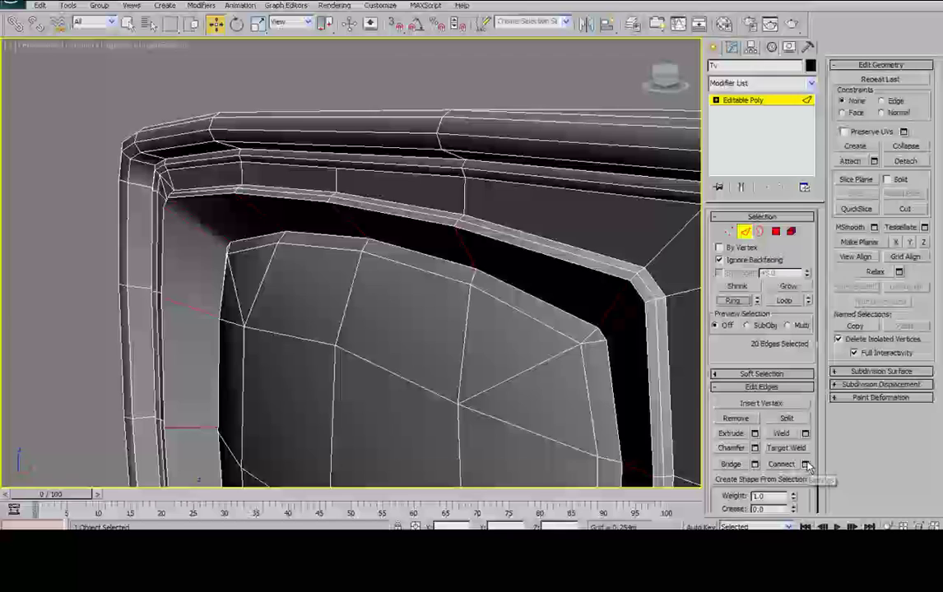
pyautogui.click(805, 464)
pyautogui.moveTo(587, 330); pyautogui.dragTo(563, 127)
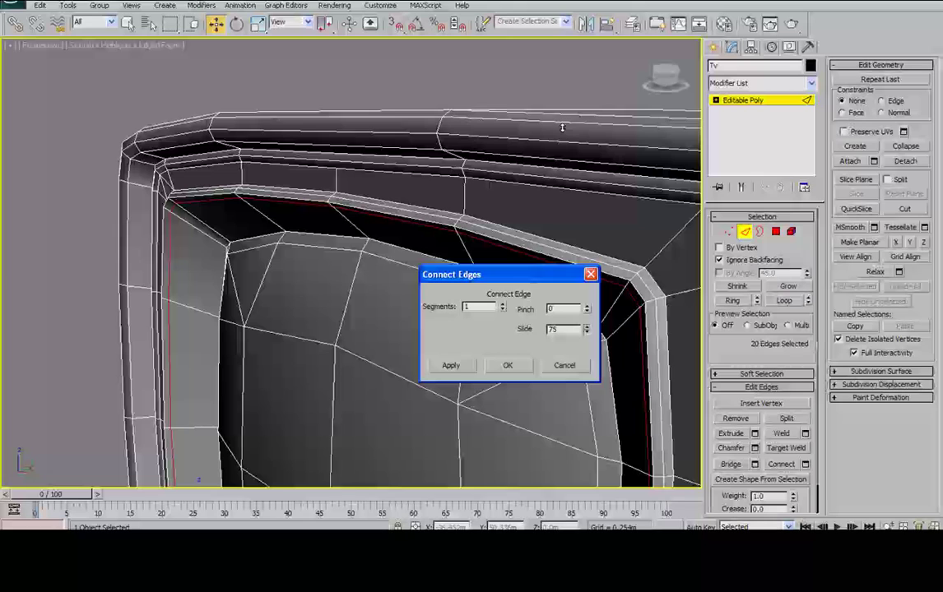
pyautogui.click(505, 366)
# Nudge the new edge loop around the screen recess slightly along the Y axis
pyautogui.keyDown('alt'); pyautogui.moveTo(287, 181); pyautogui.dragTo(369, 265, button='middle'); pyautogui.keyUp('alt')
pyautogui.keyDown('alt'); pyautogui.moveTo(389, 365); pyautogui.dragTo(385, 407, button='middle'); pyautogui.keyUp('alt')
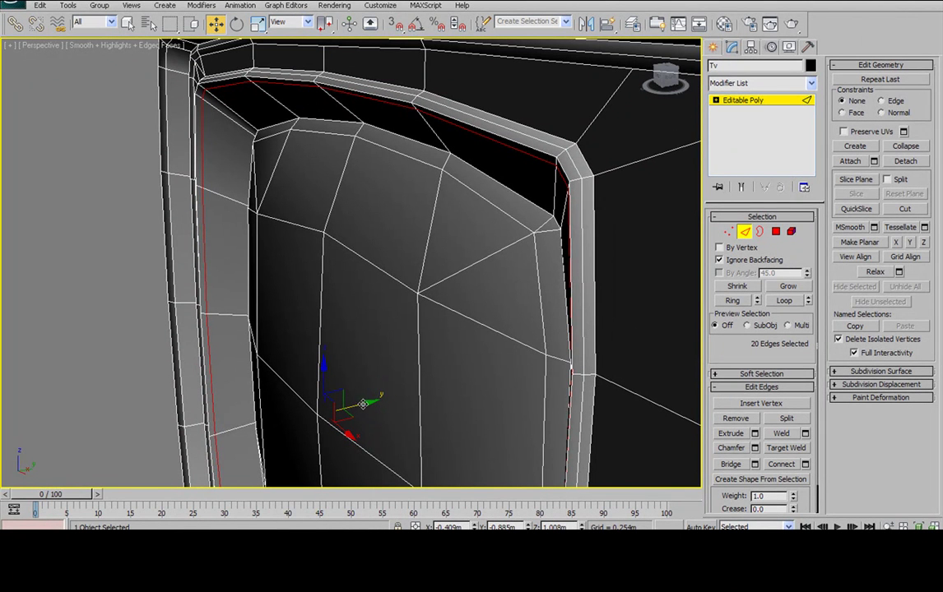
pyautogui.moveTo(361, 405); pyautogui.dragTo(356, 415)
# Select the polygons of the recessed frame around the screen through its edge loops and assign them to smoothing group 9
pyautogui.keyDown('alt'); pyautogui.moveTo(356, 414); pyautogui.dragTo(444, 191, button='middle'); pyautogui.keyUp('alt')
pyautogui.keyDown('ctrl'); pyautogui.click(521, 195); pyautogui.keyUp('ctrl')
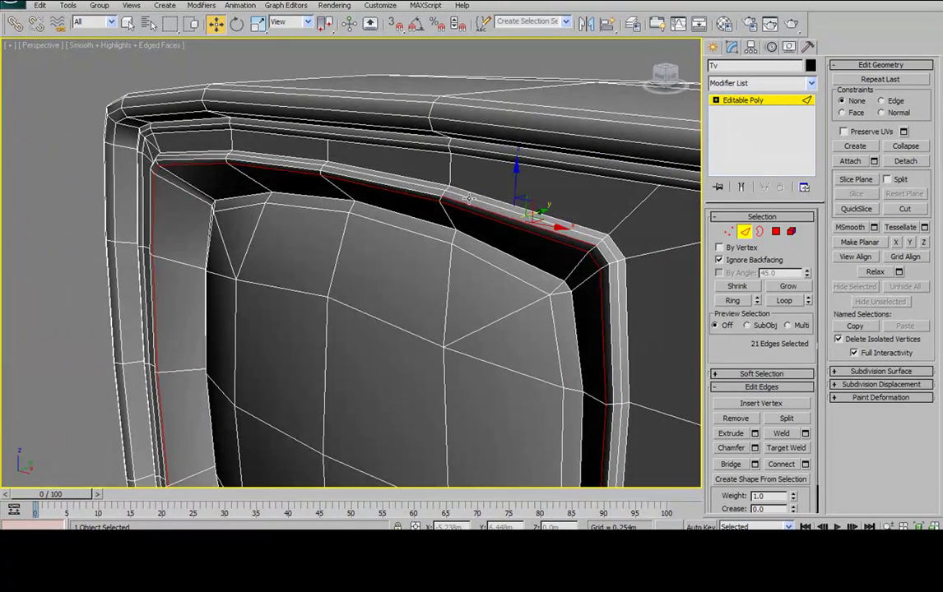
pyautogui.click(784, 301)
pyautogui.keyDown('alt'); pyautogui.moveTo(460, 280); pyautogui.dragTo(485, 234, button='middle'); pyautogui.keyUp('alt')
pyautogui.keyDown('ctrl'); pyautogui.click(775, 232); pyautogui.keyUp('ctrl')
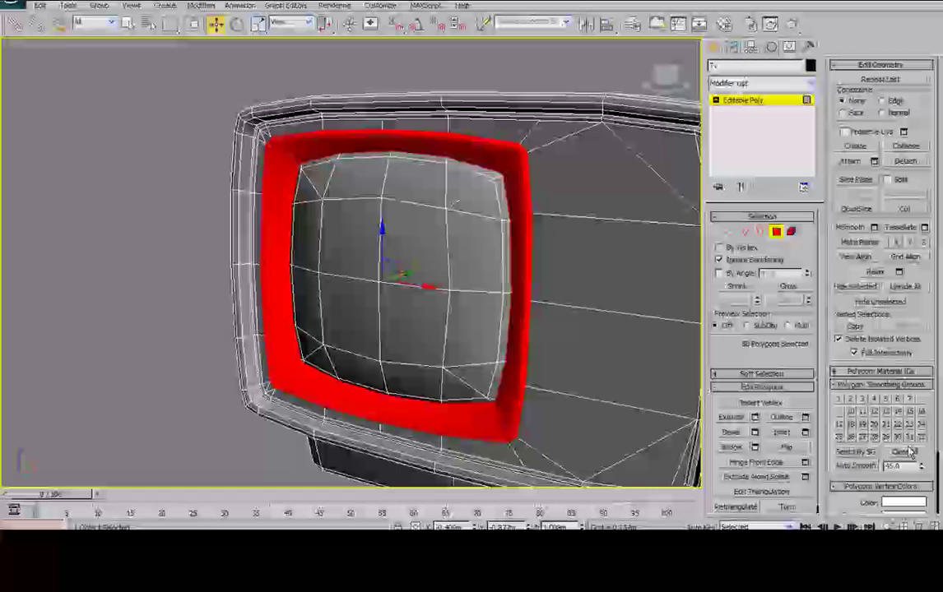
pyautogui.click(922, 399)
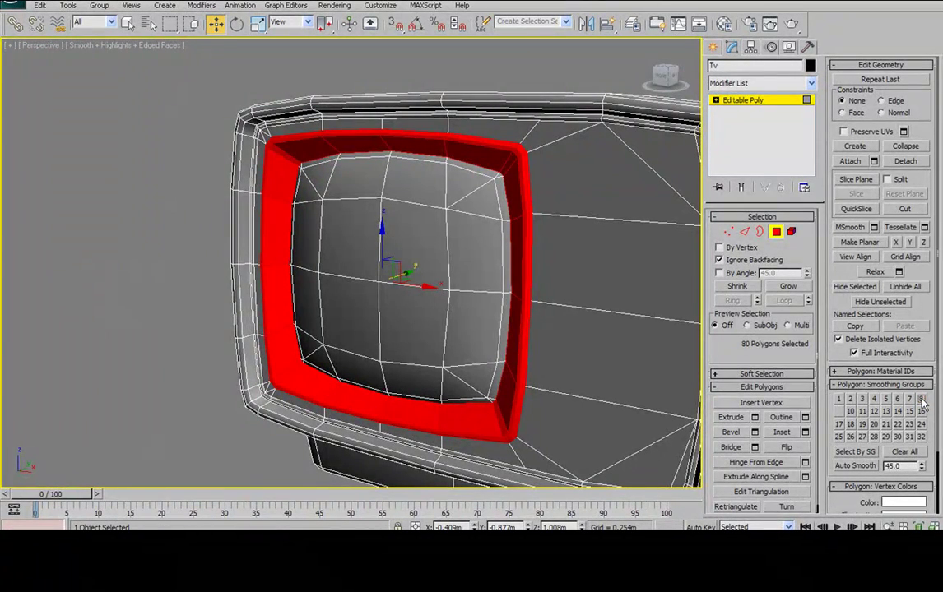
pyautogui.click(838, 411)
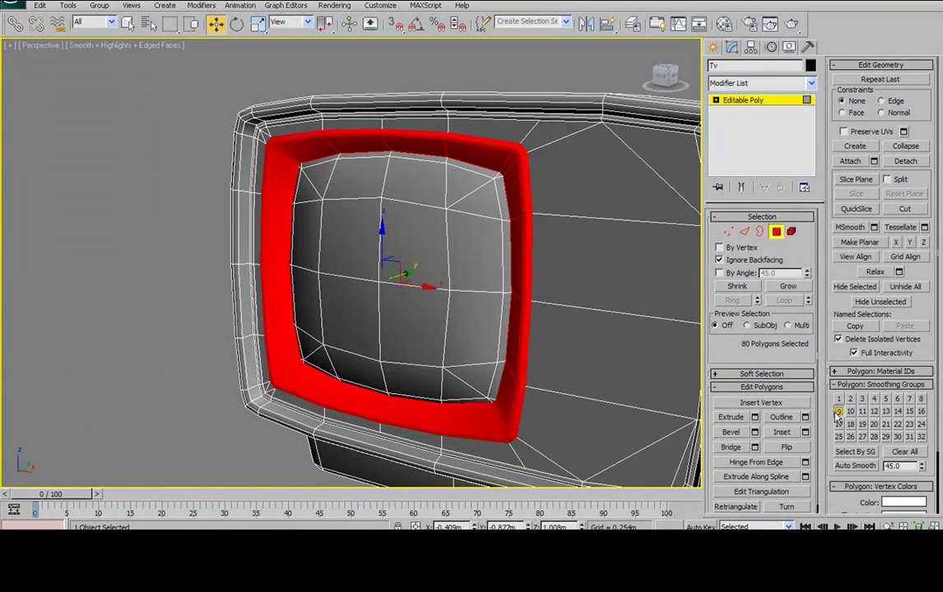
pyautogui.click(164, 142)
# Hide the edged faces to check the whole TV, and save the scene as an incremented 3ds Max (*.max) file
pyautogui.keyDown('alt'); pyautogui.moveTo(393, 225); pyautogui.dragTo(364, 246, button='middle'); pyautogui.keyUp('alt')
pyautogui.press('F4')
pyautogui.scroll(-5, 401, 225)
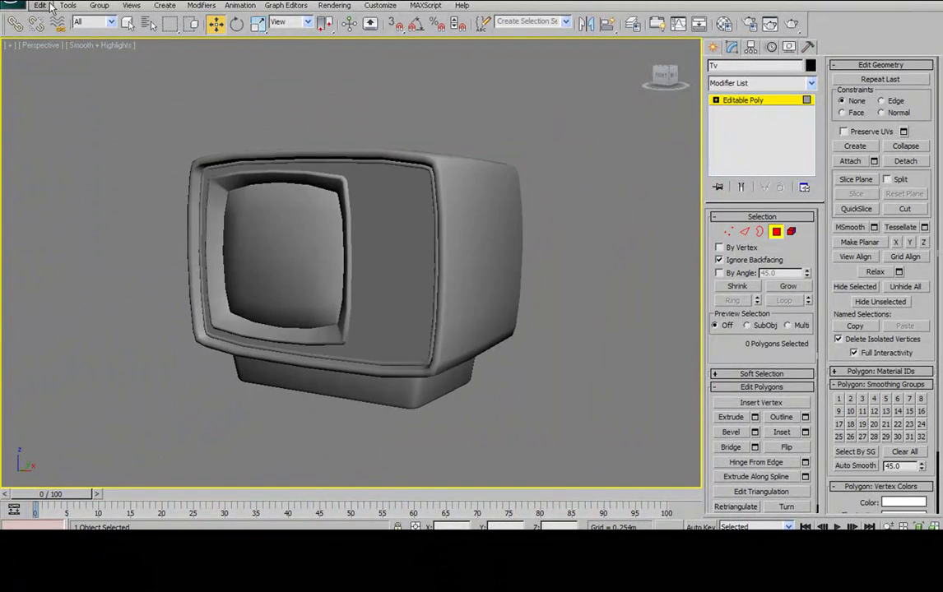
pyautogui.click(13, 5)
pyautogui.moveTo(46, 141)
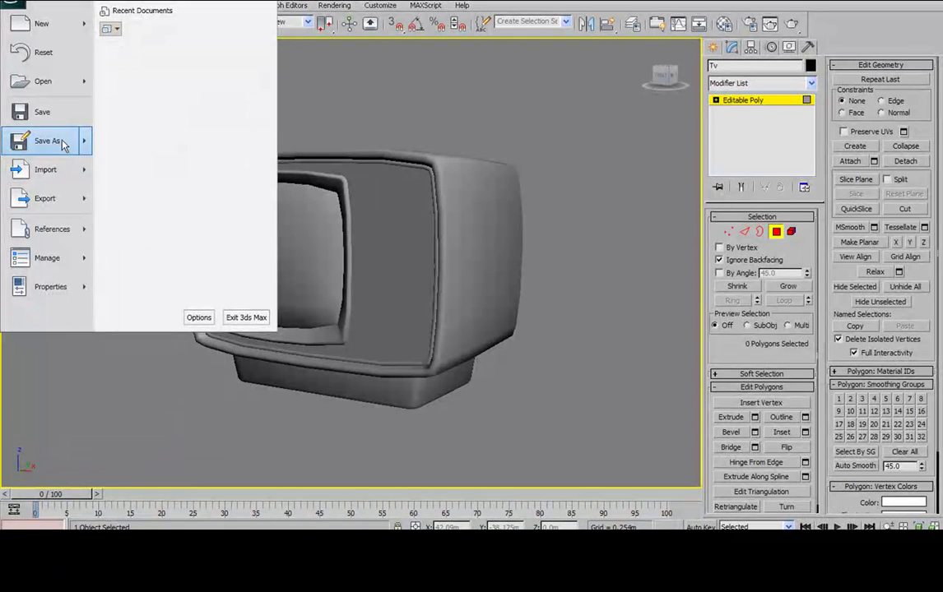
pyautogui.click(171, 169)
pyautogui.click(320, 281)
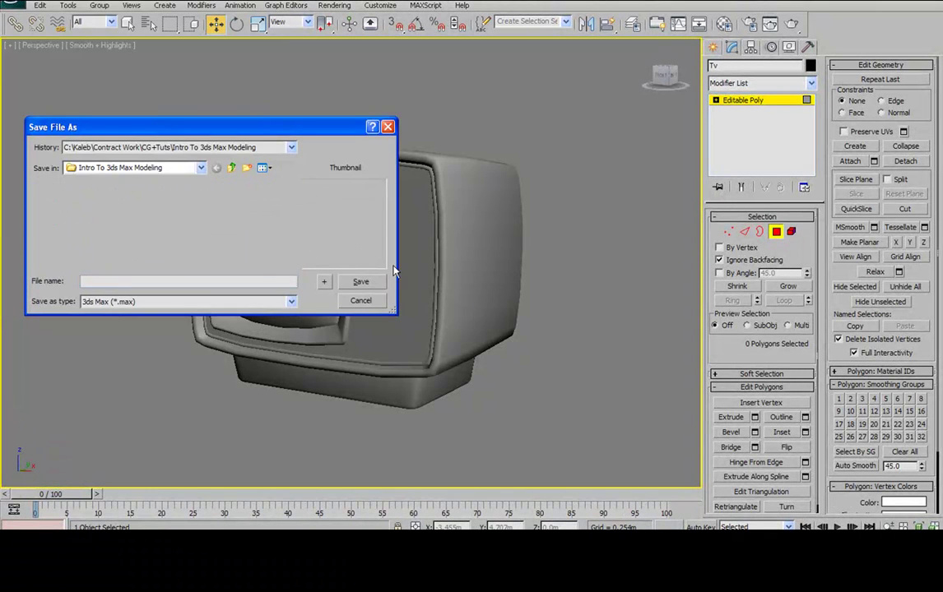
# Unhide the control panel box beside the screen in element mode and turn edged faces back on
pyautogui.keyDown('alt'); pyautogui.moveTo(485, 240); pyautogui.dragTo(543, 245, button='middle'); pyautogui.keyUp('alt')
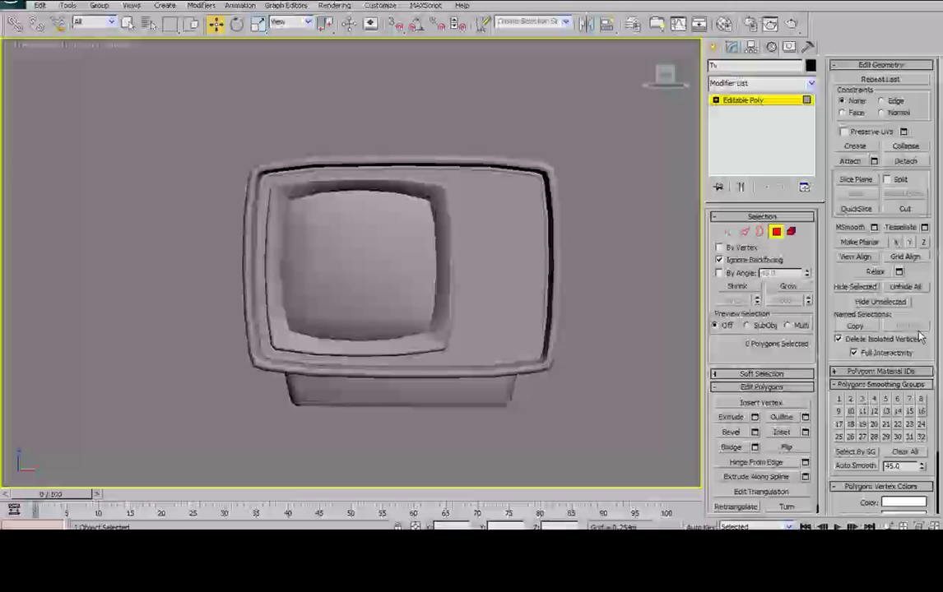
pyautogui.click(790, 233)
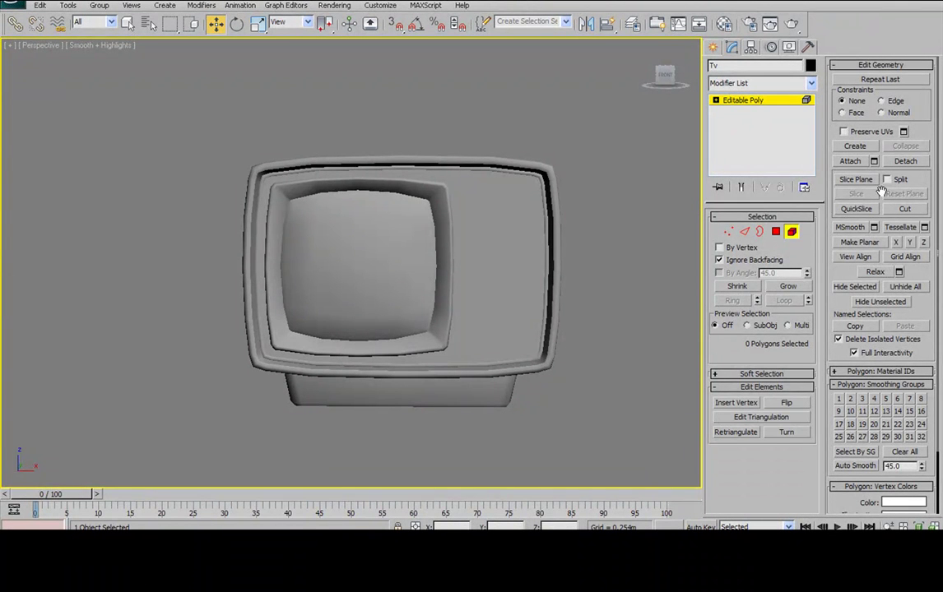
pyautogui.keyDown('alt'); pyautogui.moveTo(514, 218); pyautogui.dragTo(442, 186, button='middle'); pyautogui.keyUp('alt')
pyautogui.press('F4')
pyautogui.scroll(5, 495, 211)
pyautogui.scroll(-5, 495, 211)
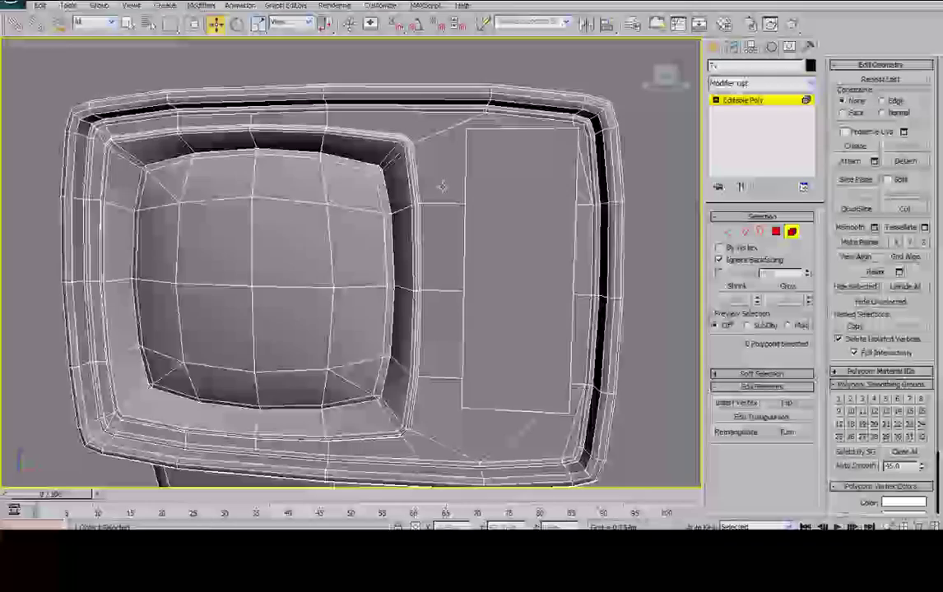
pyautogui.moveTo(397, 327); pyautogui.dragTo(245, 274, button='middle')
# Bring up the reference photo in Windows Picture and Fax Viewer and compare the control panel's corners with the box
pyautogui.hotkey('alt', 'Tab')
pyautogui.keyDown('alt'); pyautogui.moveTo(311, 358); pyautogui.dragTo(219, 211, button='middle'); pyautogui.keyUp('alt')
pyautogui.scroll(3, 219, 211)
pyautogui.press('2')
pyautogui.click(555, 99)
pyautogui.scroll(2, 567, 109)
pyautogui.scroll(2, 568, 113)
pyautogui.scroll(-1, 576, 123)
pyautogui.scroll(2, 584, 142)
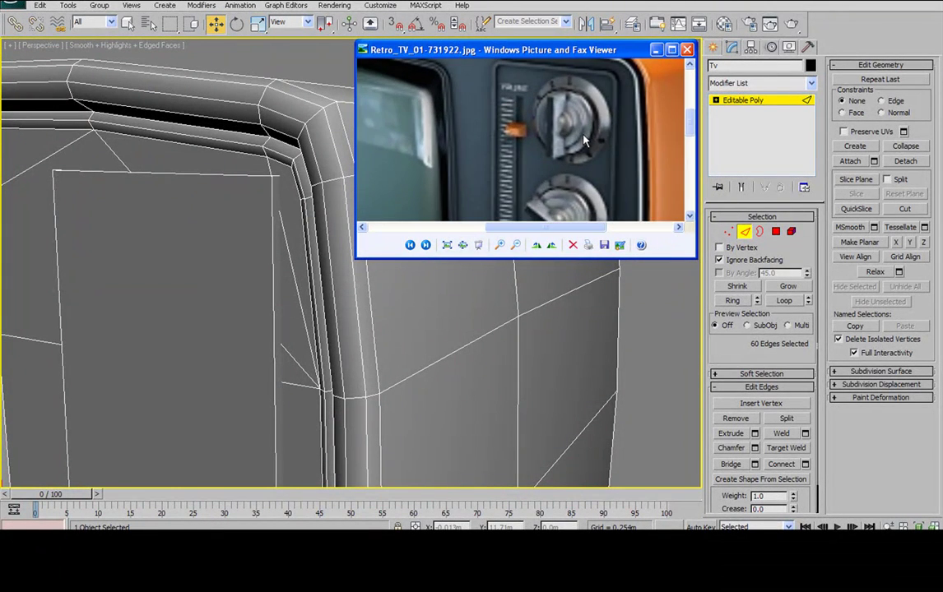
pyautogui.scroll(-2, 584, 142)
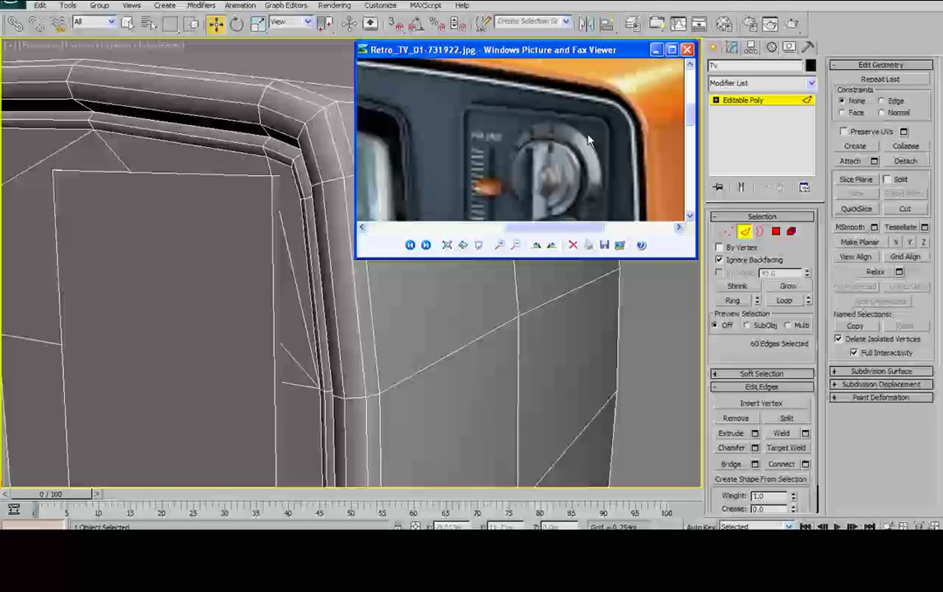
pyautogui.scroll(1, 588, 142)
pyautogui.keyDown('alt'); pyautogui.moveTo(206, 151); pyautogui.dragTo(219, 230, button='middle'); pyautogui.keyUp('alt')
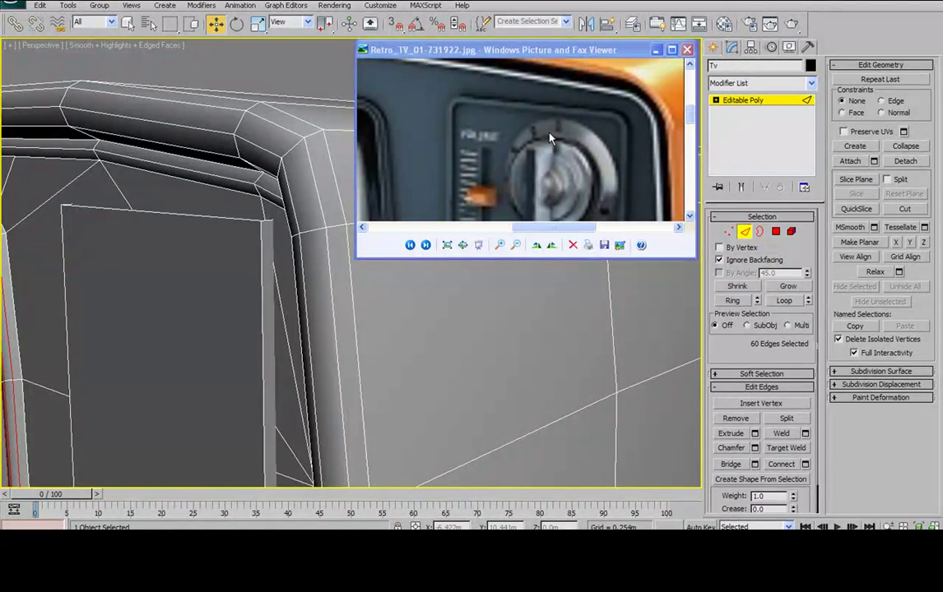
pyautogui.moveTo(551, 139); pyautogui.dragTo(551, 122)
pyautogui.keyDown('alt'); pyautogui.moveTo(217, 213); pyautogui.dragTo(221, 196, button='middle'); pyautogui.keyUp('alt')
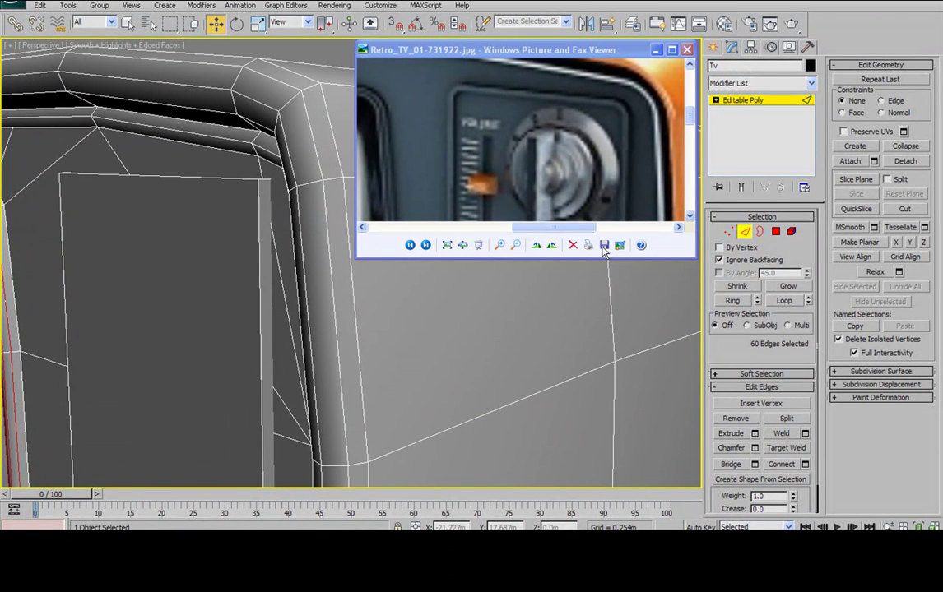
# Select the four corner edges of the control panel box and preview a 0.04 m chamfer with 2 segments
pyautogui.click(277, 164)
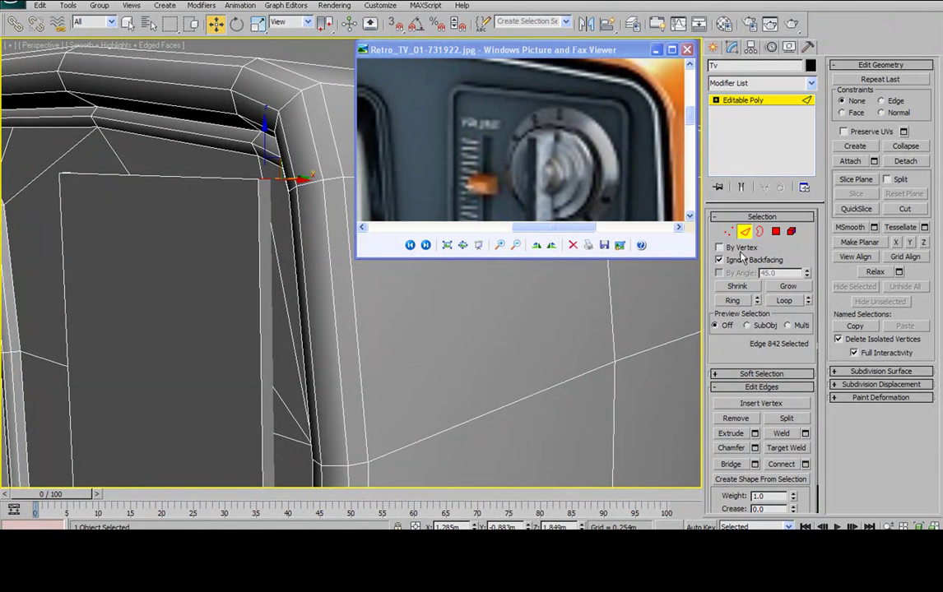
pyautogui.click(755, 448)
pyautogui.moveTo(477, 308); pyautogui.dragTo(474, 338)
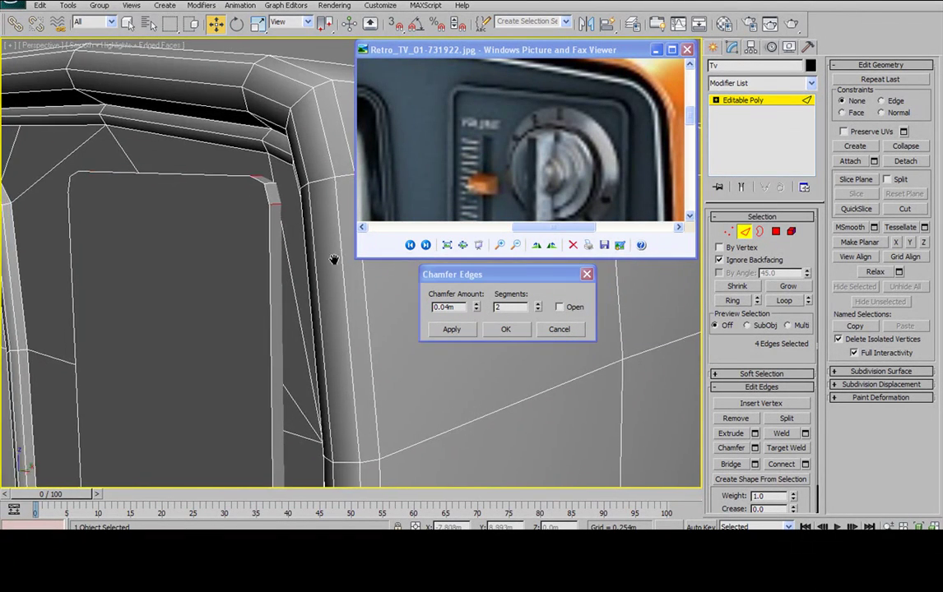
pyautogui.scroll(-5, 333, 261)
pyautogui.scroll(5, 299, 242)
pyautogui.keyDown('alt'); pyautogui.moveTo(299, 242); pyautogui.dragTo(321, 243, button='middle'); pyautogui.keyUp('alt')
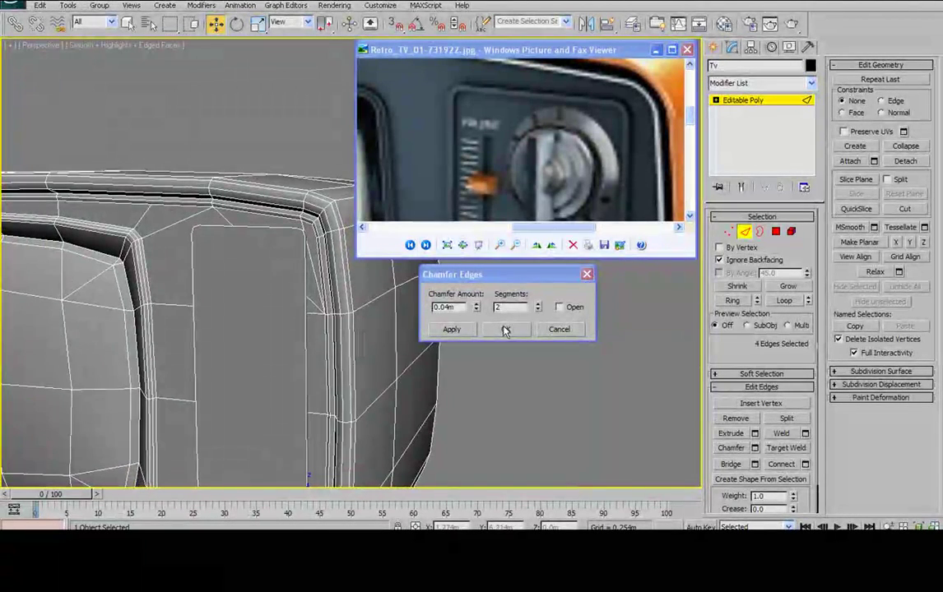
# Try higher segment counts on the corner chamfer, return to 2 segments, and apply it with an amount of about 0.041 m
pyautogui.moveTo(539, 309); pyautogui.dragTo(538, 305)
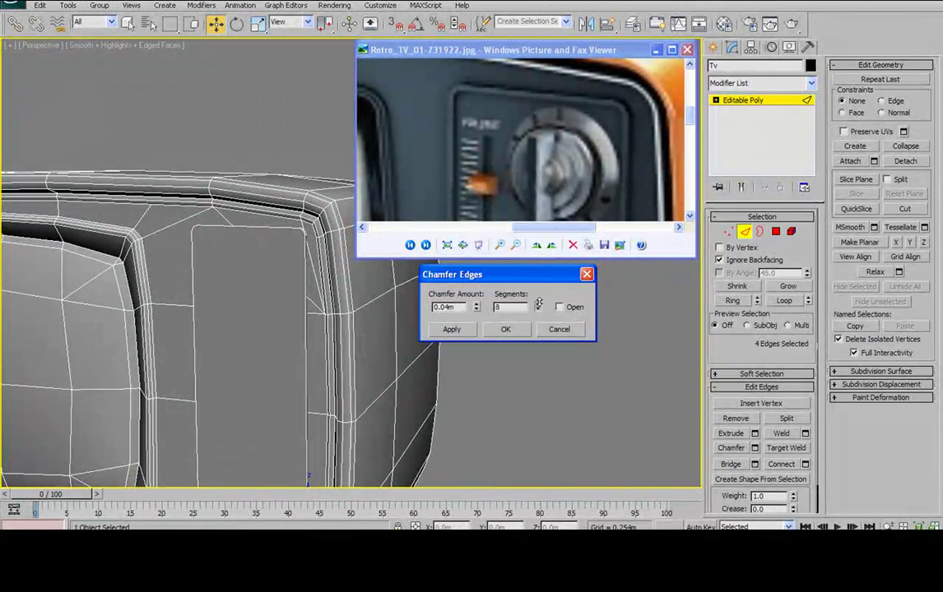
pyautogui.click(539, 304)
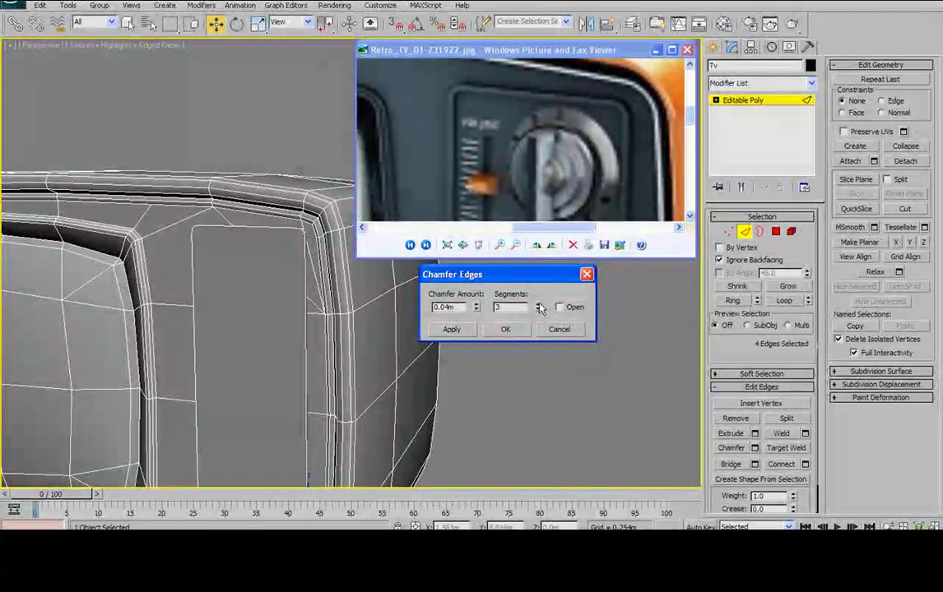
pyautogui.moveTo(270, 250)
pyautogui.keyDown('alt'); pyautogui.mouseDown(button='middle')
pyautogui.moveTo(299, 245)
pyautogui.moveTo(275, 251)
pyautogui.mouseUp(button='middle'); pyautogui.keyUp('alt')
pyautogui.click(478, 309)
pyautogui.moveTo(477, 309); pyautogui.dragTo(482, 285)
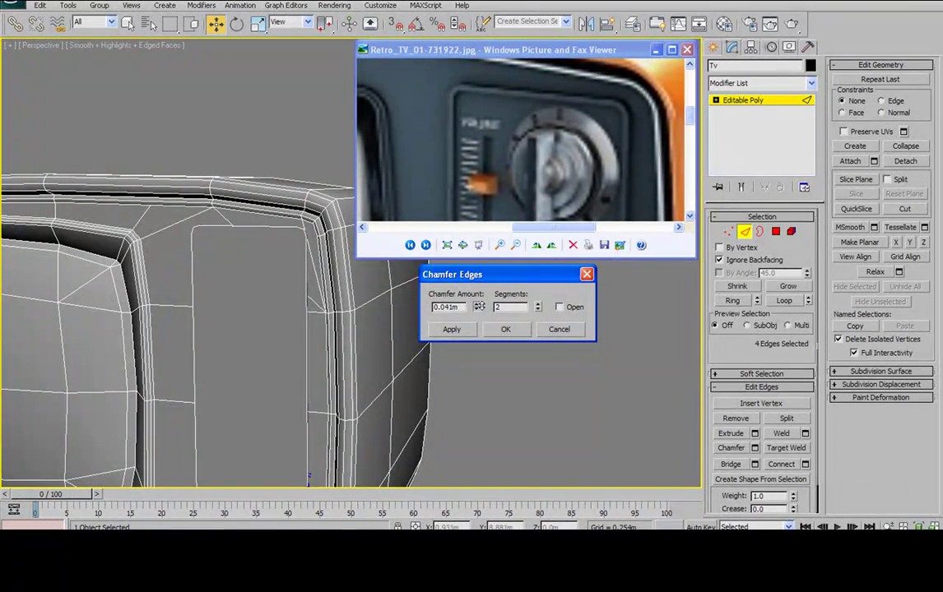
pyautogui.keyDown('alt'); pyautogui.moveTo(325, 299); pyautogui.dragTo(309, 231, button='middle'); pyautogui.keyUp('alt')
pyautogui.click(495, 329)
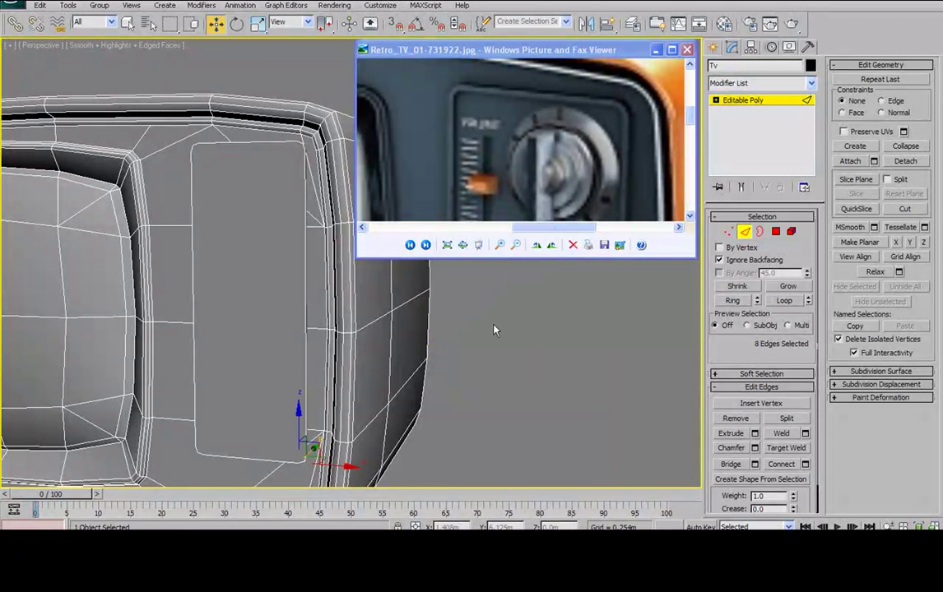
# Inset the front polygon of the control panel box by about 0.025 m as a group
pyautogui.click(776, 232)
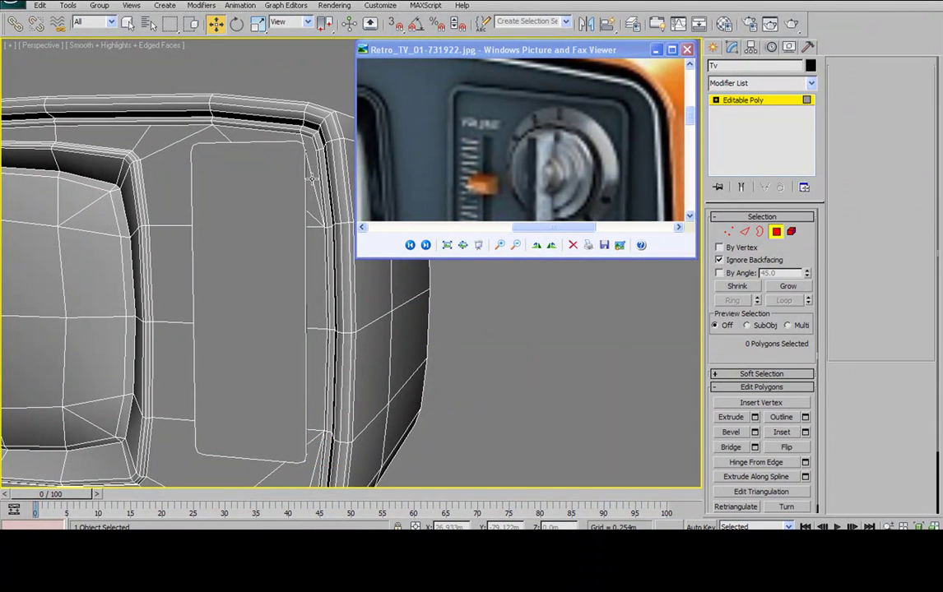
pyautogui.click(263, 177)
pyautogui.click(805, 432)
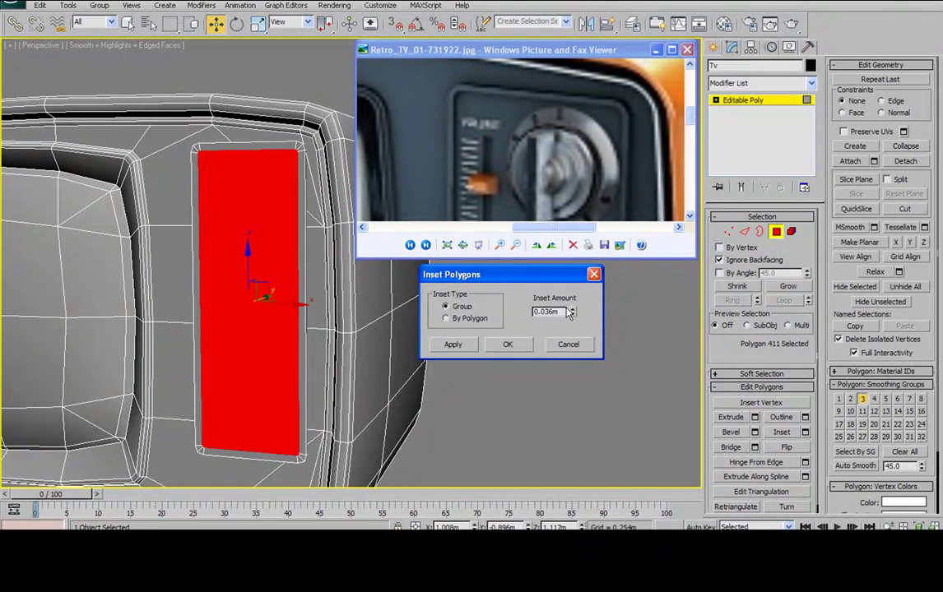
pyautogui.moveTo(574, 313); pyautogui.dragTo(573, 319)
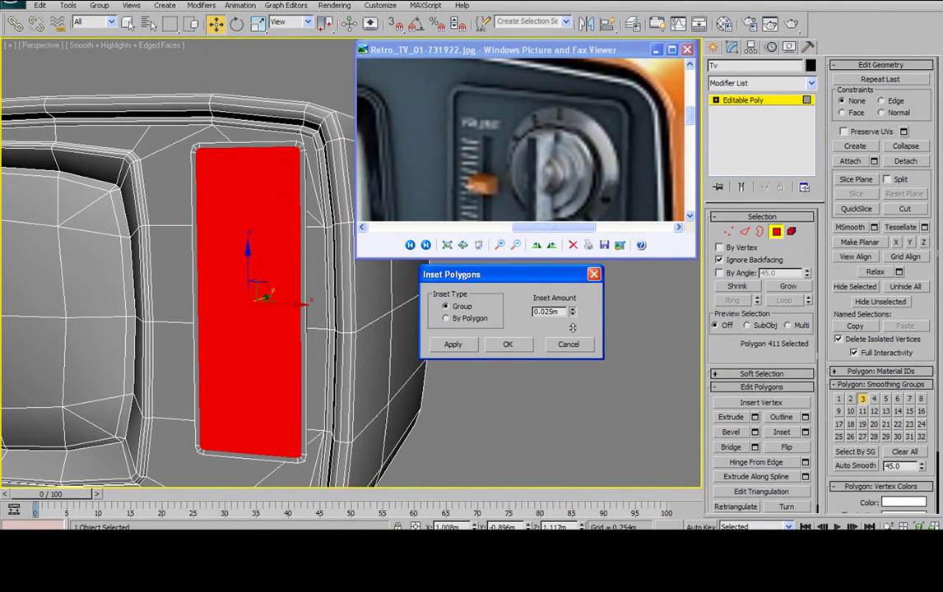
pyautogui.click(507, 344)
# Extrude the inset panel polygon inwards with a height of about -0.011 m to recess it
pyautogui.keyDown('alt'); pyautogui.moveTo(230, 217); pyautogui.dragTo(202, 214, button='middle'); pyautogui.keyUp('alt')
pyautogui.click(755, 418)
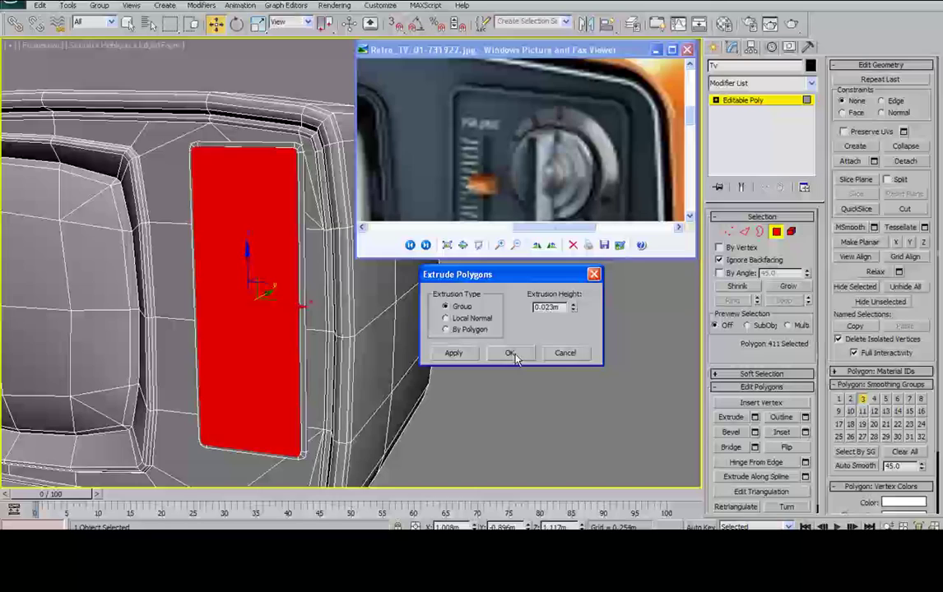
pyautogui.moveTo(574, 320); pyautogui.dragTo(550, 384)
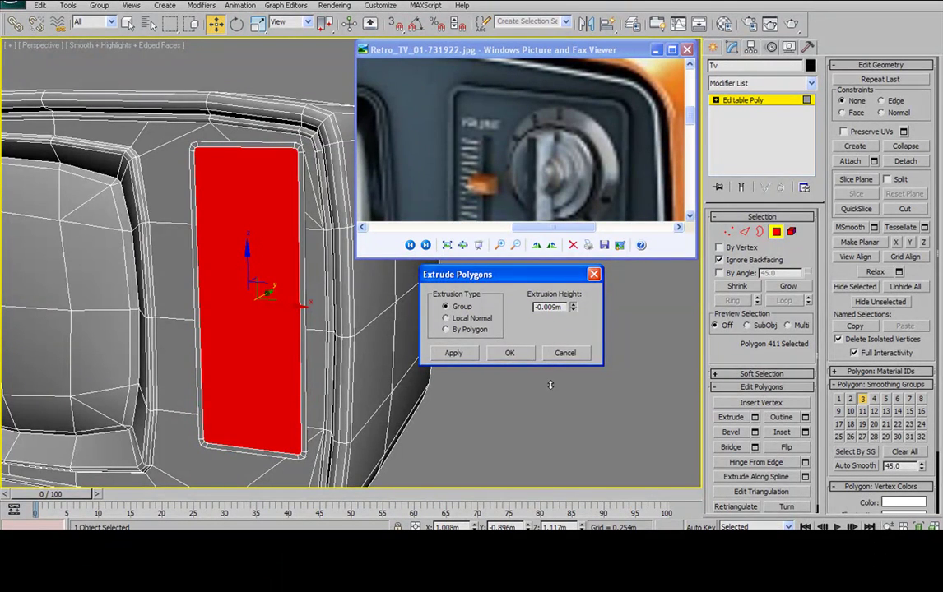
pyautogui.keyDown('alt'); pyautogui.moveTo(171, 130); pyautogui.dragTo(231, 177, button='middle'); pyautogui.keyUp('alt')
pyautogui.scroll(5, 212, 172)
pyautogui.scroll(-2, 213, 172)
pyautogui.moveTo(573, 308); pyautogui.dragTo(573, 286)
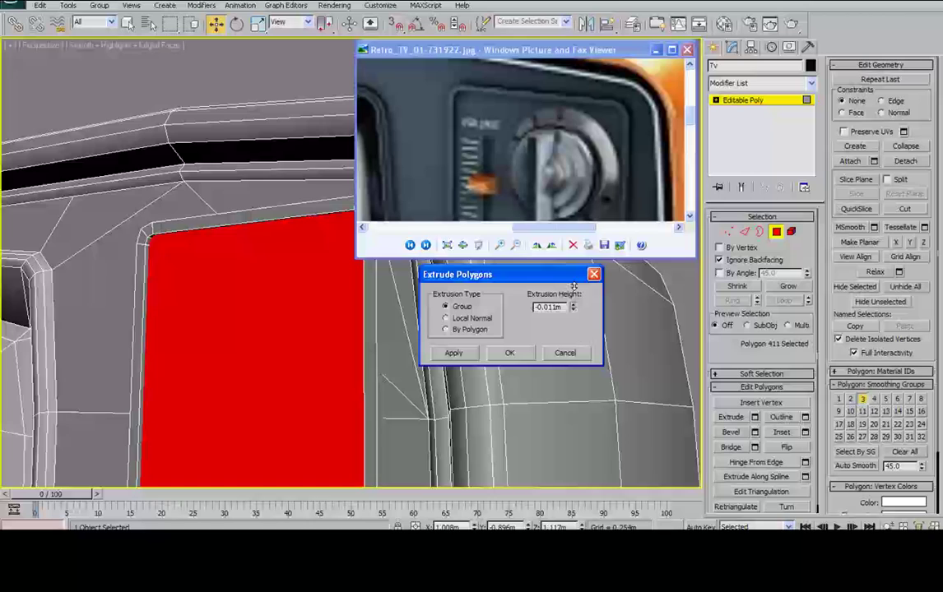
pyautogui.click(512, 353)
# Scale the recessed panel polygon down slightly in height and width to slant the recess walls
pyautogui.scroll(3, 261, 230)
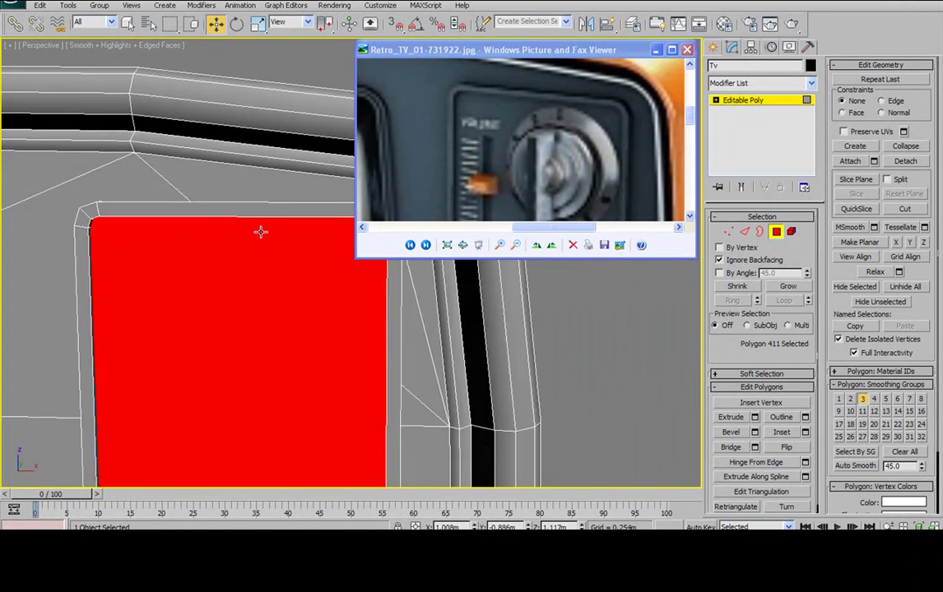
pyautogui.click(261, 27)
pyautogui.moveTo(212, 218); pyautogui.dragTo(219, 219, button='middle')
pyautogui.scroll(-5, 219, 239)
pyautogui.moveTo(216, 264); pyautogui.dragTo(209, 214, button='middle')
pyautogui.moveTo(296, 241); pyautogui.dragTo(223, 236, button='middle')
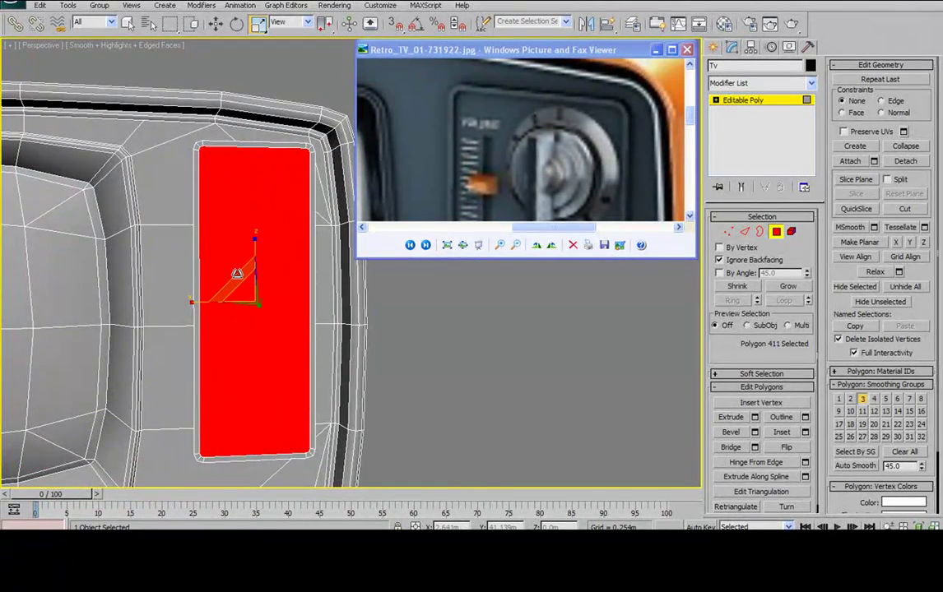
pyautogui.moveTo(242, 273); pyautogui.dragTo(258, 246)
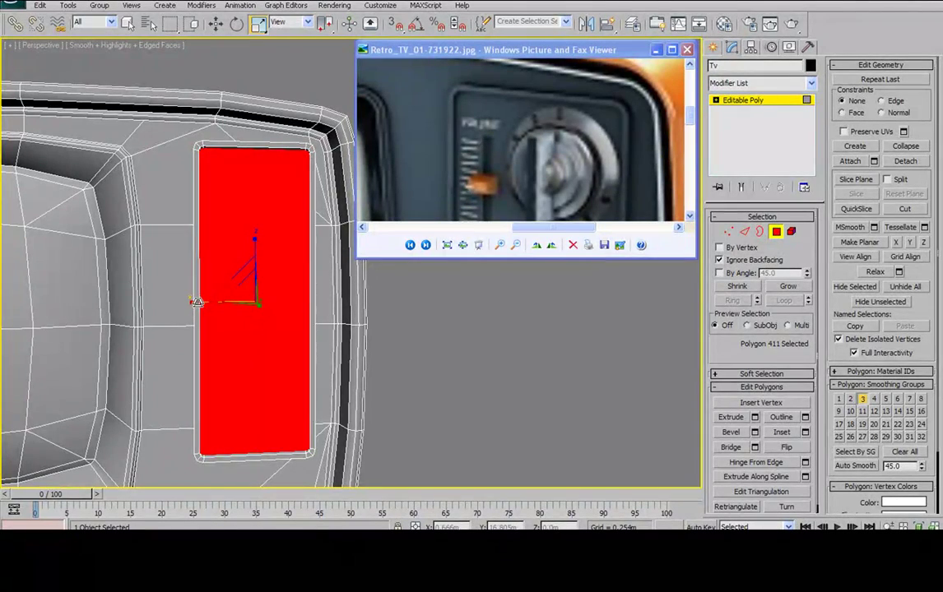
pyautogui.moveTo(199, 302); pyautogui.dragTo(197, 301)
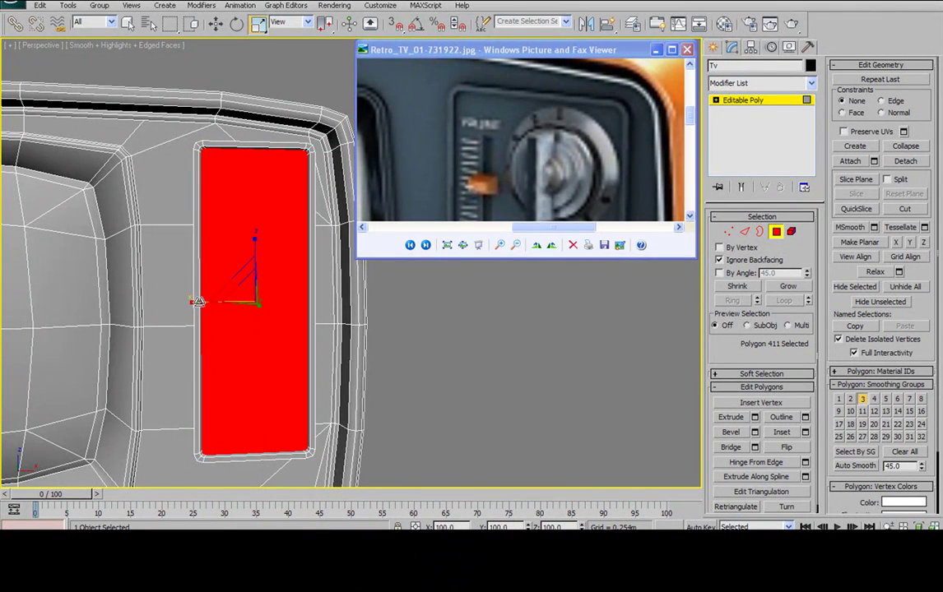
# Examine the recessed control panel and its shading from several angles with edged faces hidden
pyautogui.keyDown('alt'); pyautogui.moveTo(239, 251); pyautogui.dragTo(225, 190, button='middle'); pyautogui.keyUp('alt')
pyautogui.scroll(3, 208, 231)
pyautogui.scroll(-3, 207, 231)
pyautogui.scroll(-4, 249, 196)
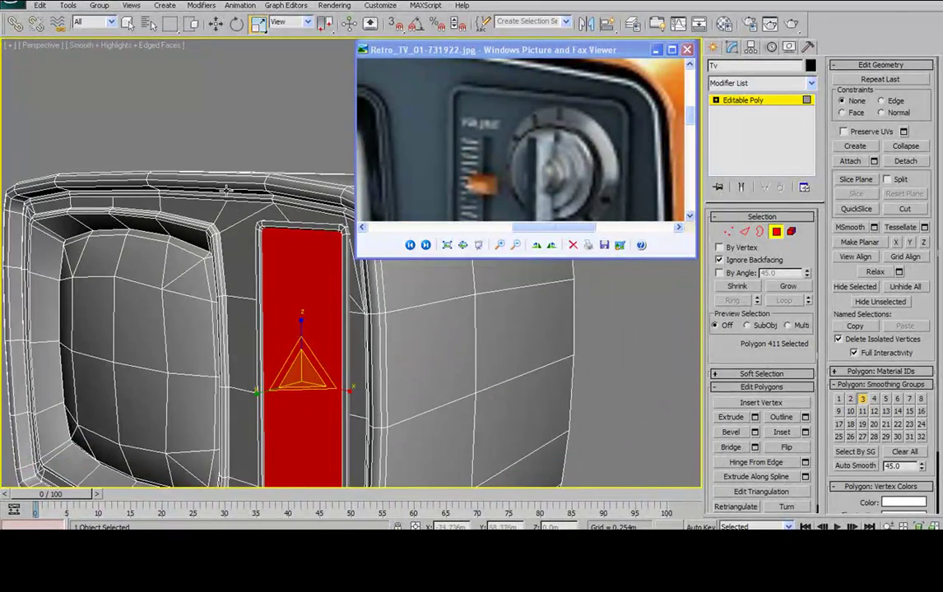
pyautogui.keyDown('alt'); pyautogui.moveTo(235, 225); pyautogui.dragTo(387, 206, button='middle'); pyautogui.keyUp('alt')
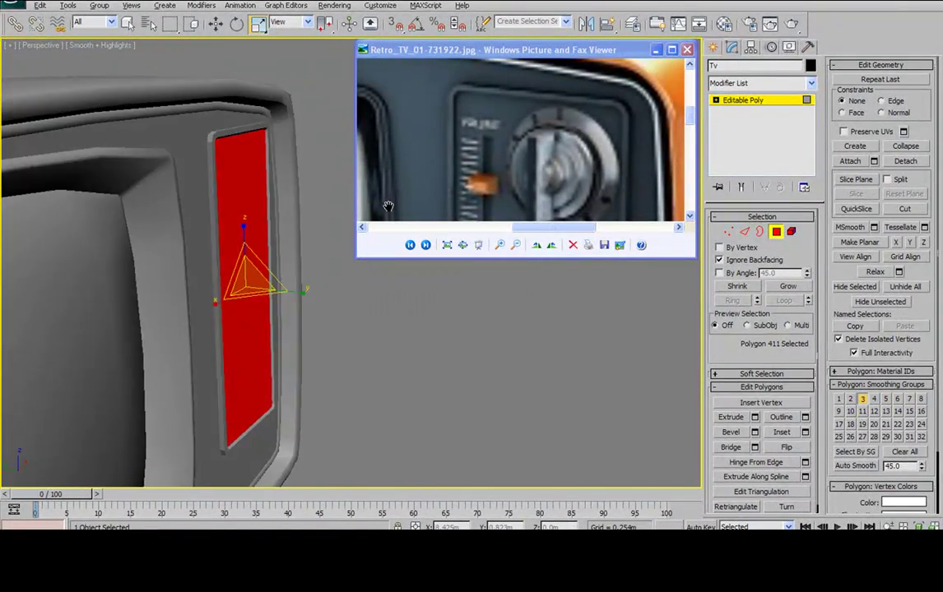
pyautogui.moveTo(281, 206)
pyautogui.keyDown('alt'); pyautogui.mouseDown(button='middle')
pyautogui.moveTo(257, 198)
pyautogui.moveTo(269, 208)
pyautogui.mouseUp(button='middle'); pyautogui.keyUp('alt')
pyautogui.scroll(4, 284, 206)
pyautogui.moveTo(281, 153); pyautogui.dragTo(327, 250, button='middle')
# Turn edged faces on, select the rim and wall polygons around the recess through an edge ring, and assign smoothing group 16
pyautogui.click(743, 233)
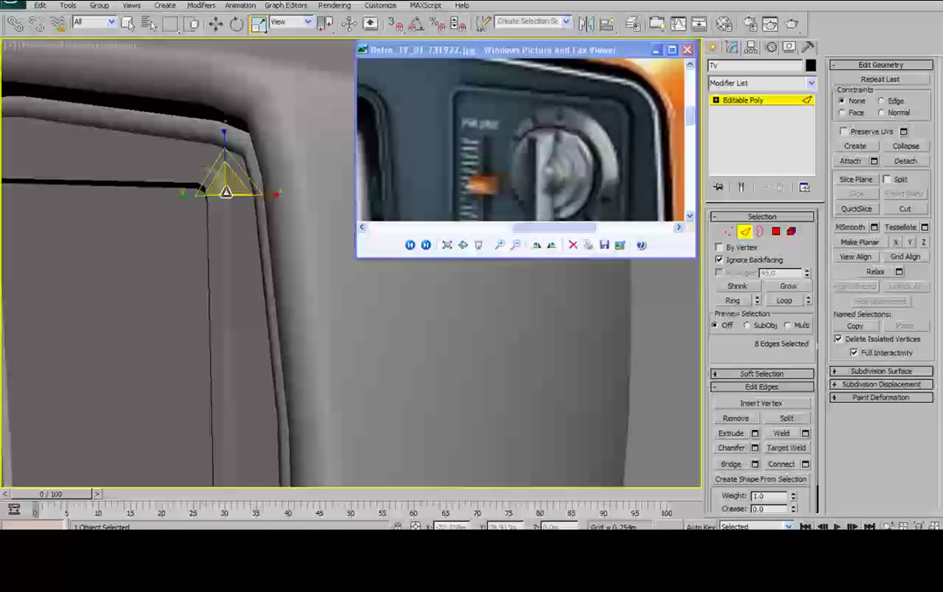
pyautogui.press('F4')
pyautogui.keyDown('alt'); pyautogui.moveTo(227, 208); pyautogui.dragTo(128, 217, button='middle'); pyautogui.keyUp('alt')
pyautogui.click(235, 191)
pyautogui.click(732, 301)
pyautogui.click(776, 233)
pyautogui.moveTo(226, 267)
pyautogui.keyDown('alt'); pyautogui.mouseDown(button='middle')
pyautogui.moveTo(328, 255)
pyautogui.moveTo(242, 269)
pyautogui.mouseUp(button='middle'); pyautogui.keyUp('alt')
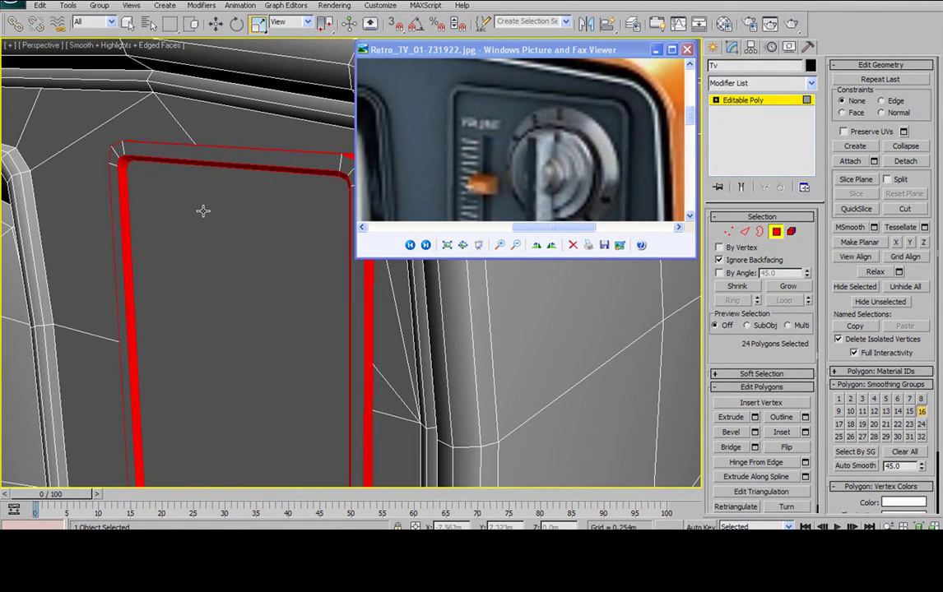
# Deselect the rim polygons and hide the edged faces to check the smoothed panel
pyautogui.scroll(-3, 202, 209)
pyautogui.keyDown('alt'); pyautogui.moveTo(245, 213); pyautogui.dragTo(261, 100, button='middle'); pyautogui.keyUp('alt')
pyautogui.click(261, 101)
pyautogui.moveTo(246, 263); pyautogui.dragTo(272, 222, button='middle')
pyautogui.press('F4')
# Zoom out the reference photo and compare the layout of its knobs and grille with the modelled control panel
pyautogui.click(445, 172)
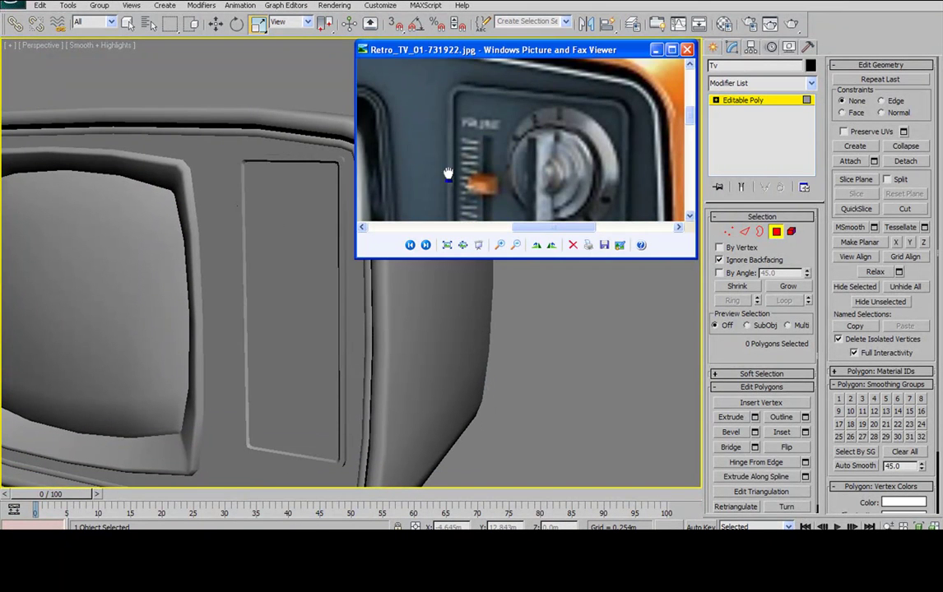
pyautogui.keyDown('ctrl'); pyautogui.scroll(-4, 448, 178); pyautogui.keyUp('ctrl')
pyautogui.scroll(-3, 508, 174)
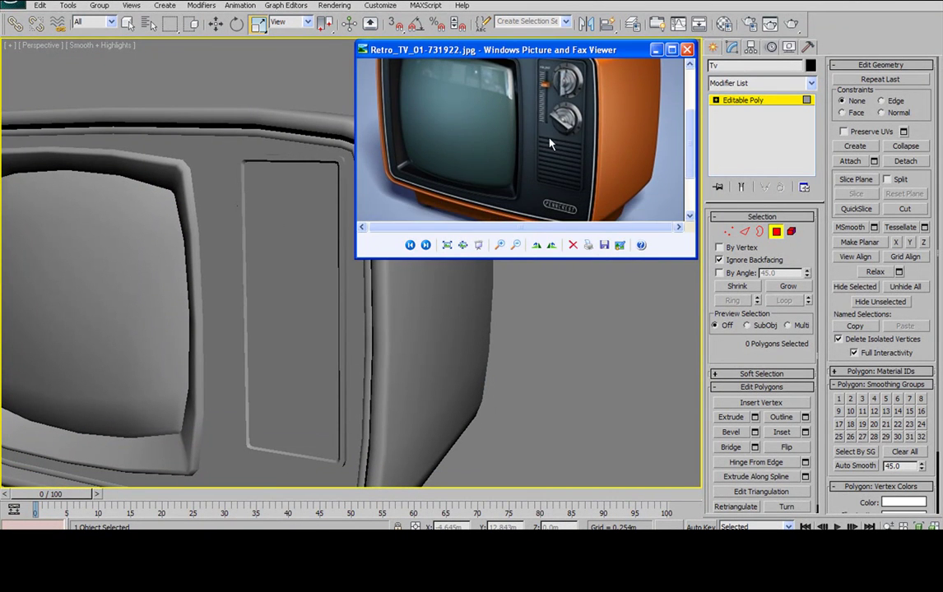
pyautogui.keyDown('ctrl'); pyautogui.scroll(2, 541, 144); pyautogui.keyUp('ctrl')
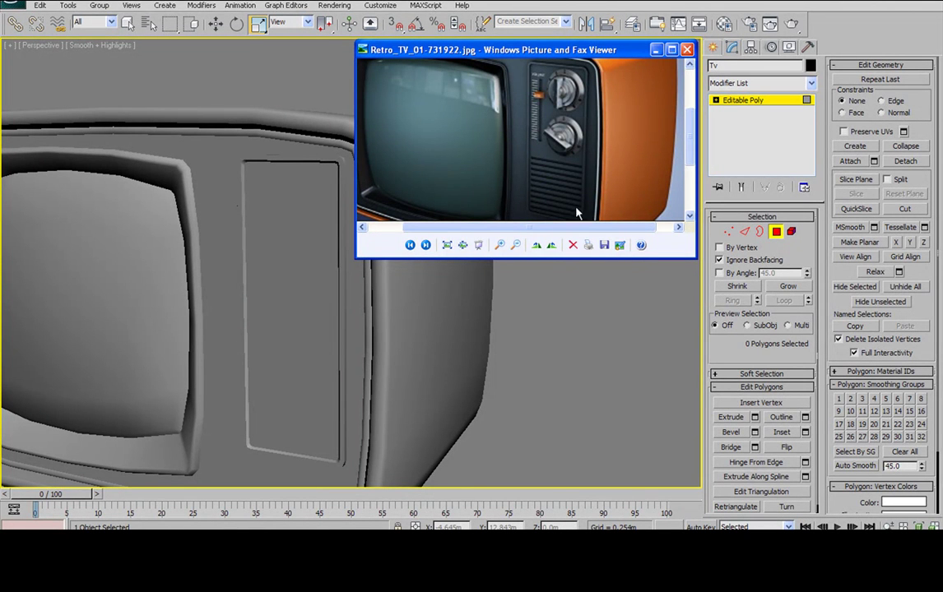
pyautogui.moveTo(552, 212)
pyautogui.mouseDown()
pyautogui.moveTo(552, 174)
pyautogui.moveTo(550, 198)
pyautogui.mouseUp()
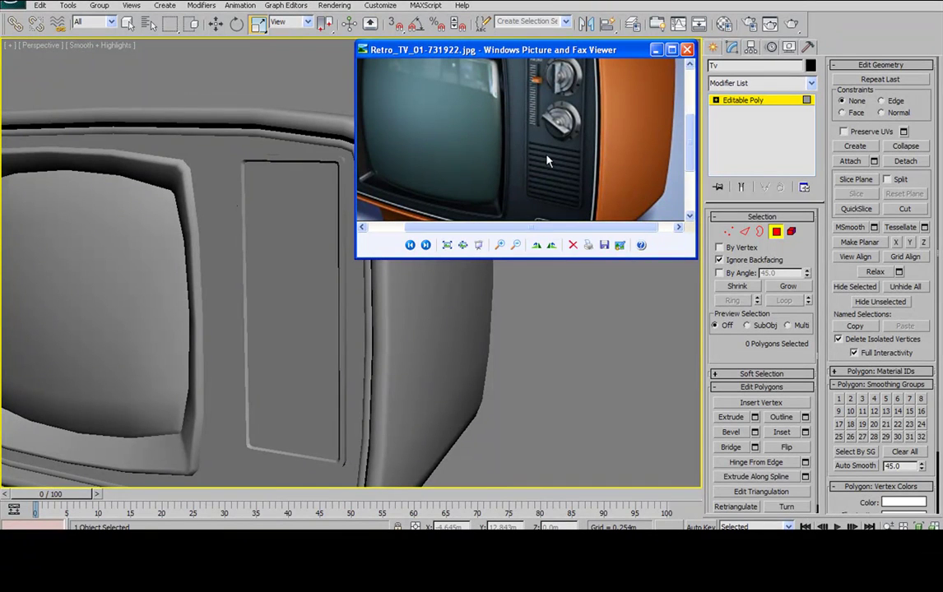
pyautogui.keyDown('alt'); pyautogui.moveTo(273, 268); pyautogui.dragTo(271, 197, button='middle'); pyautogui.keyUp('alt')
pyautogui.scroll(-3, 417, 148)
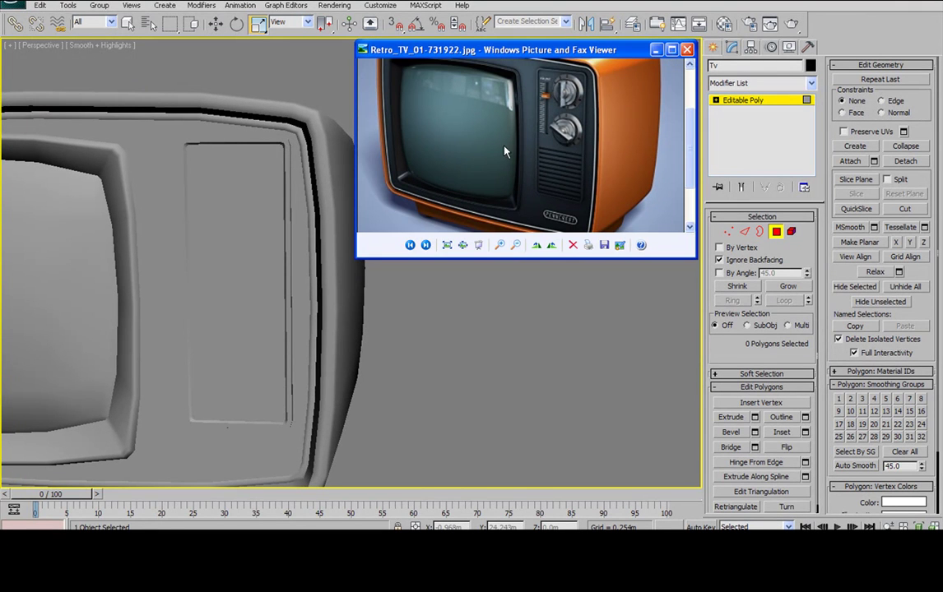
pyautogui.moveTo(302, 236); pyautogui.dragTo(294, 234, button='middle')
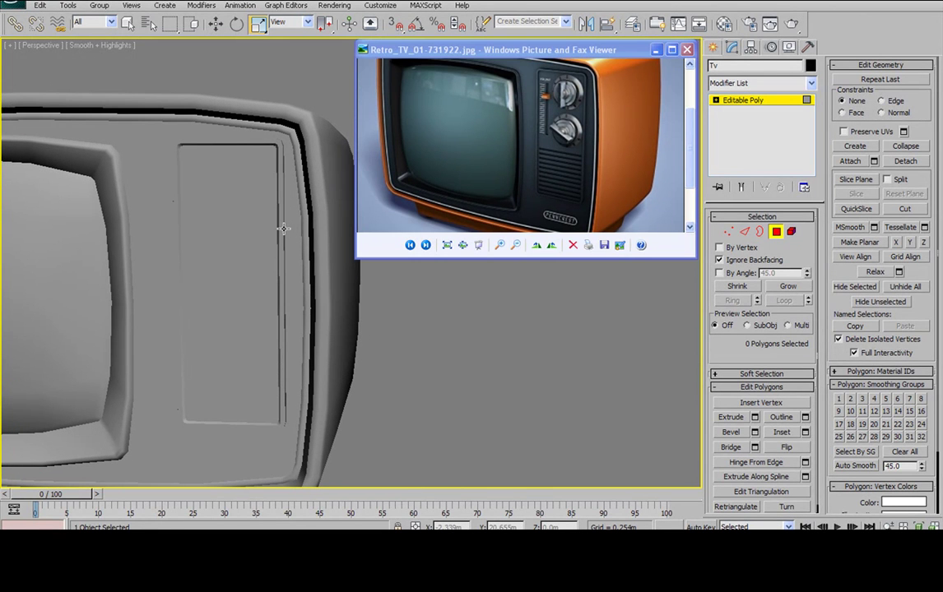
# Turn edged faces back on and select the eight long vertical edges along both sides of the control panel
pyautogui.press('F4')
pyautogui.moveTo(246, 293)
pyautogui.keyDown('alt'); pyautogui.mouseDown(button='middle')
pyautogui.moveTo(259, 306)
pyautogui.moveTo(245, 306)
pyautogui.mouseUp(button='middle'); pyautogui.keyUp('alt')
pyautogui.click(744, 231)
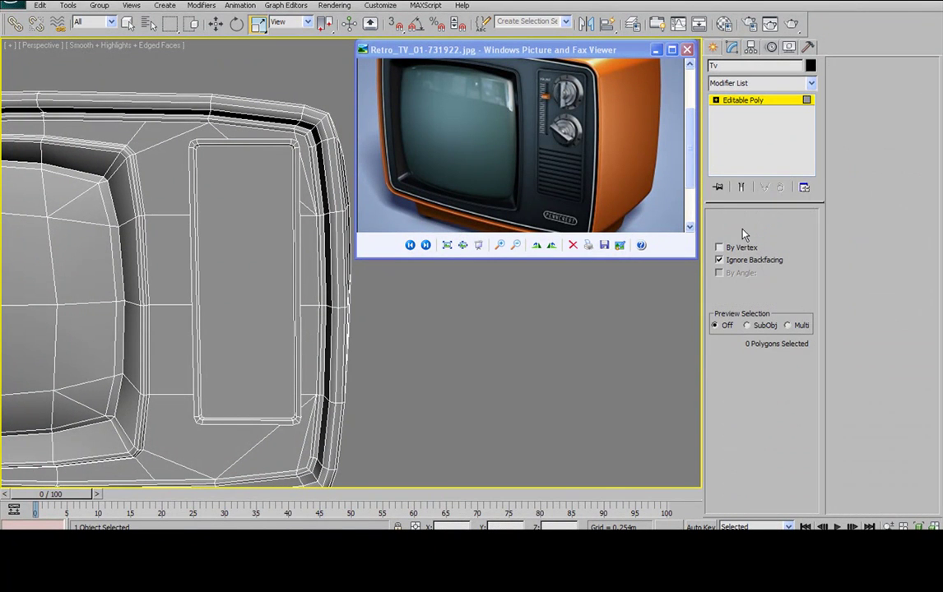
pyautogui.click(295, 328)
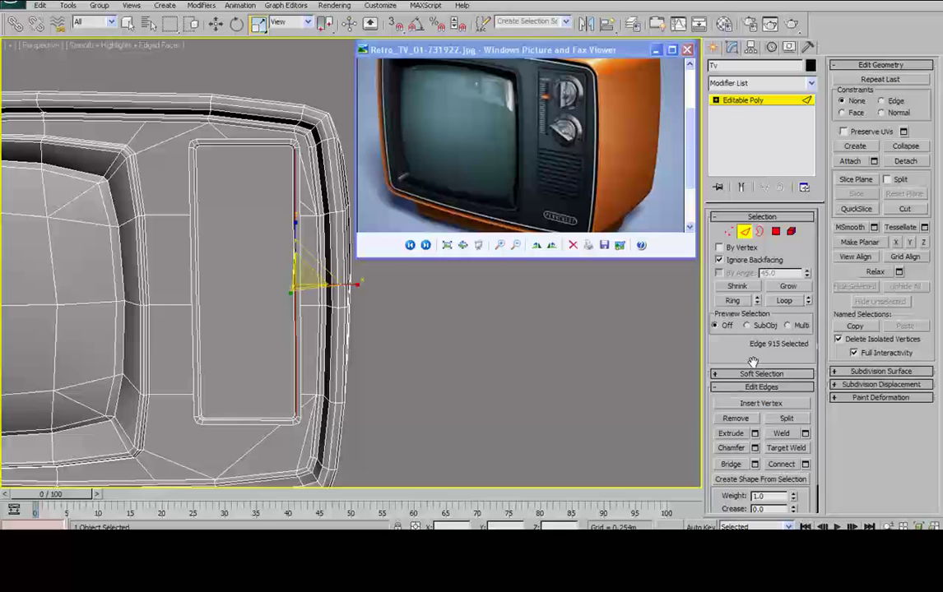
pyautogui.click(745, 301)
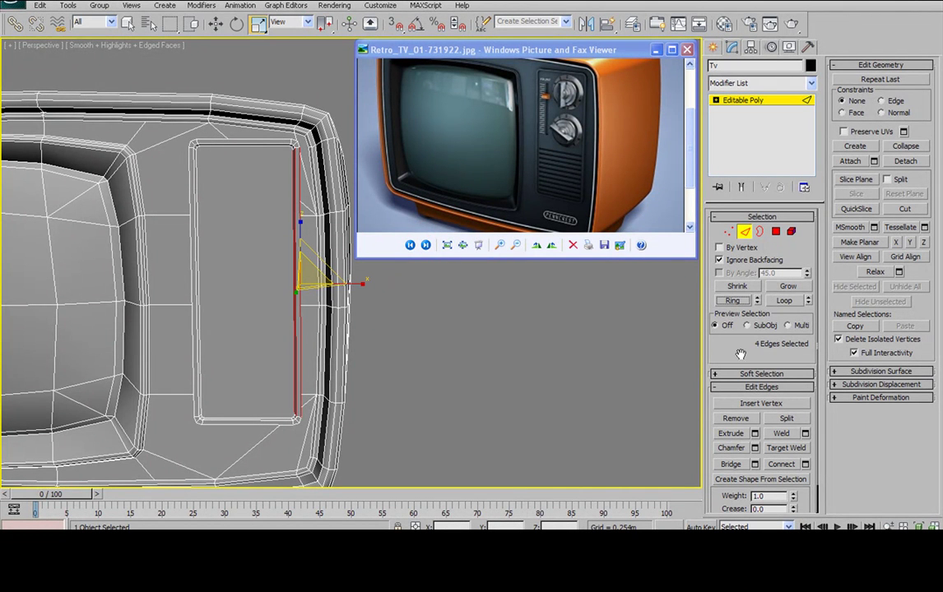
pyautogui.keyDown('ctrl'); pyautogui.click(198, 320); pyautogui.keyUp('ctrl')
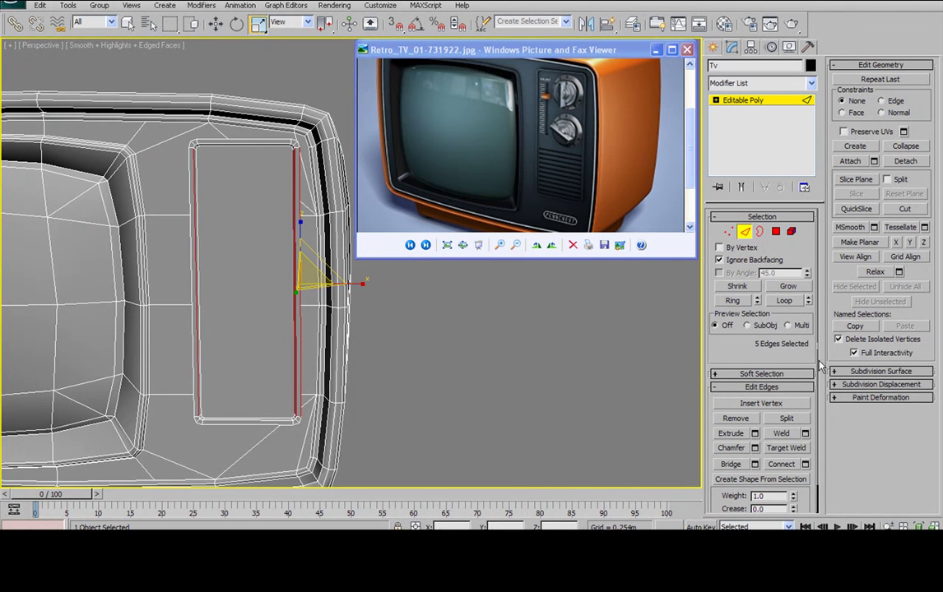
pyautogui.click(740, 302)
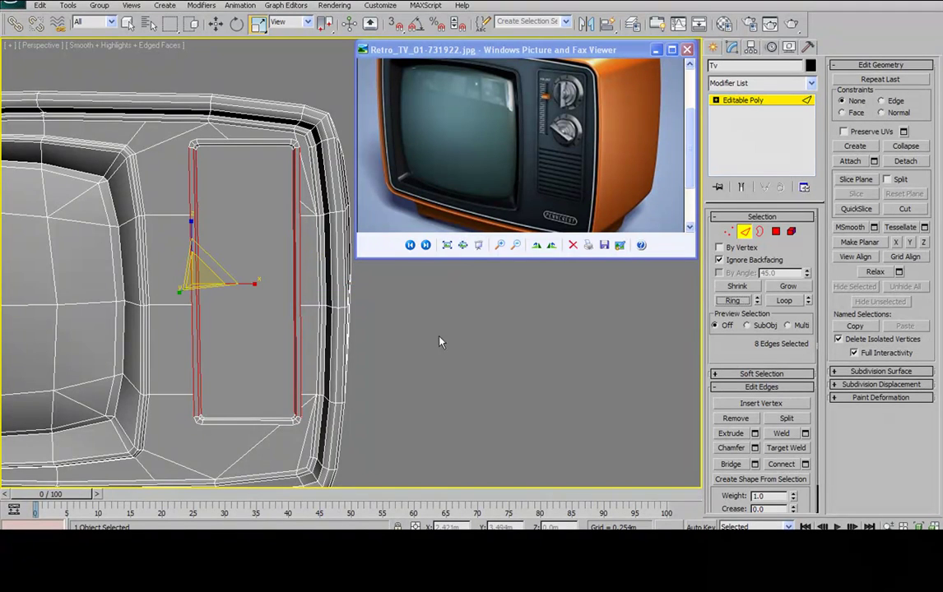
# Connect the selected vertical edges with 1 segment, pinch 0 and slide 0, and select the new line's vertices with the Edge constraint
pyautogui.click(805, 464)
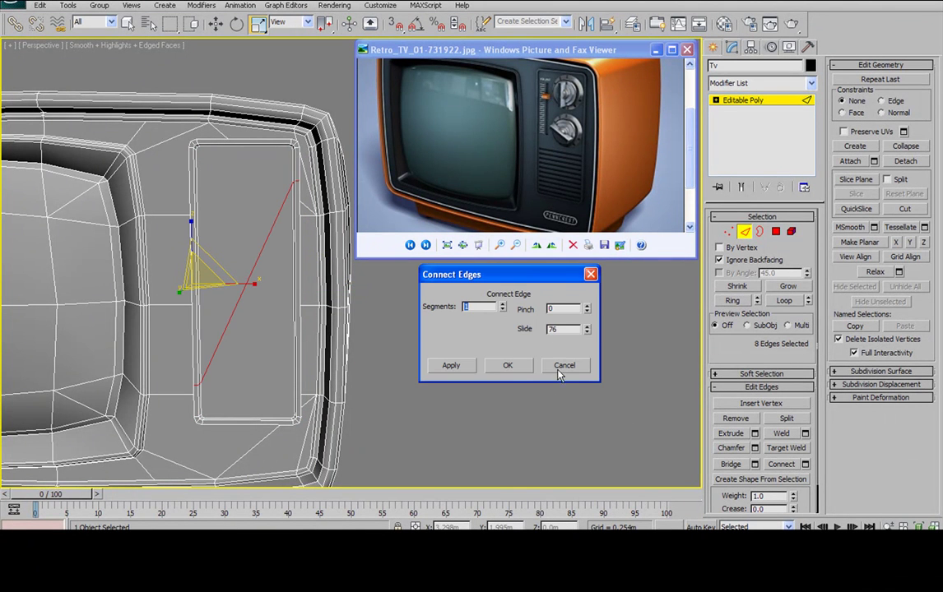
pyautogui.rightClick(587, 330)
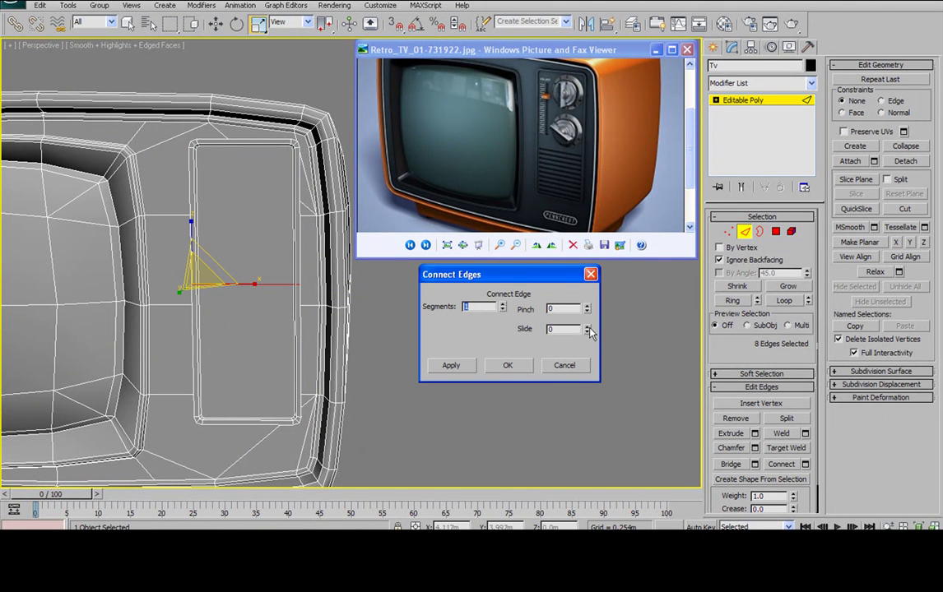
pyautogui.click(509, 367)
pyautogui.click(736, 235)
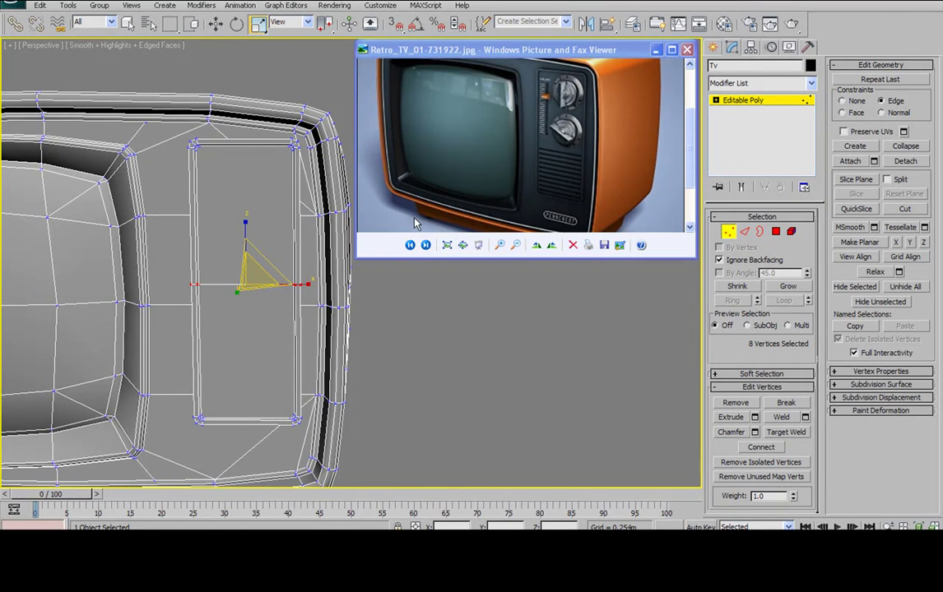
# Slide the new horizontal line's vertices down the control panel's side edges until it is level with the cabinet front's middle edge row
pyautogui.press('w')
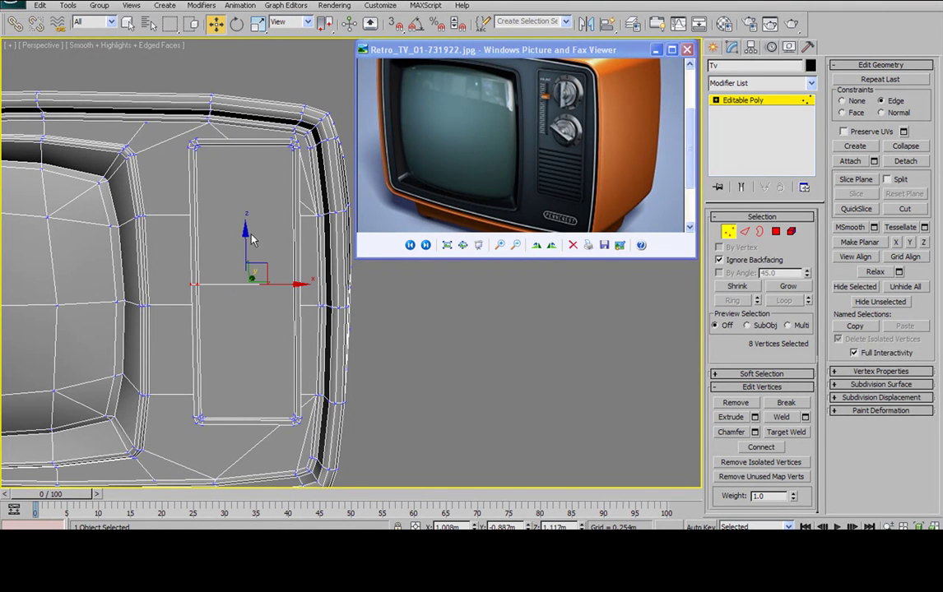
pyautogui.moveTo(245, 232); pyautogui.dragTo(245, 259)
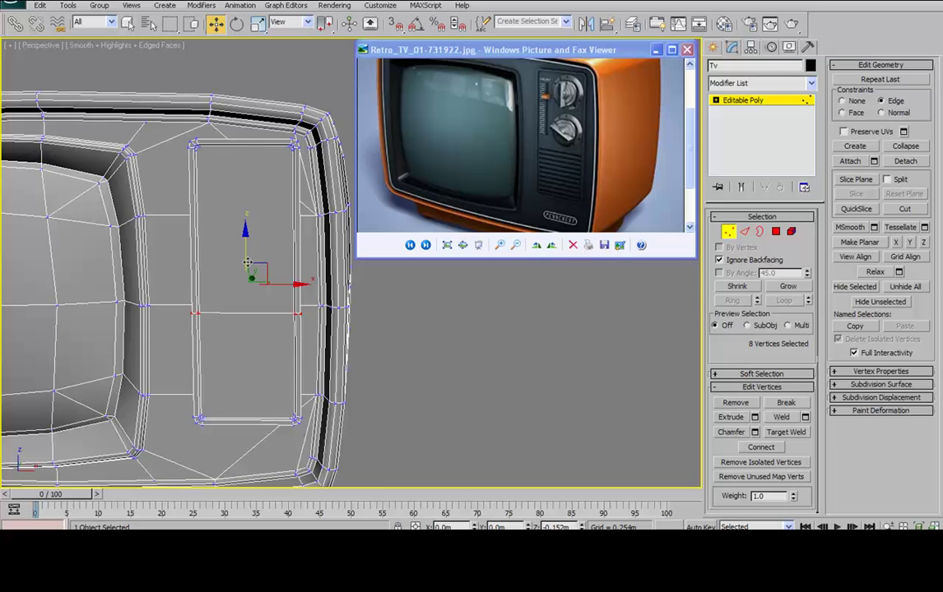
pyautogui.moveTo(251, 261); pyautogui.dragTo(251, 255)
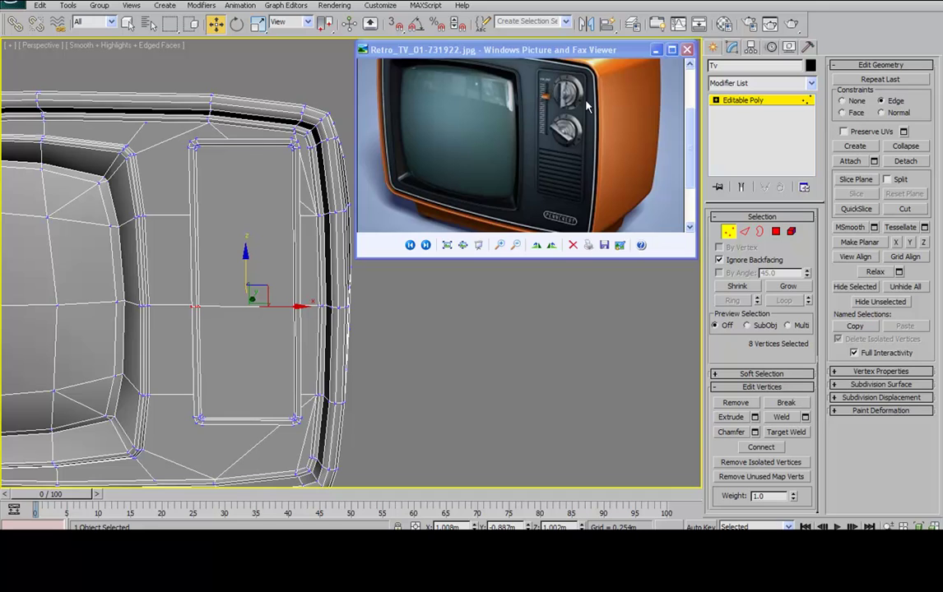
# Connect the two pairs of inner corner vertices across the bottom of the control panel recess
pyautogui.click(579, 89)
pyautogui.scroll(1, 578, 92)
pyautogui.moveTo(237, 185); pyautogui.dragTo(247, 224, button='middle')
pyautogui.moveTo(211, 283); pyautogui.dragTo(254, 142, button='middle')
pyautogui.scroll(2, 210, 301)
pyautogui.scroll(1, 234, 305)
pyautogui.scroll(-1, 247, 293)
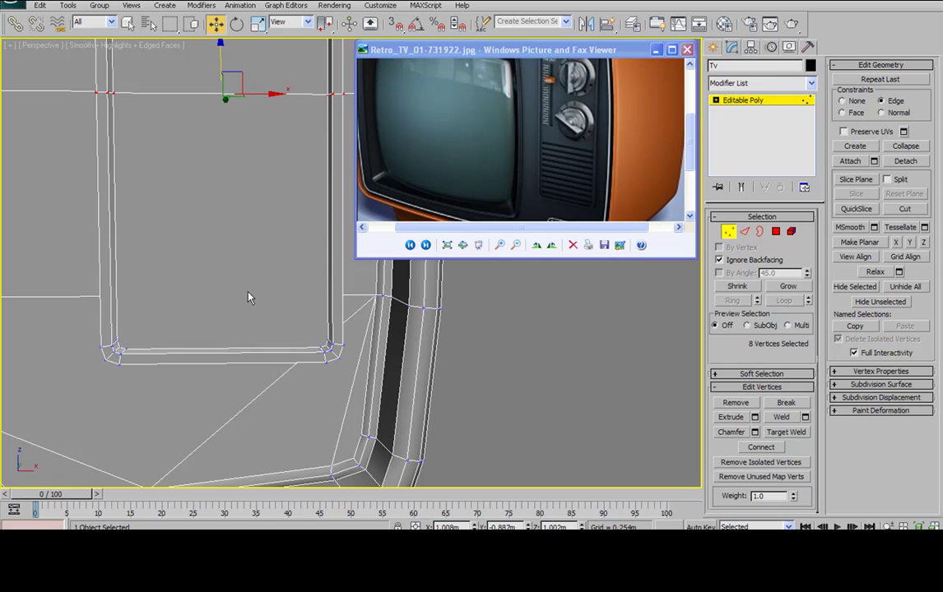
pyautogui.click(117, 338)
pyautogui.keyDown('ctrl'); pyautogui.click(326, 341); pyautogui.keyUp('ctrl')
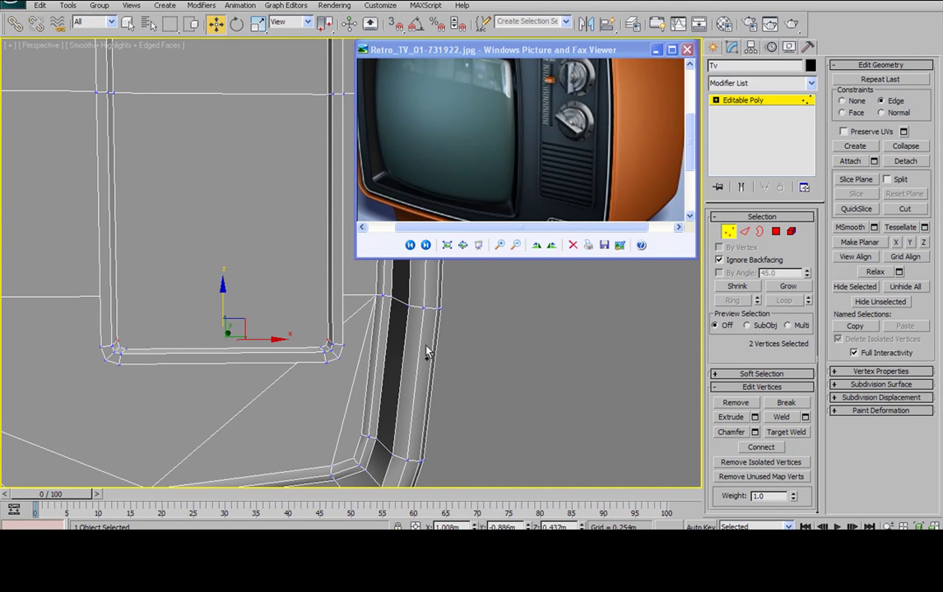
pyautogui.click(761, 446)
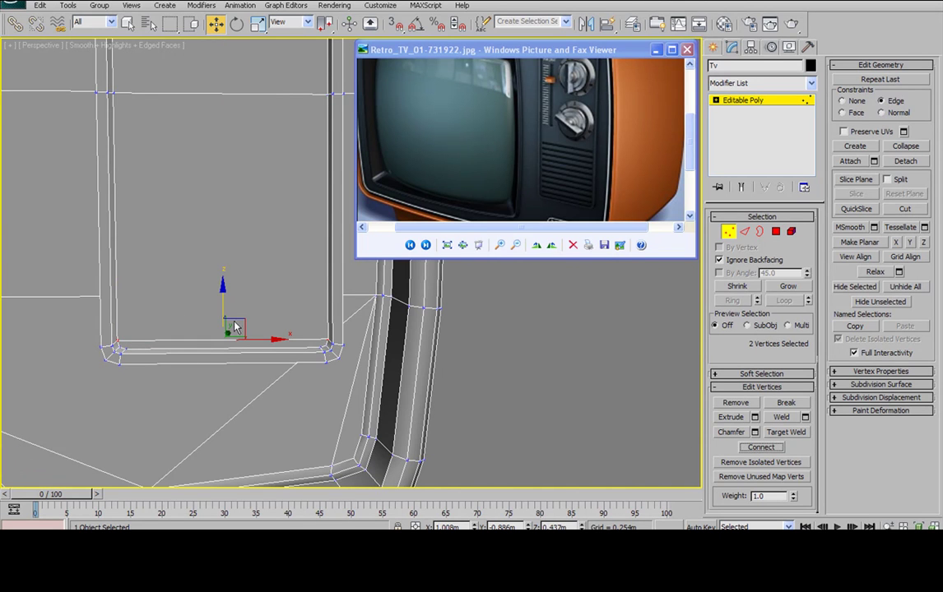
pyautogui.click(118, 349)
pyautogui.keyDown('ctrl'); pyautogui.click(326, 346); pyautogui.keyUp('ctrl')
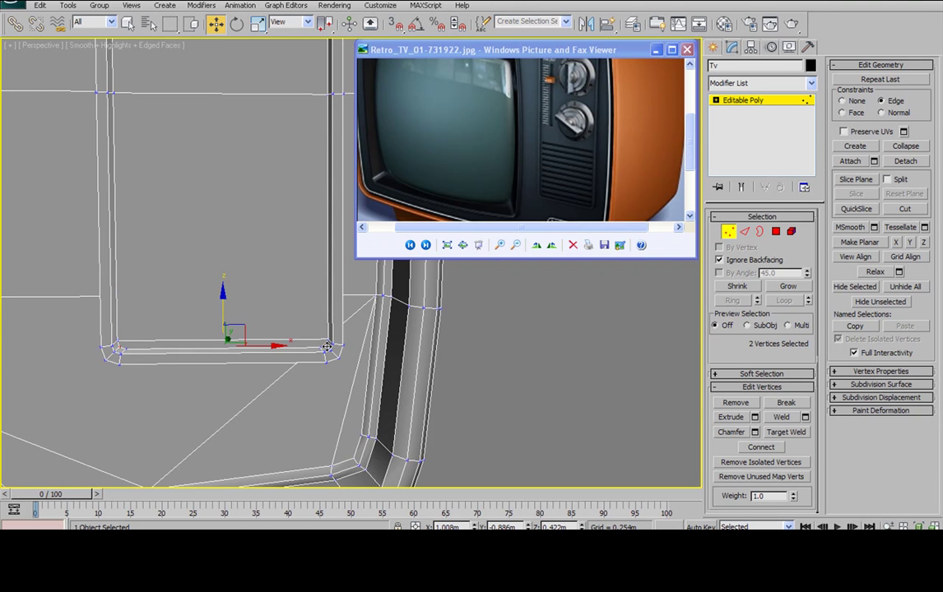
pyautogui.click(765, 448)
# Connect the two pairs of inner corner vertices across the top of the control panel recess
pyautogui.moveTo(234, 46); pyautogui.dragTo(202, 151, button='middle')
pyautogui.click(253, 186)
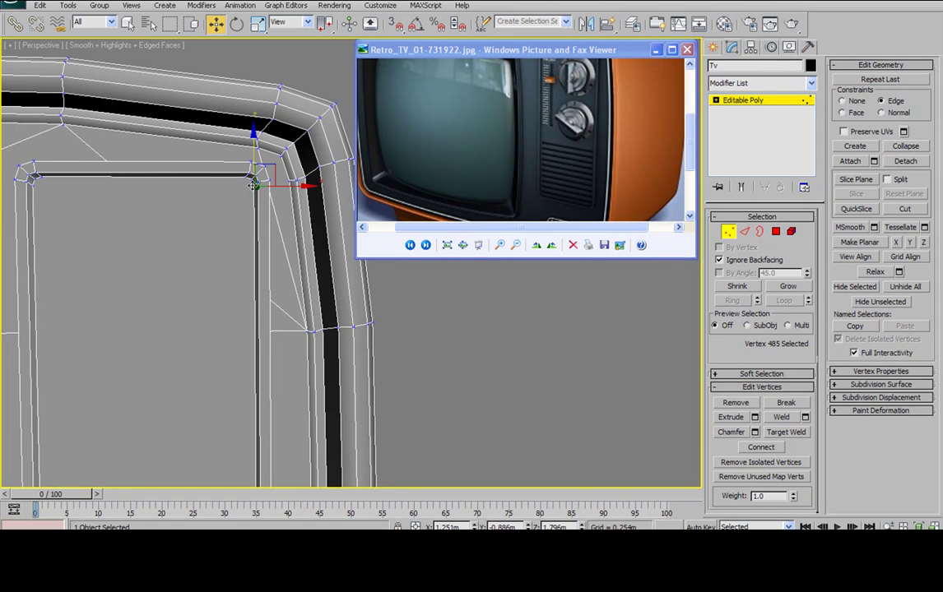
pyautogui.keyDown('ctrl'); pyautogui.click(33, 182); pyautogui.keyUp('ctrl')
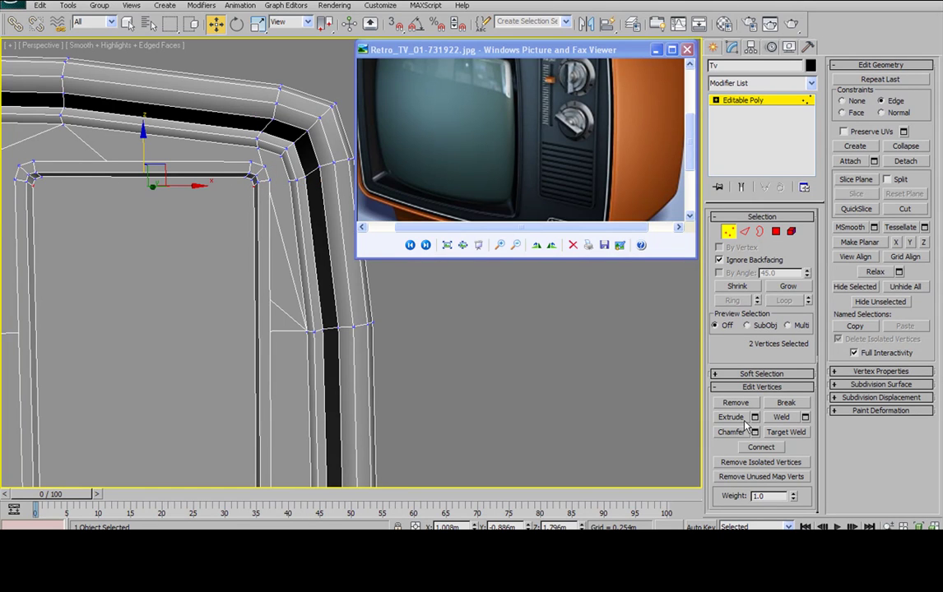
pyautogui.click(757, 448)
pyautogui.click(33, 177)
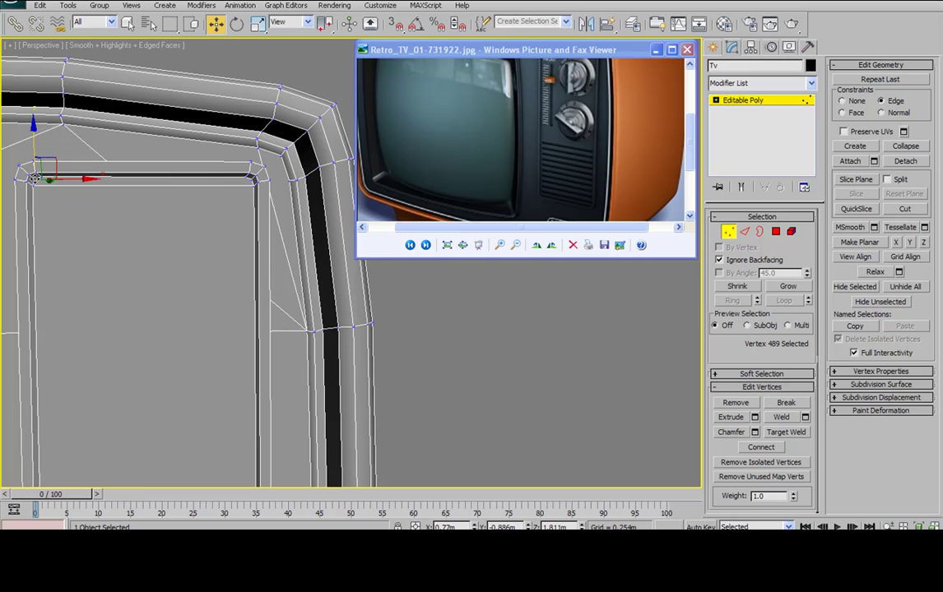
pyautogui.keyDown('ctrl'); pyautogui.click(253, 178); pyautogui.keyUp('ctrl')
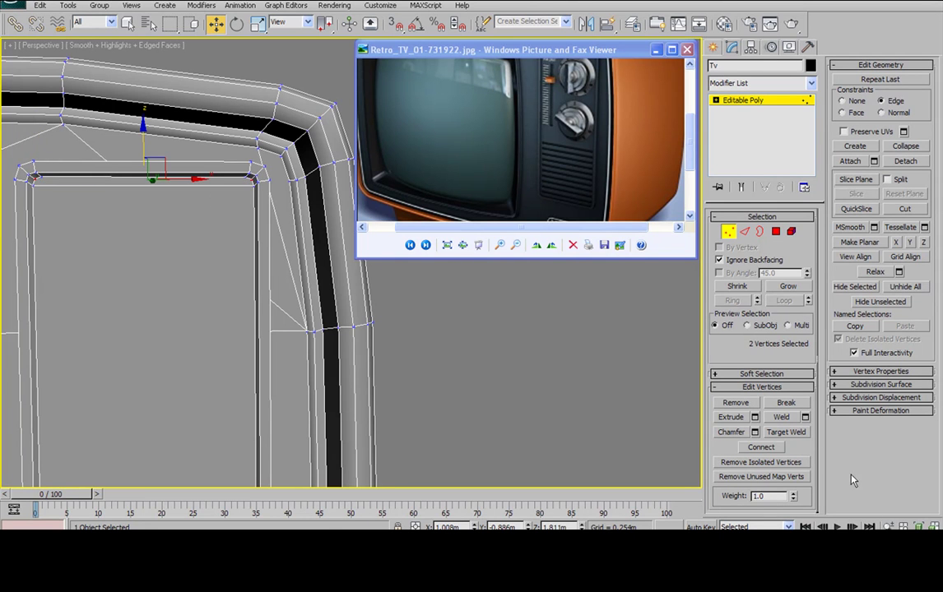
pyautogui.click(770, 449)
# Hide the edged faces to check the panel's shading and examine the volume slider and knobs in the reference photo
pyautogui.scroll(-6, 180, 178)
pyautogui.keyDown('alt'); pyautogui.moveTo(221, 162); pyautogui.dragTo(237, 189, button='middle'); pyautogui.keyUp('alt')
pyautogui.press('F4')
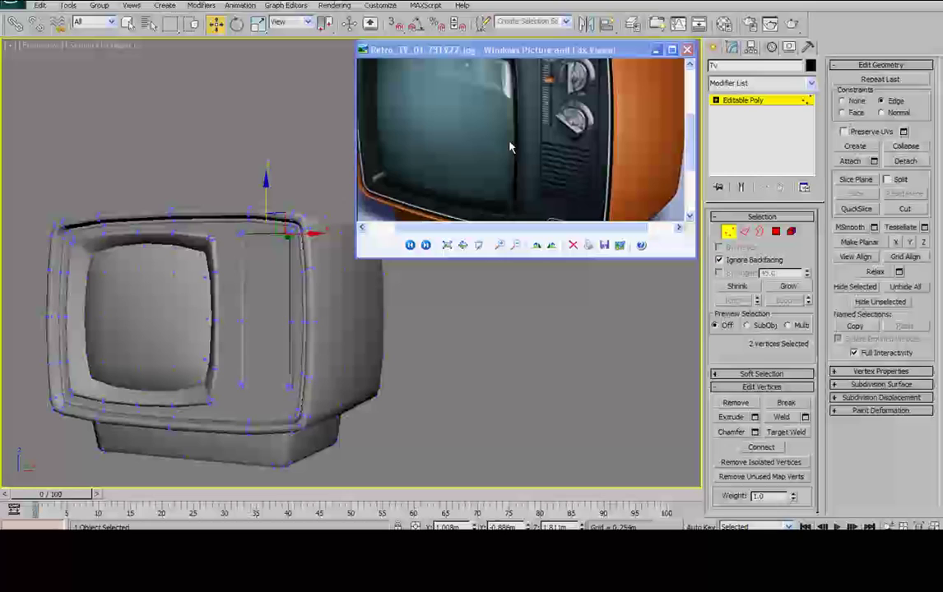
pyautogui.moveTo(474, 136); pyautogui.dragTo(467, 157)
pyautogui.scroll(1, 491, 148)
pyautogui.moveTo(535, 129); pyautogui.dragTo(519, 162)
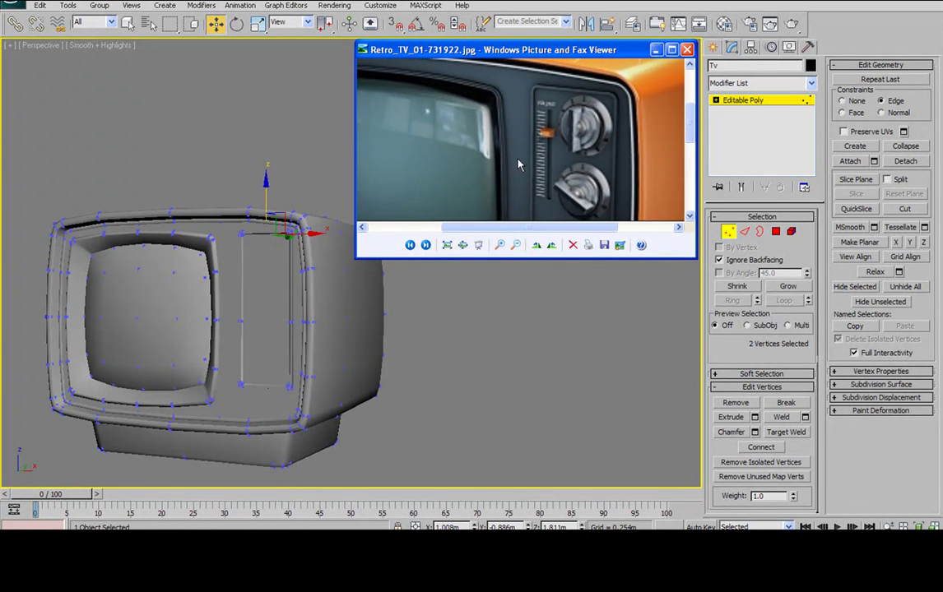
pyautogui.scroll(2, 525, 156)
pyautogui.moveTo(564, 140); pyautogui.dragTo(591, 108)
pyautogui.moveTo(286, 208)
pyautogui.keyDown('alt'); pyautogui.mouseDown(button='middle')
pyautogui.moveTo(299, 204)
pyautogui.moveTo(284, 216)
pyautogui.mouseUp(button='middle'); pyautogui.keyUp('alt')
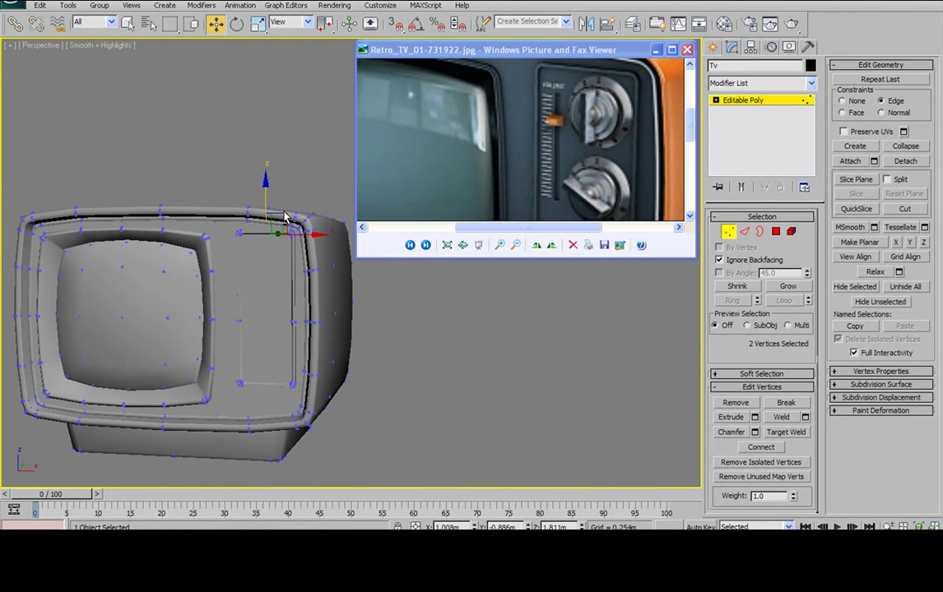
# Turn edged faces back on and inset the control panel's upper polygon by 0.024 m as a group
pyautogui.scroll(5, 272, 241)
pyautogui.press('F4')
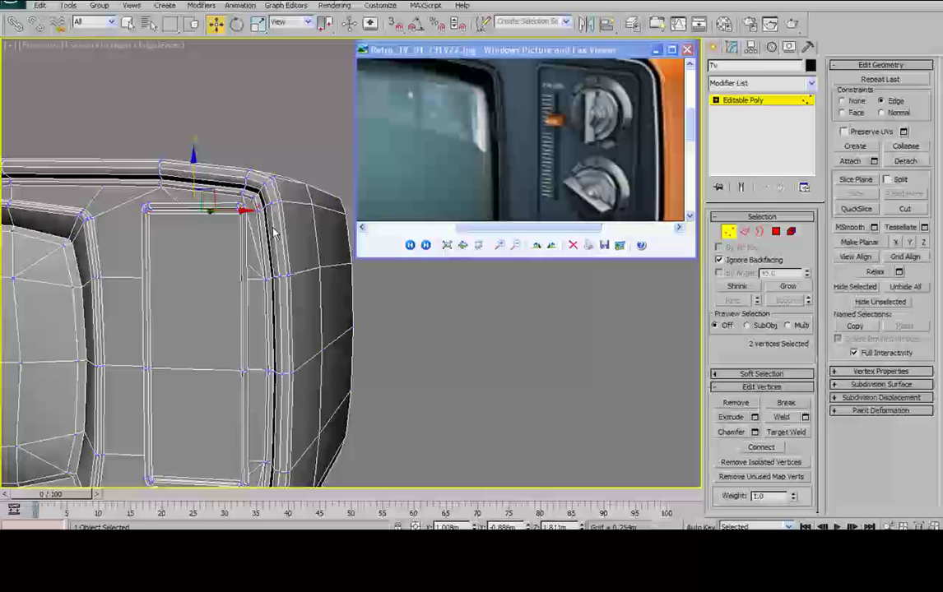
pyautogui.keyDown('alt'); pyautogui.moveTo(227, 224); pyautogui.dragTo(245, 215, button='middle'); pyautogui.keyUp('alt')
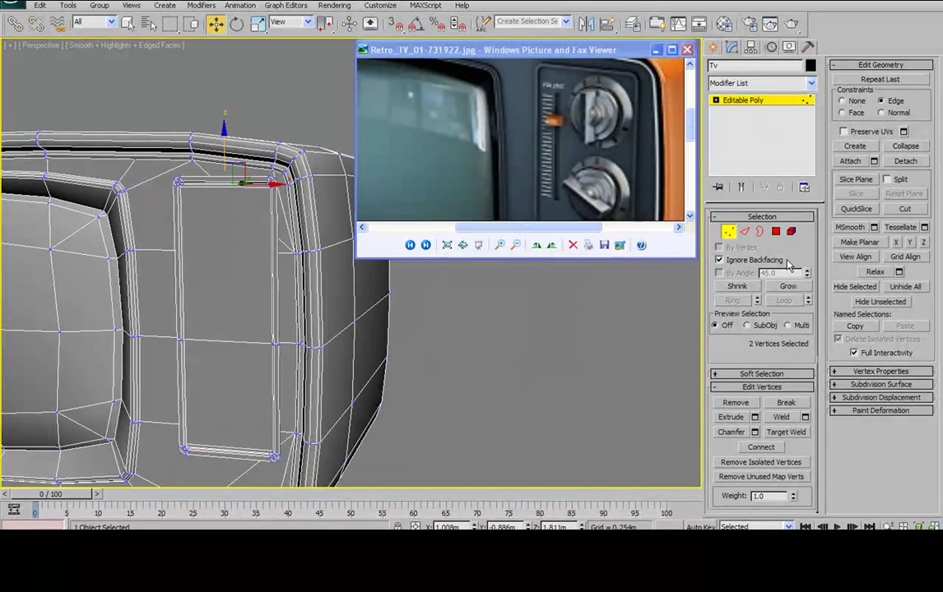
pyautogui.click(776, 233)
pyautogui.click(204, 211)
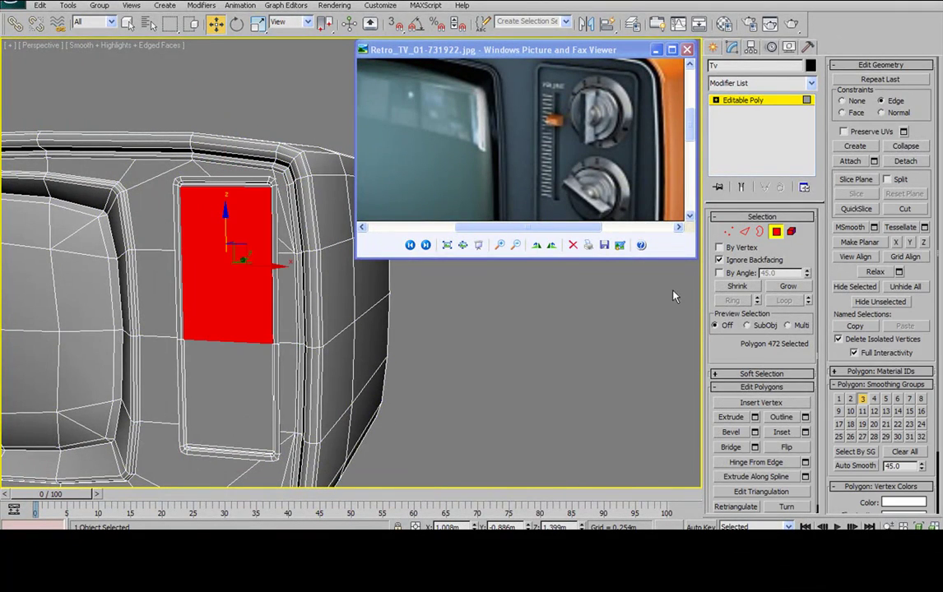
pyautogui.click(804, 432)
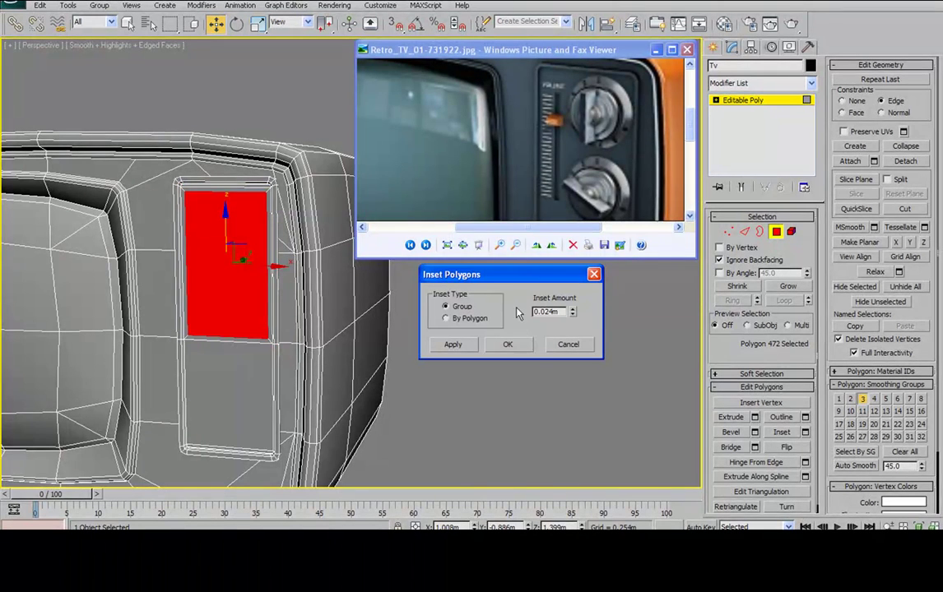
pyautogui.click(510, 344)
# Scale the inset polygon to about 7% of its width and shorten it slightly to form a narrow vertical slider strip
pyautogui.press('r')
pyautogui.moveTo(285, 267); pyautogui.dragTo(264, 309)
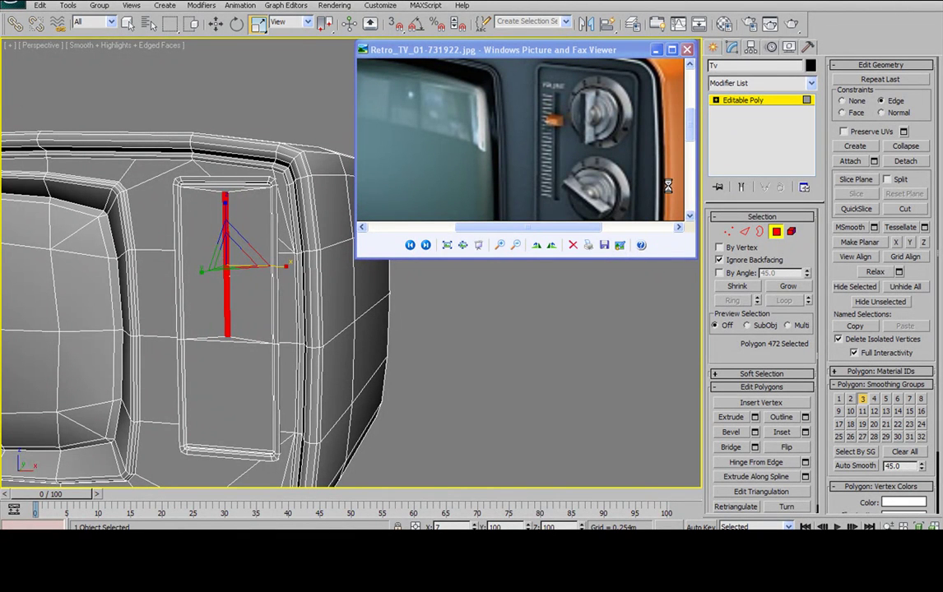
pyautogui.moveTo(199, 185); pyautogui.dragTo(216, 215)
# Set the constraint to None and move the narrow strip toward the panel's screen-side edge, matching the volume slider in the photo
pyautogui.click(216, 28)
pyautogui.moveTo(244, 249); pyautogui.dragTo(212, 250)
pyautogui.hotkey('ctrl', 'z')
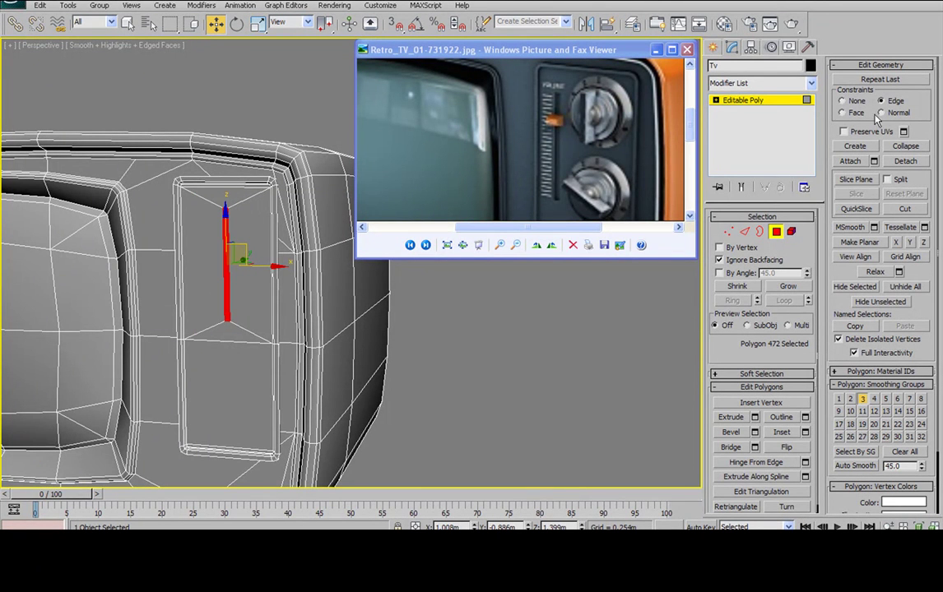
pyautogui.moveTo(285, 287); pyautogui.dragTo(256, 301, button='middle')
pyautogui.scroll(4, 242, 301)
pyautogui.moveTo(210, 299); pyautogui.dragTo(250, 229, button='middle')
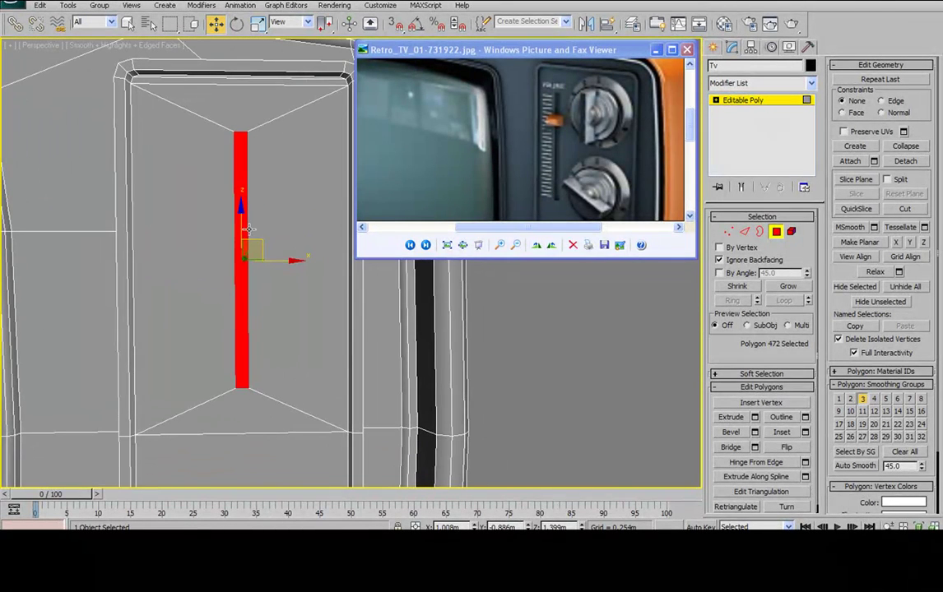
pyautogui.moveTo(260, 240); pyautogui.dragTo(186, 227)
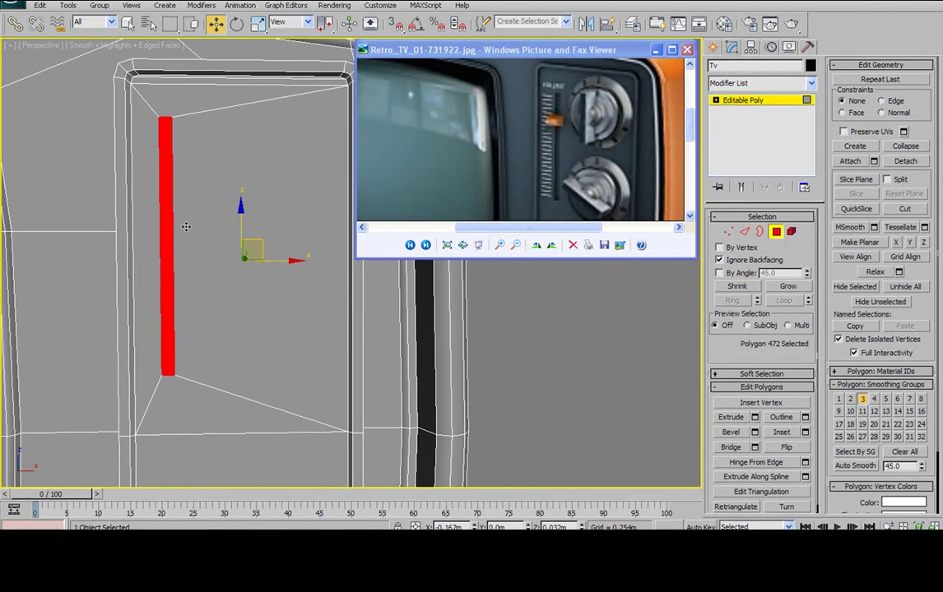
pyautogui.scroll(-4, 587, 143)
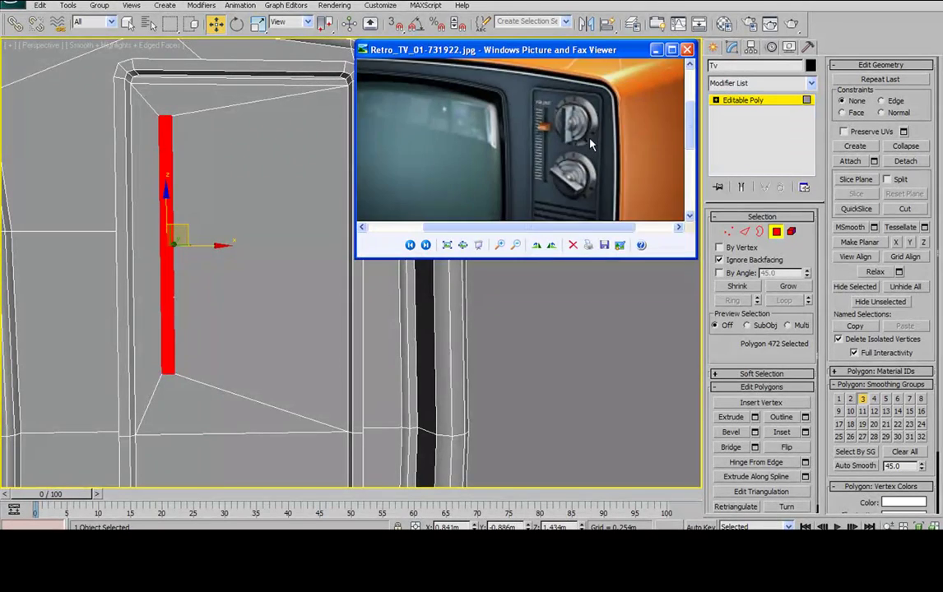
pyautogui.moveTo(211, 277); pyautogui.dragTo(215, 250, button='middle')
pyautogui.scroll(-2, 219, 210)
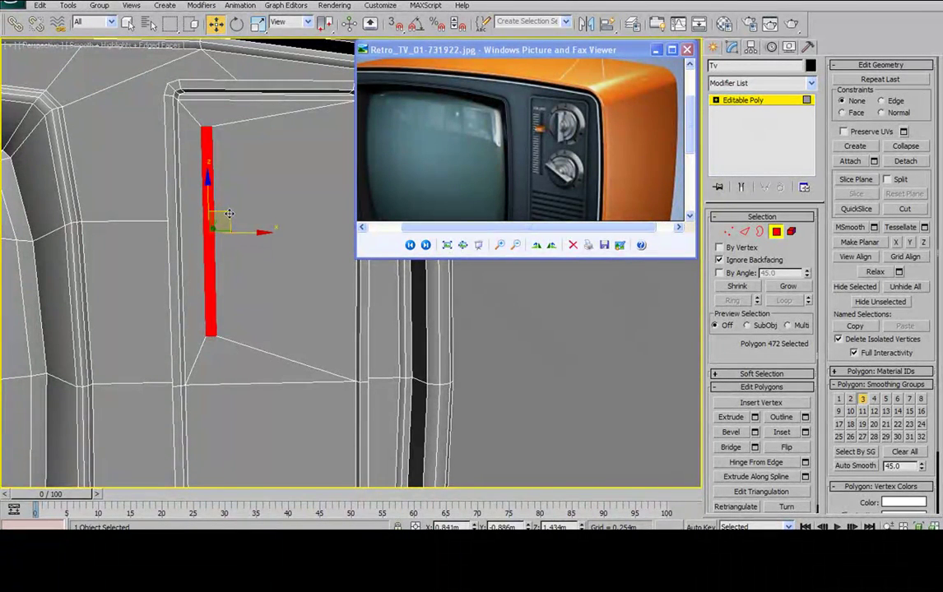
pyautogui.moveTo(228, 214); pyautogui.dragTo(236, 212)
# Extrude the slider strip polygon inward by -0.011 m as a group
pyautogui.keyDown('alt'); pyautogui.moveTo(307, 188); pyautogui.dragTo(260, 185, button='middle'); pyautogui.keyUp('alt')
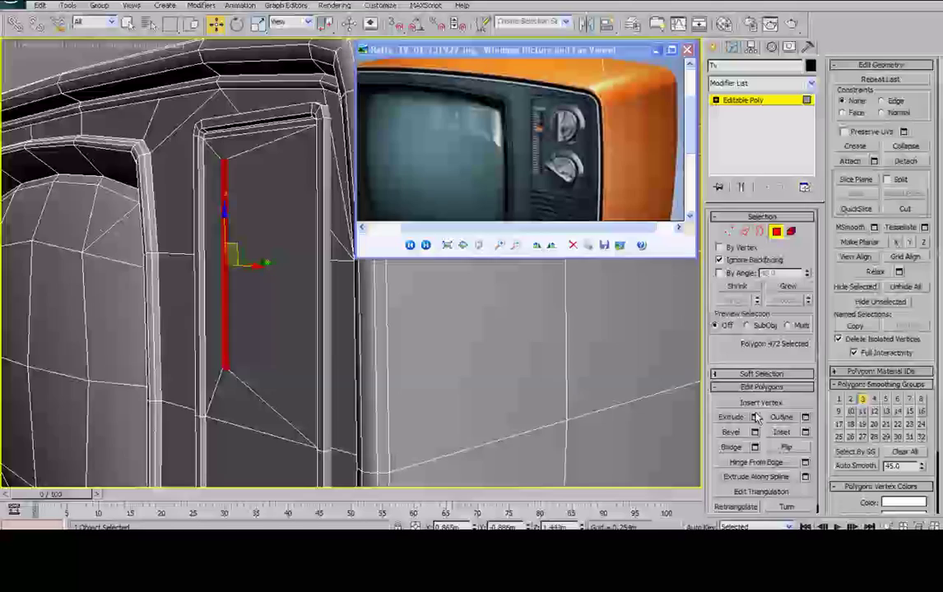
pyautogui.click(754, 417)
pyautogui.keyDown('alt'); pyautogui.moveTo(371, 315); pyautogui.dragTo(363, 293, button='middle'); pyautogui.keyUp('alt')
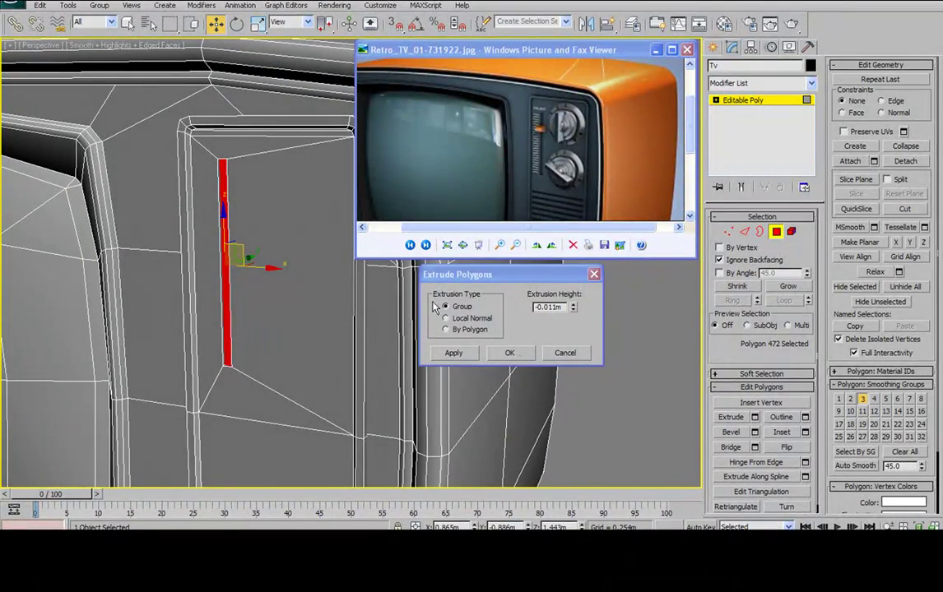
pyautogui.click(515, 355)
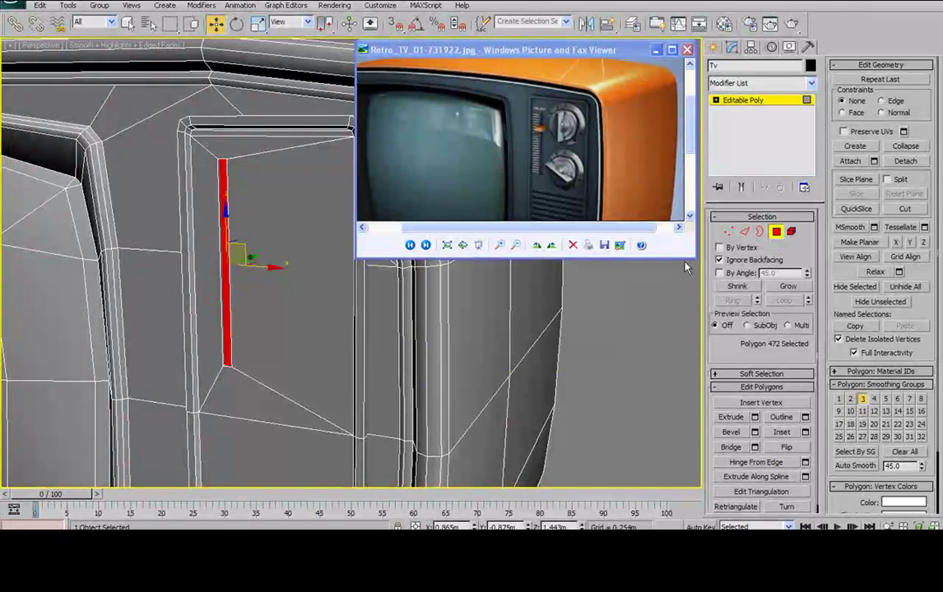
# Scale the recessed strip polygon's width down to a vertical line so the slot becomes a V-shaped groove
pyautogui.keyDown('alt'); pyautogui.moveTo(226, 239); pyautogui.dragTo(250, 237, button='middle'); pyautogui.keyUp('alt')
pyautogui.press('r')
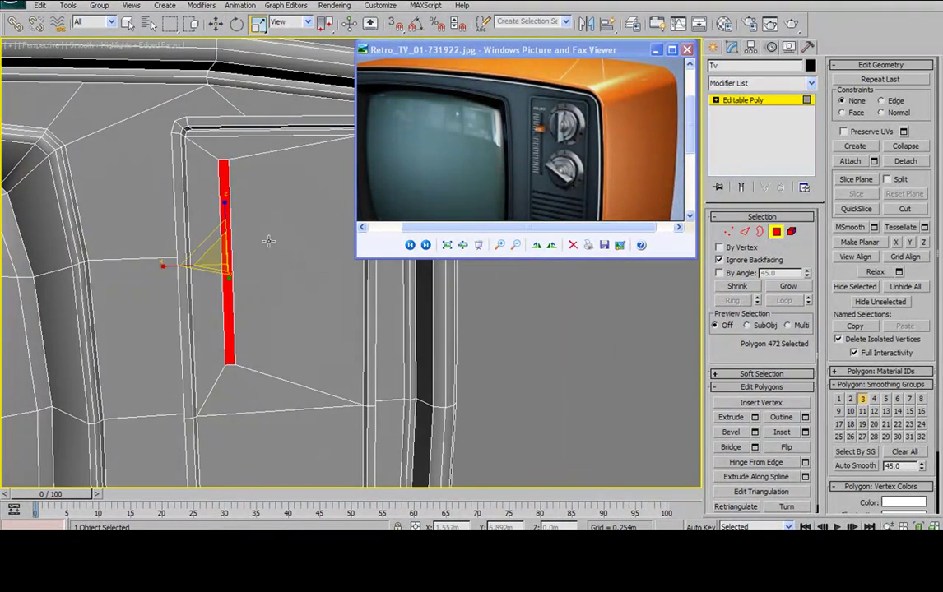
pyautogui.moveTo(162, 265); pyautogui.dragTo(276, 251)
# Weld the four vertices at the bottom of the slider groove into two with a threshold of 0.029 m
pyautogui.keyDown('alt'); pyautogui.moveTo(276, 251); pyautogui.dragTo(290, 204, button='middle'); pyautogui.keyUp('alt')
pyautogui.click(725, 236)
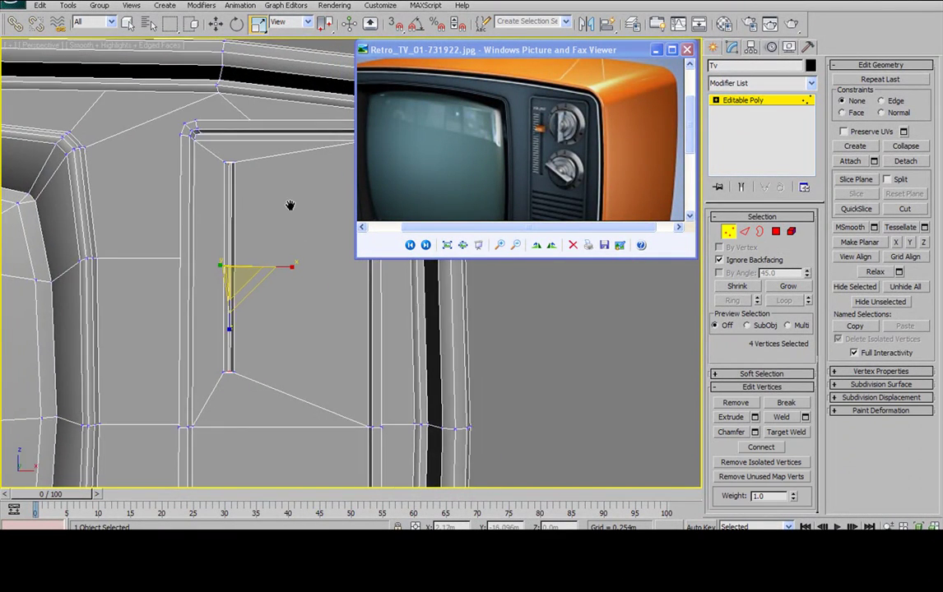
pyautogui.scroll(5, 300, 213)
pyautogui.moveTo(173, 90); pyautogui.dragTo(246, 191, button='middle')
pyautogui.click(804, 417)
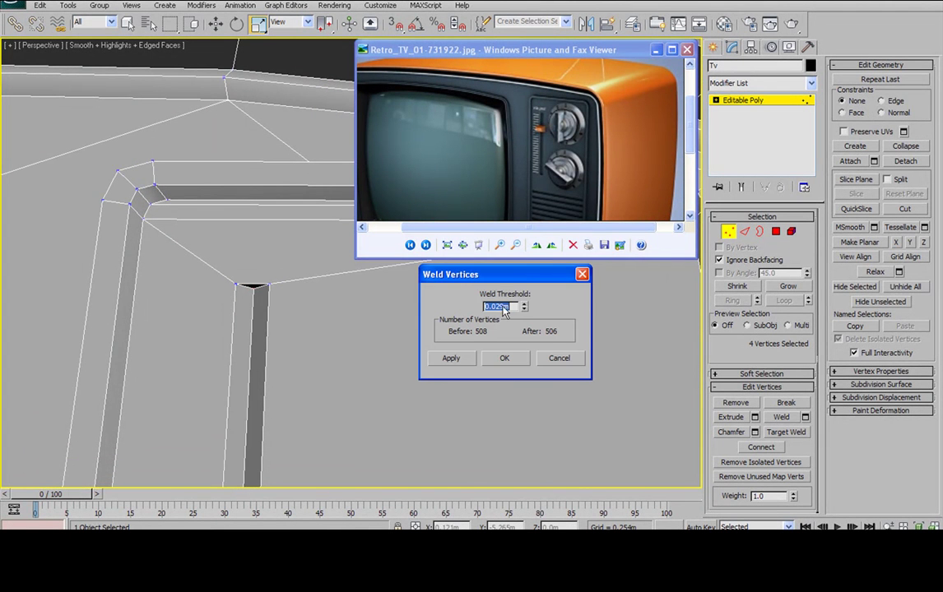
pyautogui.keyDown('alt'); pyautogui.moveTo(293, 305); pyautogui.dragTo(313, 240, button='middle'); pyautogui.keyUp('alt')
pyautogui.click(503, 358)
# Save the TV scene as a new file version
pyautogui.scroll(-5, 274, 151)
pyautogui.moveTo(322, 133); pyautogui.dragTo(275, 95, button='middle')
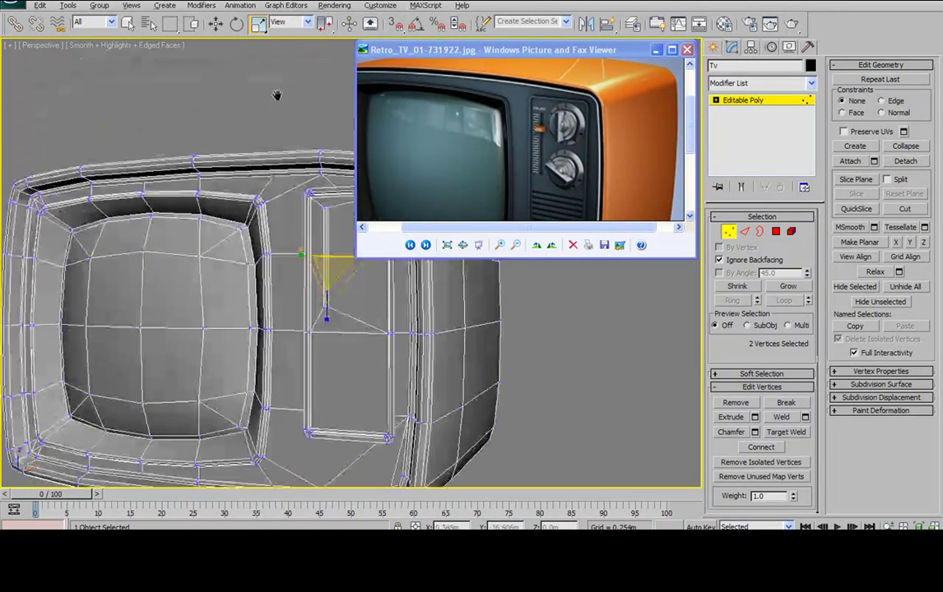
pyautogui.click(13, 5)
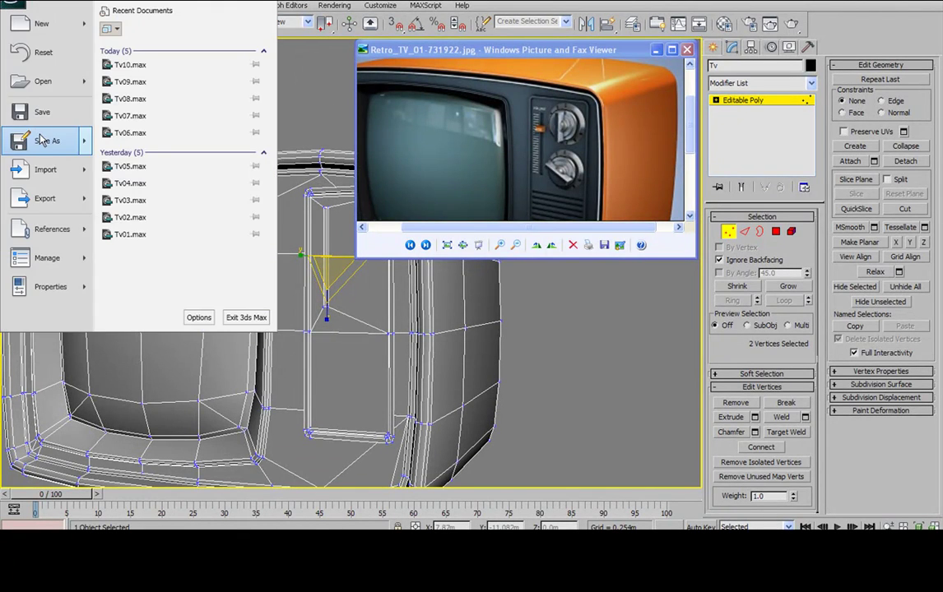
pyautogui.click(41, 140)
pyautogui.click(321, 282)
# Connect the two long side edges of the recessed panel's lower section with 19 segments for the speaker grille
pyautogui.keyDown('alt'); pyautogui.moveTo(324, 288); pyautogui.dragTo(285, 245, button='middle'); pyautogui.keyUp('alt')
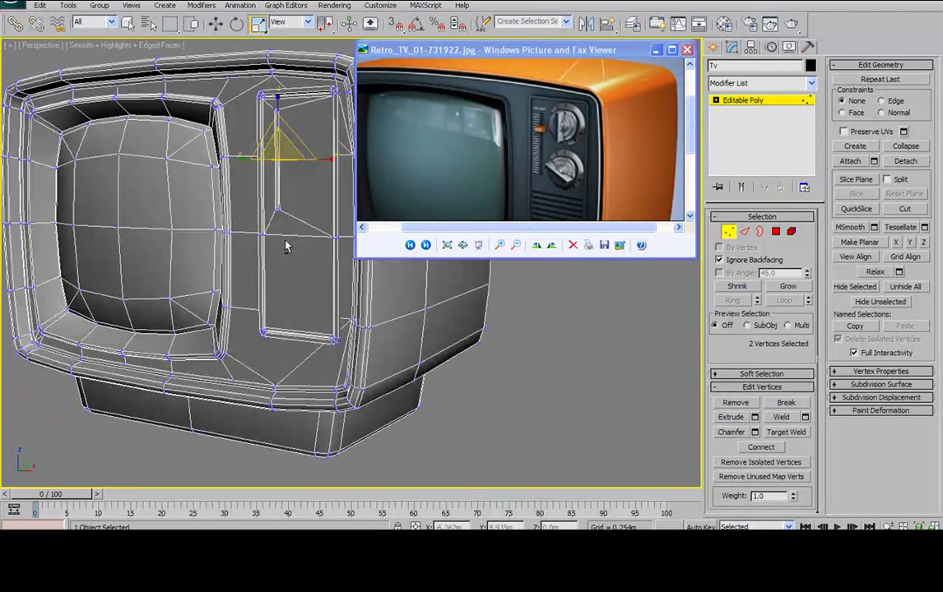
pyautogui.scroll(4, 550, 130)
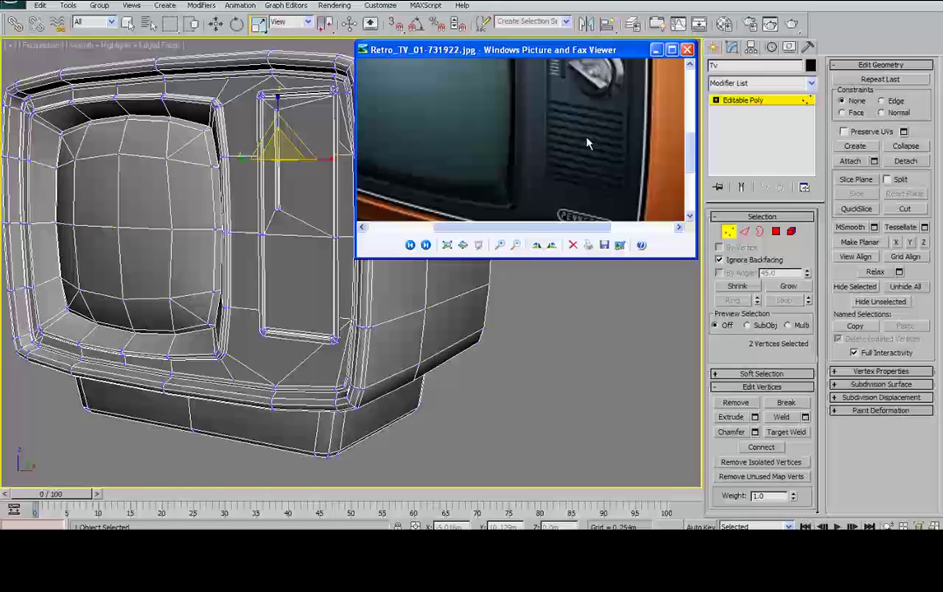
pyautogui.moveTo(545, 146); pyautogui.dragTo(522, 156)
pyautogui.moveTo(251, 225); pyautogui.dragTo(282, 221, button='middle')
pyautogui.scroll(4, 277, 198)
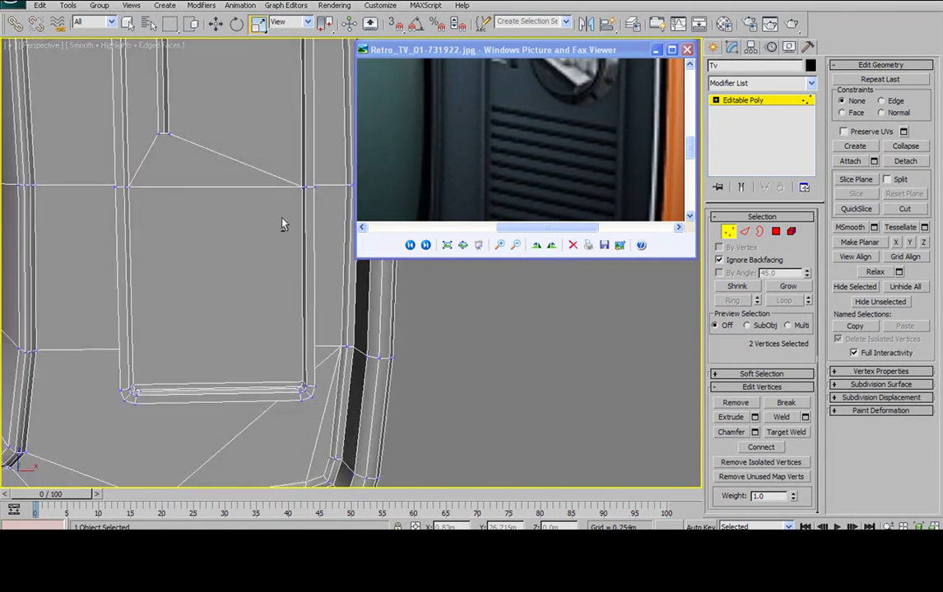
pyautogui.click(745, 233)
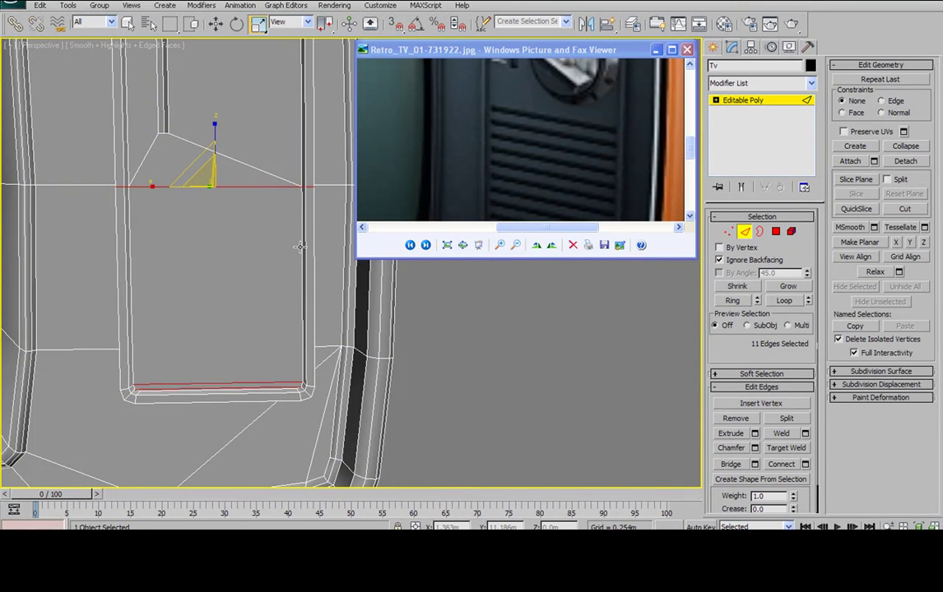
pyautogui.click(302, 246)
pyautogui.keyDown('ctrl'); pyautogui.click(131, 298); pyautogui.keyUp('ctrl')
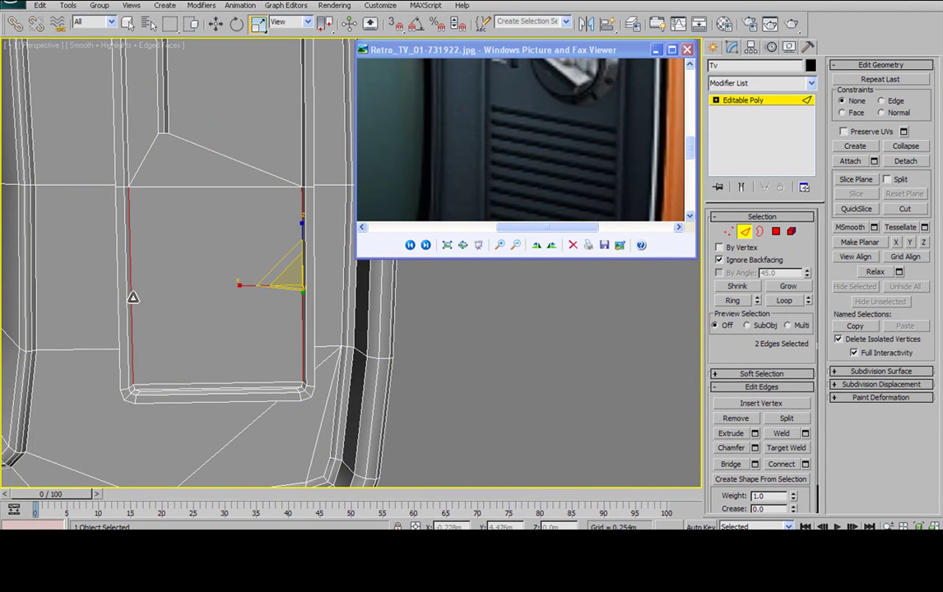
pyautogui.keyDown('alt'); pyautogui.moveTo(204, 239); pyautogui.dragTo(304, 278, button='middle'); pyautogui.keyUp('alt')
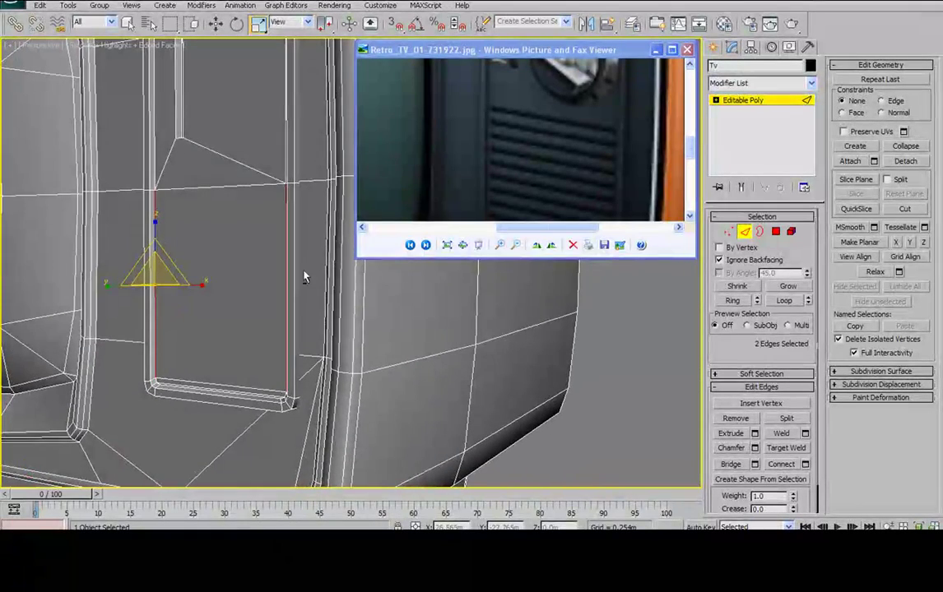
pyautogui.click(805, 464)
pyautogui.scroll(-2, 510, 123)
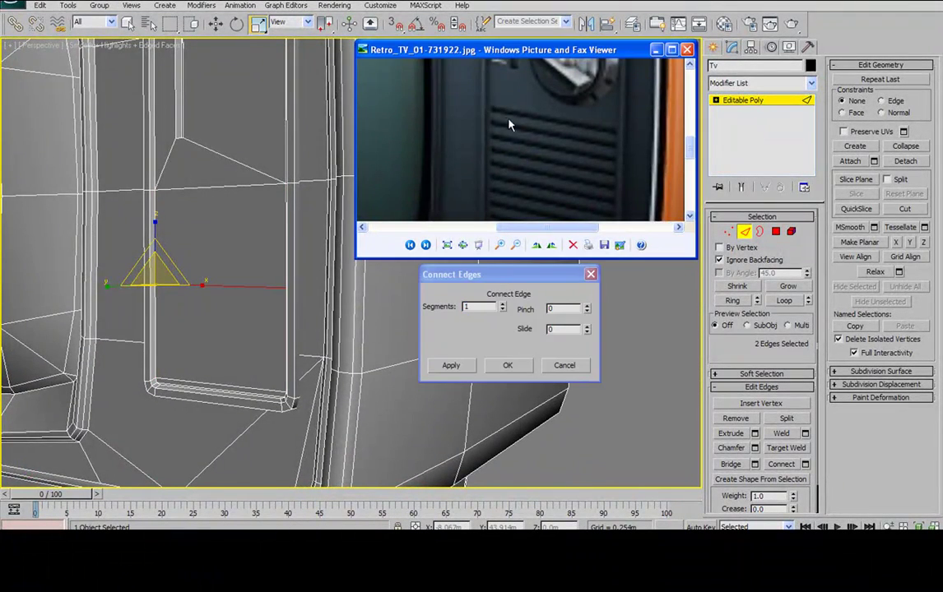
pyautogui.scroll(-2, 527, 131)
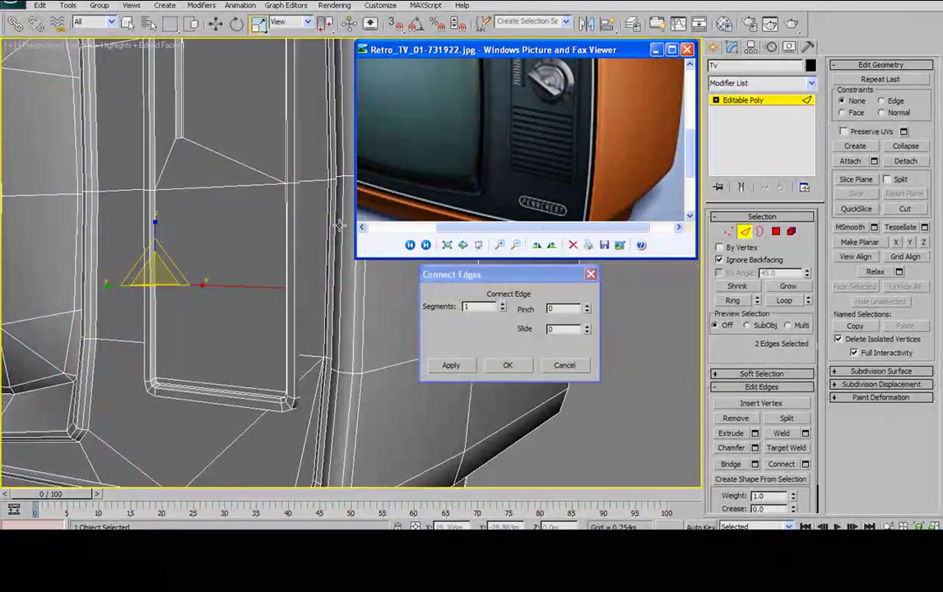
pyautogui.moveTo(505, 307); pyautogui.dragTo(504, 308)
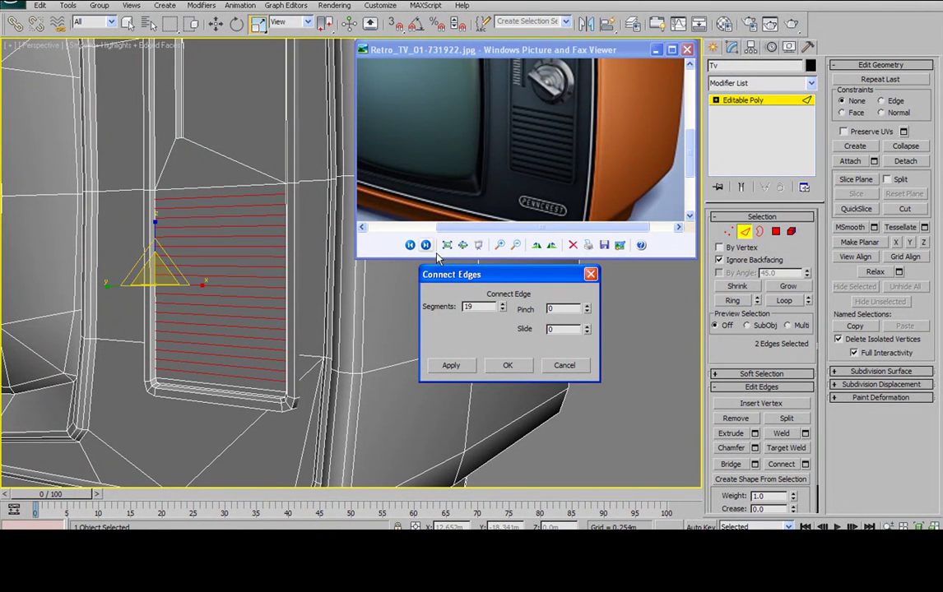
pyautogui.click(494, 363)
# Extrude every other grille strip, ten polygons starting with the second from the top, inward by -0.011 m as a group
pyautogui.click(776, 234)
pyautogui.click(242, 198)
pyautogui.keyDown('ctrl'); pyautogui.click(191, 220); pyautogui.keyUp('ctrl')
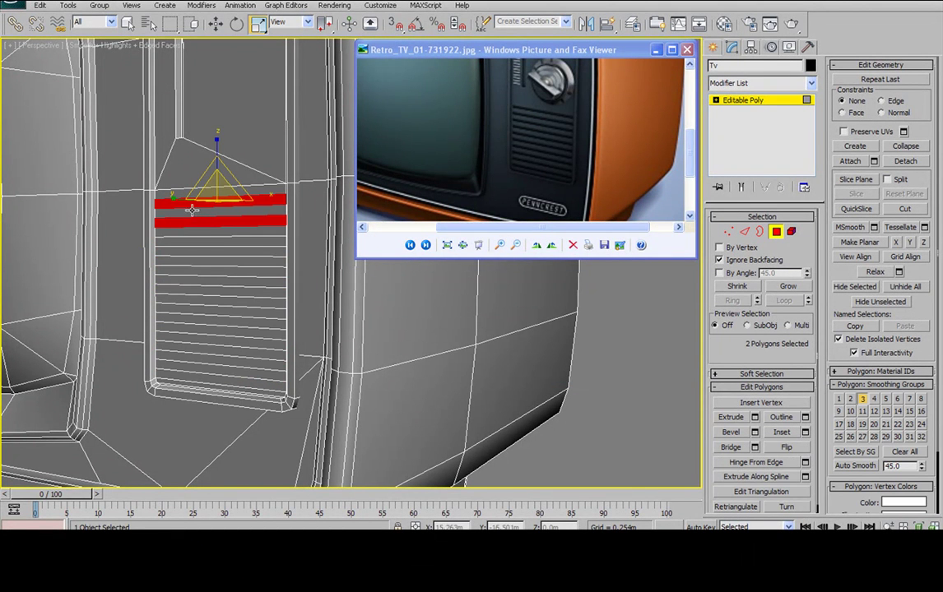
pyautogui.keyDown('ctrl'); pyautogui.click(196, 240); pyautogui.keyUp('ctrl')
pyautogui.keyDown('ctrl'); pyautogui.click(193, 261); pyautogui.keyUp('ctrl')
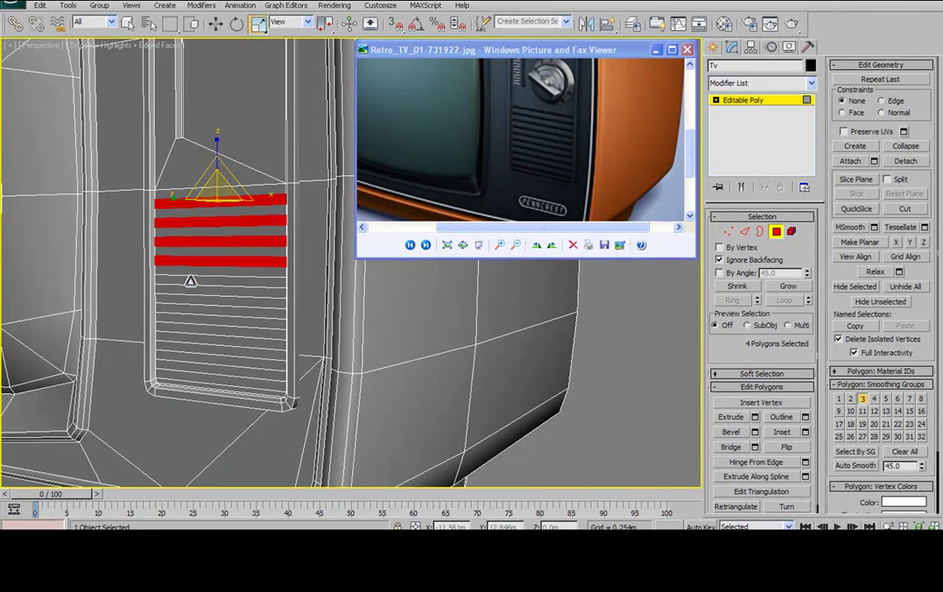
pyautogui.keyDown('ctrl'); pyautogui.click(190, 281); pyautogui.keyUp('ctrl')
pyautogui.keyDown('ctrl'); pyautogui.click(189, 301); pyautogui.keyUp('ctrl')
pyautogui.keyDown('ctrl'); pyautogui.click(186, 316); pyautogui.keyUp('ctrl')
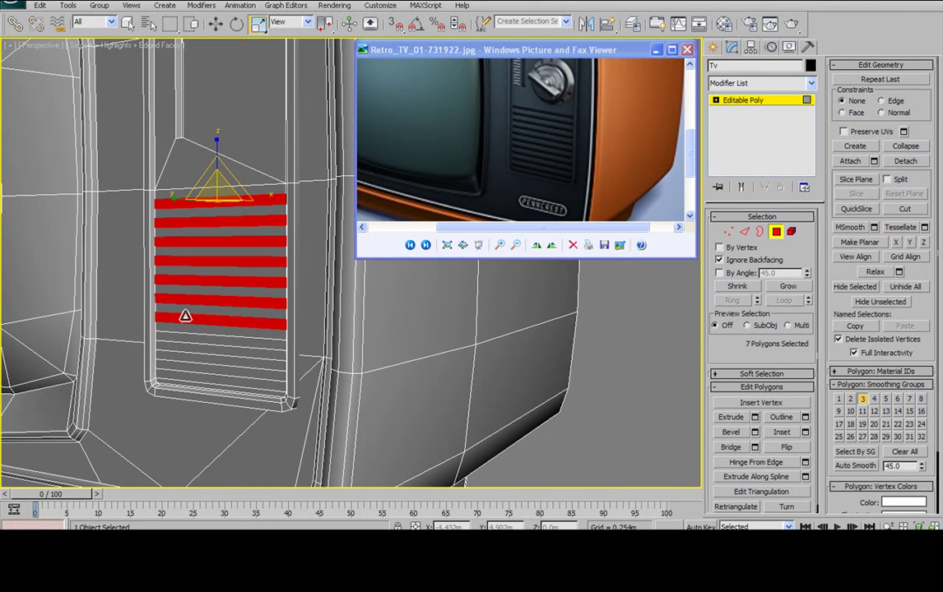
pyautogui.keyDown('ctrl'); pyautogui.click(181, 341); pyautogui.keyUp('ctrl')
pyautogui.keyDown('ctrl'); pyautogui.click(180, 362); pyautogui.keyUp('ctrl')
pyautogui.keyDown('ctrl'); pyautogui.click(181, 382); pyautogui.keyUp('ctrl')
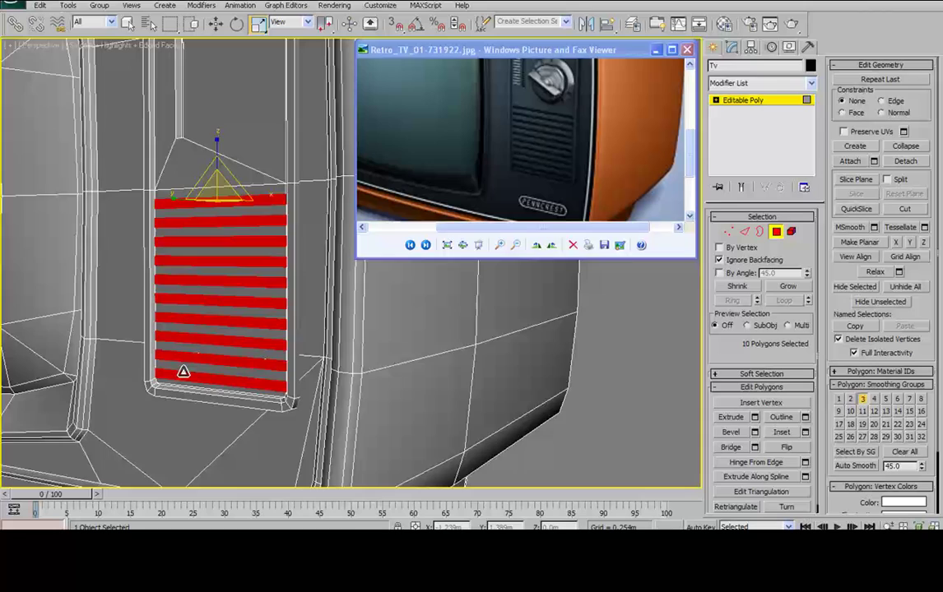
pyautogui.keyDown('alt'); pyautogui.moveTo(228, 172); pyautogui.dragTo(237, 178, button='middle'); pyautogui.keyUp('alt')
pyautogui.keyDown('alt'); pyautogui.moveTo(330, 185); pyautogui.dragTo(289, 195, button='middle'); pyautogui.keyUp('alt')
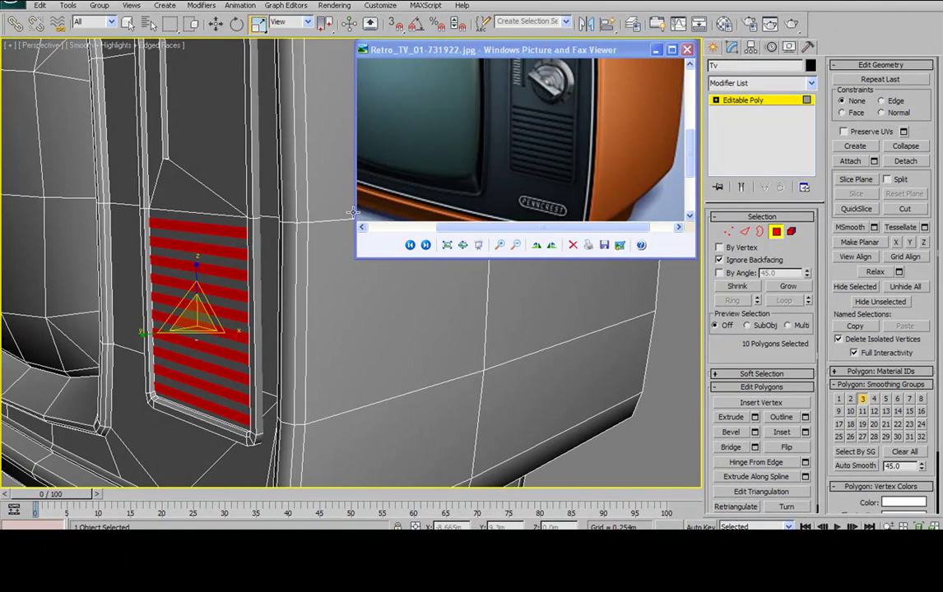
pyautogui.click(755, 418)
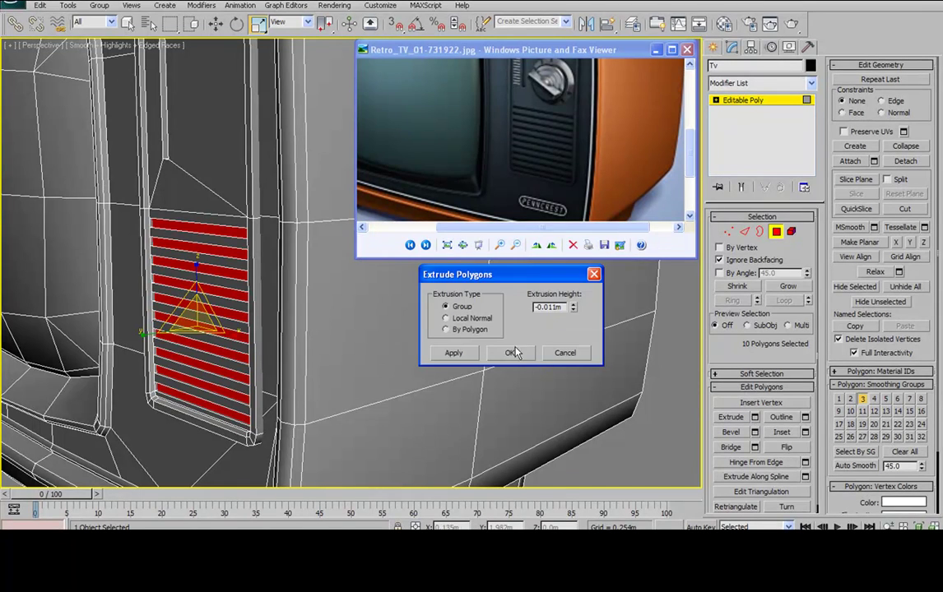
pyautogui.click(511, 355)
# Try scaling the ten recessed grille strips vertically, comparing the pivot point center with the selection center
pyautogui.keyDown('alt'); pyautogui.moveTo(368, 337); pyautogui.dragTo(306, 91, button='middle'); pyautogui.keyUp('alt')
pyautogui.keyDown('alt'); pyautogui.moveTo(247, 223); pyautogui.dragTo(279, 48, button='middle'); pyautogui.keyUp('alt')
pyautogui.scroll(5, 218, 217)
pyautogui.scroll(-4, 261, 223)
pyautogui.moveTo(224, 236); pyautogui.dragTo(223, 247)
pyautogui.hotkey('ctrl', 'z')
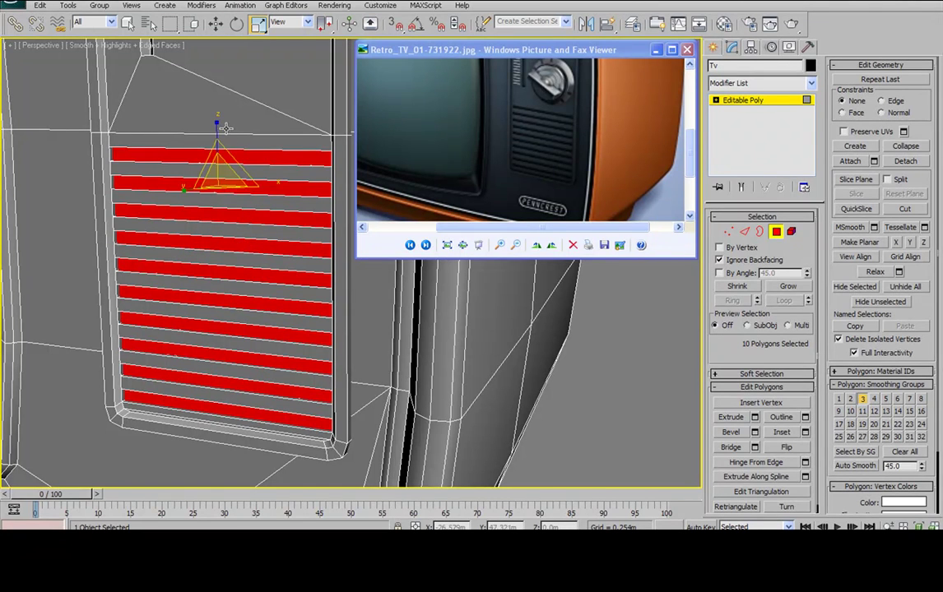
pyautogui.moveTo(217, 124); pyautogui.dragTo(216, 178)
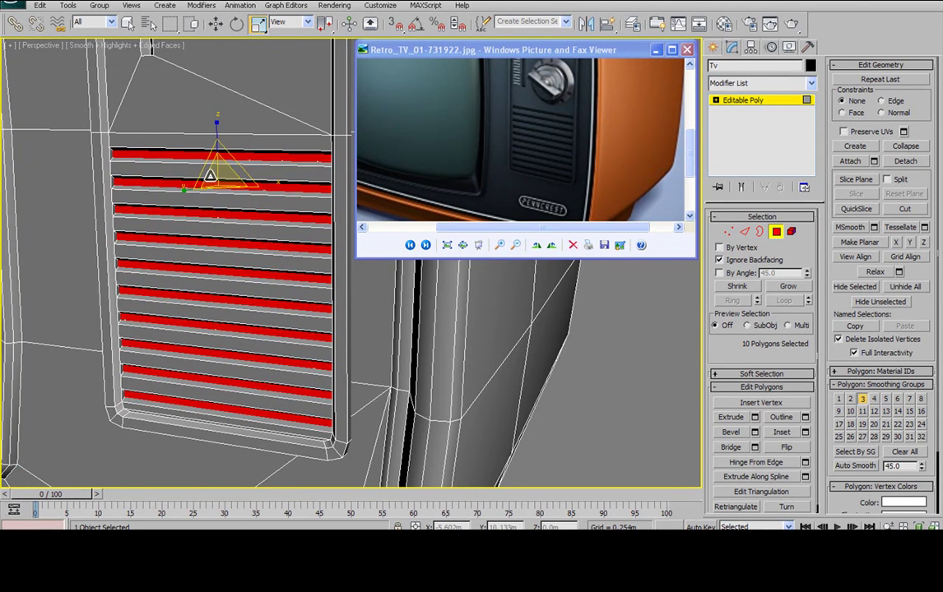
pyautogui.hotkey('ctrl', 'z')
pyautogui.click(327, 23)
pyautogui.moveTo(322, 84); pyautogui.dragTo(327, 66)
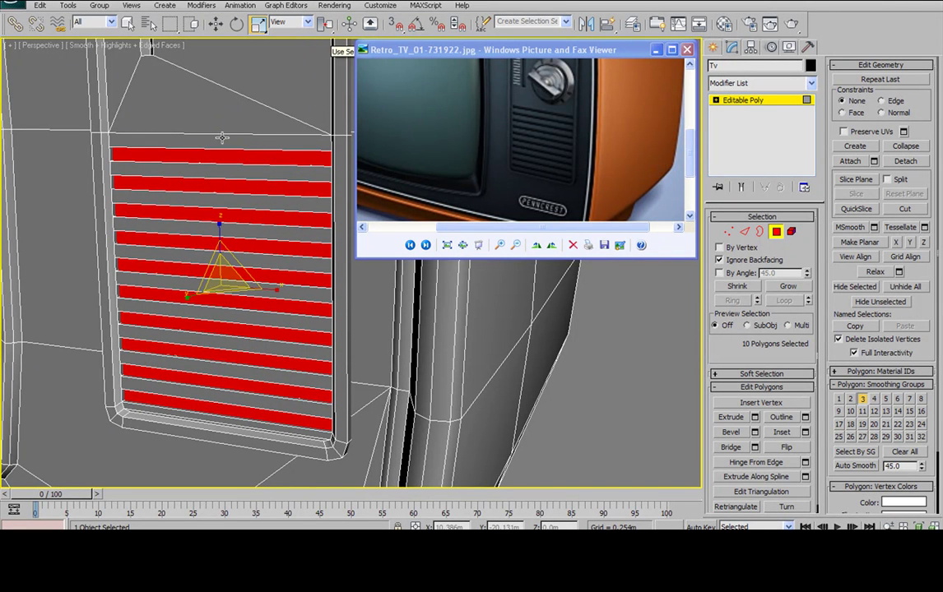
pyautogui.moveTo(218, 225); pyautogui.dragTo(219, 219)
pyautogui.moveTo(334, 28); pyautogui.dragTo(332, 49)
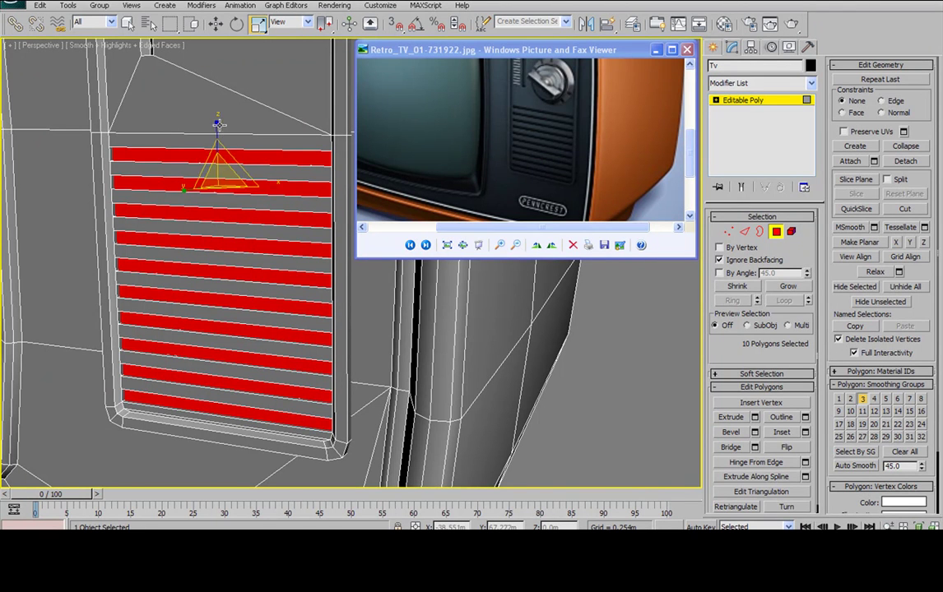
# Scale each of the ten recessed grille strips vertically about its own center, flattening them into V-shaped grooves
pyautogui.moveTo(219, 125); pyautogui.dragTo(199, 439)
pyautogui.moveTo(203, 479); pyautogui.dragTo(222, 488)
pyautogui.keyDown('alt'); pyautogui.moveTo(224, 255); pyautogui.dragTo(154, 223, button='middle'); pyautogui.keyUp('alt')
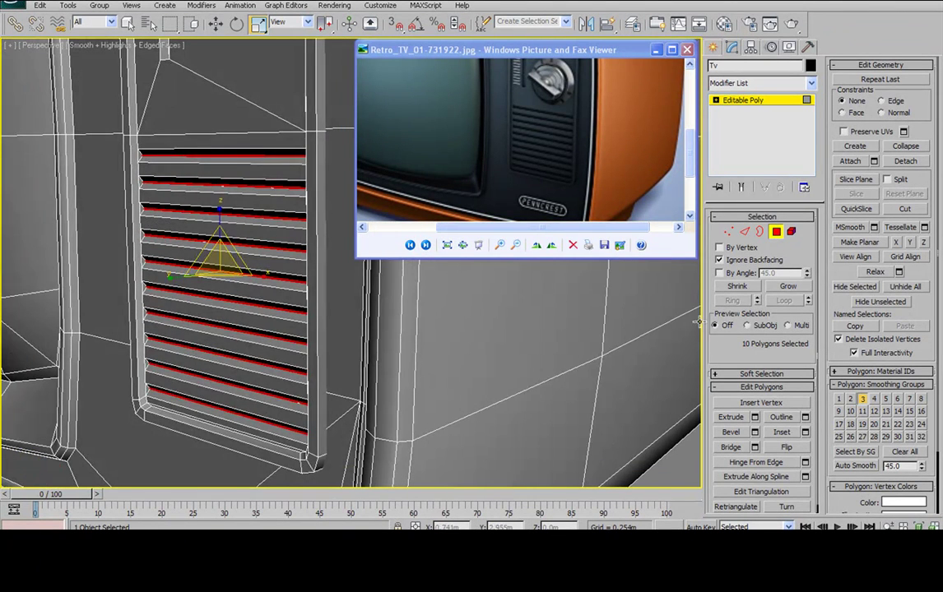
# Weld the 40 vertices at the bottoms of the grille grooves with a threshold of 0.029 m
pyautogui.click(729, 232)
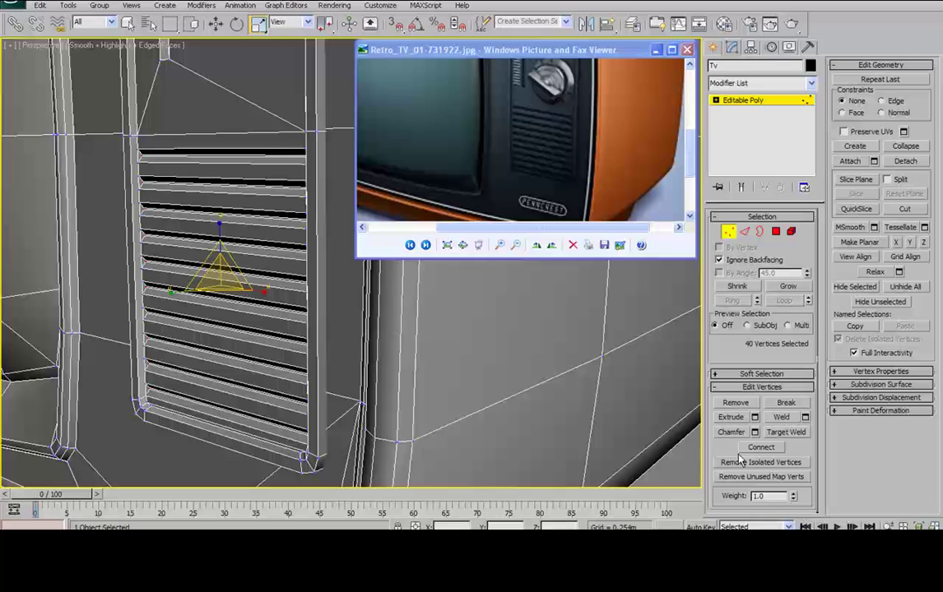
pyautogui.click(804, 417)
pyautogui.moveTo(228, 233)
pyautogui.keyDown('alt'); pyautogui.mouseDown(button='middle')
pyautogui.moveTo(207, 228)
pyautogui.moveTo(235, 235)
pyautogui.mouseUp(button='middle'); pyautogui.keyUp('alt')
pyautogui.click(509, 362)
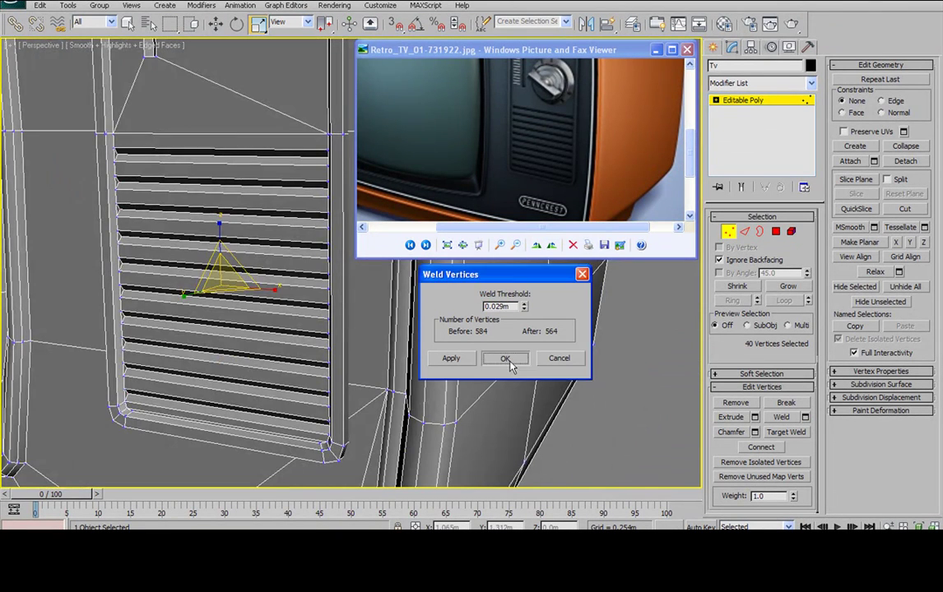
# Hide the edged faces, leave sub-object editing, and examine the grille on the whole TV
pyautogui.click(745, 233)
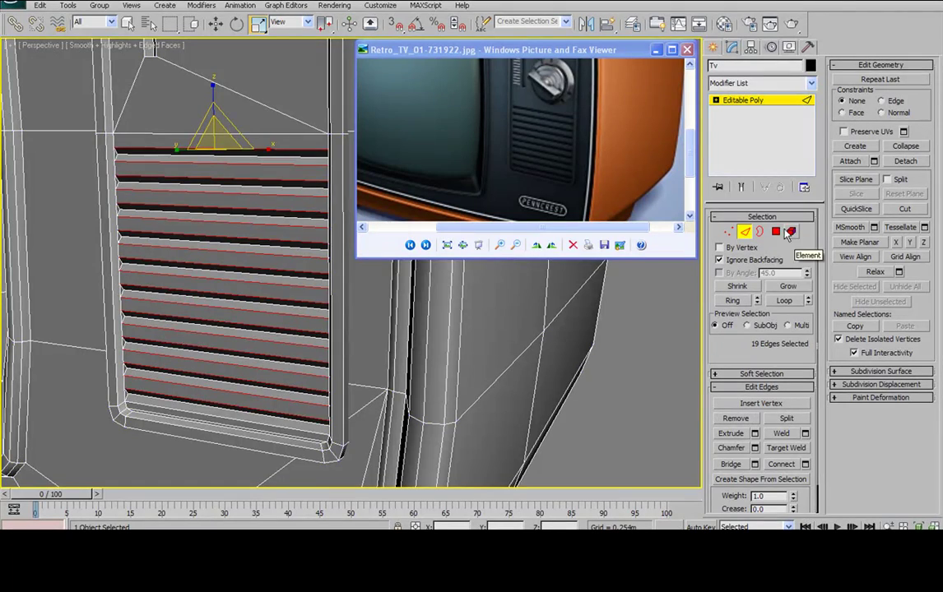
pyautogui.scroll(-6, 252, 143)
pyautogui.moveTo(251, 107)
pyautogui.mouseDown(button='middle')
pyautogui.moveTo(249, 173)
pyautogui.moveTo(257, 161)
pyautogui.moveTo(243, 156)
pyautogui.moveTo(247, 171)
pyautogui.mouseUp(button='middle')
pyautogui.press('F4')
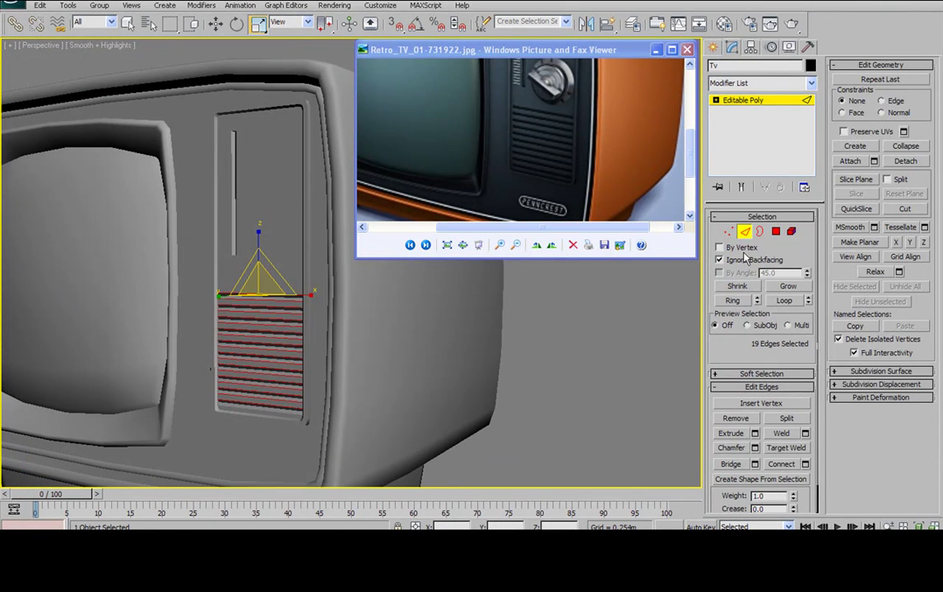
pyautogui.click(744, 233)
pyautogui.keyDown('alt'); pyautogui.moveTo(301, 212); pyautogui.dragTo(206, 204, button='middle'); pyautogui.keyUp('alt')
pyautogui.scroll(-4, 266, 215)
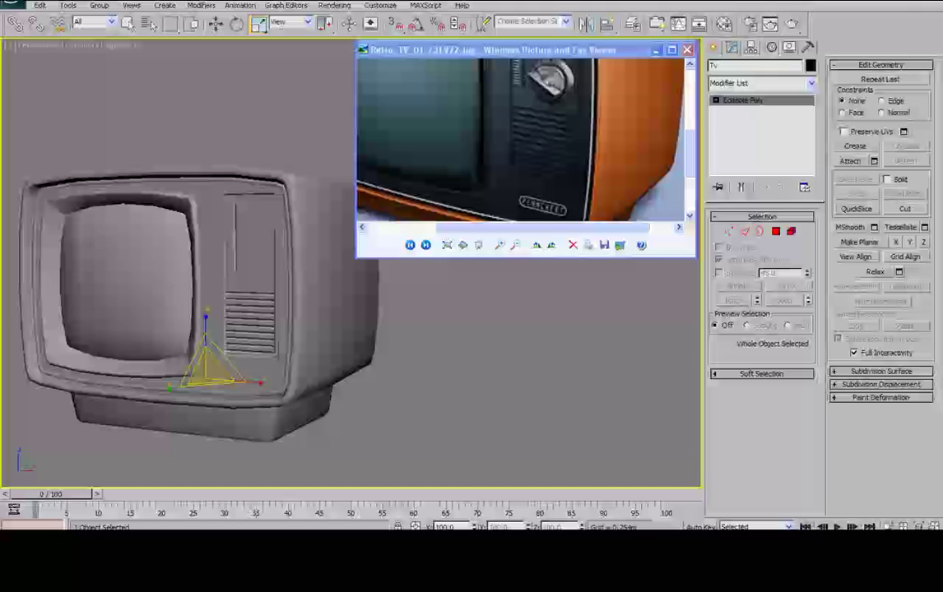
# Save the TV scene as a new file version
pyautogui.click(11, 3)
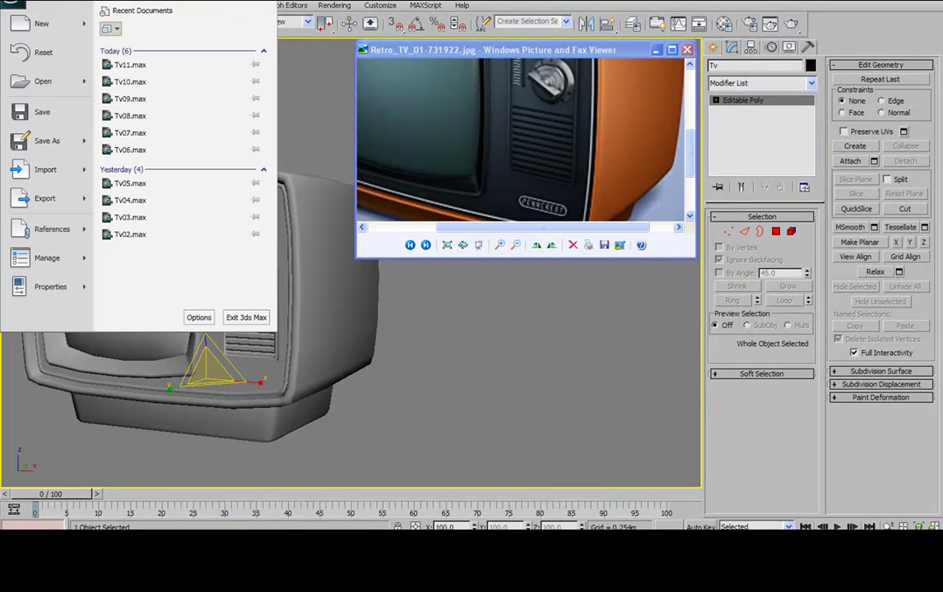
pyautogui.click(47, 142)
pyautogui.click(326, 285)
# Show the edged faces again and examine the mesh around the slider groove and speaker grille
pyautogui.moveTo(249, 222); pyautogui.dragTo(211, 205, button='middle')
pyautogui.scroll(5, 211, 221)
pyautogui.scroll(-3, 211, 221)
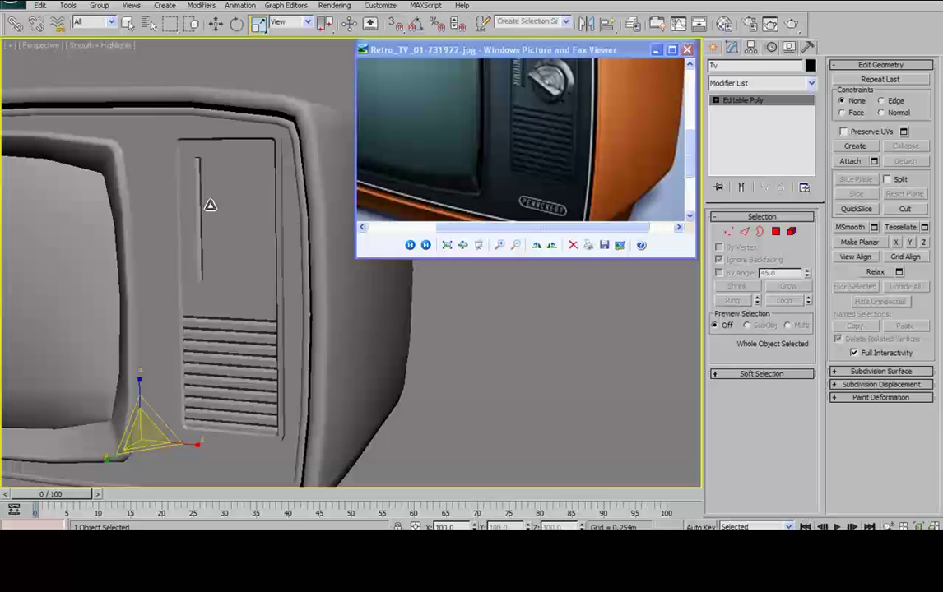
pyautogui.press('F4')
pyautogui.scroll(5, 185, 183)
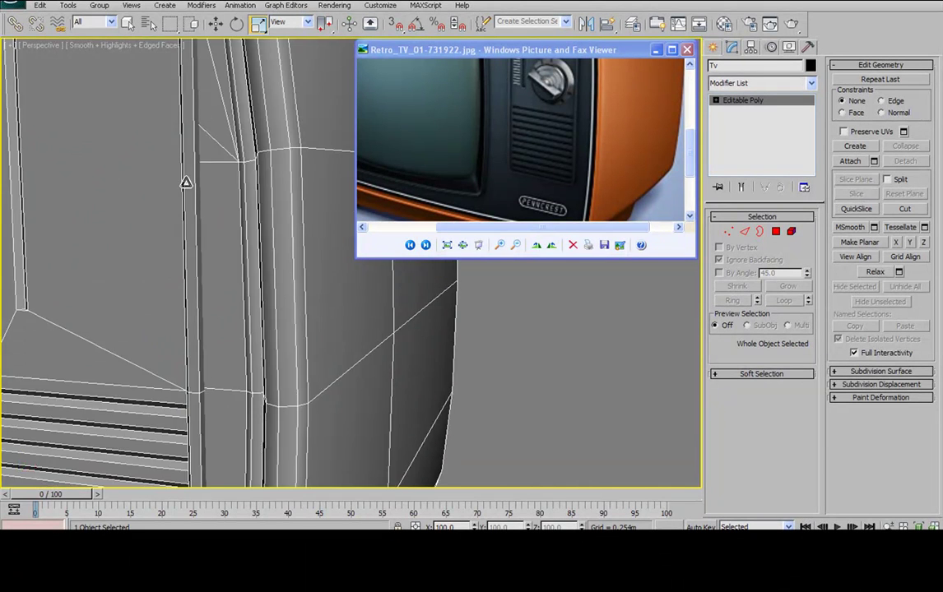
pyautogui.scroll(3, 250, 222)
pyautogui.keyDown('alt'); pyautogui.moveTo(249, 210); pyautogui.dragTo(221, 194, button='middle'); pyautogui.keyUp('alt')
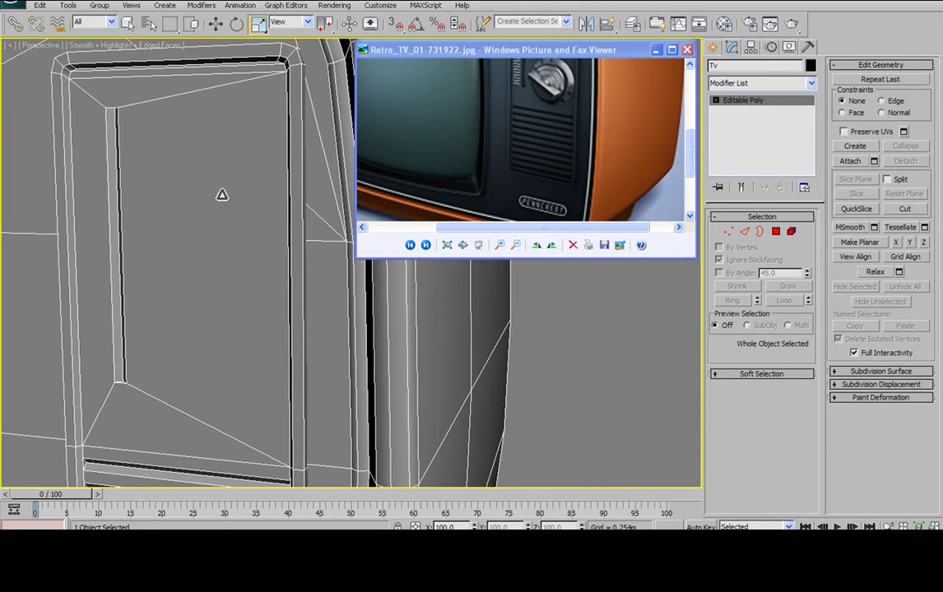
pyautogui.keyDown('alt'); pyautogui.moveTo(181, 116); pyautogui.dragTo(139, 173, button='middle'); pyautogui.keyUp('alt')
# In vertex mode, connect the upper ten groove-end vertices along the grille's left edge to the frame vertex at its upper-left corner
pyautogui.click(727, 232)
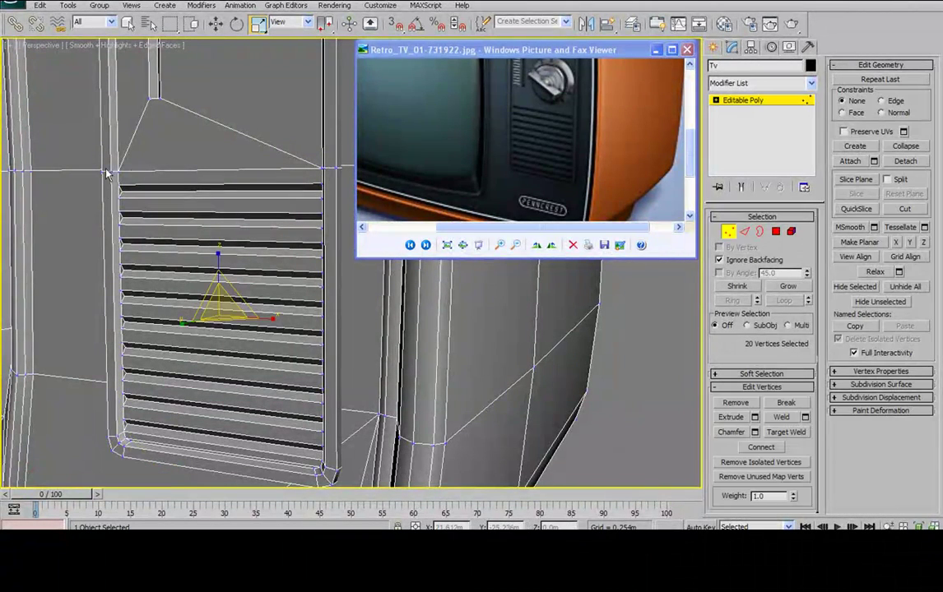
pyautogui.click(117, 183)
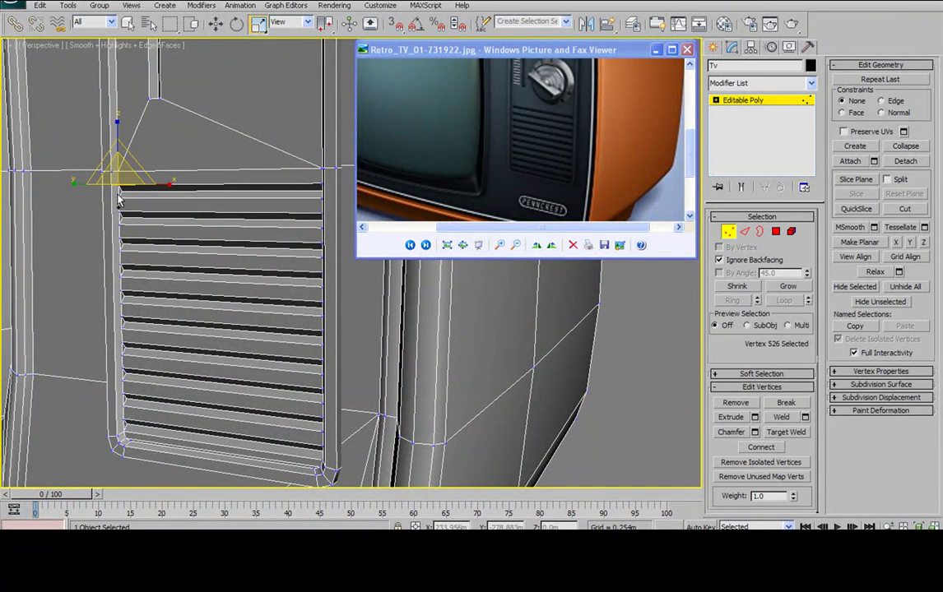
pyautogui.keyDown('ctrl'); pyautogui.click(117, 197); pyautogui.keyUp('ctrl')
pyautogui.keyDown('ctrl'); pyautogui.click(120, 212); pyautogui.keyUp('ctrl')
pyautogui.keyDown('ctrl'); pyautogui.click(121, 224); pyautogui.keyUp('ctrl')
pyautogui.keyDown('ctrl'); pyautogui.click(120, 239); pyautogui.keyUp('ctrl')
pyautogui.keyDown('ctrl'); pyautogui.click(120, 251); pyautogui.keyUp('ctrl')
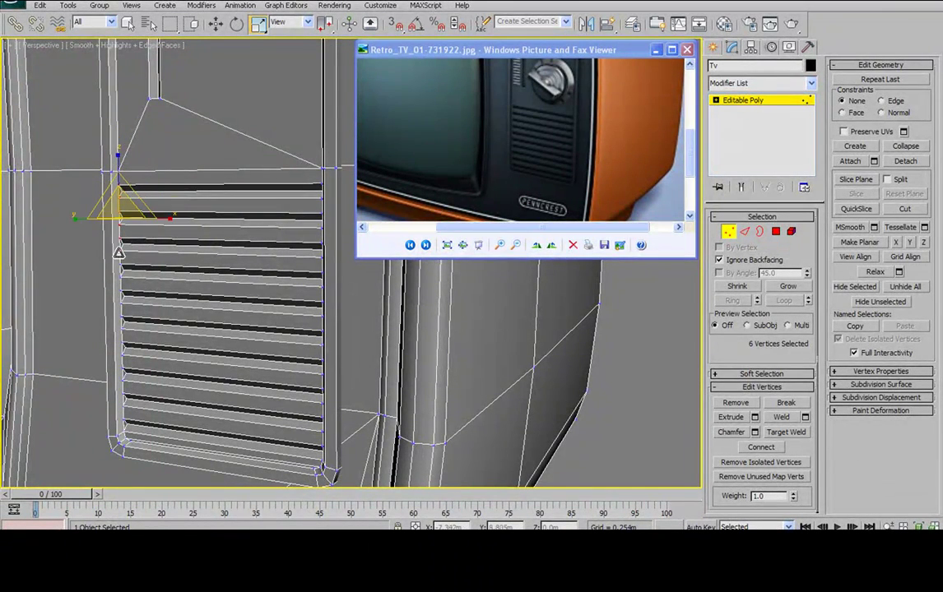
pyautogui.keyDown('ctrl'); pyautogui.click(120, 265); pyautogui.keyUp('ctrl')
pyautogui.keyDown('ctrl'); pyautogui.click(121, 278); pyautogui.keyUp('ctrl')
pyautogui.keyDown('ctrl'); pyautogui.click(120, 291); pyautogui.keyUp('ctrl')
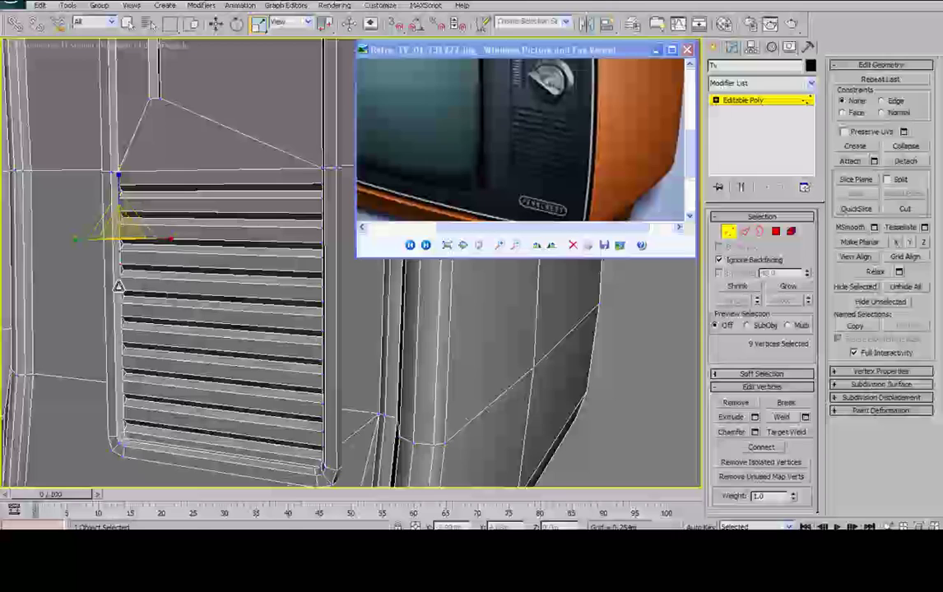
pyautogui.keyDown('ctrl'); pyautogui.click(119, 304); pyautogui.keyUp('ctrl')
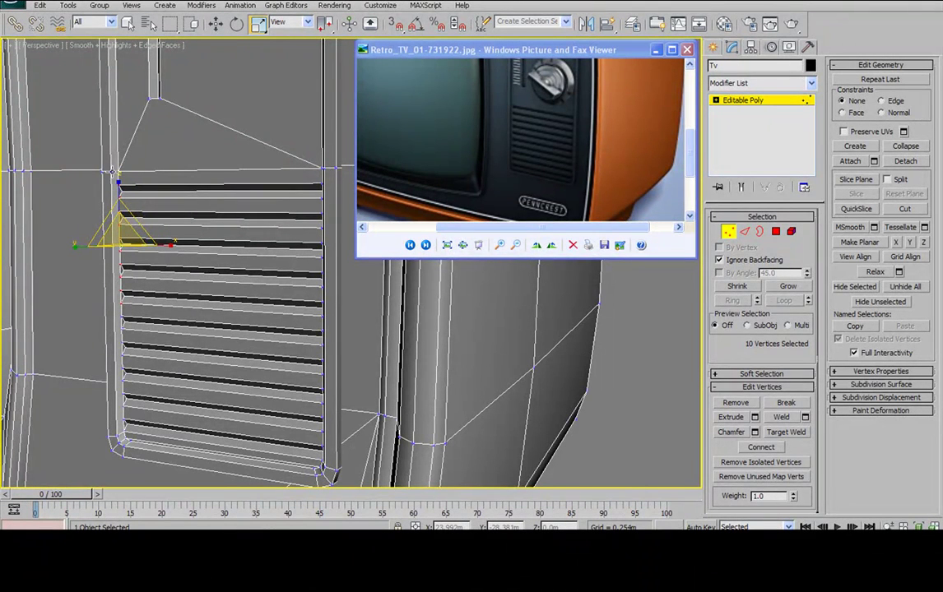
pyautogui.keyDown('ctrl'); pyautogui.click(113, 173); pyautogui.keyUp('ctrl')
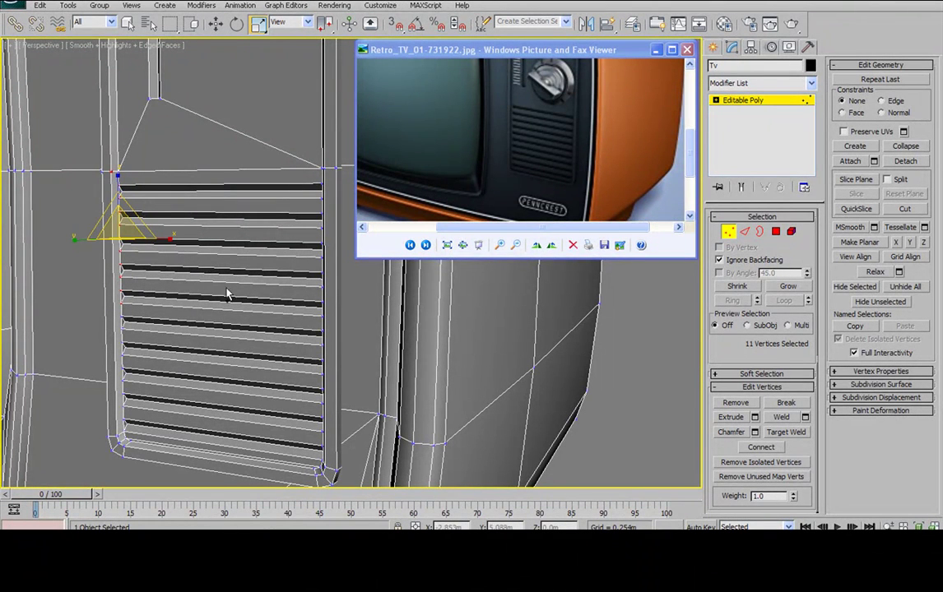
pyautogui.click(764, 449)
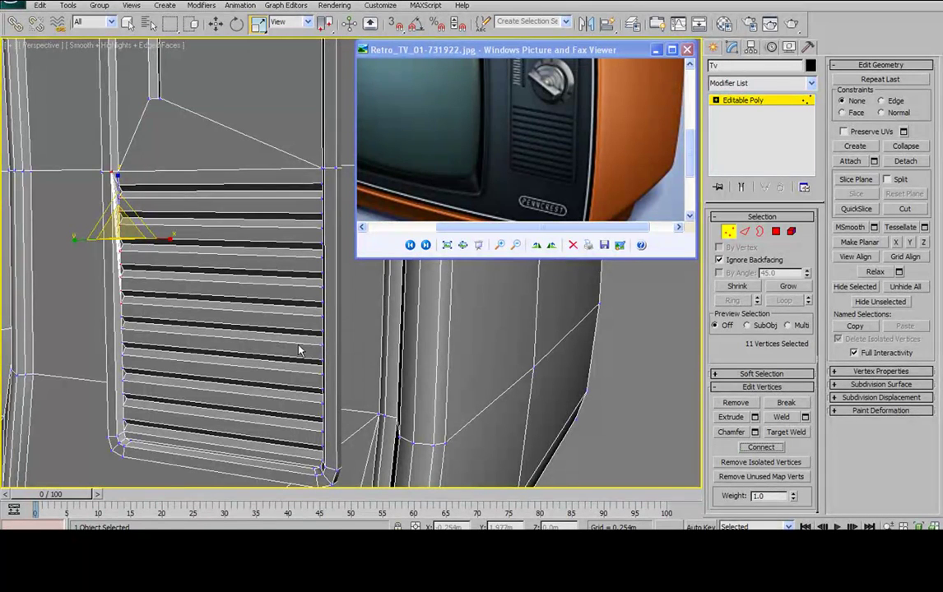
# Connect the remaining lower groove-end vertices along the grille's left edge to the frame vertex at its lower-left corner
pyautogui.click(121, 318)
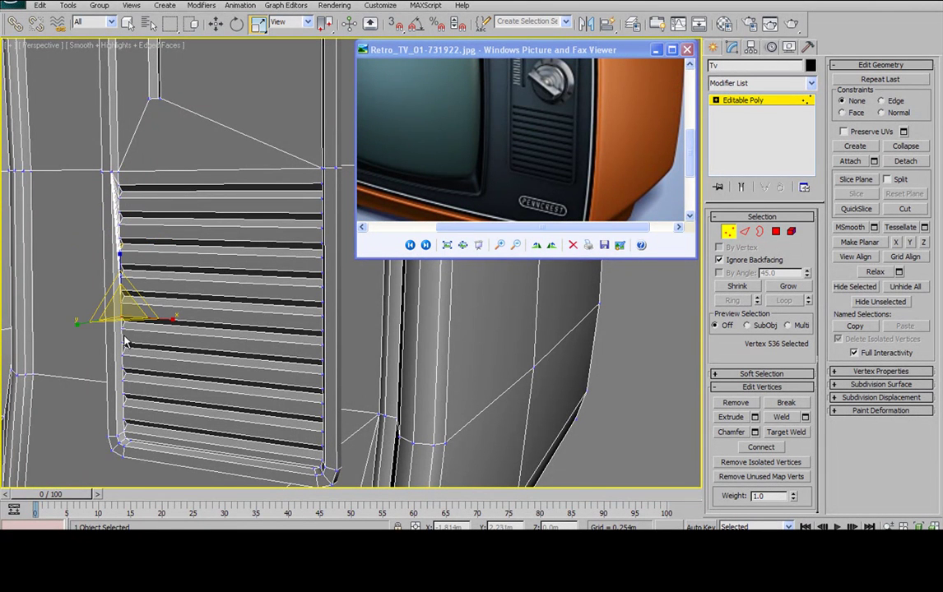
pyautogui.keyDown('ctrl'); pyautogui.click(122, 336); pyautogui.keyUp('ctrl')
pyautogui.keyDown('ctrl'); pyautogui.click(121, 354); pyautogui.keyUp('ctrl')
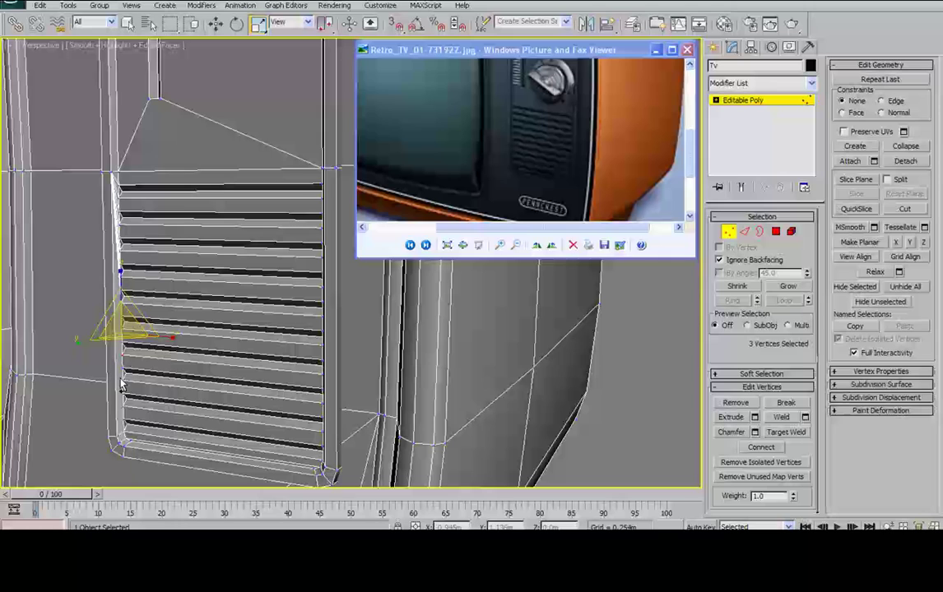
pyautogui.keyDown('ctrl'); pyautogui.click(123, 344); pyautogui.keyUp('ctrl')
pyautogui.keyDown('ctrl'); pyautogui.click(122, 370); pyautogui.keyUp('ctrl')
pyautogui.keyDown('ctrl'); pyautogui.click(122, 381); pyautogui.keyUp('ctrl')
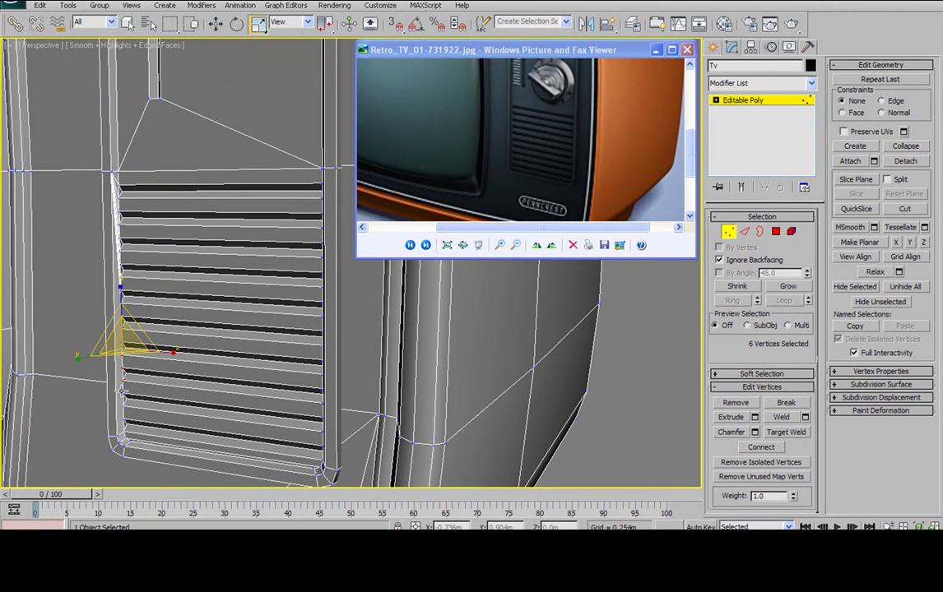
pyautogui.keyDown('ctrl'); pyautogui.click(122, 392); pyautogui.keyUp('ctrl')
pyautogui.keyDown('ctrl'); pyautogui.click(122, 403); pyautogui.keyUp('ctrl')
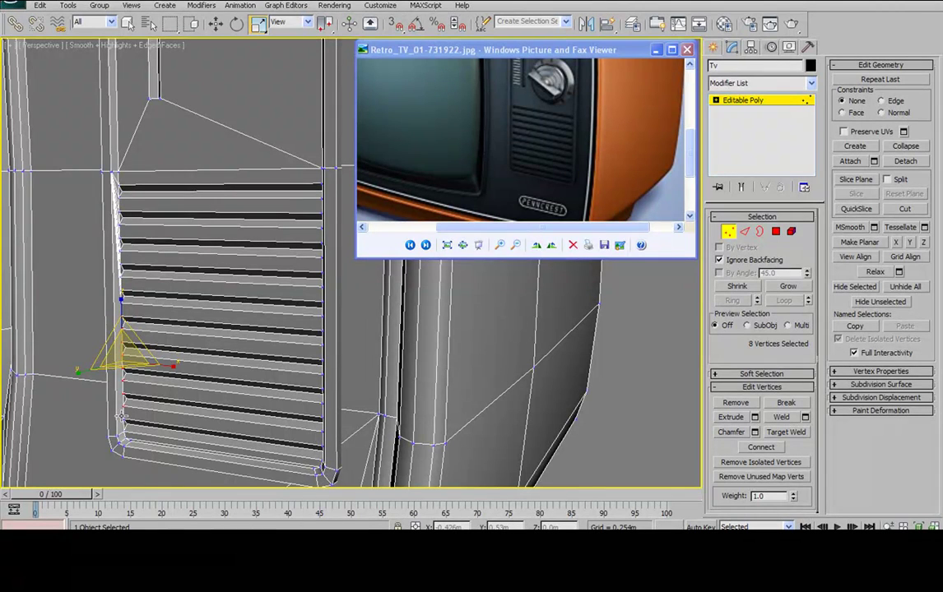
pyautogui.keyDown('ctrl'); pyautogui.click(123, 415); pyautogui.keyUp('ctrl')
pyautogui.keyDown('ctrl'); pyautogui.click(118, 426); pyautogui.keyUp('ctrl')
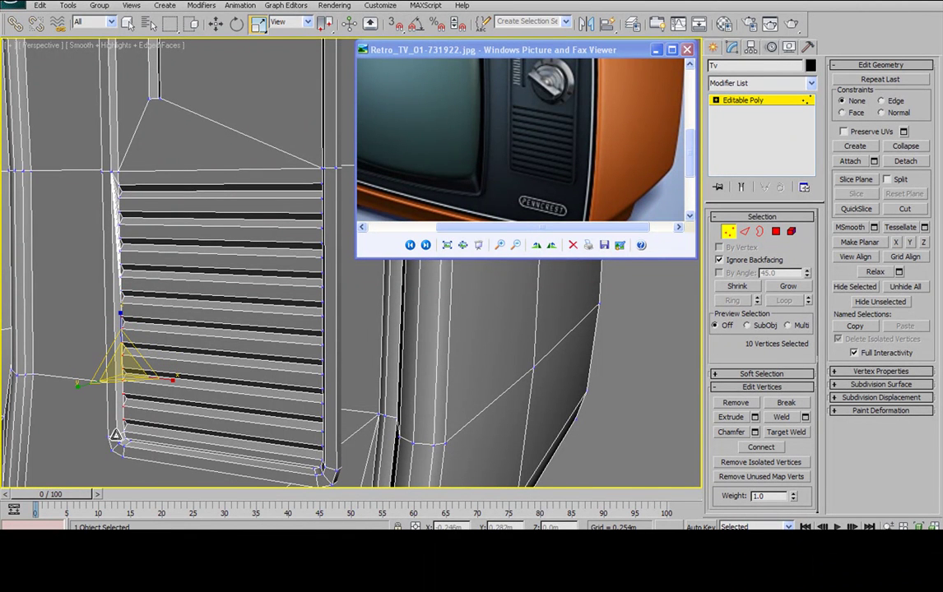
pyautogui.click(754, 447)
# Connect the upper ten groove-end vertices along the grille's right edge to the frame vertex at its upper-right corner
pyautogui.keyDown('alt'); pyautogui.moveTo(279, 297); pyautogui.dragTo(295, 229, button='middle'); pyautogui.keyUp('alt')
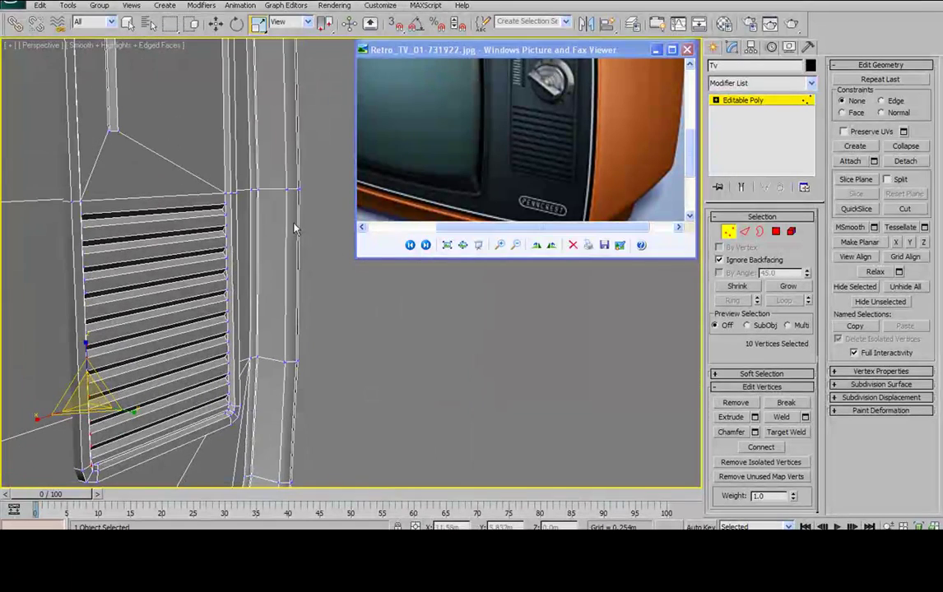
pyautogui.click(227, 206)
pyautogui.moveTo(233, 193); pyautogui.dragTo(226, 214)
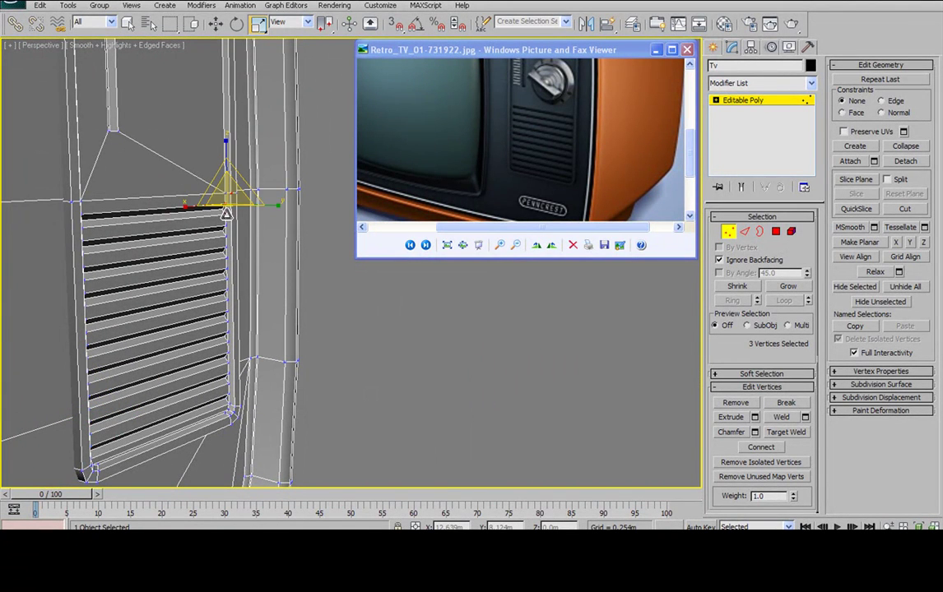
pyautogui.keyDown('ctrl'); pyautogui.click(224, 228); pyautogui.keyUp('ctrl')
pyautogui.keyDown('ctrl'); pyautogui.click(225, 238); pyautogui.keyUp('ctrl')
pyautogui.keyDown('ctrl'); pyautogui.click(225, 251); pyautogui.keyUp('ctrl')
pyautogui.keyDown('ctrl'); pyautogui.click(225, 254); pyautogui.keyUp('ctrl')
pyautogui.keyDown('ctrl'); pyautogui.click(227, 268); pyautogui.keyUp('ctrl')
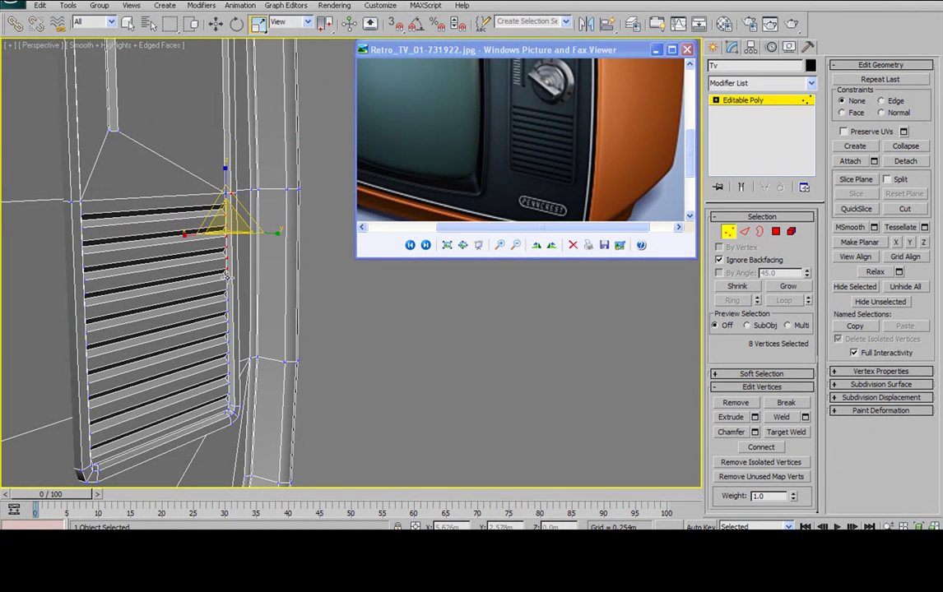
pyautogui.keyDown('ctrl'); pyautogui.click(226, 282); pyautogui.keyUp('ctrl')
pyautogui.keyDown('ctrl'); pyautogui.click(227, 300); pyautogui.keyUp('ctrl')
pyautogui.moveTo(242, 318)
pyautogui.keyDown('alt'); pyautogui.mouseDown(button='middle')
pyautogui.moveTo(156, 311)
pyautogui.moveTo(251, 319)
pyautogui.mouseUp(button='middle'); pyautogui.keyUp('alt')
pyautogui.click(777, 449)
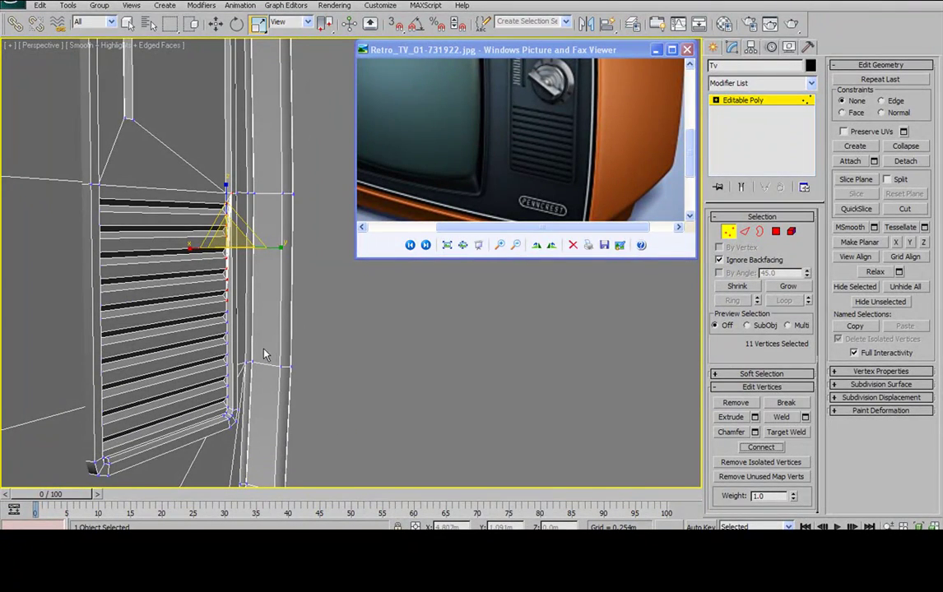
# Select the lower groove-end vertices along the grille's right edge, working downward from the middle of the grille
pyautogui.click(228, 313)
pyautogui.click(228, 312)
pyautogui.keyDown('ctrl'); pyautogui.click(228, 322); pyautogui.keyUp('ctrl')
pyautogui.keyDown('ctrl'); pyautogui.click(228, 333); pyautogui.keyUp('ctrl')
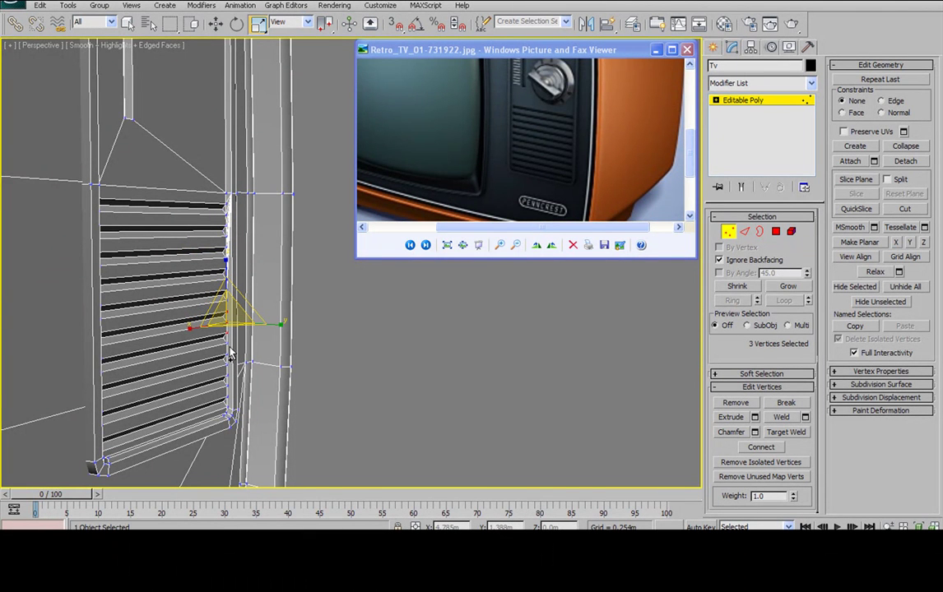
# Add the remaining vertices down the outer side edge of the speaker grille to the selection and connect them
pyautogui.keyDown('ctrl'); pyautogui.click(228, 344); pyautogui.keyUp('ctrl')
pyautogui.keyDown('ctrl'); pyautogui.click(227, 354); pyautogui.keyUp('ctrl')
pyautogui.keyDown('ctrl'); pyautogui.click(227, 365); pyautogui.keyUp('ctrl')
pyautogui.keyDown('ctrl'); pyautogui.click(227, 376); pyautogui.keyUp('ctrl')
pyautogui.keyDown('ctrl'); pyautogui.click(227, 385); pyautogui.keyUp('ctrl')
pyautogui.keyDown('ctrl'); pyautogui.click(227, 395); pyautogui.keyUp('ctrl')
pyautogui.keyDown('ctrl'); pyautogui.click(227, 404); pyautogui.keyUp('ctrl')
pyautogui.keyDown('ctrl'); pyautogui.click(228, 413); pyautogui.keyUp('ctrl')
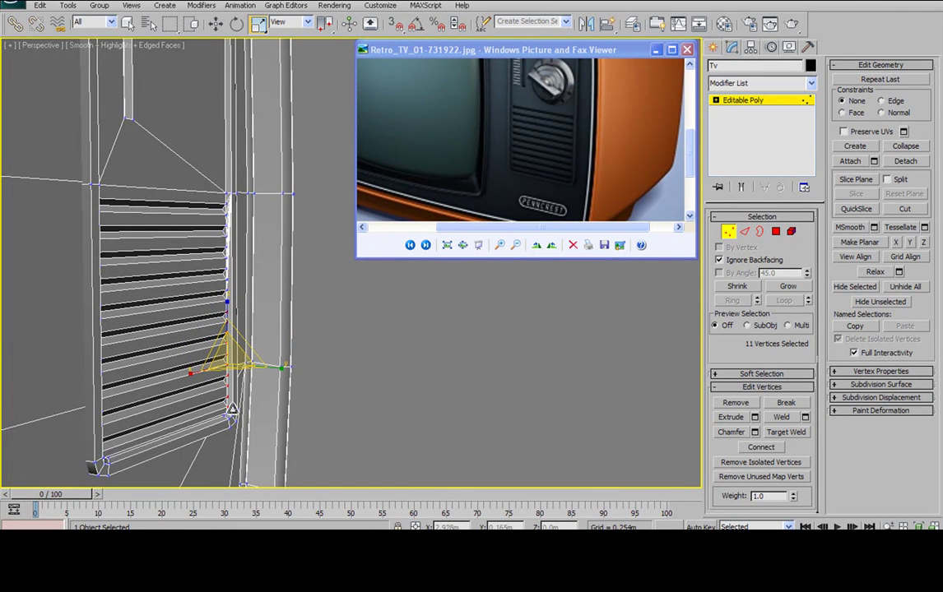
pyautogui.click(766, 446)
# Copy the two polygons of the narrow vertical slot above the grille, offsetting the copy slightly along Y
pyautogui.keyDown('alt'); pyautogui.moveTo(423, 342); pyautogui.dragTo(260, 244, button='middle'); pyautogui.keyUp('alt')
pyautogui.keyDown('alt'); pyautogui.moveTo(282, 156); pyautogui.dragTo(254, 202, button='middle'); pyautogui.keyUp('alt')
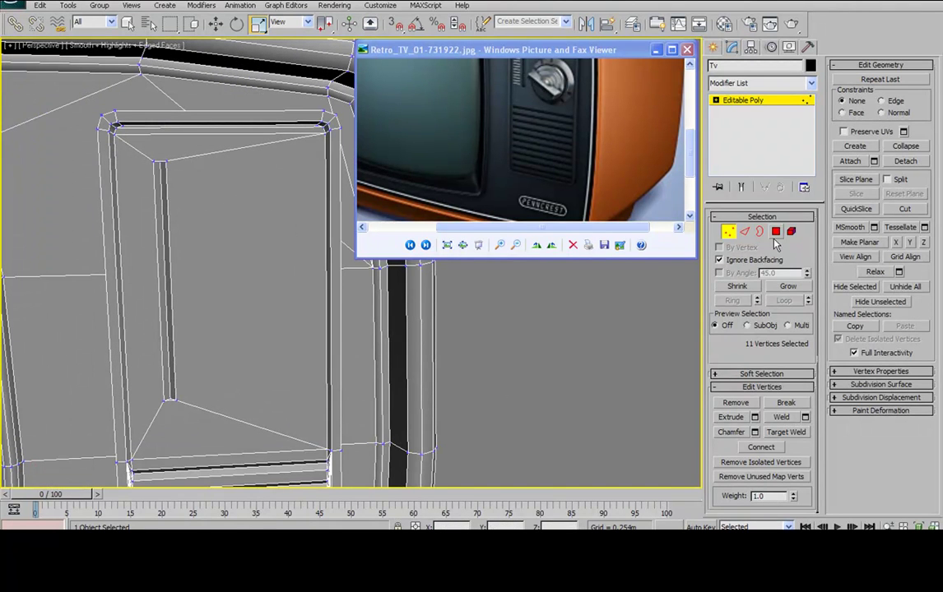
pyautogui.click(776, 232)
pyautogui.moveTo(585, 137); pyautogui.dragTo(553, 146)
pyautogui.scroll(-2, 548, 167)
pyautogui.scroll(3, 553, 147)
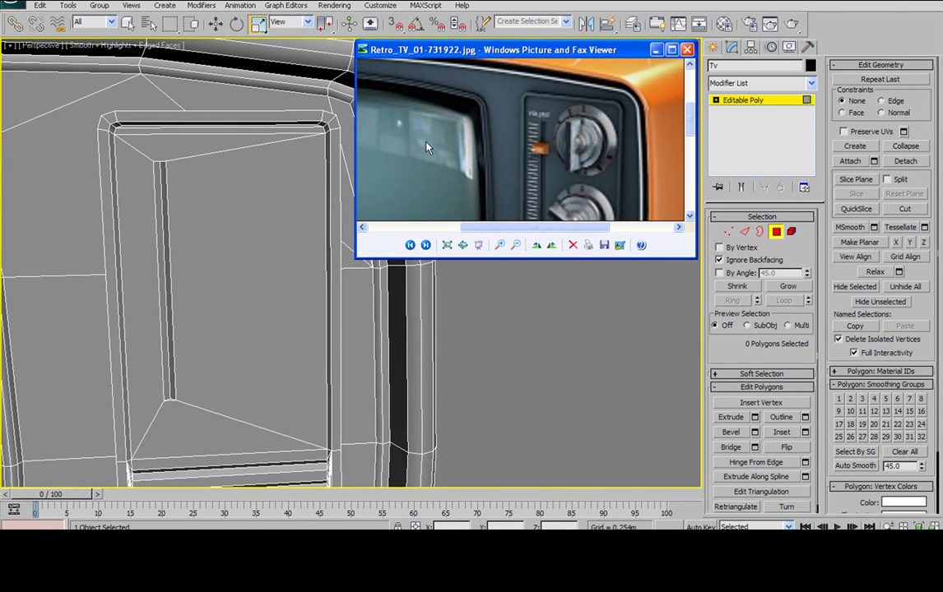
pyautogui.click(169, 203)
pyautogui.keyDown('alt'); pyautogui.moveTo(164, 211); pyautogui.dragTo(90, 205, button='middle'); pyautogui.keyUp('alt')
pyautogui.keyDown('alt'); pyautogui.moveTo(162, 157); pyautogui.dragTo(127, 198, button='middle'); pyautogui.keyUp('alt')
pyautogui.click(216, 25)
pyautogui.keyDown('alt'); pyautogui.moveTo(179, 179); pyautogui.dragTo(172, 231, button='middle'); pyautogui.keyUp('alt')
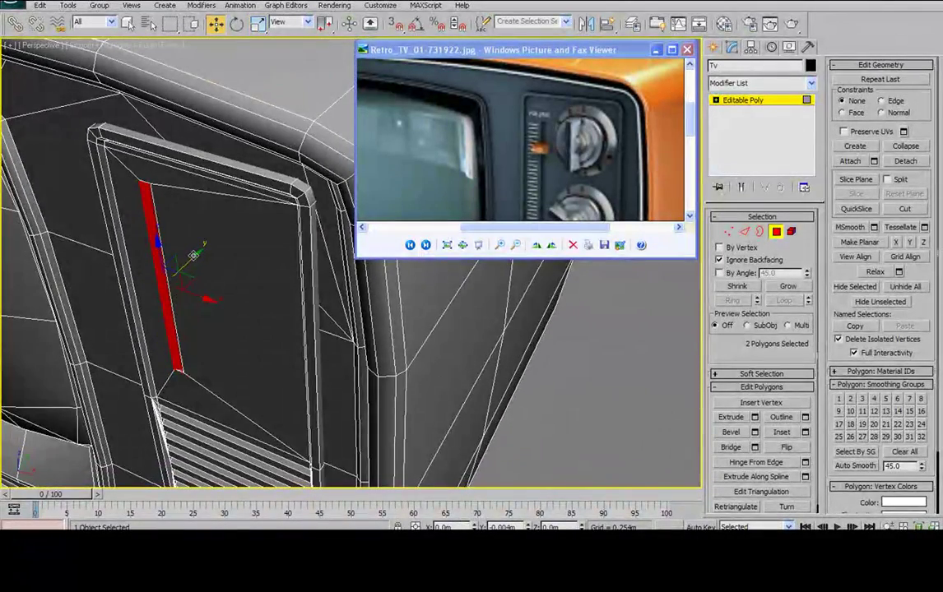
pyautogui.moveTo(190, 258); pyautogui.dragTo(198, 255)
pyautogui.moveTo(239, 292)
pyautogui.keyDown('alt'); pyautogui.mouseDown(button='middle')
pyautogui.moveTo(260, 287)
pyautogui.moveTo(187, 269)
pyautogui.moveTo(206, 285)
pyautogui.mouseUp(button='middle'); pyautogui.keyUp('alt')
pyautogui.click(184, 262)
pyautogui.hotkey('ctrl', 'z')
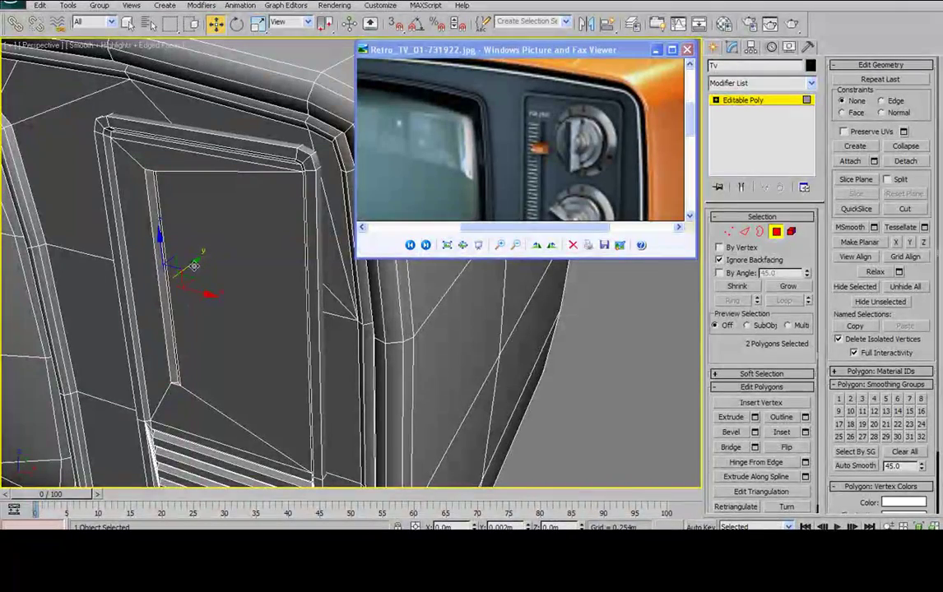
# Remove the edge dividing the copied slot polygons so they form a single polygon
pyautogui.keyDown('alt'); pyautogui.moveTo(194, 265); pyautogui.dragTo(164, 223, button='middle'); pyautogui.keyUp('alt')
pyautogui.keyDown('ctrl'); pyautogui.click(746, 234); pyautogui.keyUp('ctrl')
pyautogui.click(166, 213)
pyautogui.click(735, 419)
pyautogui.keyDown('alt'); pyautogui.moveTo(393, 375); pyautogui.dragTo(176, 255, button='middle'); pyautogui.keyUp('alt')
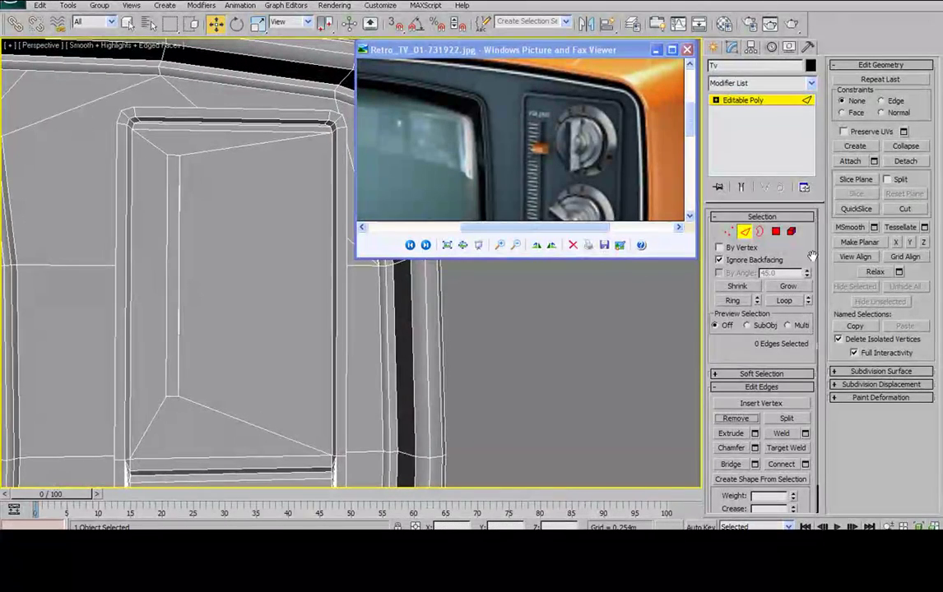
# Scale the copied slot polygon down in height and widen it into a small horizontal rectangle for the slider knob
pyautogui.click(776, 231)
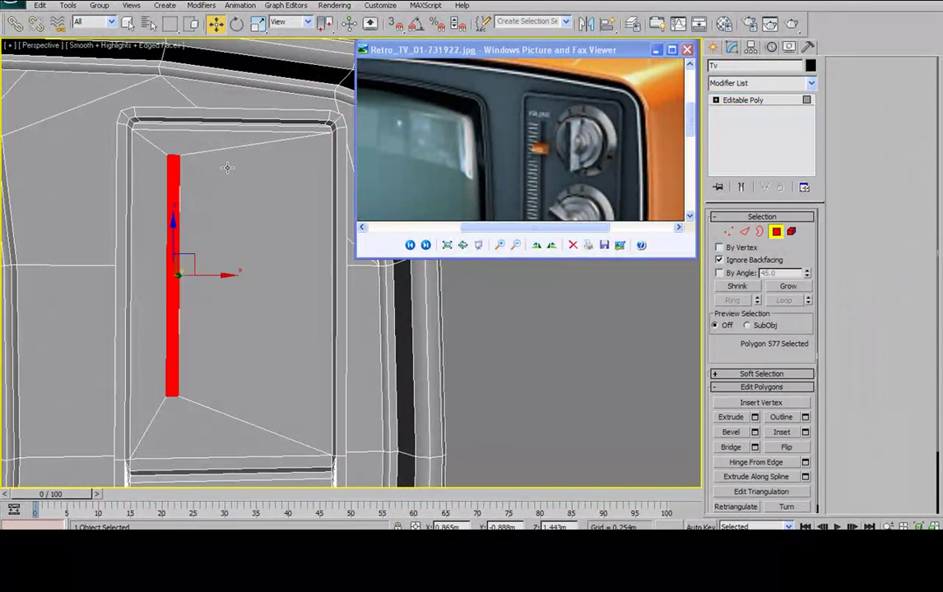
pyautogui.click(258, 24)
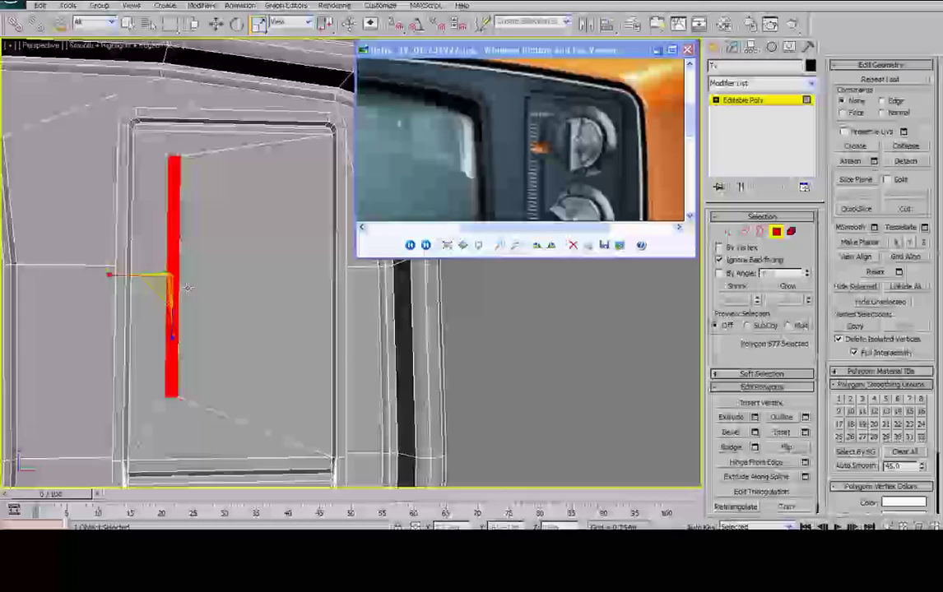
pyautogui.moveTo(177, 343); pyautogui.dragTo(226, 355)
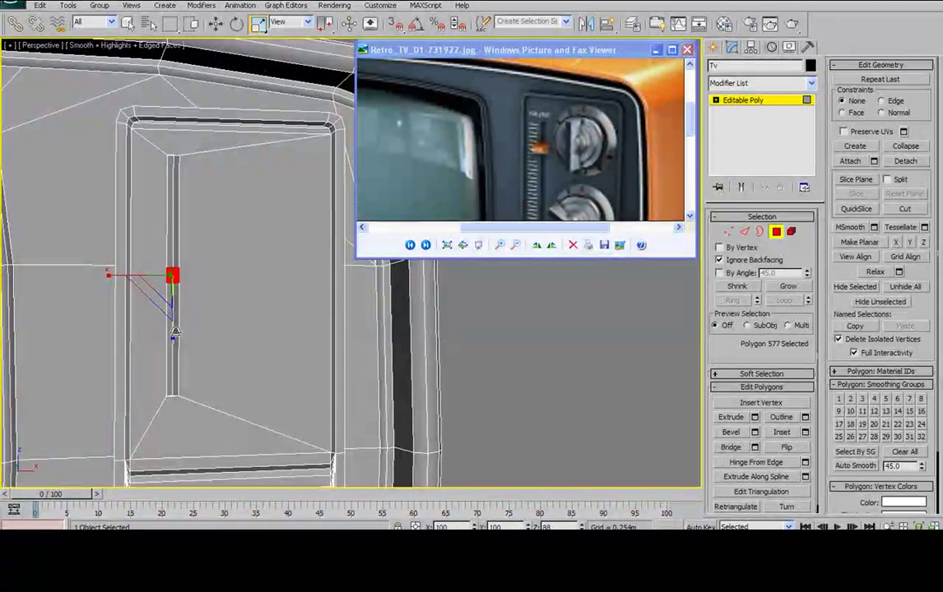
pyautogui.moveTo(110, 272); pyautogui.dragTo(19, 258)
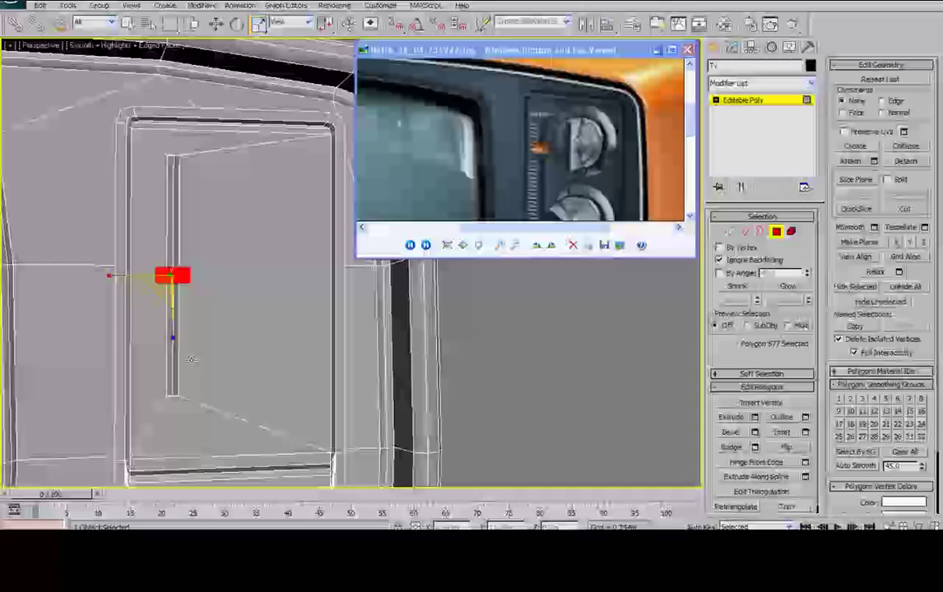
pyautogui.moveTo(172, 339); pyautogui.dragTo(171, 347)
# Bevel the slider knob polygon with a height of 0.046 m and an outline amount of -0.015 m
pyautogui.keyDown('alt'); pyautogui.moveTo(153, 313); pyautogui.dragTo(189, 300, button='middle'); pyautogui.keyUp('alt')
pyautogui.scroll(-5, 189, 300)
pyautogui.keyDown('alt'); pyautogui.moveTo(249, 284); pyautogui.dragTo(271, 284, button='middle'); pyautogui.keyUp('alt')
pyautogui.scroll(4, 271, 283)
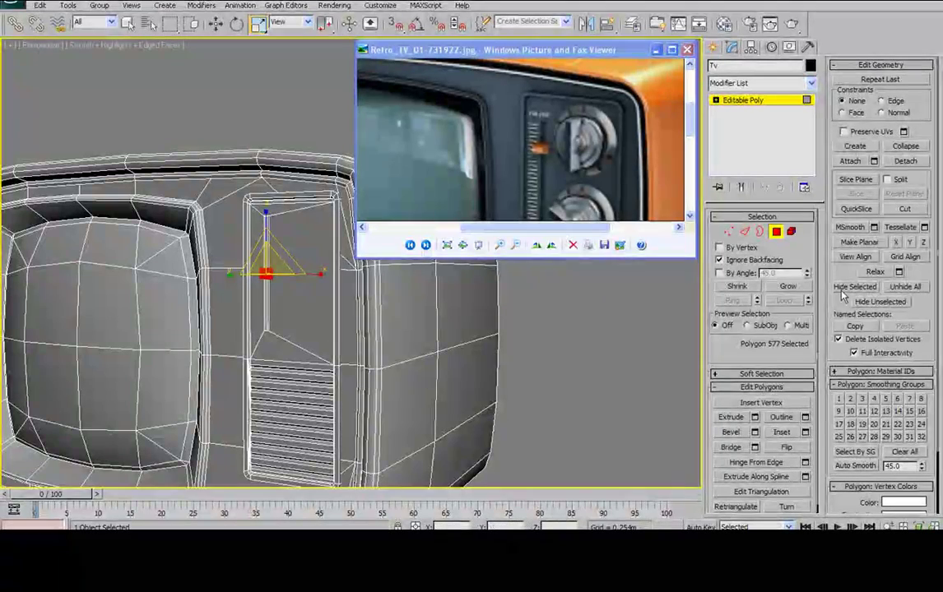
pyautogui.click(754, 433)
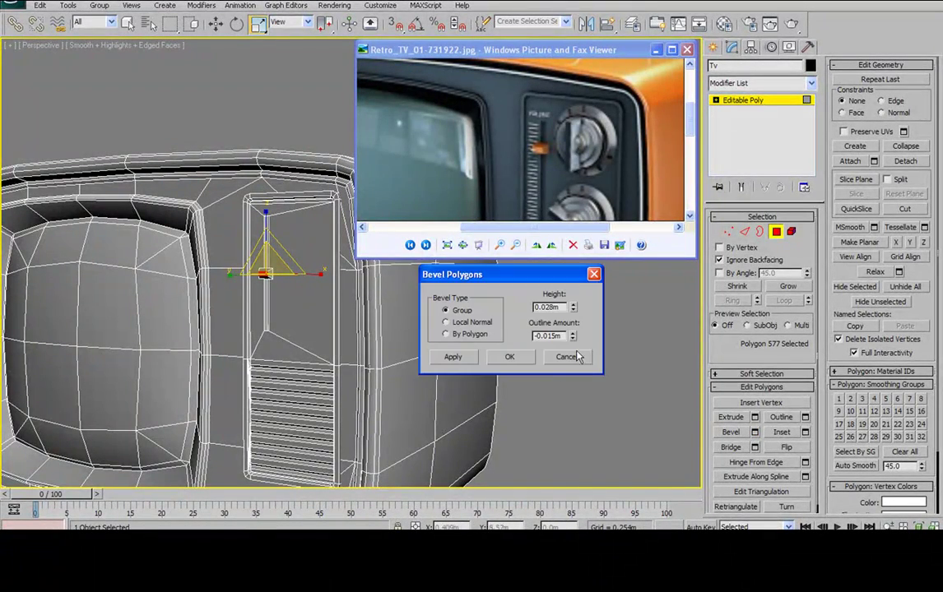
pyautogui.keyDown('alt'); pyautogui.moveTo(238, 292); pyautogui.dragTo(260, 301, button='middle'); pyautogui.keyUp('alt')
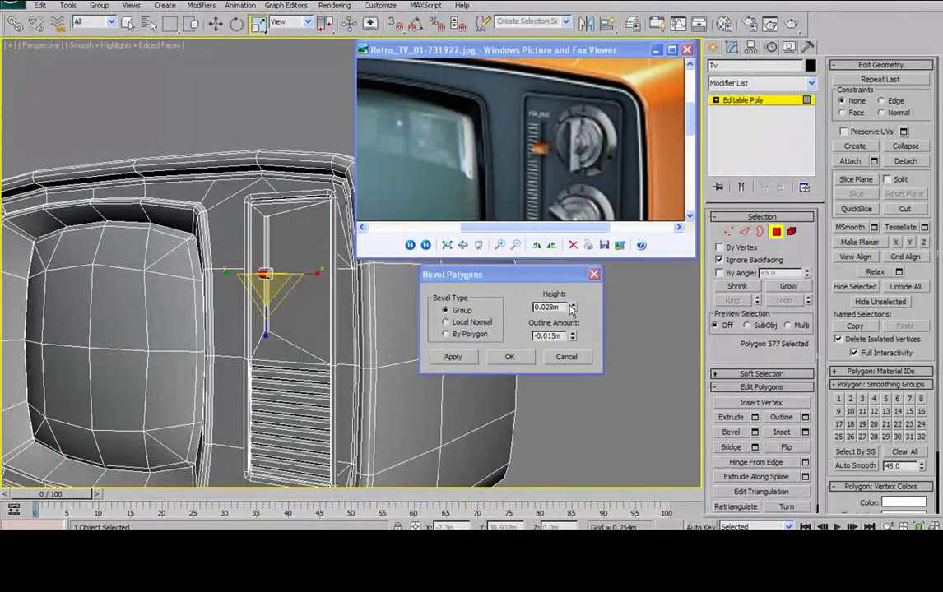
pyautogui.moveTo(572, 308); pyautogui.dragTo(572, 291)
pyautogui.keyDown('alt'); pyautogui.moveTo(298, 296); pyautogui.dragTo(324, 318, button='middle'); pyautogui.keyUp('alt')
pyautogui.click(519, 356)
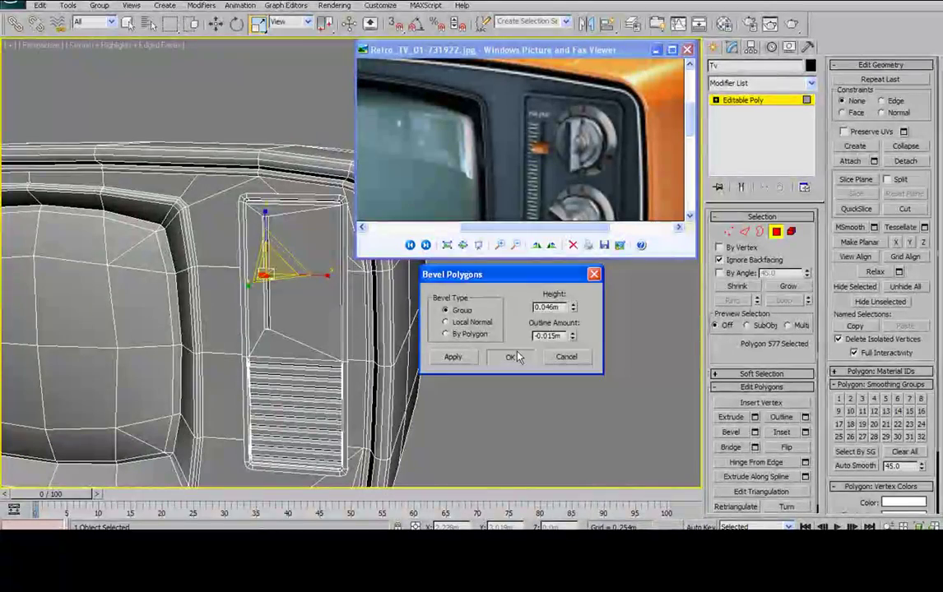
# Select the slider knob as an element and move it up the slot by about 0.156 m along Z
pyautogui.click(776, 232)
pyautogui.keyDown('alt'); pyautogui.moveTo(411, 297); pyautogui.dragTo(564, 270, button='middle'); pyautogui.keyUp('alt')
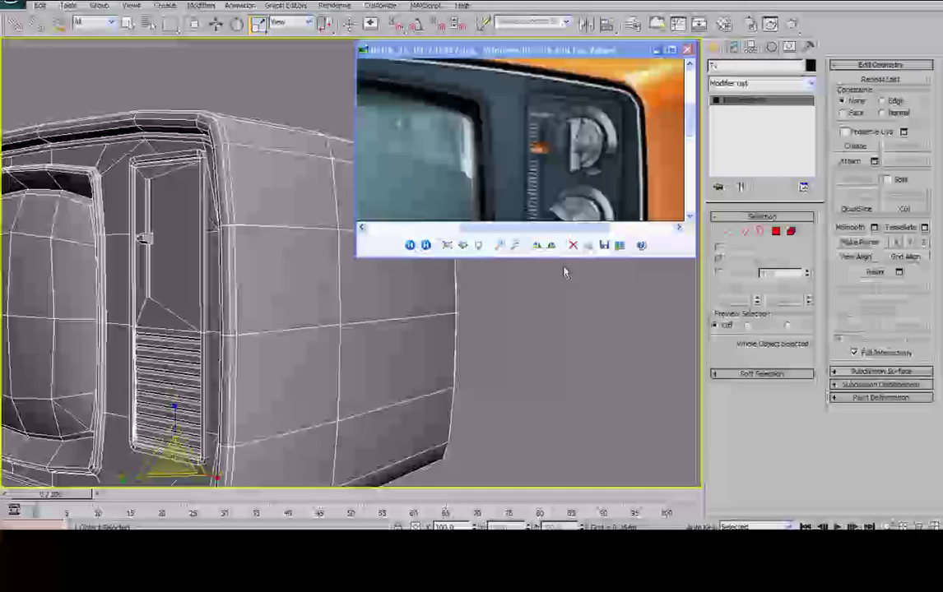
pyautogui.click(791, 231)
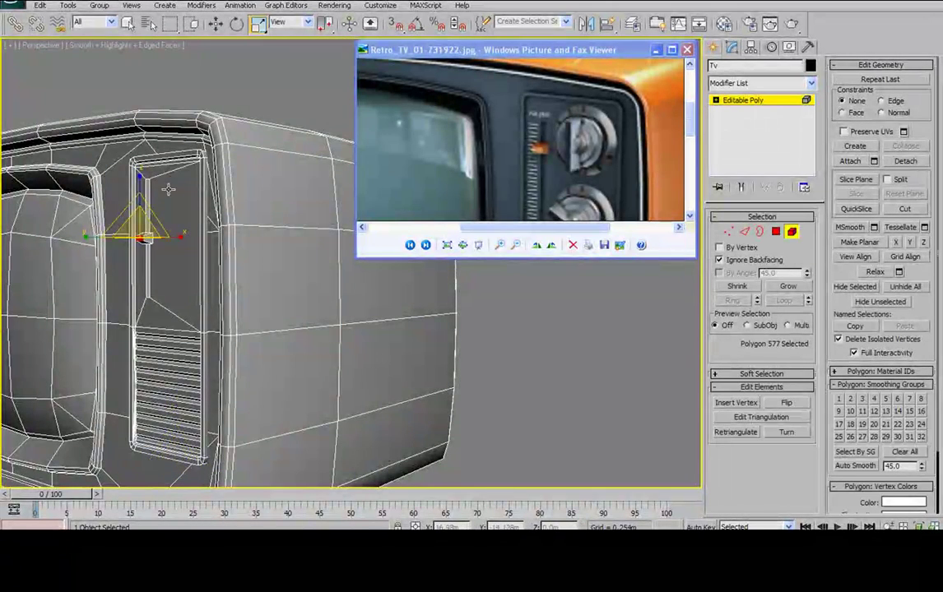
pyautogui.click(147, 238)
pyautogui.press('w')
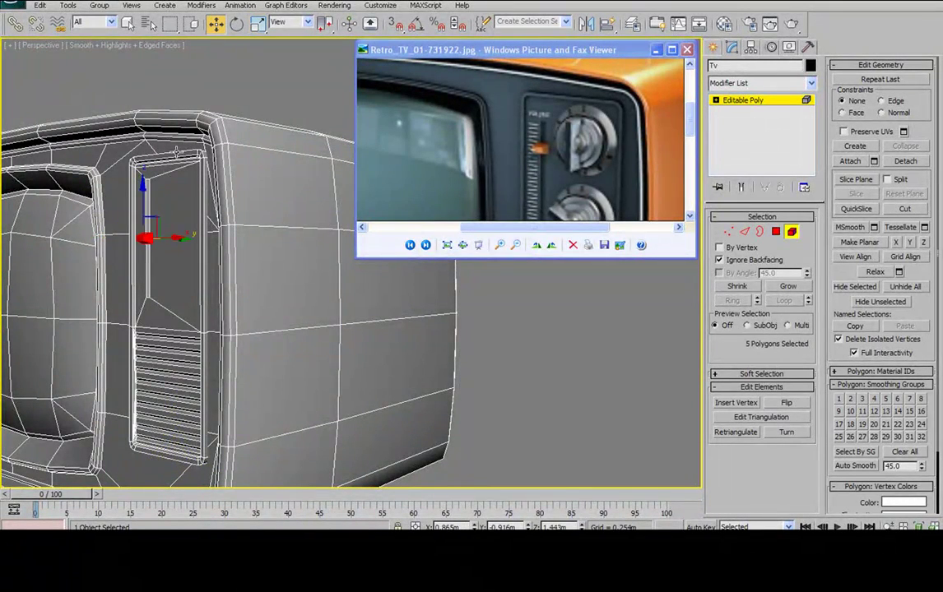
pyautogui.moveTo(144, 186); pyautogui.dragTo(153, 161)
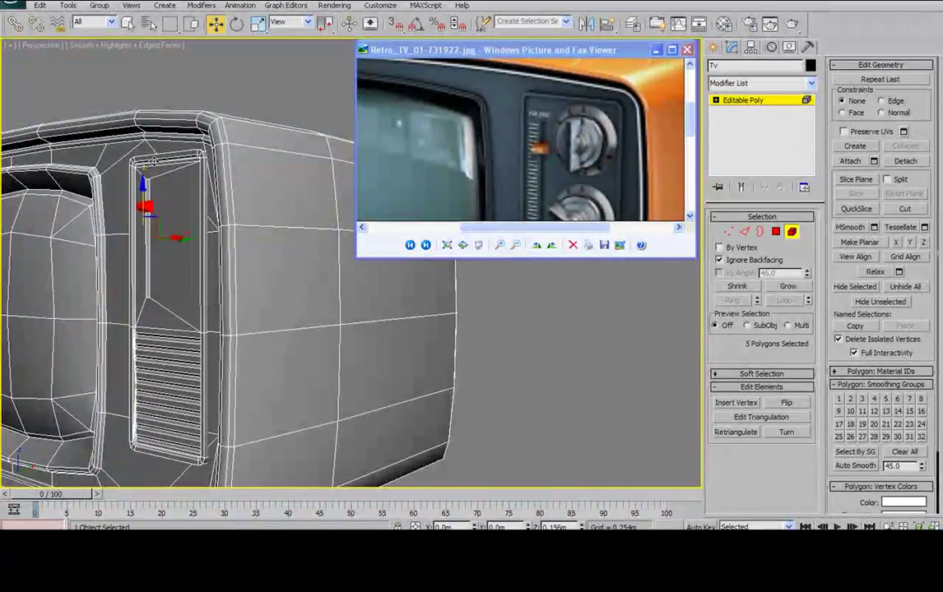
pyautogui.keyDown('alt'); pyautogui.moveTo(154, 163); pyautogui.dragTo(222, 186, button='middle'); pyautogui.keyUp('alt')
pyautogui.scroll(-4, 276, 188)
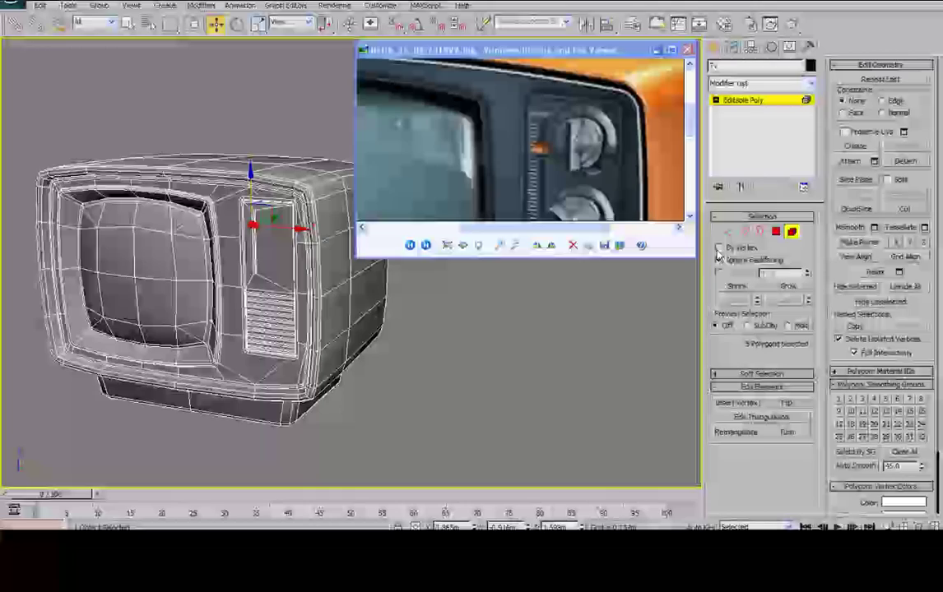
pyautogui.click(793, 235)
# Create a cylinder of about 0.162 m radius and 0.116 m height in the front view, near the control panel's upper end, for a dial
pyautogui.moveTo(279, 242); pyautogui.dragTo(315, 243, button='middle')
pyautogui.scroll(-3, 551, 165)
pyautogui.moveTo(560, 179); pyautogui.dragTo(525, 116)
pyautogui.moveTo(588, 133); pyautogui.dragTo(557, 243)
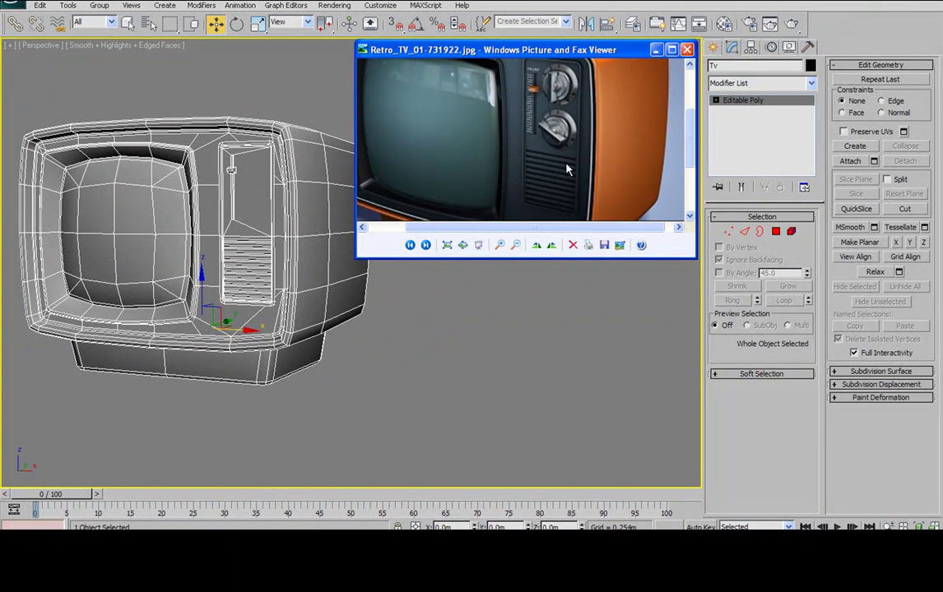
pyautogui.moveTo(565, 167); pyautogui.dragTo(572, 186)
pyautogui.click(715, 52)
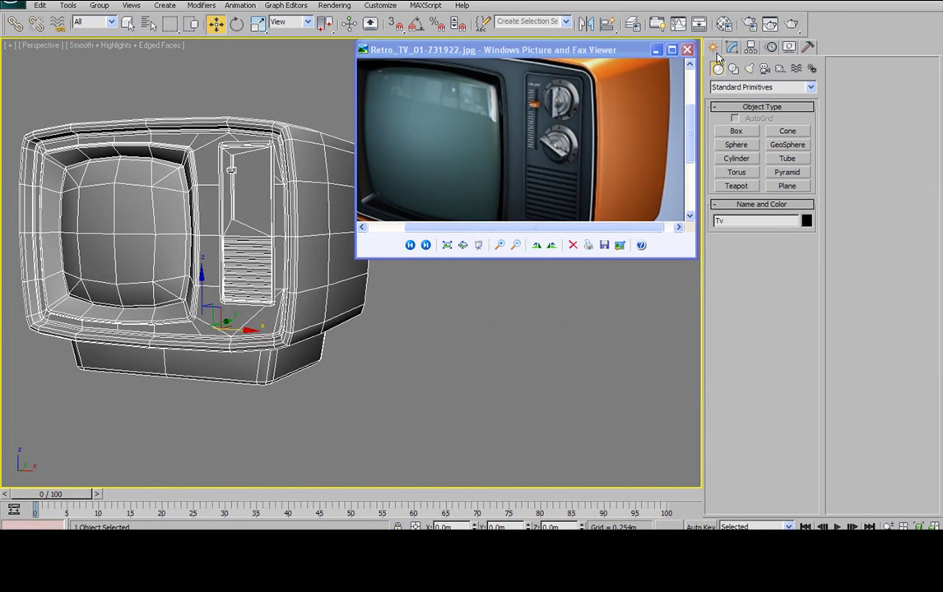
pyautogui.click(738, 163)
pyautogui.keyDown('alt'); pyautogui.moveTo(116, 289); pyautogui.dragTo(205, 276, button='middle'); pyautogui.keyUp('alt')
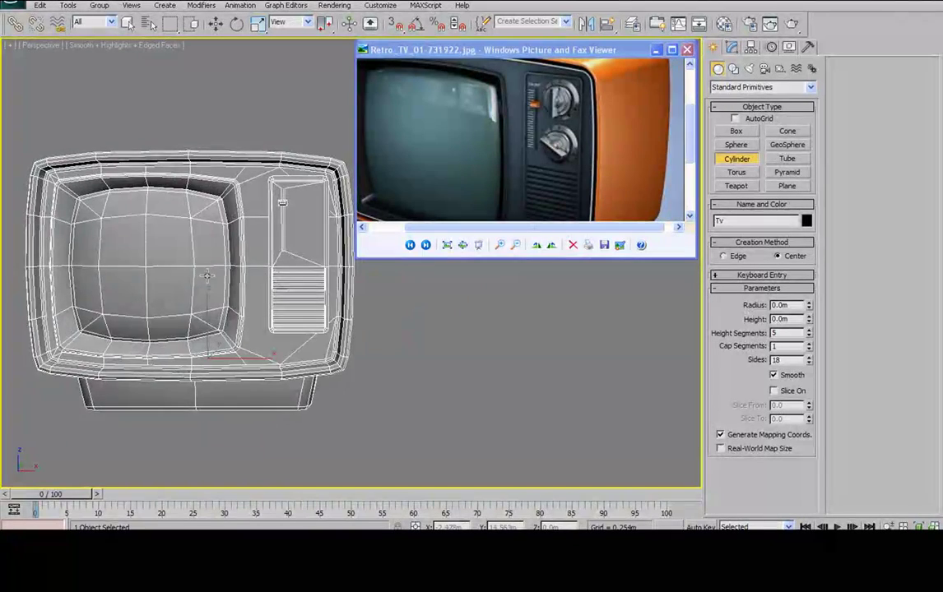
pyautogui.scroll(-3, 232, 249)
pyautogui.press('f')
pyautogui.scroll(6, 264, 262)
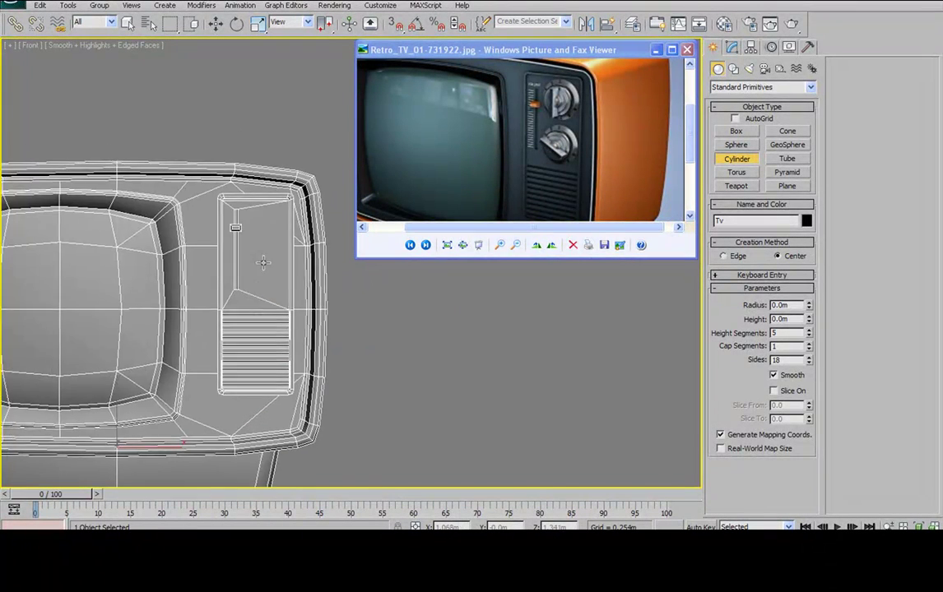
pyautogui.scroll(5, 263, 263)
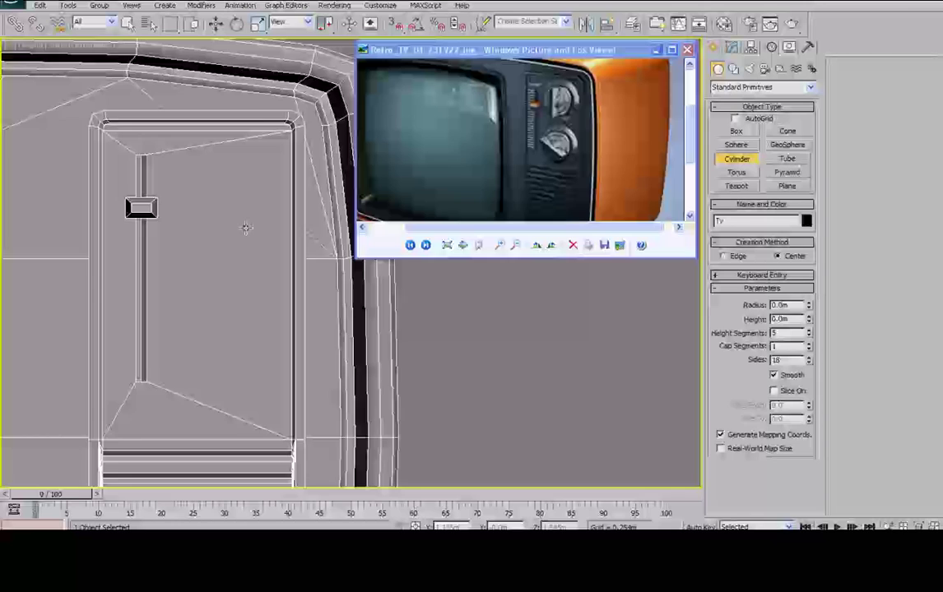
pyautogui.press('F3')
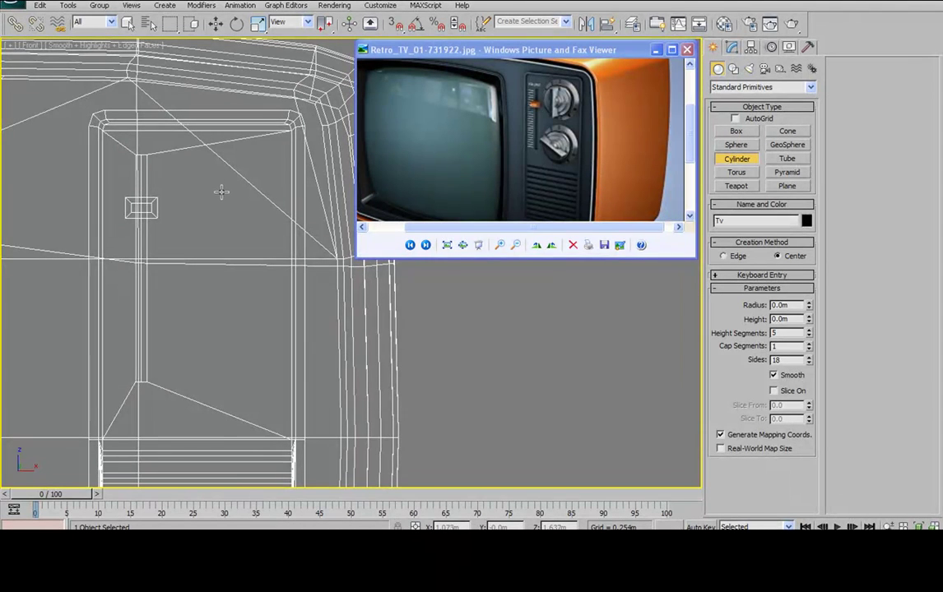
pyautogui.moveTo(219, 180); pyautogui.dragTo(246, 170)
pyautogui.click(216, 24)
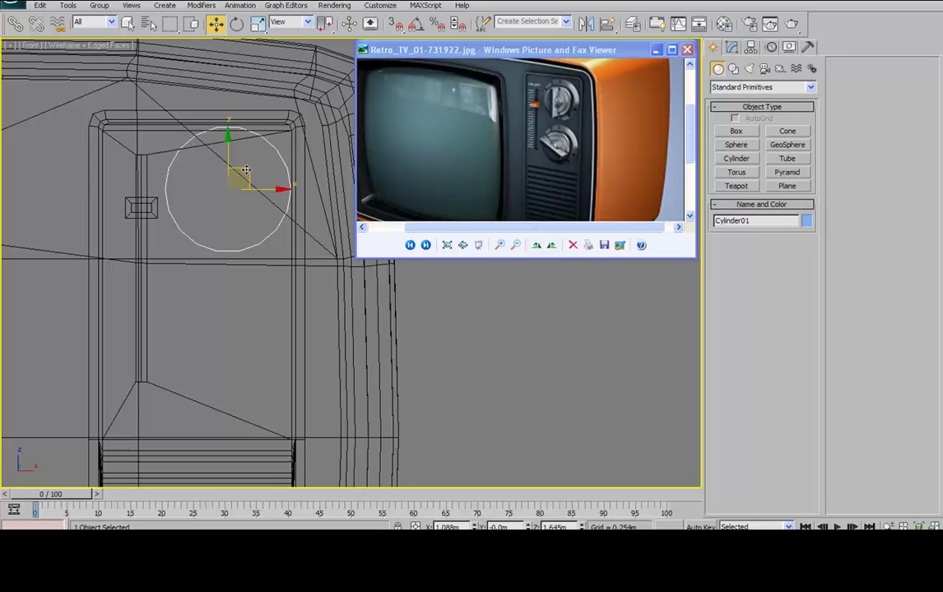
# Set the dial cylinder's number of sides to 14
pyautogui.click(730, 48)
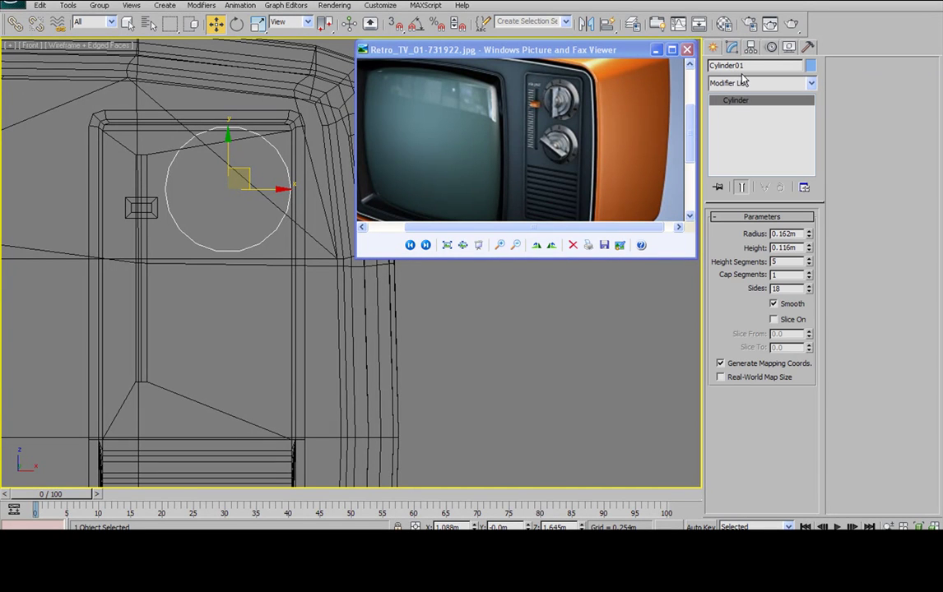
pyautogui.moveTo(811, 295); pyautogui.dragTo(810, 317)
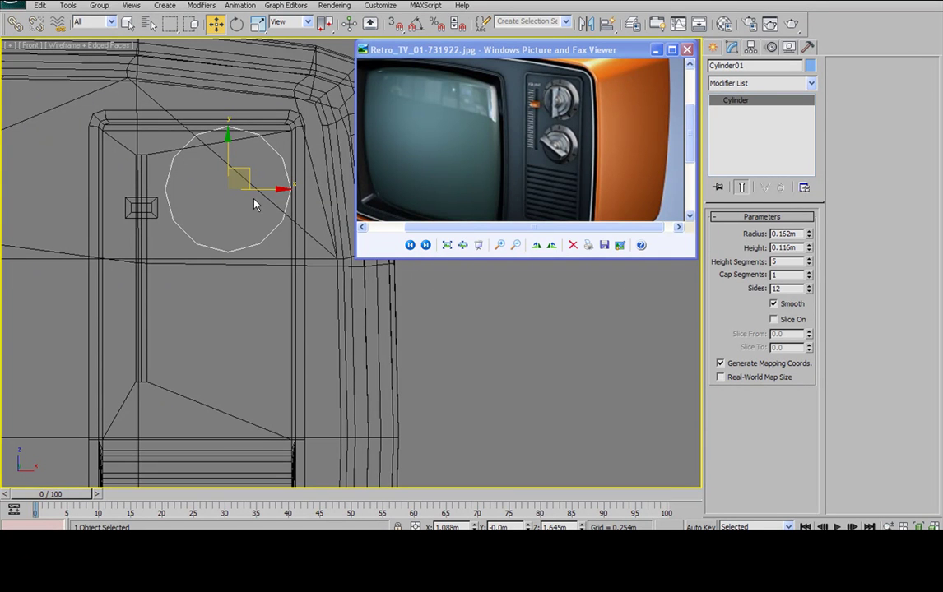
pyautogui.scroll(-5, 278, 189)
pyautogui.scroll(4, 280, 190)
pyautogui.scroll(-2, 281, 195)
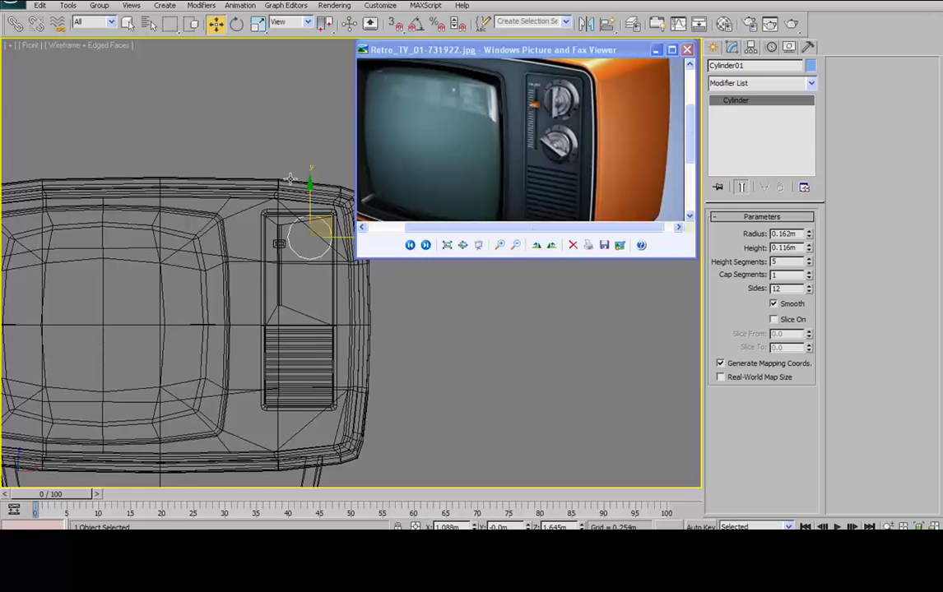
pyautogui.scroll(5, 290, 178)
pyautogui.moveTo(301, 180); pyautogui.dragTo(306, 212, button='middle')
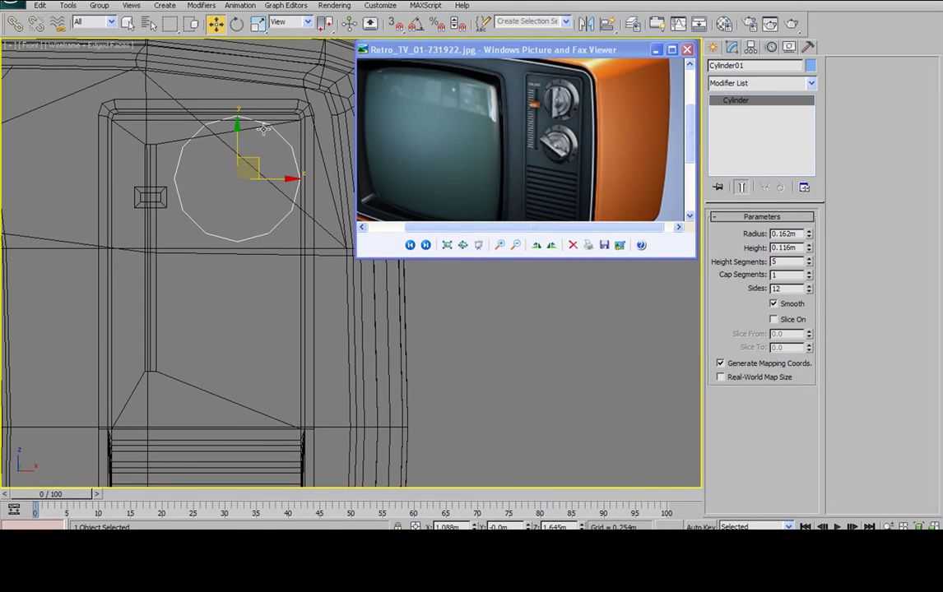
pyautogui.click(811, 286)
pyautogui.click(808, 286)
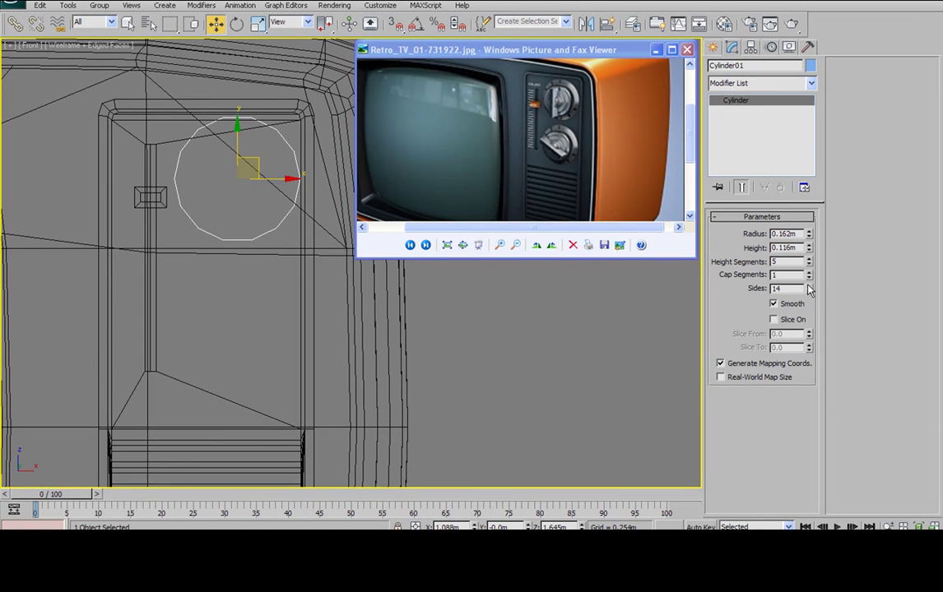
# Set the dial cylinder's height segments to 1 and convert it to an editable poly
pyautogui.rightClick(281, 135)
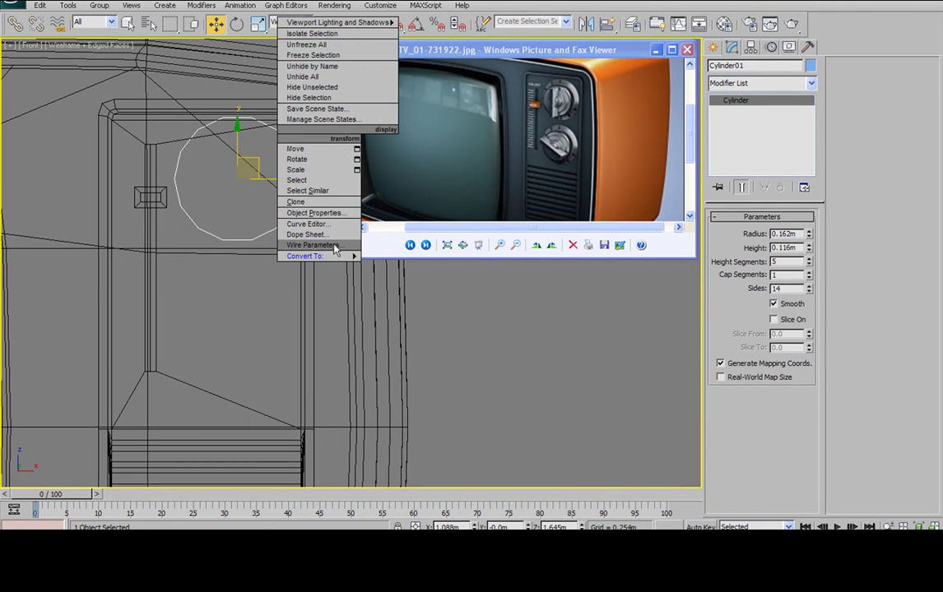
pyautogui.moveTo(334, 258)
pyautogui.click(835, 259)
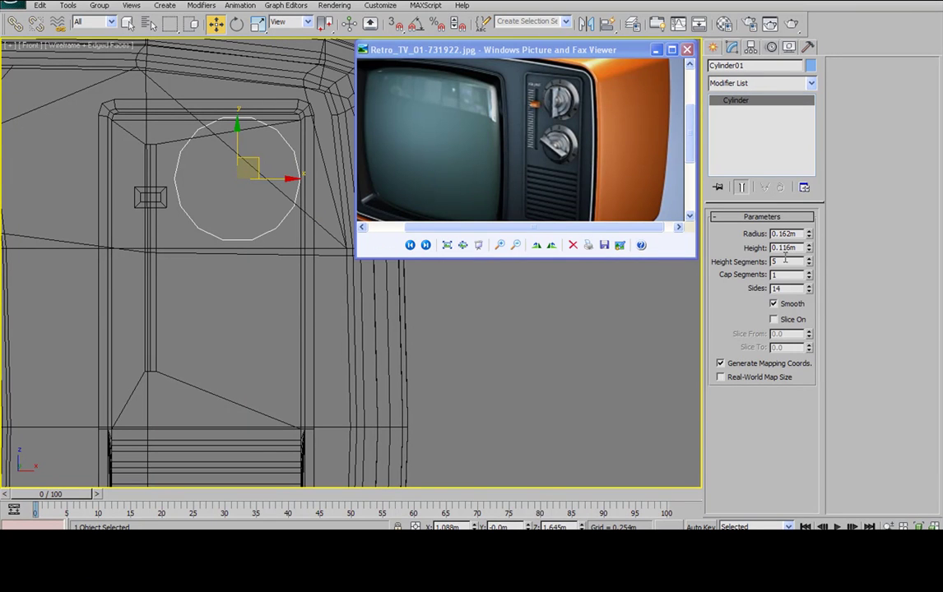
pyautogui.rightClick(294, 154)
pyautogui.moveTo(321, 276)
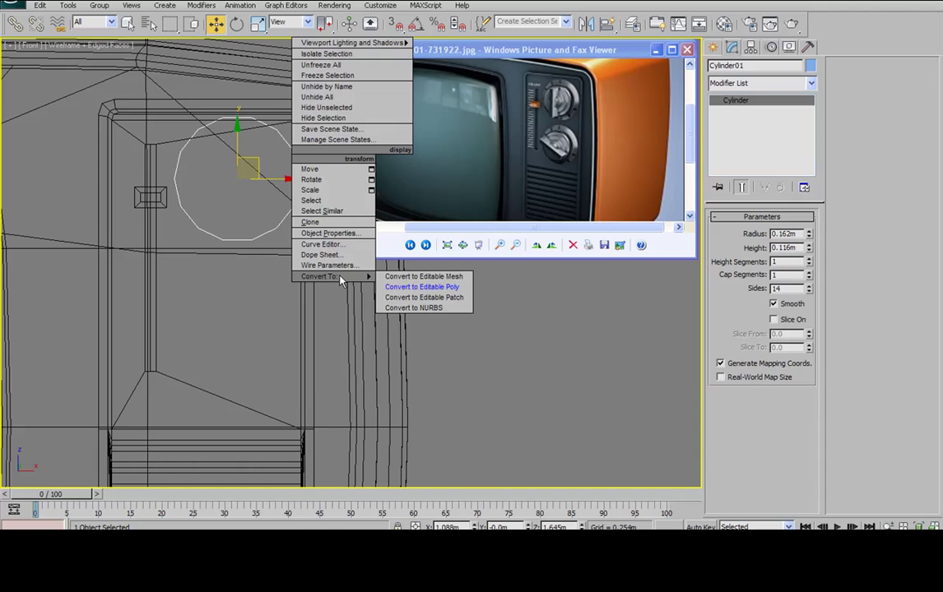
pyautogui.click(436, 293)
# Move the dial cylinder along Y to about -0.882 m at the TV's front panel and enter polygon editing
pyautogui.keyDown('alt'); pyautogui.moveTo(314, 168); pyautogui.dragTo(246, 160, button='middle'); pyautogui.keyUp('alt')
pyautogui.press('F3')
pyautogui.scroll(-3, 267, 158)
pyautogui.moveTo(336, 212); pyautogui.dragTo(199, 244)
pyautogui.moveTo(198, 240)
pyautogui.keyDown('alt'); pyautogui.mouseDown(button='middle')
pyautogui.moveTo(140, 221)
pyautogui.moveTo(99, 221)
pyautogui.mouseUp(button='middle'); pyautogui.keyUp('alt')
pyautogui.press('F3')
pyautogui.click(776, 232)
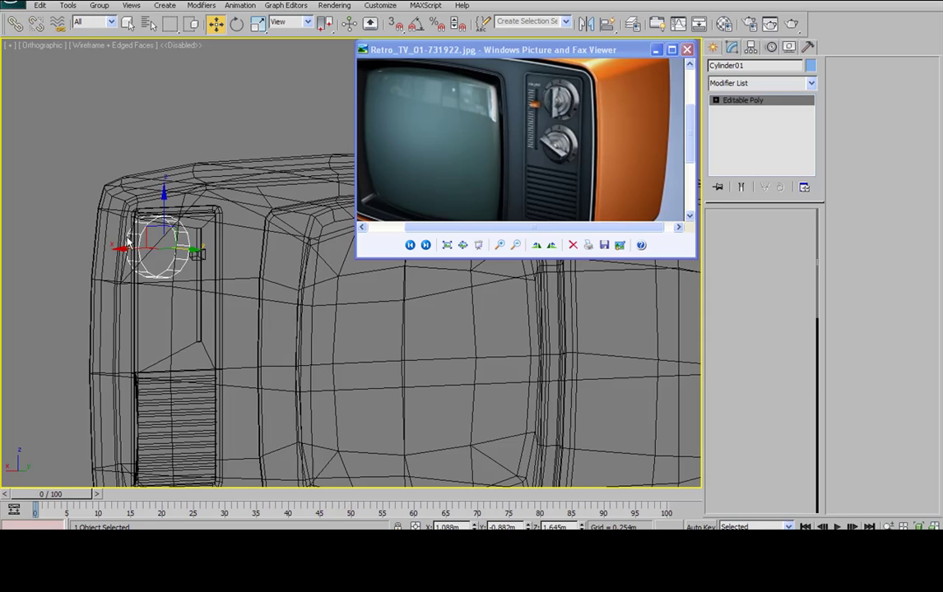
# Select the dial cylinder's front cap polygon and move it along Y to about -0.89 m
pyautogui.click(159, 238)
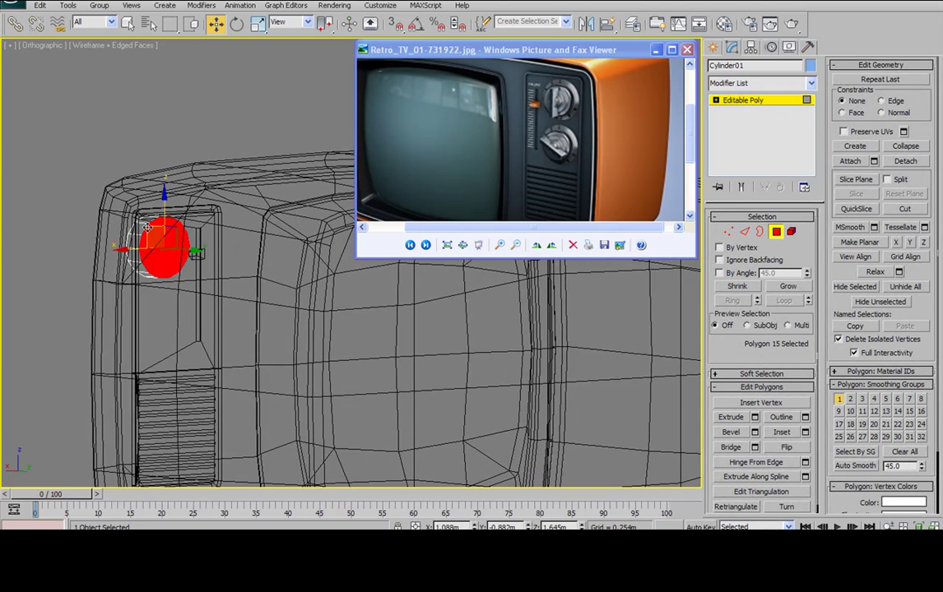
pyautogui.click(147, 228)
pyautogui.keyDown('alt'); pyautogui.moveTo(131, 231); pyautogui.dragTo(301, 247, button='middle'); pyautogui.keyUp('alt')
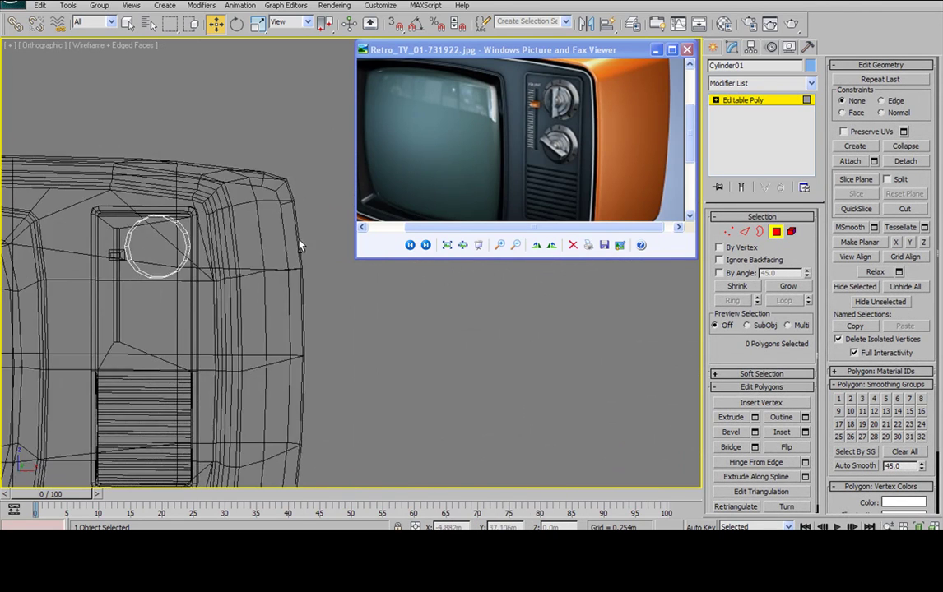
pyautogui.press('F3')
pyautogui.moveTo(46, 148); pyautogui.dragTo(140, 186, button='middle')
pyautogui.scroll(2, 140, 186)
pyautogui.click(197, 271)
pyautogui.keyDown('alt'); pyautogui.moveTo(196, 271); pyautogui.dragTo(228, 308, button='middle'); pyautogui.keyUp('alt')
pyautogui.moveTo(247, 290); pyautogui.dragTo(274, 291)
pyautogui.keyDown('alt'); pyautogui.moveTo(362, 297); pyautogui.dragTo(296, 318, button='middle'); pyautogui.keyUp('alt')
pyautogui.keyDown('alt'); pyautogui.moveTo(248, 298); pyautogui.dragTo(290, 297, button='middle'); pyautogui.keyUp('alt')
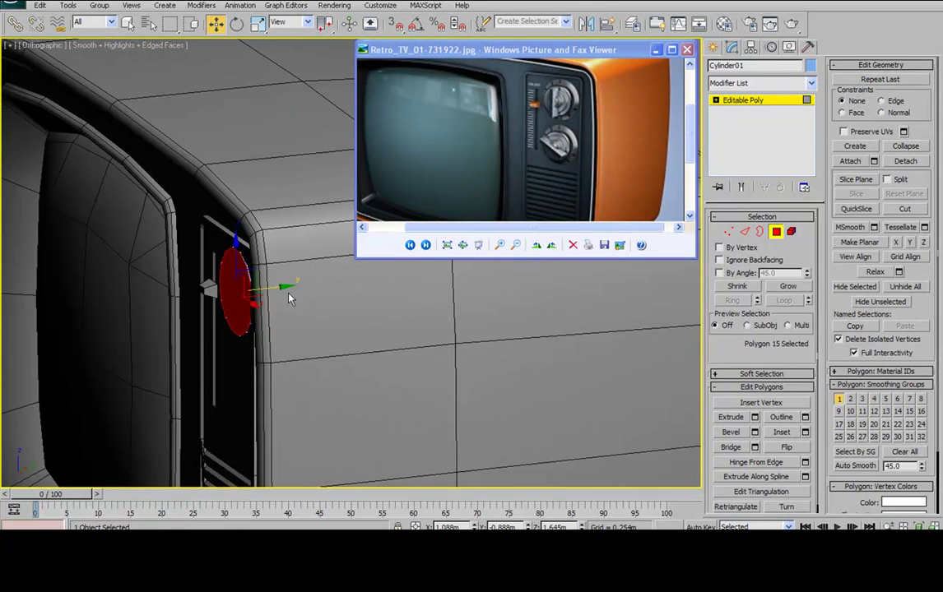
pyautogui.scroll(7, 291, 297)
pyautogui.keyDown('alt'); pyautogui.moveTo(246, 256); pyautogui.dragTo(250, 275, button='middle'); pyautogui.keyUp('alt')
pyautogui.moveTo(158, 285); pyautogui.dragTo(156, 285)
pyautogui.moveTo(165, 280); pyautogui.dragTo(220, 258, button='middle')
pyautogui.scroll(-3, 239, 229)
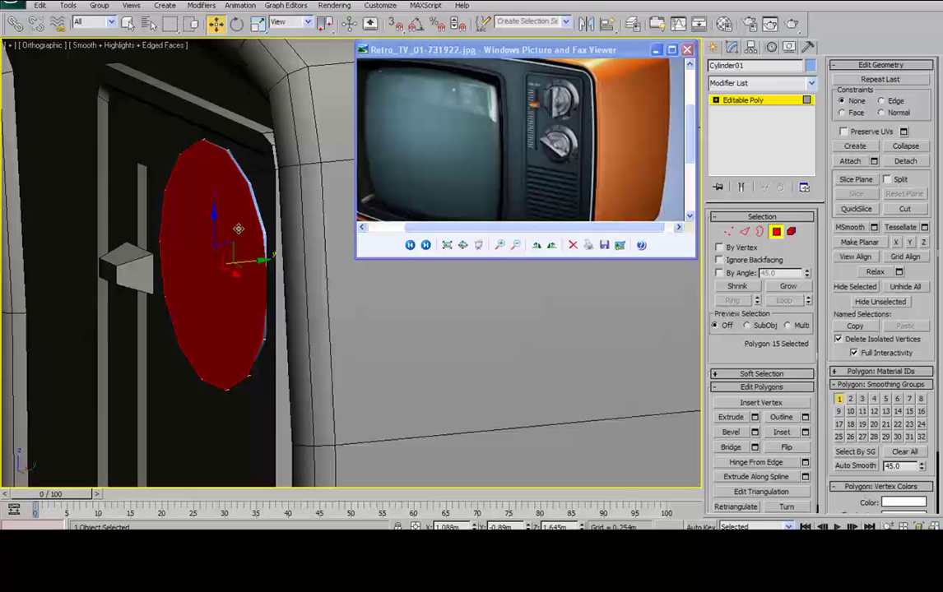
# Bevel the dial's front cap with a height of 0.013 m and an outline amount of about -0.023 m
pyautogui.click(755, 432)
pyautogui.moveTo(574, 308)
pyautogui.mouseDown()
pyautogui.moveTo(582, 371)
pyautogui.moveTo(574, 309)
pyautogui.moveTo(572, 326)
pyautogui.mouseUp()
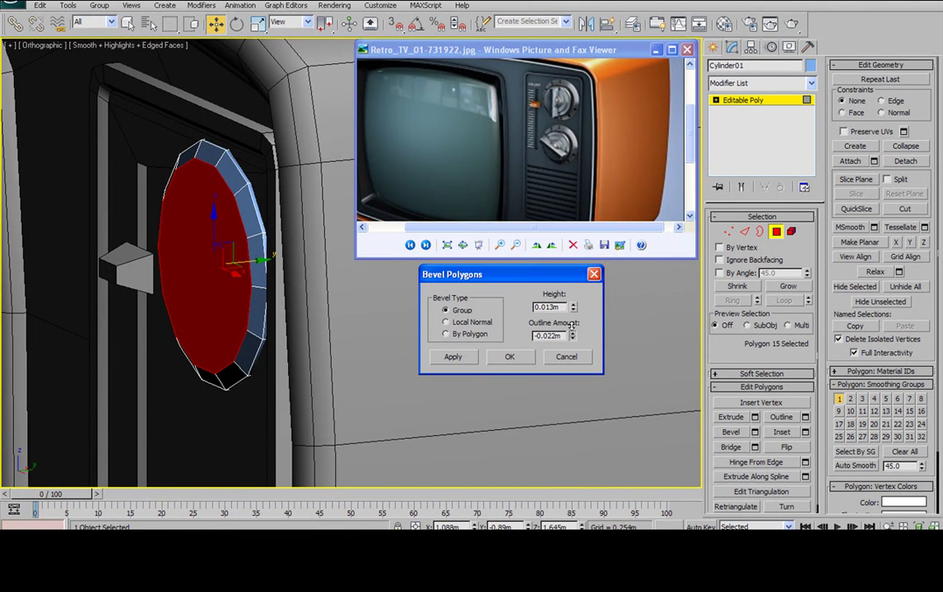
pyautogui.keyDown('alt'); pyautogui.moveTo(199, 221); pyautogui.dragTo(311, 292, button='middle'); pyautogui.keyUp('alt')
pyautogui.click(510, 357)
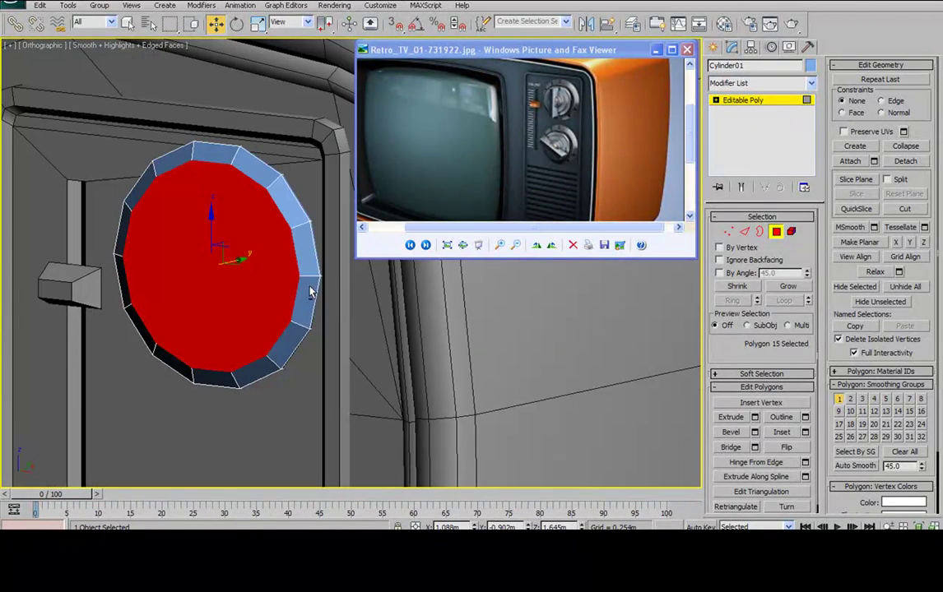
# Clone the dial's front cap polygon as an element, scaled down slightly to form a smaller concentric disc
pyautogui.keyDown('alt'); pyautogui.moveTo(278, 220); pyautogui.dragTo(307, 226, button='middle'); pyautogui.keyUp('alt')
pyautogui.scroll(3, 291, 198)
pyautogui.moveTo(336, 187); pyautogui.dragTo(360, 182, button='middle')
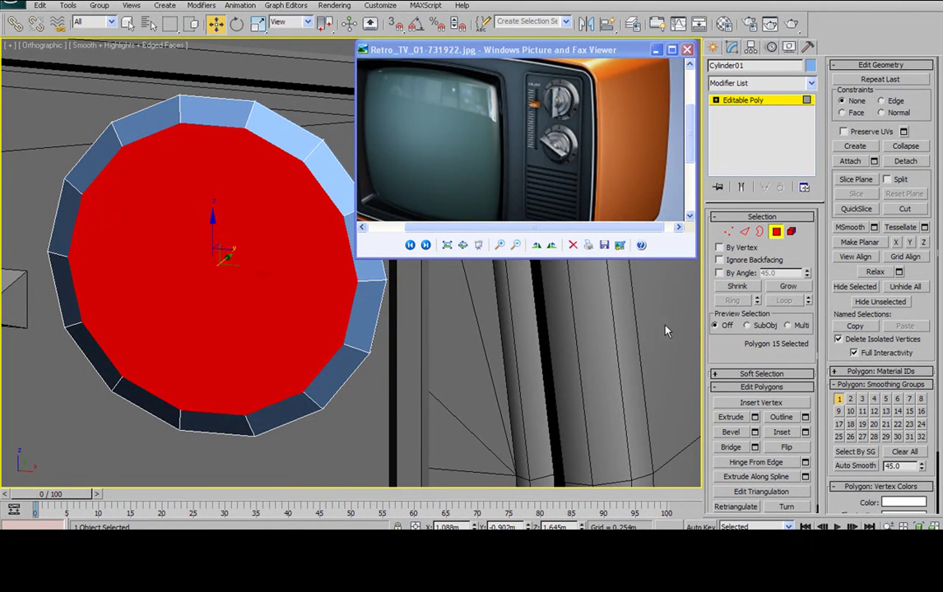
pyautogui.press('r')
pyautogui.keyDown('alt'); pyautogui.moveTo(273, 255); pyautogui.dragTo(298, 229, button='middle'); pyautogui.keyUp('alt')
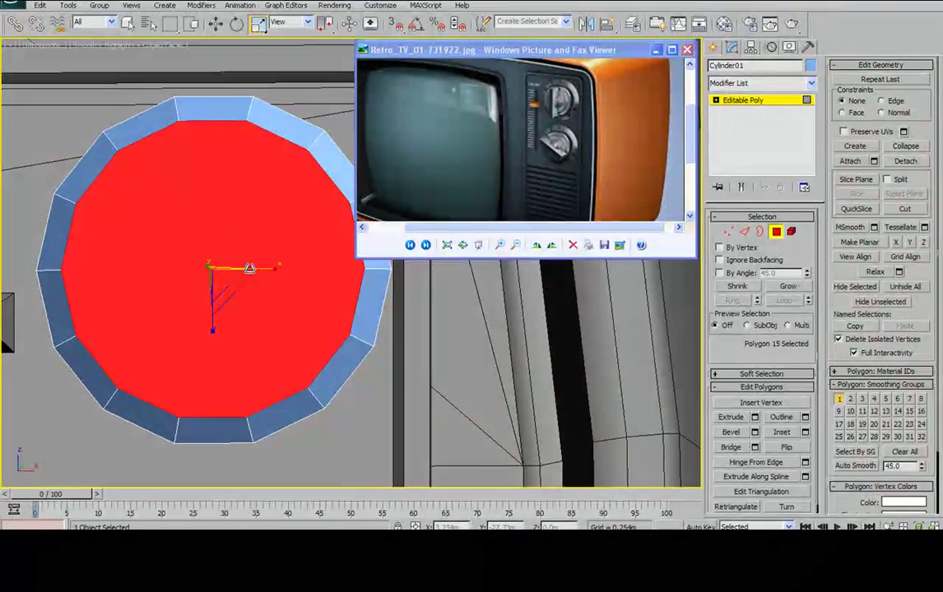
pyautogui.keyDown('shift'); pyautogui.moveTo(241, 288); pyautogui.dragTo(221, 271); pyautogui.keyUp('shift')
pyautogui.moveTo(218, 271)
pyautogui.mouseDown()
pyautogui.moveTo(214, 303)
pyautogui.moveTo(216, 296)
pyautogui.mouseUp()
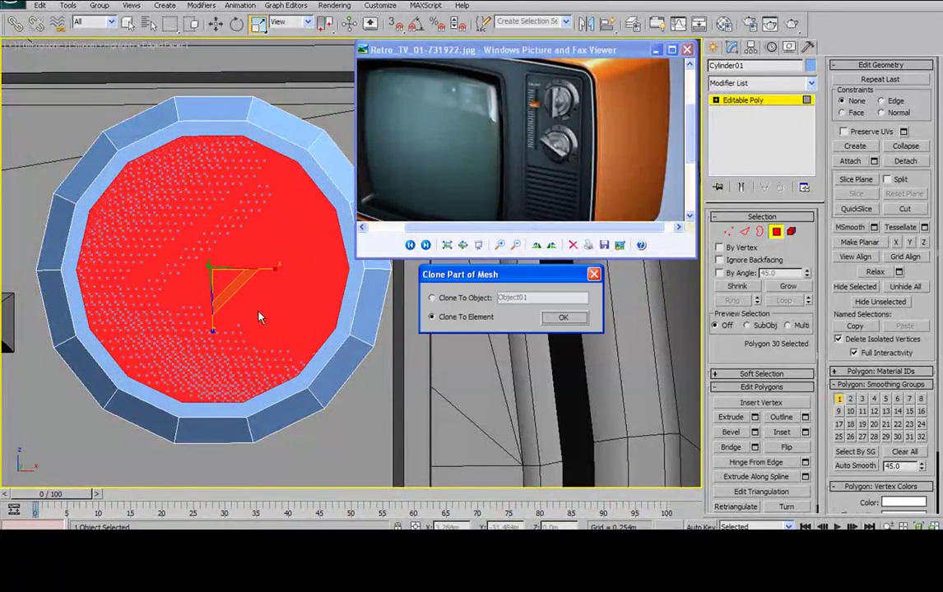
pyautogui.click(563, 319)
# Bevel the cloned disc outward with a height of about 0.023 m and an outline amount of -0.005 m
pyautogui.moveTo(329, 272)
pyautogui.keyDown('alt'); pyautogui.mouseDown(button='middle')
pyautogui.moveTo(276, 269)
pyautogui.moveTo(287, 148)
pyautogui.mouseUp(button='middle'); pyautogui.keyUp('alt')
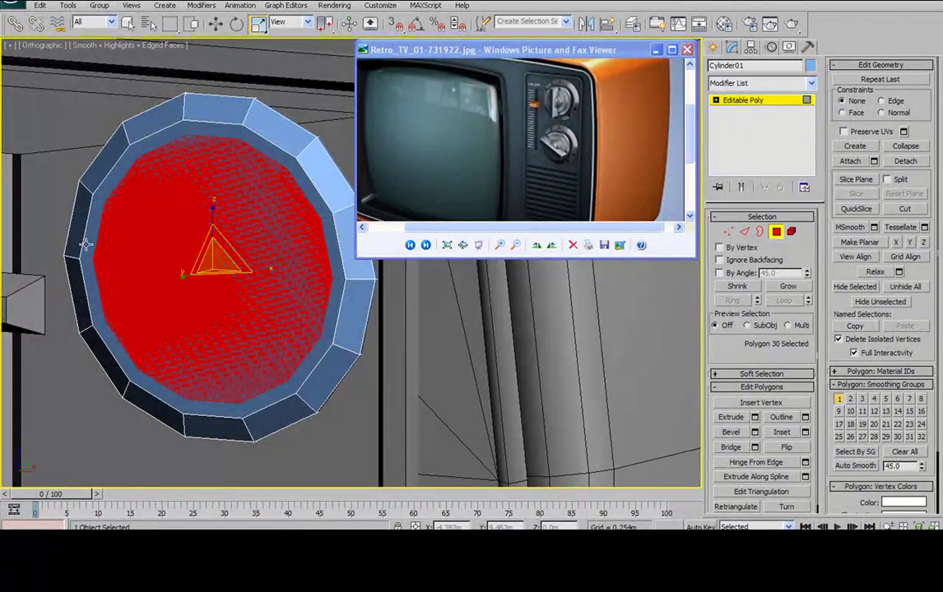
pyautogui.moveTo(216, 203)
pyautogui.keyDown('alt'); pyautogui.mouseDown(button='middle')
pyautogui.moveTo(192, 202)
pyautogui.moveTo(219, 196)
pyautogui.mouseUp(button='middle'); pyautogui.keyUp('alt')
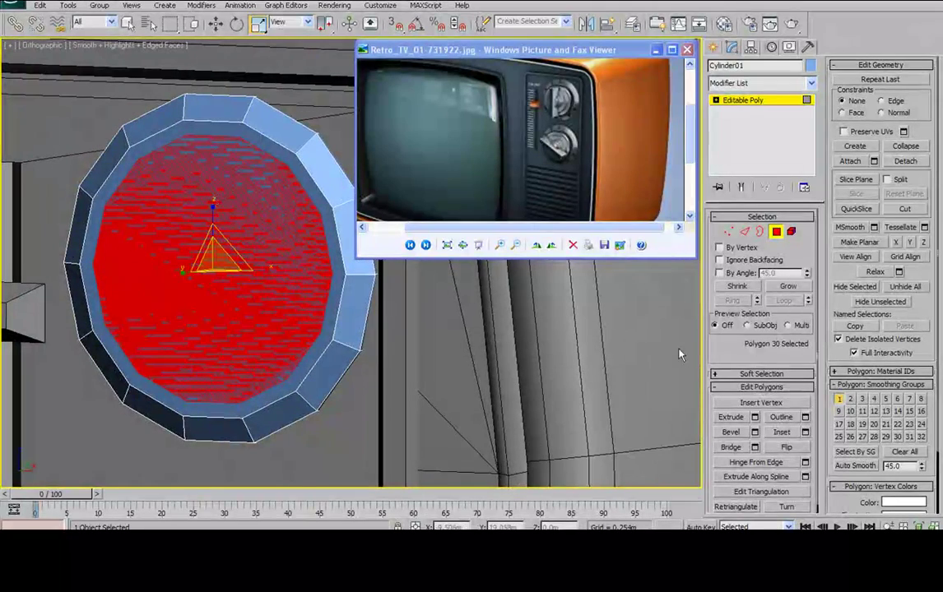
pyautogui.click(755, 432)
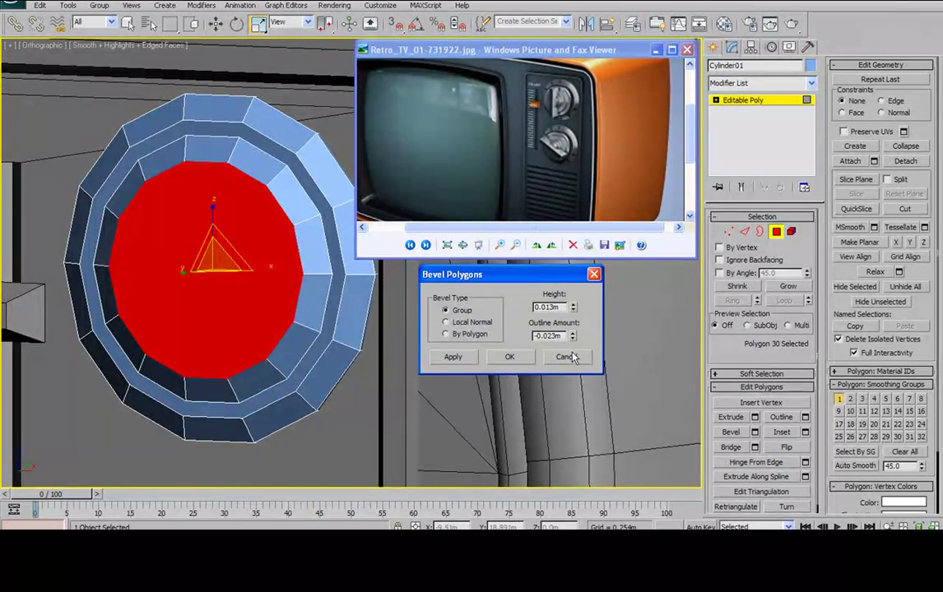
pyautogui.moveTo(576, 337); pyautogui.dragTo(561, 290)
pyautogui.keyDown('alt'); pyautogui.moveTo(221, 149); pyautogui.dragTo(203, 161, button='middle'); pyautogui.keyUp('alt')
pyautogui.scroll(-5, 276, 204)
pyautogui.keyDown('alt'); pyautogui.moveTo(276, 204); pyautogui.dragTo(284, 191, button='middle'); pyautogui.keyUp('alt')
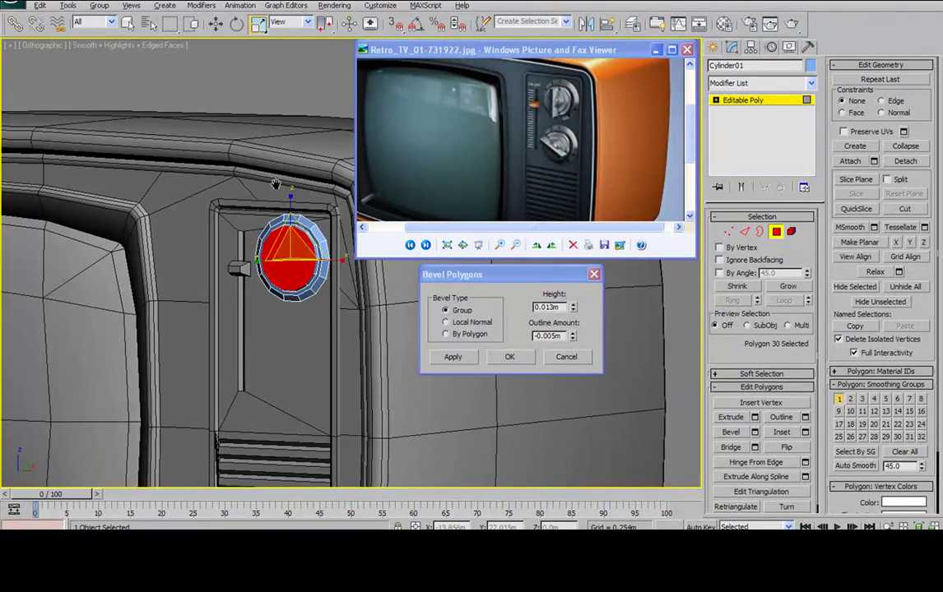
pyautogui.scroll(2, 286, 201)
pyautogui.moveTo(569, 306); pyautogui.dragTo(563, 280)
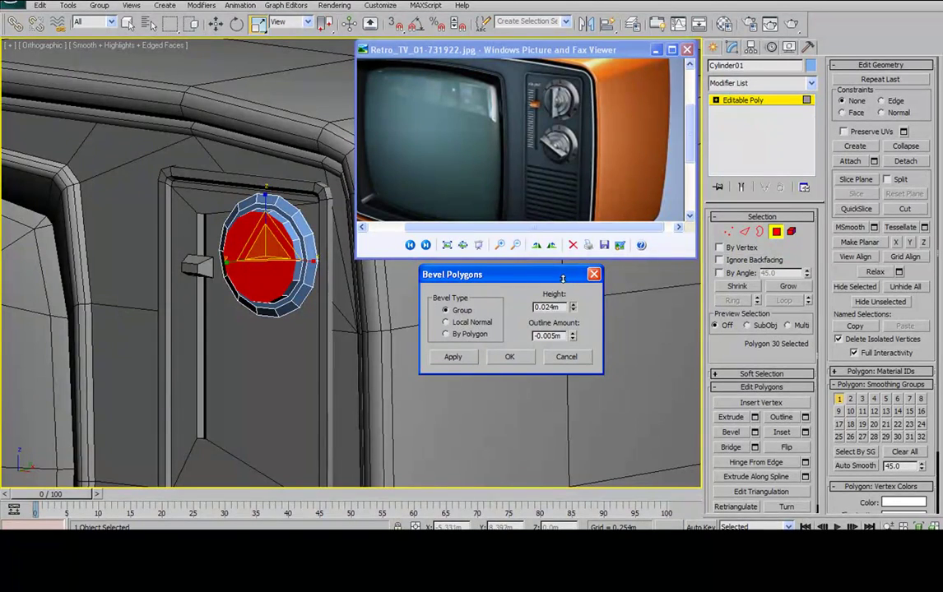
pyautogui.keyDown('alt'); pyautogui.moveTo(242, 226); pyautogui.dragTo(219, 229, button='middle'); pyautogui.keyUp('alt')
pyautogui.click(508, 356)
# Examine the upper dial's stepped rings and centre knob in the enlarged reference photo and compare them with the model
pyautogui.keyDown('alt'); pyautogui.moveTo(291, 256); pyautogui.dragTo(292, 263, button='middle'); pyautogui.keyUp('alt')
pyautogui.scroll(3, 285, 265)
pyautogui.scroll(3, 292, 263)
pyautogui.click(539, 136)
pyautogui.scroll(3, 555, 123)
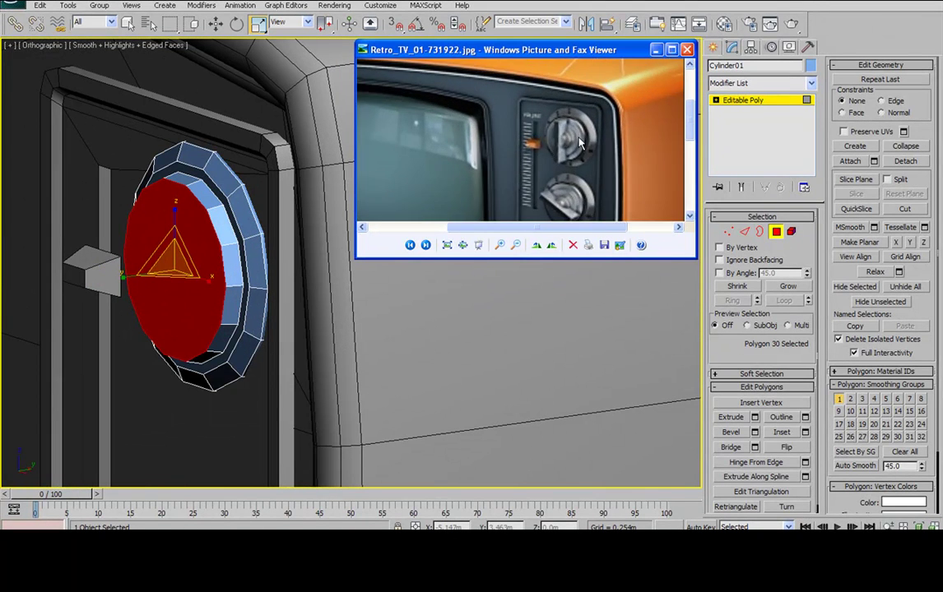
pyautogui.moveTo(567, 82); pyautogui.dragTo(562, 125)
pyautogui.scroll(3, 562, 125)
pyautogui.moveTo(620, 138); pyautogui.dragTo(542, 158)
pyautogui.scroll(-1, 556, 155)
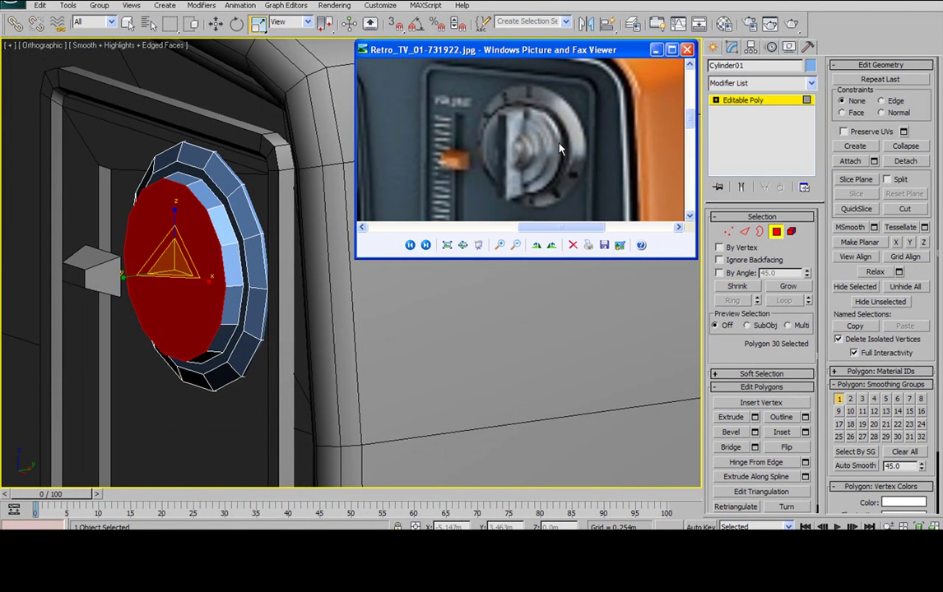
pyautogui.middleClick(230, 221)
pyautogui.keyDown('alt'); pyautogui.moveTo(215, 214); pyautogui.dragTo(152, 184, button='middle'); pyautogui.keyUp('alt')
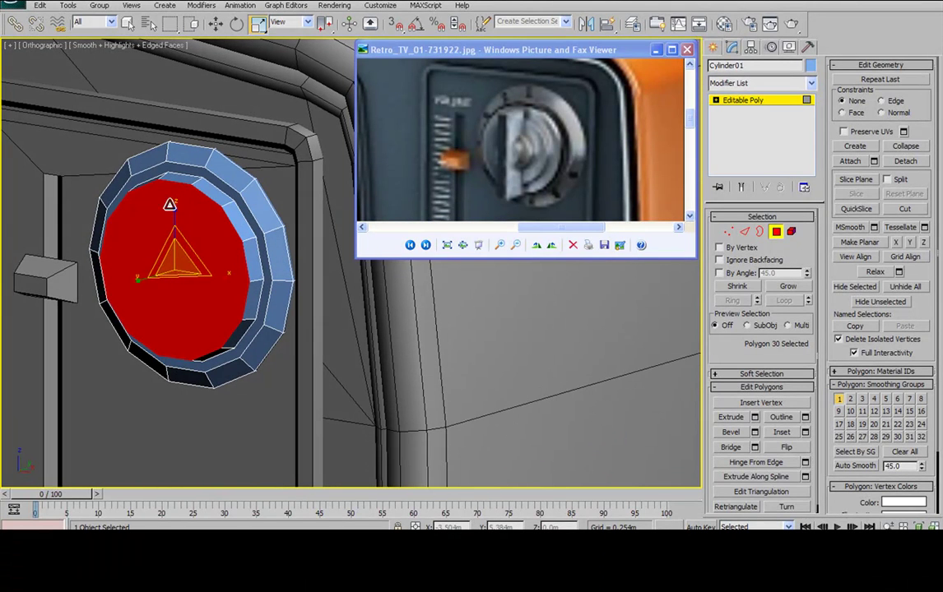
pyautogui.click(792, 232)
pyautogui.press('e')
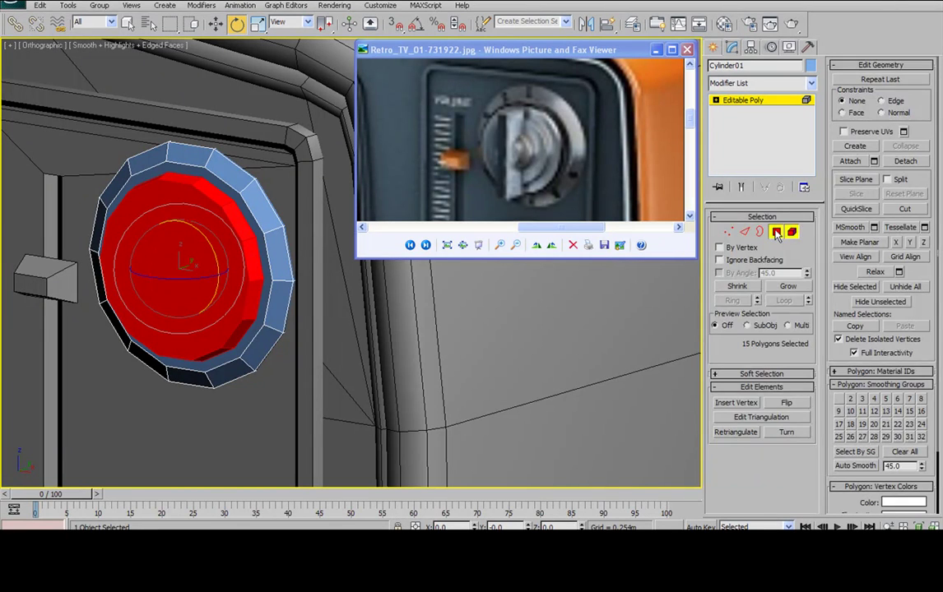
pyautogui.press('4')
# Inset the raised disc's front polygon as a group by about 0.025 m
pyautogui.click(192, 214)
pyautogui.keyDown('alt'); pyautogui.moveTo(242, 194); pyautogui.dragTo(257, 181, button='middle'); pyautogui.keyUp('alt')
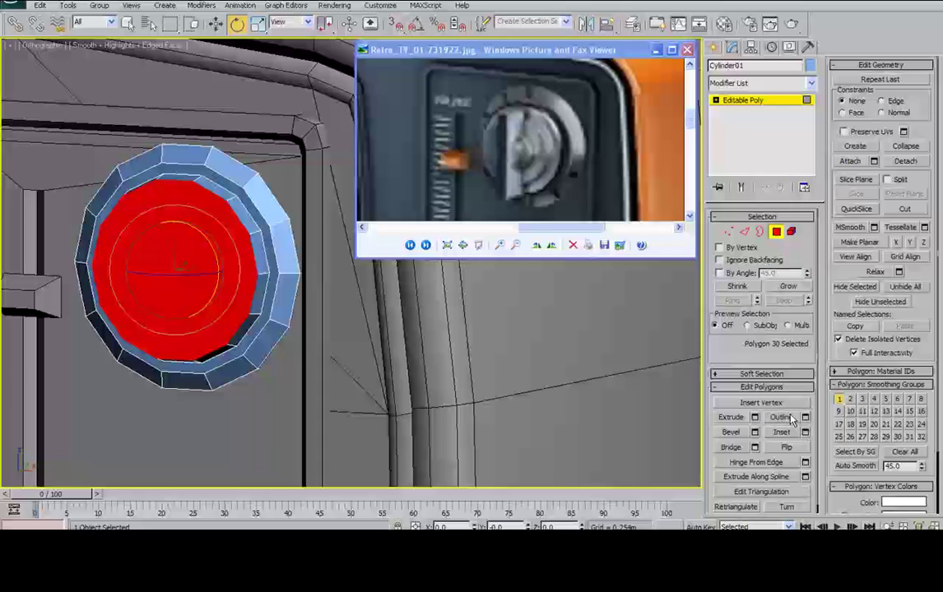
pyautogui.click(805, 432)
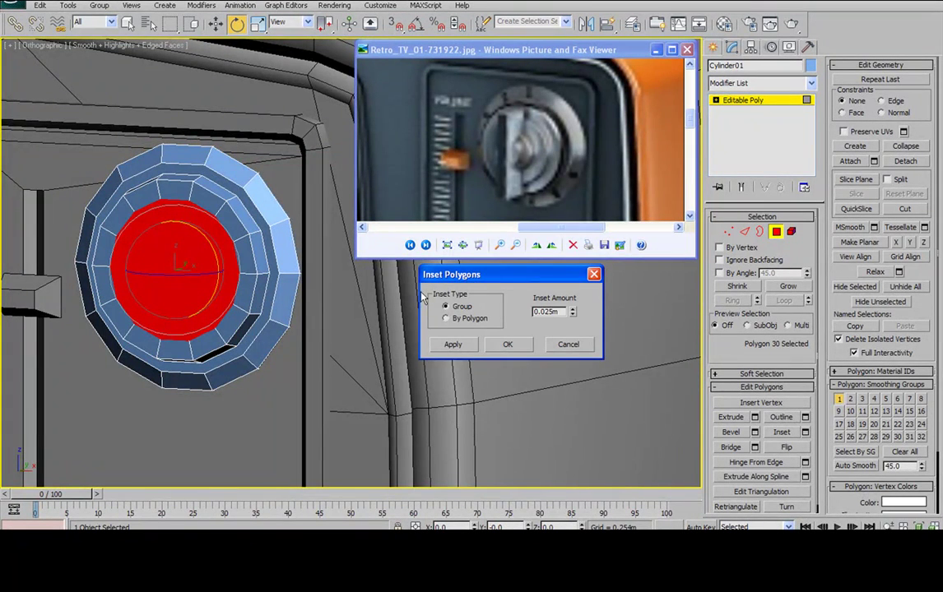
pyautogui.moveTo(311, 257)
pyautogui.keyDown('alt'); pyautogui.mouseDown(button='middle')
pyautogui.moveTo(264, 263)
pyautogui.moveTo(305, 262)
pyautogui.mouseUp(button='middle'); pyautogui.keyUp('alt')
pyautogui.moveTo(574, 314); pyautogui.dragTo(569, 300)
pyautogui.keyDown('alt'); pyautogui.moveTo(270, 228); pyautogui.dragTo(188, 207, button='middle'); pyautogui.keyUp('alt')
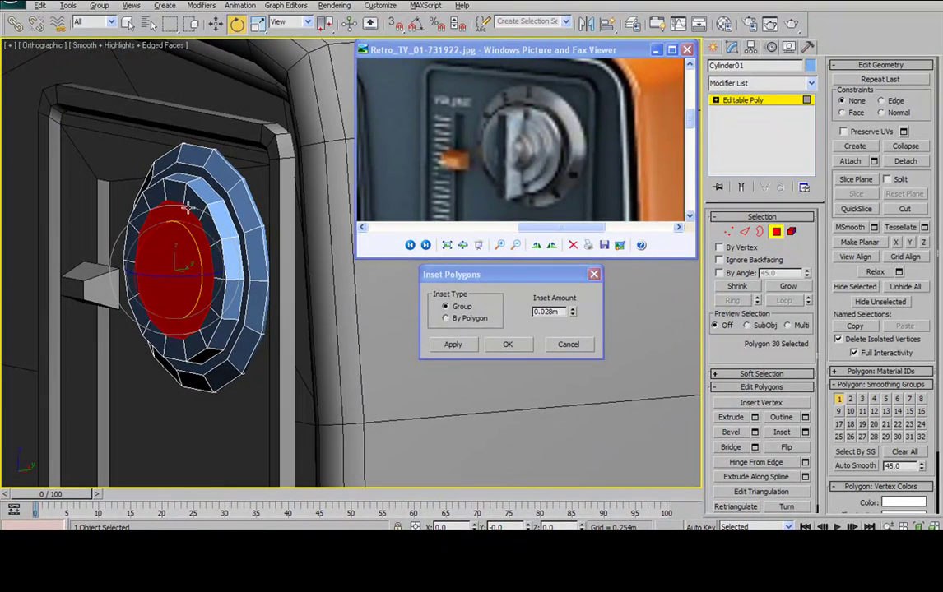
pyautogui.click(572, 312)
pyautogui.moveTo(574, 315); pyautogui.dragTo(572, 315)
pyautogui.click(517, 344)
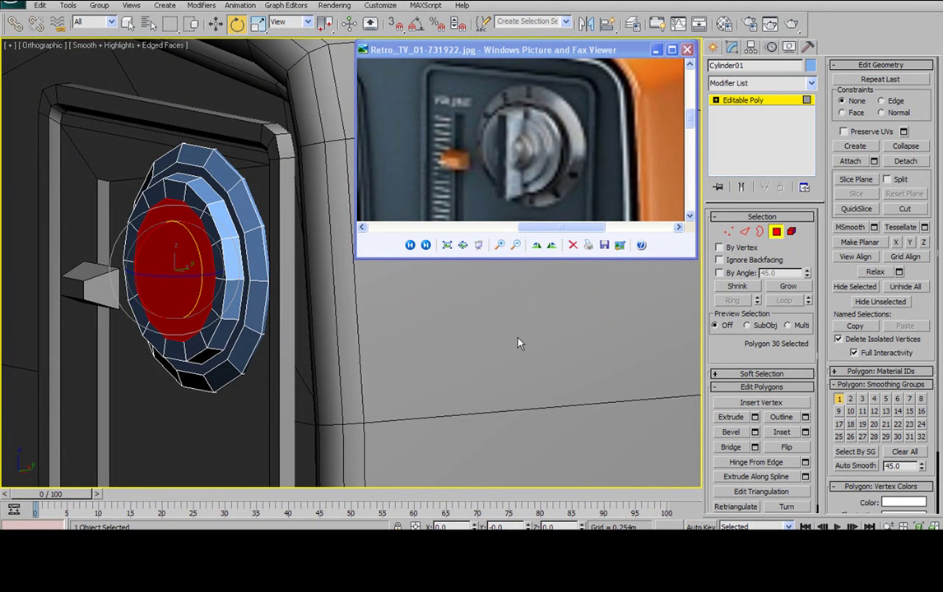
# Bevel the inset polygon with a height of 0.009 m and an outline amount of -0.005 m
pyautogui.click(754, 432)
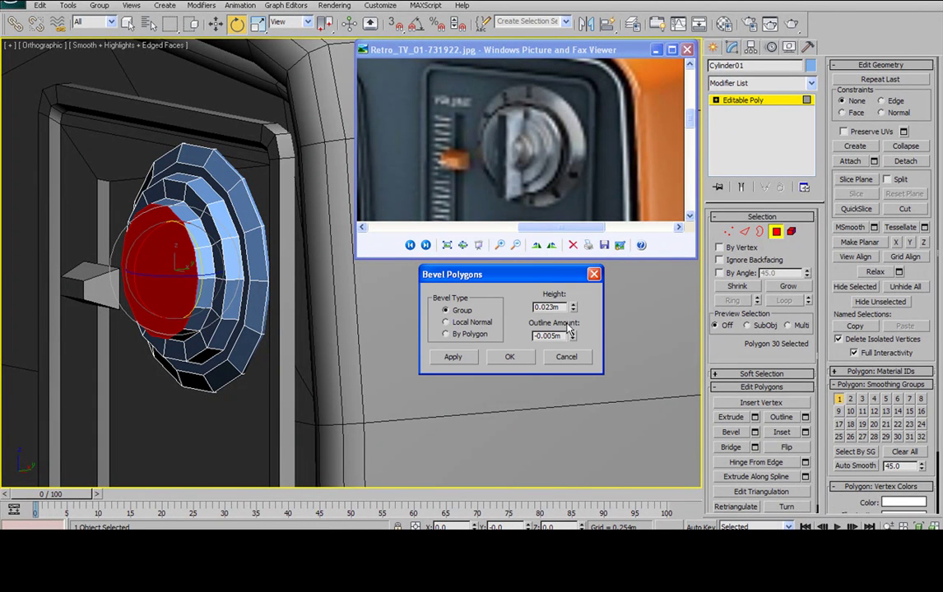
pyautogui.moveTo(574, 306); pyautogui.dragTo(573, 344)
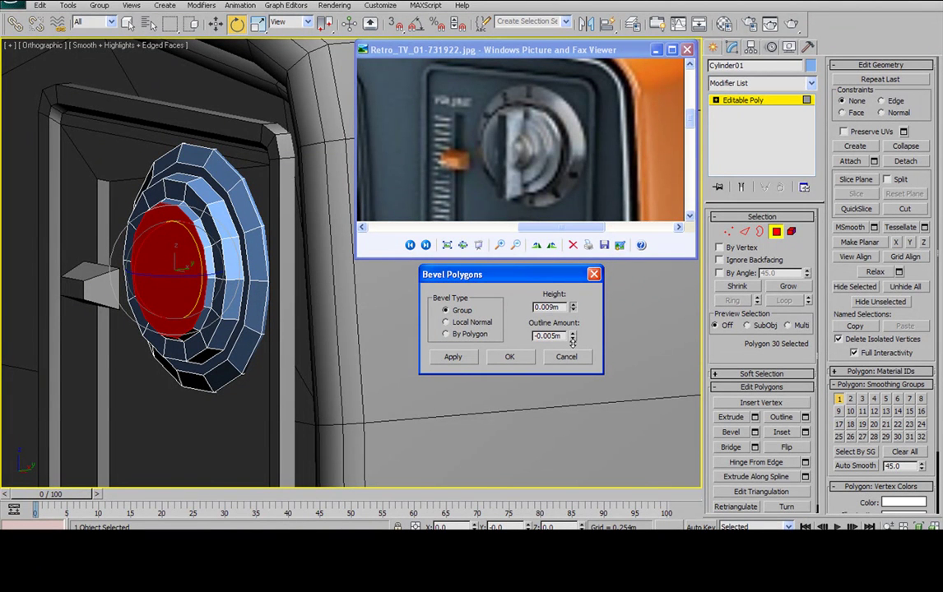
pyautogui.click(509, 356)
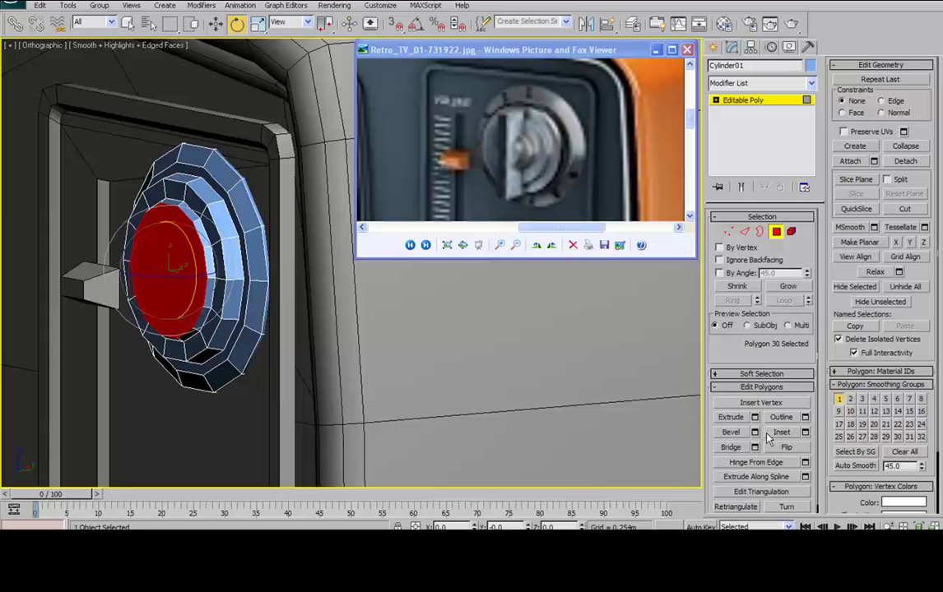
# Inset the dial's new front polygon by about 0.035 m to outline the small centre hub
pyautogui.click(803, 432)
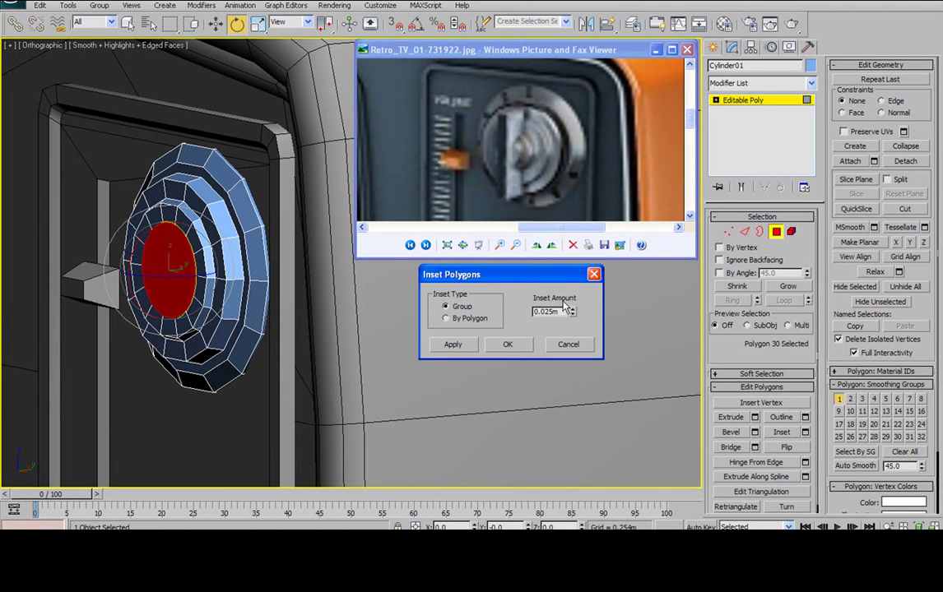
pyautogui.moveTo(573, 317); pyautogui.dragTo(566, 264)
pyautogui.keyDown('alt'); pyautogui.moveTo(216, 259); pyautogui.dragTo(254, 227, button='middle'); pyautogui.keyUp('alt')
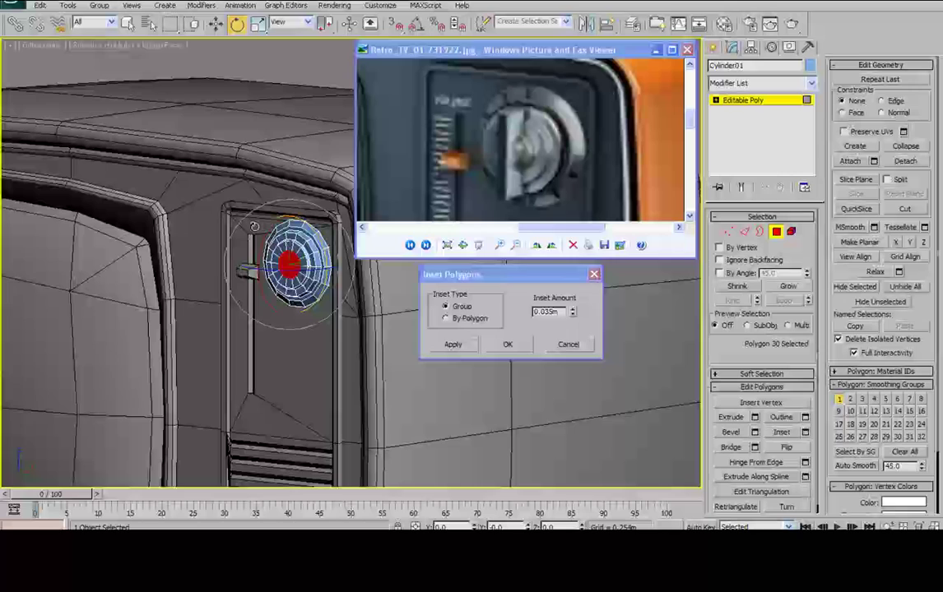
pyautogui.click(508, 344)
# Extrude the centre hub polygon outward by about 0.023 m
pyautogui.click(731, 417)
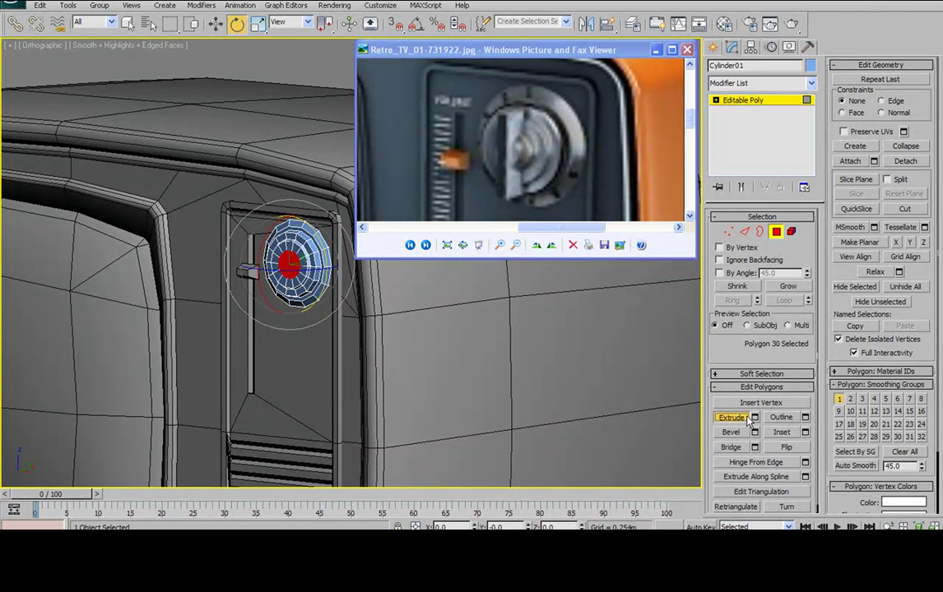
pyautogui.click(755, 418)
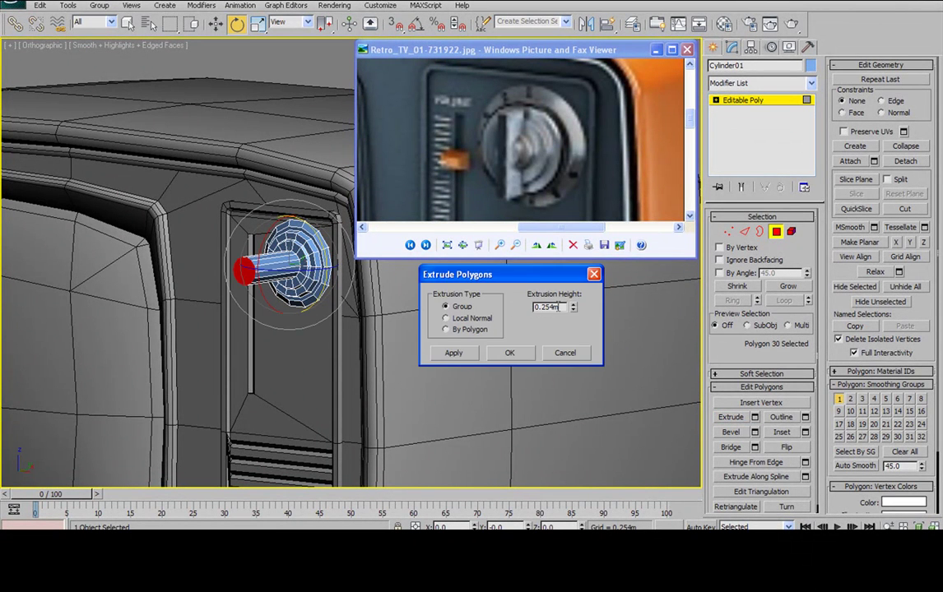
pyautogui.moveTo(573, 308); pyautogui.dragTo(568, 364)
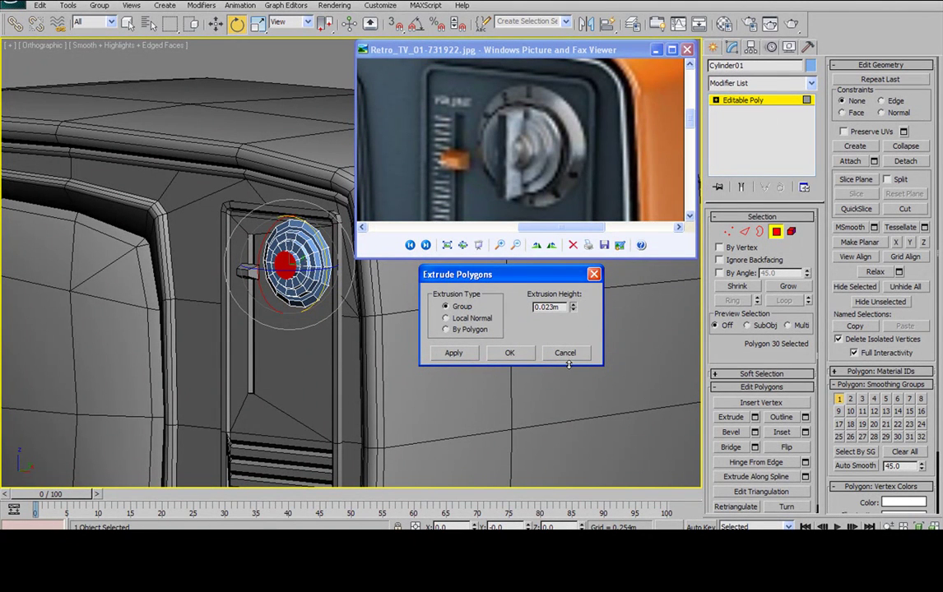
pyautogui.click(510, 353)
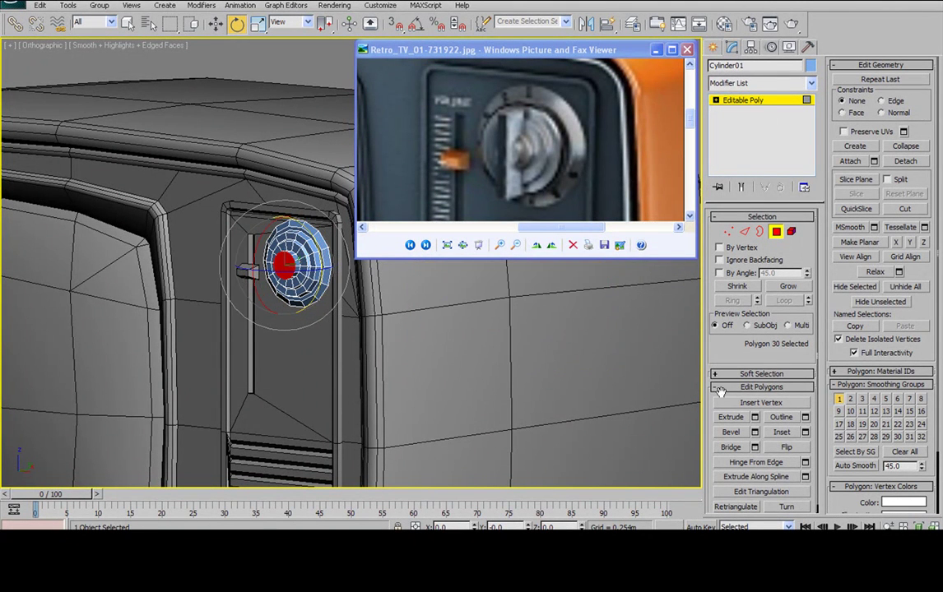
# Extrude the hub's front polygon again by about 0.011 m to add a second segment
pyautogui.click(755, 418)
pyautogui.moveTo(574, 310); pyautogui.dragTo(575, 340)
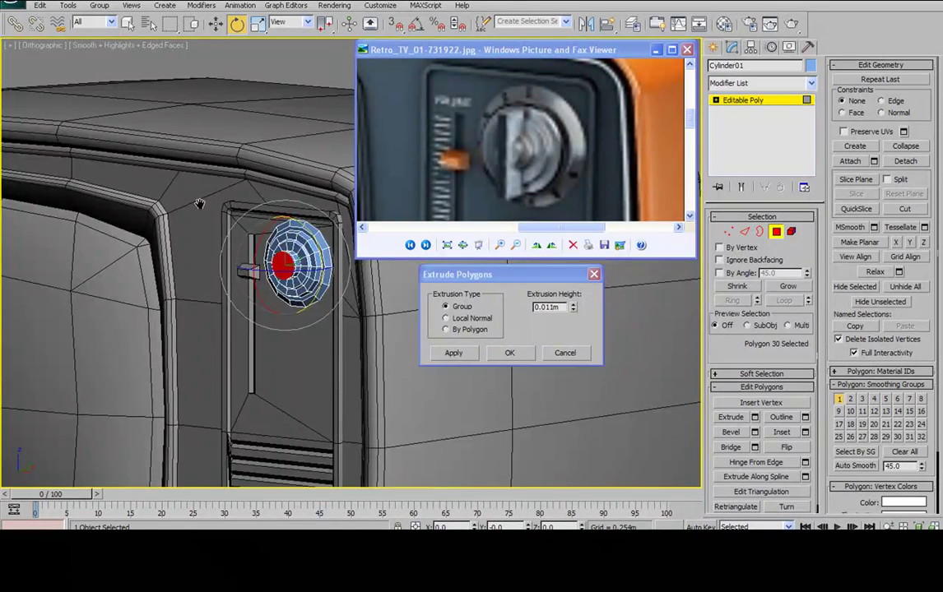
pyautogui.scroll(8, 313, 272)
pyautogui.keyDown('alt'); pyautogui.moveTo(308, 166); pyautogui.dragTo(271, 161, button='middle'); pyautogui.keyUp('alt')
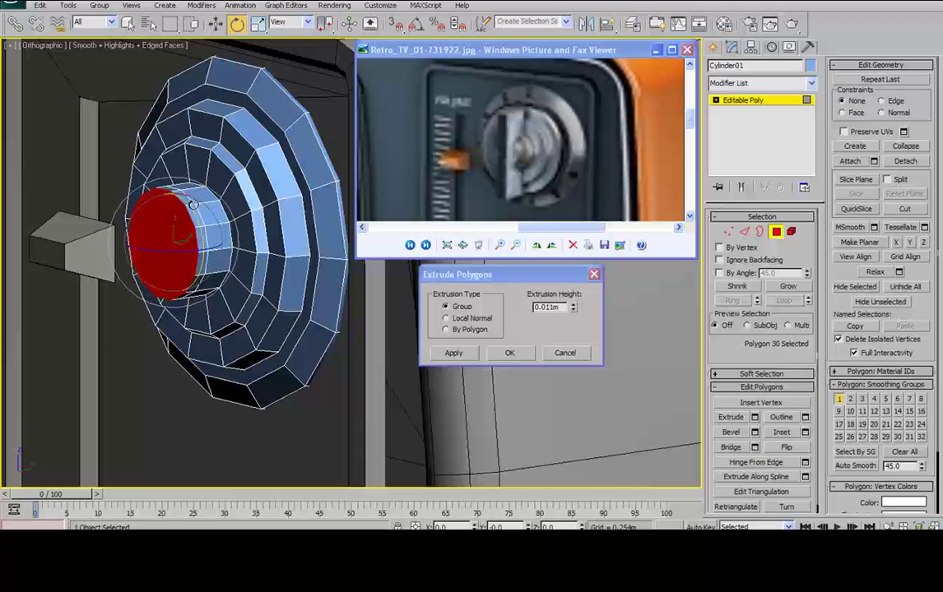
pyautogui.click(510, 353)
# Collapse the 14 vertices around the hub's front face into a single centre vertex and activate the Move tool
pyautogui.click(728, 231)
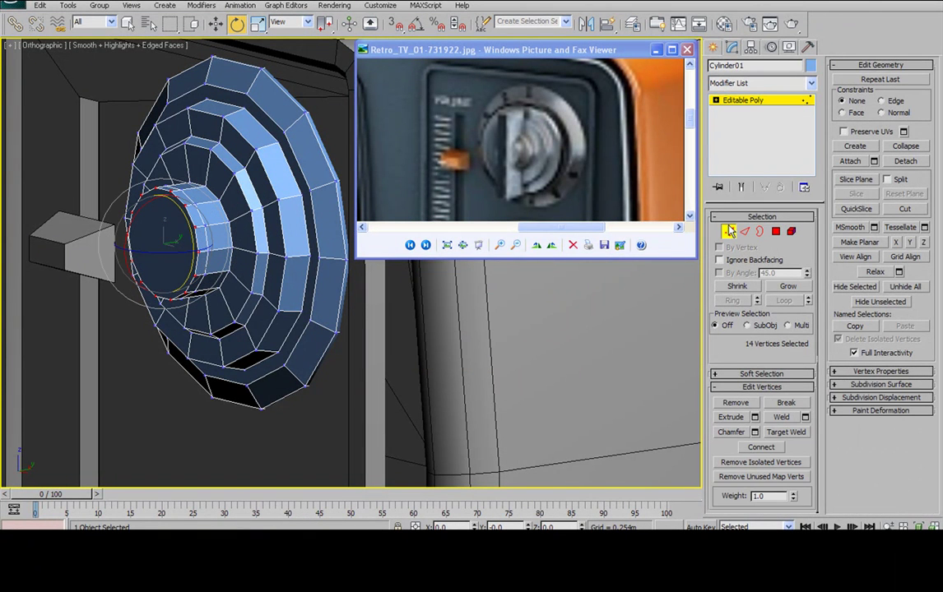
pyautogui.click(905, 145)
pyautogui.keyDown('alt'); pyautogui.moveTo(274, 198); pyautogui.dragTo(247, 49, button='middle'); pyautogui.keyUp('alt')
pyautogui.click(215, 23)
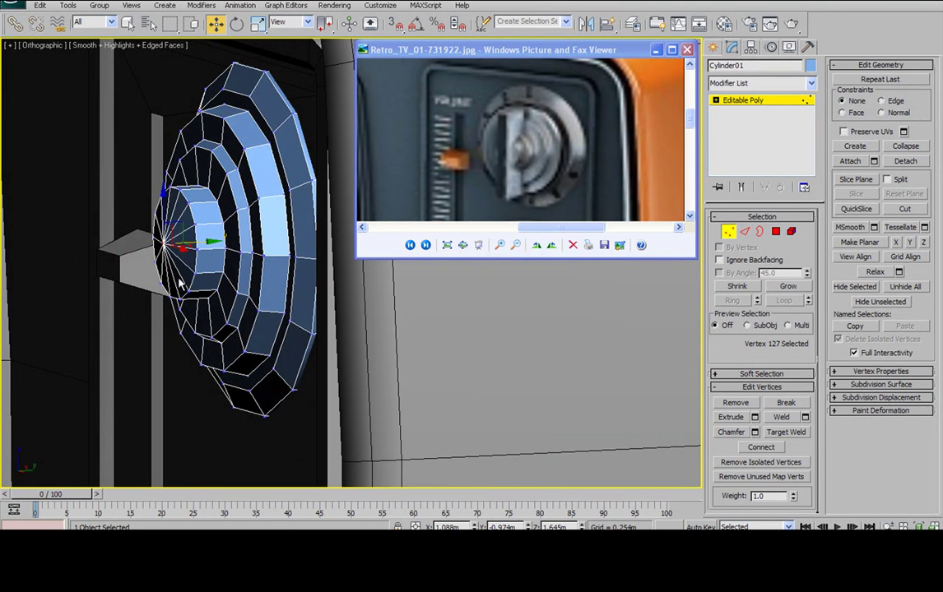
# Select the dial's stepped inner element with its hub and assign all its polygons to smoothing group 1
pyautogui.keyDown('alt'); pyautogui.moveTo(212, 242); pyautogui.dragTo(209, 240, button='middle'); pyautogui.keyUp('alt')
pyautogui.moveTo(209, 239); pyautogui.dragTo(208, 239)
pyautogui.keyDown('alt'); pyautogui.moveTo(209, 239); pyautogui.dragTo(427, 228, button='middle'); pyautogui.keyUp('alt')
pyautogui.click(744, 231)
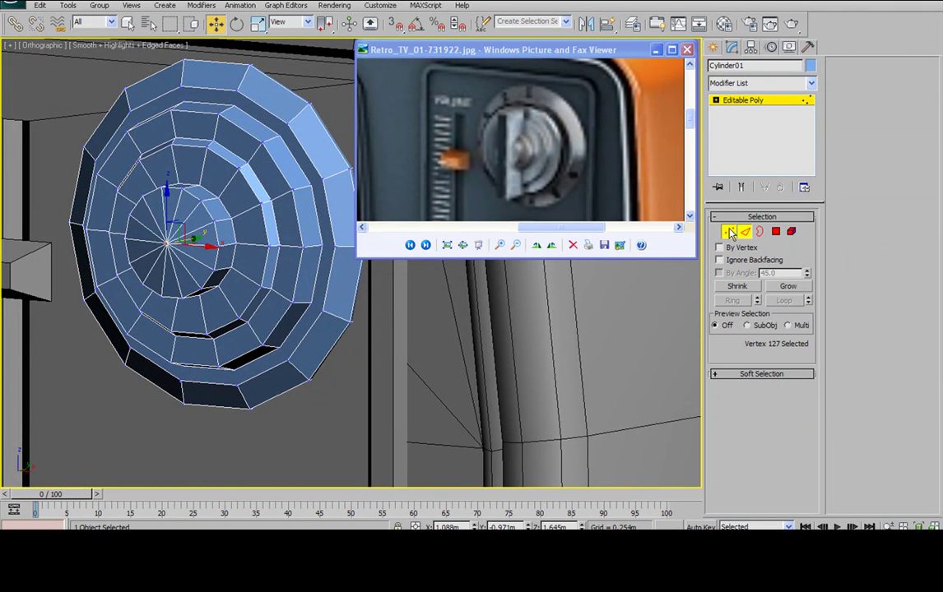
pyautogui.click(791, 232)
pyautogui.click(265, 190)
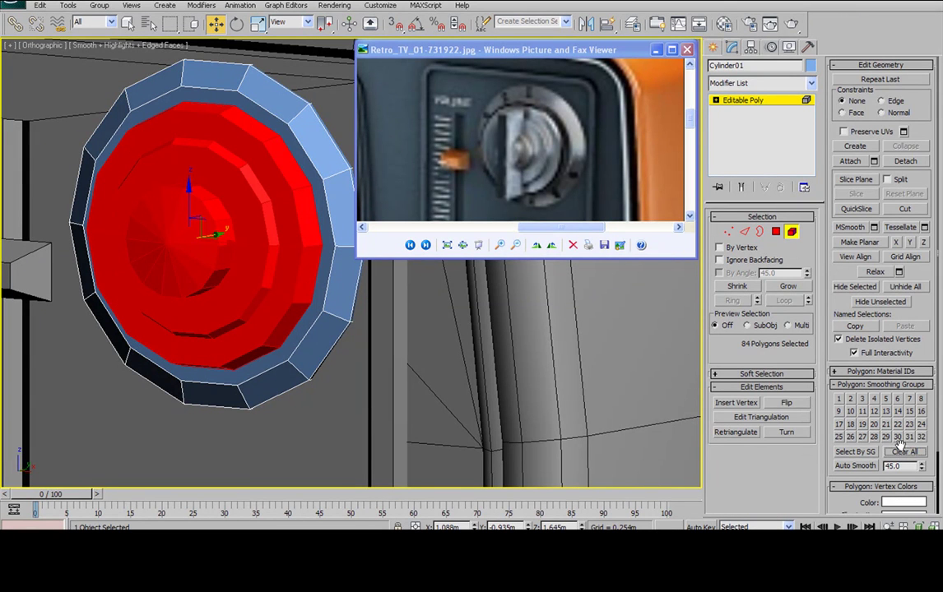
pyautogui.click(838, 398)
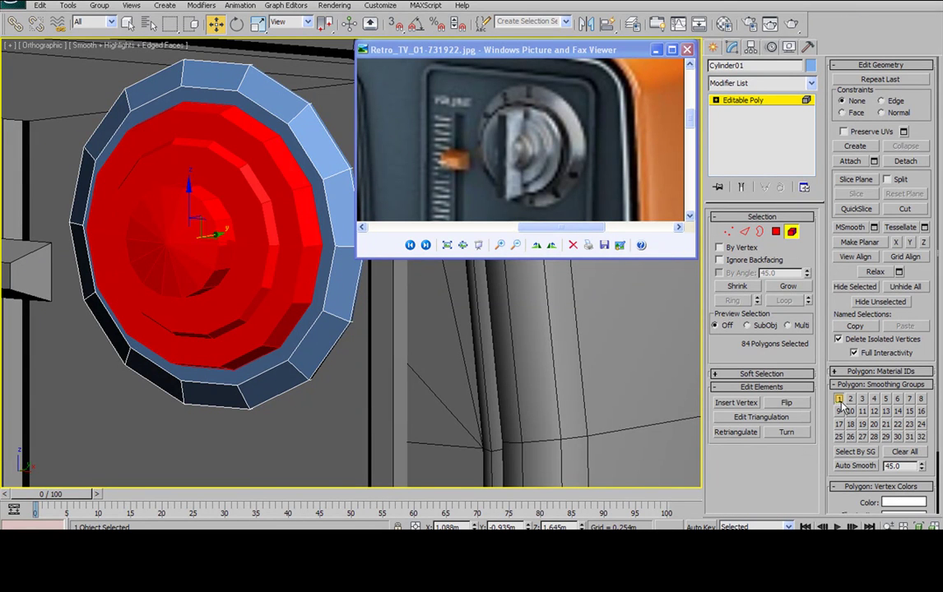
# Select the polygon rings forming the side walls of the dial's three inner steps and assign them to smoothing group 2
pyautogui.click(743, 232)
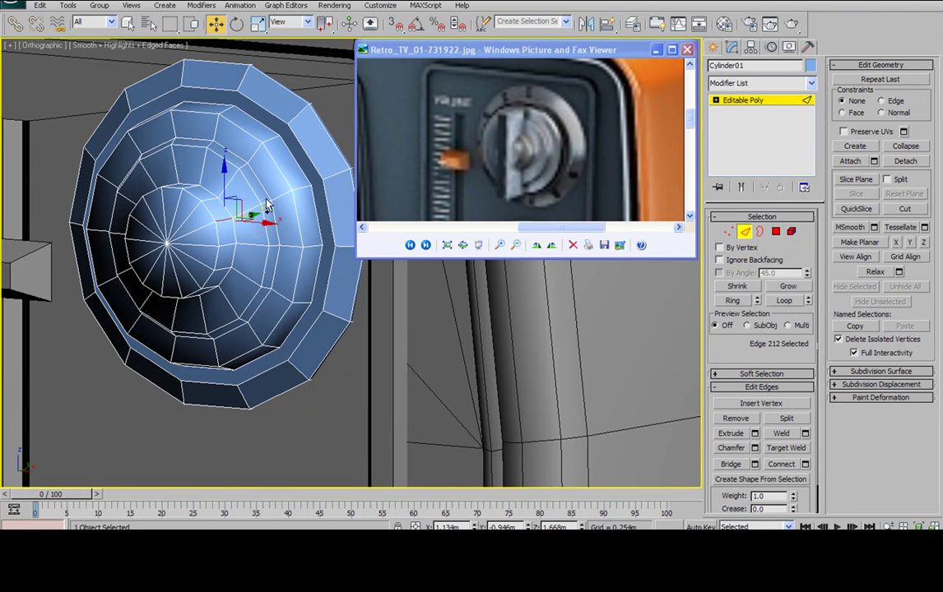
pyautogui.keyDown('ctrl'); pyautogui.click(267, 203); pyautogui.keyUp('ctrl')
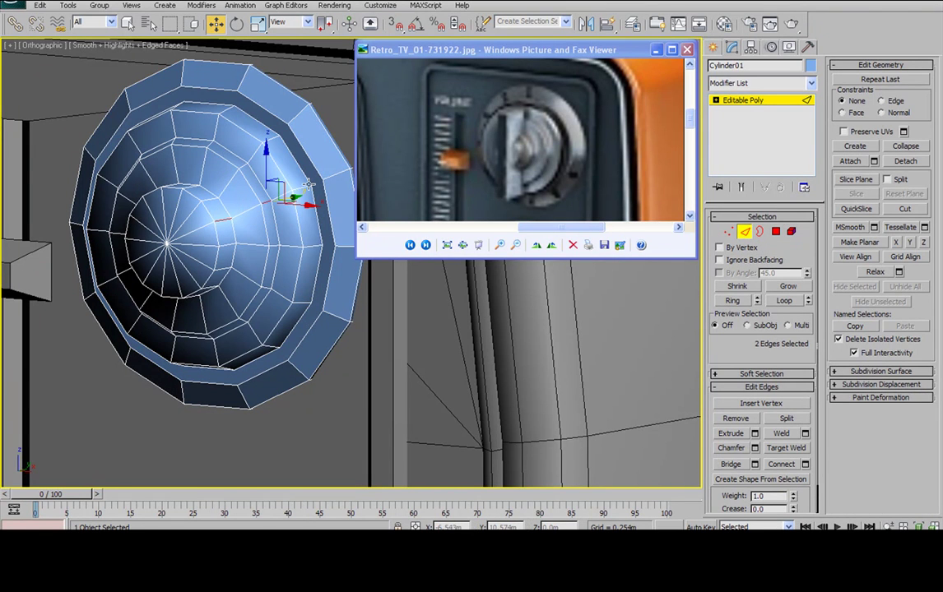
pyautogui.keyDown('ctrl'); pyautogui.click(302, 187); pyautogui.keyUp('ctrl')
pyautogui.click(729, 300)
pyautogui.keyDown('ctrl'); pyautogui.click(776, 231); pyautogui.keyUp('ctrl')
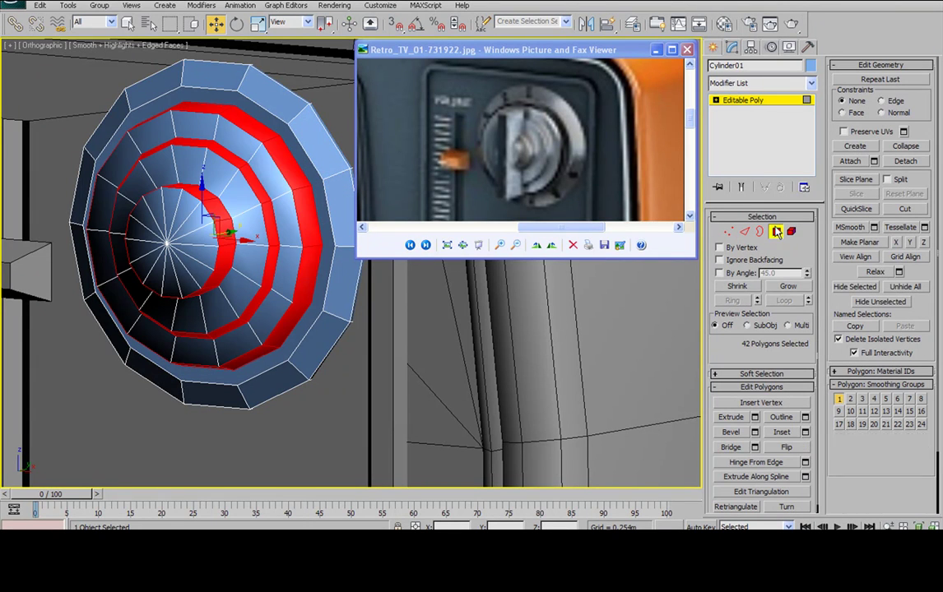
pyautogui.click(850, 399)
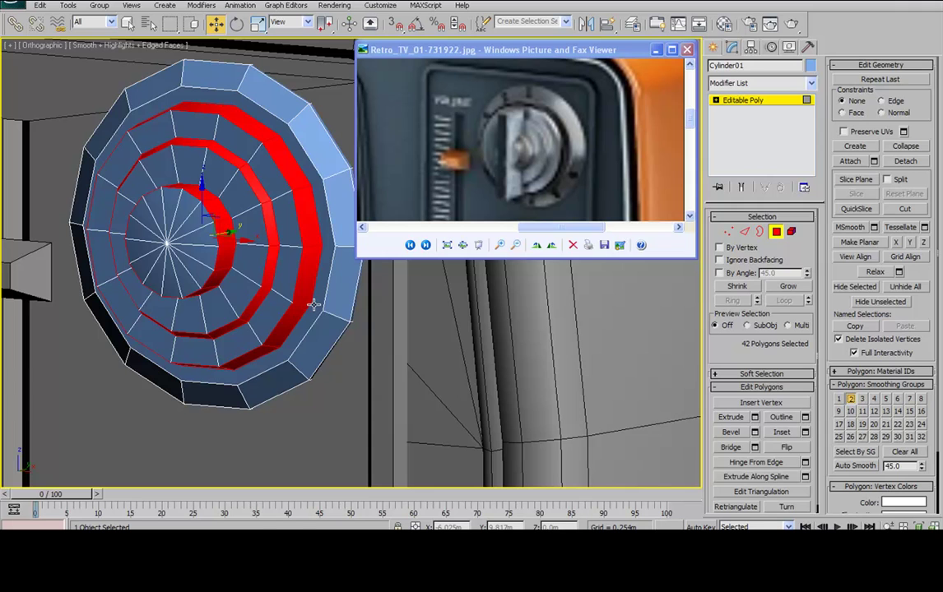
# Assign the dial's outer ring element to smoothing group 1 and its flat front polygon to smoothing group 2
pyautogui.click(790, 231)
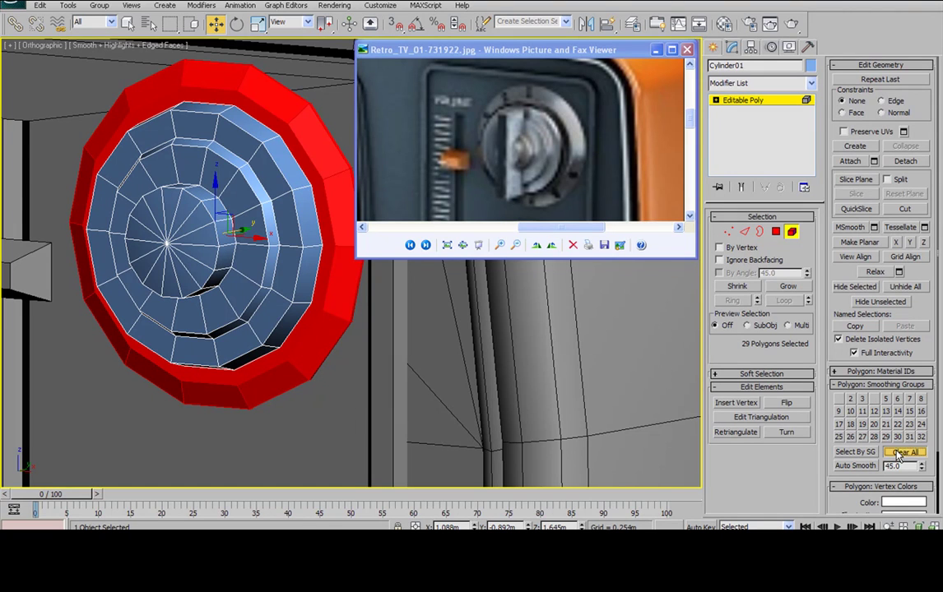
pyautogui.click(839, 400)
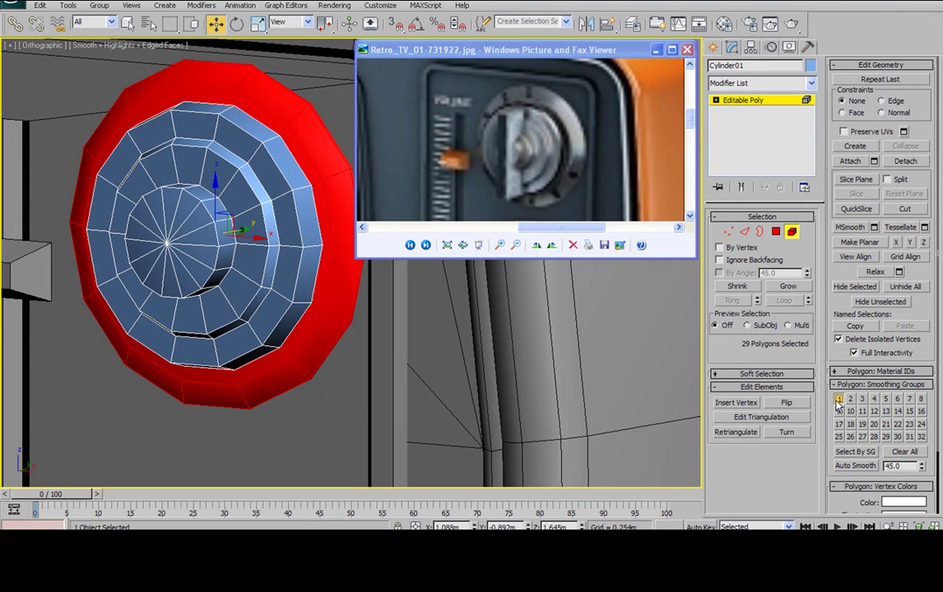
pyautogui.click(744, 233)
pyautogui.click(777, 233)
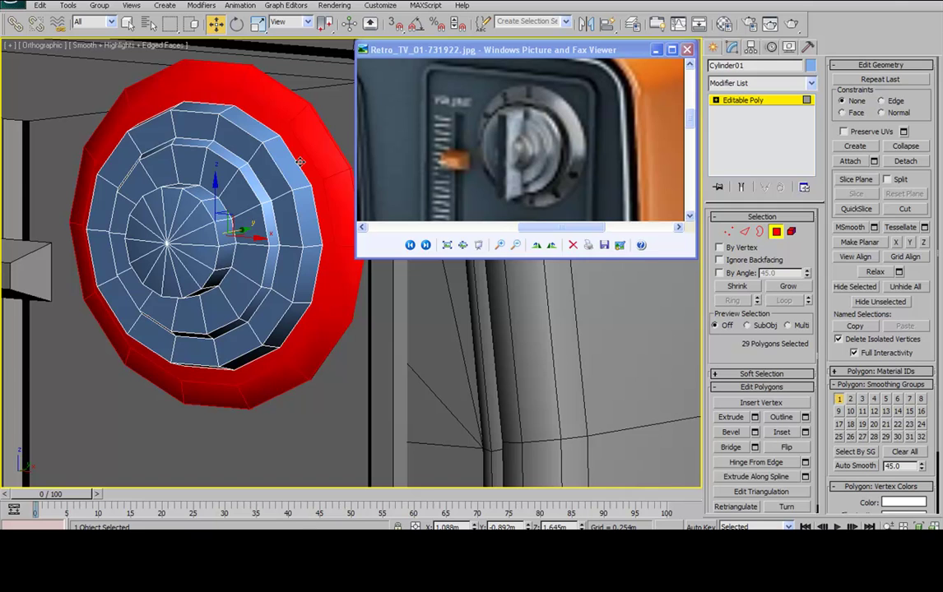
pyautogui.click(300, 162)
pyautogui.click(839, 400)
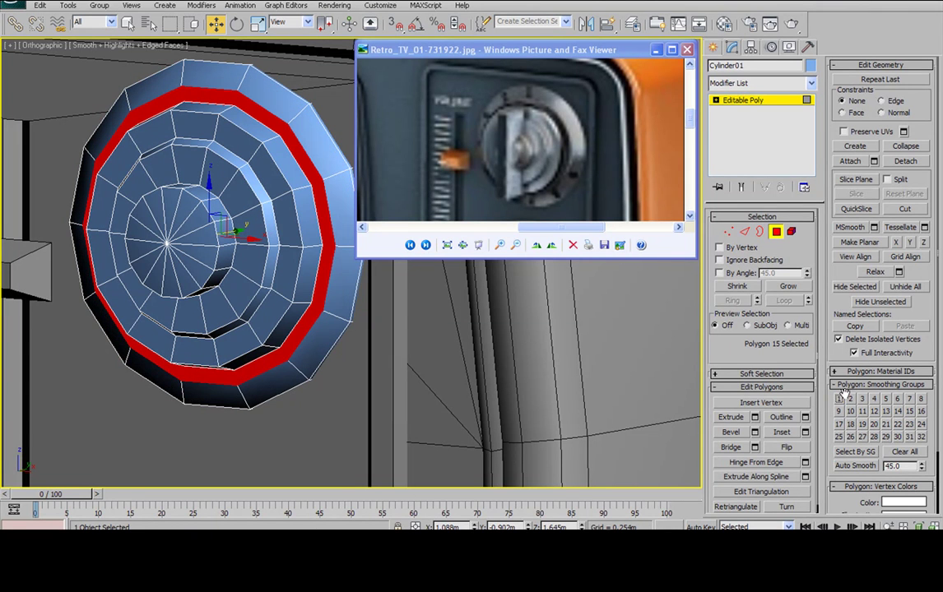
# Inset the outer ring element's front polygon by about 0.007 m and collapse the 14 inner vertices into one, then leave vertex editing
pyautogui.click(806, 433)
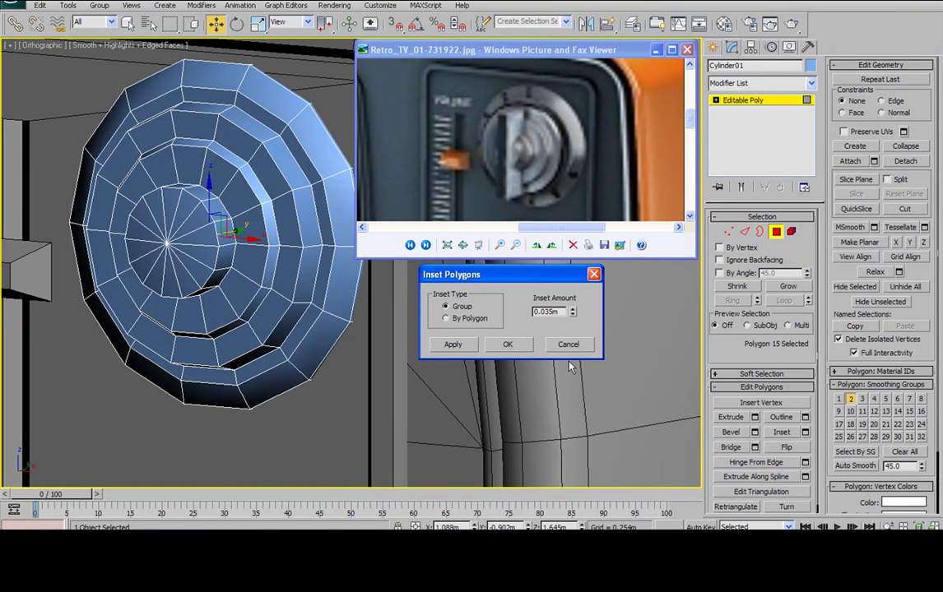
pyautogui.rightClick(574, 314)
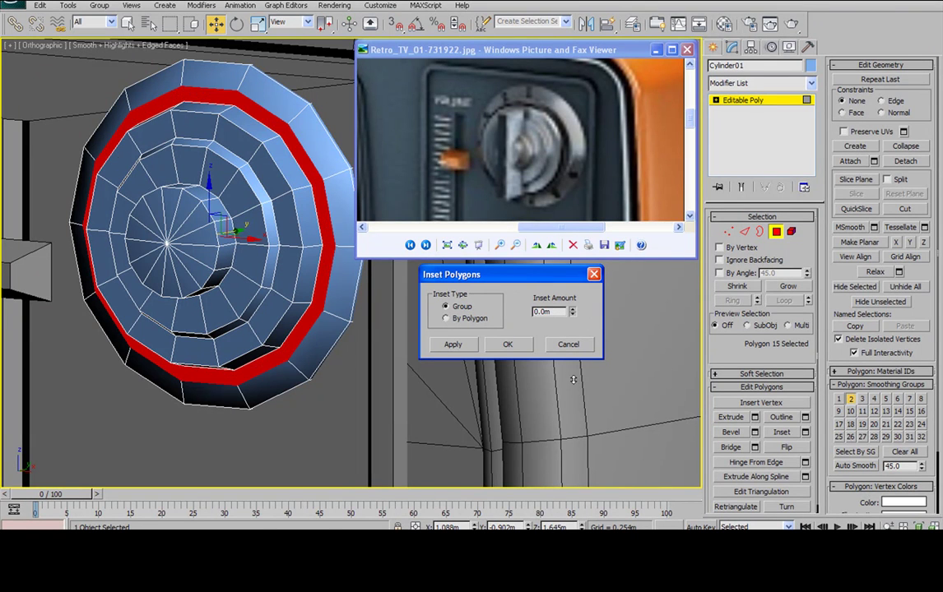
pyautogui.moveTo(554, 376); pyautogui.dragTo(560, 362)
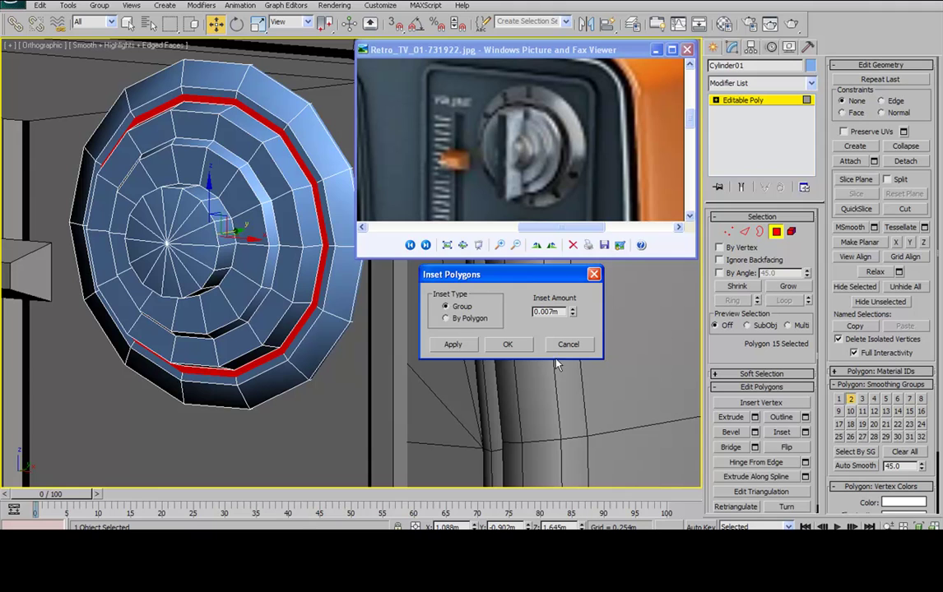
pyautogui.click(508, 345)
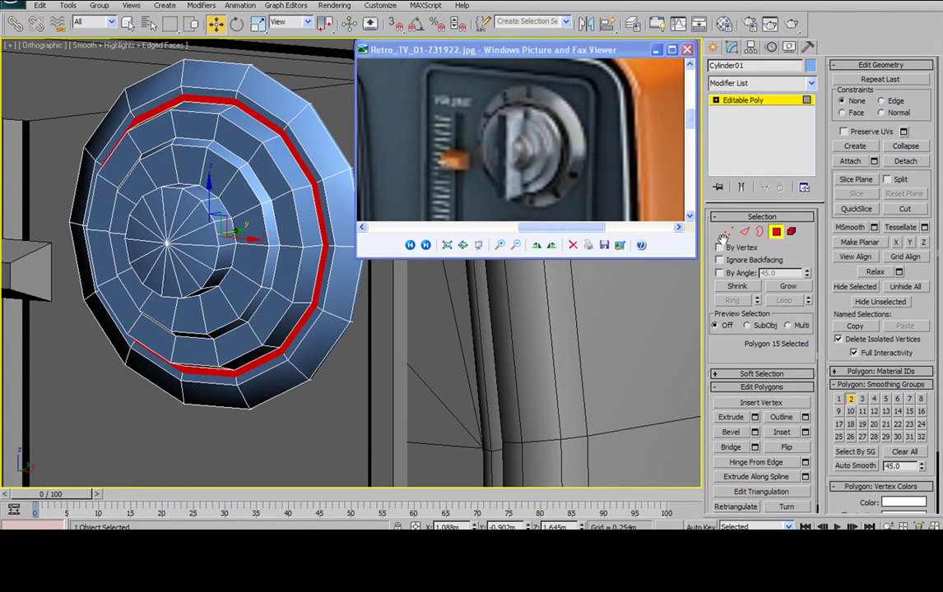
pyautogui.click(727, 233)
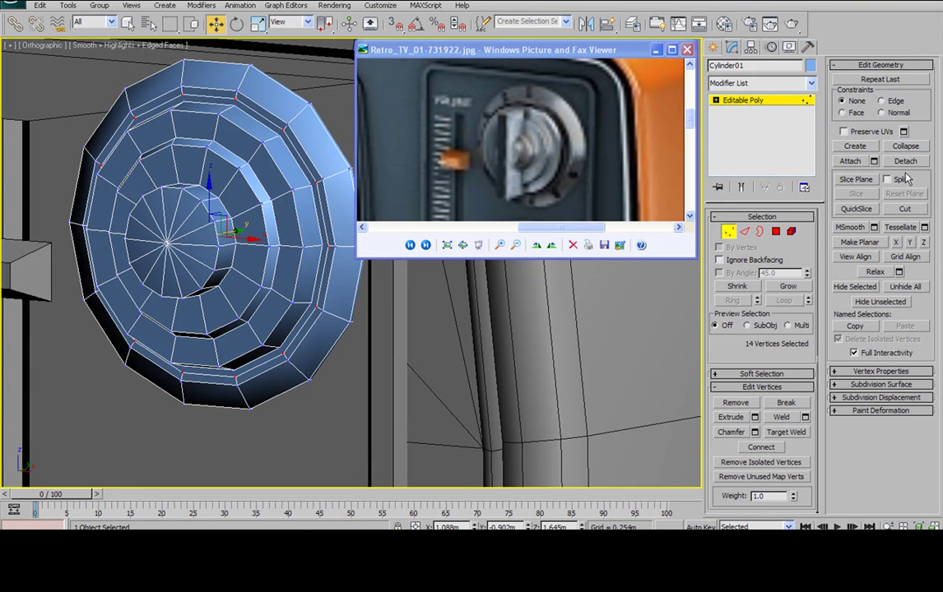
pyautogui.click(288, 151)
pyautogui.scroll(-5, 284, 175)
pyautogui.scroll(-4, 282, 177)
pyautogui.scroll(-2, 252, 195)
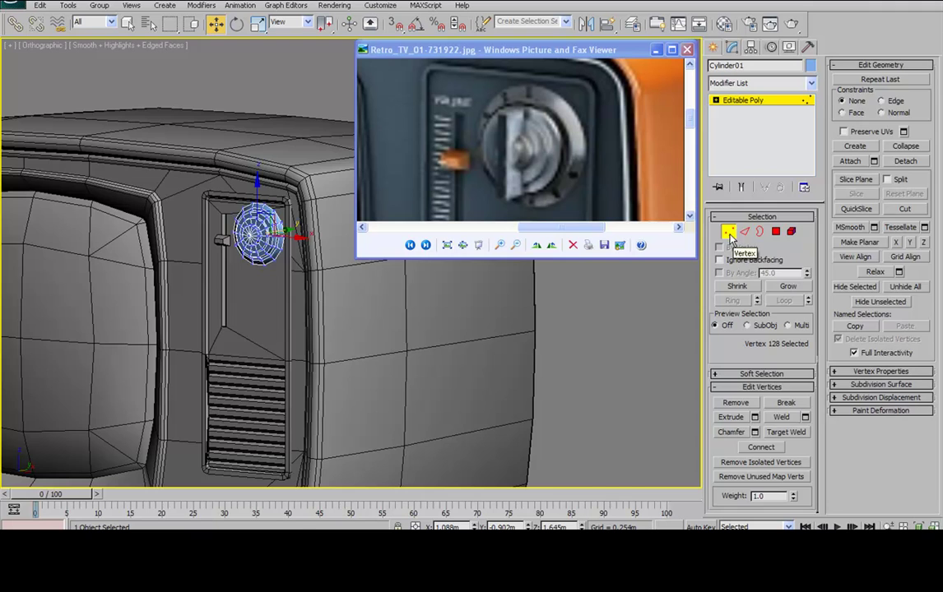
pyautogui.click(727, 231)
# Draw a narrow upright box about 0.235 m long, 0.024 m wide and 0.182 m high across the dial's centre in the front view
pyautogui.scroll(4, 251, 189)
pyautogui.moveTo(249, 188); pyautogui.dragTo(278, 244, button='middle')
pyautogui.press('F4')
pyautogui.press('f')
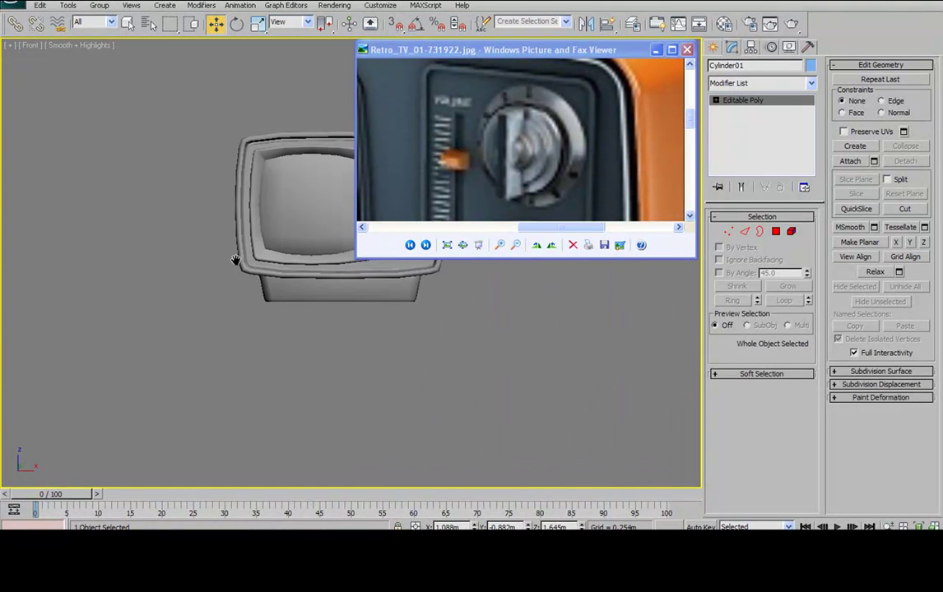
pyautogui.moveTo(259, 206); pyautogui.dragTo(143, 278, button='middle')
pyautogui.scroll(6, 144, 278)
pyautogui.moveTo(146, 185); pyautogui.dragTo(238, 279, button='middle')
pyautogui.scroll(2, 238, 279)
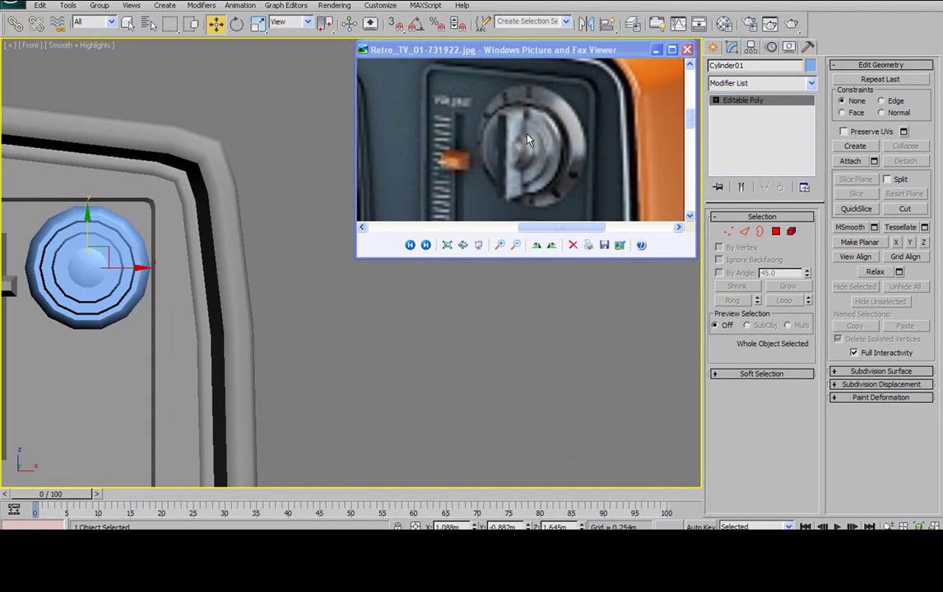
pyautogui.moveTo(219, 209); pyautogui.dragTo(315, 228, button='middle')
pyautogui.scroll(2, 315, 228)
pyautogui.moveTo(182, 235); pyautogui.dragTo(299, 198, button='middle')
pyautogui.scroll(2, 301, 199)
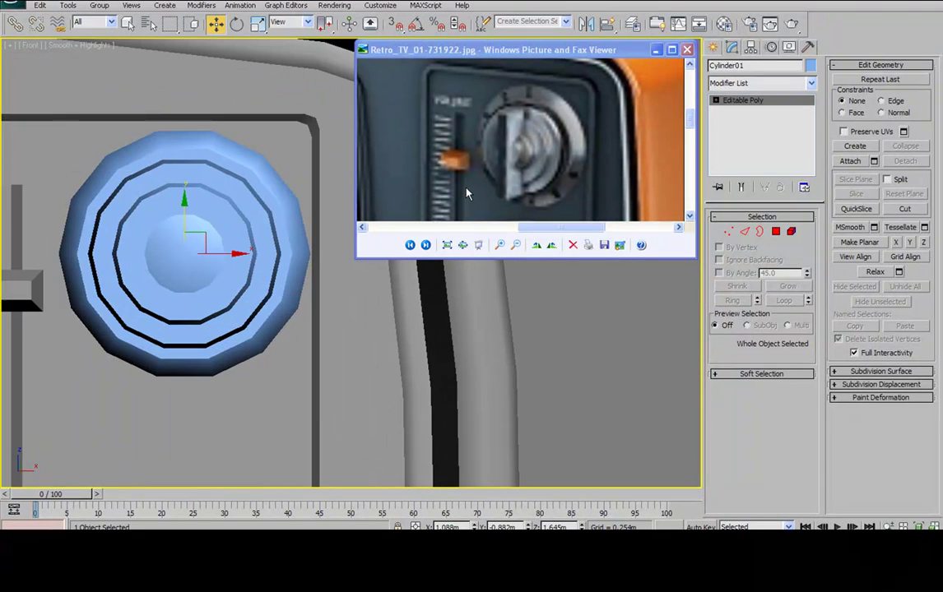
pyautogui.click(713, 47)
pyautogui.click(736, 131)
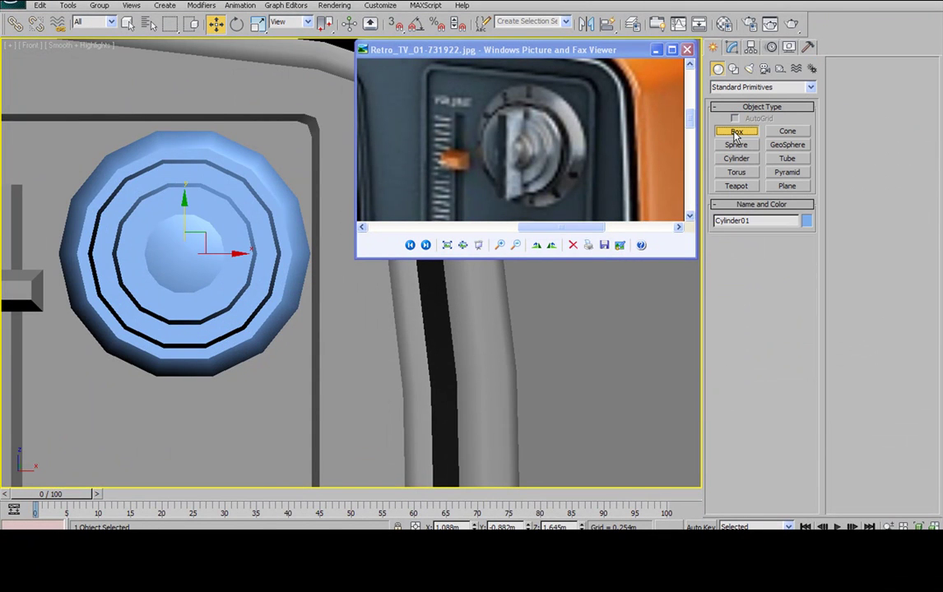
pyautogui.press('F3')
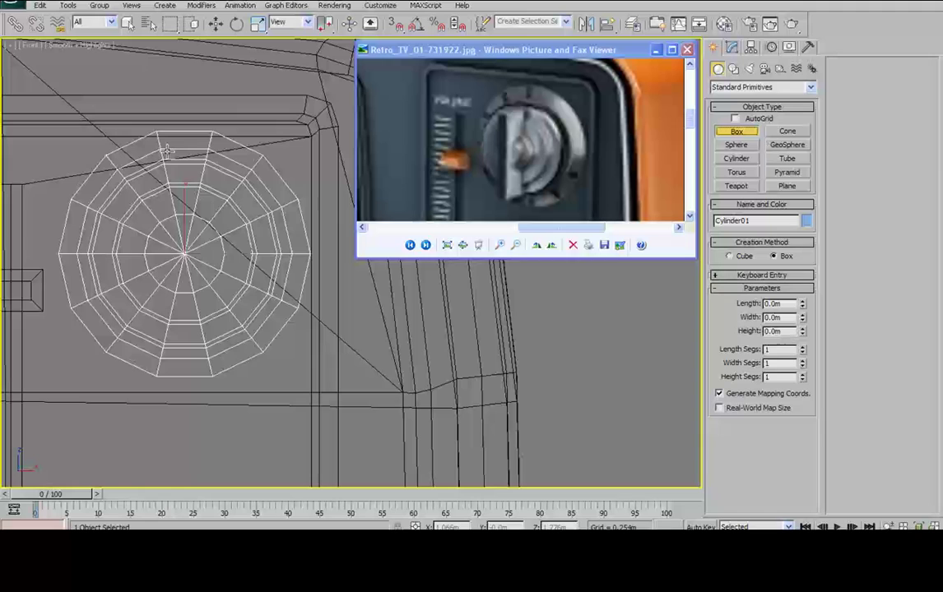
pyautogui.moveTo(169, 164); pyautogui.dragTo(188, 345)
pyautogui.click(189, 204)
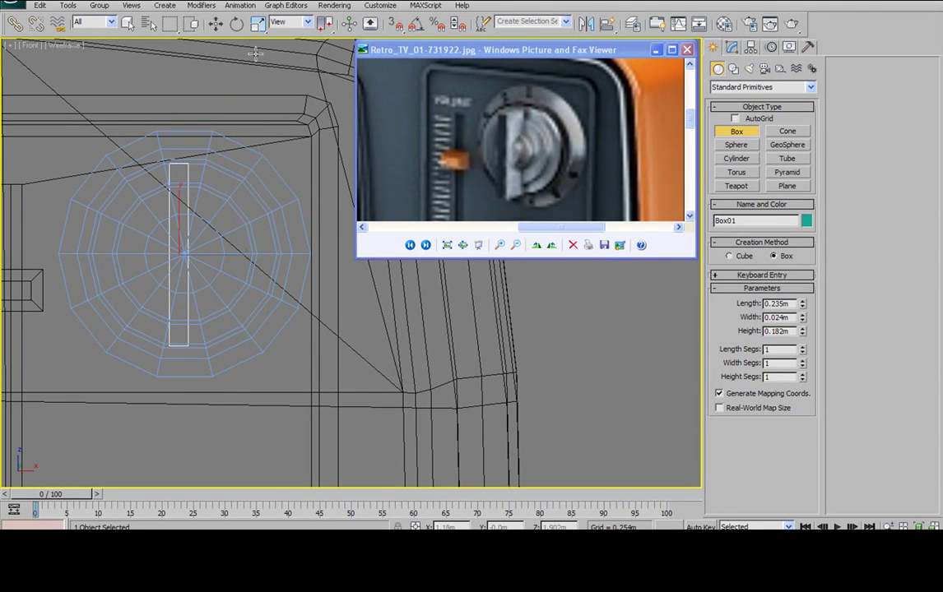
# Align the new box with the dial's position so it stands out from the front of the dial as a grip
pyautogui.press('w')
pyautogui.press('F3')
pyautogui.moveTo(291, 197)
pyautogui.keyDown('alt'); pyautogui.mouseDown(button='middle')
pyautogui.moveTo(216, 233)
pyautogui.moveTo(268, 198)
pyautogui.moveTo(252, 195)
pyautogui.moveTo(288, 191)
pyautogui.moveTo(283, 211)
pyautogui.moveTo(296, 206)
pyautogui.mouseUp(button='middle'); pyautogui.keyUp('alt')
pyautogui.scroll(-3, 212, 233)
pyautogui.press('p')
pyautogui.scroll(-3, 238, 228)
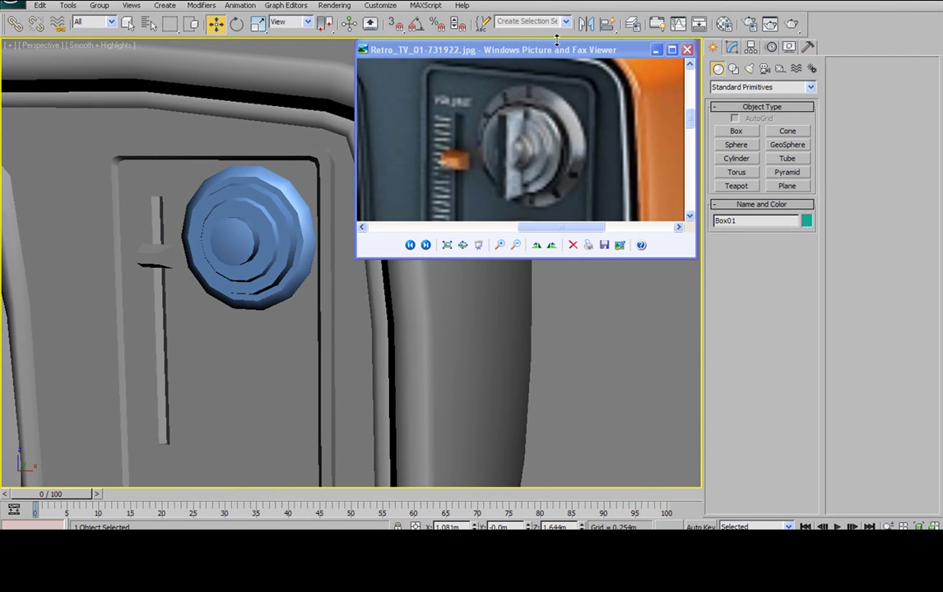
pyautogui.press('r')
pyautogui.press('w')
pyautogui.keyDown('alt'); pyautogui.moveTo(244, 237); pyautogui.dragTo(317, 53, button='middle'); pyautogui.keyUp('alt')
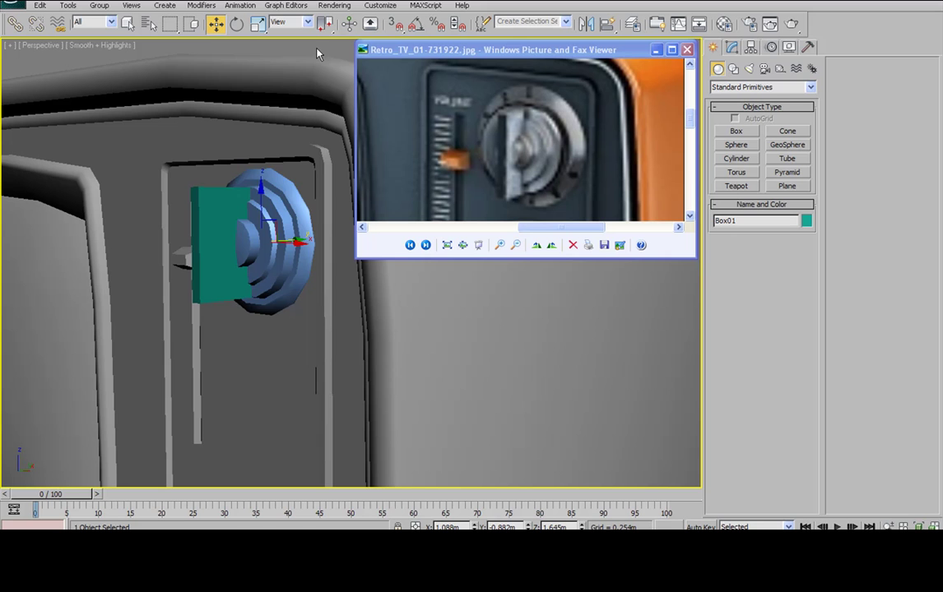
pyautogui.scroll(4, 227, 202)
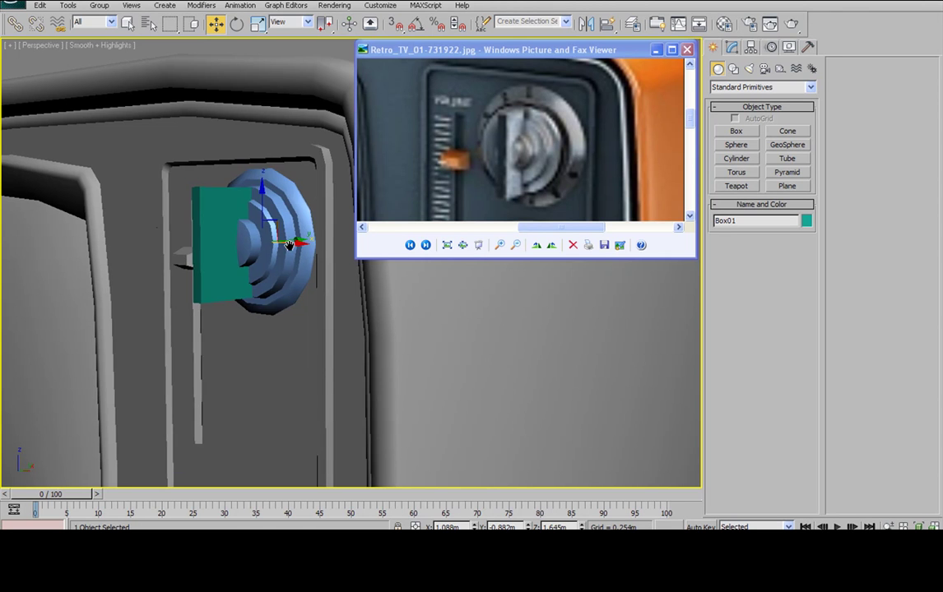
pyautogui.scroll(-3, 227, 203)
pyautogui.scroll(1, 338, 223)
pyautogui.moveTo(338, 224)
pyautogui.keyDown('alt'); pyautogui.mouseDown(button='middle')
pyautogui.moveTo(325, 195)
pyautogui.moveTo(237, 203)
pyautogui.moveTo(208, 175)
pyautogui.mouseUp(button='middle'); pyautogui.keyUp('alt')
pyautogui.moveTo(119, 218)
pyautogui.mouseDown(button='middle')
pyautogui.moveTo(136, 249)
pyautogui.moveTo(154, 235)
pyautogui.mouseUp(button='middle')
pyautogui.rightClick(154, 235)
pyautogui.moveTo(181, 358)
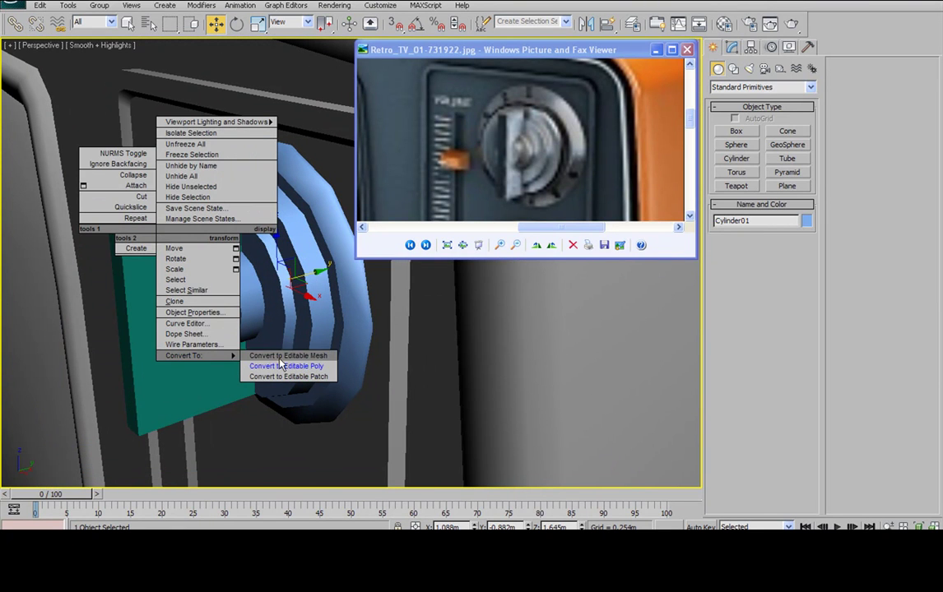
pyautogui.click(281, 370)
pyautogui.click(775, 232)
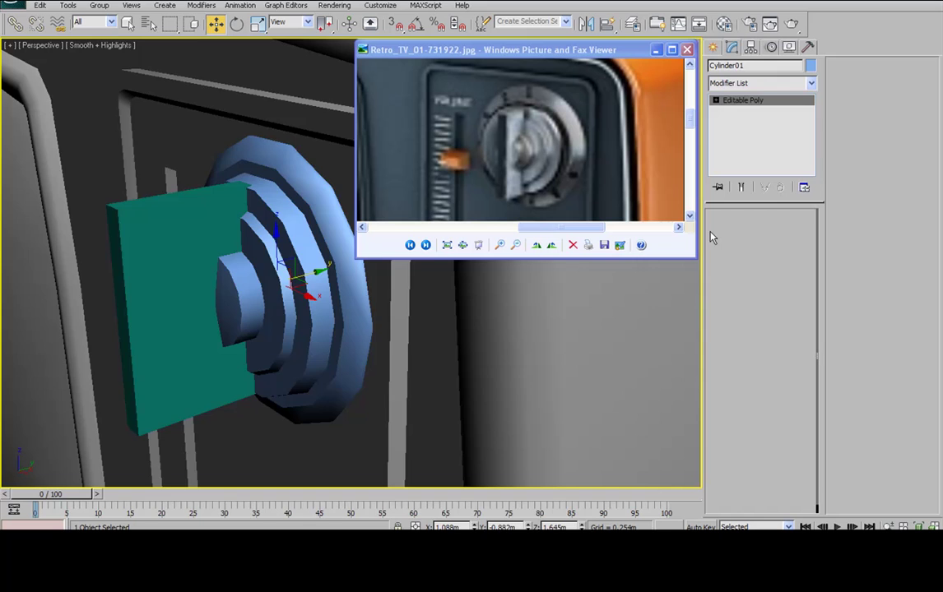
pyautogui.scroll(5, 238, 234)
pyautogui.scroll(-5, 318, 216)
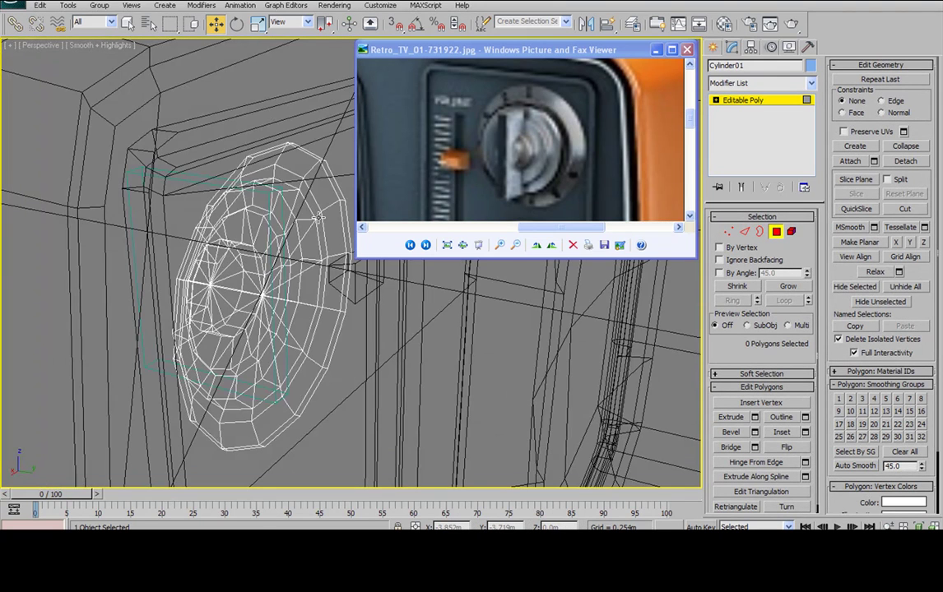
pyautogui.click(274, 212)
pyautogui.keyDown('alt'); pyautogui.moveTo(274, 212); pyautogui.dragTo(374, 243, button='middle'); pyautogui.keyUp('alt')
pyautogui.hotkey('ctrl', 'z')
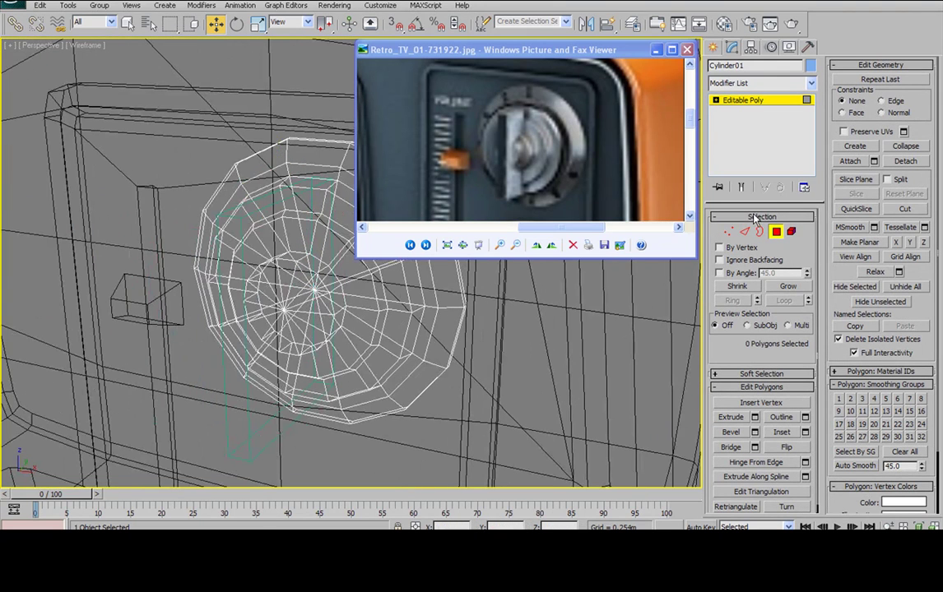
pyautogui.click(775, 232)
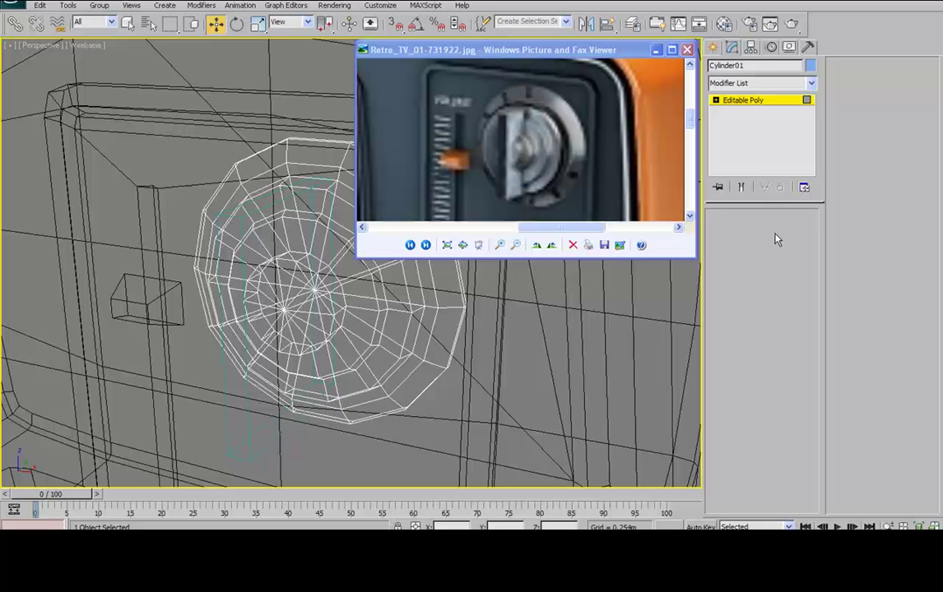
# Convert the grip box to an editable poly and activate polygon selection
pyautogui.click(231, 221)
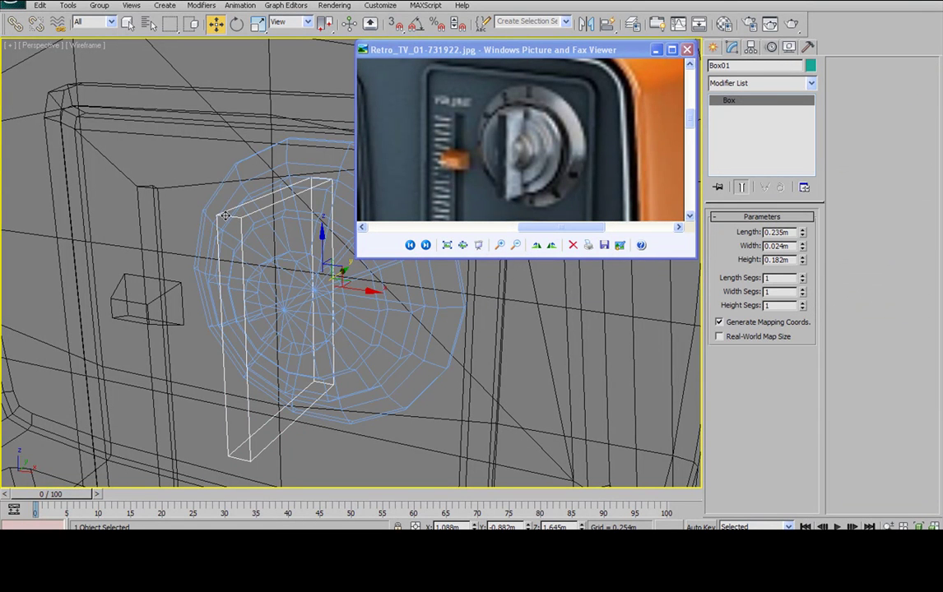
pyautogui.rightClick(313, 212)
pyautogui.moveTo(271, 332)
pyautogui.click(354, 343)
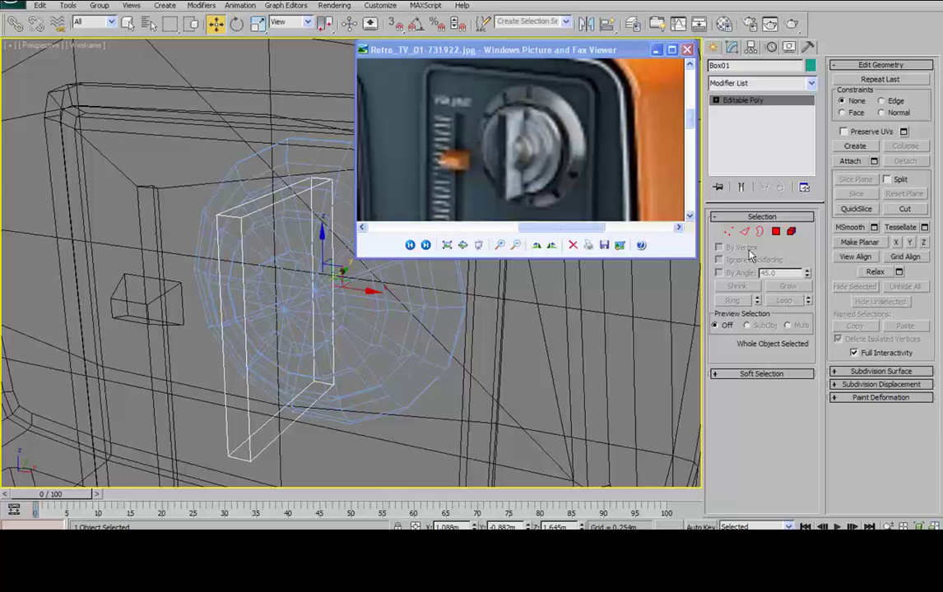
pyautogui.click(775, 232)
# Move the grip box's front polygon back toward the dial to make the grip shallower, and leave polygon editing
pyautogui.keyDown('alt'); pyautogui.moveTo(367, 360); pyautogui.dragTo(380, 296, button='middle'); pyautogui.keyUp('alt')
pyautogui.click(350, 336)
pyautogui.press('F3')
pyautogui.scroll(-3, 404, 331)
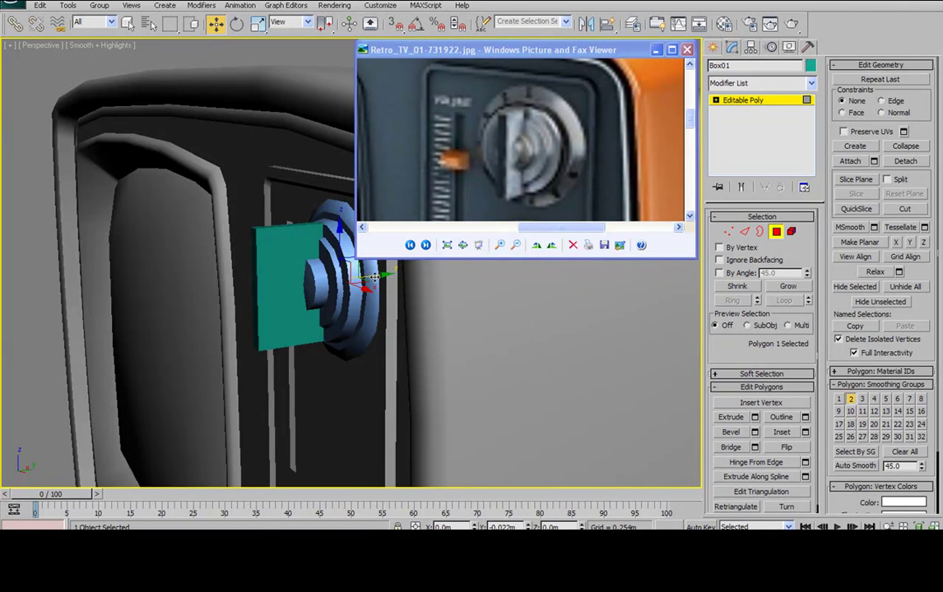
pyautogui.keyDown('alt'); pyautogui.moveTo(359, 283); pyautogui.dragTo(247, 263, button='middle'); pyautogui.keyUp('alt')
pyautogui.click(254, 269)
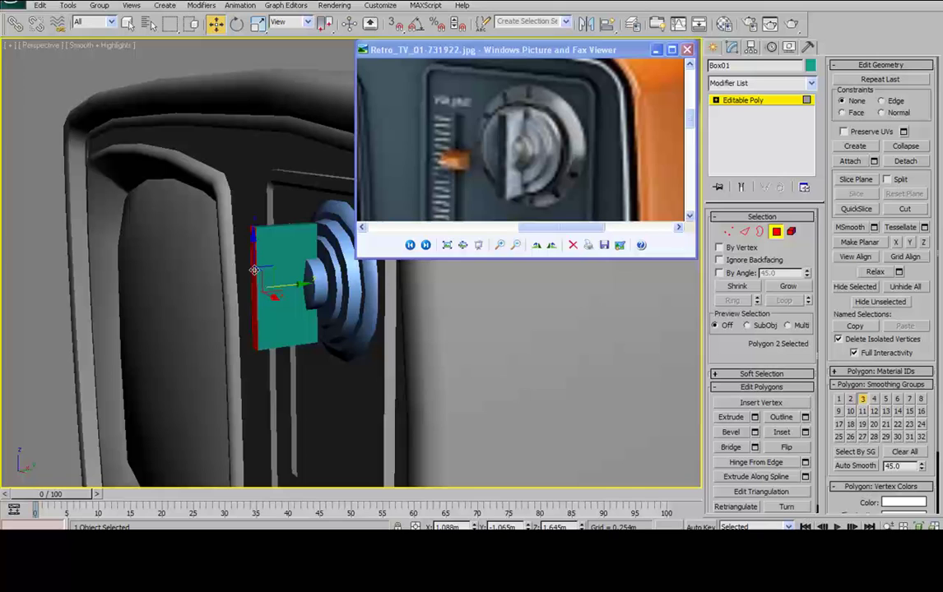
pyautogui.moveTo(305, 284); pyautogui.dragTo(338, 280)
pyautogui.keyDown('alt'); pyautogui.moveTo(339, 280); pyautogui.dragTo(370, 292, button='middle'); pyautogui.keyUp('alt')
pyautogui.scroll(4, 370, 292)
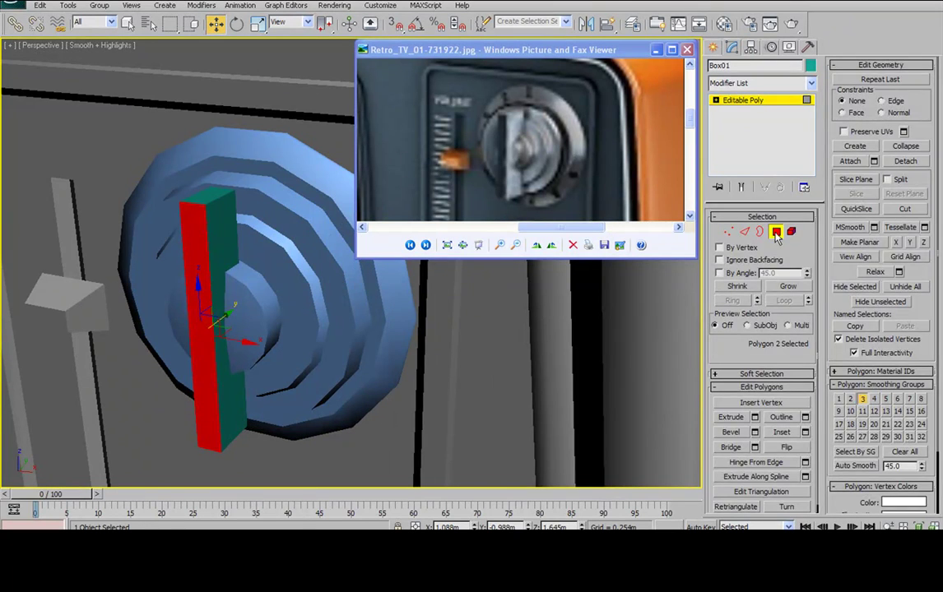
pyautogui.click(775, 233)
# Attach the grip box to the round dial so both form one editable poly object
pyautogui.press('F4')
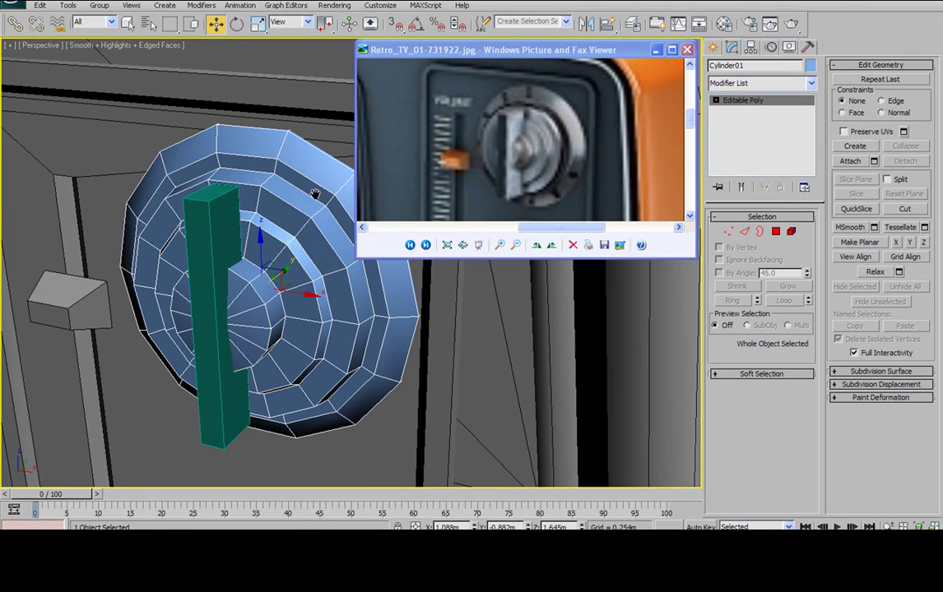
pyautogui.scroll(-4, 326, 197)
pyautogui.click(851, 161)
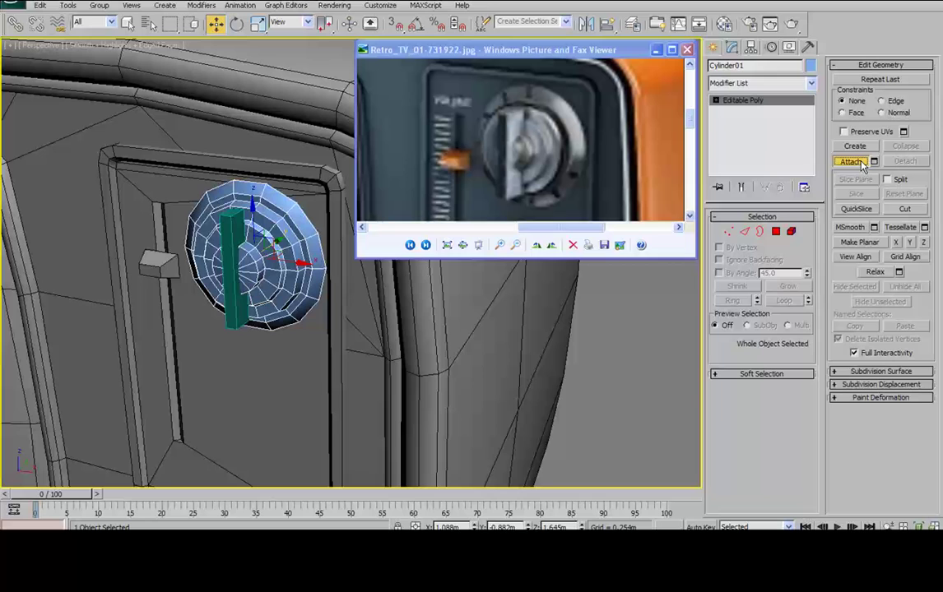
pyautogui.click(239, 227)
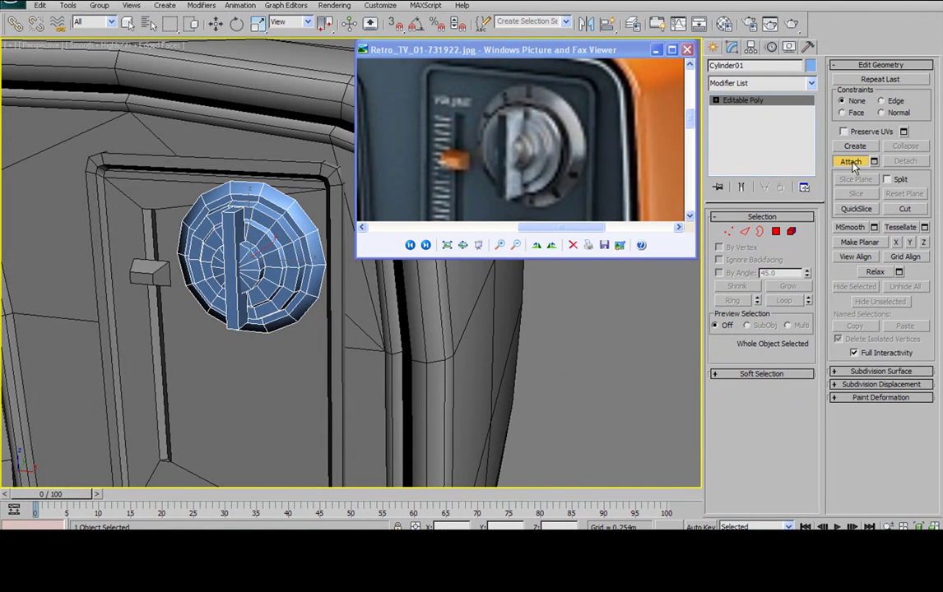
pyautogui.click(853, 165)
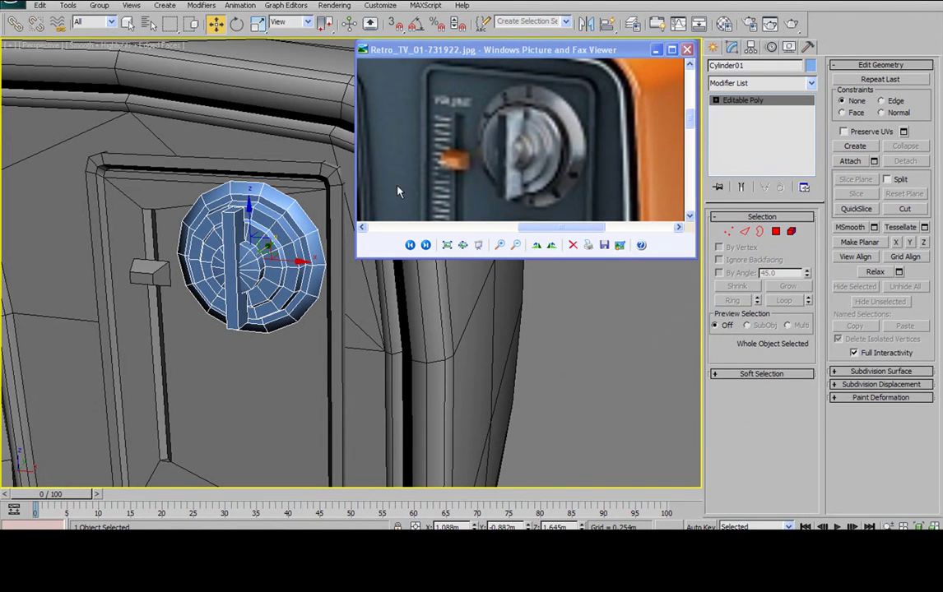
# Select the TV body and attach the dial with its grip to it
pyautogui.scroll(-7, 322, 234)
pyautogui.moveTo(288, 246)
pyautogui.keyDown('alt'); pyautogui.mouseDown(button='middle')
pyautogui.moveTo(312, 202)
pyautogui.moveTo(286, 232)
pyautogui.mouseUp(button='middle'); pyautogui.keyUp('alt')
pyautogui.scroll(4, 280, 224)
pyautogui.press('f')
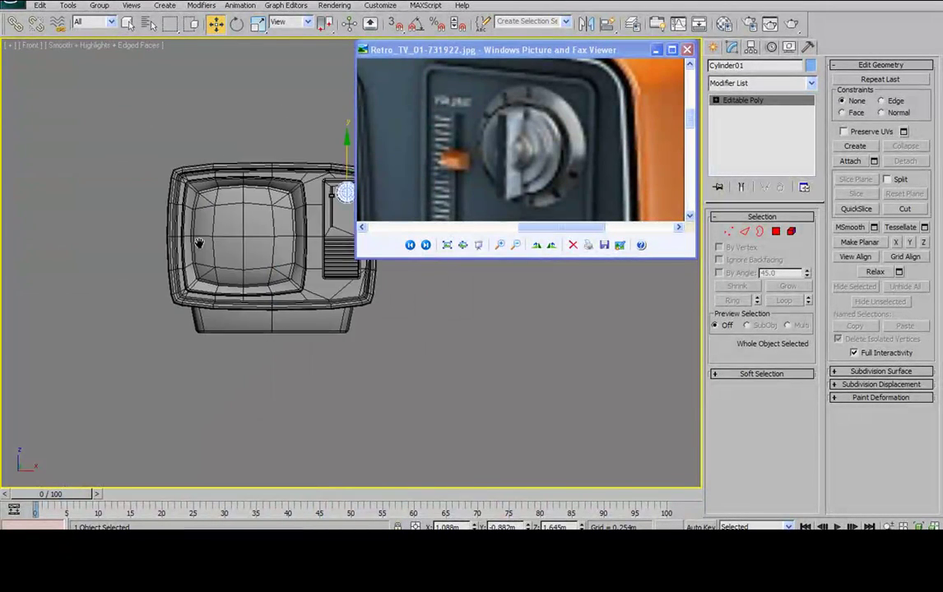
pyautogui.scroll(5, 319, 175)
pyautogui.click(270, 163)
pyautogui.keyDown('alt'); pyautogui.moveTo(270, 163); pyautogui.dragTo(168, 175, button='middle'); pyautogui.keyUp('alt')
pyautogui.scroll(-3, 460, 140)
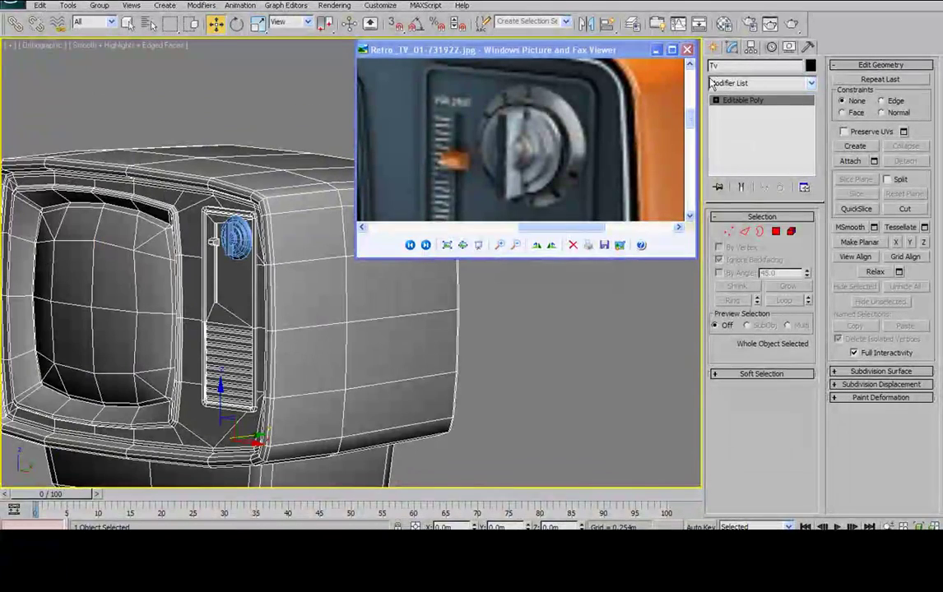
pyautogui.click(852, 161)
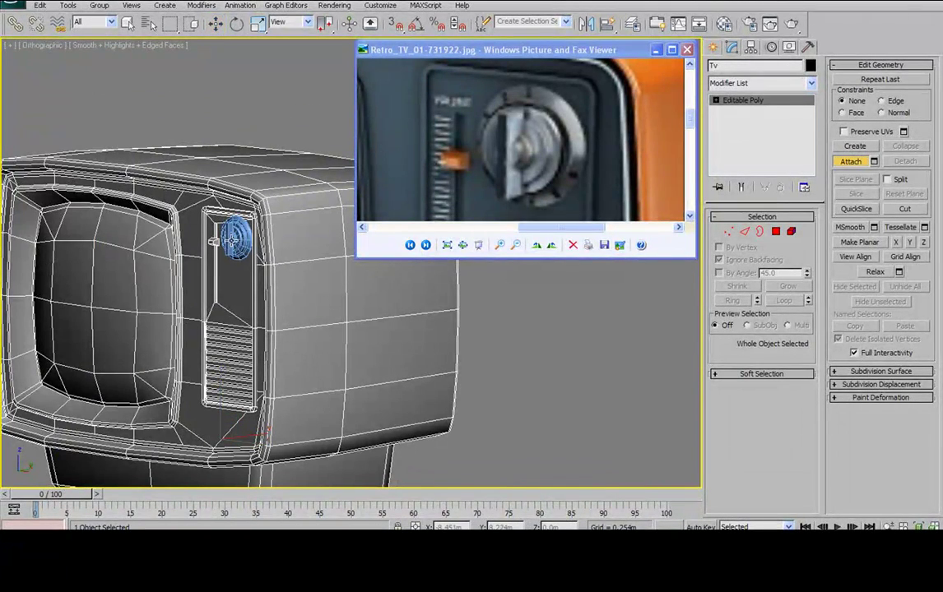
pyautogui.press('w')
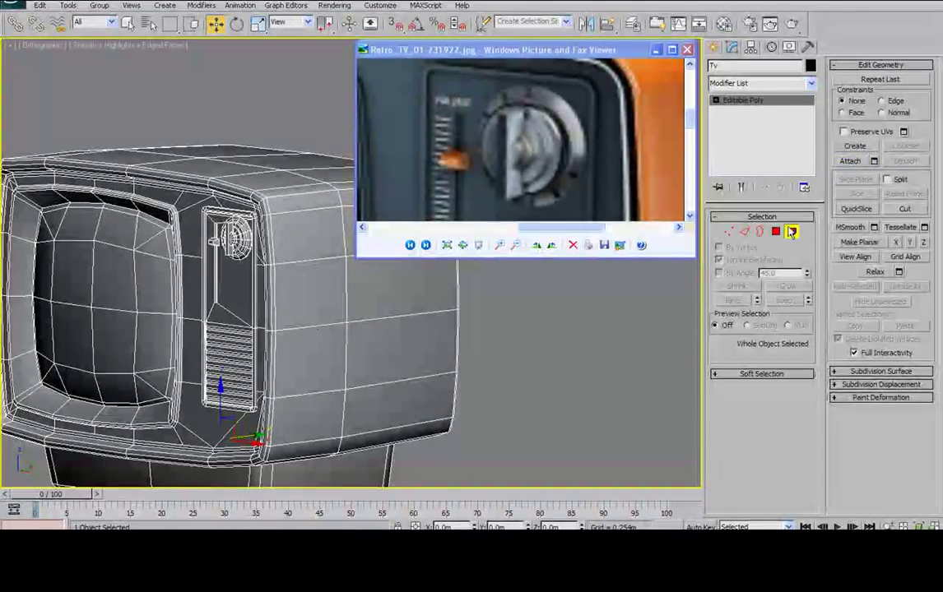
# Select all the dial's elements including the grip bar and clone them to an element directly below the original dial in the front view
pyautogui.press('4')
pyautogui.scroll(6, 315, 225)
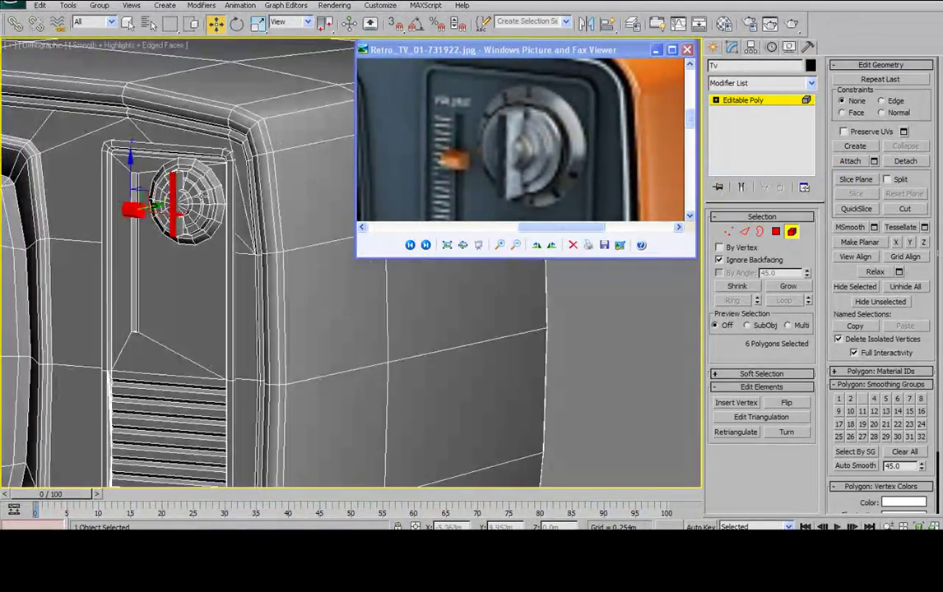
pyautogui.scroll(2, 202, 196)
pyautogui.click(94, 130)
pyautogui.keyDown('ctrl'); pyautogui.click(97, 150); pyautogui.keyUp('ctrl')
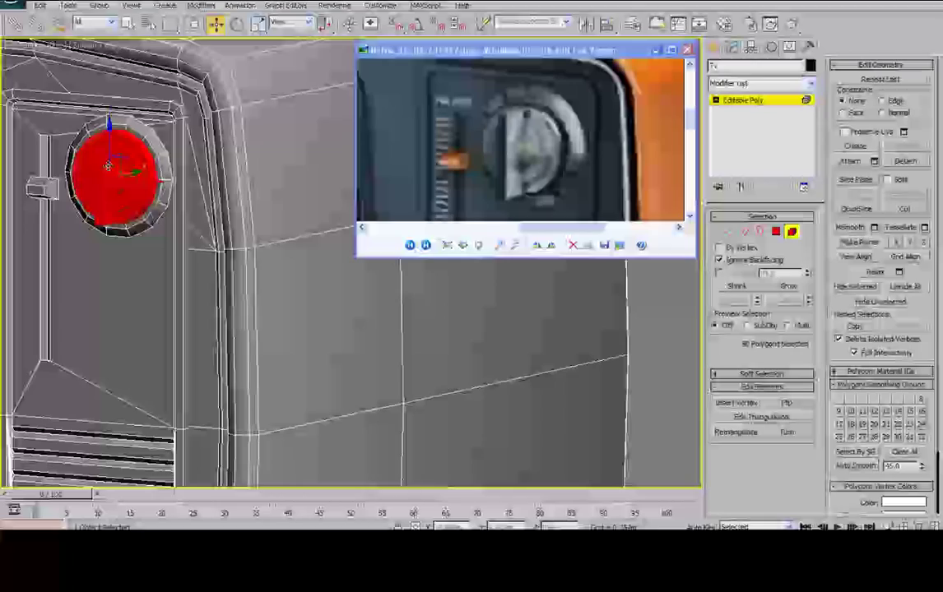
pyautogui.keyDown('ctrl'); pyautogui.click(154, 150); pyautogui.keyUp('ctrl')
pyautogui.scroll(-5, 154, 139)
pyautogui.keyDown('alt'); pyautogui.moveTo(158, 139); pyautogui.dragTo(261, 141, button='middle'); pyautogui.keyUp('alt')
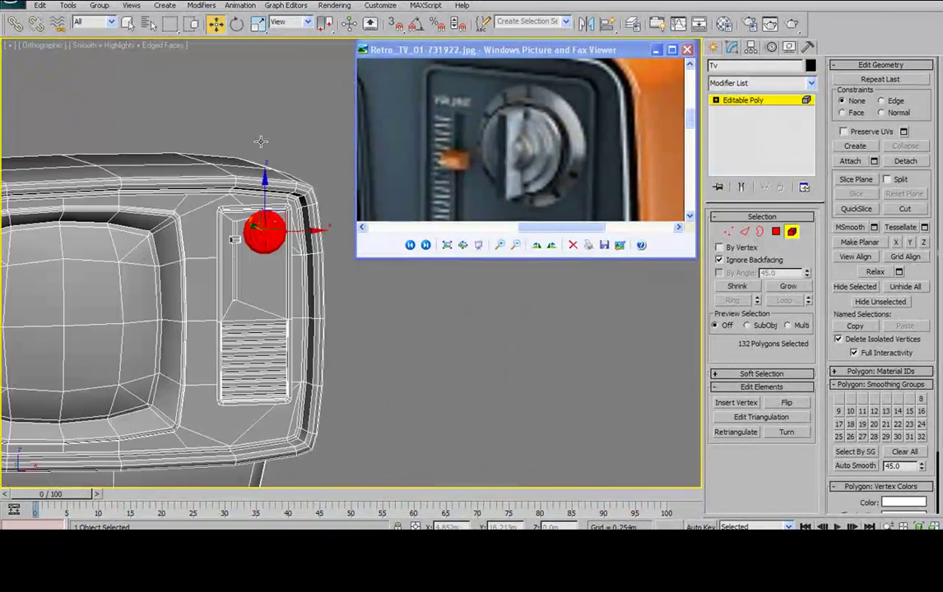
pyautogui.click(562, 134)
pyautogui.scroll(-3, 561, 134)
pyautogui.scroll(-3, 240, 254)
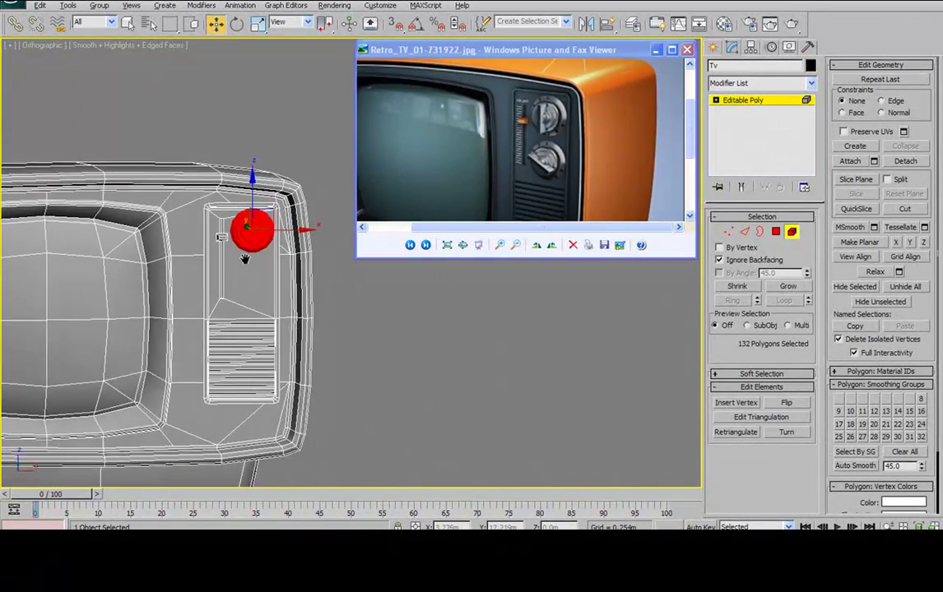
pyautogui.press('f')
pyautogui.moveTo(240, 254); pyautogui.dragTo(182, 292, button='middle')
pyautogui.moveTo(278, 242); pyautogui.dragTo(226, 279, button='middle')
pyautogui.scroll(3, 224, 276)
pyautogui.scroll(3, 214, 224)
pyautogui.moveTo(225, 216); pyautogui.dragTo(296, 255, button='middle')
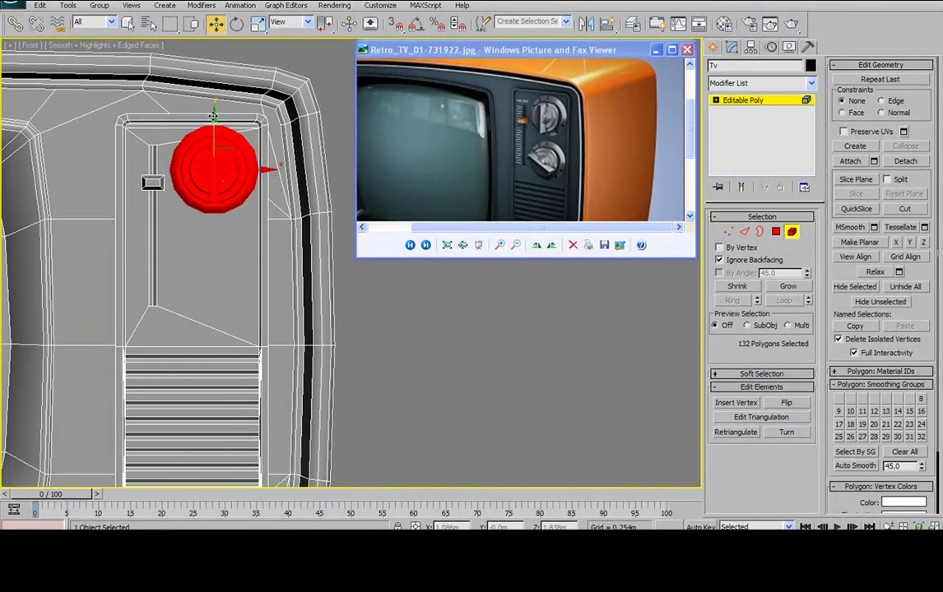
pyautogui.keyDown('shift'); pyautogui.moveTo(213, 116); pyautogui.dragTo(199, 209); pyautogui.keyUp('shift')
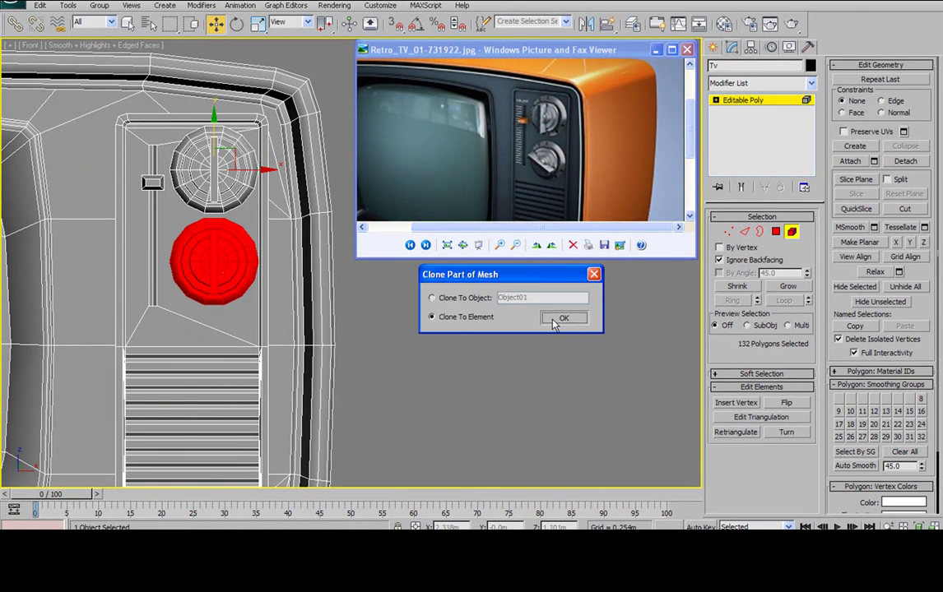
pyautogui.click(554, 321)
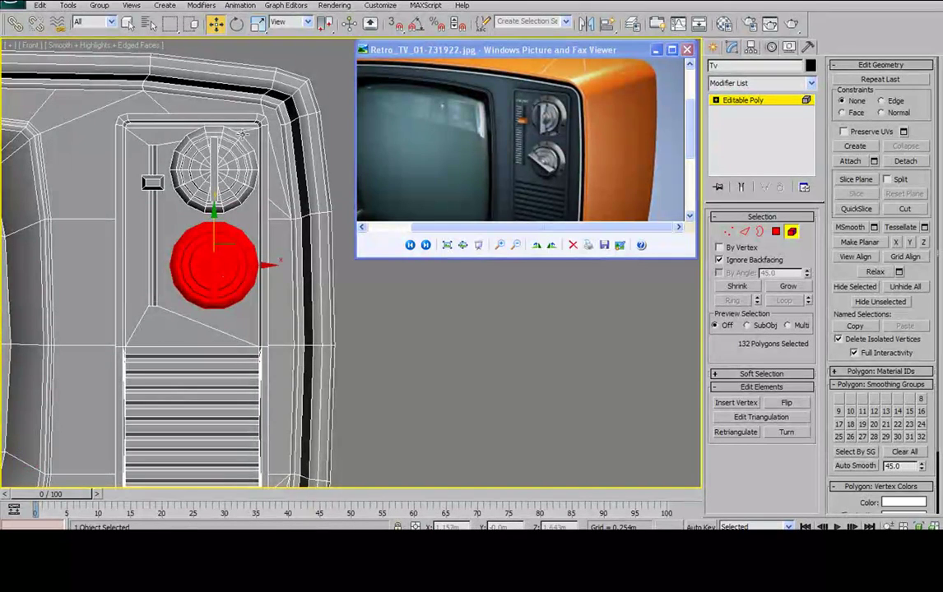
# Rotate the copied lower dial in the front view so its grip bar runs diagonally, and leave element editing
pyautogui.click(236, 24)
pyautogui.moveTo(249, 238); pyautogui.dragTo(212, 195)
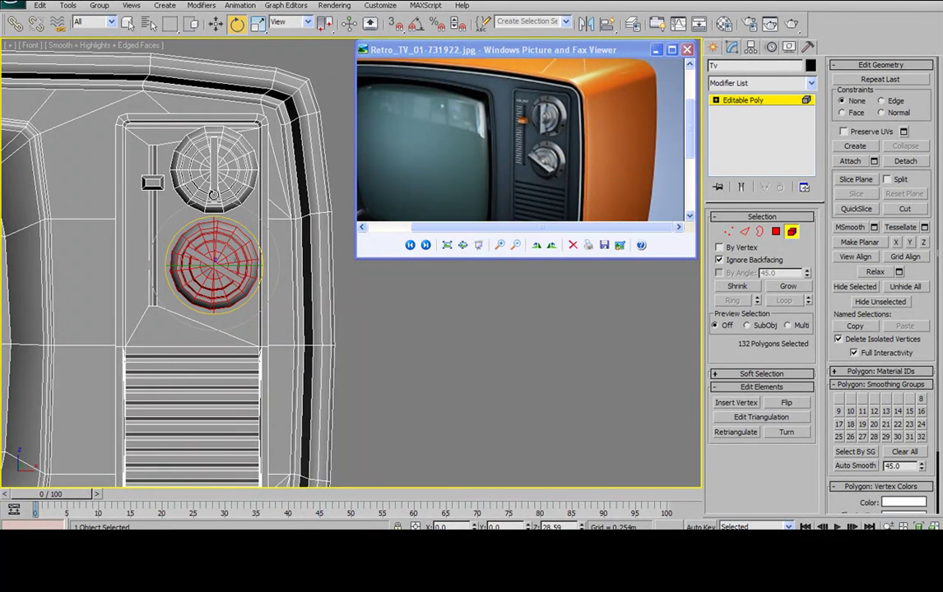
pyautogui.click(795, 233)
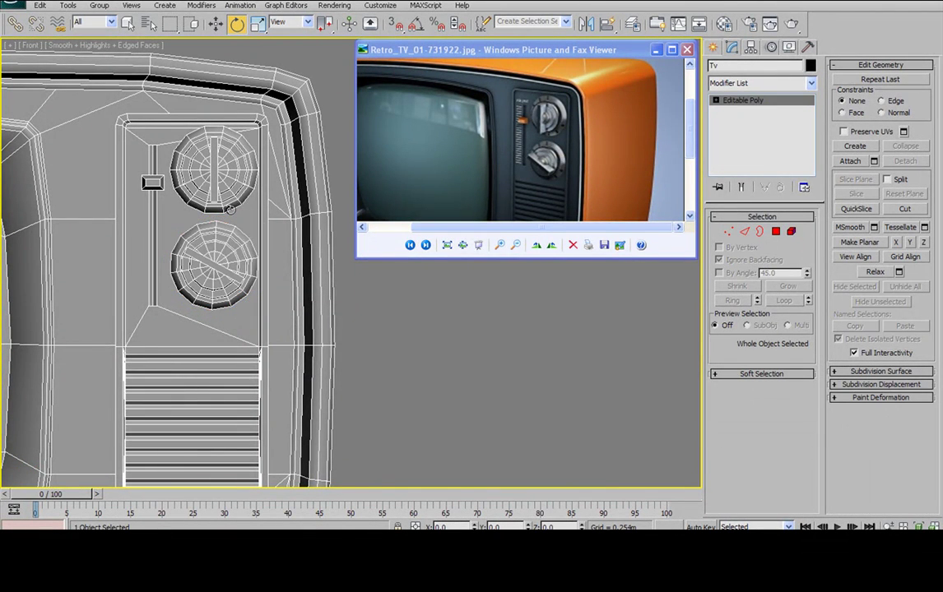
# Examine the two dials and the whole TV in shaded view without edges
pyautogui.scroll(-3, 290, 206)
pyautogui.keyDown('alt'); pyautogui.moveTo(290, 202); pyautogui.dragTo(274, 170, button='middle'); pyautogui.keyUp('alt')
pyautogui.press('F4')
pyautogui.scroll(-3, 278, 164)
pyautogui.scroll(1, 278, 165)
pyautogui.scroll(4, 290, 214)
pyautogui.scroll(-4, 268, 211)
pyautogui.moveTo(268, 214); pyautogui.dragTo(235, 181, button='middle')
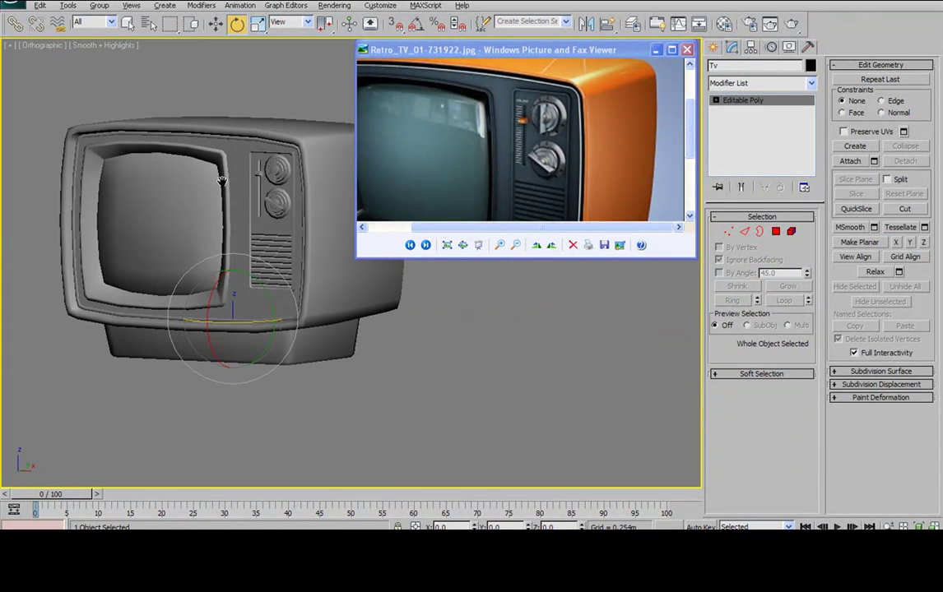
# Examine the dials, logo and base in the reference photo and compare them with the modelled TV
pyautogui.click(553, 101)
pyautogui.scroll(-4, 556, 100)
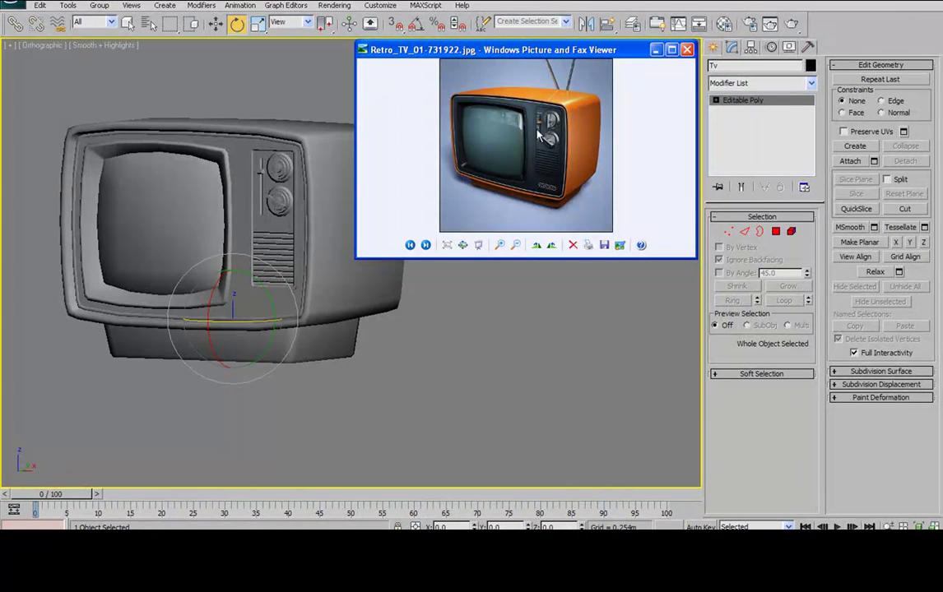
pyautogui.scroll(2, 550, 133)
pyautogui.moveTo(560, 141); pyautogui.dragTo(562, 111)
pyautogui.scroll(1, 546, 142)
pyautogui.moveTo(556, 207); pyautogui.dragTo(556, 202)
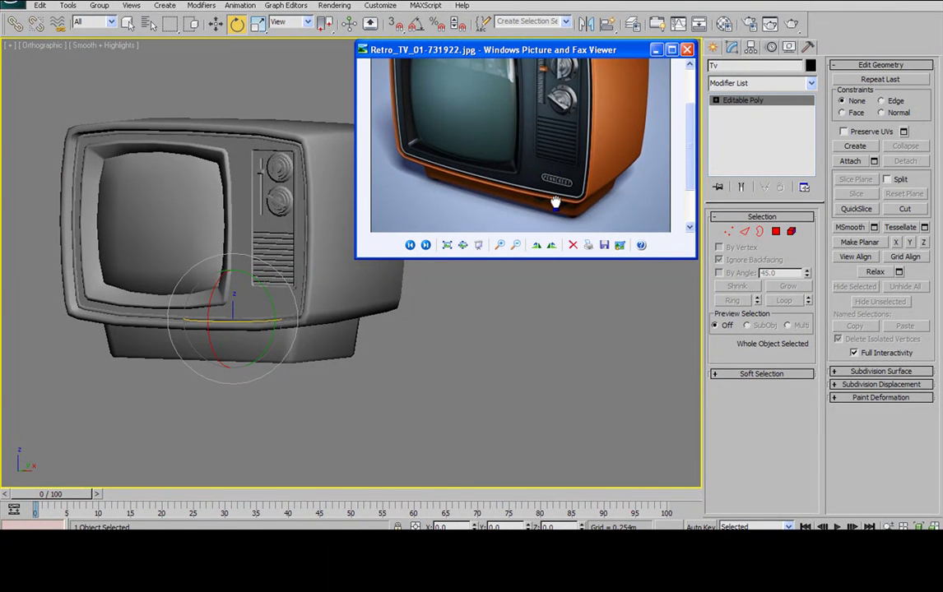
pyautogui.scroll(-2, 555, 203)
pyautogui.scroll(2, 572, 195)
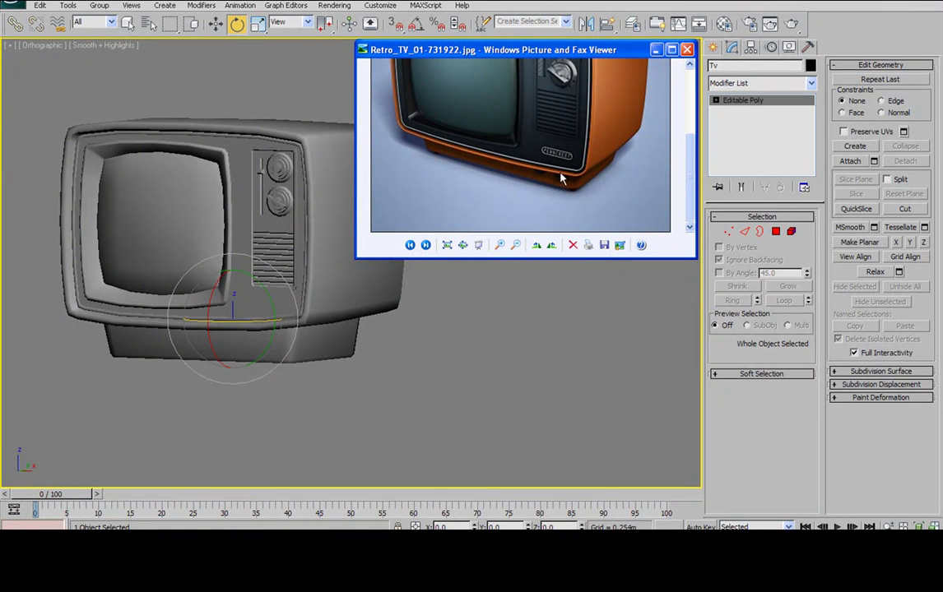
pyautogui.scroll(-2, 559, 173)
pyautogui.moveTo(576, 91); pyautogui.dragTo(580, 144)
pyautogui.scroll(1, 611, 77)
pyautogui.moveTo(593, 85); pyautogui.dragTo(518, 61)
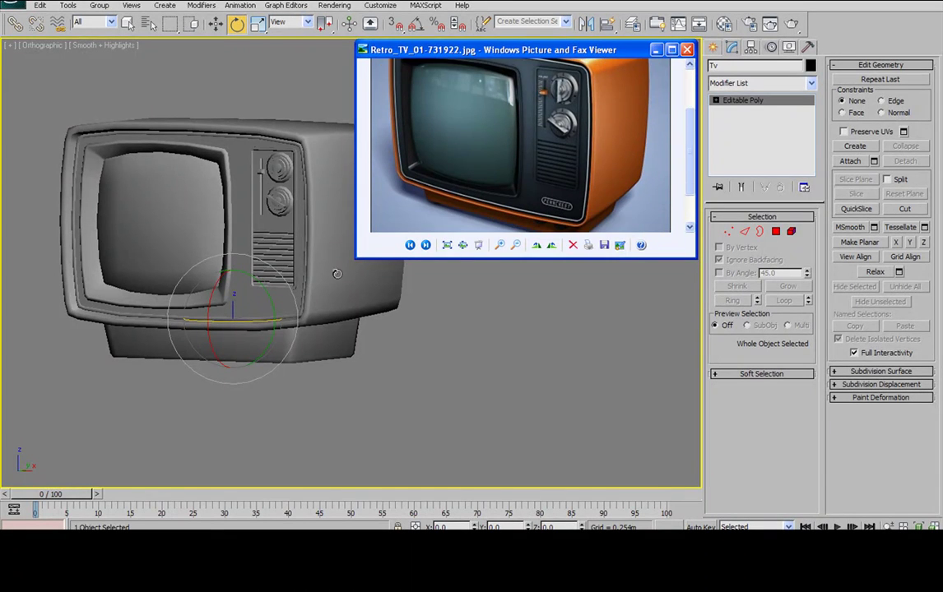
pyautogui.scroll(-1, 602, 189)
pyautogui.keyDown('alt'); pyautogui.moveTo(281, 232); pyautogui.dragTo(327, 222, button='middle'); pyautogui.keyUp('alt')
pyautogui.moveTo(527, 162); pyautogui.dragTo(527, 169)
pyautogui.keyDown('alt'); pyautogui.moveTo(301, 246); pyautogui.dragTo(300, 240, button='middle'); pyautogui.keyUp('alt')
pyautogui.moveTo(553, 202); pyautogui.dragTo(547, 195)
pyautogui.keyDown('alt'); pyautogui.moveTo(280, 230); pyautogui.dragTo(176, 260, button='middle'); pyautogui.keyUp('alt')
# Show the TV in wireframe in the top view and save the scene as a new incremented file
pyautogui.press('t')
pyautogui.scroll(2, 209, 240)
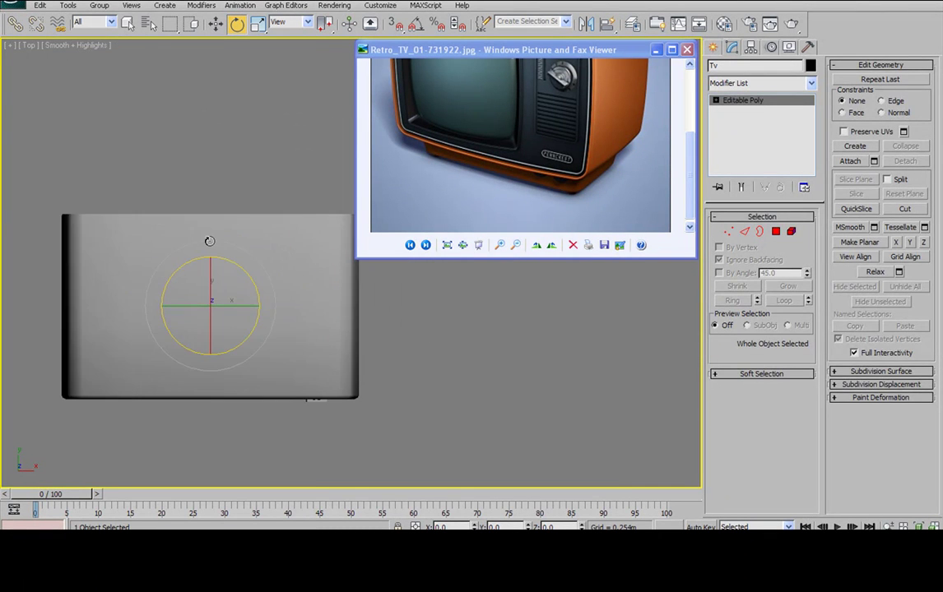
pyautogui.press('F3')
pyautogui.press('3')
pyautogui.moveTo(279, 269); pyautogui.dragTo(267, 252, button='middle')
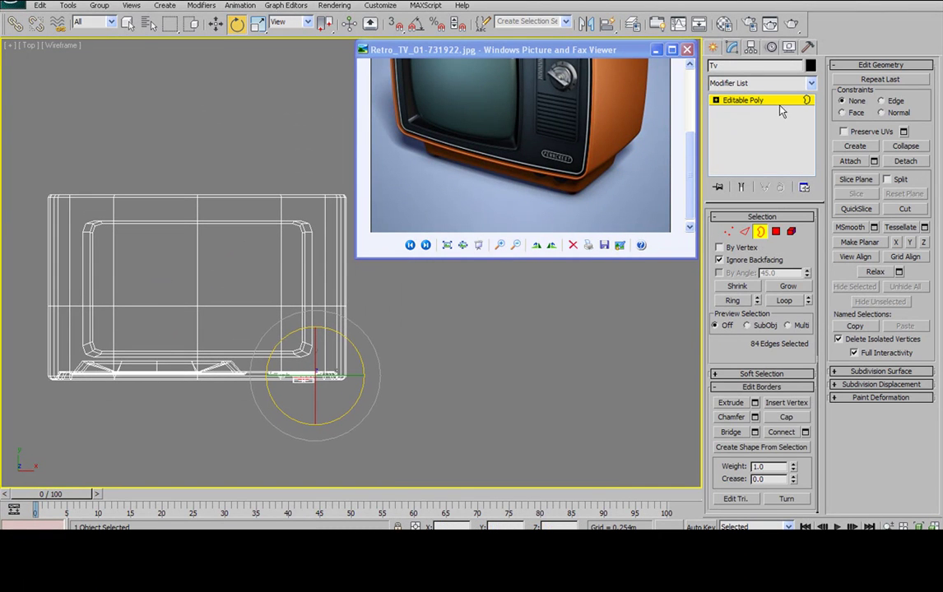
pyautogui.click(712, 47)
pyautogui.click(12, 4)
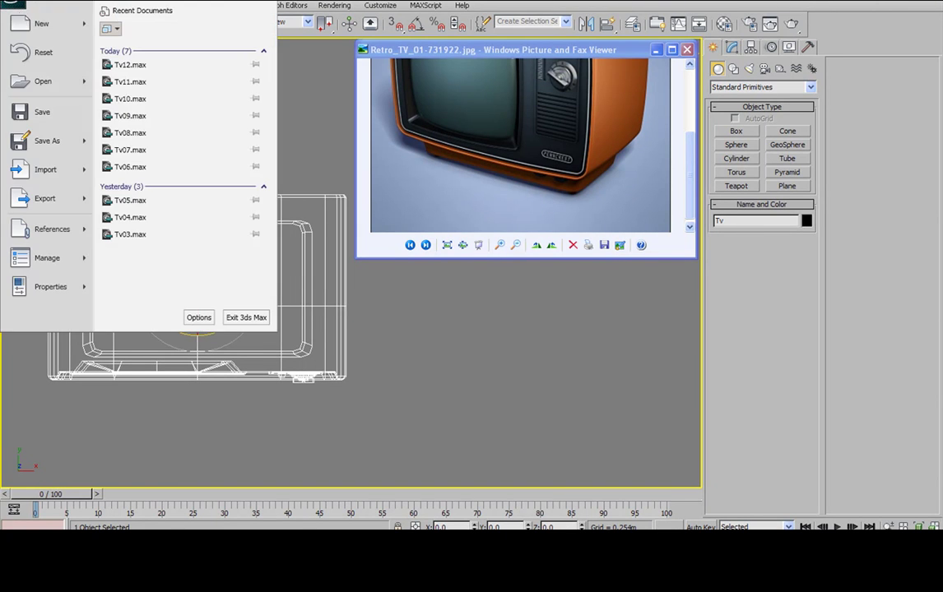
pyautogui.click(41, 136)
pyautogui.click(326, 281)
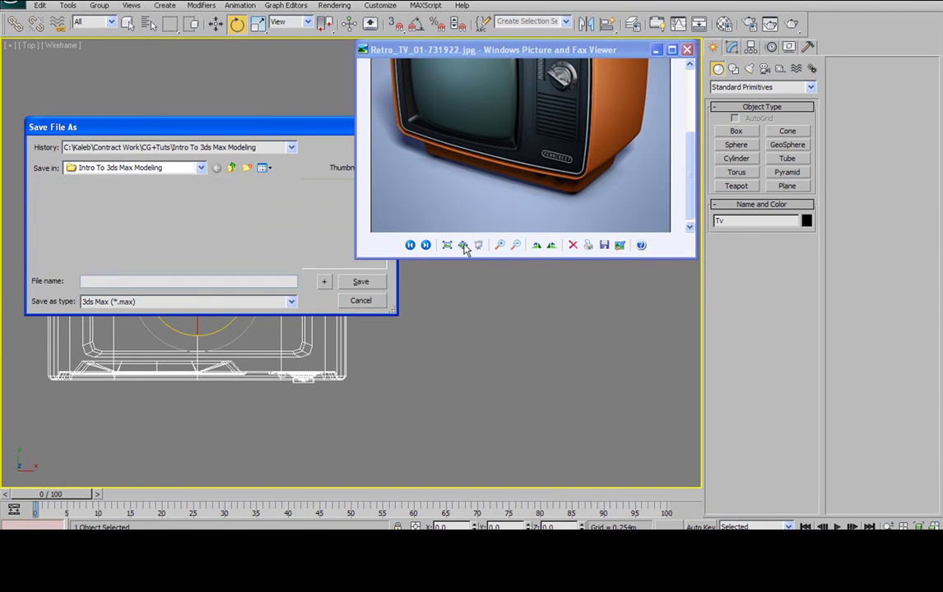
# Draw a cylinder about 0.101 m in radius and 0.612 m high at the base's front right corner in the top view, with 8 sides
pyautogui.click(736, 159)
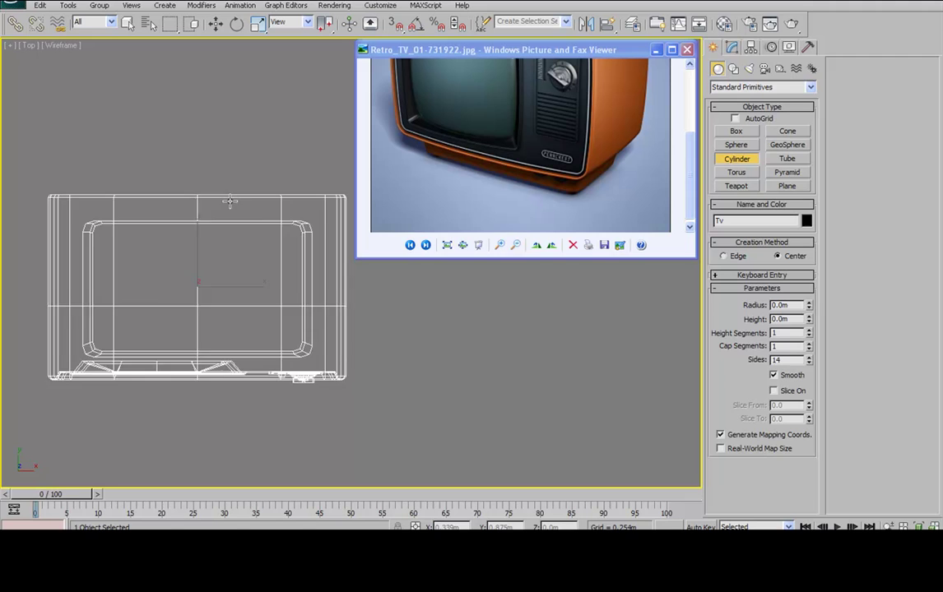
pyautogui.moveTo(275, 329); pyautogui.dragTo(249, 305, button='middle')
pyautogui.moveTo(267, 319); pyautogui.dragTo(277, 305)
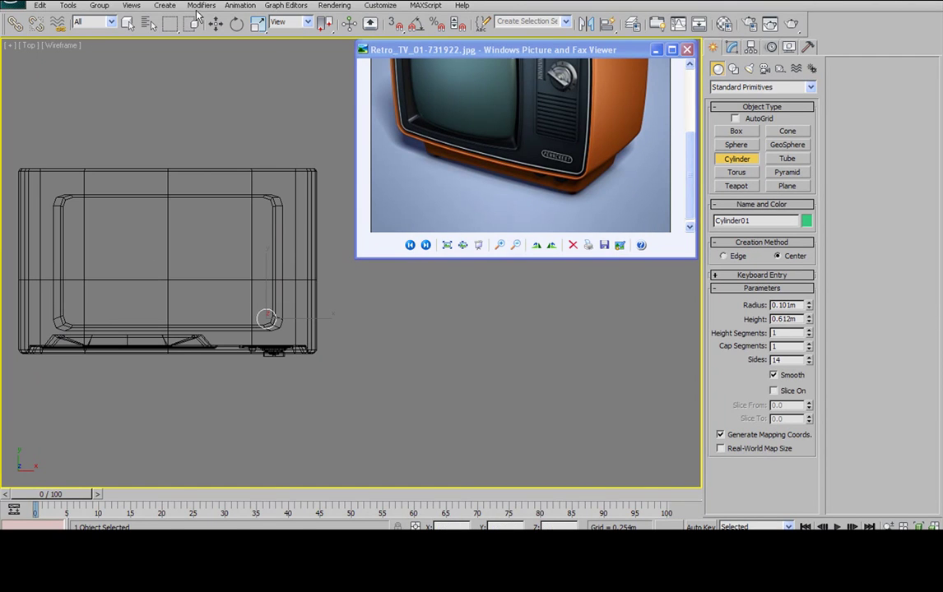
pyautogui.click(217, 26)
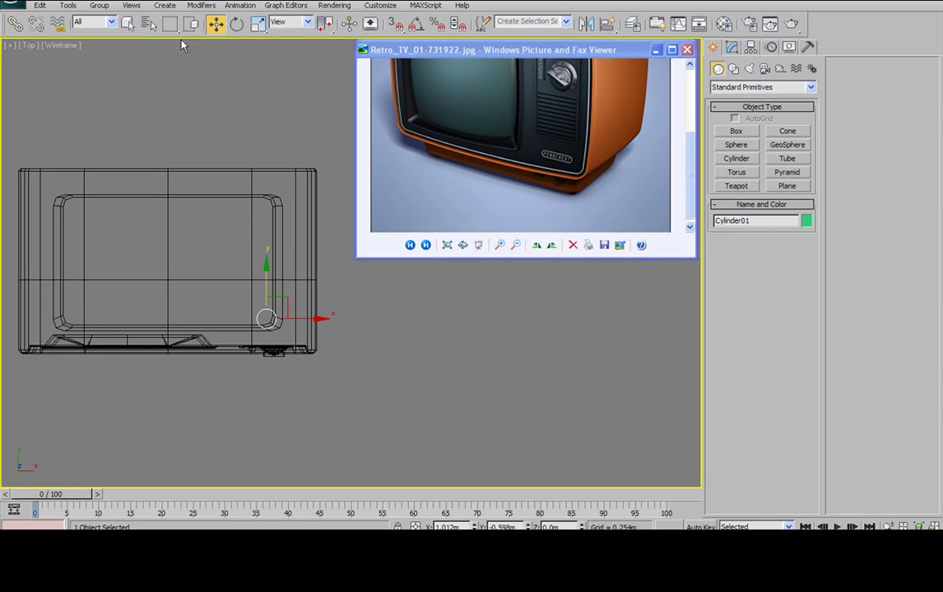
pyautogui.click(733, 48)
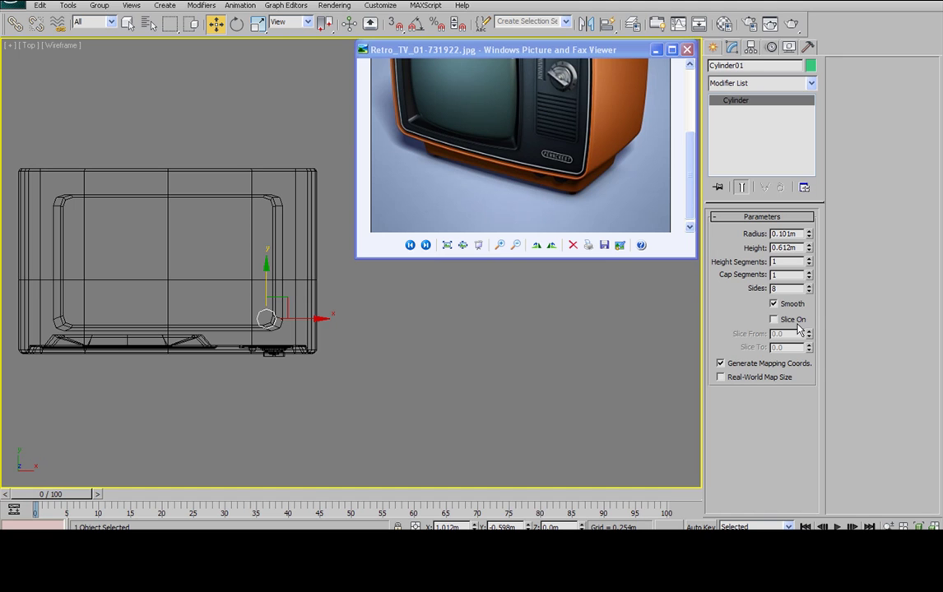
# Lower the cylinder in the front view to a Z position of about -0.928 m so it sticks out beneath the base's corner as a foot
pyautogui.press('f')
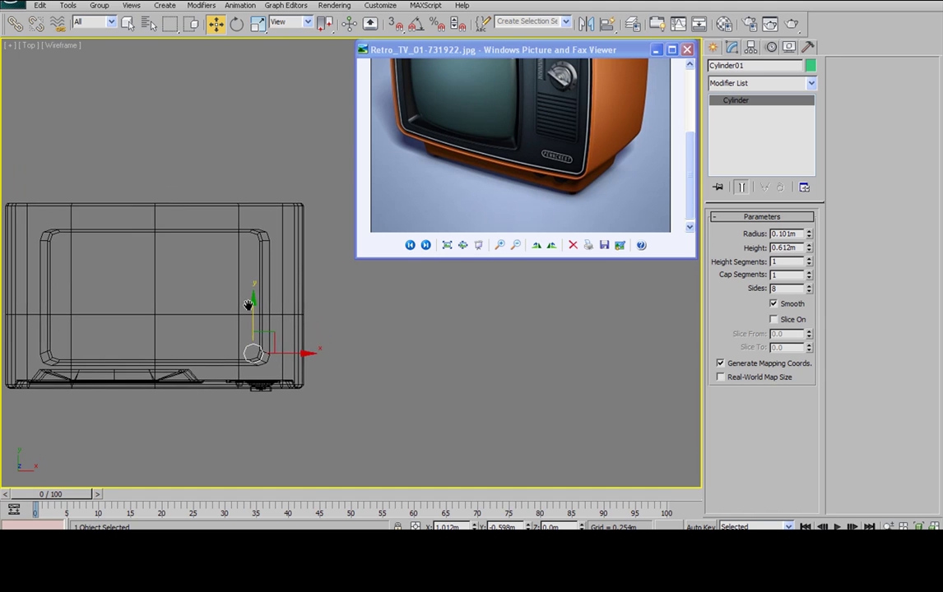
pyautogui.moveTo(273, 256); pyautogui.dragTo(273, 344)
pyautogui.press('F3')
pyautogui.keyDown('alt'); pyautogui.moveTo(313, 358); pyautogui.dragTo(318, 290, button='middle'); pyautogui.keyUp('alt')
pyautogui.scroll(3, 317, 288)
pyautogui.keyDown('alt'); pyautogui.moveTo(274, 266); pyautogui.dragTo(265, 312, button='middle'); pyautogui.keyUp('alt')
pyautogui.scroll(3, 250, 243)
pyautogui.press('F4')
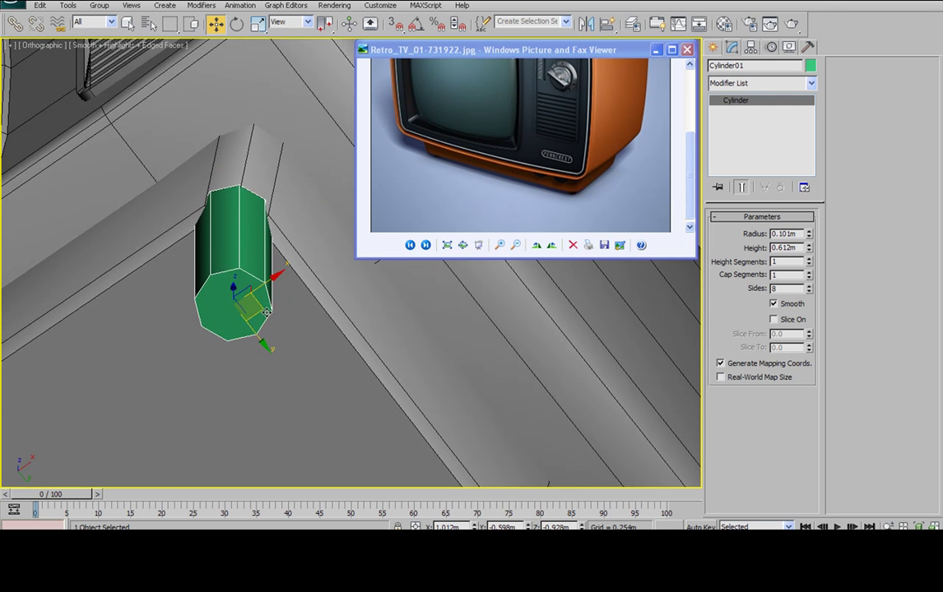
# Move the cylinder to about X 0.959 m, Y -0.542 m, Z -0.997 m beneath the base's corner and convert it to an editable poly
pyautogui.moveTo(255, 305); pyautogui.dragTo(251, 334)
pyautogui.keyDown('alt'); pyautogui.moveTo(249, 340); pyautogui.dragTo(247, 359, button='middle'); pyautogui.keyUp('alt')
pyautogui.moveTo(230, 354); pyautogui.dragTo(228, 379)
pyautogui.scroll(-6, 227, 380)
pyautogui.keyDown('alt'); pyautogui.moveTo(280, 284); pyautogui.dragTo(303, 283, button='middle'); pyautogui.keyUp('alt')
pyautogui.rightClick(303, 283)
pyautogui.moveTo(333, 407)
pyautogui.click(432, 415)
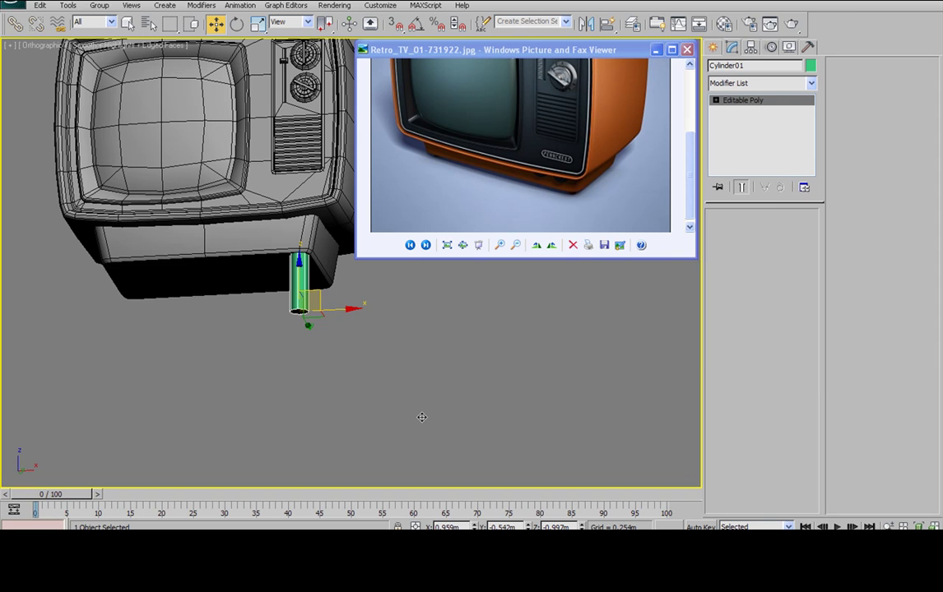
pyautogui.click(774, 232)
pyautogui.click(305, 287)
pyautogui.click(304, 247)
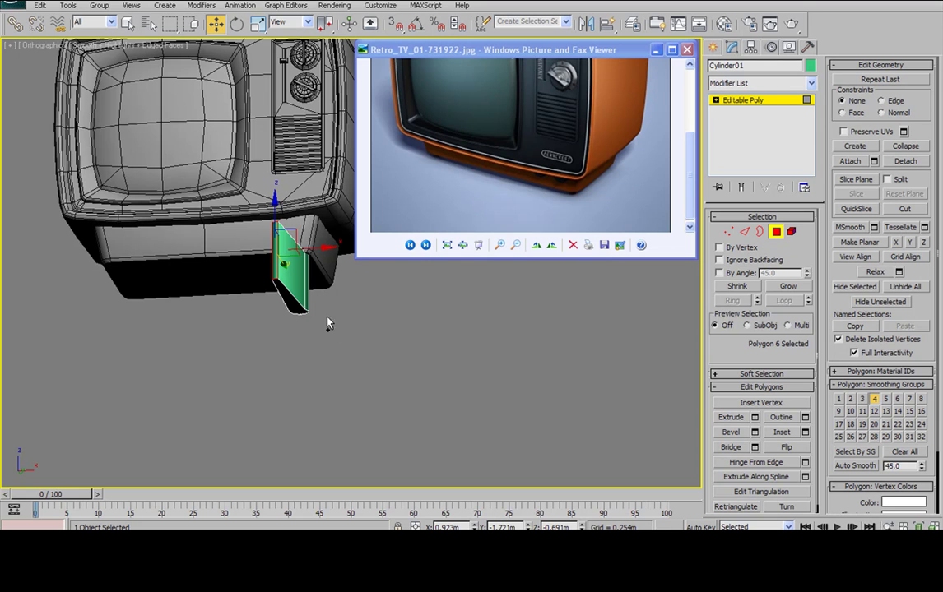
pyautogui.click(773, 236)
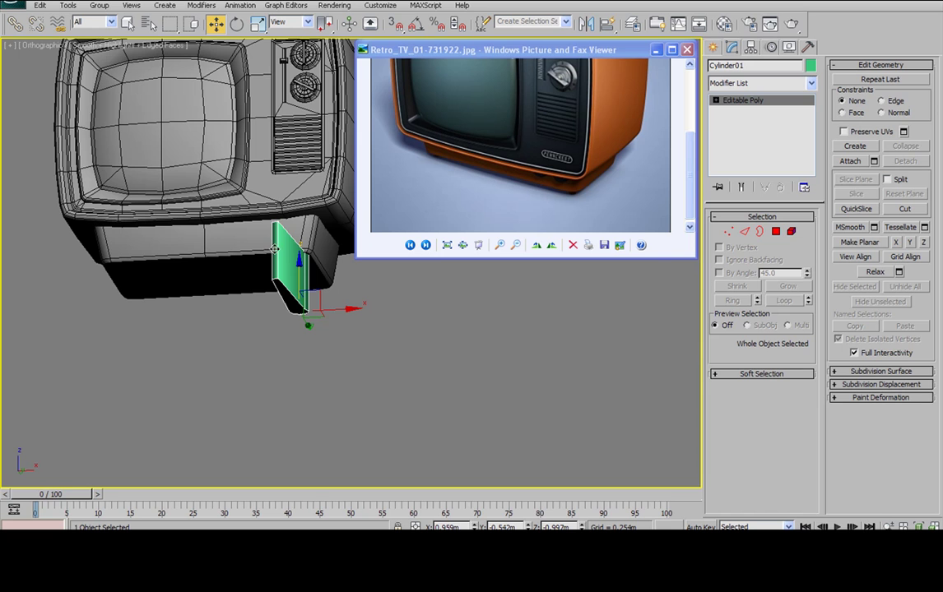
pyautogui.keyDown('alt'); pyautogui.moveTo(280, 198); pyautogui.dragTo(293, 248, button='middle'); pyautogui.keyUp('alt')
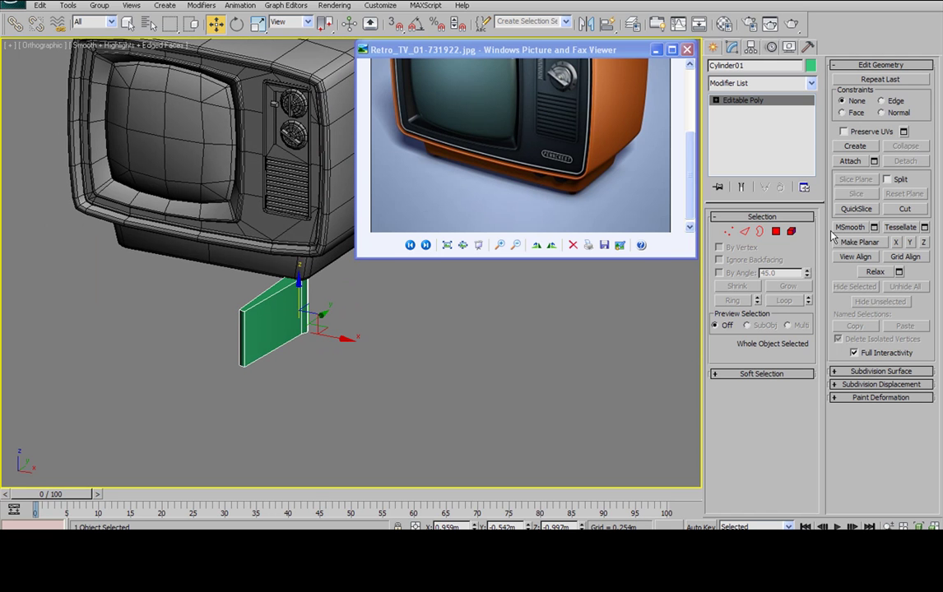
pyautogui.click(776, 232)
pyautogui.moveTo(265, 322); pyautogui.dragTo(314, 304)
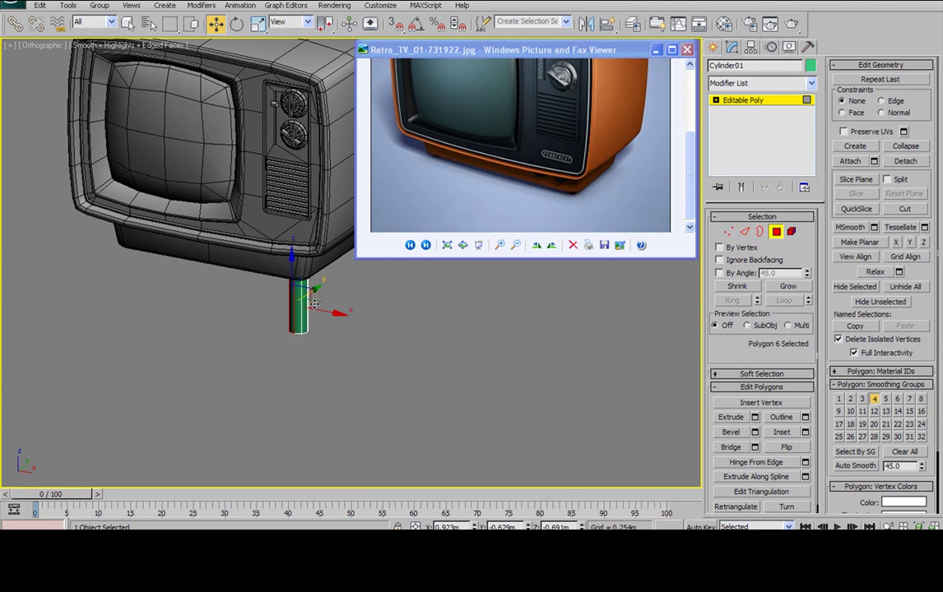
pyautogui.keyDown('alt'); pyautogui.moveTo(314, 305); pyautogui.dragTo(324, 164, button='middle'); pyautogui.keyUp('alt')
pyautogui.scroll(6, 271, 272)
pyautogui.keyDown('alt'); pyautogui.moveTo(206, 329); pyautogui.dragTo(160, 370, button='middle'); pyautogui.keyUp('alt')
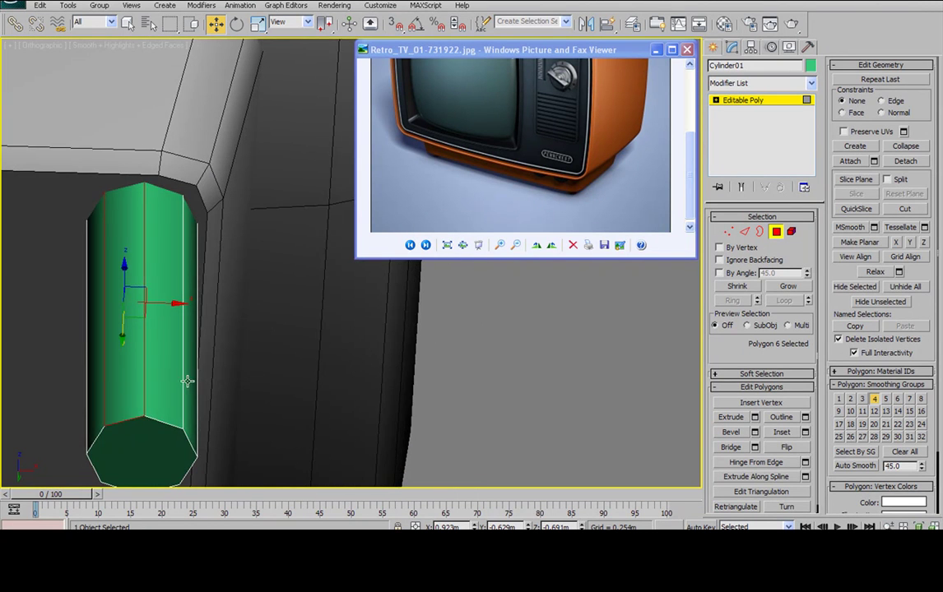
pyautogui.keyDown('alt'); pyautogui.moveTo(219, 322); pyautogui.dragTo(192, 262, button='middle'); pyautogui.keyUp('alt')
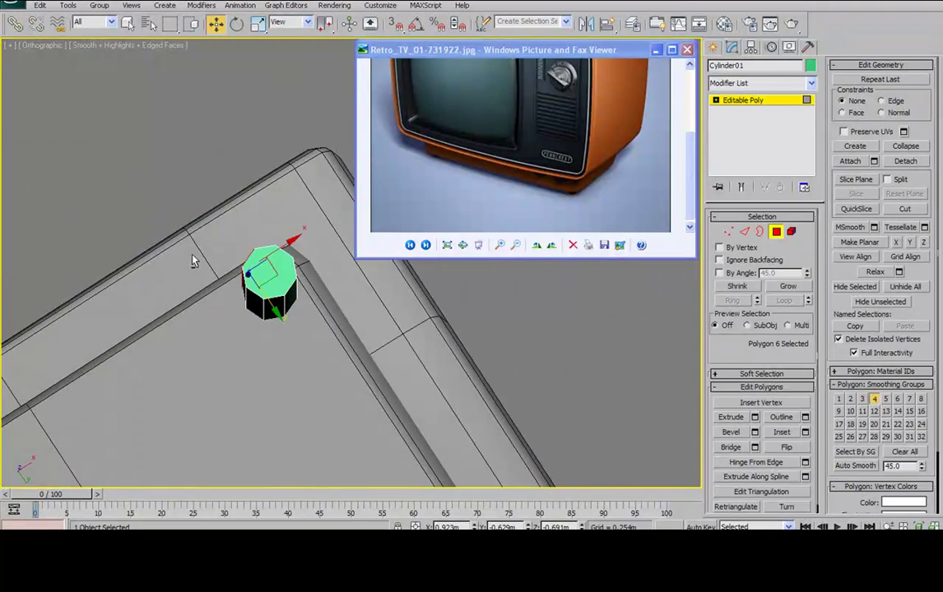
pyautogui.hotkey('ctrl', 'z')
pyautogui.keyDown('alt'); pyautogui.moveTo(343, 220); pyautogui.dragTo(289, 352, button='middle'); pyautogui.keyUp('alt')
pyautogui.keyDown('alt'); pyautogui.moveTo(280, 411); pyautogui.dragTo(286, 363, button='middle'); pyautogui.keyUp('alt')
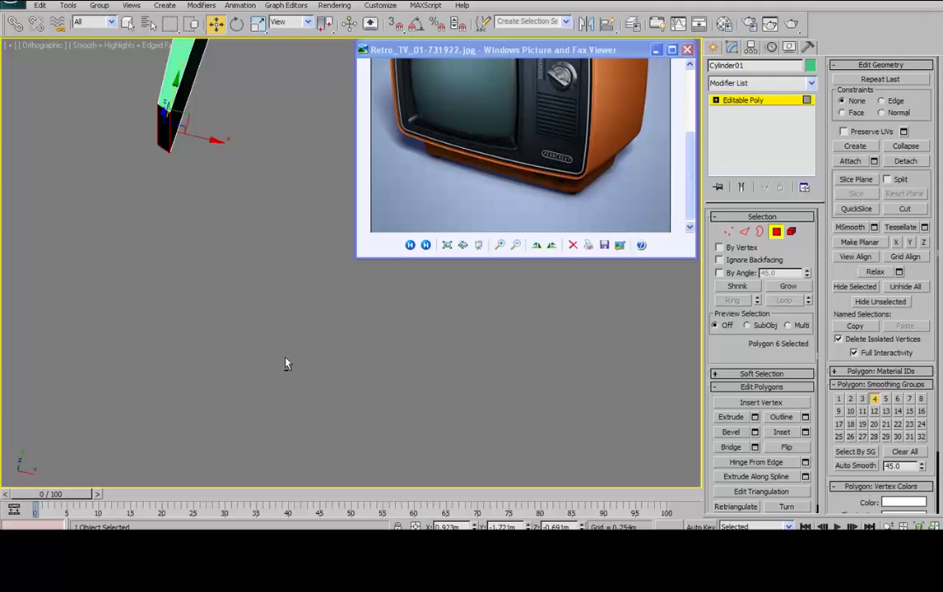
pyautogui.keyDown('alt'); pyautogui.moveTo(178, 85); pyautogui.dragTo(182, 206, button='middle'); pyautogui.keyUp('alt')
pyautogui.moveTo(166, 300); pyautogui.dragTo(170, 461)
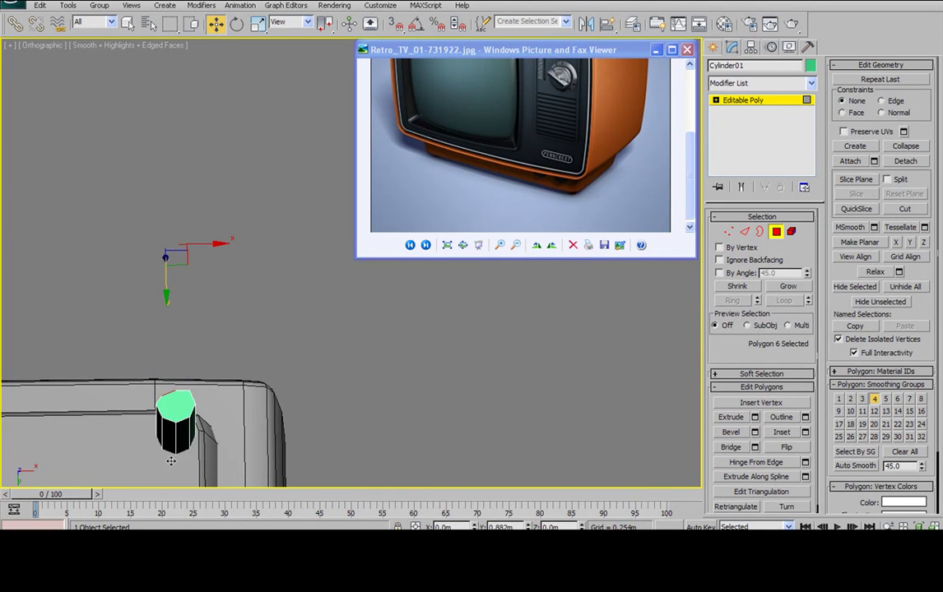
# Raise the foot's bottom polygon to a Z position of about -0.505 m and scale it down slightly so the foot tapers
pyautogui.keyDown('alt'); pyautogui.moveTo(171, 455); pyautogui.dragTo(213, 265, button='middle'); pyautogui.keyUp('alt')
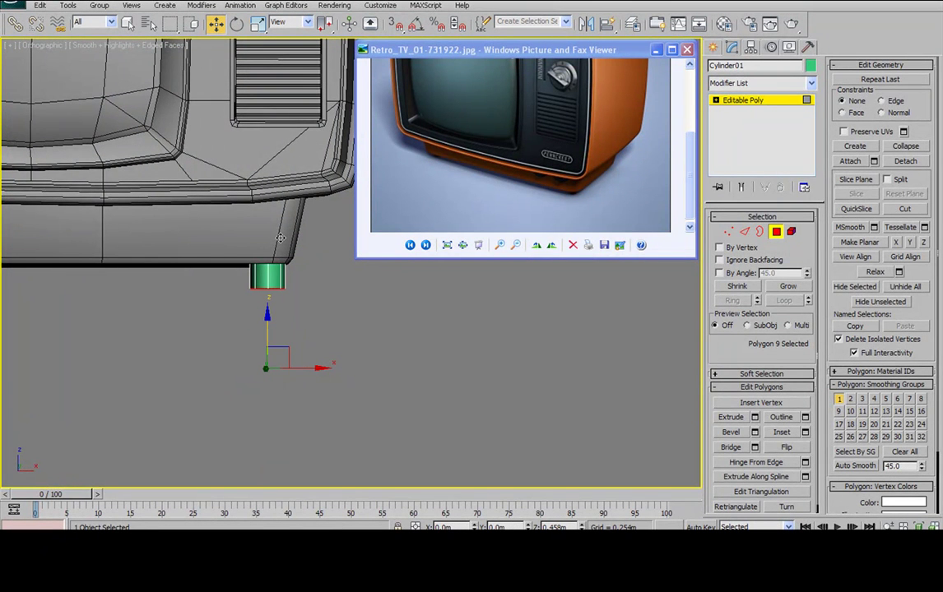
pyautogui.keyDown('alt'); pyautogui.moveTo(287, 232); pyautogui.dragTo(279, 174, button='middle'); pyautogui.keyUp('alt')
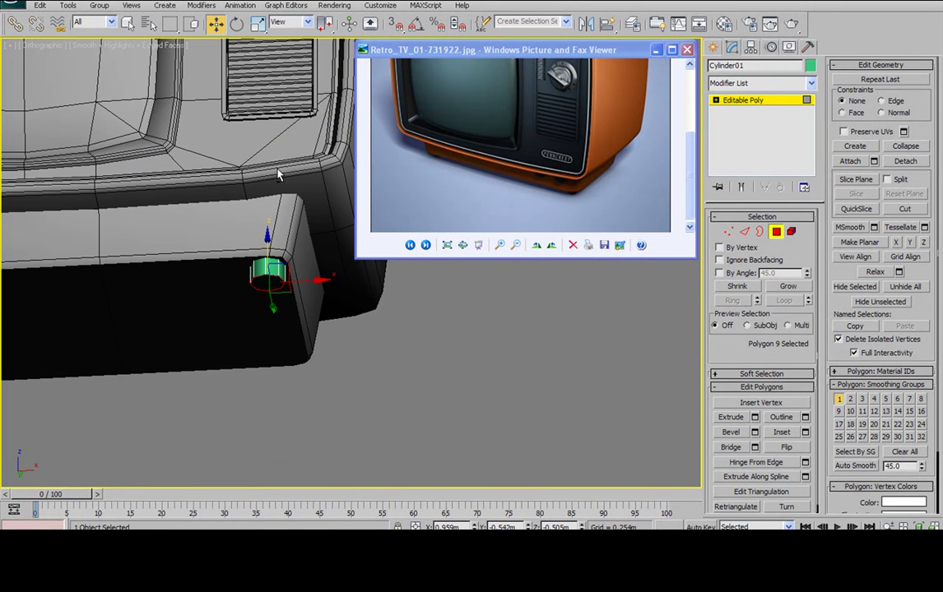
pyautogui.rightClick(258, 25)
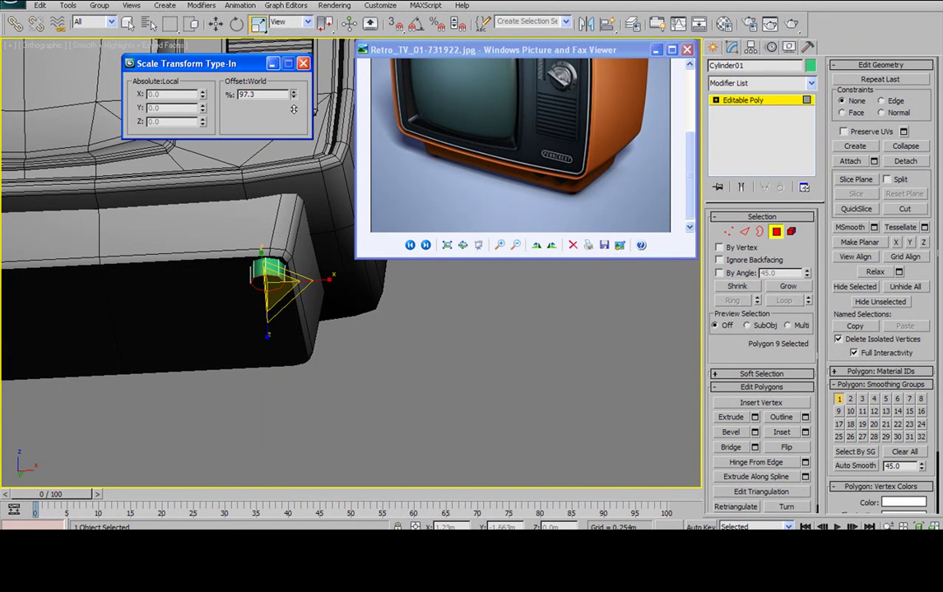
pyautogui.moveTo(288, 150); pyautogui.dragTo(282, 221)
# Delete the foot's top polygon hidden inside the base, using the wireframe display to reach it, and return to the shaded display
pyautogui.keyDown('alt'); pyautogui.moveTo(267, 197); pyautogui.dragTo(166, 271, button='middle'); pyautogui.keyUp('alt')
pyautogui.press('F3')
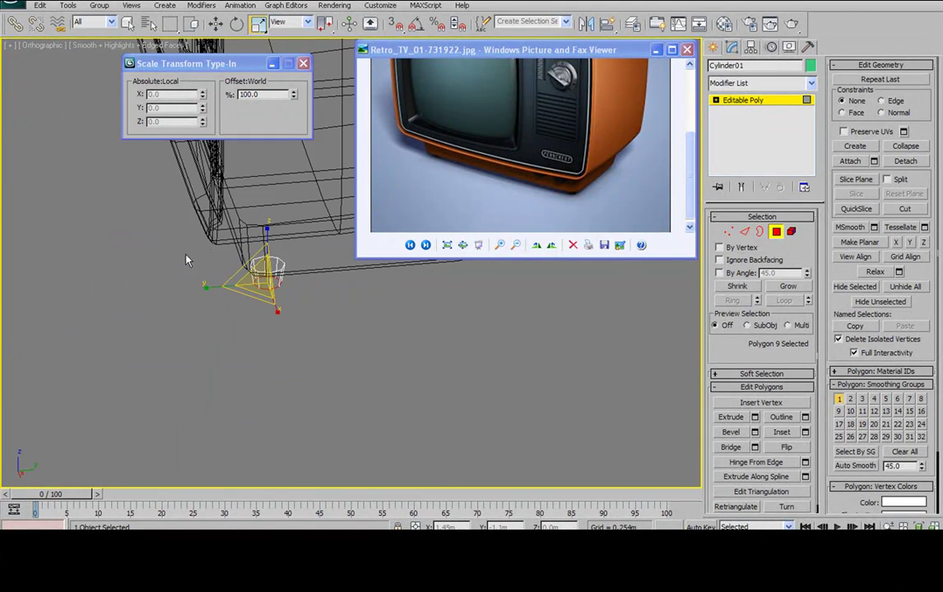
pyautogui.click(273, 266)
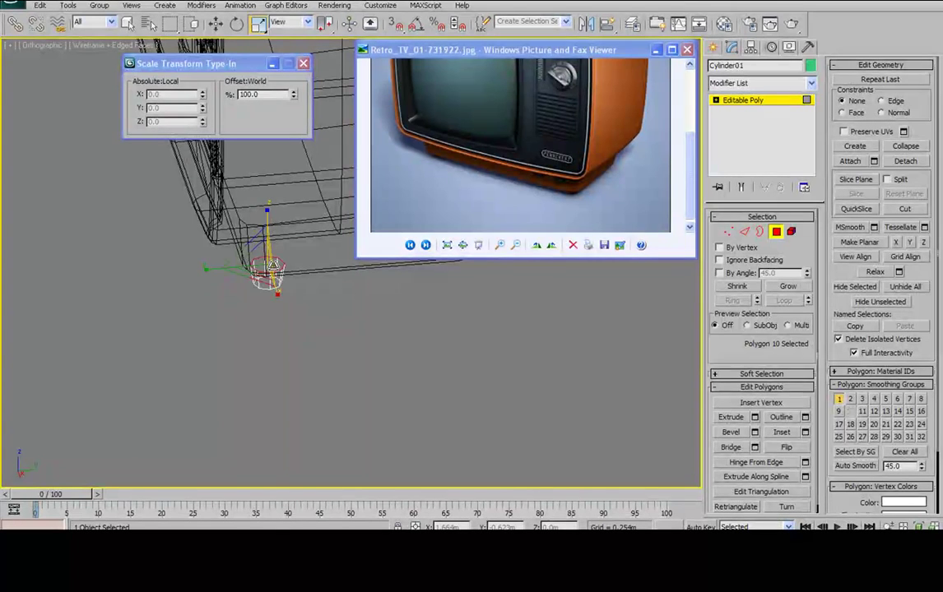
pyautogui.click(394, 281)
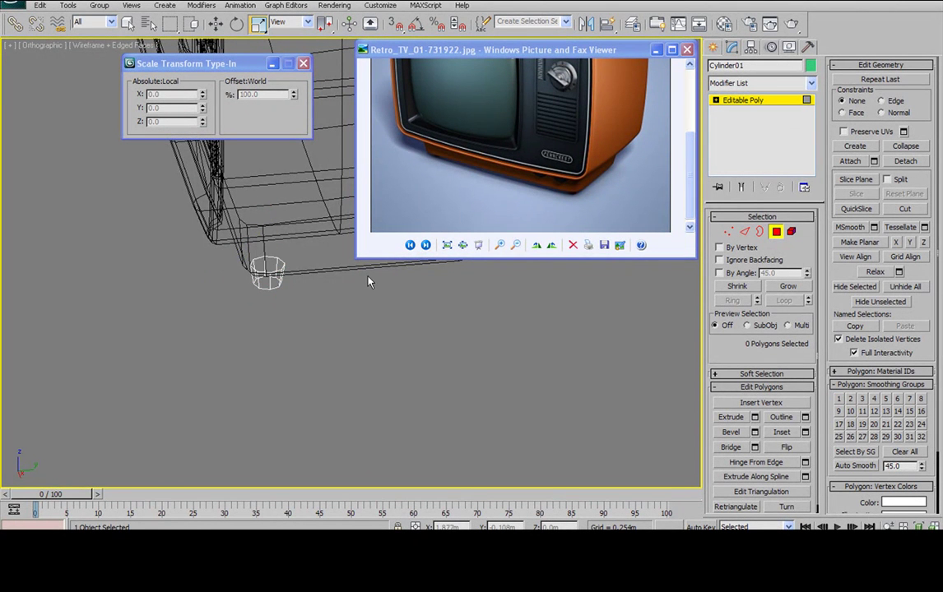
pyautogui.press('F3')
pyautogui.keyDown('alt'); pyautogui.moveTo(205, 269); pyautogui.dragTo(302, 249, button='middle'); pyautogui.keyUp('alt')
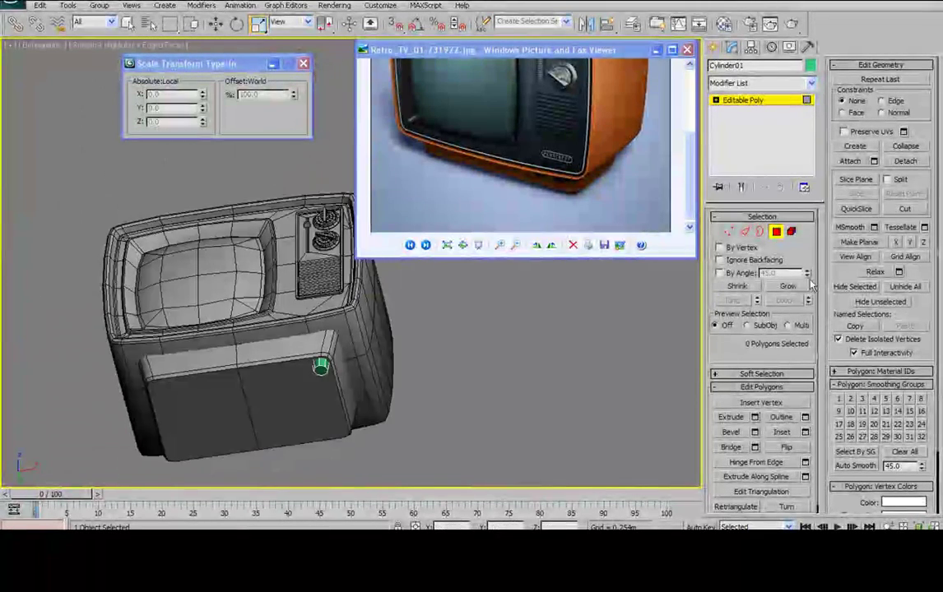
pyautogui.click(780, 236)
# Attach the foot to the TV body mesh
pyautogui.keyDown('alt'); pyautogui.moveTo(375, 386); pyautogui.dragTo(263, 326, button='middle'); pyautogui.keyUp('alt')
pyautogui.keyDown('alt'); pyautogui.moveTo(293, 396); pyautogui.dragTo(247, 268, button='middle'); pyautogui.keyUp('alt')
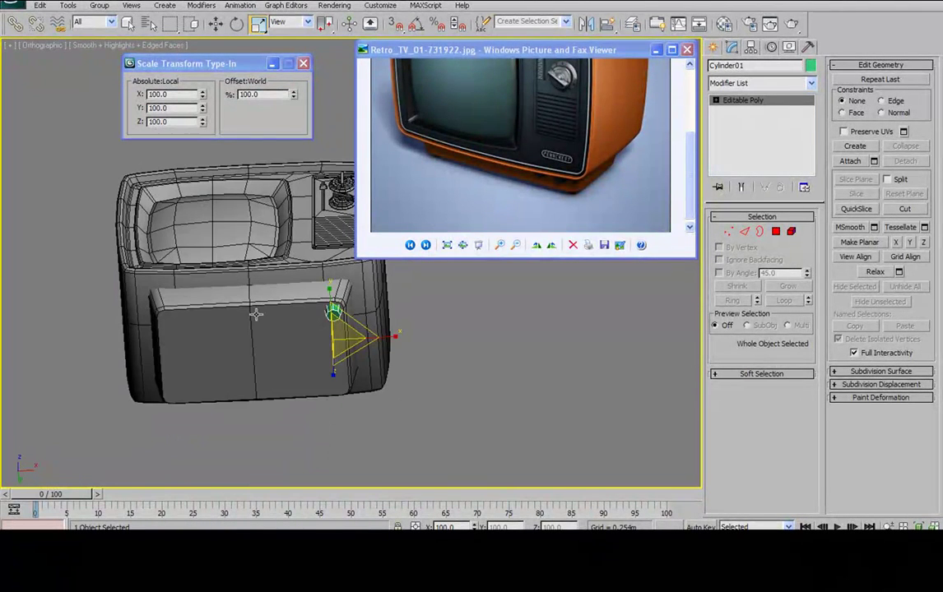
pyautogui.keyDown('alt'); pyautogui.moveTo(252, 315); pyautogui.dragTo(275, 334, button='middle'); pyautogui.keyUp('alt')
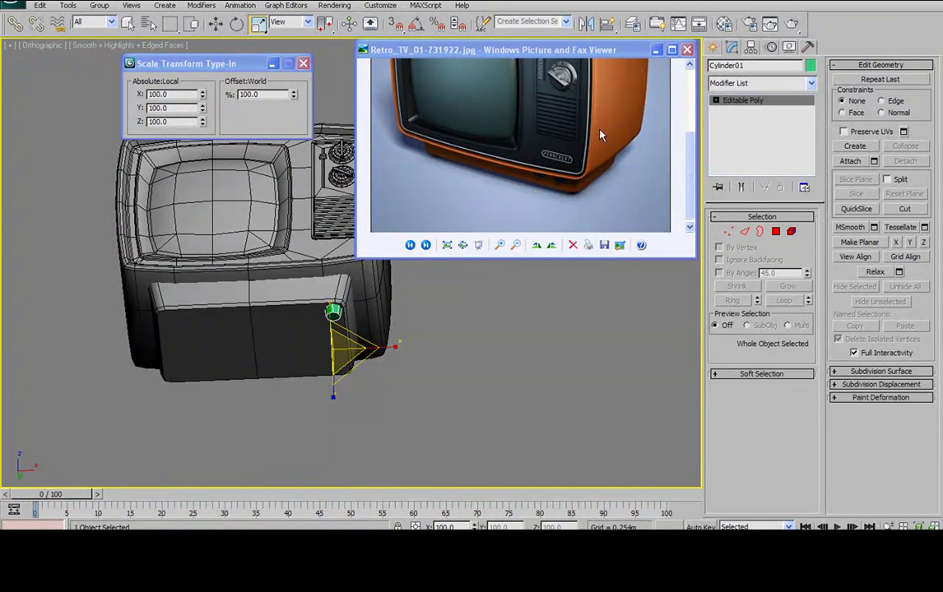
pyautogui.click(249, 299)
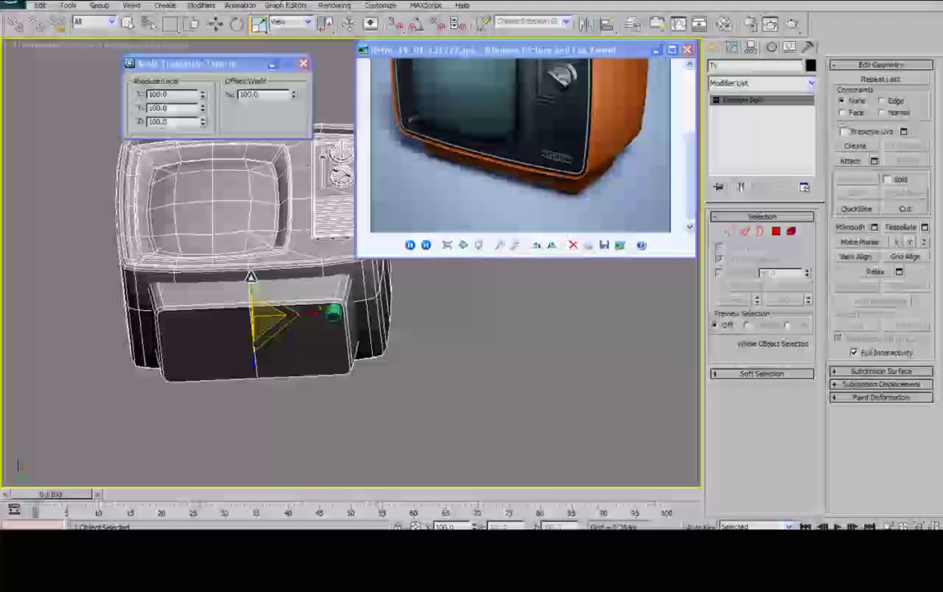
pyautogui.click(852, 163)
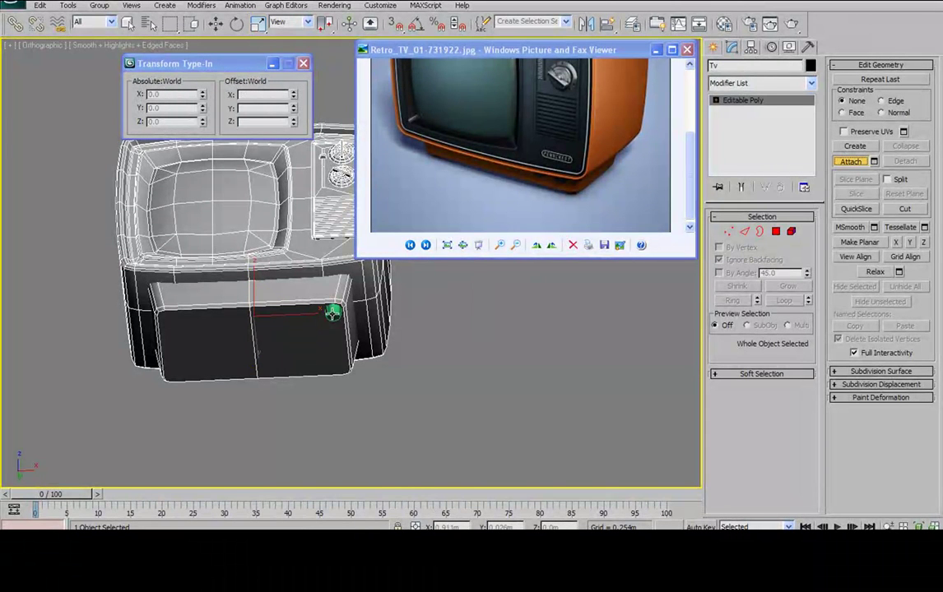
pyautogui.press('w')
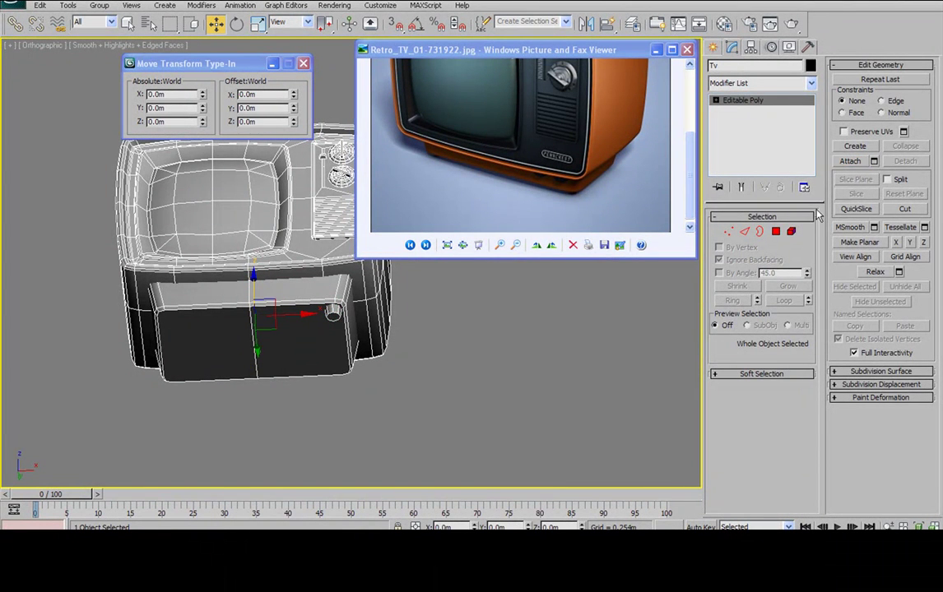
# Detach the foot element from the TV body as a separate object, keeping the TV's centred pivot
pyautogui.click(791, 232)
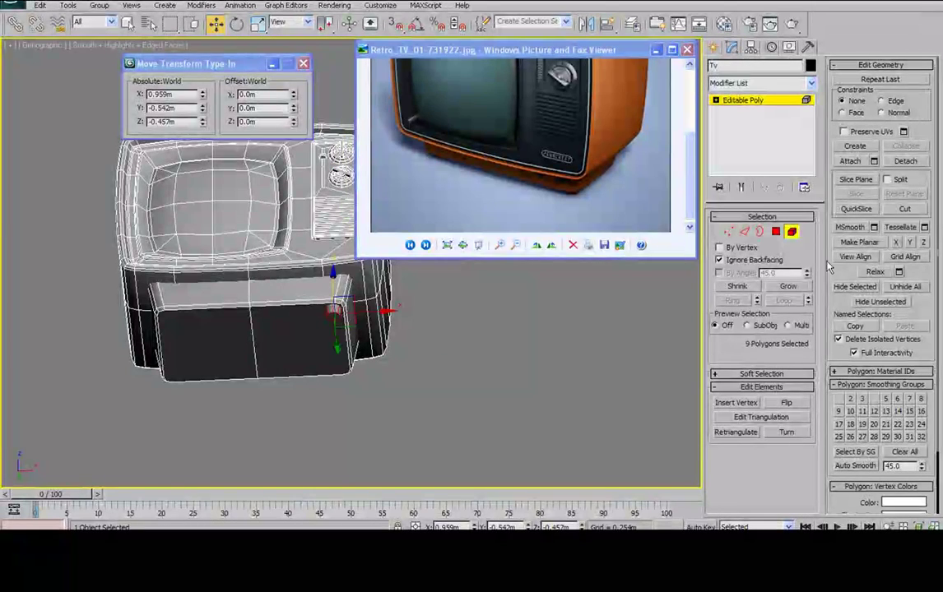
pyautogui.click(906, 160)
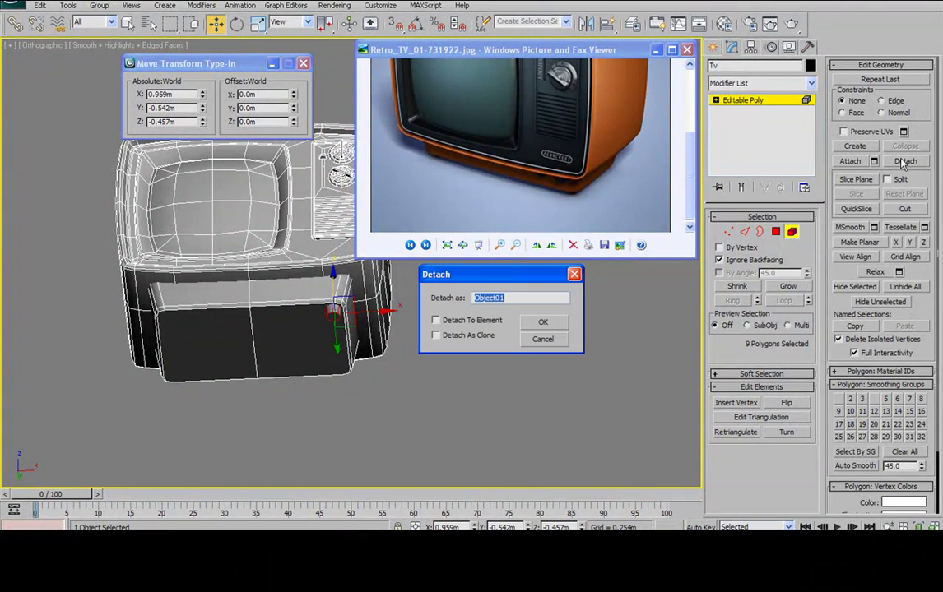
pyautogui.click(540, 320)
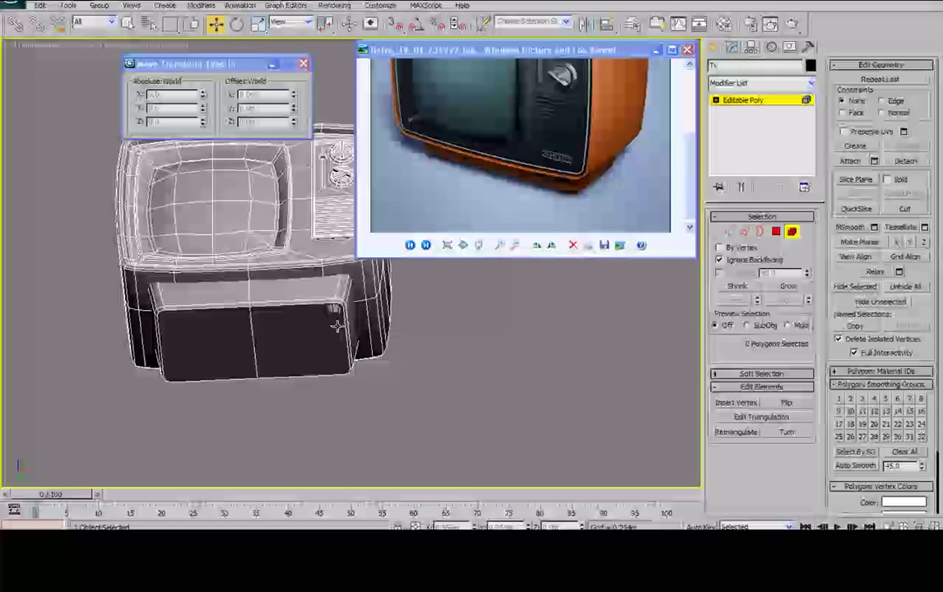
pyautogui.click(790, 232)
# Mirror the detached foot to the base's other front corner with a Symmetry modifier on the X axis
pyautogui.click(335, 315)
pyautogui.keyDown('alt'); pyautogui.moveTo(333, 313); pyautogui.dragTo(326, 209, button='middle'); pyautogui.keyUp('alt')
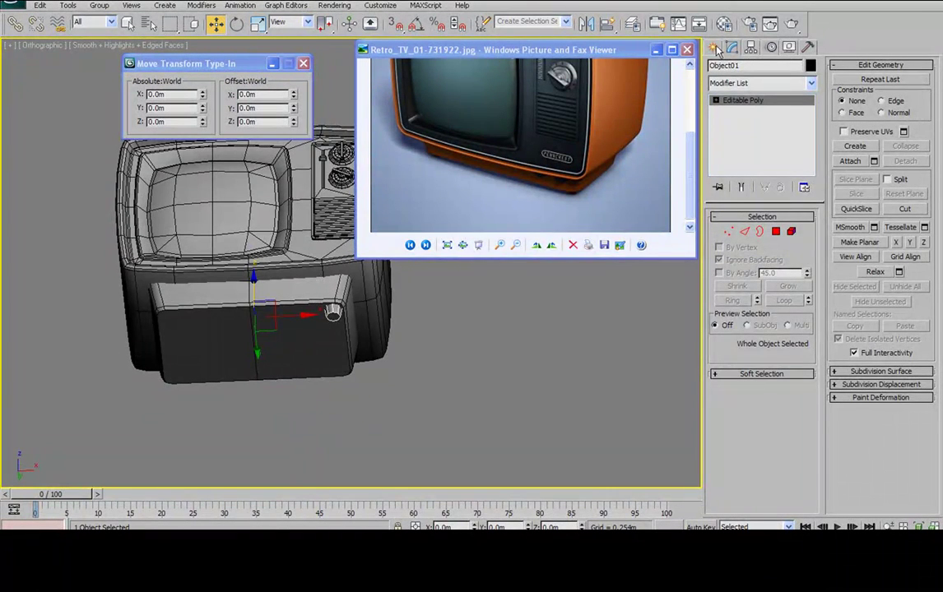
pyautogui.click(811, 83)
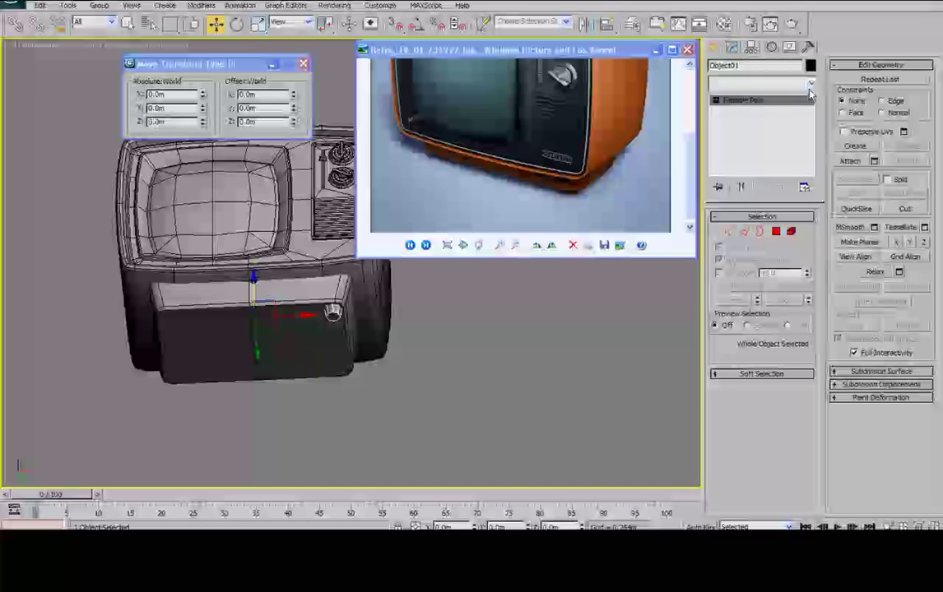
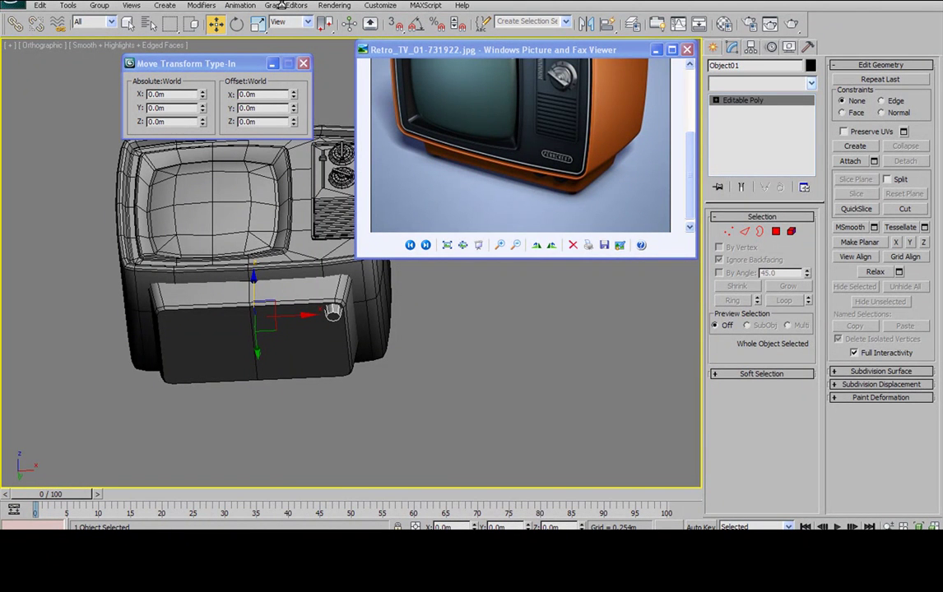
pyautogui.click(811, 83)
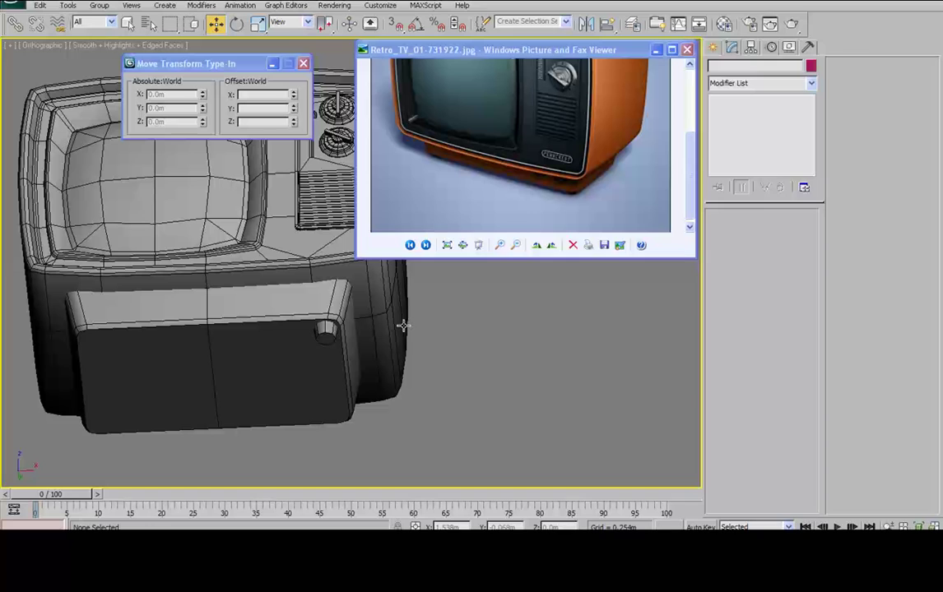
pyautogui.click(811, 83)
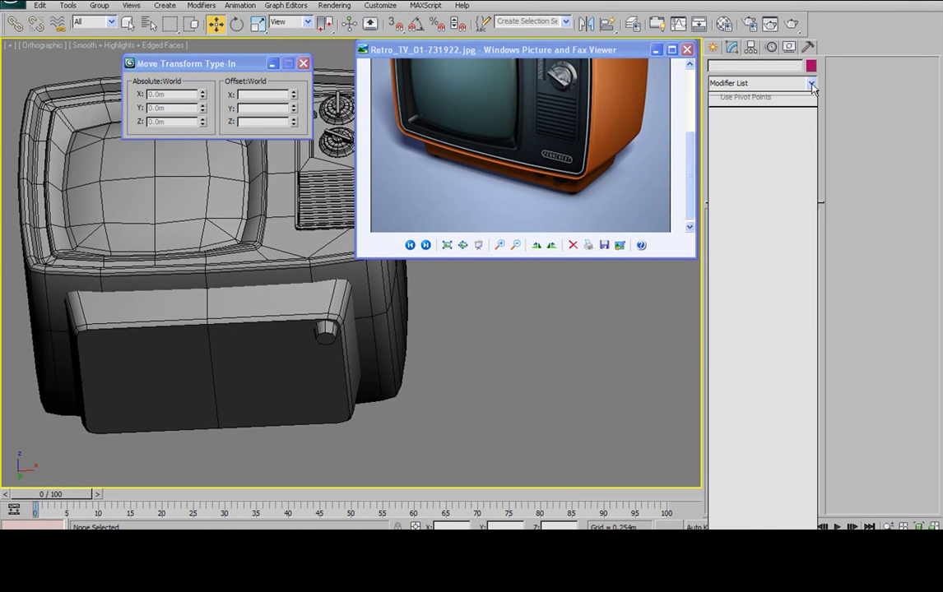
pyautogui.click(811, 85)
pyautogui.click(291, 295)
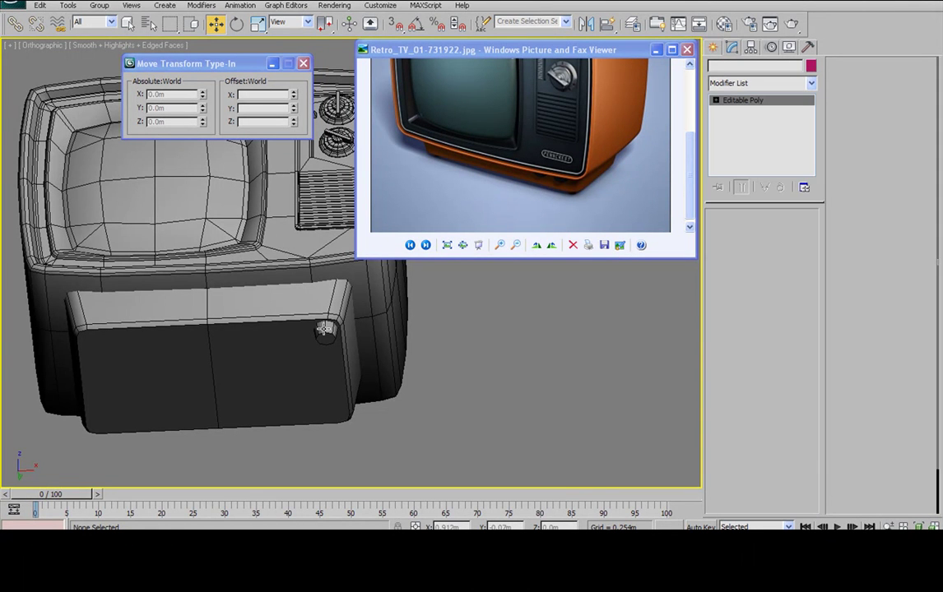
pyautogui.click(812, 83)
pyautogui.moveTo(812, 123); pyautogui.dragTo(787, 363)
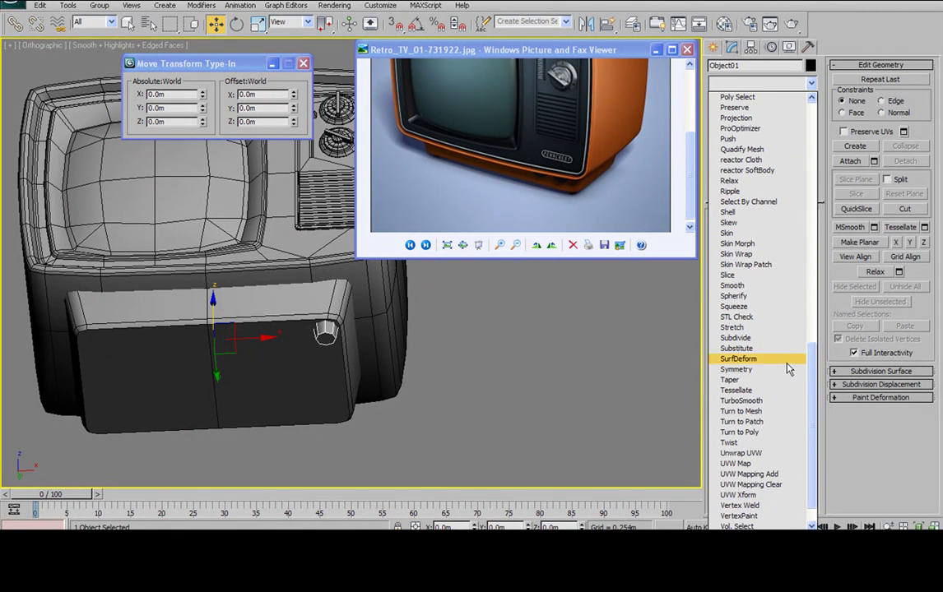
pyautogui.click(737, 370)
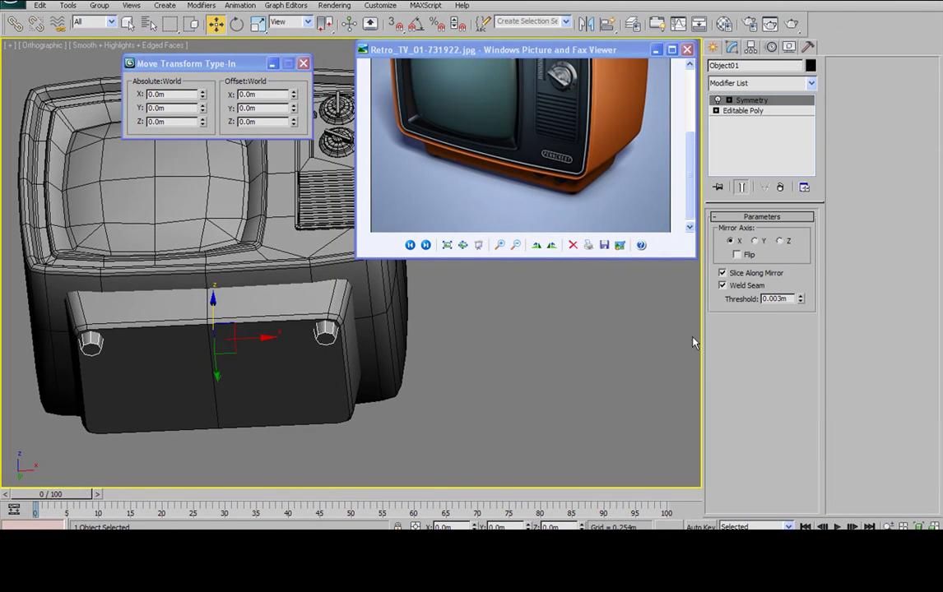
# Mirror the front feet to the base's rear corners with a second Symmetry modifier on the Y axis with Flip enabled
pyautogui.keyDown('alt'); pyautogui.moveTo(197, 266); pyautogui.dragTo(275, 280, button='middle'); pyautogui.keyUp('alt')
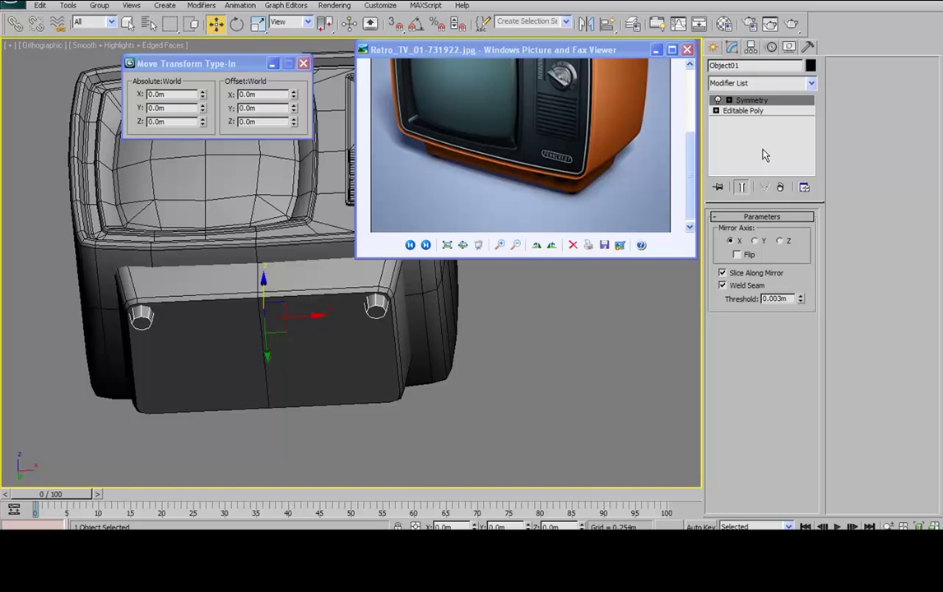
pyautogui.click(811, 83)
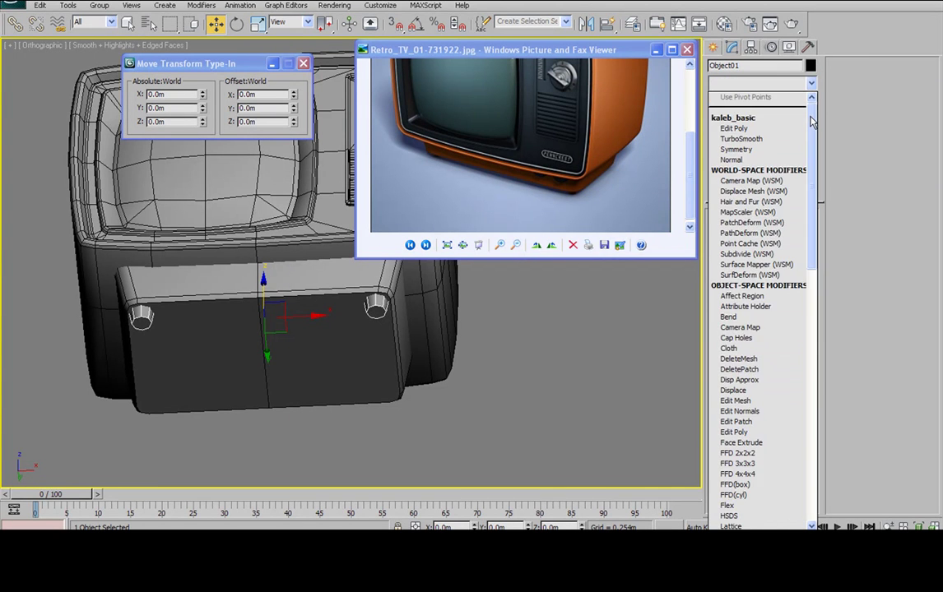
pyautogui.moveTo(810, 112); pyautogui.dragTo(805, 341)
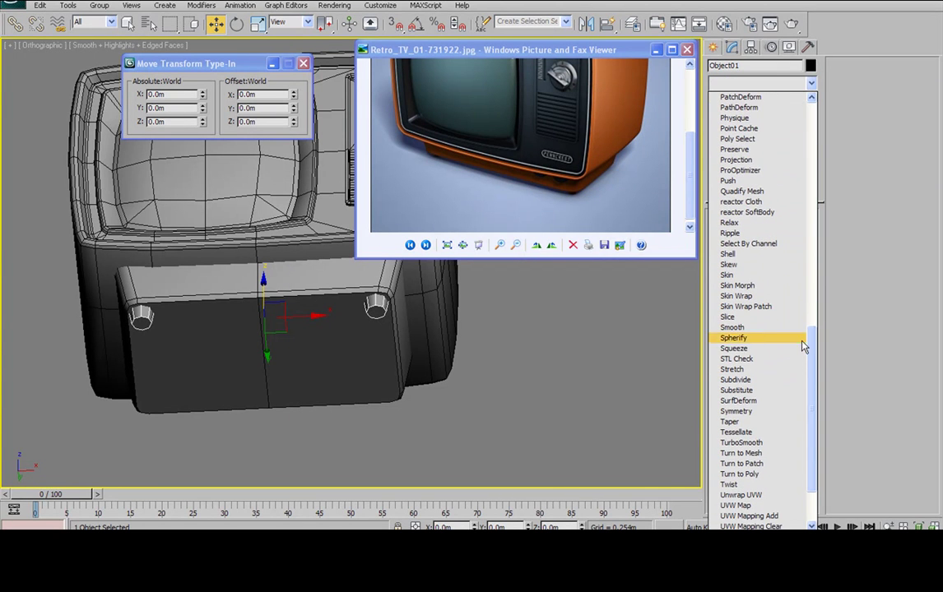
pyautogui.click(741, 409)
pyautogui.click(754, 242)
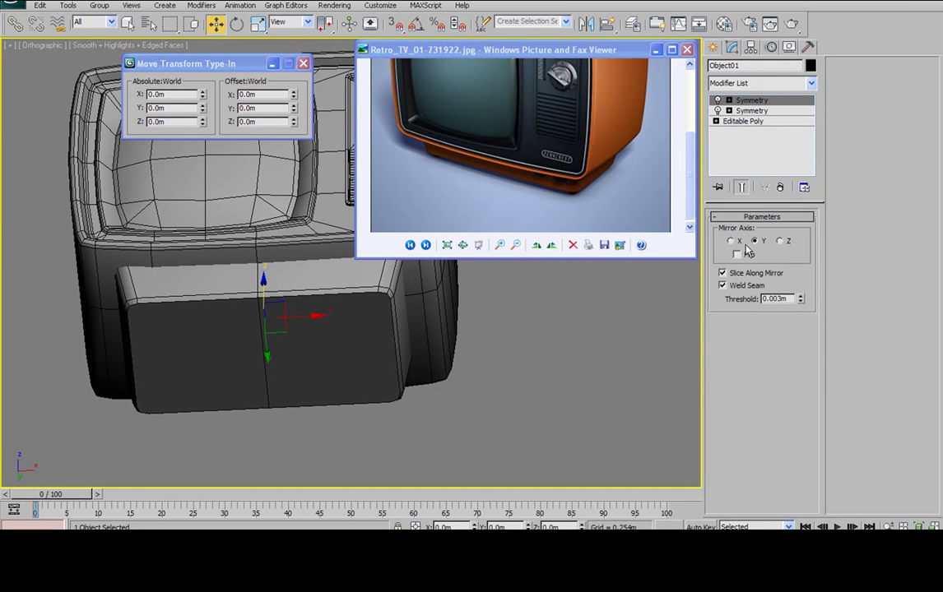
pyautogui.click(737, 255)
pyautogui.keyDown('alt'); pyautogui.moveTo(284, 393); pyautogui.dragTo(325, 372, button='middle'); pyautogui.keyUp('alt')
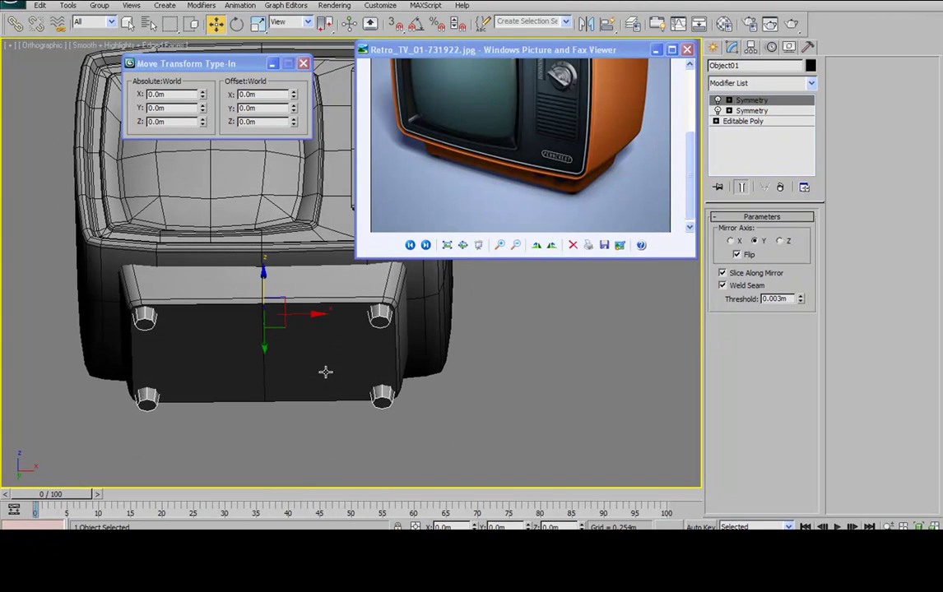
pyautogui.keyDown('alt'); pyautogui.moveTo(290, 337); pyautogui.dragTo(341, 305, button='middle'); pyautogui.keyUp('alt')
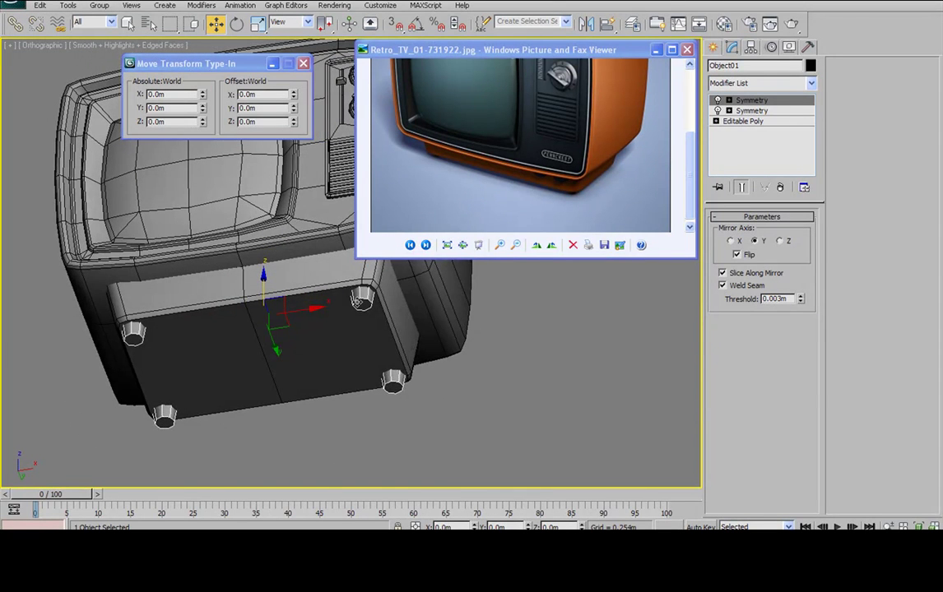
# Convert the mirrored feet to an Editable Poly and attach them to the TV body mesh
pyautogui.rightClick(356, 298)
pyautogui.moveTo(371, 420)
pyautogui.click(477, 429)
pyautogui.keyDown('alt'); pyautogui.moveTo(475, 435); pyautogui.dragTo(352, 294, button='middle'); pyautogui.keyUp('alt')
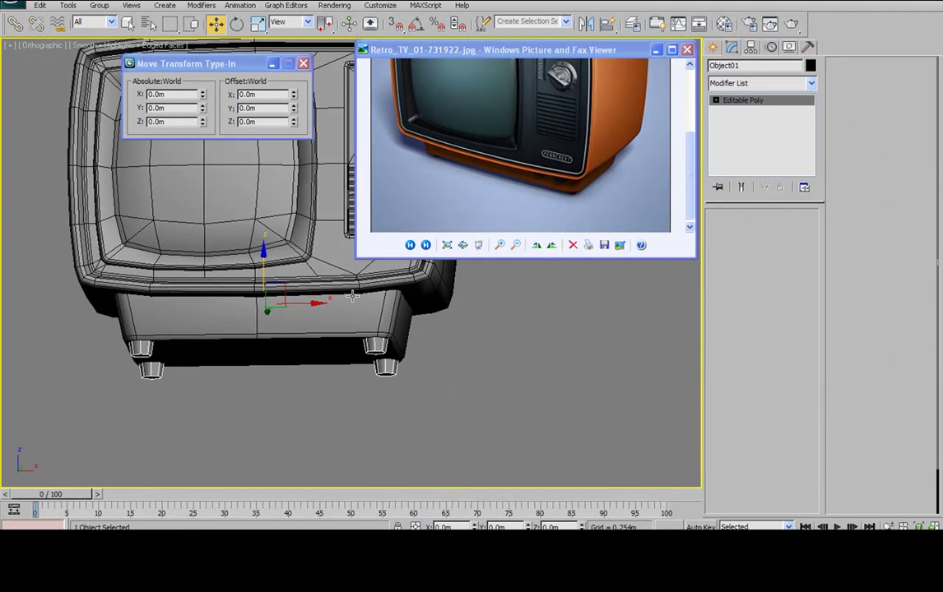
pyautogui.click(852, 162)
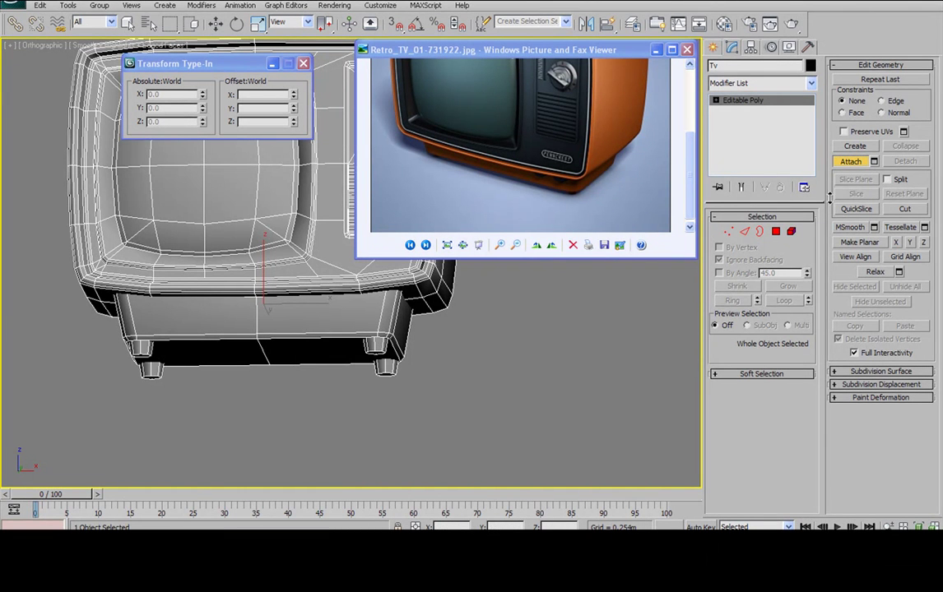
pyautogui.click(854, 166)
# Clone the front foot below the control panel as an element and place the copy just ahead of the base in the Left view
pyautogui.moveTo(499, 325)
pyautogui.keyDown('alt'); pyautogui.mouseDown(button='middle')
pyautogui.moveTo(498, 238)
pyautogui.moveTo(495, 304)
pyautogui.mouseUp(button='middle'); pyautogui.keyUp('alt')
pyautogui.moveTo(229, 284); pyautogui.dragTo(291, 259, button='middle')
pyautogui.scroll(-3, 198, 265)
pyautogui.click(792, 233)
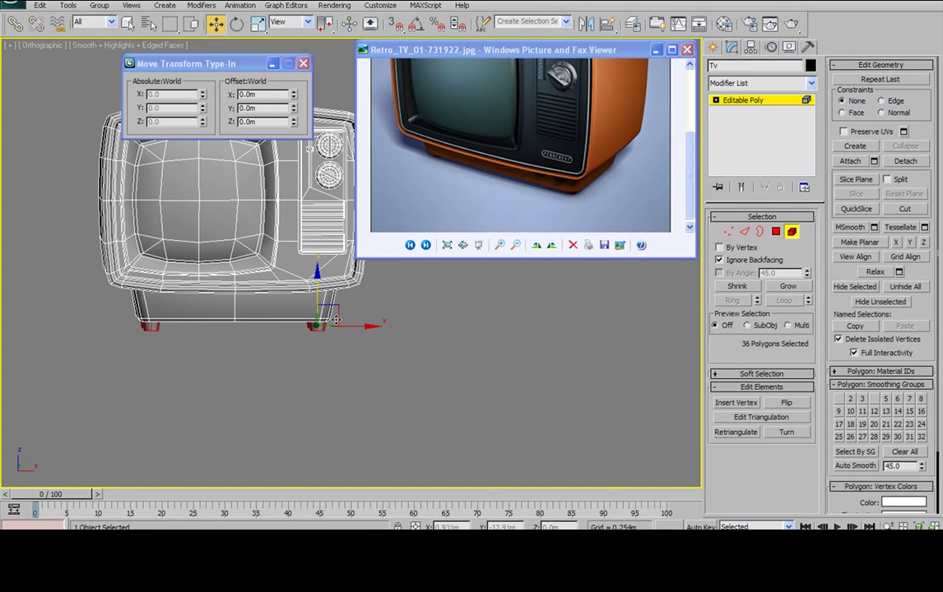
pyautogui.click(318, 327)
pyautogui.keyDown('alt'); pyautogui.moveTo(285, 280); pyautogui.dragTo(171, 281, button='middle'); pyautogui.keyUp('alt')
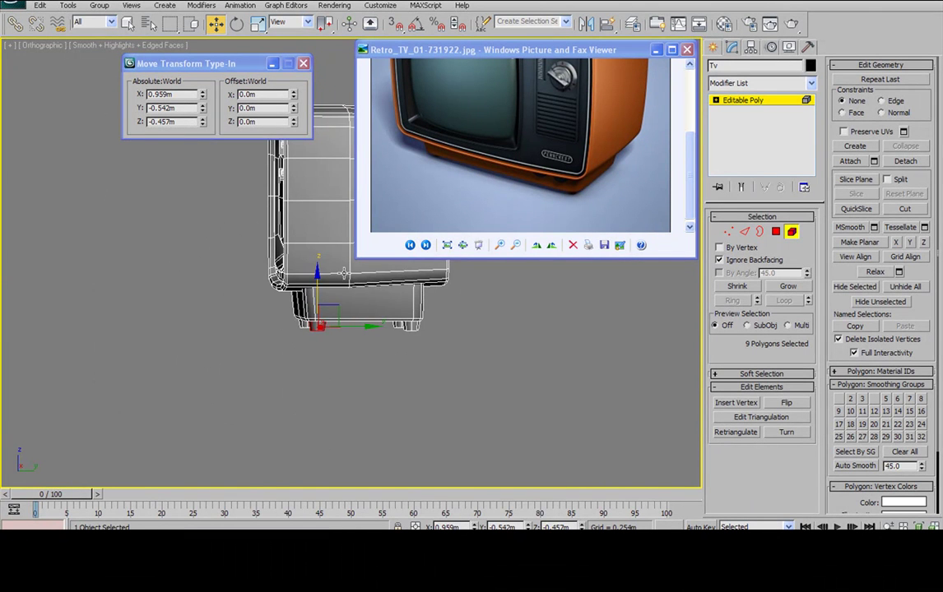
pyautogui.press('l')
pyautogui.scroll(5, 339, 322)
pyautogui.keyDown('shift'); pyautogui.moveTo(326, 369); pyautogui.dragTo(380, 322); pyautogui.keyUp('shift')
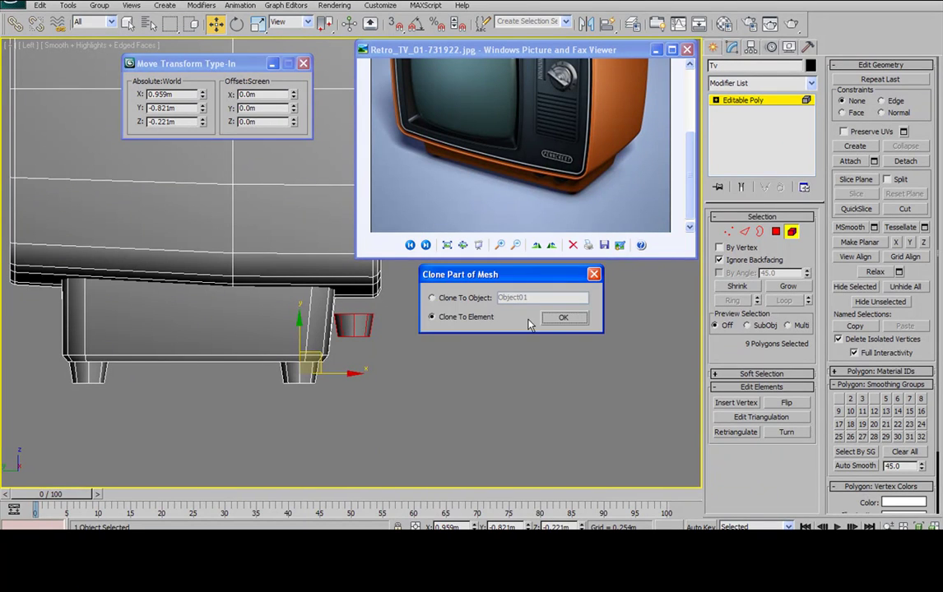
pyautogui.click(563, 319)
# Rotate the copied foot 90 degrees with angle snap so its narrow end faces forward
pyautogui.press('e')
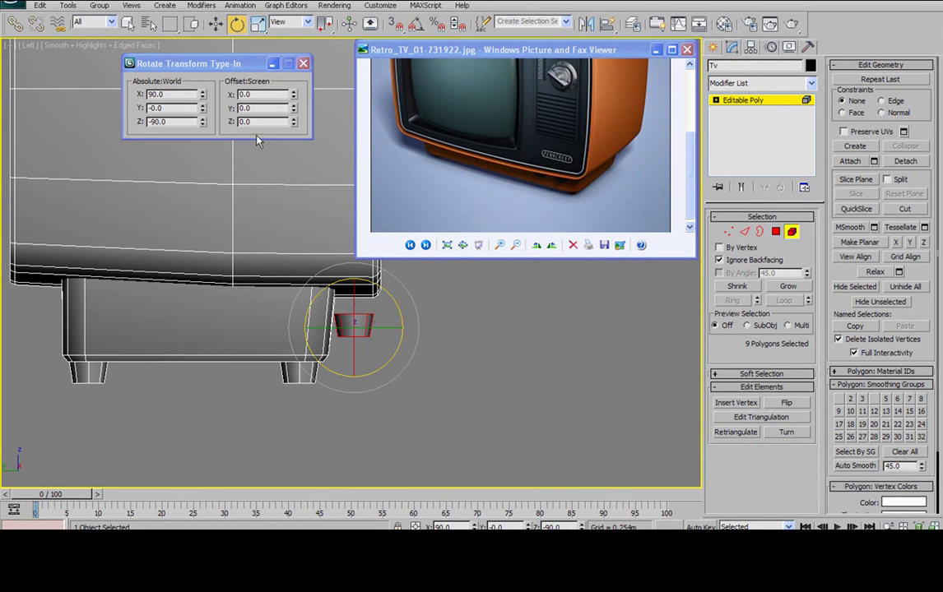
pyautogui.click(417, 27)
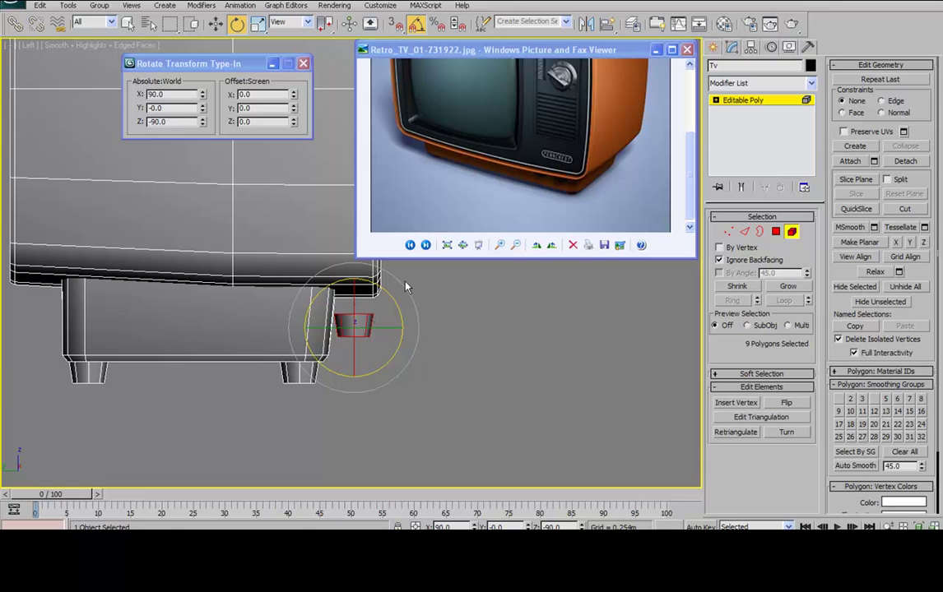
pyautogui.moveTo(386, 289); pyautogui.dragTo(340, 253)
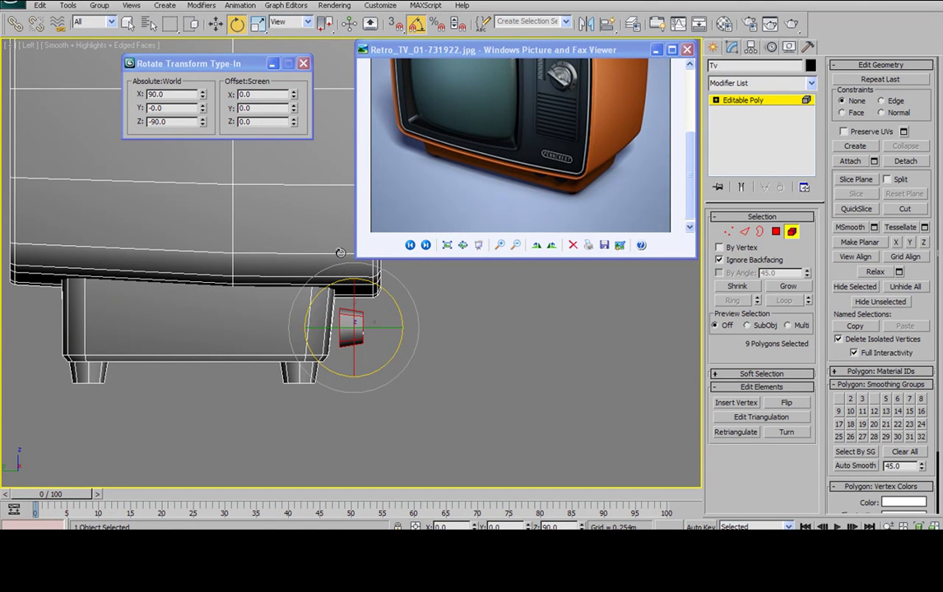
# Move the rotated copy onto the base's front face as a knob, at about X 0.831 m, Y -0.757 m, Z -0.146 m
pyautogui.press('w')
pyautogui.moveTo(371, 313); pyautogui.dragTo(359, 301)
pyautogui.keyDown('alt'); pyautogui.moveTo(375, 298); pyautogui.dragTo(262, 301, button='middle'); pyautogui.keyUp('alt')
pyautogui.scroll(-5, 267, 301)
pyautogui.keyDown('alt'); pyautogui.moveTo(321, 301); pyautogui.dragTo(411, 299, button='middle'); pyautogui.keyUp('alt')
pyautogui.scroll(4, 295, 288)
pyautogui.scroll(3, 295, 288)
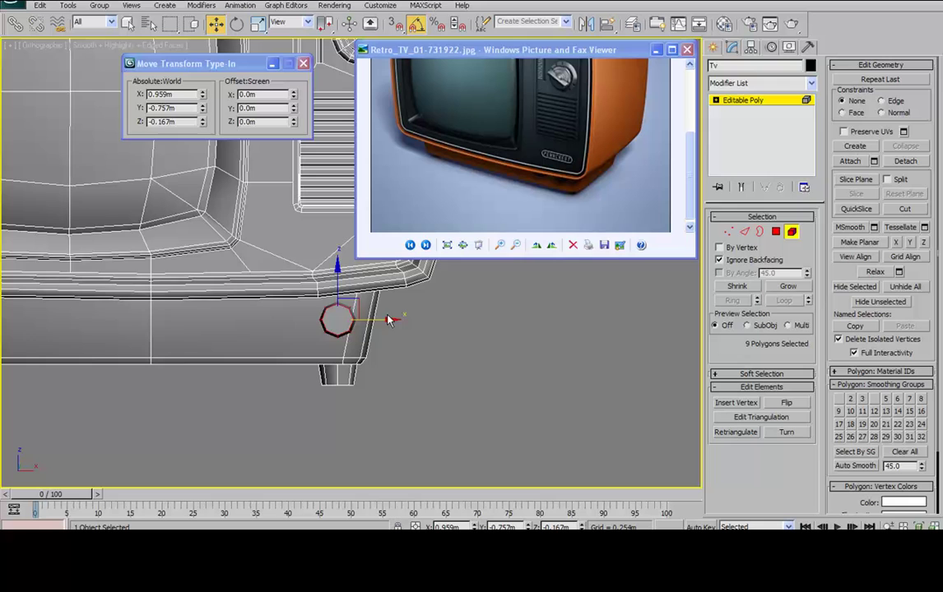
pyautogui.moveTo(356, 300); pyautogui.dragTo(332, 297)
pyautogui.keyDown('alt'); pyautogui.moveTo(331, 297); pyautogui.dragTo(264, 302, button='middle'); pyautogui.keyUp('alt')
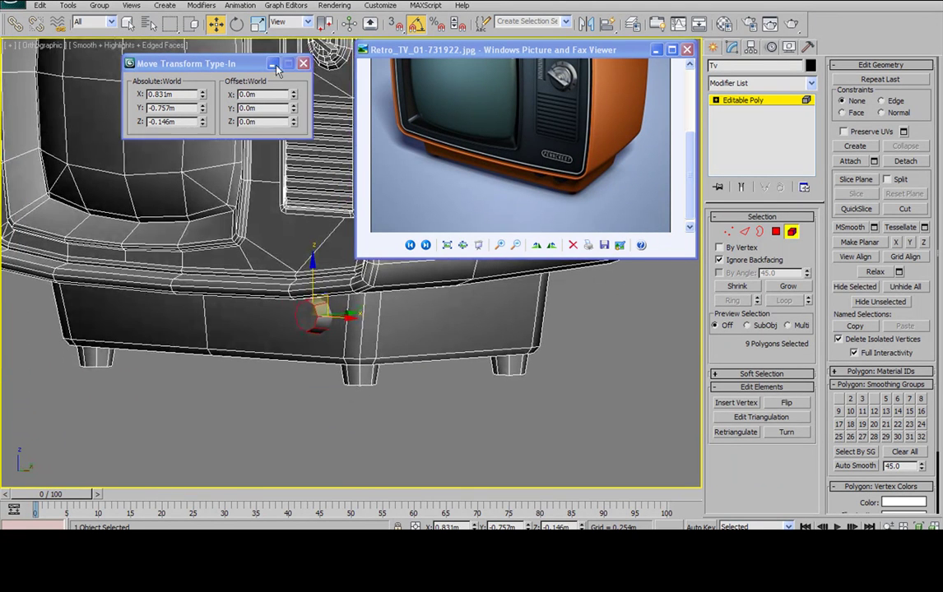
# Scale the knob down uniformly to about 81% and nudge its position on the base's front face
pyautogui.click(258, 24)
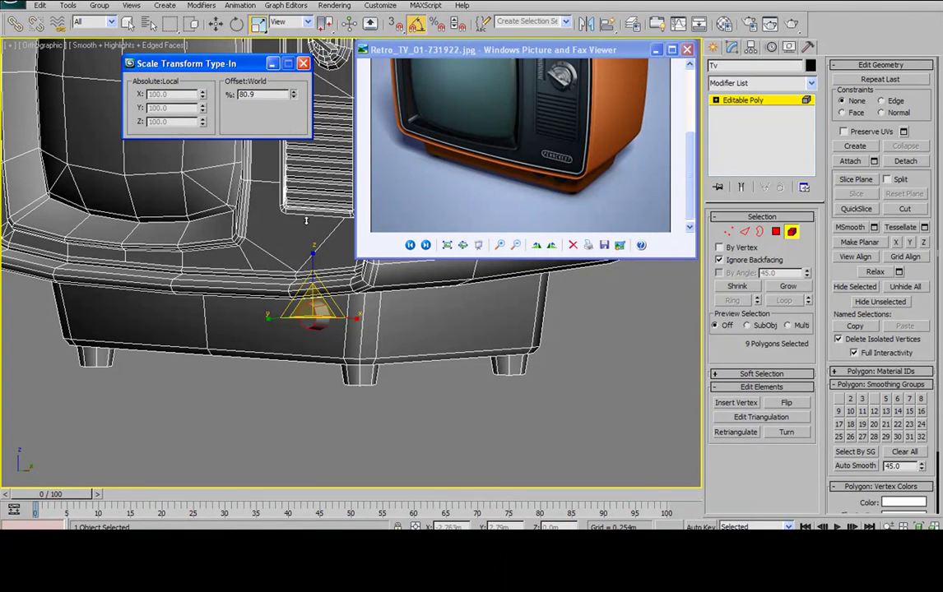
pyautogui.click(215, 23)
pyautogui.keyDown('alt'); pyautogui.moveTo(313, 288); pyautogui.dragTo(409, 319, button='middle'); pyautogui.keyUp('alt')
pyautogui.moveTo(387, 314)
pyautogui.mouseDown()
pyautogui.moveTo(370, 318)
pyautogui.moveTo(381, 312)
pyautogui.mouseUp()
# Clone the knob sideways as an element to make a second one beside it, at about X 0.618 m
pyautogui.keyDown('alt'); pyautogui.moveTo(381, 313); pyautogui.dragTo(426, 330, button='middle'); pyautogui.keyUp('alt')
pyautogui.moveTo(411, 330); pyautogui.dragTo(372, 330)
pyautogui.click(548, 320)
pyautogui.moveTo(577, 321)
pyautogui.keyDown('alt'); pyautogui.mouseDown(button='middle')
pyautogui.moveTo(465, 328)
pyautogui.moveTo(509, 329)
pyautogui.moveTo(510, 307)
pyautogui.mouseUp(button='middle'); pyautogui.keyUp('alt')
# Shorten both knobs by pushing their front polygons back along Y towards the base
pyautogui.click(775, 233)
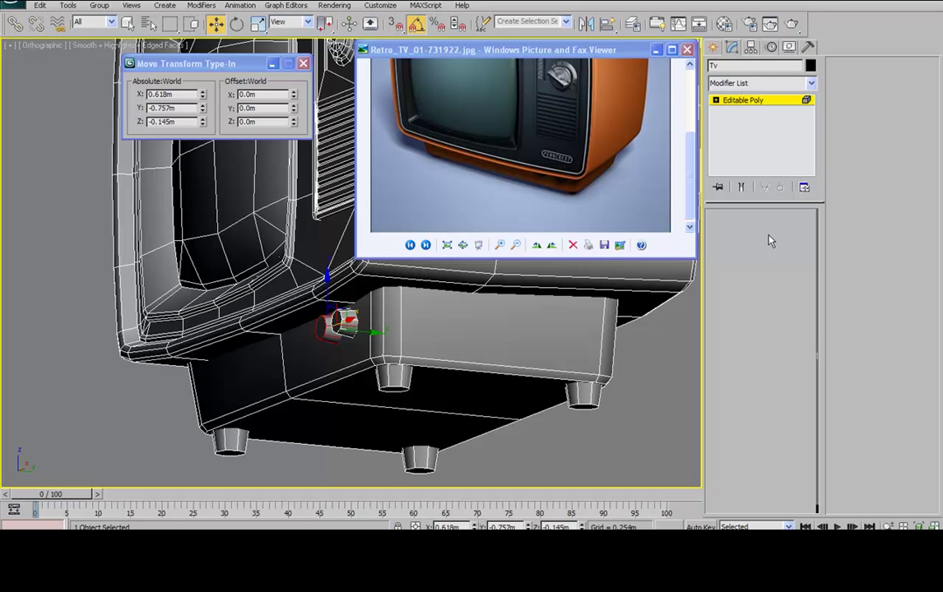
pyautogui.click(336, 322)
pyautogui.keyDown('ctrl'); pyautogui.click(320, 326); pyautogui.keyUp('ctrl')
pyautogui.moveTo(374, 328); pyautogui.dragTo(383, 326)
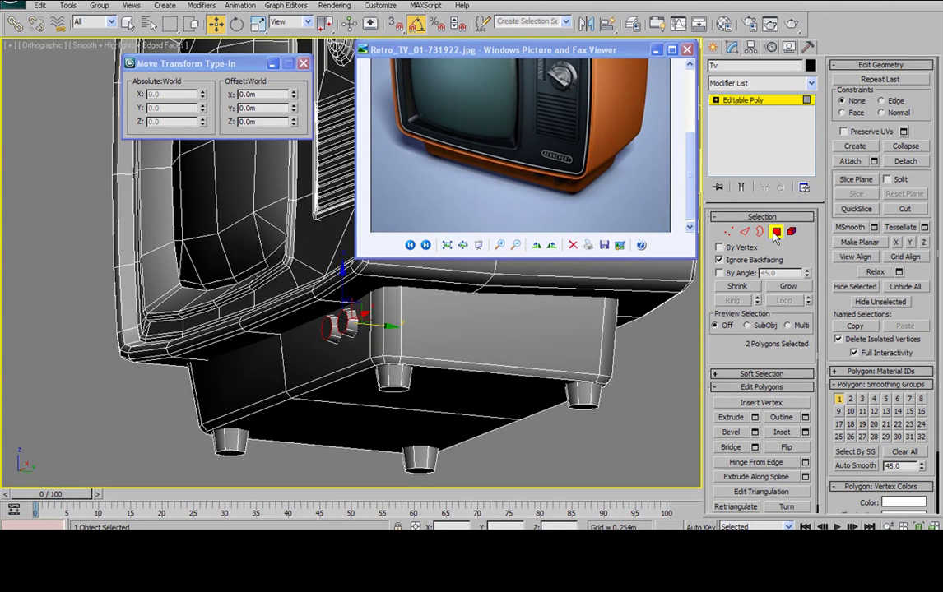
pyautogui.click(775, 234)
# Save the scene as a new file
pyautogui.scroll(-5, 362, 288)
pyautogui.keyDown('alt'); pyautogui.moveTo(351, 279); pyautogui.dragTo(285, 304, button='middle'); pyautogui.keyUp('alt')
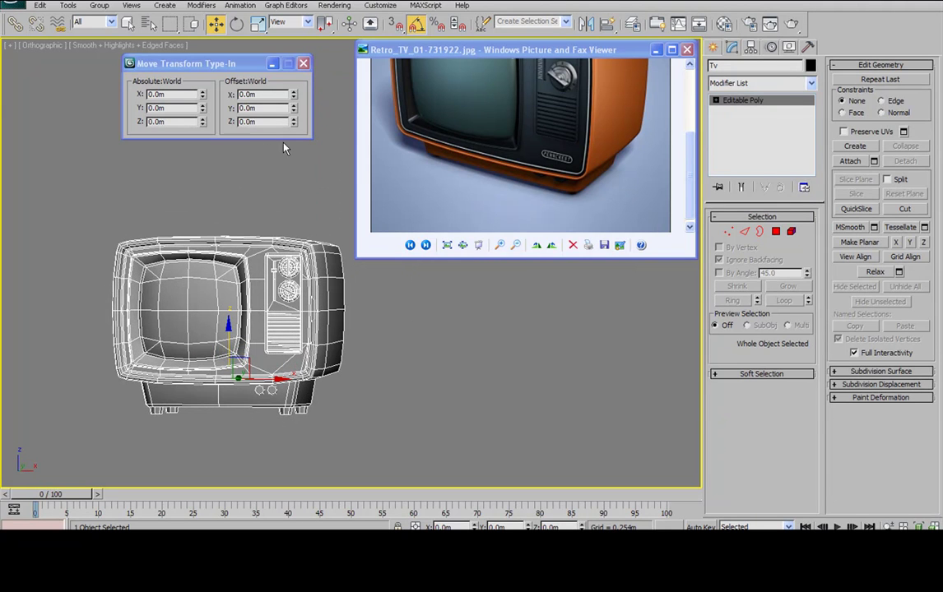
pyautogui.click(12, 4)
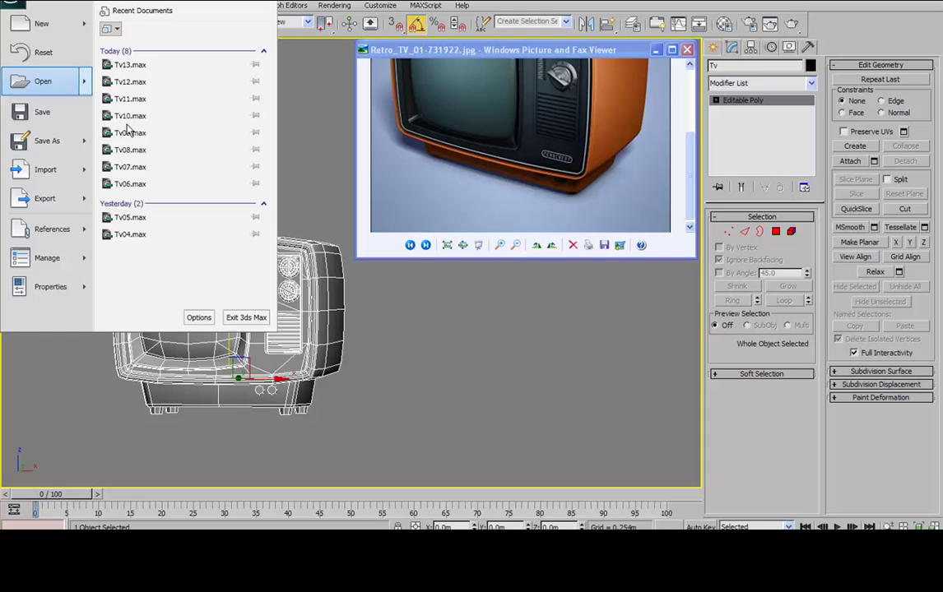
pyautogui.click(66, 148)
pyautogui.click(345, 283)
# Compare the TV model with the full reference photo and examine the back of the cabinet
pyautogui.moveTo(341, 284)
pyautogui.keyDown('alt'); pyautogui.mouseDown(button='middle')
pyautogui.moveTo(370, 284)
pyautogui.moveTo(340, 284)
pyautogui.mouseUp(button='middle'); pyautogui.keyUp('alt')
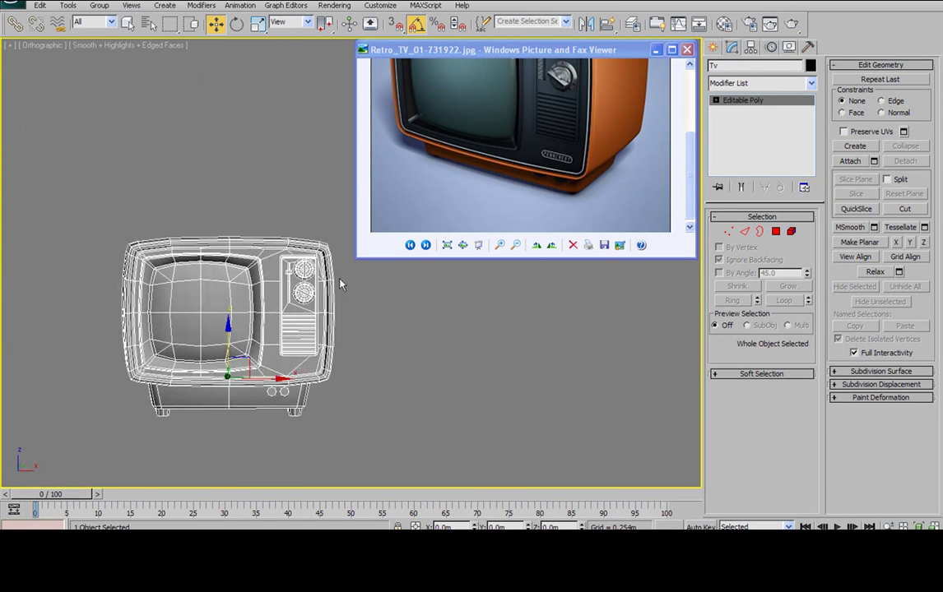
pyautogui.scroll(-3, 591, 133)
pyautogui.scroll(2, 579, 143)
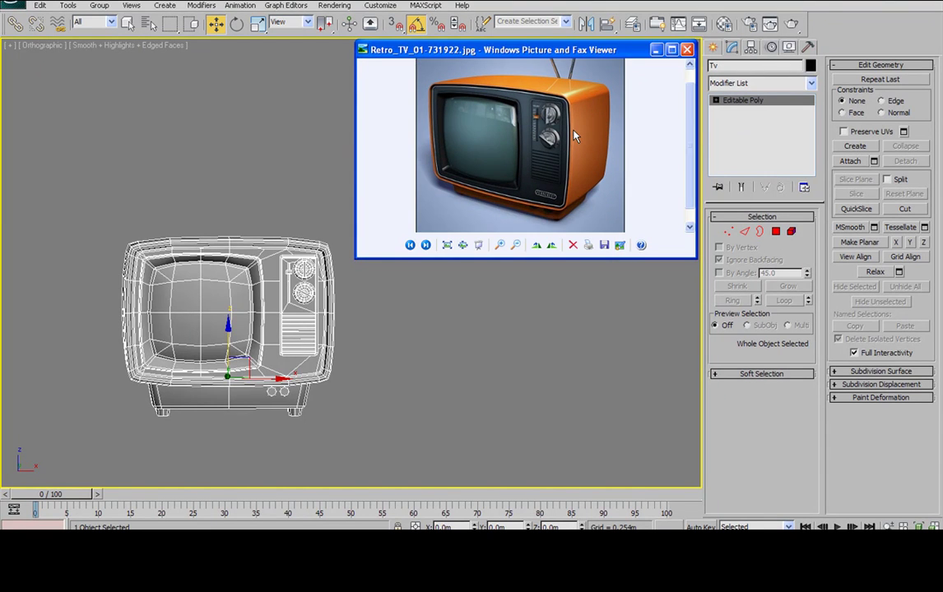
pyautogui.keyDown('alt'); pyautogui.moveTo(234, 320); pyautogui.dragTo(27, 326, button='middle'); pyautogui.keyUp('alt')
pyautogui.scroll(3, 204, 279)
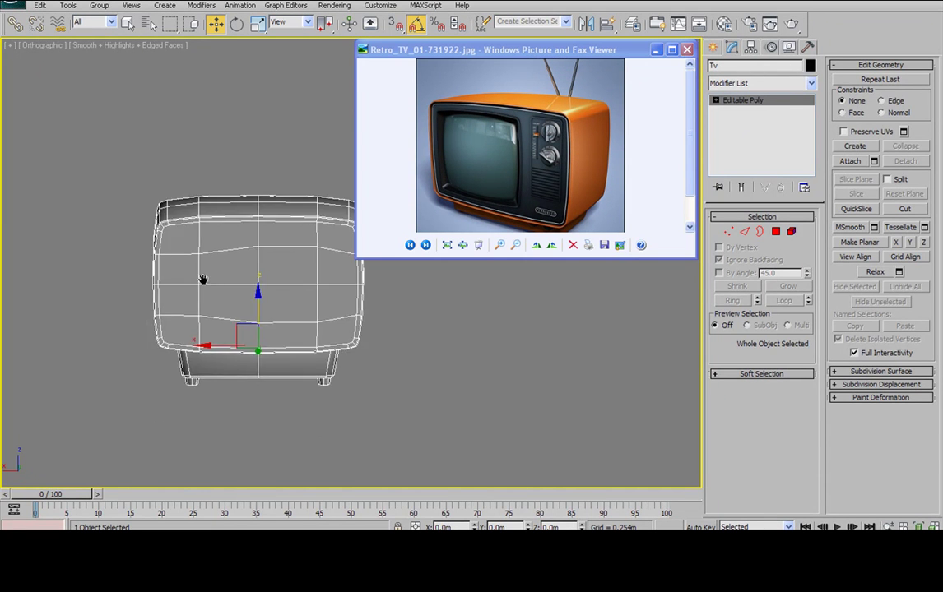
pyautogui.keyDown('alt'); pyautogui.moveTo(231, 287); pyautogui.dragTo(295, 257, button='middle'); pyautogui.keyUp('alt')
pyautogui.scroll(2, 271, 268)
pyautogui.scroll(-2, 313, 264)
pyautogui.keyDown('alt'); pyautogui.moveTo(535, 282); pyautogui.dragTo(383, 337, button='middle'); pyautogui.keyUp('alt')
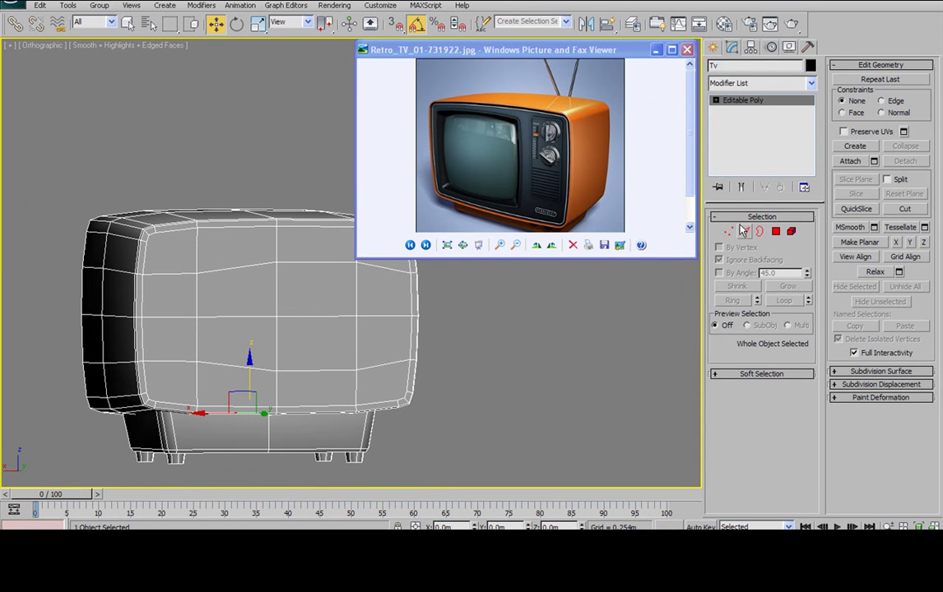
# Remove the inner edge loops running along all four sides of the cabinet's back face
pyautogui.click(775, 231)
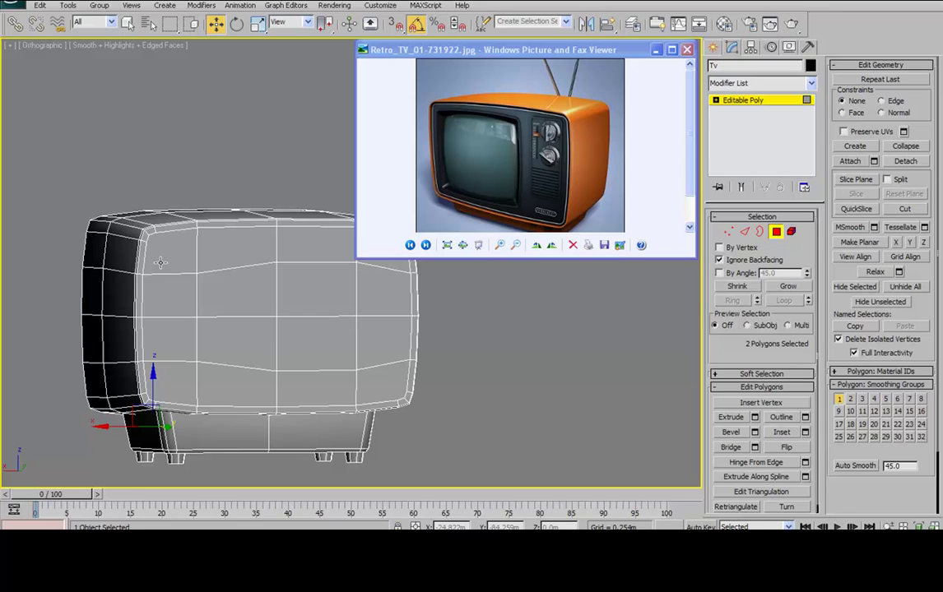
pyautogui.click(745, 231)
pyautogui.click(222, 226)
pyautogui.click(784, 300)
pyautogui.keyDown('ctrl'); pyautogui.click(171, 404); pyautogui.keyUp('ctrl')
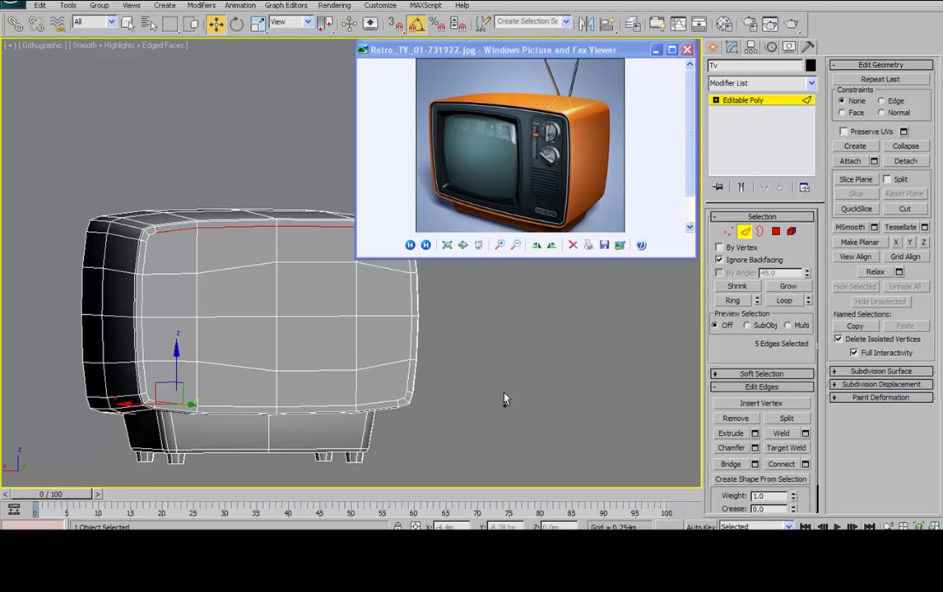
pyautogui.click(784, 300)
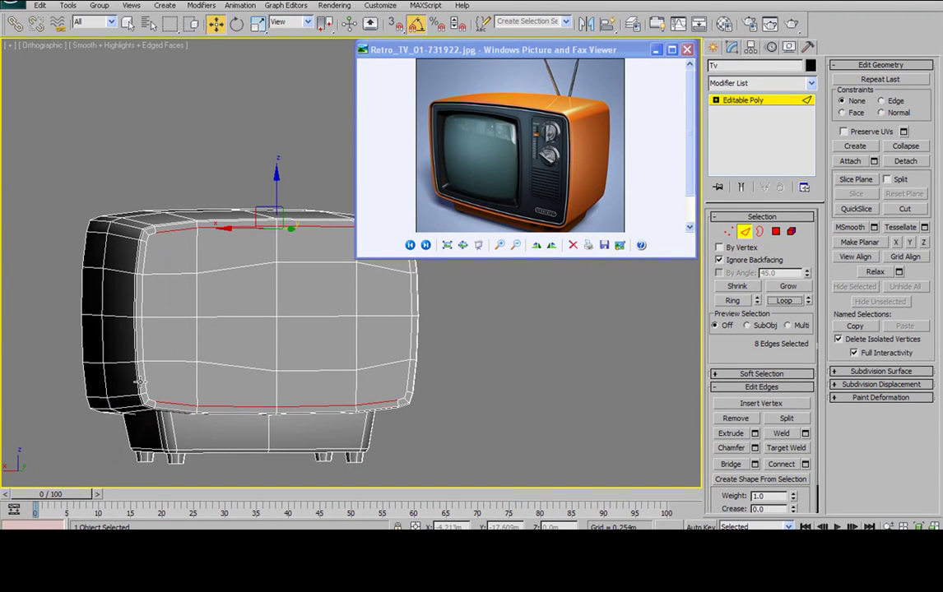
pyautogui.click(784, 301)
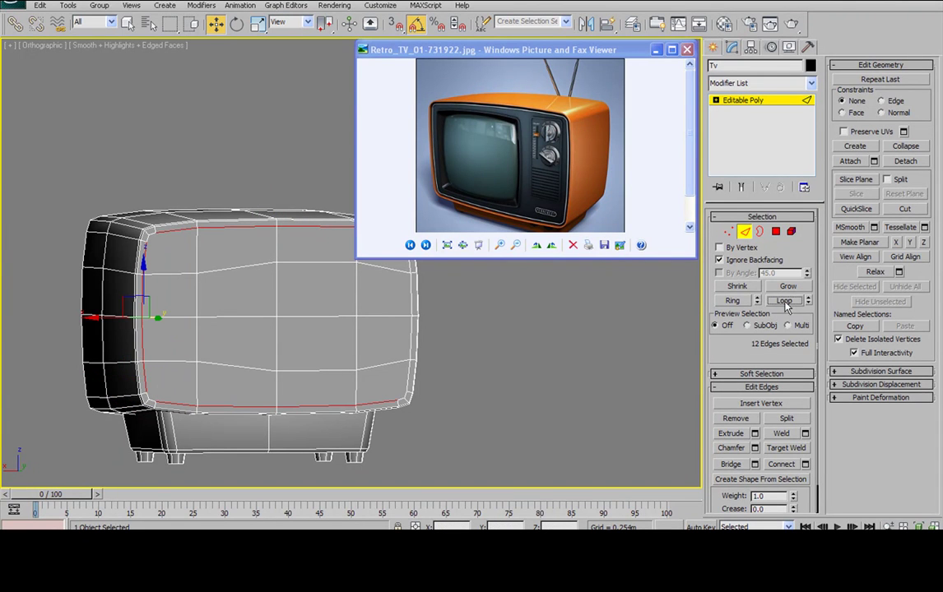
pyautogui.keyDown('ctrl'); pyautogui.click(407, 372); pyautogui.keyUp('ctrl')
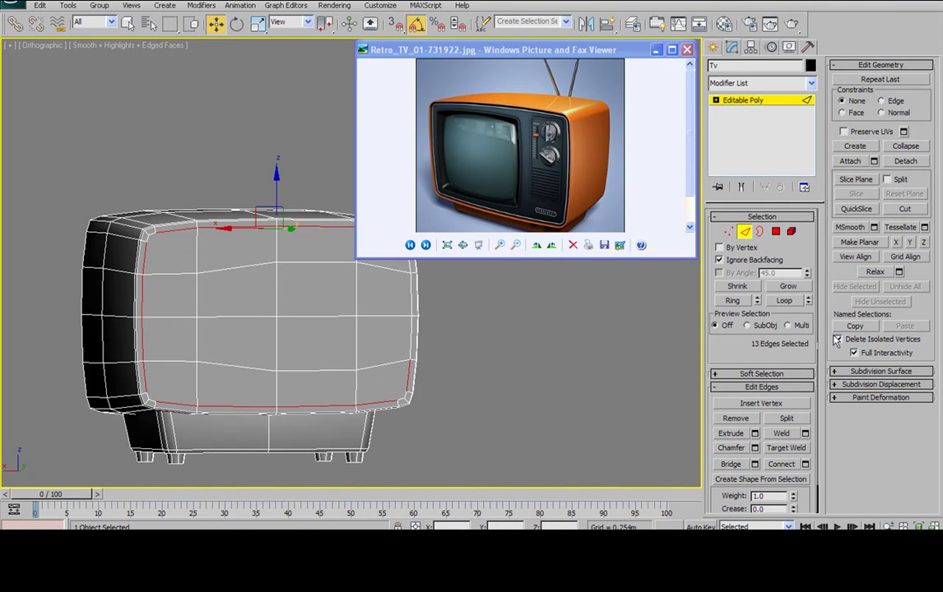
pyautogui.click(774, 302)
pyautogui.click(736, 416)
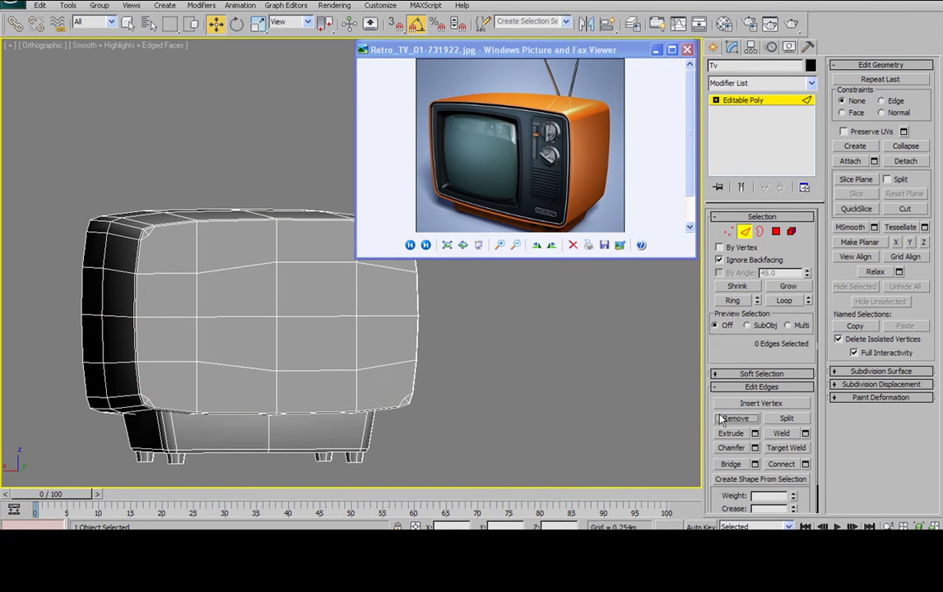
# Remove the leftover inner vertices at the four corners of the cabinet's back face
pyautogui.moveTo(222, 269); pyautogui.dragTo(270, 317, button='middle')
pyautogui.scroll(5, 270, 317)
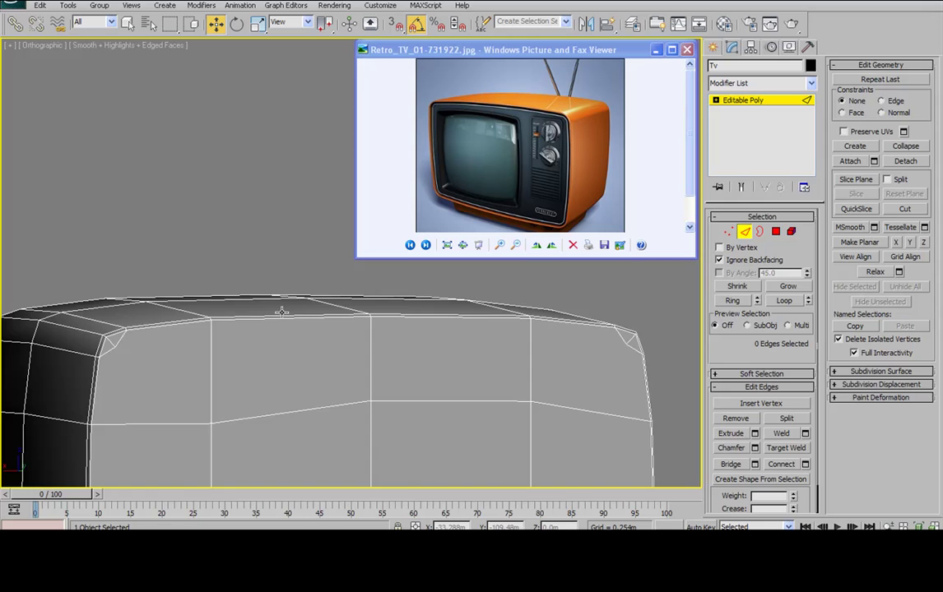
pyautogui.press('1')
pyautogui.click(688, 324)
pyautogui.keyDown('ctrl'); pyautogui.click(179, 333); pyautogui.keyUp('ctrl')
pyautogui.moveTo(275, 391); pyautogui.dragTo(316, 154, button='middle')
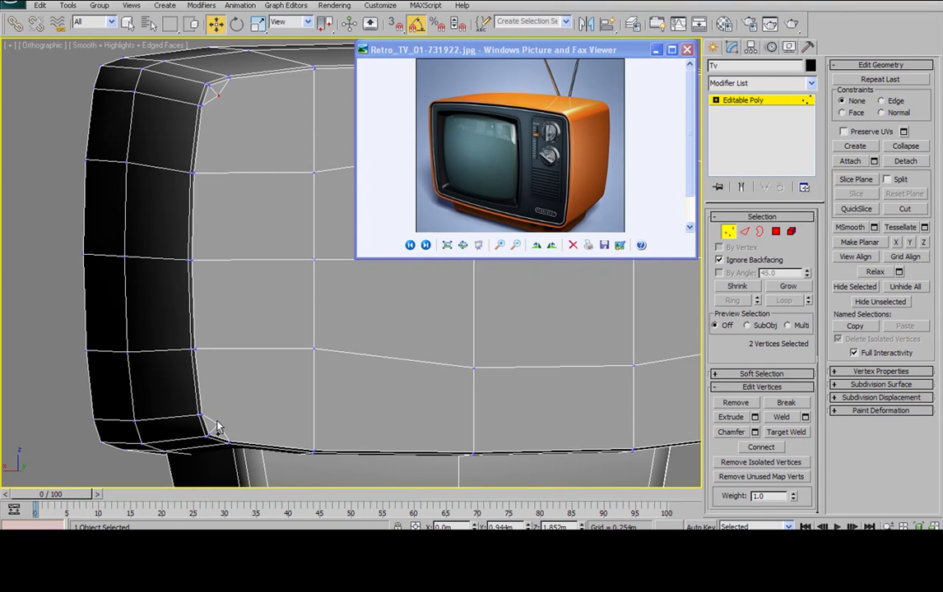
pyautogui.moveTo(624, 451); pyautogui.dragTo(441, 424, button='middle')
pyautogui.keyDown('ctrl'); pyautogui.click(527, 414); pyautogui.keyUp('ctrl')
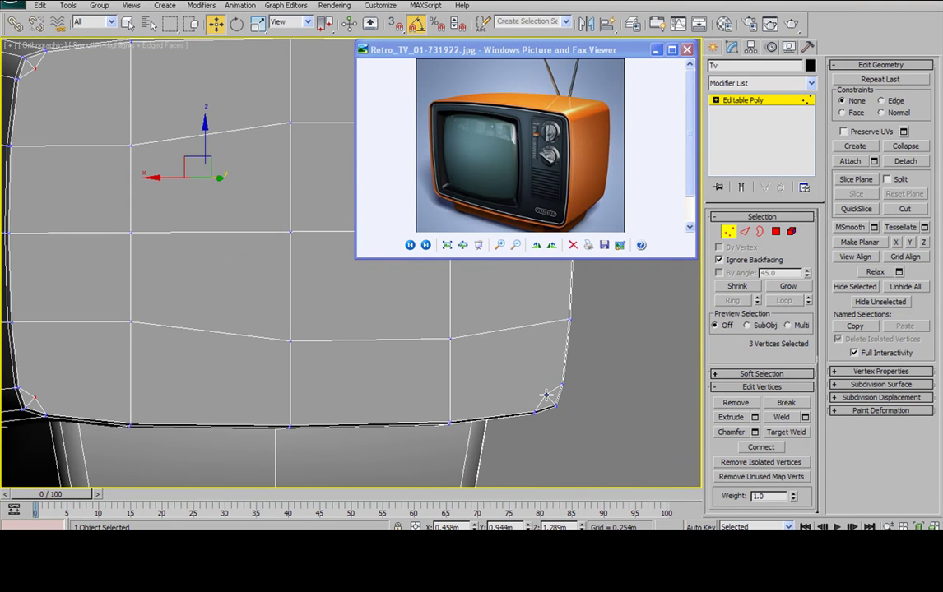
pyautogui.keyDown('ctrl'); pyautogui.click(546, 396); pyautogui.keyUp('ctrl')
pyautogui.click(735, 402)
pyautogui.scroll(-5, 469, 347)
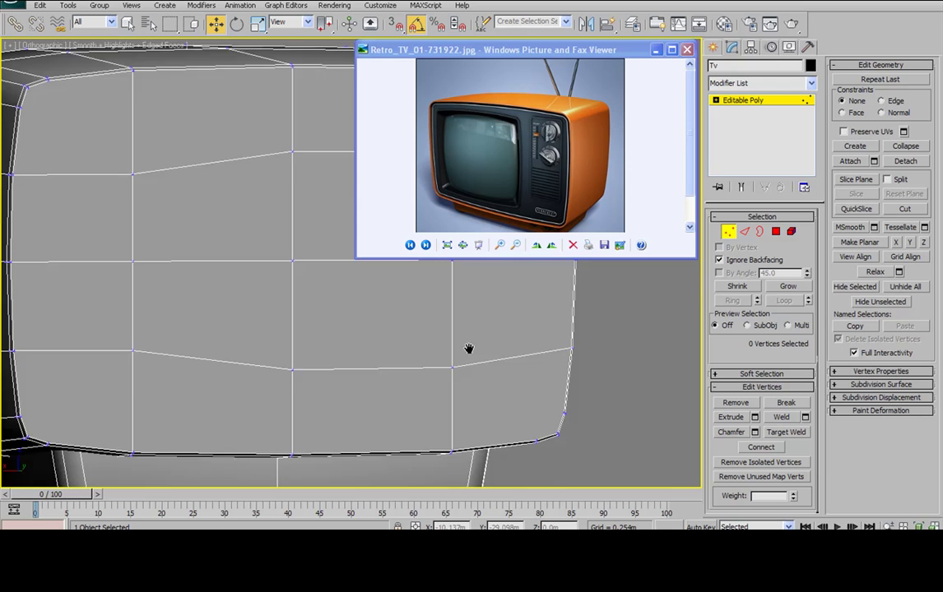
# Target-weld the cabinet back face's inner vertices above and below the middle row onto the matching middle-row vertices
pyautogui.moveTo(278, 209); pyautogui.dragTo(164, 215, button='middle')
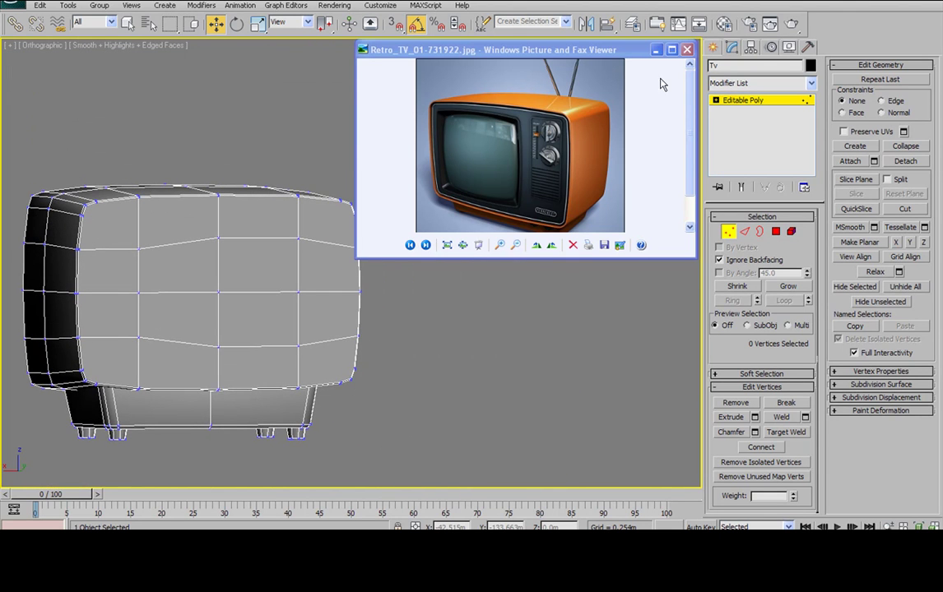
pyautogui.click(655, 50)
pyautogui.keyDown('alt'); pyautogui.moveTo(305, 296); pyautogui.dragTo(399, 331, button='middle'); pyautogui.keyUp('alt')
pyautogui.moveTo(291, 286); pyautogui.dragTo(338, 303, button='middle')
pyautogui.scroll(2, 303, 293)
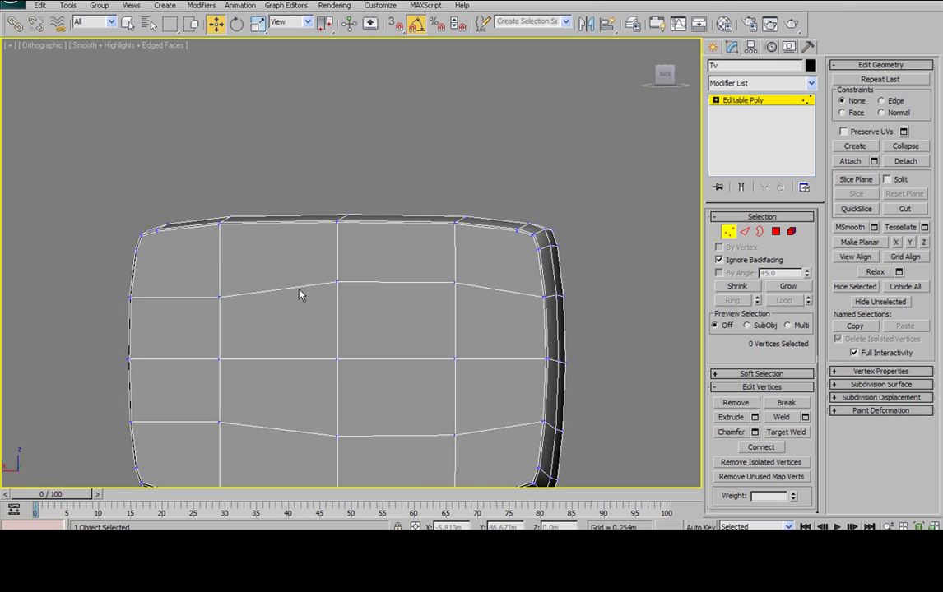
pyautogui.moveTo(267, 290); pyautogui.dragTo(336, 291, button='middle')
pyautogui.click(786, 432)
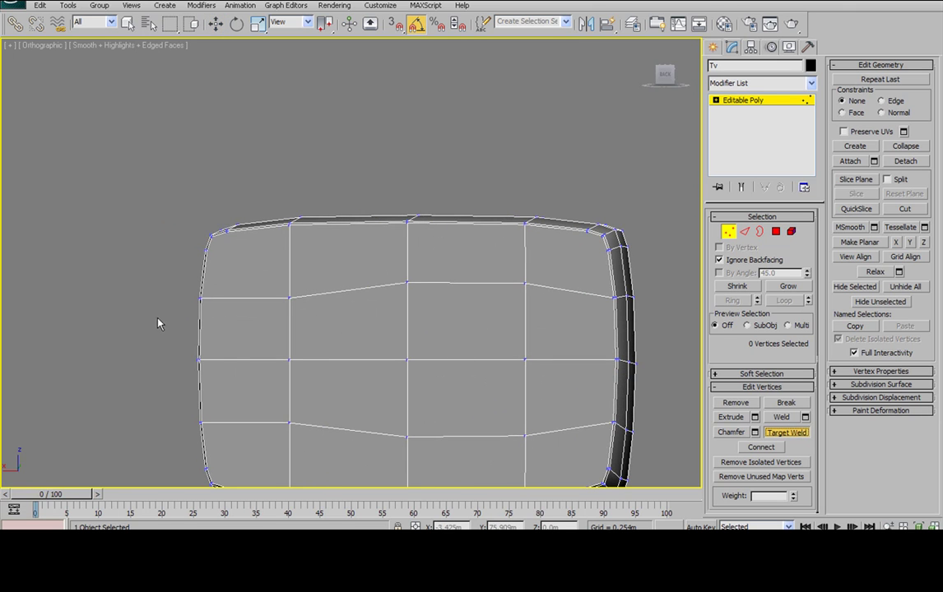
pyautogui.click(288, 360)
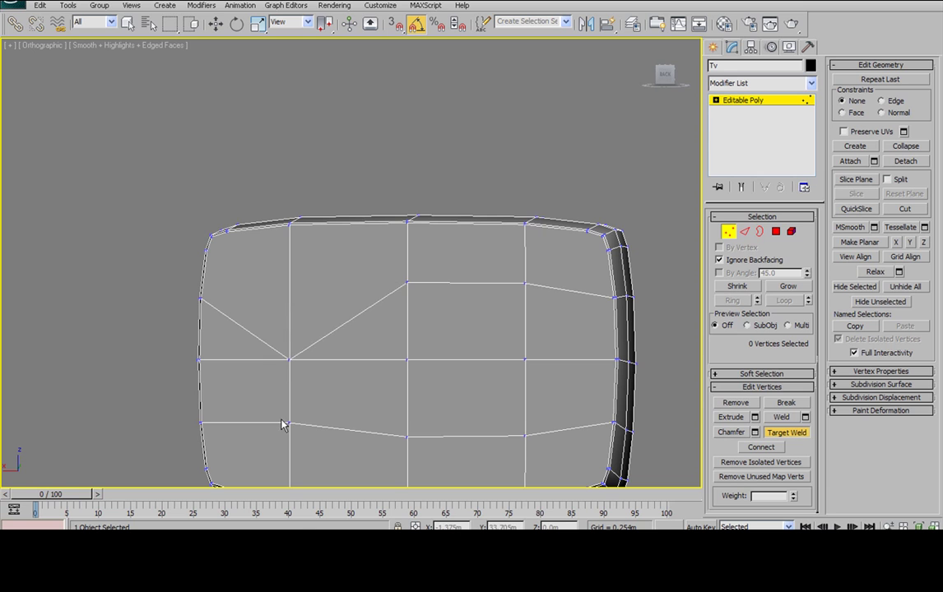
pyautogui.click(289, 360)
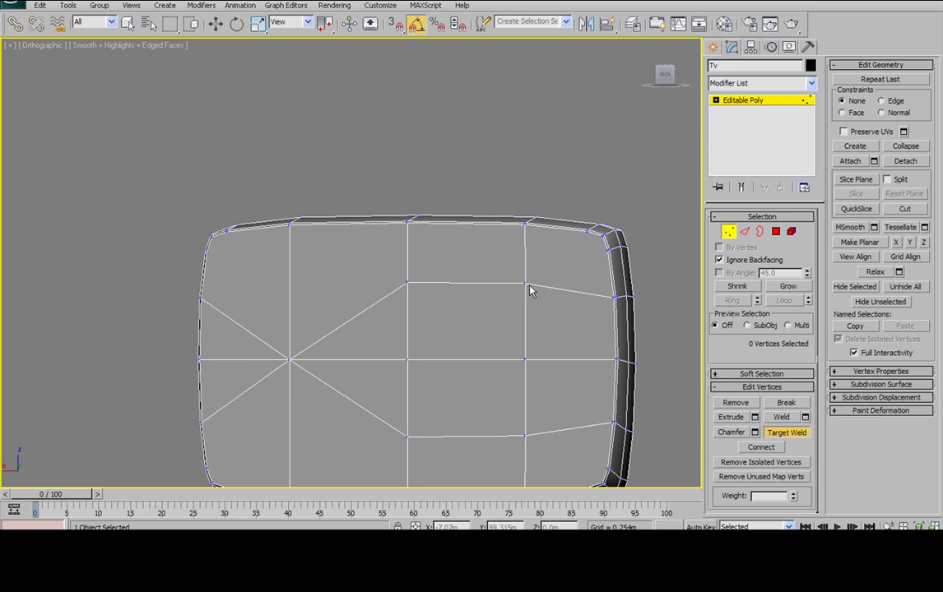
pyautogui.click(525, 360)
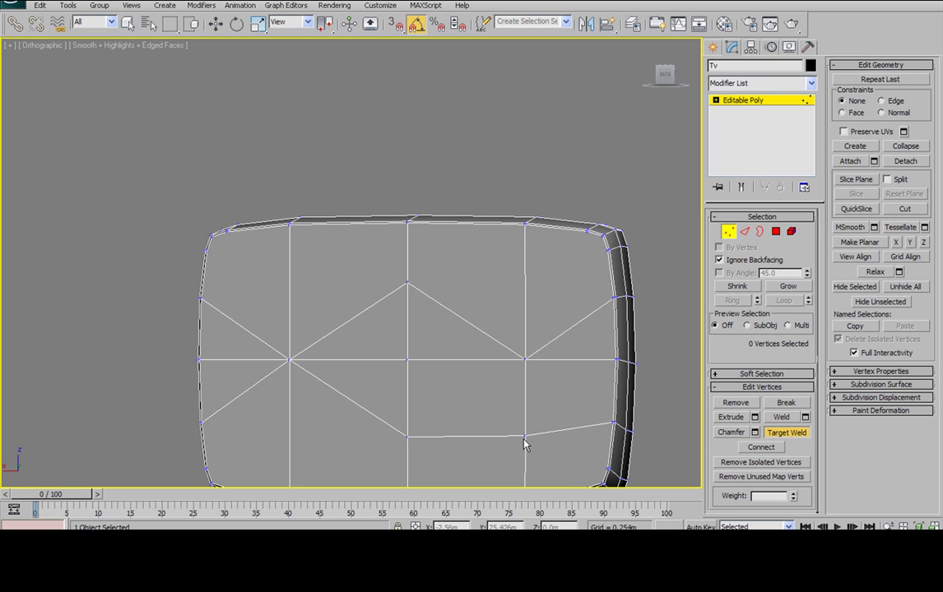
pyautogui.click(525, 359)
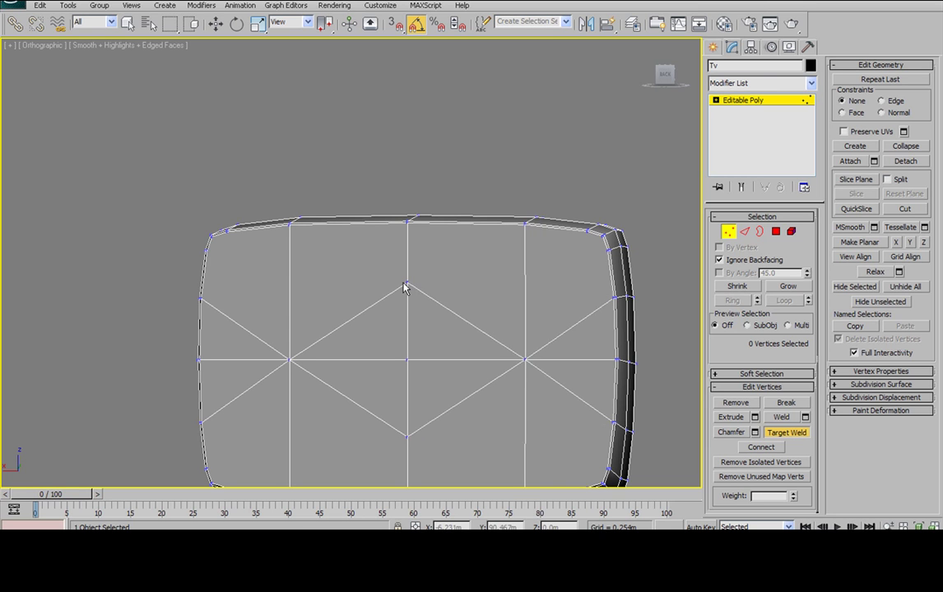
pyautogui.click(406, 360)
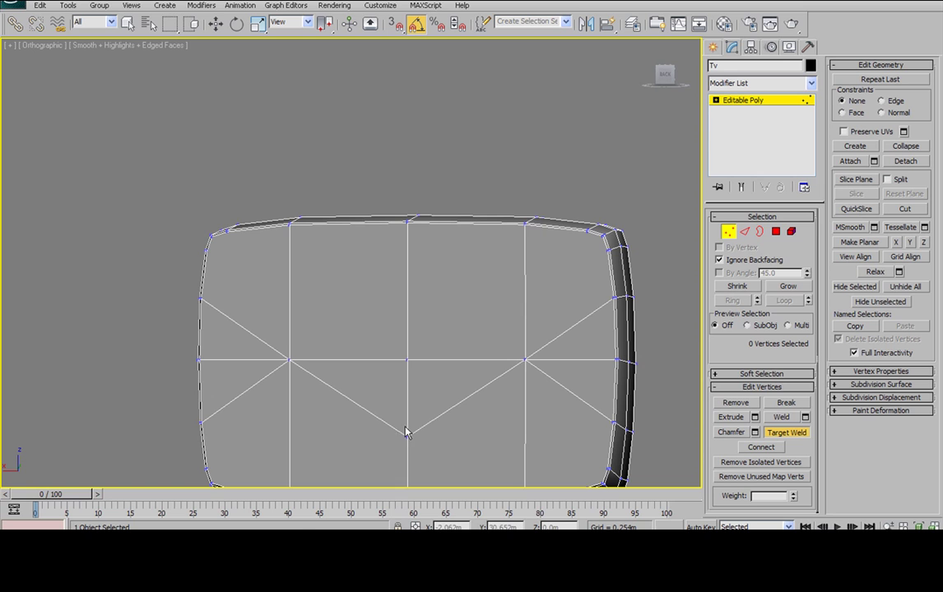
pyautogui.click(405, 360)
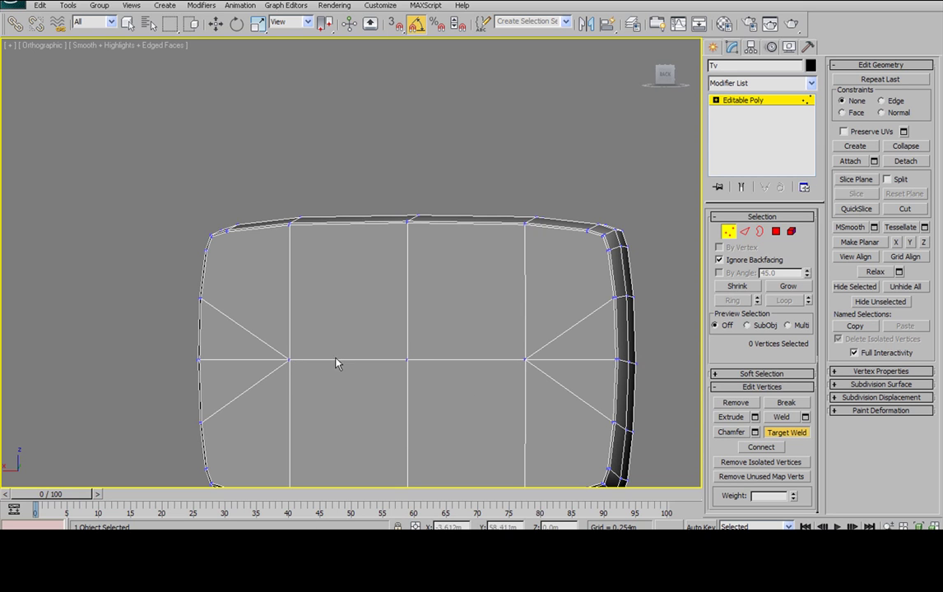
# Target-weld the two outer middle-row vertices of the back face onto its centre vertex
pyautogui.click(290, 359)
pyautogui.click(407, 360)
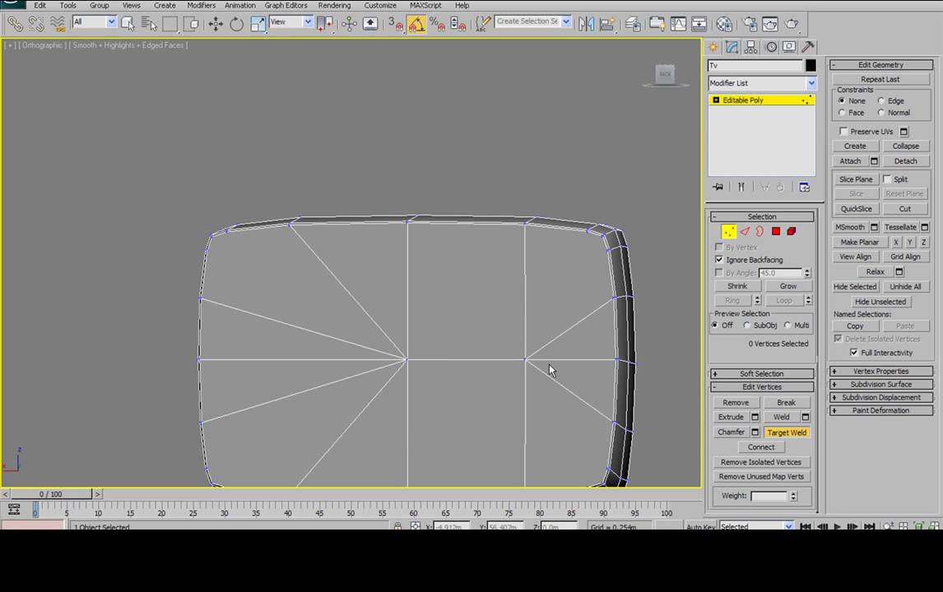
pyautogui.click(523, 359)
pyautogui.click(406, 360)
# Connect the three vertices of the back face's upper-left corner to the centre vertex
pyautogui.moveTo(421, 364); pyautogui.dragTo(476, 296, button='middle')
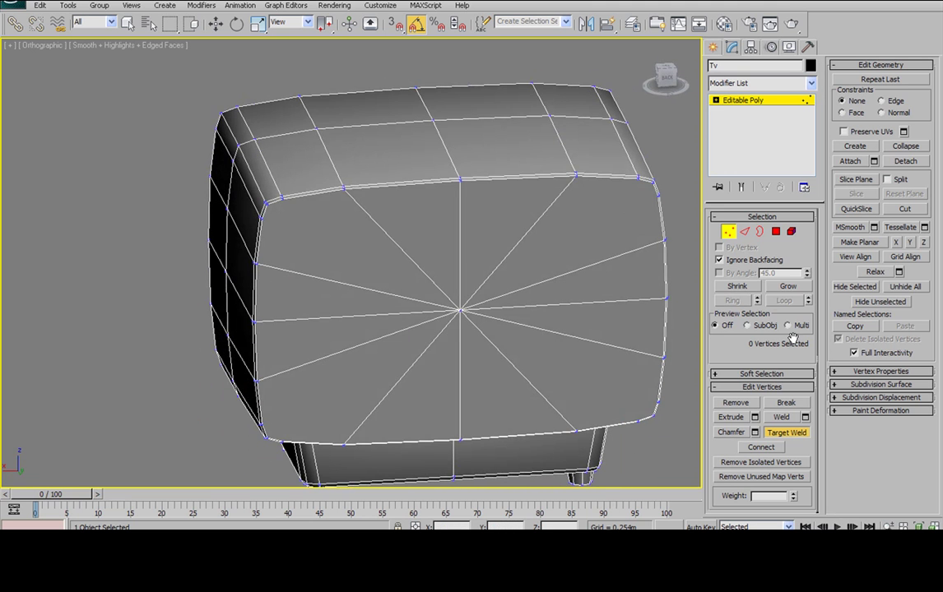
pyautogui.press('w')
pyautogui.click(265, 219)
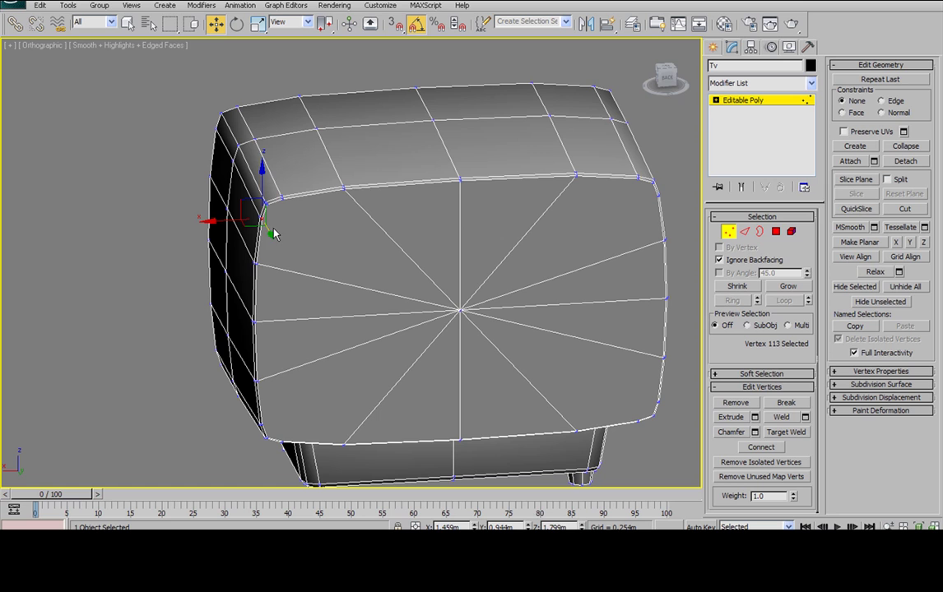
pyautogui.keyDown('ctrl'); pyautogui.click(461, 311); pyautogui.keyUp('ctrl')
pyautogui.keyDown('ctrl'); pyautogui.click(282, 200); pyautogui.keyUp('ctrl')
pyautogui.keyDown('ctrl'); pyautogui.click(267, 205); pyautogui.keyUp('ctrl')
pyautogui.keyDown('ctrl'); pyautogui.click(282, 199); pyautogui.keyUp('ctrl')
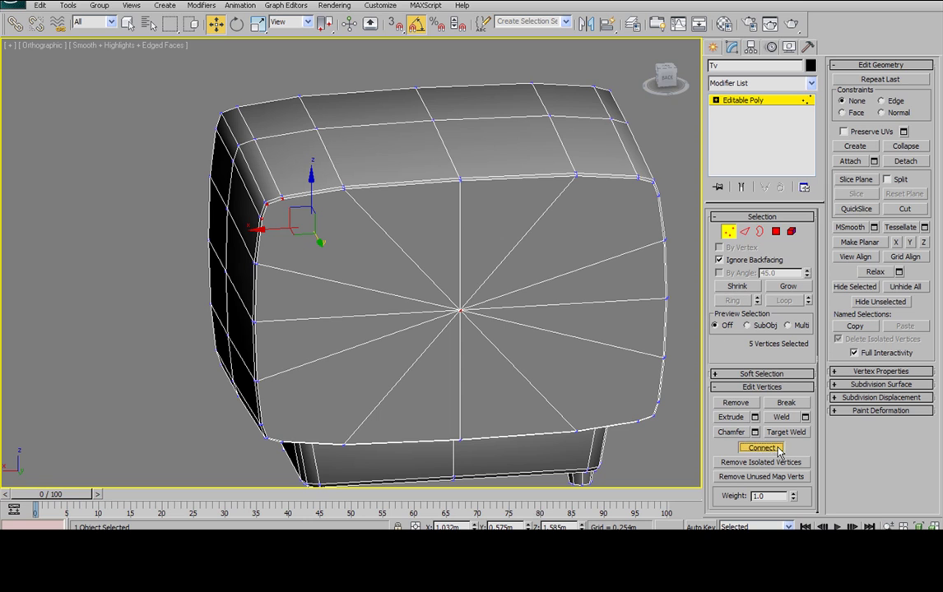
pyautogui.click(762, 447)
# Connect the three vertices of the back face's upper-right corner to the centre vertex
pyautogui.click(635, 178)
pyautogui.keyDown('ctrl'); pyautogui.click(459, 311); pyautogui.keyUp('ctrl')
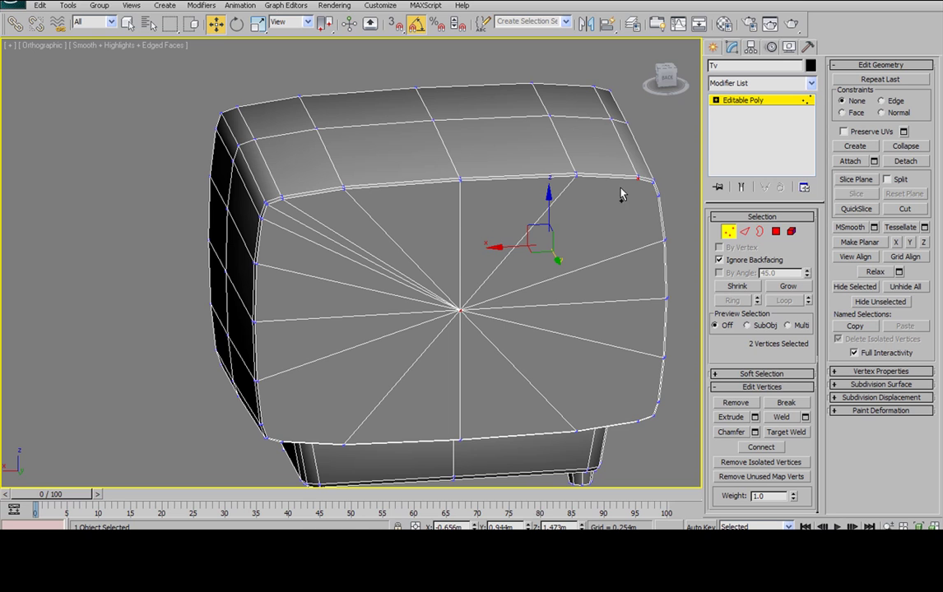
pyautogui.keyDown('ctrl'); pyautogui.click(651, 181); pyautogui.keyUp('ctrl')
pyautogui.keyDown('ctrl'); pyautogui.click(657, 196); pyautogui.keyUp('ctrl')
pyautogui.click(761, 448)
# Connect the three vertices of the back face's lower-left corner to the centre vertex
pyautogui.moveTo(495, 275); pyautogui.dragTo(477, 177, button='middle')
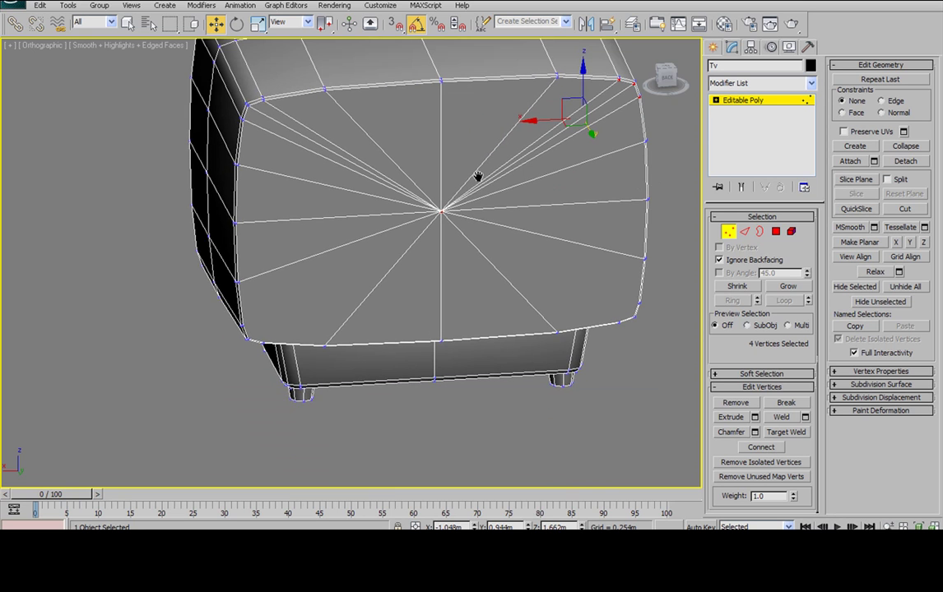
pyautogui.keyDown('alt'); pyautogui.moveTo(275, 324); pyautogui.dragTo(250, 263, button='middle'); pyautogui.keyUp('alt')
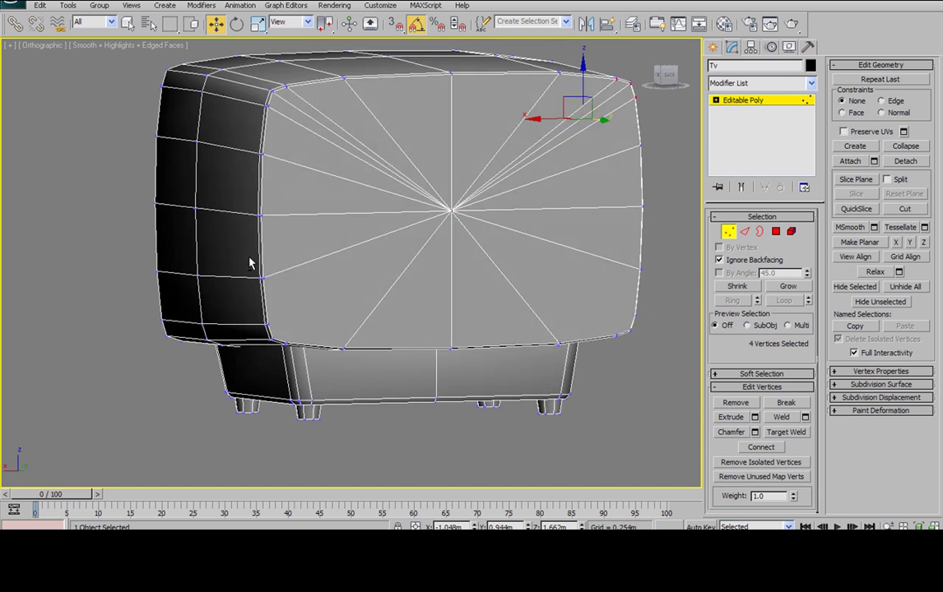
pyautogui.click(268, 325)
pyautogui.keyDown('ctrl'); pyautogui.click(450, 210); pyautogui.keyUp('ctrl')
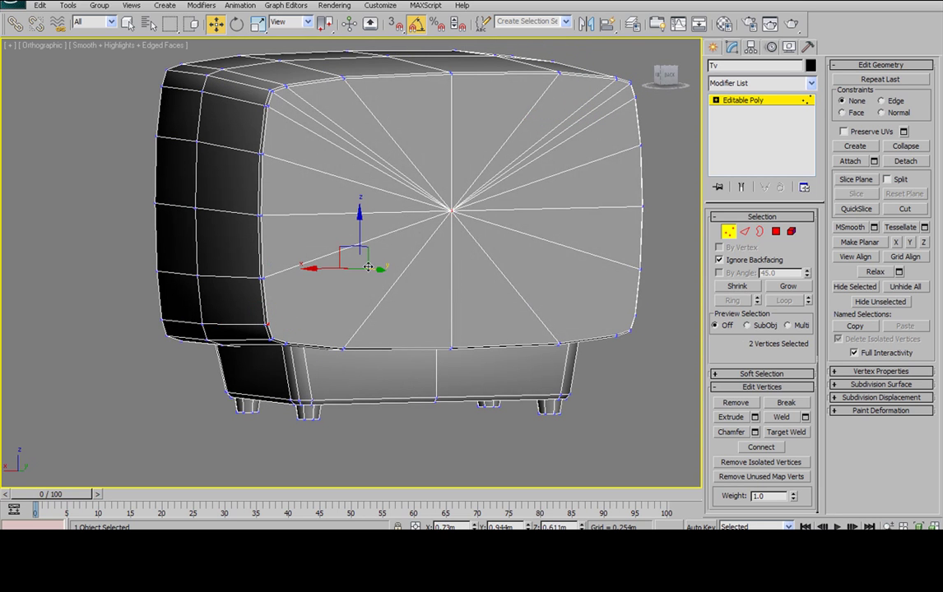
pyautogui.keyDown('ctrl'); pyautogui.click(263, 305); pyautogui.keyUp('ctrl')
pyautogui.keyDown('ctrl'); pyautogui.click(287, 344); pyautogui.keyUp('ctrl')
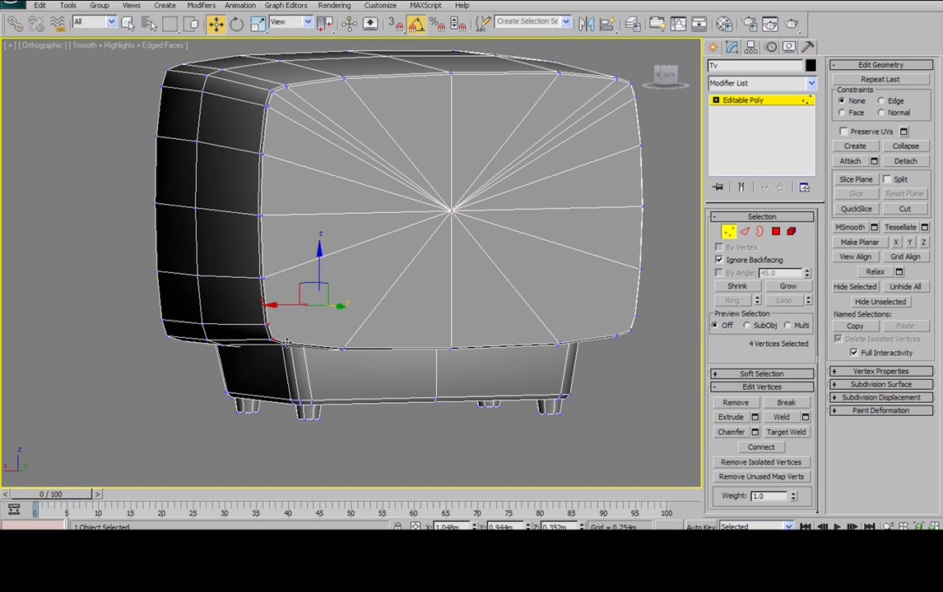
pyautogui.click(761, 447)
# Connect the three vertices of the back face's lower-right corner to the centre vertex
pyautogui.click(451, 213)
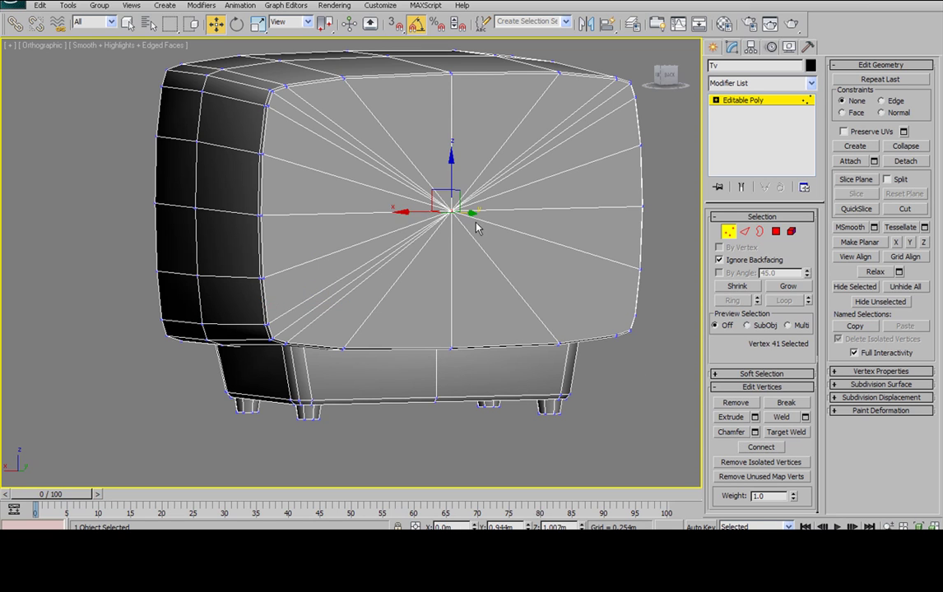
pyautogui.keyDown('ctrl'); pyautogui.click(614, 334); pyautogui.keyUp('ctrl')
pyautogui.keyDown('ctrl'); pyautogui.click(628, 329); pyautogui.keyUp('ctrl')
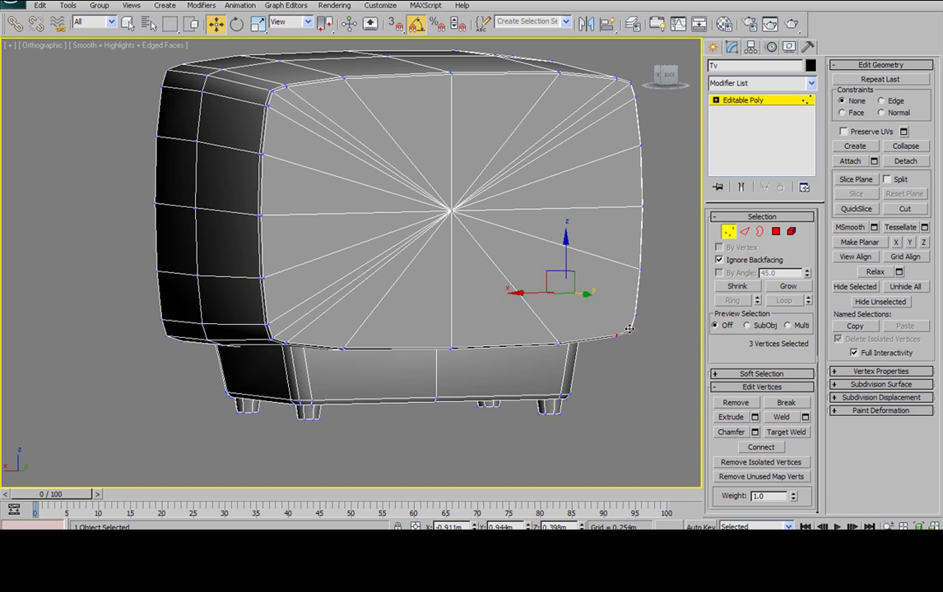
pyautogui.keyDown('ctrl'); pyautogui.click(633, 314); pyautogui.keyUp('ctrl')
pyautogui.click(751, 448)
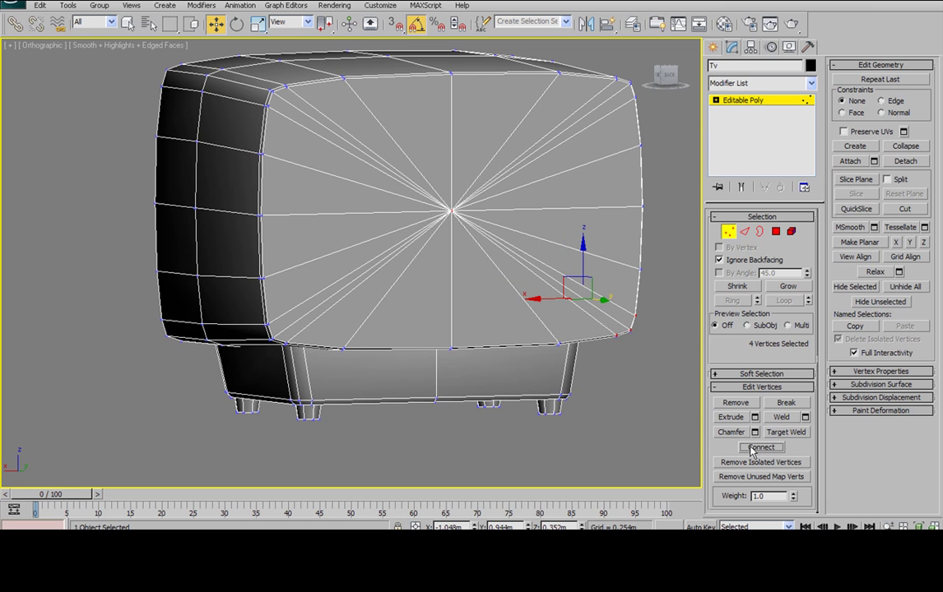
# Examine the back face's radial edges and the cabinet's shading from several angles, with and without edges shown
pyautogui.keyDown('alt'); pyautogui.moveTo(391, 211); pyautogui.dragTo(448, 138, button='middle'); pyautogui.keyUp('alt')
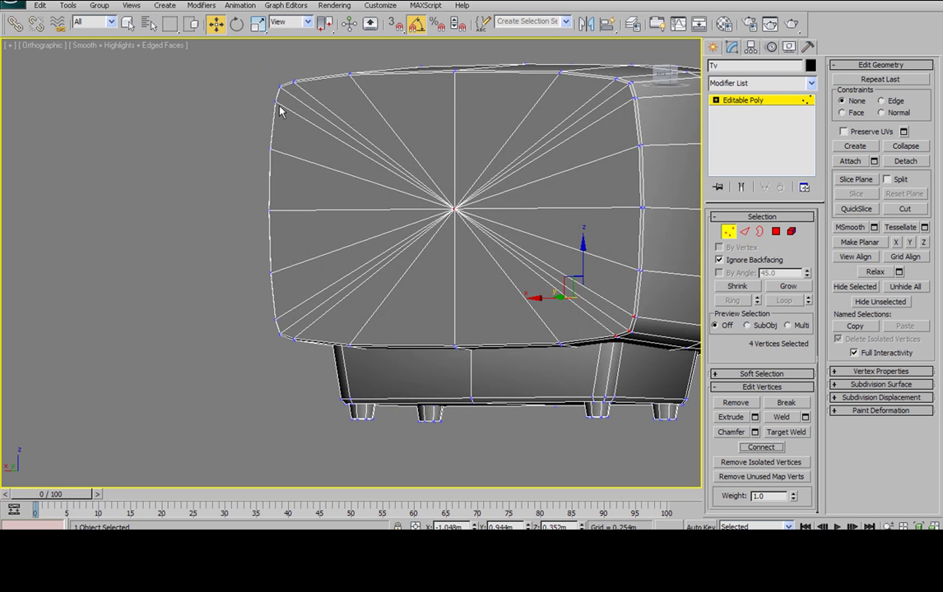
pyautogui.keyDown('alt'); pyautogui.moveTo(553, 167); pyautogui.dragTo(465, 211, button='middle'); pyautogui.keyUp('alt')
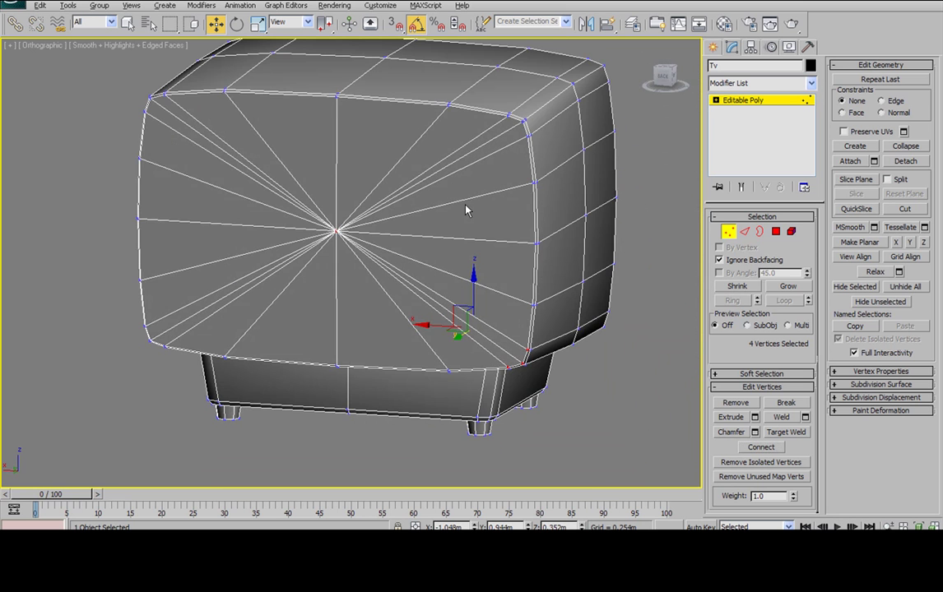
pyautogui.keyDown('alt'); pyautogui.moveTo(406, 245); pyautogui.dragTo(650, 234, button='middle'); pyautogui.keyUp('alt')
pyautogui.scroll(-4, 649, 233)
pyautogui.keyDown('alt'); pyautogui.moveTo(562, 207); pyautogui.dragTo(522, 192, button='middle'); pyautogui.keyUp('alt')
pyautogui.press('p')
pyautogui.keyDown('alt'); pyautogui.moveTo(472, 225); pyautogui.dragTo(344, 237, button='middle'); pyautogui.keyUp('alt')
pyautogui.keyDown('alt'); pyautogui.moveTo(244, 257); pyautogui.dragTo(314, 242, button='middle'); pyautogui.keyUp('alt')
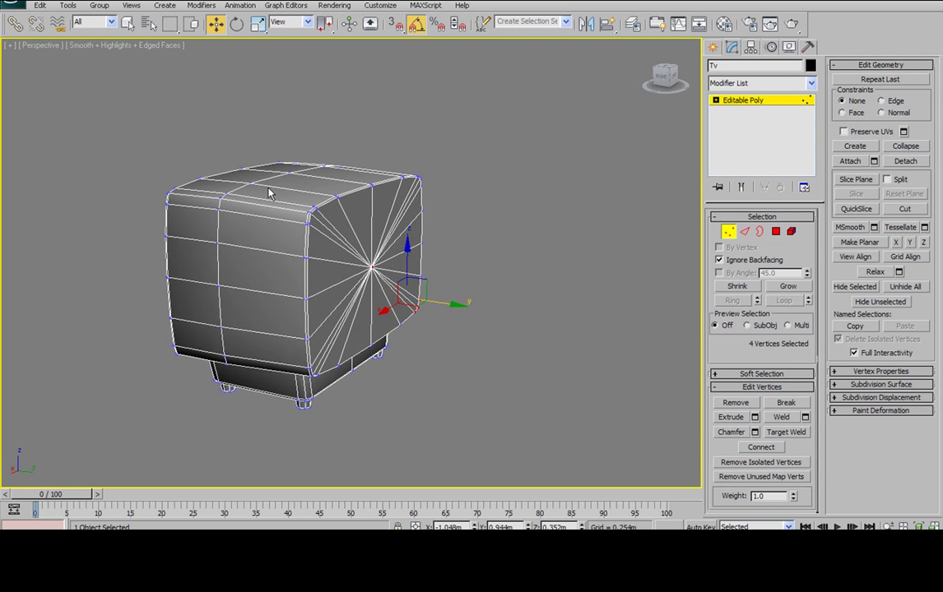
pyautogui.keyDown('alt'); pyautogui.moveTo(359, 173); pyautogui.dragTo(285, 200, button='middle'); pyautogui.keyUp('alt')
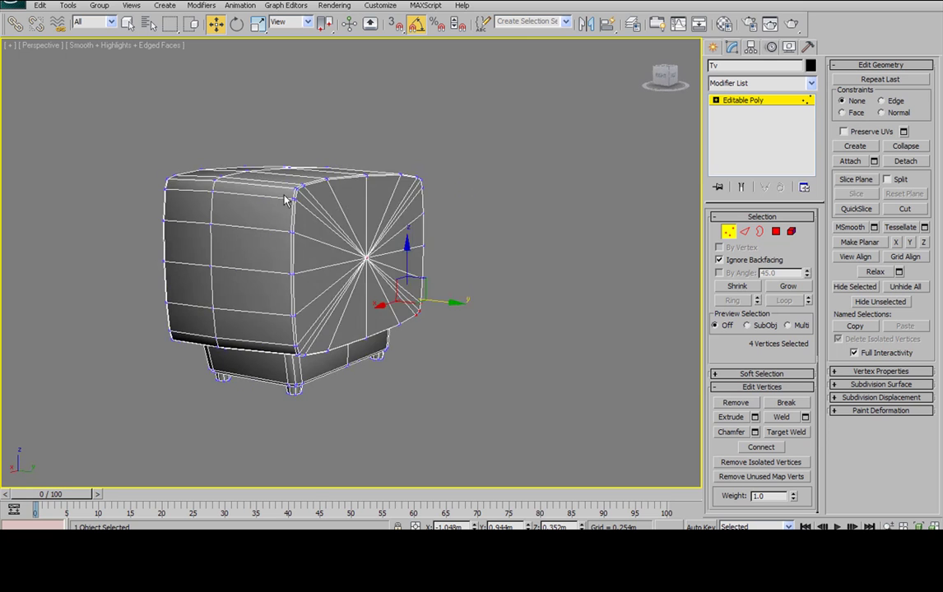
pyautogui.press('F4')
pyautogui.keyDown('alt'); pyautogui.moveTo(347, 231); pyautogui.dragTo(392, 223, button='middle'); pyautogui.keyUp('alt')
pyautogui.press('F4')
pyautogui.keyDown('alt'); pyautogui.moveTo(321, 290); pyautogui.dragTo(363, 196, button='middle'); pyautogui.keyUp('alt')
pyautogui.keyDown('alt'); pyautogui.moveTo(313, 237); pyautogui.dragTo(332, 264, button='middle'); pyautogui.keyUp('alt')
pyautogui.scroll(4, 382, 270)
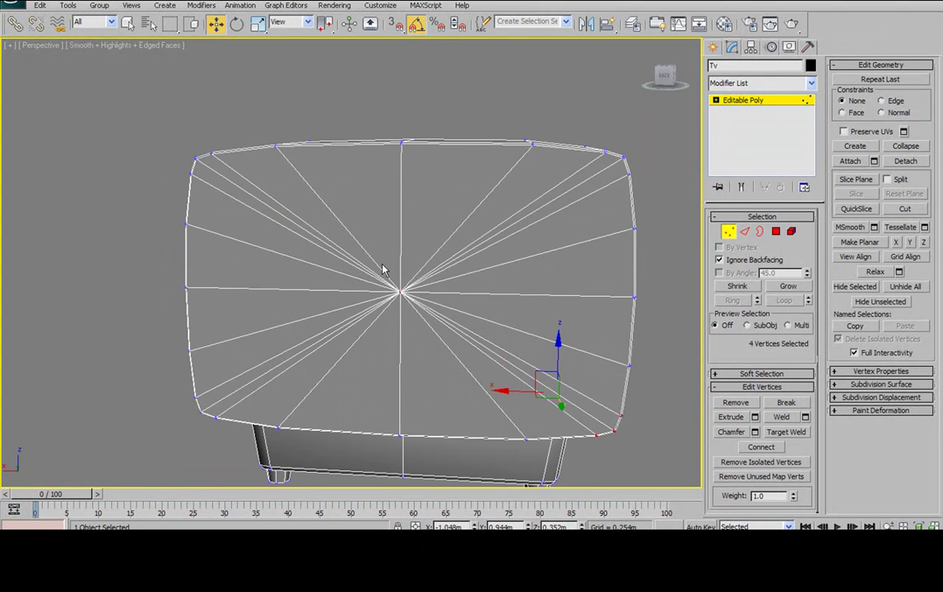
# Create a box in the back view near the cabinet's upper-left corner, about as wide as the knob panel
pyautogui.press('b')
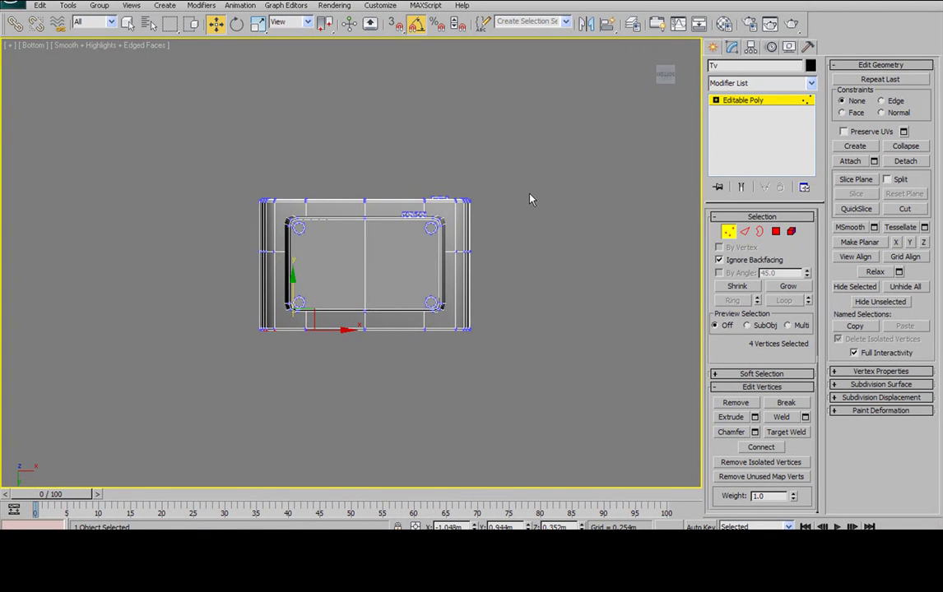
pyautogui.press('f')
pyautogui.click(650, 75)
pyautogui.click(649, 74)
pyautogui.moveTo(455, 194); pyautogui.dragTo(503, 235, button='middle')
pyautogui.scroll(3, 457, 171)
pyautogui.moveTo(457, 171); pyautogui.dragTo(444, 227, button='middle')
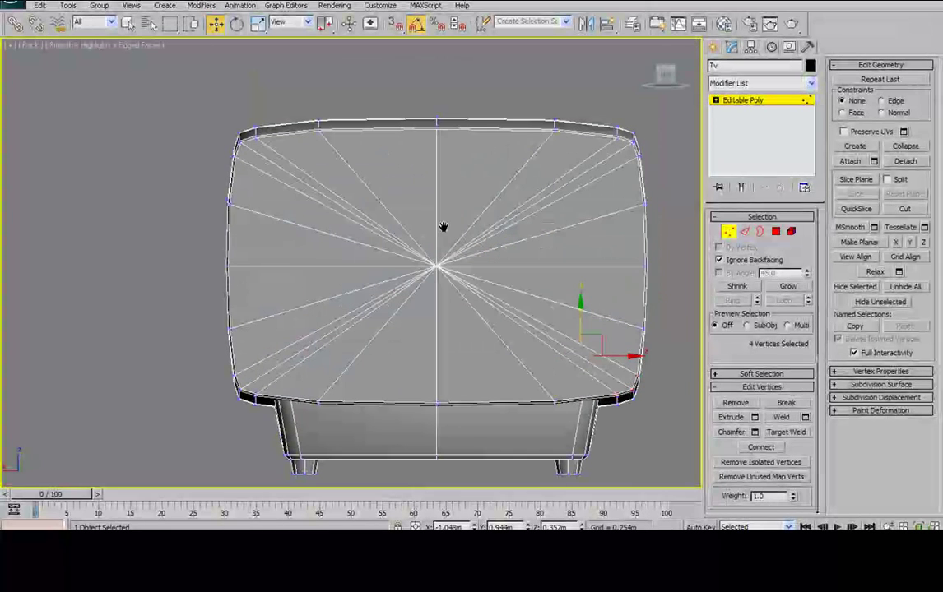
pyautogui.click(713, 48)
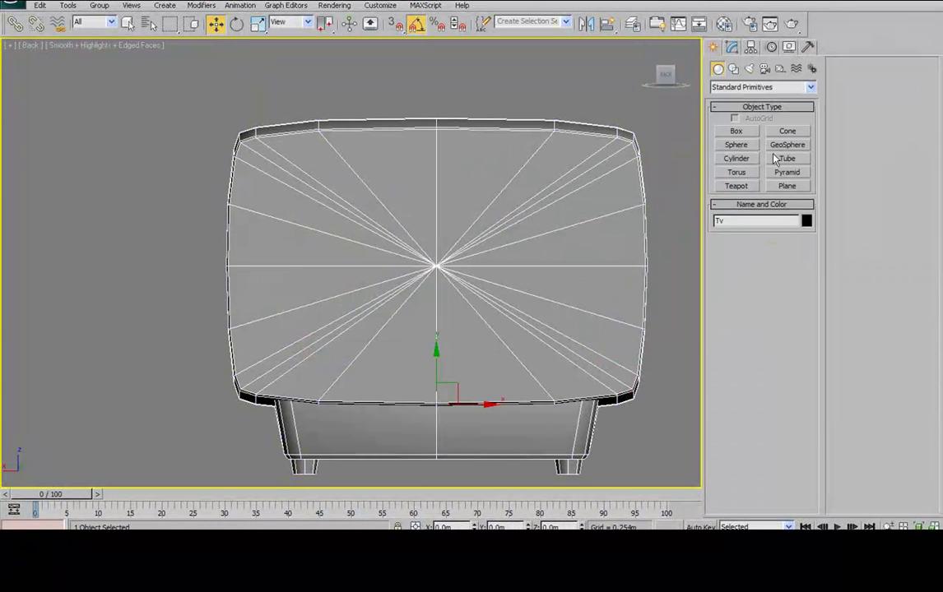
pyautogui.click(737, 132)
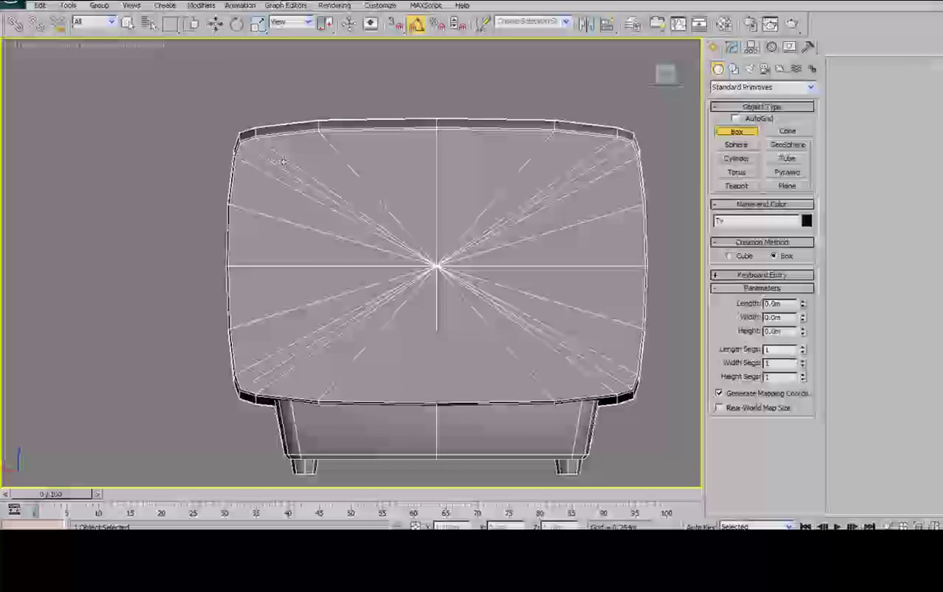
pyautogui.press('F3')
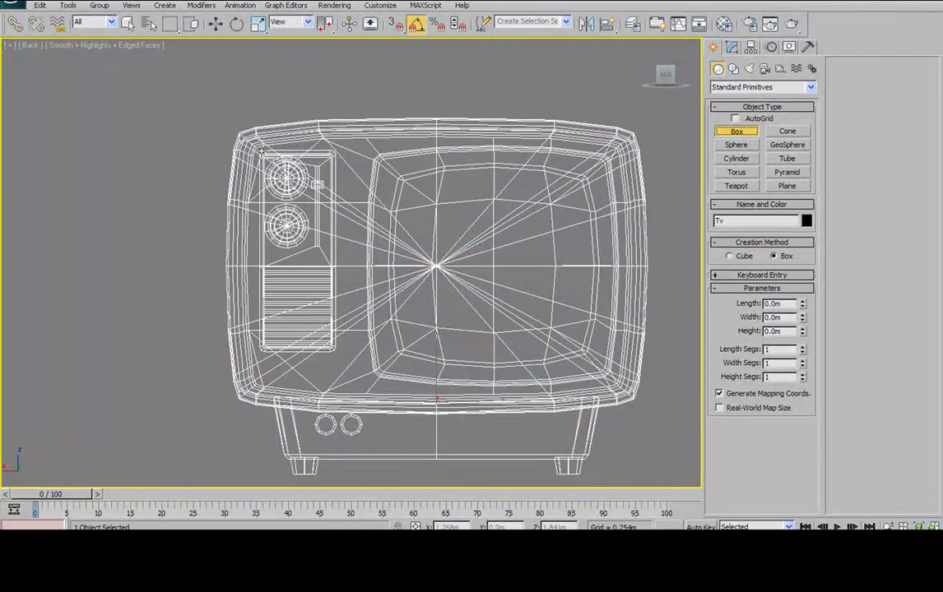
pyautogui.moveTo(262, 154); pyautogui.dragTo(336, 218)
pyautogui.click(346, 166)
# Move the box rearward along Y until it protrudes from the cabinet's back face, and convert it to an Editable Poly
pyautogui.click(219, 27)
pyautogui.keyDown('alt'); pyautogui.moveTo(324, 148); pyautogui.dragTo(421, 154, button='middle'); pyautogui.keyUp('alt')
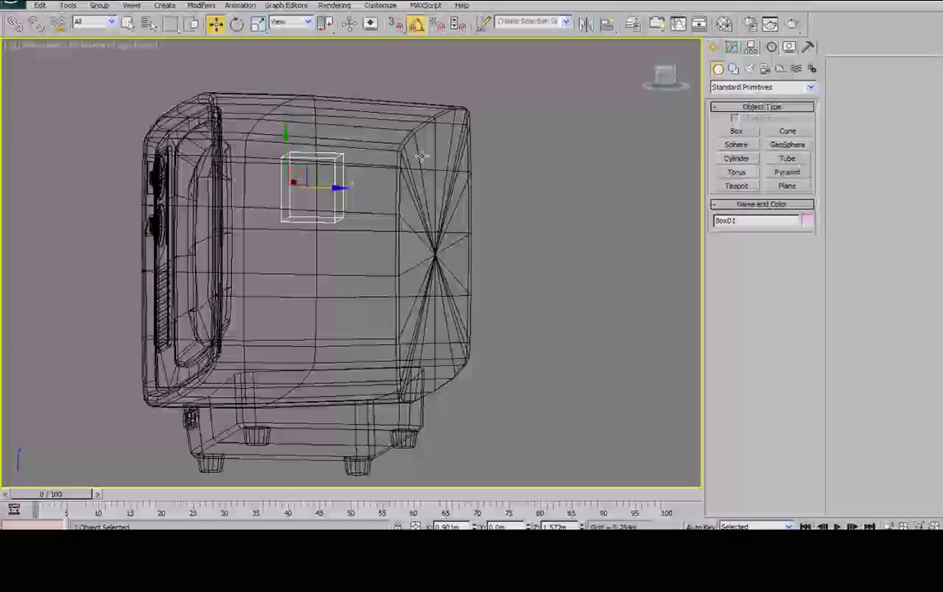
pyautogui.press('F3')
pyautogui.moveTo(334, 187); pyautogui.dragTo(460, 197)
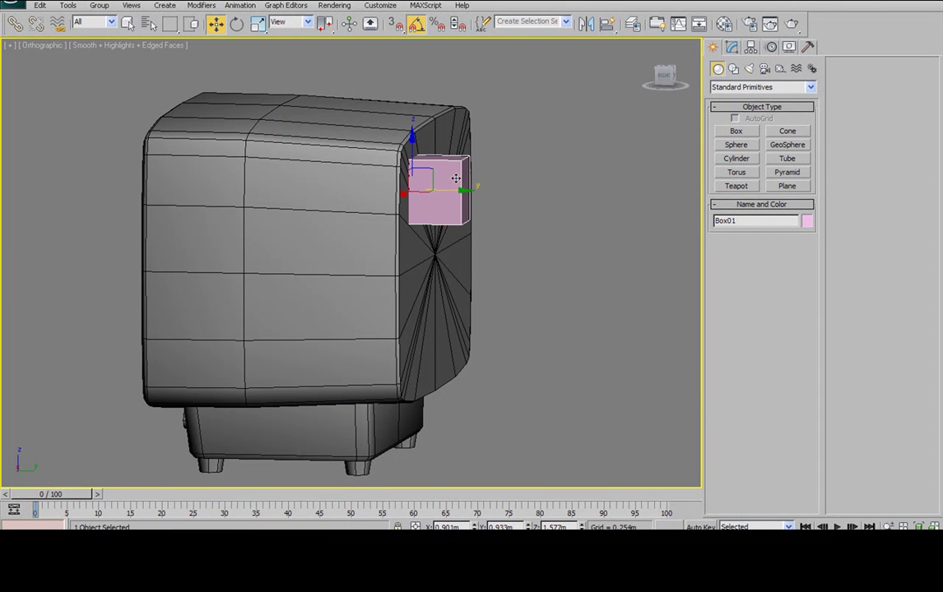
pyautogui.rightClick(456, 178)
pyautogui.moveTo(494, 293)
pyautogui.click(565, 302)
# Delete the box's hidden polygon that faces into the cabinet
pyautogui.moveTo(435, 248)
pyautogui.keyDown('alt'); pyautogui.mouseDown(button='middle')
pyautogui.moveTo(477, 245)
pyautogui.moveTo(447, 260)
pyautogui.mouseUp(button='middle'); pyautogui.keyUp('alt')
pyautogui.click(776, 231)
pyautogui.scroll(3, 446, 261)
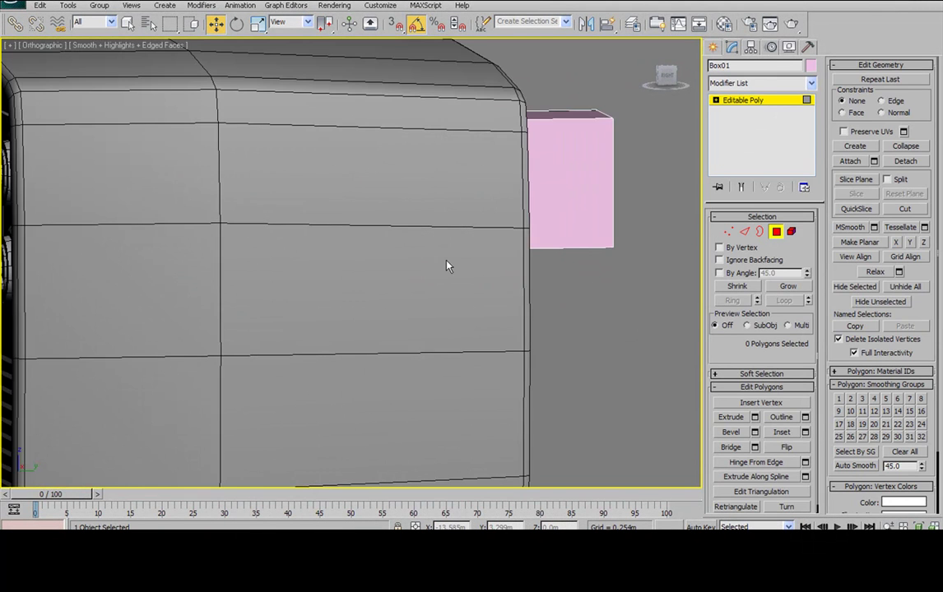
pyautogui.press('F3')
pyautogui.click(499, 190)
pyautogui.hotkey('ctrl', 'z')
pyautogui.press('F3')
# Raise the lower edge of the box's rear face along Z so that the underside slopes
pyautogui.moveTo(541, 178)
pyautogui.keyDown('alt'); pyautogui.mouseDown(button='middle')
pyautogui.moveTo(505, 200)
pyautogui.moveTo(478, 185)
pyautogui.moveTo(542, 180)
pyautogui.moveTo(473, 200)
pyautogui.mouseUp(button='middle'); pyautogui.keyUp('alt')
pyautogui.scroll(-2, 485, 172)
pyautogui.scroll(1, 484, 194)
pyautogui.click(470, 211)
pyautogui.press('r')
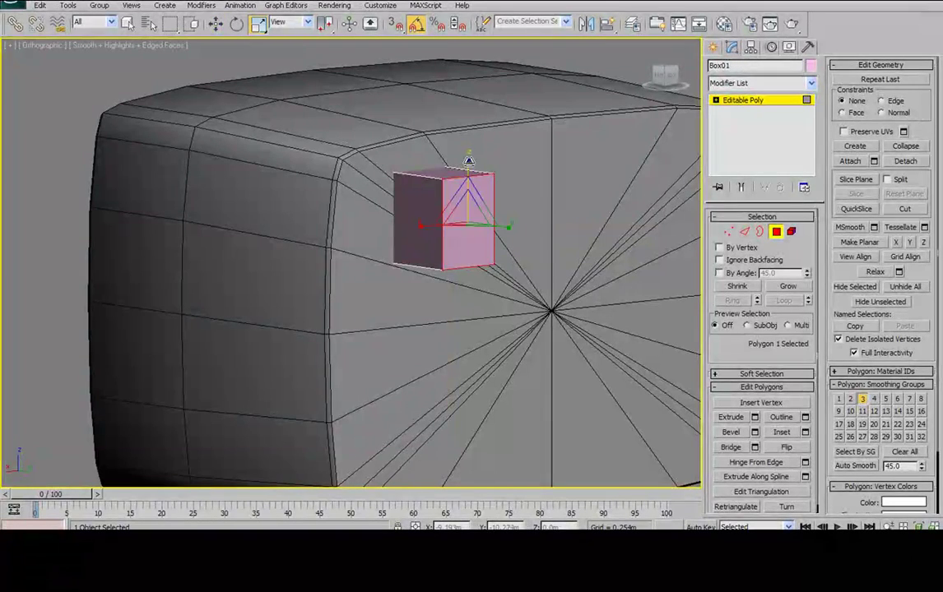
pyautogui.click(745, 231)
pyautogui.click(469, 254)
pyautogui.press('w')
pyautogui.moveTo(466, 201); pyautogui.dragTo(466, 168)
pyautogui.keyDown('alt'); pyautogui.moveTo(466, 169); pyautogui.dragTo(377, 165, button='middle'); pyautogui.keyUp('alt')
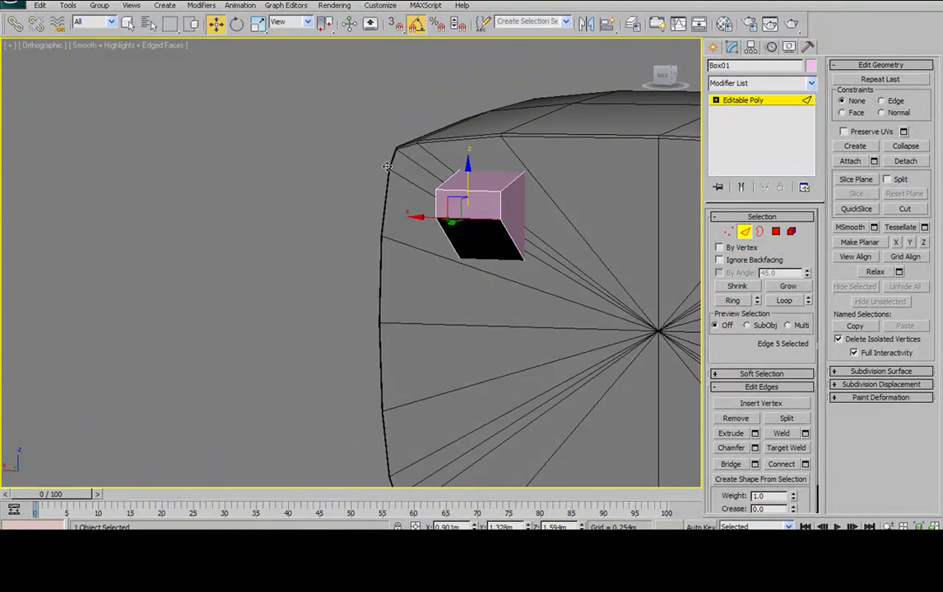
pyautogui.click(774, 234)
pyautogui.click(484, 182)
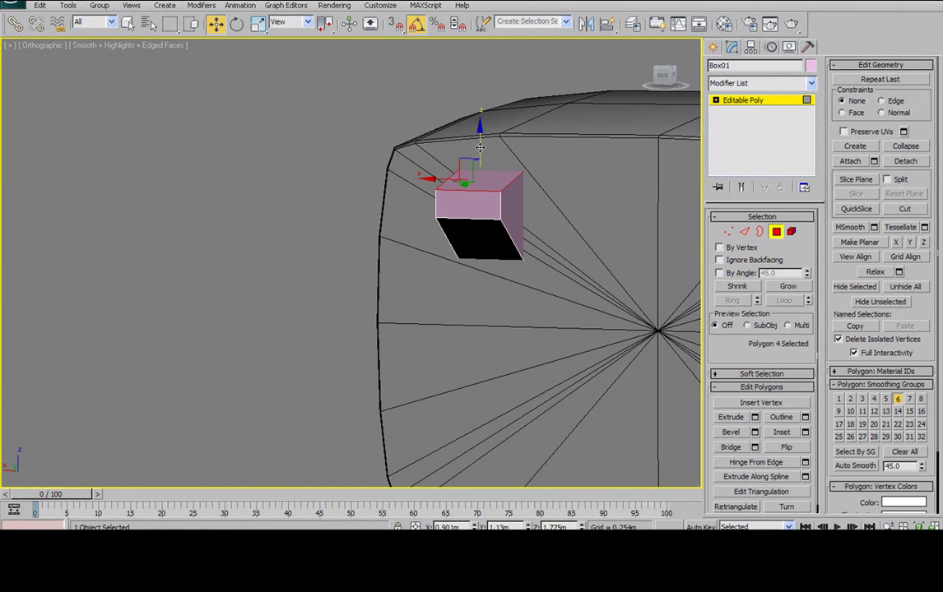
pyautogui.keyDown('alt'); pyautogui.moveTo(480, 145); pyautogui.dragTo(553, 205, button='middle'); pyautogui.keyUp('alt')
pyautogui.click(440, 196)
# Move the whole box slightly inward and down on the cabinet's back face, and scale it uniformly to 126%
pyautogui.scroll(-6, 539, 207)
pyautogui.scroll(5, 468, 249)
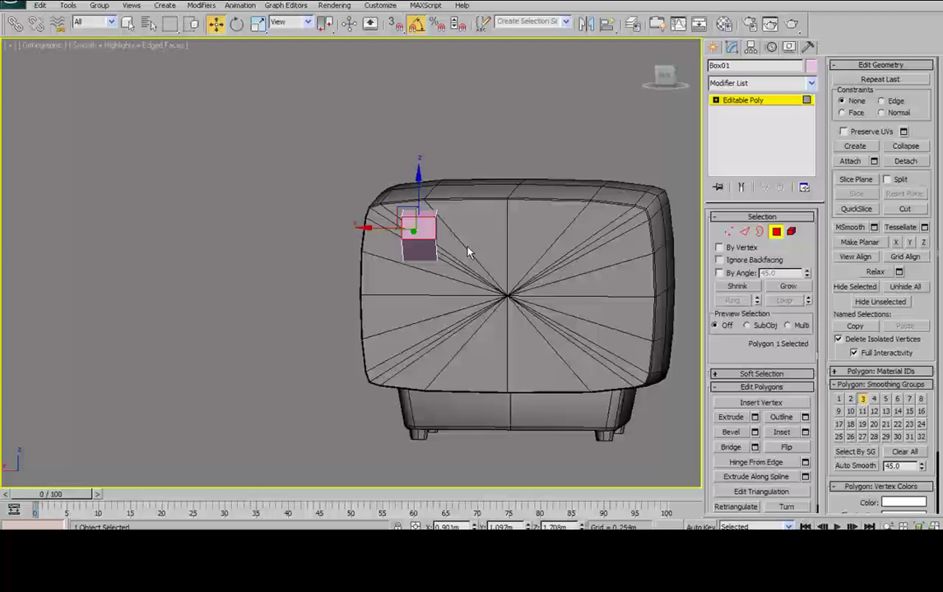
pyautogui.moveTo(470, 234); pyautogui.dragTo(436, 255, button='middle')
pyautogui.click(776, 232)
pyautogui.moveTo(410, 226); pyautogui.dragTo(426, 236)
pyautogui.scroll(-5, 428, 237)
pyautogui.moveTo(463, 244)
pyautogui.keyDown('alt'); pyautogui.mouseDown(button='middle')
pyautogui.moveTo(450, 246)
pyautogui.moveTo(469, 231)
pyautogui.moveTo(524, 247)
pyautogui.moveTo(465, 243)
pyautogui.mouseUp(button='middle'); pyautogui.keyUp('alt')
pyautogui.moveTo(379, 244); pyautogui.dragTo(381, 246)
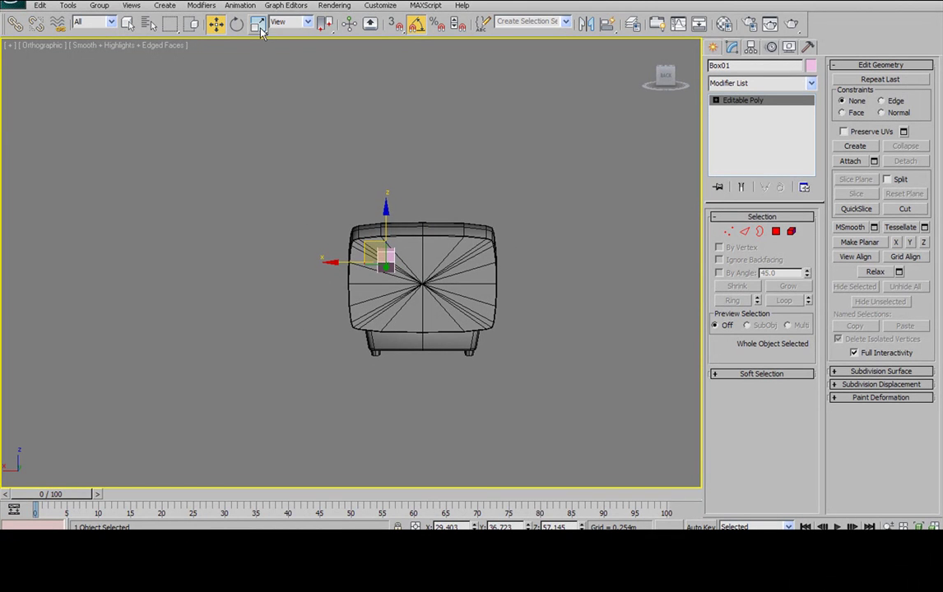
pyautogui.rightClick(259, 25)
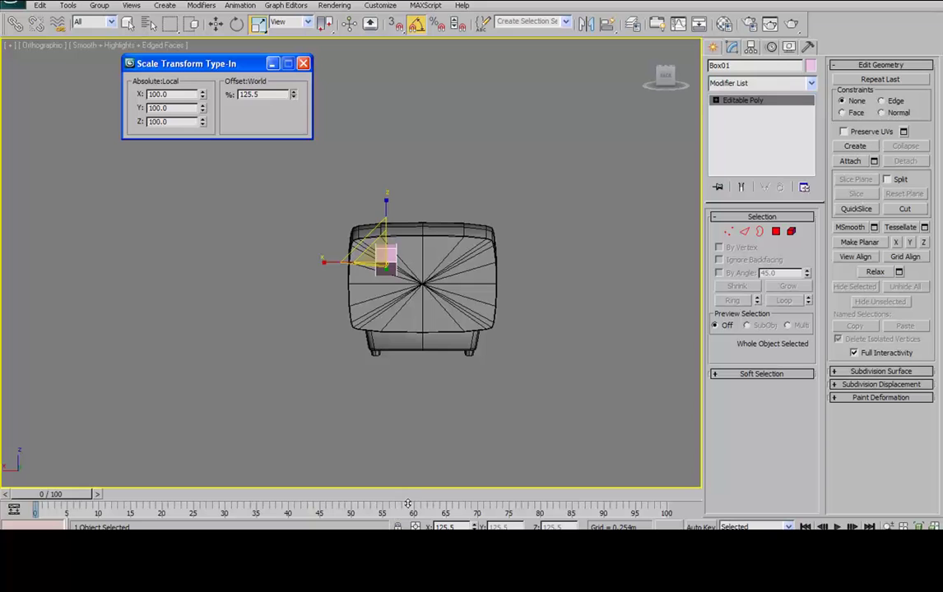
pyautogui.click(304, 65)
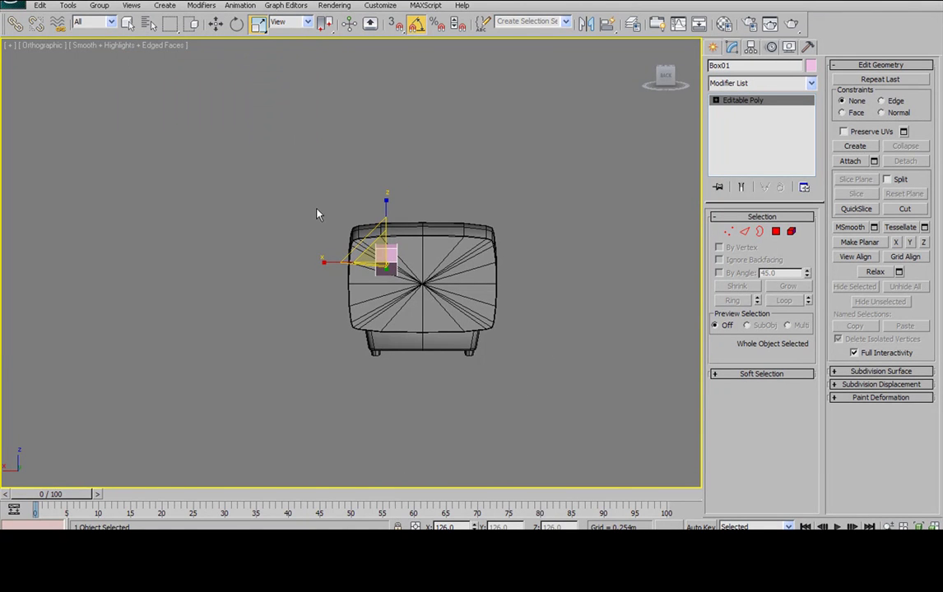
# Chamfer eight box edges: the four around its rear face and the four running from it into the cabinet
pyautogui.scroll(8, 407, 335)
pyautogui.keyDown('alt'); pyautogui.moveTo(329, 329); pyautogui.dragTo(416, 355, button='middle'); pyautogui.keyUp('alt')
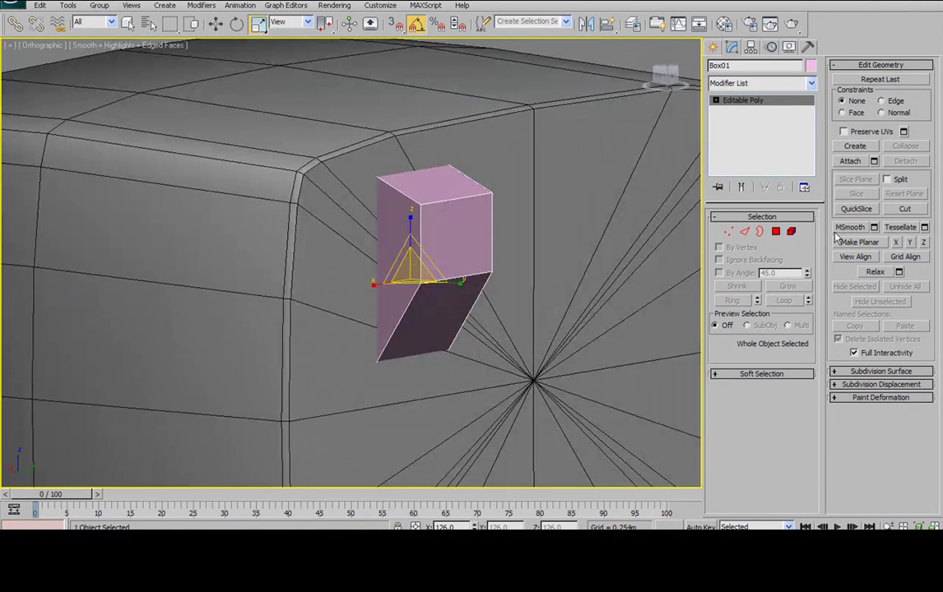
pyautogui.click(744, 231)
pyautogui.click(387, 177)
pyautogui.keyDown('ctrl'); pyautogui.click(470, 178); pyautogui.keyUp('ctrl')
pyautogui.keyDown('ctrl'); pyautogui.click(451, 201); pyautogui.keyUp('ctrl')
pyautogui.keyDown('ctrl'); pyautogui.click(419, 234); pyautogui.keyUp('ctrl')
pyautogui.keyDown('ctrl'); pyautogui.click(418, 290); pyautogui.keyUp('ctrl')
pyautogui.keyDown('ctrl'); pyautogui.click(494, 270); pyautogui.keyUp('ctrl')
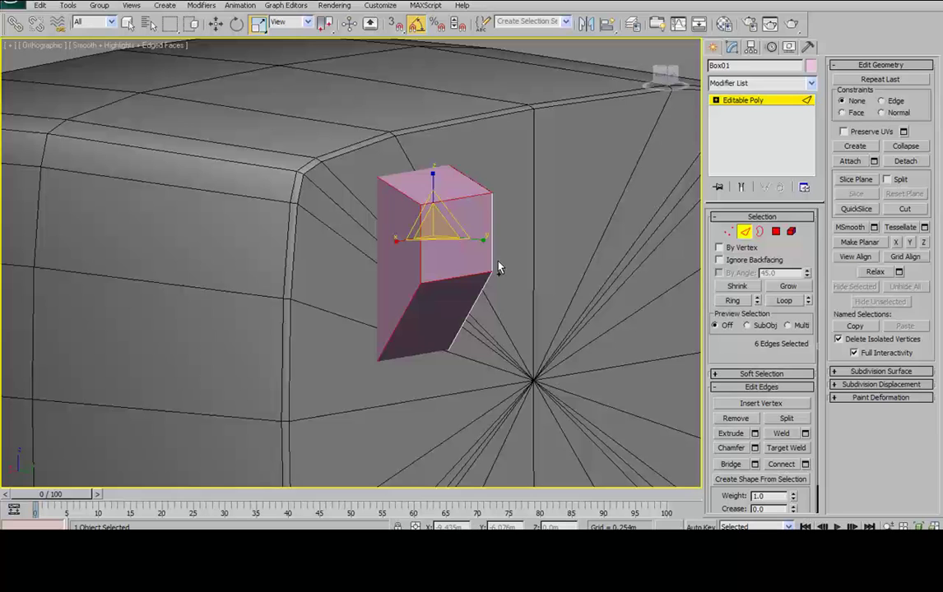
pyautogui.keyDown('ctrl'); pyautogui.click(490, 245); pyautogui.keyUp('ctrl')
pyautogui.keyDown('ctrl'); pyautogui.click(480, 293); pyautogui.keyUp('ctrl')
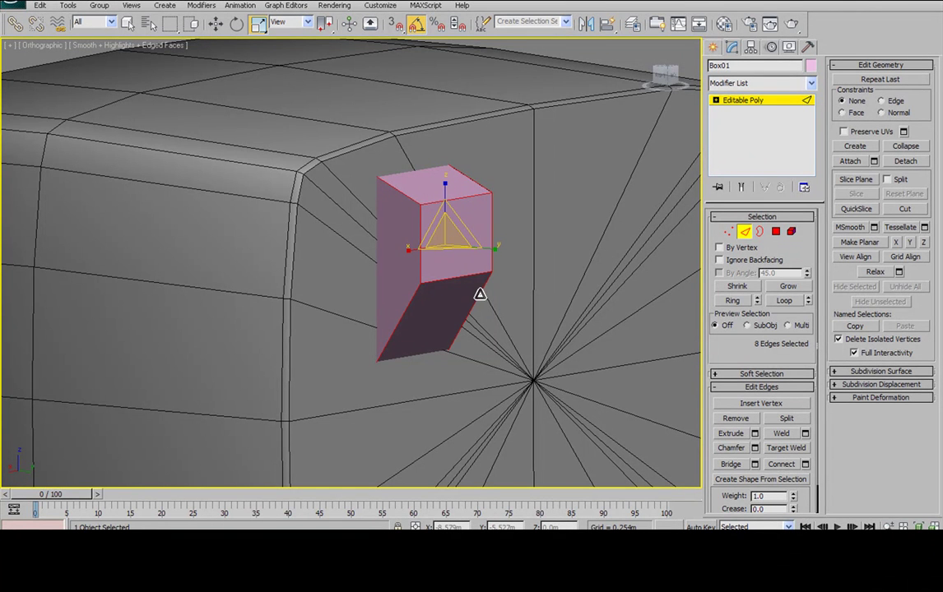
pyautogui.click(755, 448)
pyautogui.keyDown('alt'); pyautogui.moveTo(485, 247); pyautogui.dragTo(508, 294, button='middle'); pyautogui.keyUp('alt')
pyautogui.click(537, 303)
pyautogui.moveTo(487, 228); pyautogui.dragTo(475, 310, button='middle')
pyautogui.click(506, 329)
# Assign the entire box element to smoothing group 1
pyautogui.keyDown('alt'); pyautogui.moveTo(543, 280); pyautogui.dragTo(625, 247, button='middle'); pyautogui.keyUp('alt')
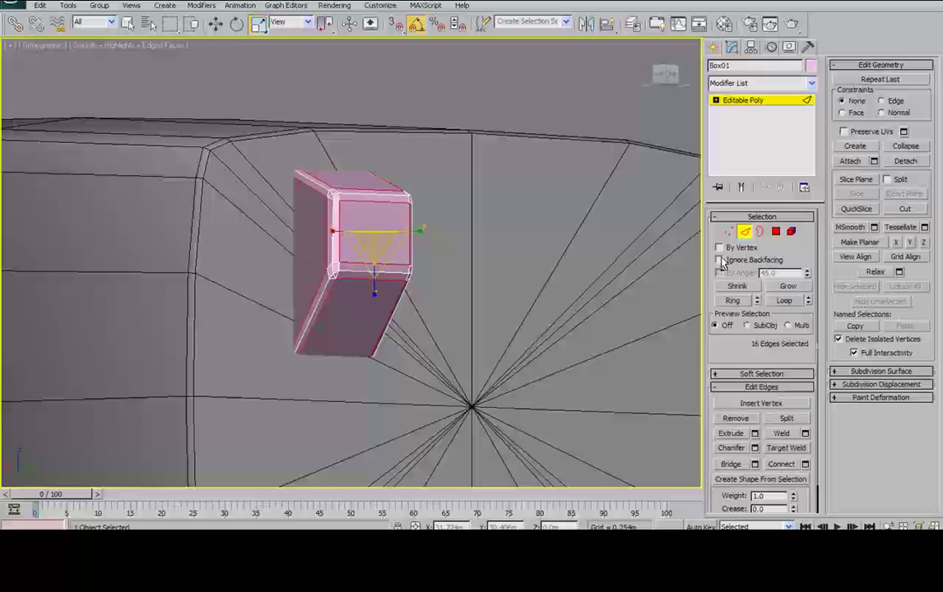
pyautogui.click(792, 232)
pyautogui.click(364, 220)
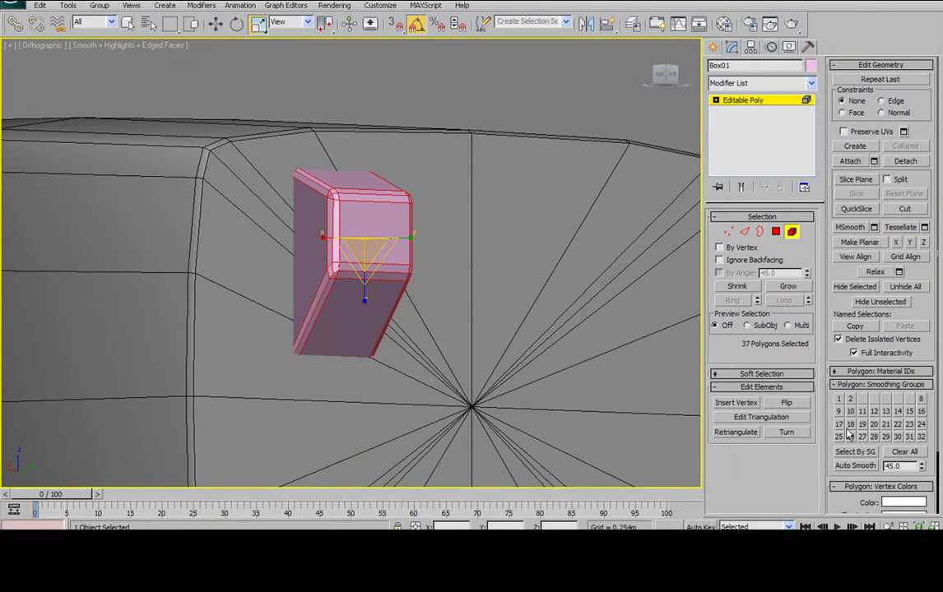
pyautogui.click(838, 399)
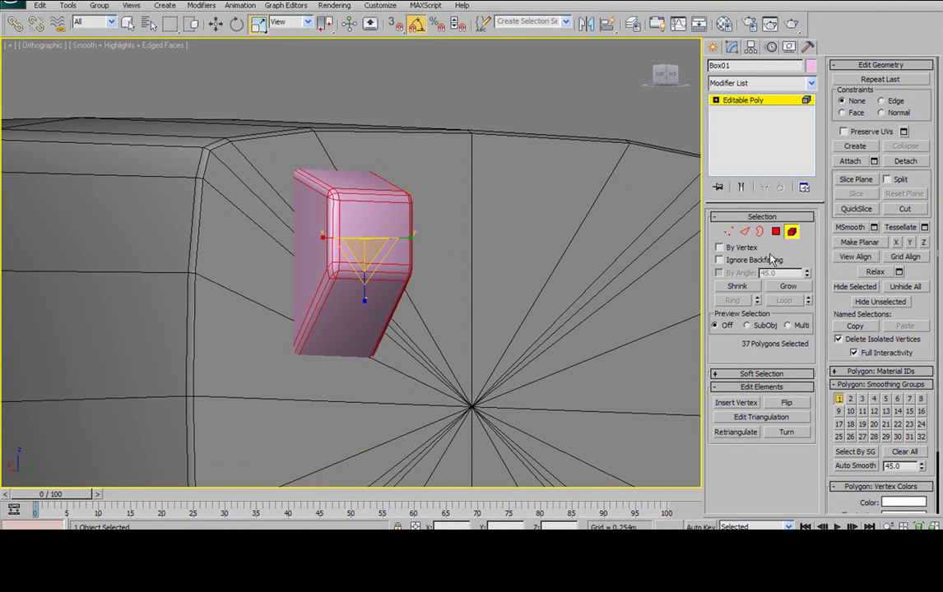
pyautogui.click(790, 233)
# Check the box's shading without edges, and attach the box to the TV mesh
pyautogui.keyDown('alt'); pyautogui.moveTo(513, 188); pyautogui.dragTo(441, 195, button='middle'); pyautogui.keyUp('alt')
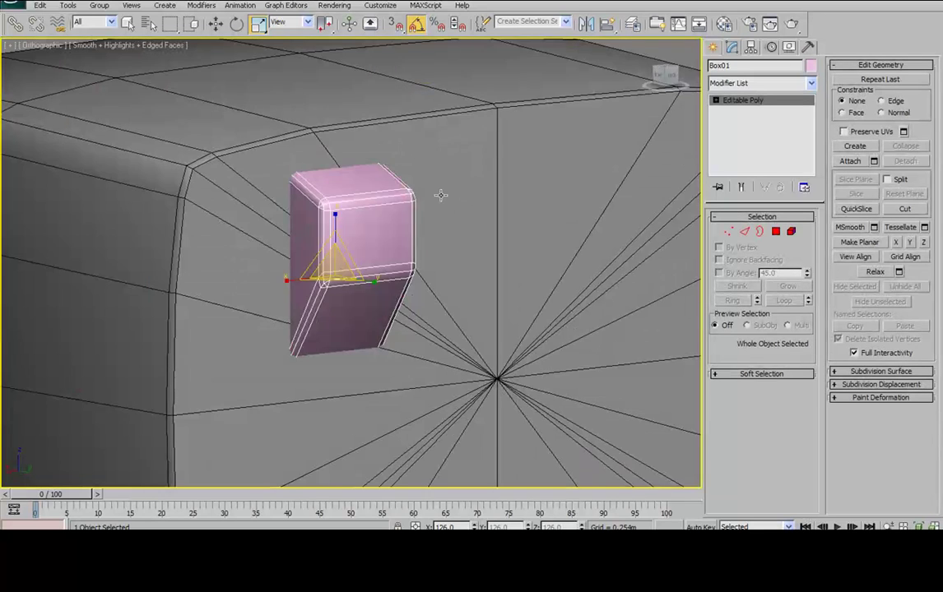
pyautogui.press('F4')
pyautogui.scroll(3, 430, 260)
pyautogui.scroll(-8, 373, 257)
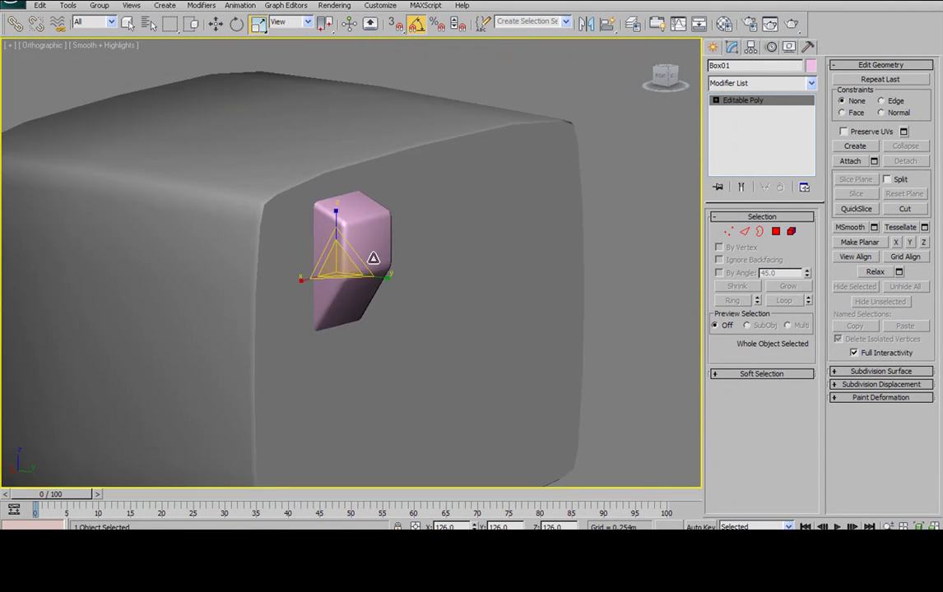
pyautogui.keyDown('alt'); pyautogui.moveTo(383, 281); pyautogui.dragTo(386, 272, button='middle'); pyautogui.keyUp('alt')
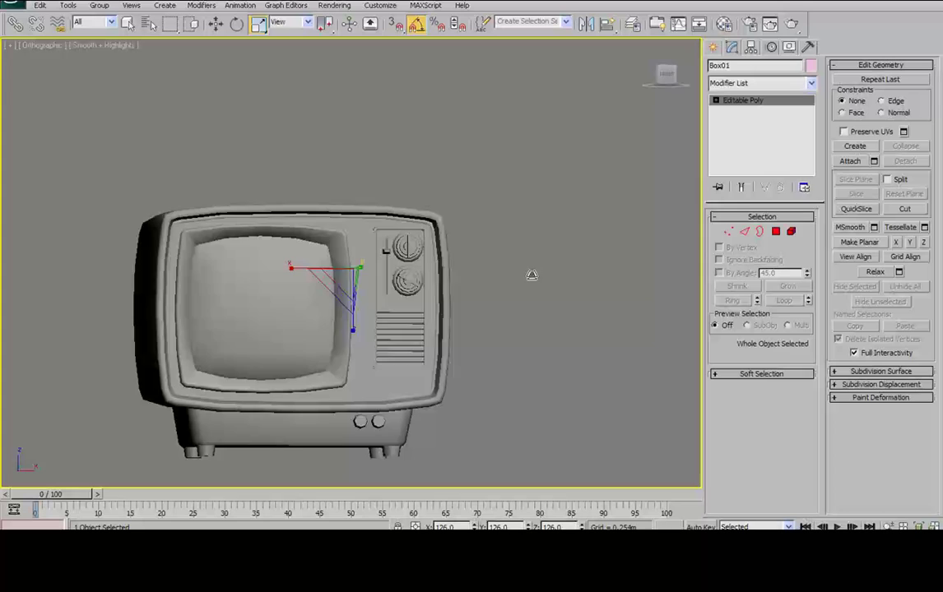
pyautogui.press('F4')
pyautogui.click(395, 296)
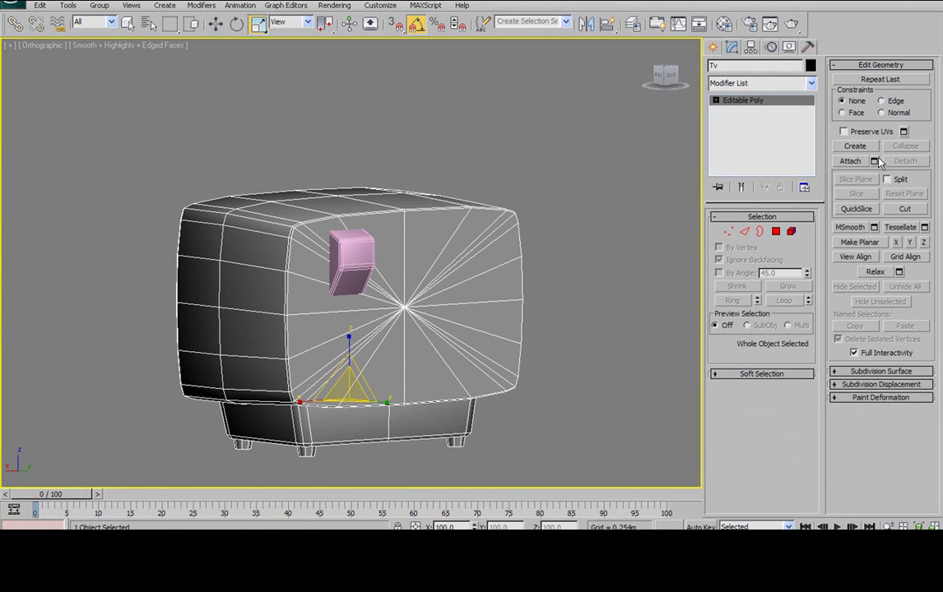
pyautogui.click(850, 162)
pyautogui.click(339, 237)
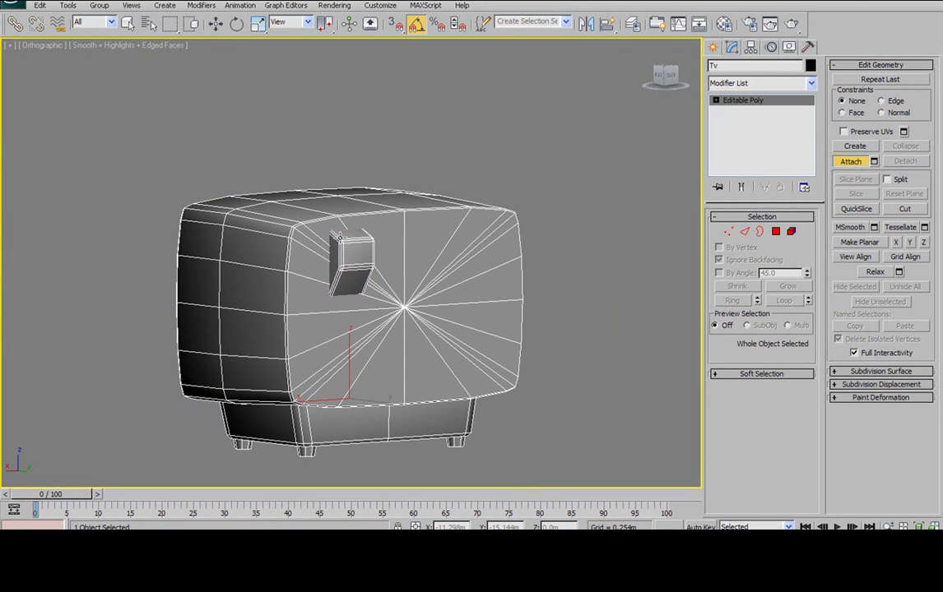
pyautogui.press('w')
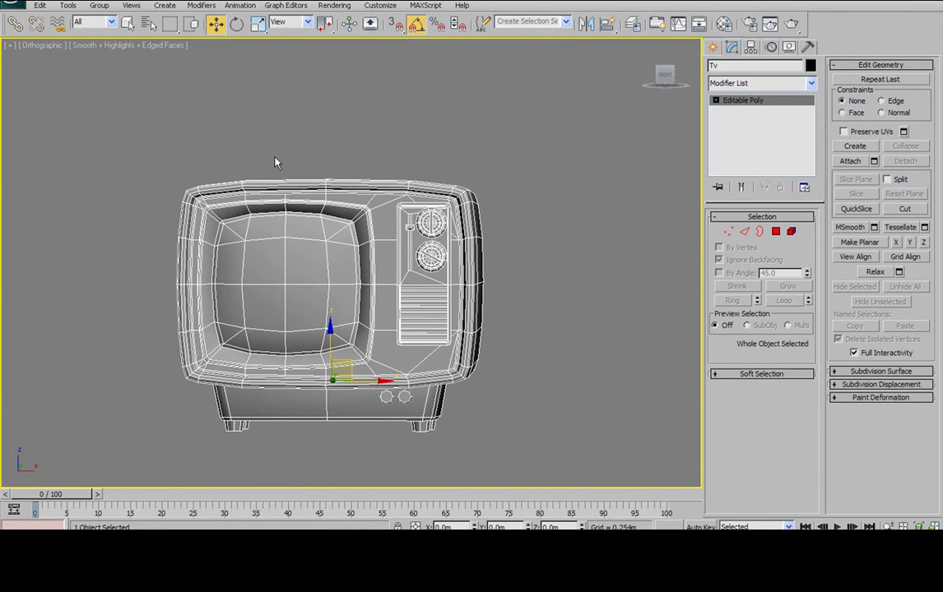
# Create an 8-sided cylinder over the protruding box in the top view, about 0.029 m in radius and 0.549 m high
pyautogui.press('f')
pyautogui.press('t')
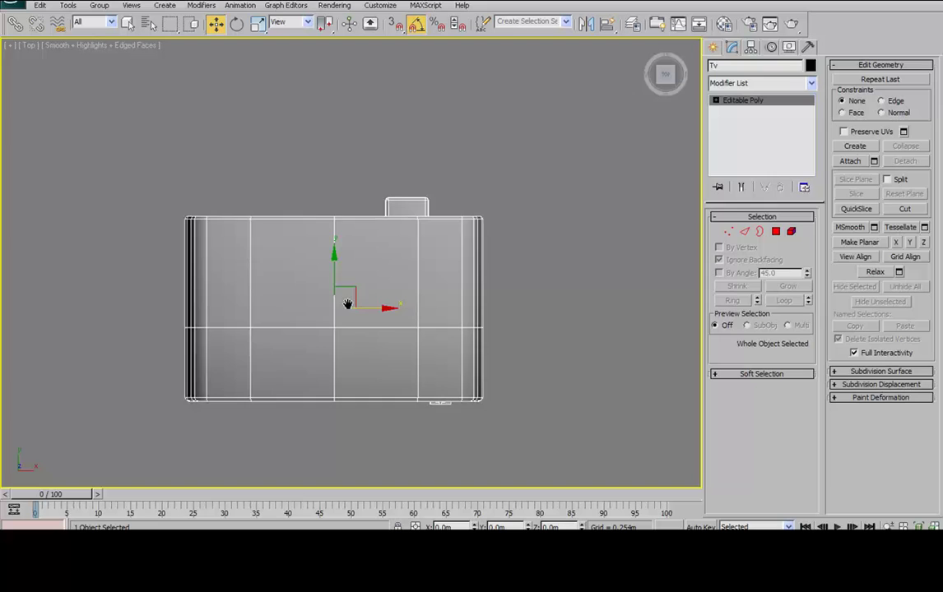
pyautogui.click(713, 48)
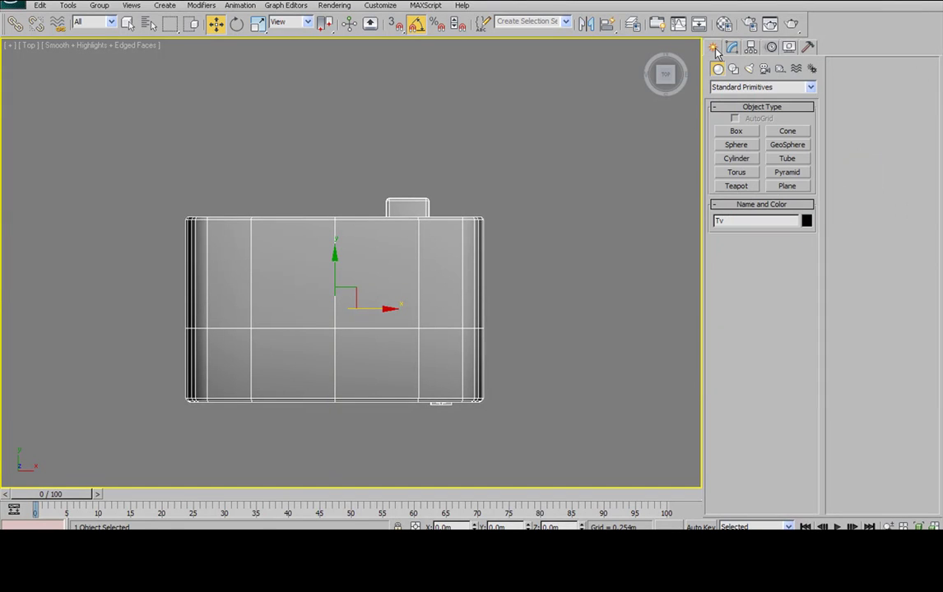
pyautogui.click(737, 158)
pyautogui.scroll(6, 476, 202)
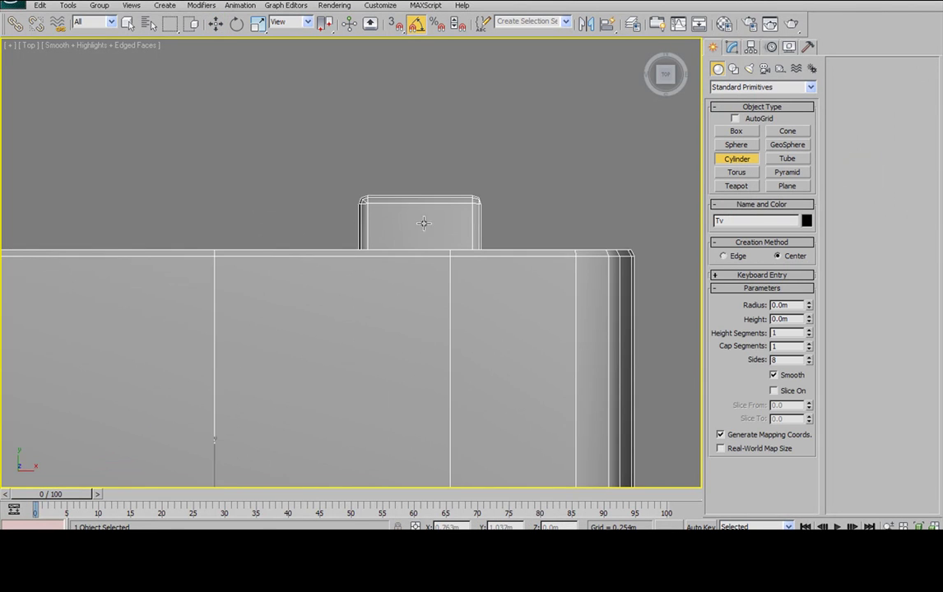
pyautogui.press('F3')
pyautogui.click(447, 226)
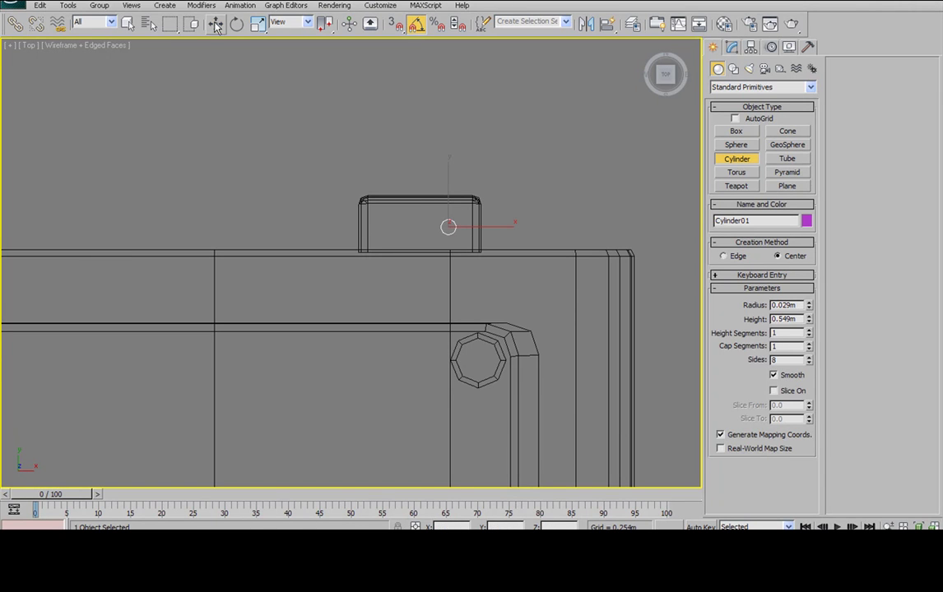
# Move the cylinder straight up in the front view until it protrudes above the cabinet's top
pyautogui.press('w')
pyautogui.moveTo(354, 168); pyautogui.dragTo(320, 208, button='middle')
pyautogui.press('f')
pyautogui.scroll(-5, 324, 187)
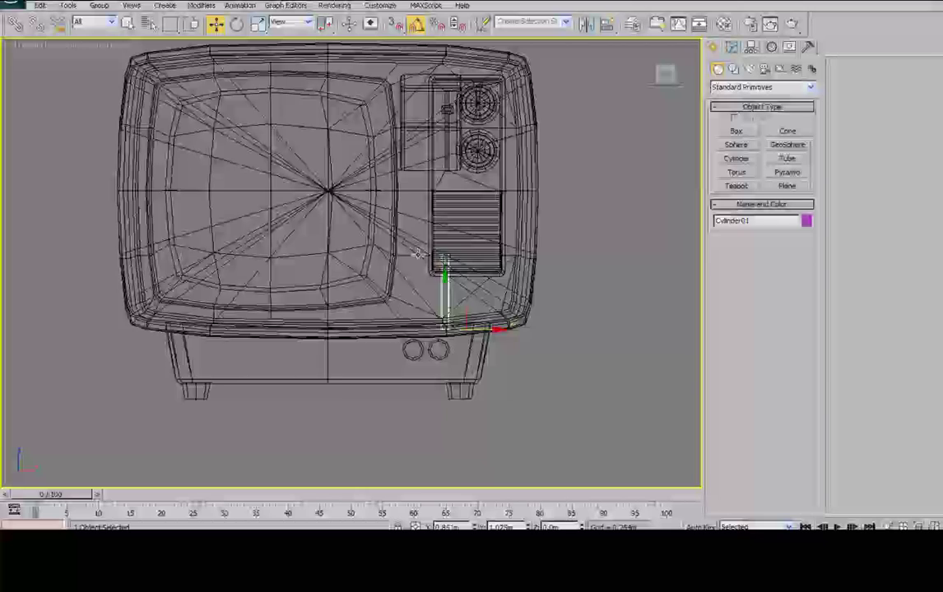
pyautogui.moveTo(416, 284); pyautogui.dragTo(404, 383, button='middle')
pyautogui.moveTo(429, 366); pyautogui.dragTo(473, 142)
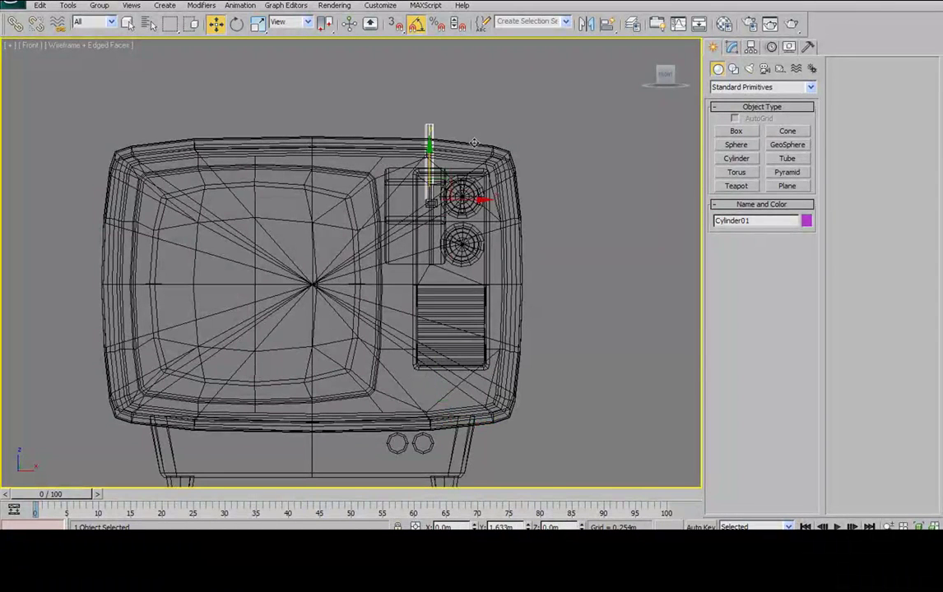
# Convert the cylinder to an Editable Poly
pyautogui.scroll(-3, 485, 114)
pyautogui.moveTo(453, 99); pyautogui.dragTo(470, 183, button='middle')
pyautogui.scroll(3, 450, 319)
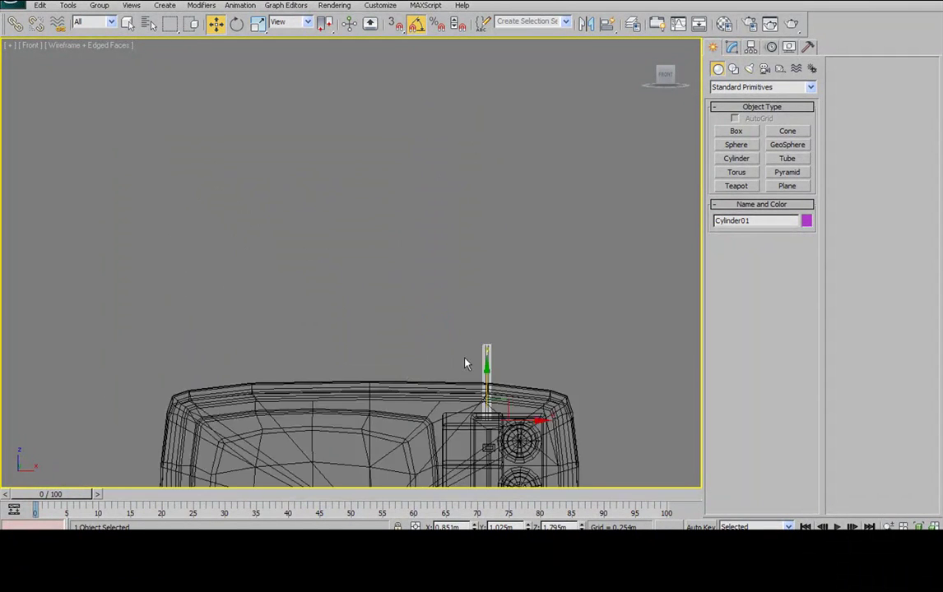
pyautogui.moveTo(465, 360); pyautogui.dragTo(427, 242, button='middle')
pyautogui.rightClick(452, 246)
pyautogui.moveTo(485, 370)
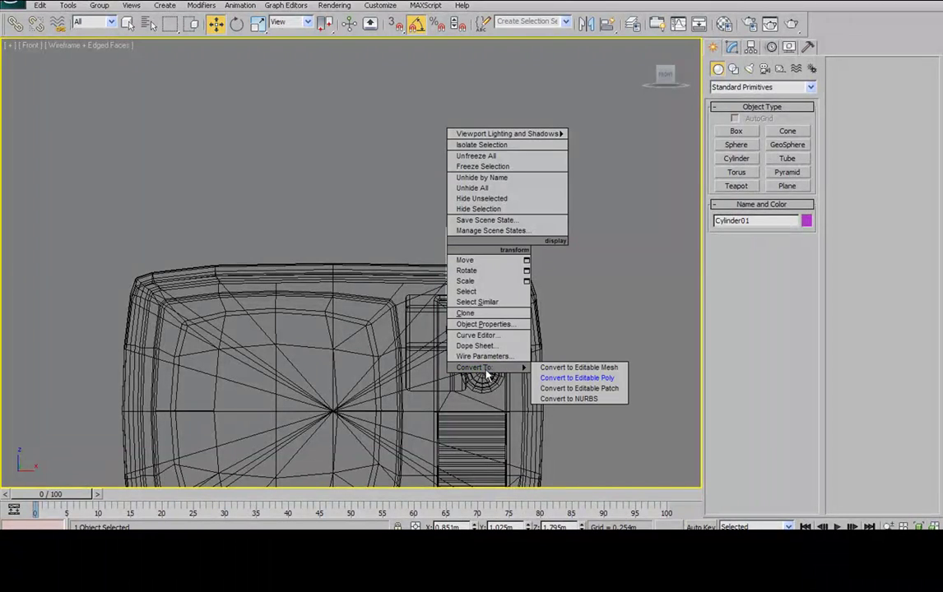
pyautogui.click(572, 378)
# Delete the polygon capping the cylinder's underside
pyautogui.click(728, 232)
pyautogui.keyDown('alt'); pyautogui.moveTo(625, 231); pyautogui.dragTo(625, 193, button='middle'); pyautogui.keyUp('alt')
pyautogui.click(775, 234)
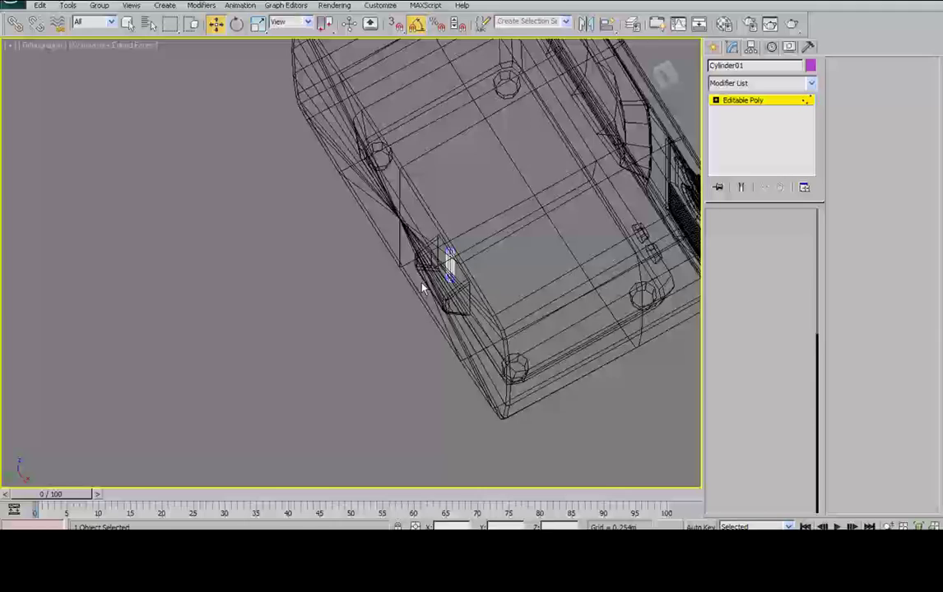
pyautogui.scroll(5, 423, 286)
pyautogui.moveTo(493, 241); pyautogui.dragTo(358, 281, button='middle')
pyautogui.click(517, 223)
pyautogui.press('Delete')
# Raise the cylinder's top polygon to a Z height of about 4.073 m to form a long antenna
pyautogui.moveTo(313, 295)
pyautogui.keyDown('alt'); pyautogui.mouseDown(button='middle')
pyautogui.moveTo(431, 309)
pyautogui.moveTo(471, 271)
pyautogui.moveTo(441, 252)
pyautogui.moveTo(455, 238)
pyautogui.mouseUp(button='middle'); pyautogui.keyUp('alt')
pyautogui.press('F3')
pyautogui.click(433, 127)
pyautogui.scroll(-8, 418, 176)
pyautogui.keyDown('alt'); pyautogui.moveTo(418, 179); pyautogui.dragTo(432, 242, button='middle'); pyautogui.keyUp('alt')
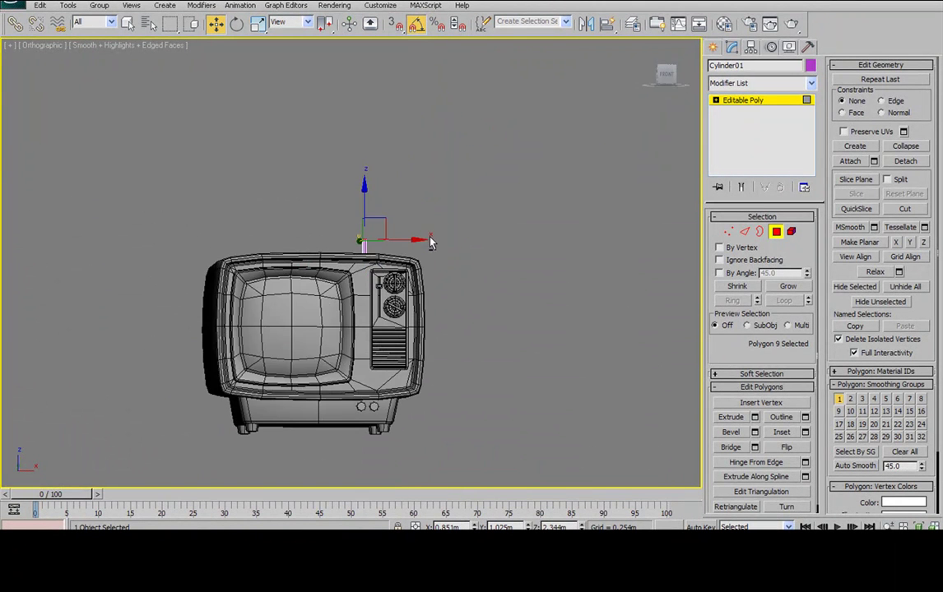
pyautogui.press('f')
pyautogui.moveTo(454, 101); pyautogui.dragTo(427, 206, button='middle')
pyautogui.scroll(3, 427, 205)
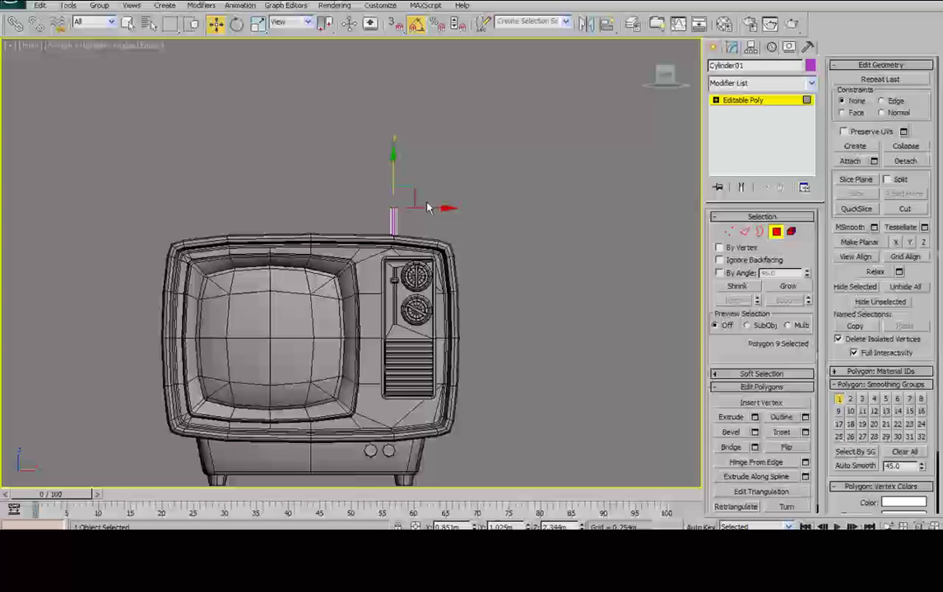
pyautogui.moveTo(416, 169); pyautogui.dragTo(408, 189, button='middle')
pyautogui.moveTo(391, 192); pyautogui.dragTo(407, 37)
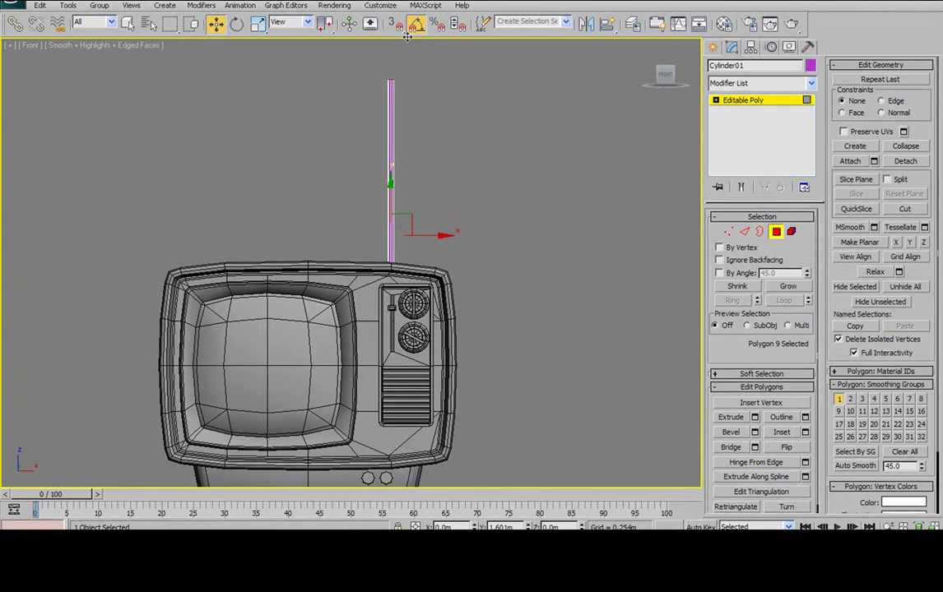
pyautogui.moveTo(430, 112); pyautogui.dragTo(427, 131, button='middle')
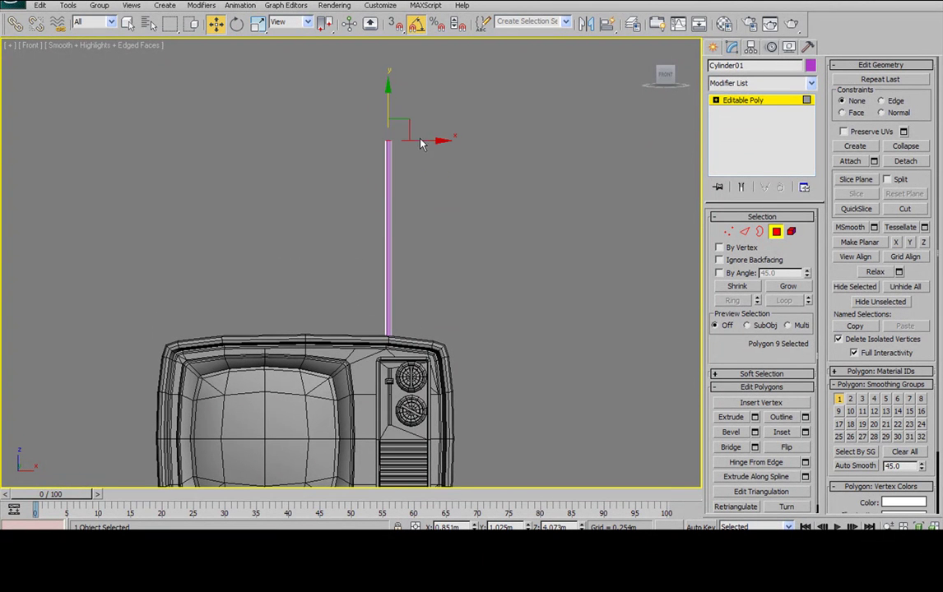
# Taper the antenna by uniformly scaling its top polygon down to about 20%
pyautogui.scroll(-3, 419, 144)
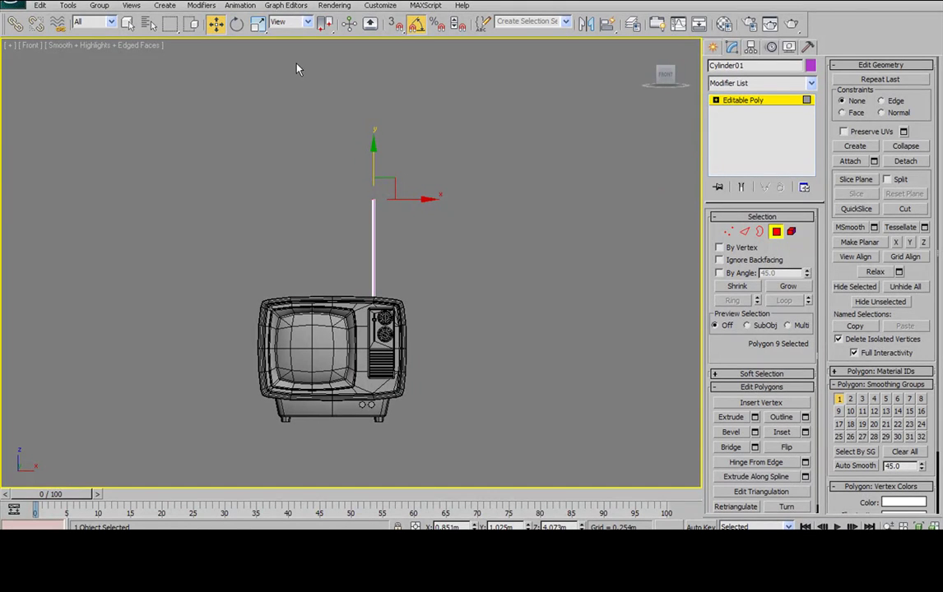
pyautogui.rightClick(258, 25)
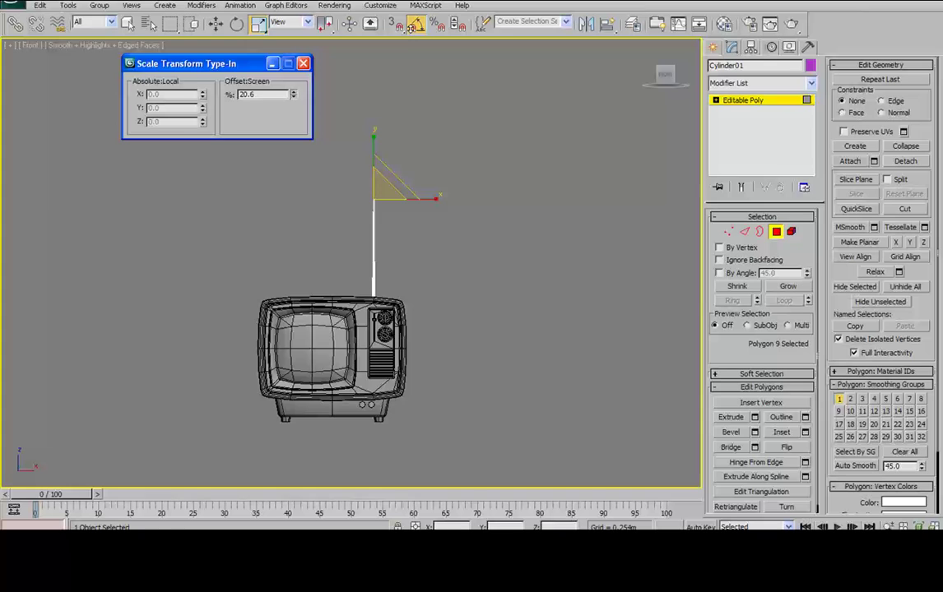
pyautogui.moveTo(381, 94); pyautogui.dragTo(391, 133, button='middle')
pyautogui.scroll(6, 387, 200)
pyautogui.moveTo(463, 244); pyautogui.dragTo(261, 364, button='middle')
pyautogui.moveTo(397, 138); pyautogui.dragTo(383, 197, button='middle')
pyautogui.scroll(1, 381, 189)
pyautogui.scroll(5, 412, 193)
pyautogui.moveTo(295, 94); pyautogui.dragTo(330, 337)
pyautogui.moveTo(474, 148); pyautogui.dragTo(442, 209, button='middle')
pyautogui.scroll(-2, 445, 186)
pyautogui.scroll(-6, 448, 191)
pyautogui.moveTo(474, 264); pyautogui.dragTo(465, 117, button='middle')
pyautogui.scroll(-2, 470, 148)
pyautogui.scroll(-5, 488, 253)
pyautogui.moveTo(485, 250)
pyautogui.mouseDown(button='middle')
pyautogui.moveTo(514, 180)
pyautogui.moveTo(482, 263)
pyautogui.mouseUp(button='middle')
pyautogui.scroll(8, 473, 247)
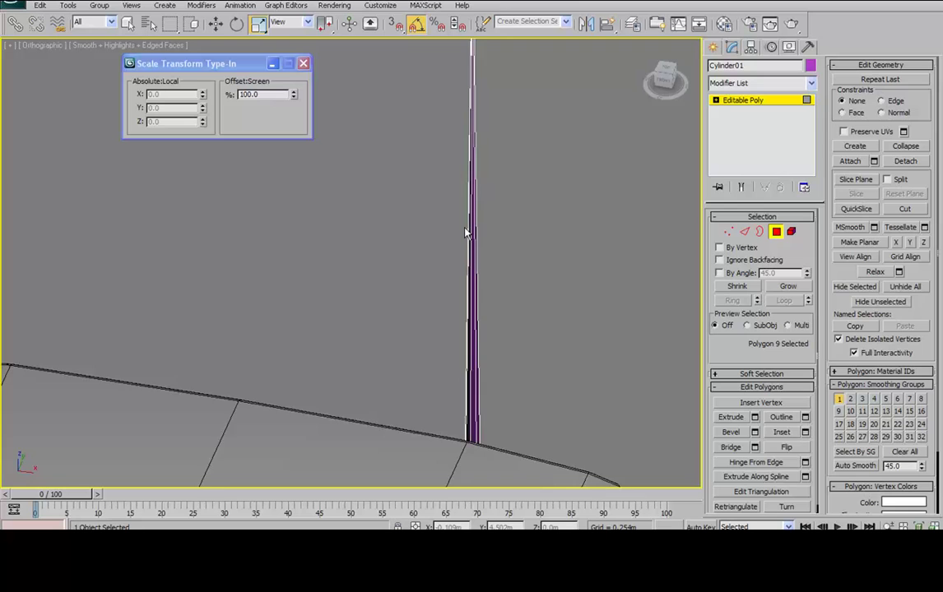
# Remove alternate lengthwise edges from the antenna to reduce it to four sides
pyautogui.click(777, 233)
pyautogui.moveTo(531, 323); pyautogui.dragTo(334, 233, button='middle')
pyautogui.moveTo(389, 205); pyautogui.dragTo(343, 172, button='middle')
pyautogui.scroll(5, 370, 236)
pyautogui.click(744, 233)
pyautogui.moveTo(399, 129); pyautogui.dragTo(359, 193, button='middle')
pyautogui.keyDown('ctrl'); pyautogui.click(366, 195); pyautogui.keyUp('ctrl')
pyautogui.keyDown('alt'); pyautogui.moveTo(425, 192); pyautogui.dragTo(637, 239, button='middle'); pyautogui.keyUp('alt')
pyautogui.scroll(-3, 485, 172)
pyautogui.scroll(-3, 471, 160)
pyautogui.scroll(6, 466, 197)
pyautogui.scroll(-3, 467, 195)
pyautogui.click(736, 419)
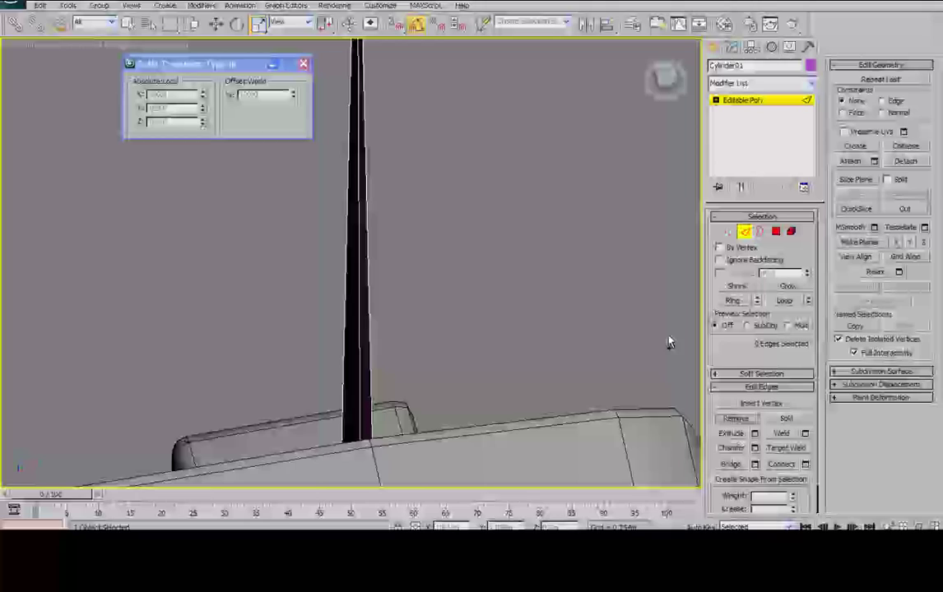
# Examine the simplified antenna from several angles, selecting its end vertices to check them
pyautogui.scroll(4, 397, 307)
pyautogui.click(729, 232)
pyautogui.moveTo(310, 192); pyautogui.dragTo(450, 276)
pyautogui.scroll(-4, 450, 274)
pyautogui.keyDown('alt'); pyautogui.moveTo(450, 272); pyautogui.dragTo(459, 139, button='middle'); pyautogui.keyUp('alt')
pyautogui.scroll(-4, 418, 185)
pyautogui.keyDown('alt'); pyautogui.moveTo(419, 185); pyautogui.dragTo(537, 258, button='middle'); pyautogui.keyUp('alt')
pyautogui.scroll(4, 442, 228)
pyautogui.moveTo(520, 176); pyautogui.dragTo(512, 222, button='middle')
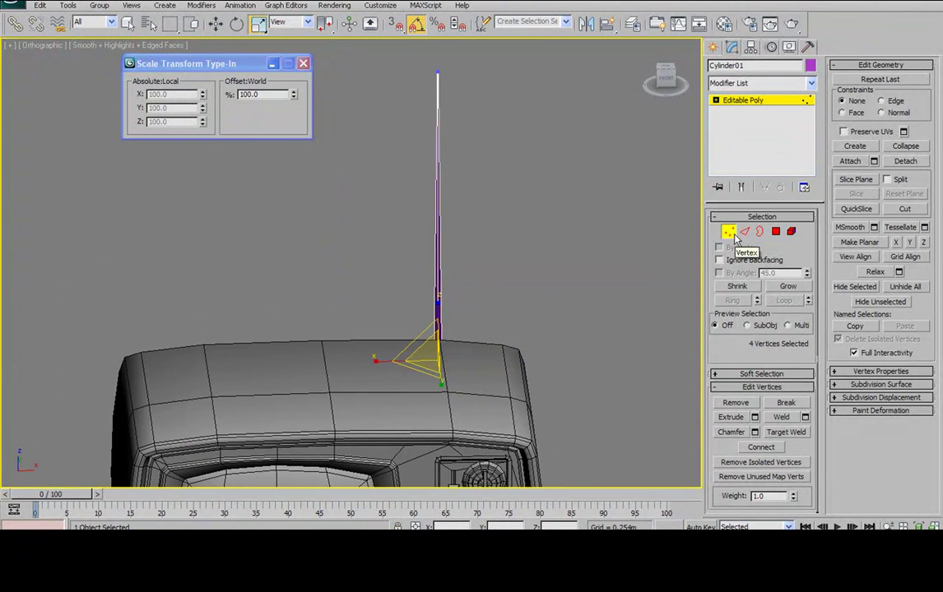
pyautogui.click(729, 233)
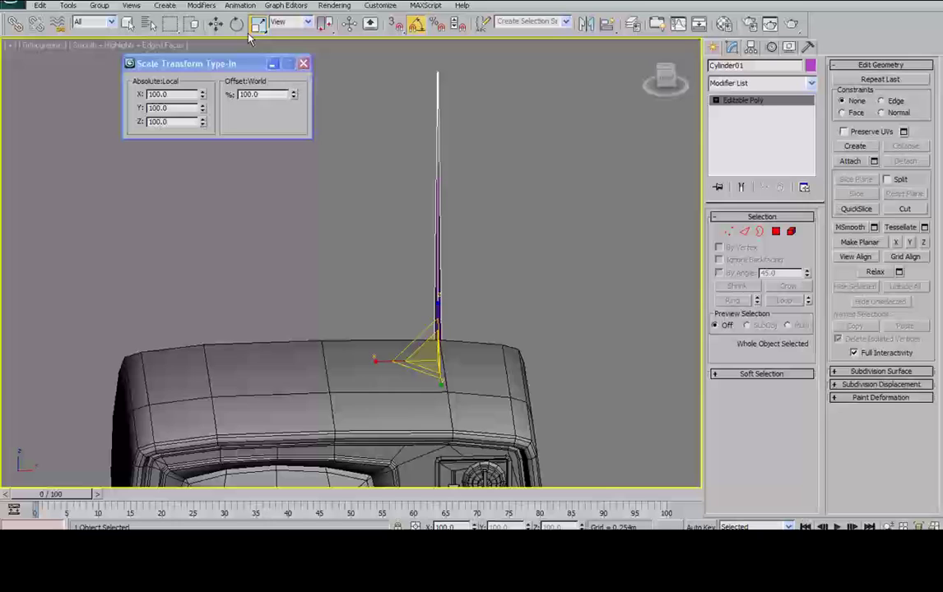
# In the front view, clone the antenna as a single copy at an X position of about 0.776 m
pyautogui.click(216, 24)
pyautogui.press('f')
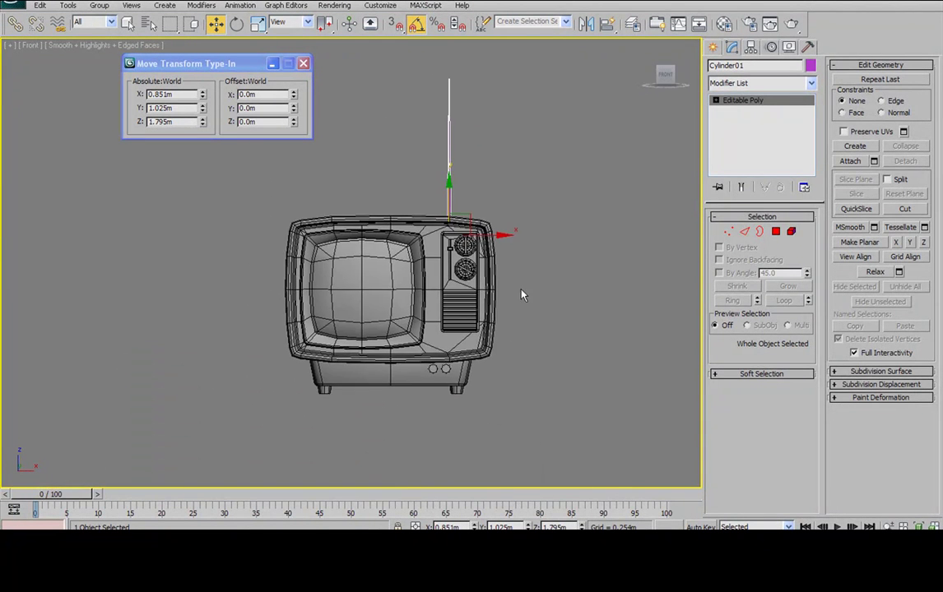
pyautogui.scroll(2, 565, 360)
pyautogui.keyDown('shift'); pyautogui.moveTo(471, 322); pyautogui.dragTo(464, 324); pyautogui.keyUp('shift')
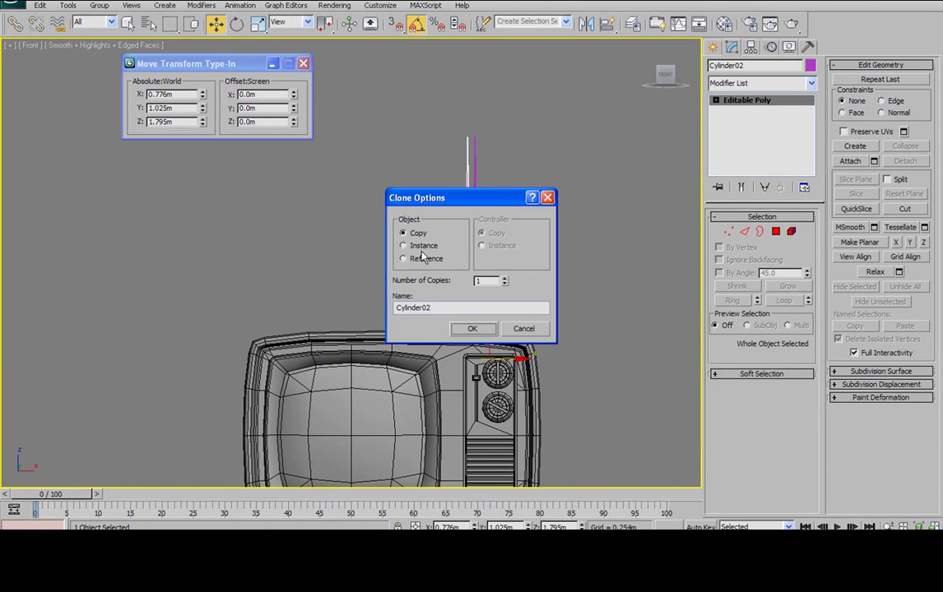
pyautogui.click(472, 329)
# Tilt the copied antenna to a Y rotation of -20 degrees, using the reference photo as a guide
pyautogui.press('e')
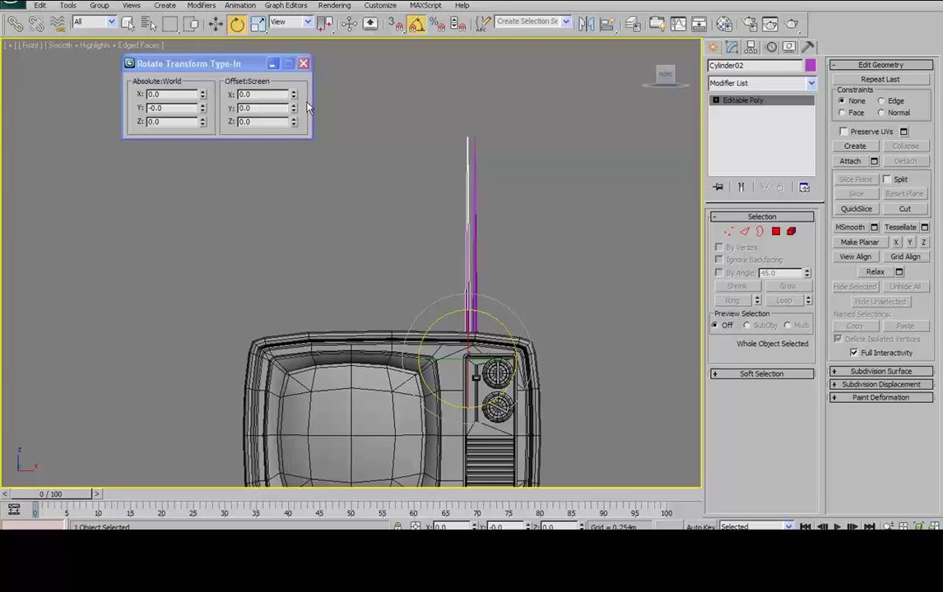
pyautogui.scroll(-3, 520, 292)
pyautogui.moveTo(467, 266); pyautogui.dragTo(445, 239)
pyautogui.click(288, 560)
pyautogui.moveTo(235, 276); pyautogui.dragTo(135, 345, button='middle')
pyautogui.click(474, 93)
pyautogui.scroll(-1, 486, 101)
pyautogui.moveTo(309, 204); pyautogui.dragTo(216, 231, button='middle')
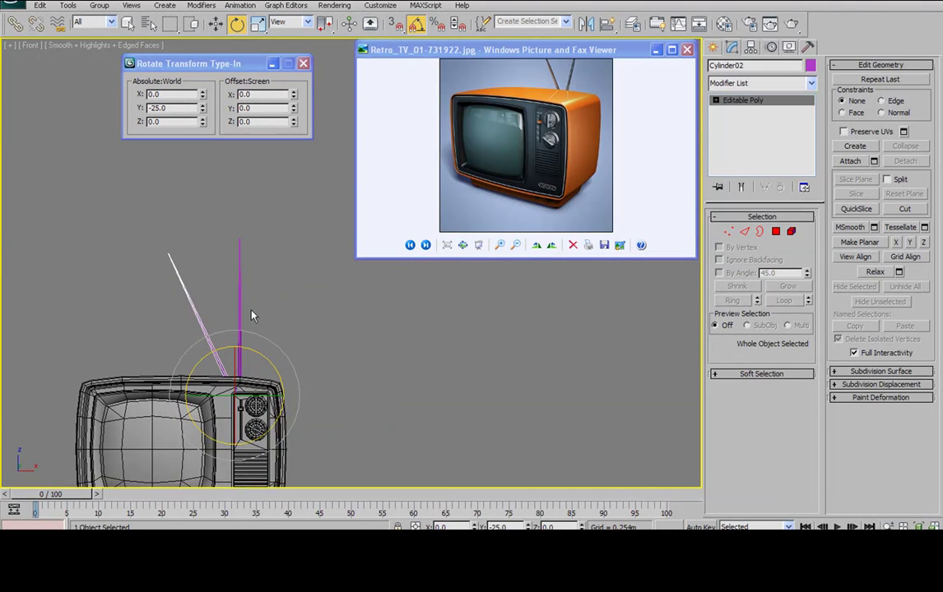
pyautogui.moveTo(246, 351); pyautogui.dragTo(251, 325, button='middle')
pyautogui.moveTo(255, 325); pyautogui.dragTo(259, 324)
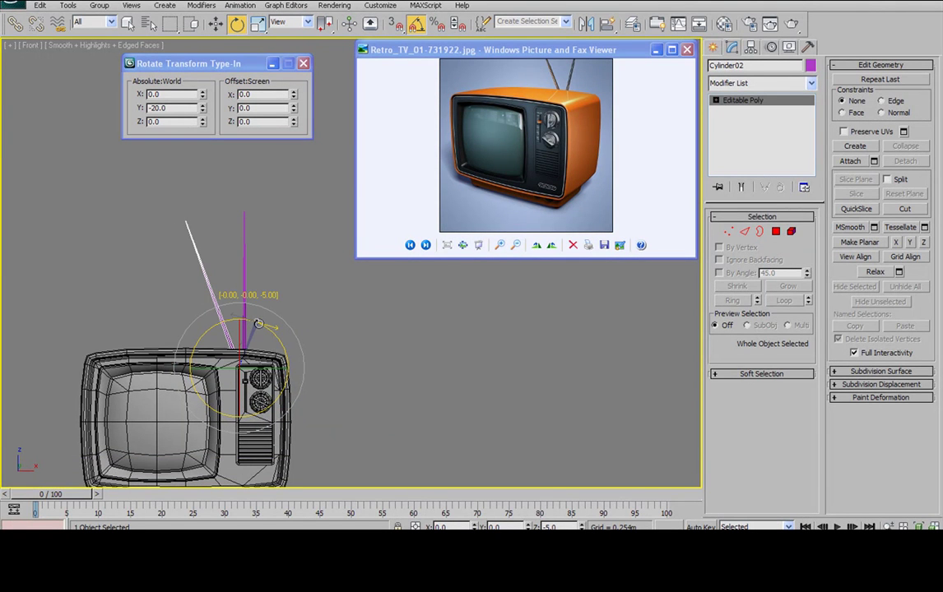
# Attach both antennas to the TV body
pyautogui.click(269, 230)
pyautogui.moveTo(269, 222); pyautogui.dragTo(336, 198, button='middle')
pyautogui.scroll(2, 290, 248)
pyautogui.keyDown('alt'); pyautogui.moveTo(330, 328); pyautogui.dragTo(237, 337, button='middle'); pyautogui.keyUp('alt')
pyautogui.scroll(-5, 280, 294)
pyautogui.click(303, 335)
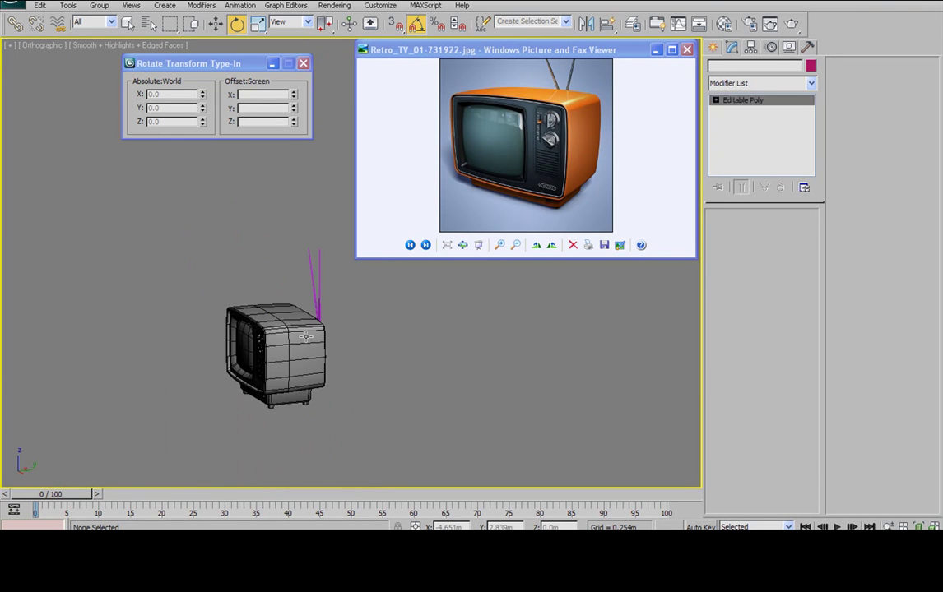
pyautogui.keyDown('alt'); pyautogui.moveTo(319, 333); pyautogui.dragTo(288, 334, button='middle'); pyautogui.keyUp('alt')
pyautogui.click(853, 161)
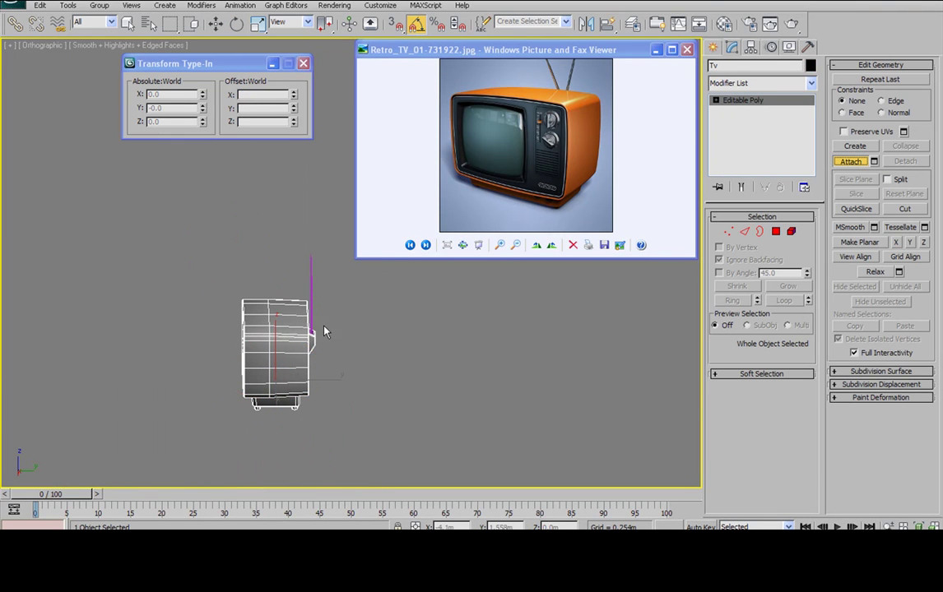
pyautogui.keyDown('alt'); pyautogui.moveTo(321, 268); pyautogui.dragTo(272, 278, button='middle'); pyautogui.keyUp('alt')
# In the left view, move the vertices of the cabinet's rear, back detail and antennas forward to make the TV shallower
pyautogui.press('f')
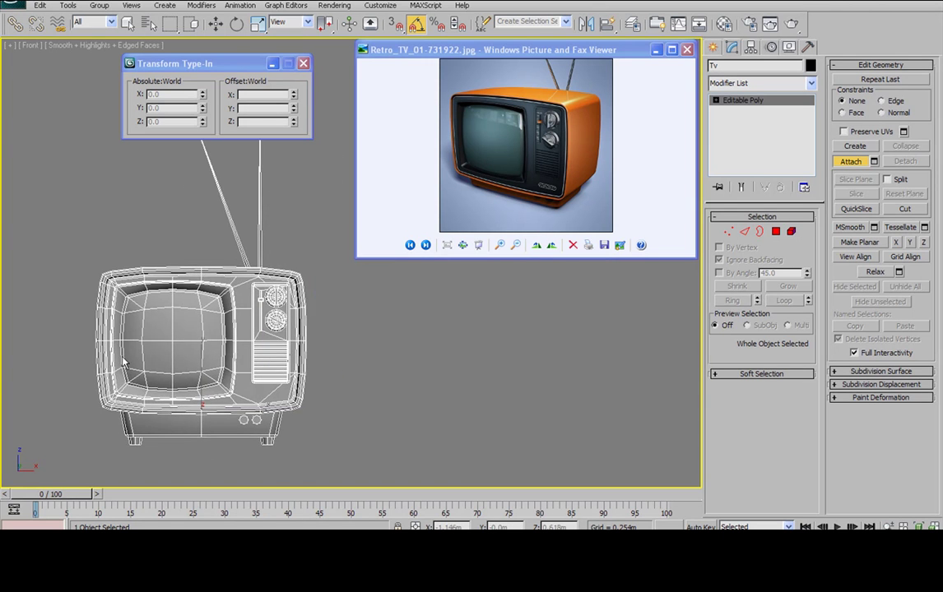
pyautogui.press('l')
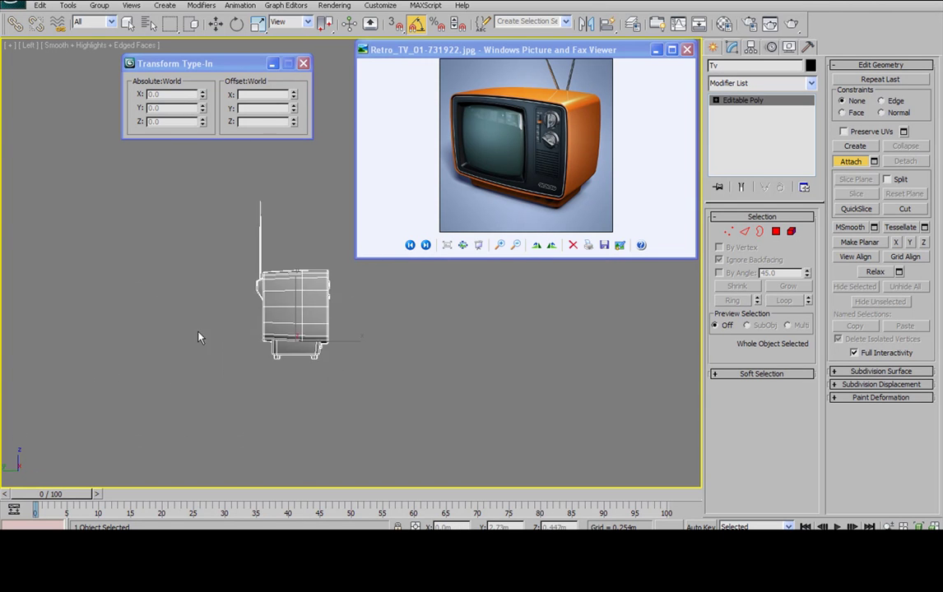
pyautogui.scroll(3, 337, 357)
pyautogui.click(732, 237)
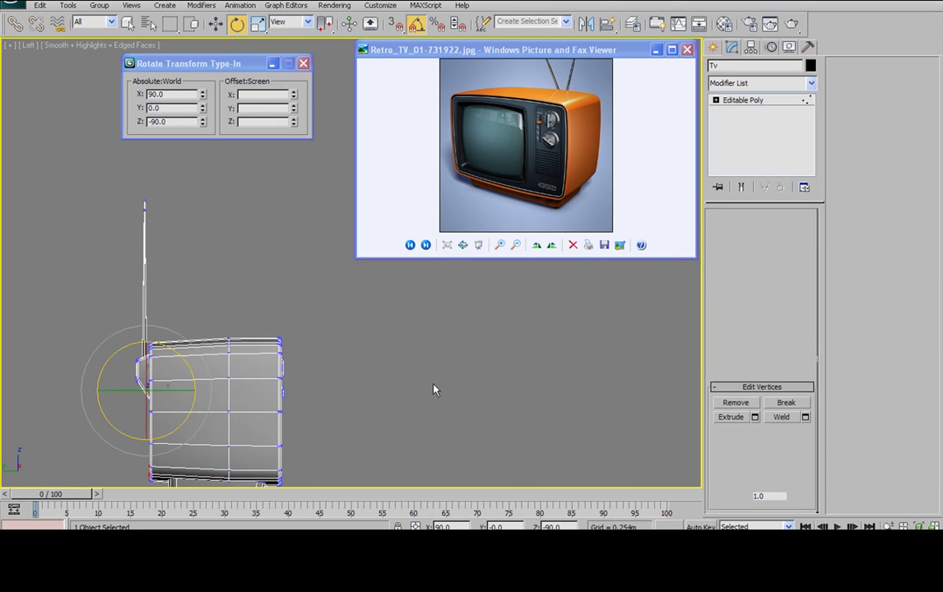
pyautogui.scroll(-2, 434, 387)
pyautogui.moveTo(433, 386); pyautogui.dragTo(380, 317, button='middle')
pyautogui.moveTo(211, 277); pyautogui.dragTo(231, 307, button='middle')
pyautogui.moveTo(189, 276); pyautogui.dragTo(244, 485)
pyautogui.press('w')
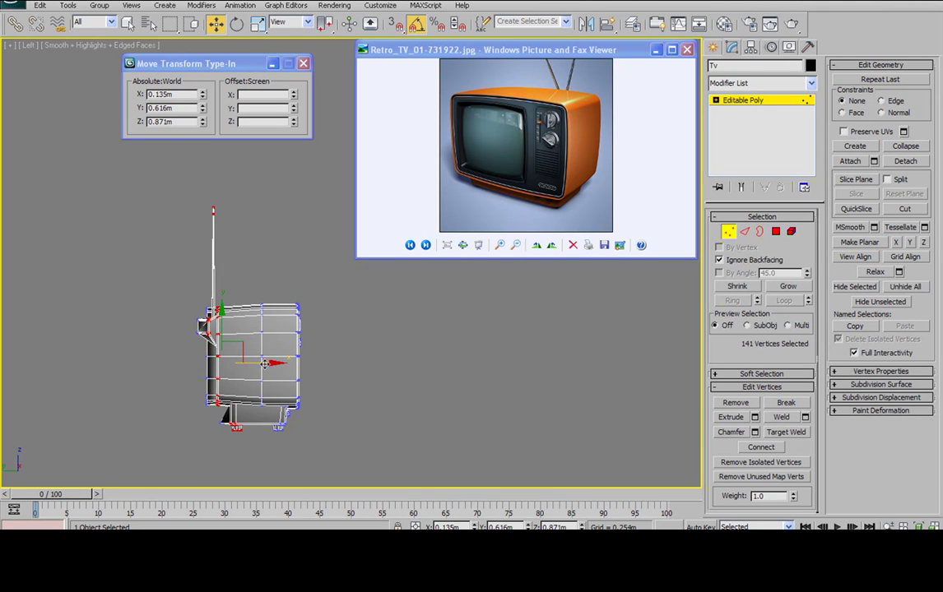
pyautogui.moveTo(97, 181); pyautogui.dragTo(250, 470)
pyautogui.moveTo(245, 363); pyautogui.dragTo(270, 364)
pyautogui.click(266, 267)
# Examine the antennas on the shallower TV from several angles, selecting the upright antenna's tip vertices
pyautogui.keyDown('alt'); pyautogui.moveTo(293, 320); pyautogui.dragTo(173, 316, button='middle'); pyautogui.keyUp('alt')
pyautogui.press('f')
pyautogui.moveTo(239, 293); pyautogui.dragTo(234, 352, button='middle')
pyautogui.moveTo(297, 253); pyautogui.dragTo(280, 319, button='middle')
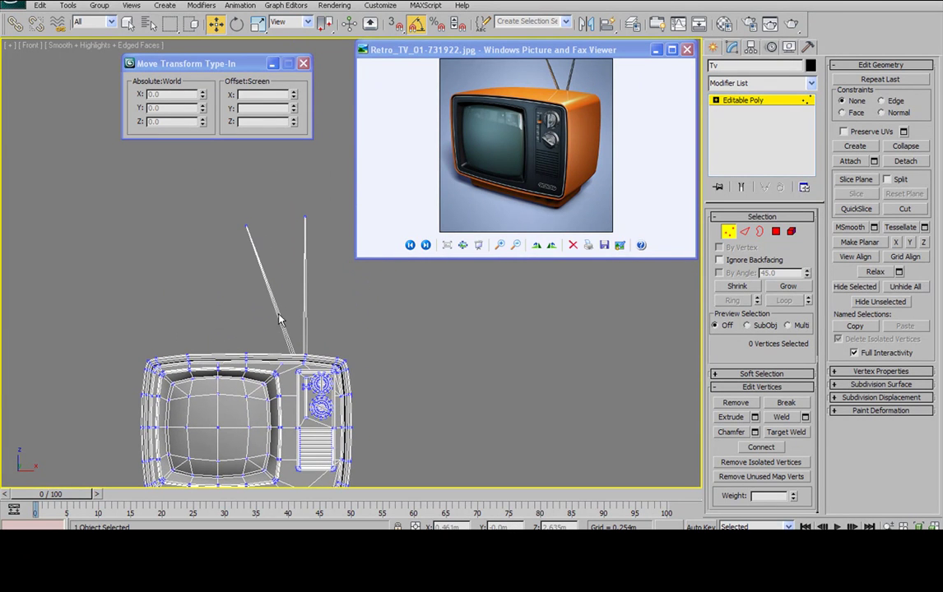
pyautogui.keyDown('alt'); pyautogui.moveTo(579, 282); pyautogui.dragTo(285, 237, button='middle'); pyautogui.keyUp('alt')
pyautogui.moveTo(298, 258); pyautogui.dragTo(348, 240)
pyautogui.keyDown('alt'); pyautogui.moveTo(320, 313); pyautogui.dragTo(326, 269, button='middle'); pyautogui.keyUp('alt')
pyautogui.moveTo(290, 223); pyautogui.dragTo(234, 262)
pyautogui.keyDown('alt'); pyautogui.moveTo(202, 278); pyautogui.dragTo(702, 258, button='middle'); pyautogui.keyUp('alt')
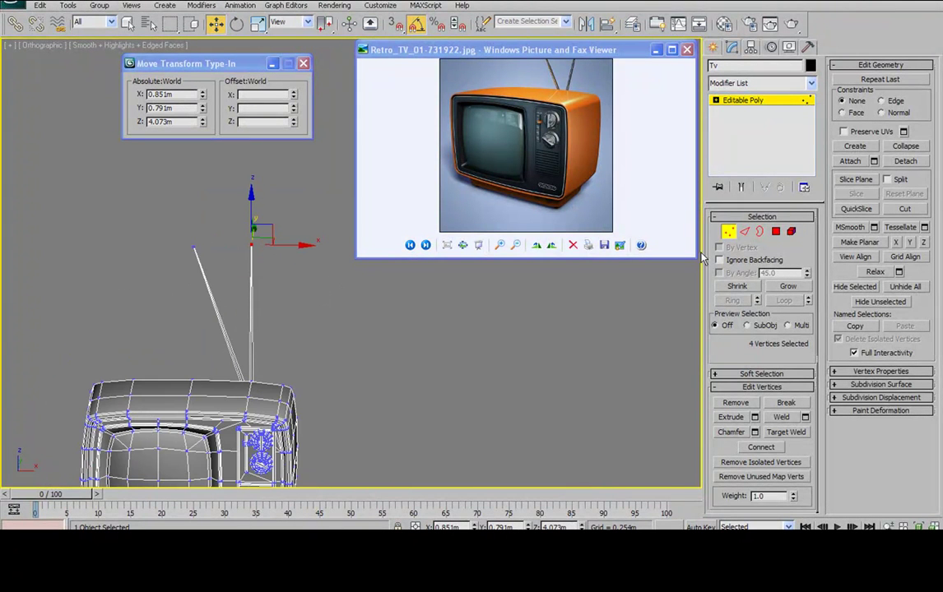
# Connect the upright antenna's four lengthwise edges with 1 segment
pyautogui.click(744, 232)
pyautogui.moveTo(431, 333); pyautogui.dragTo(246, 297)
pyautogui.click(780, 464)
pyautogui.hotkey('ctrl', 'z')
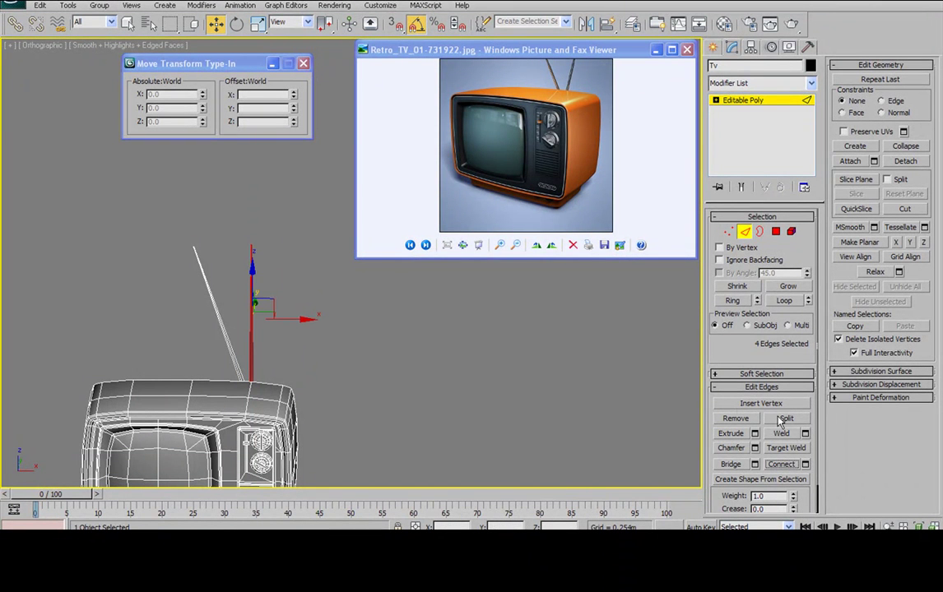
pyautogui.click(805, 465)
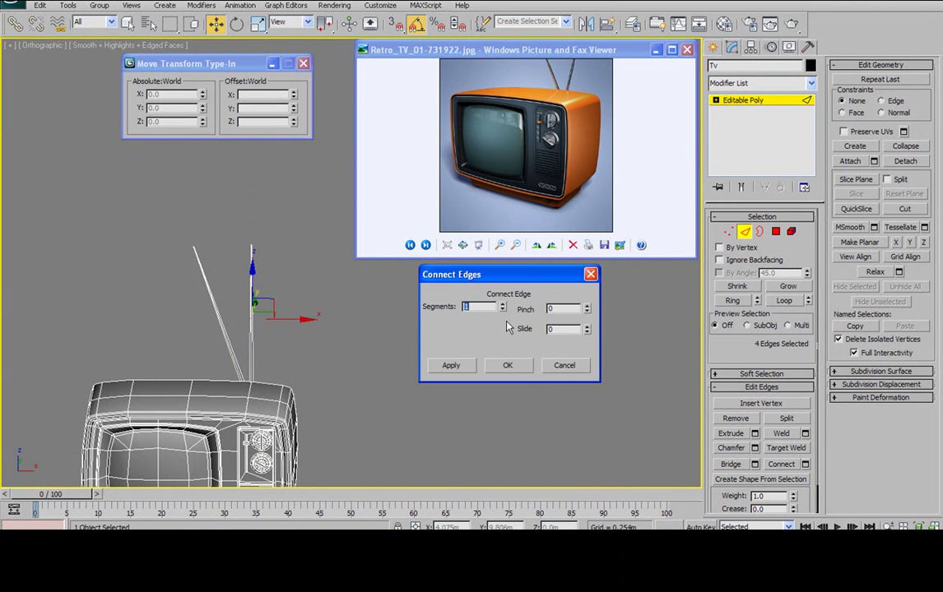
pyautogui.keyDown('alt'); pyautogui.moveTo(251, 283); pyautogui.dragTo(265, 349, button='middle'); pyautogui.keyUp('alt')
pyautogui.click(507, 365)
# Shift the upright antenna's new middle edge ring along the Y axis to bend the antenna
pyautogui.moveTo(258, 339); pyautogui.dragTo(264, 338)
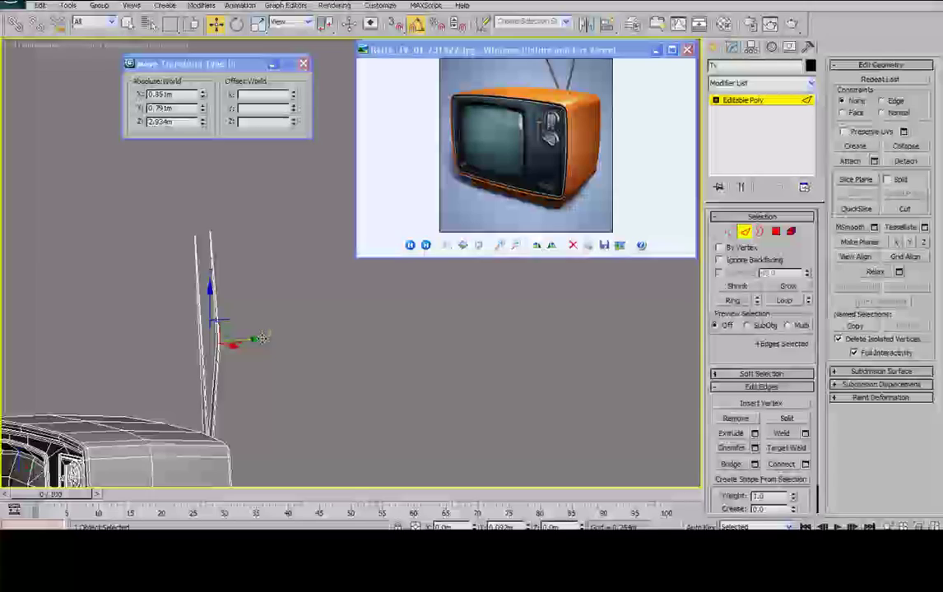
pyautogui.keyDown('alt'); pyautogui.moveTo(261, 324); pyautogui.dragTo(226, 332, button='middle'); pyautogui.keyUp('alt')
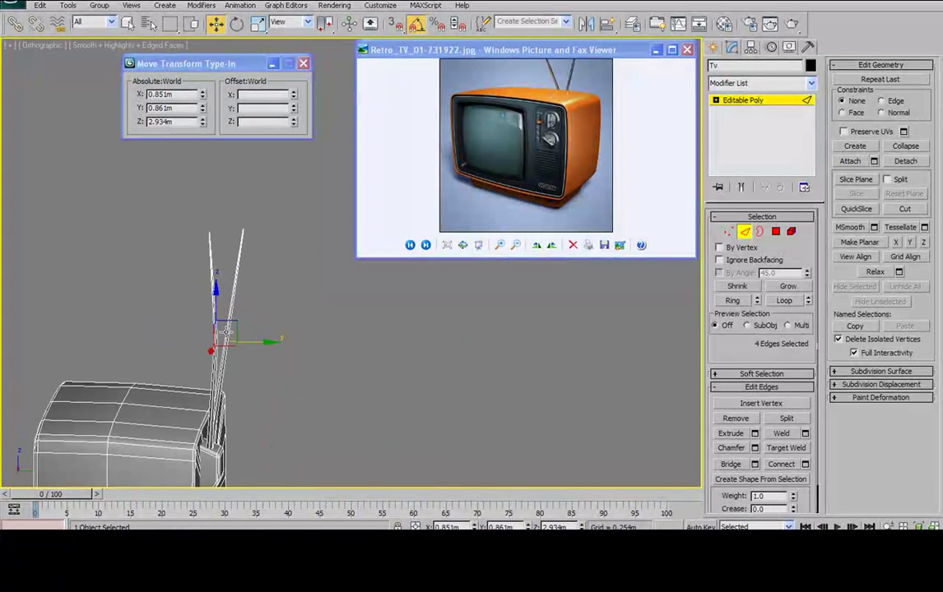
pyautogui.moveTo(270, 340); pyautogui.dragTo(271, 341)
pyautogui.keyDown('alt'); pyautogui.moveTo(273, 339); pyautogui.dragTo(311, 323, button='middle'); pyautogui.keyUp('alt')
pyautogui.scroll(-5, 313, 322)
pyautogui.keyDown('alt'); pyautogui.moveTo(193, 307); pyautogui.dragTo(303, 309, button='middle'); pyautogui.keyUp('alt')
# Adjust the upright antenna's upper vertices and move its tip outward, away from the other antenna
pyautogui.click(729, 232)
pyautogui.scroll(4, 299, 357)
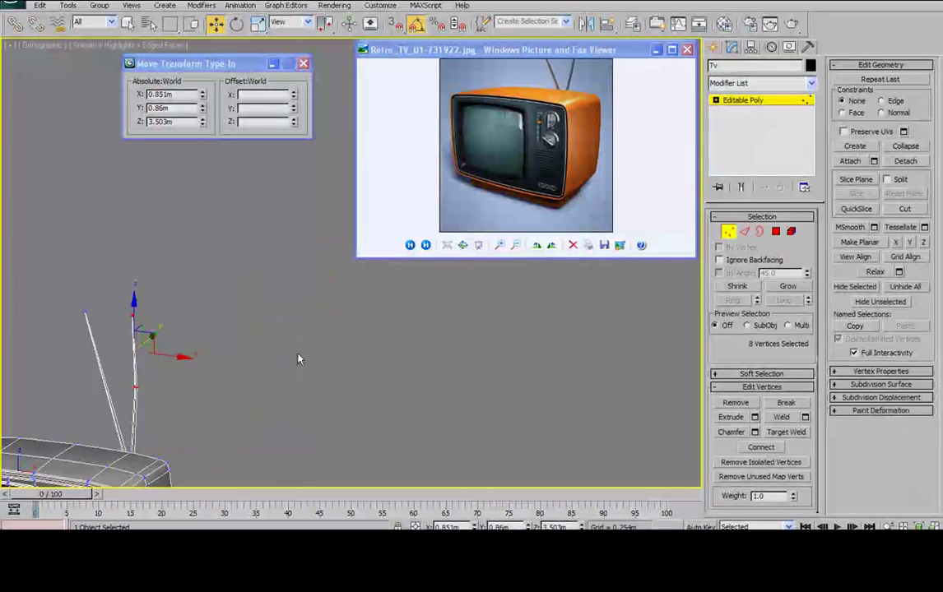
pyautogui.keyDown('alt'); pyautogui.moveTo(298, 357); pyautogui.dragTo(192, 328, button='middle'); pyautogui.keyUp('alt')
pyautogui.moveTo(185, 348); pyautogui.dragTo(270, 348)
pyautogui.keyDown('alt'); pyautogui.moveTo(270, 349); pyautogui.dragTo(306, 279, button='middle'); pyautogui.keyUp('alt')
pyautogui.moveTo(258, 240); pyautogui.dragTo(217, 276)
pyautogui.moveTo(283, 263); pyautogui.dragTo(284, 263)
# Shift the upright antenna's middle and tip vertices outward, then leave vertex editing and close the transform type-in window
pyautogui.keyDown('alt'); pyautogui.moveTo(301, 288); pyautogui.dragTo(335, 294, button='middle'); pyautogui.keyUp('alt')
pyautogui.scroll(-4, 317, 318)
pyautogui.scroll(4, 321, 280)
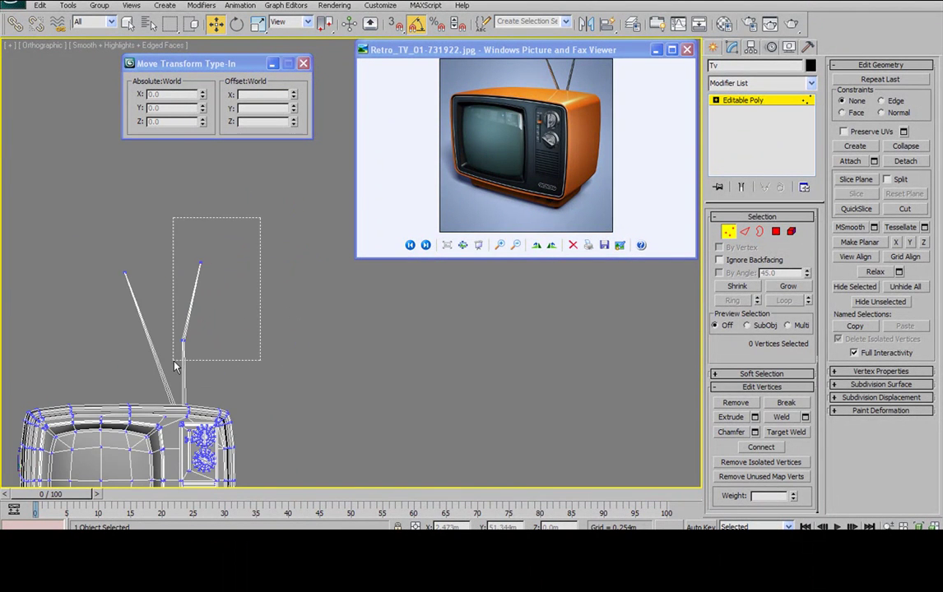
pyautogui.moveTo(237, 301); pyautogui.dragTo(238, 301)
pyautogui.scroll(-4, 274, 275)
pyautogui.keyDown('alt'); pyautogui.moveTo(275, 278); pyautogui.dragTo(267, 311, button='middle'); pyautogui.keyUp('alt')
pyautogui.click(728, 234)
pyautogui.click(304, 64)
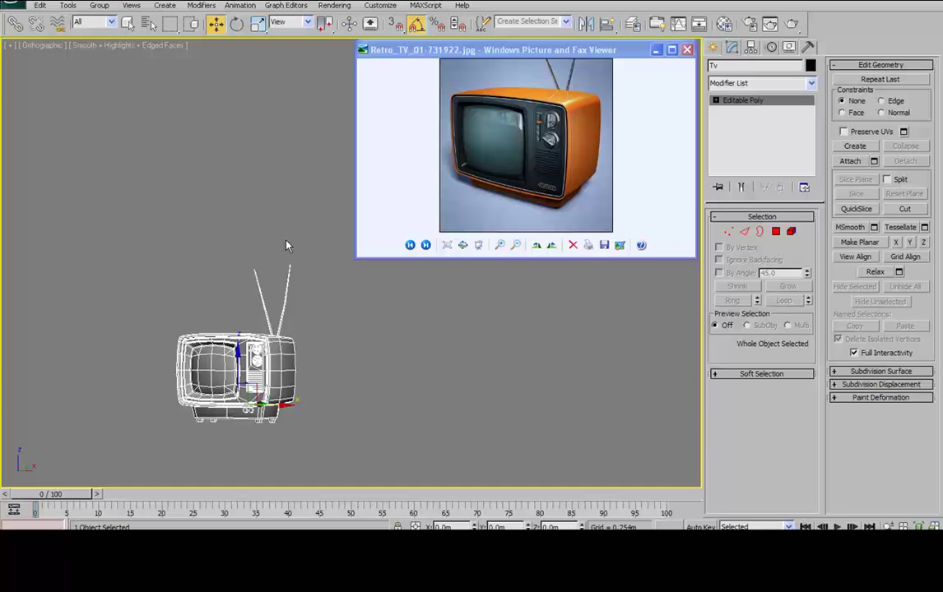
# Hide the edged faces and display the shaded TV in a perspective view
pyautogui.moveTo(271, 254); pyautogui.dragTo(275, 179, button='middle')
pyautogui.scroll(5, 275, 179)
pyautogui.scroll(-2, 288, 203)
pyautogui.moveTo(234, 226); pyautogui.dragTo(280, 229, button='middle')
pyautogui.press('F4')
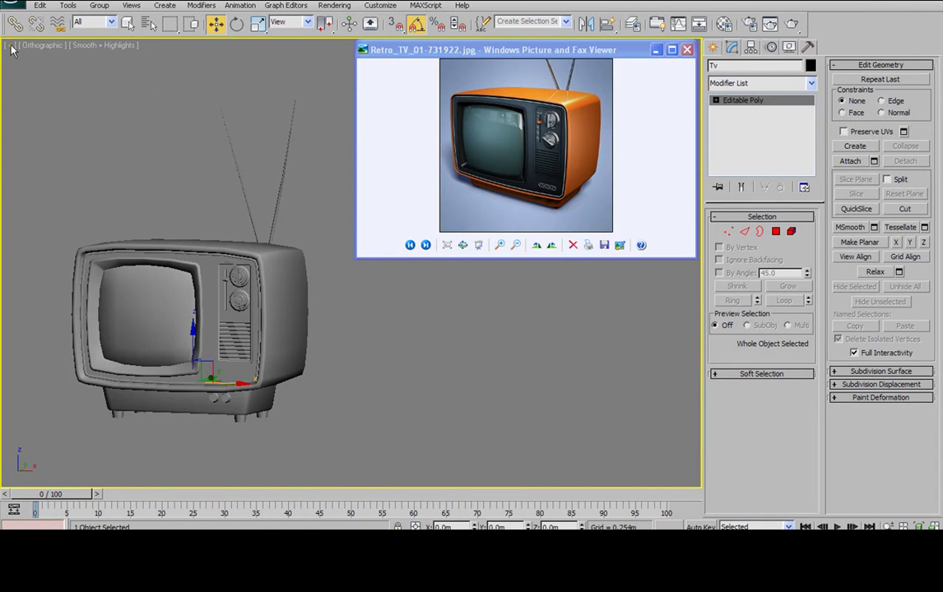
pyautogui.click(41, 46)
pyautogui.click(93, 120)
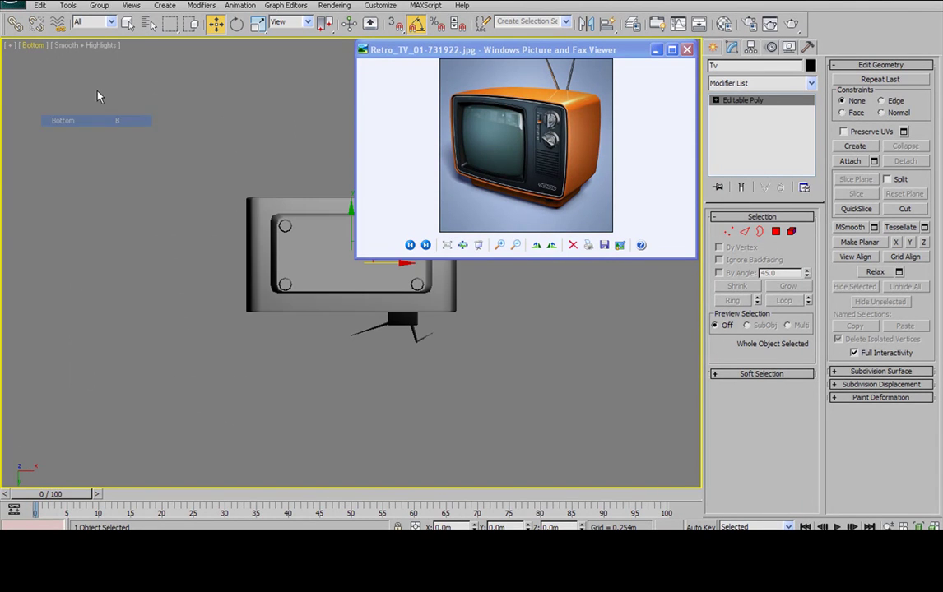
pyautogui.moveTo(288, 178); pyautogui.dragTo(177, 251, button='middle')
pyautogui.press('p')
pyautogui.scroll(3, 179, 194)
pyautogui.moveTo(180, 194); pyautogui.dragTo(229, 232, button='middle')
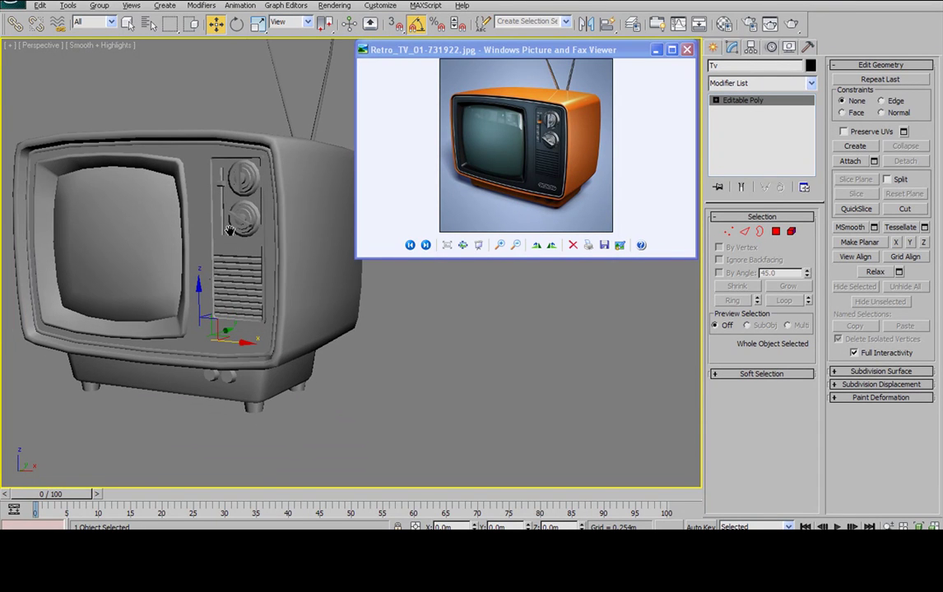
# Show the polygon and vertex statistics in the viewport
pyautogui.click(13, 47)
pyautogui.click(39, 46)
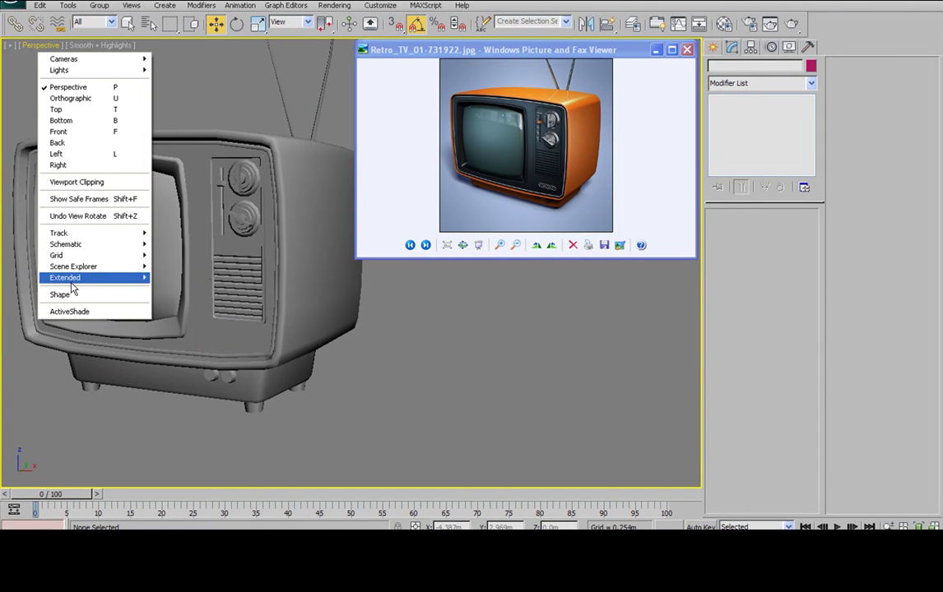
pyautogui.click(48, 46)
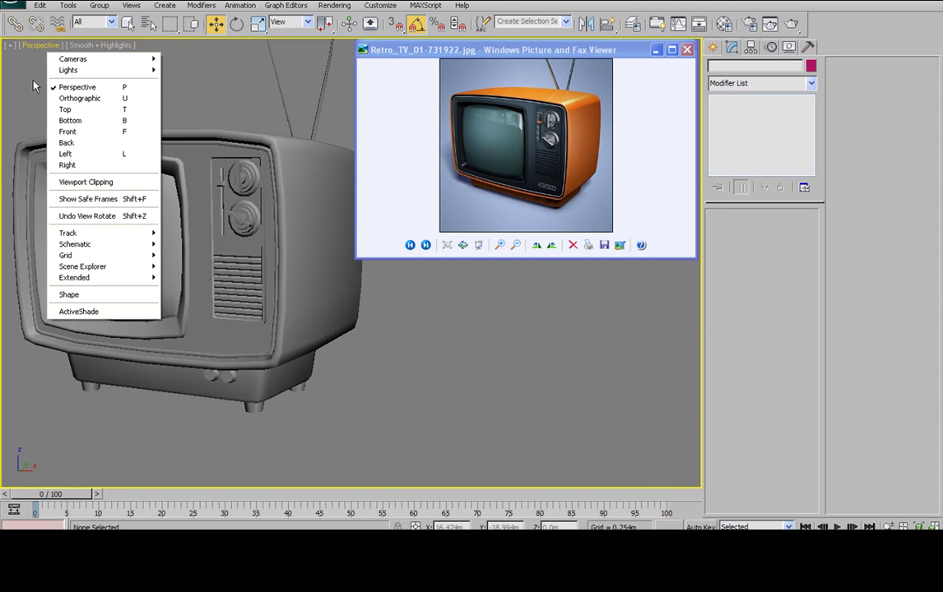
pyautogui.click(10, 46)
pyautogui.click(41, 103)
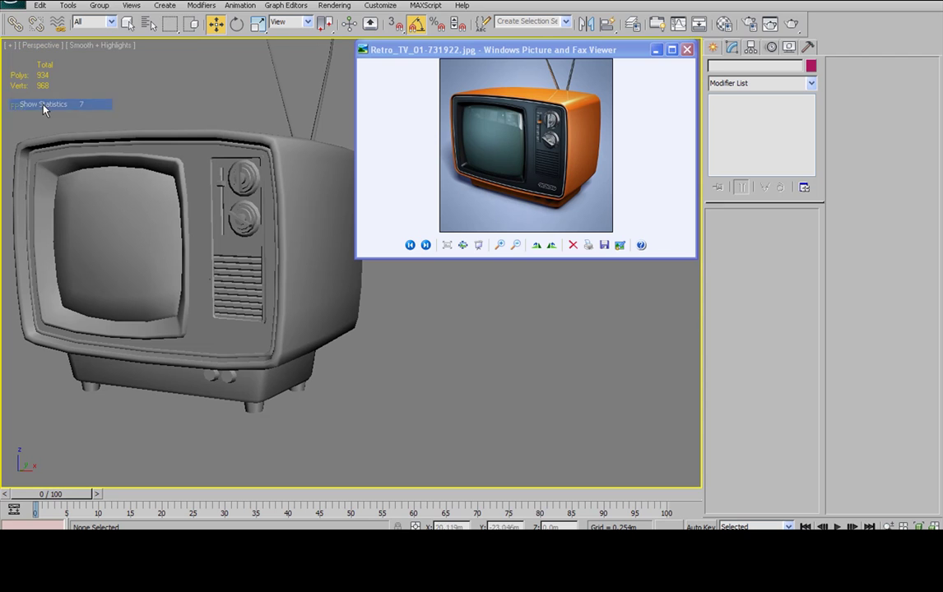
pyautogui.moveTo(104, 78); pyautogui.dragTo(154, 138, button='middle')
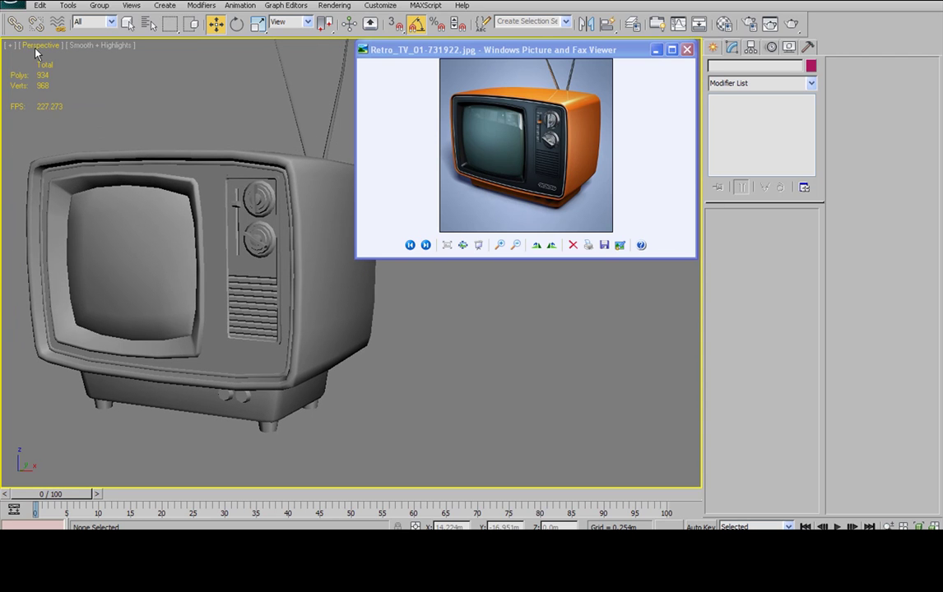
# Configure the viewport statistics to show only the triangle count, for both the total and the selection
pyautogui.click(11, 46)
pyautogui.click(37, 161)
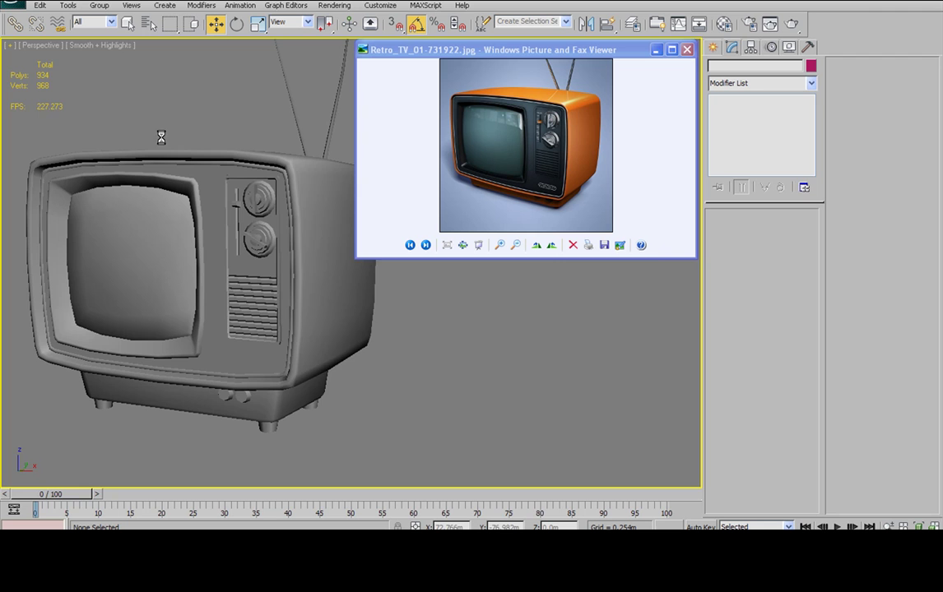
pyautogui.moveTo(327, 122); pyautogui.dragTo(32, 87)
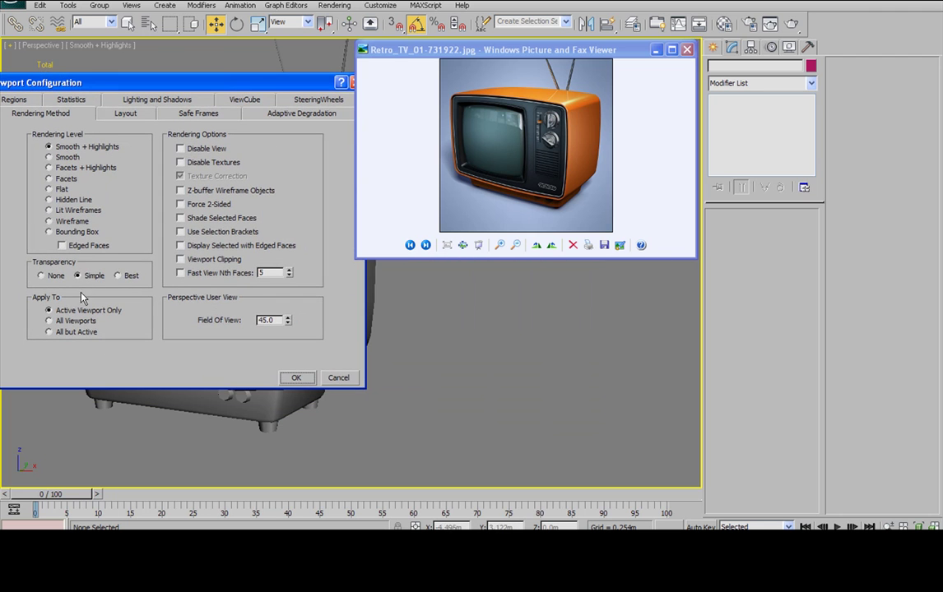
pyautogui.moveTo(112, 85); pyautogui.dragTo(130, 87)
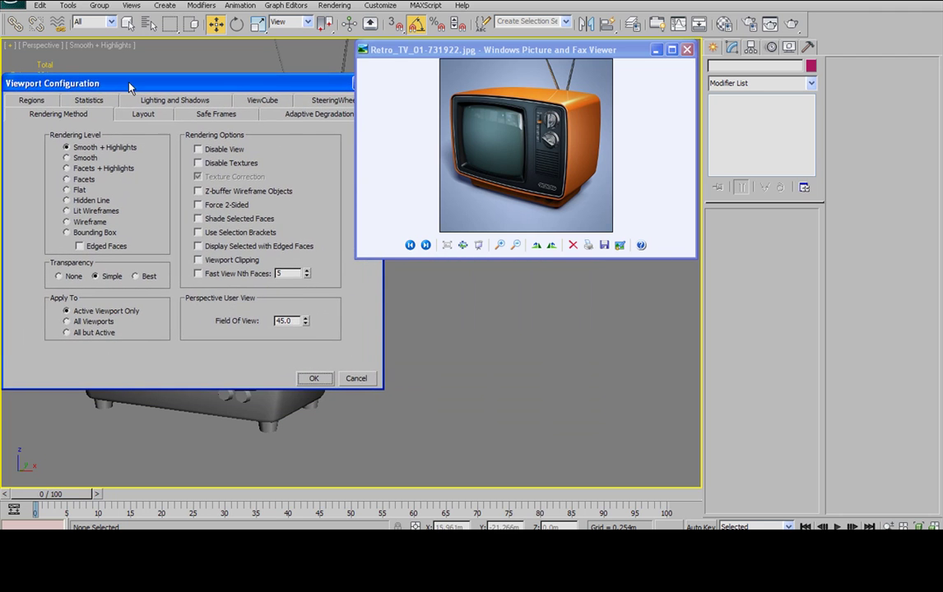
pyautogui.click(88, 100)
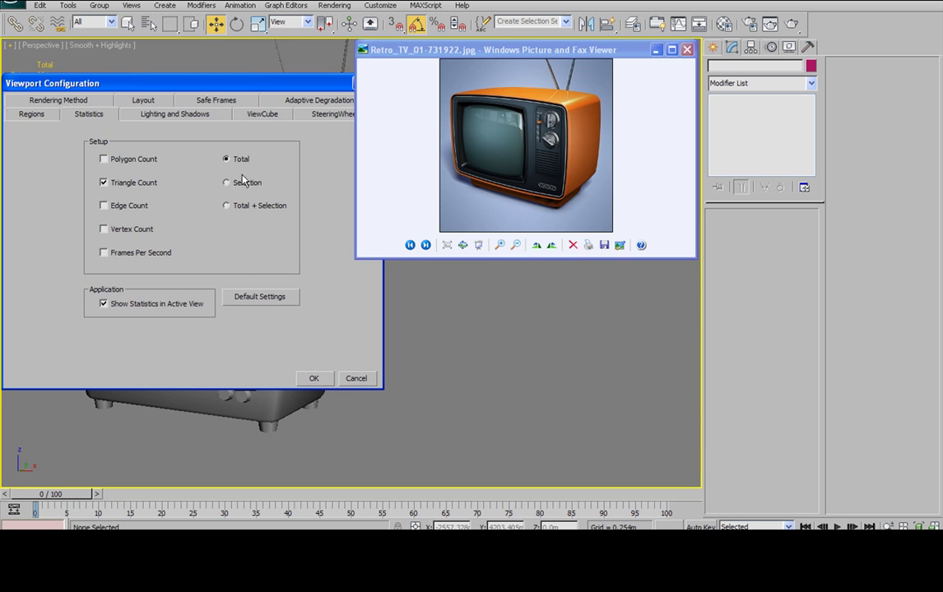
pyautogui.click(327, 378)
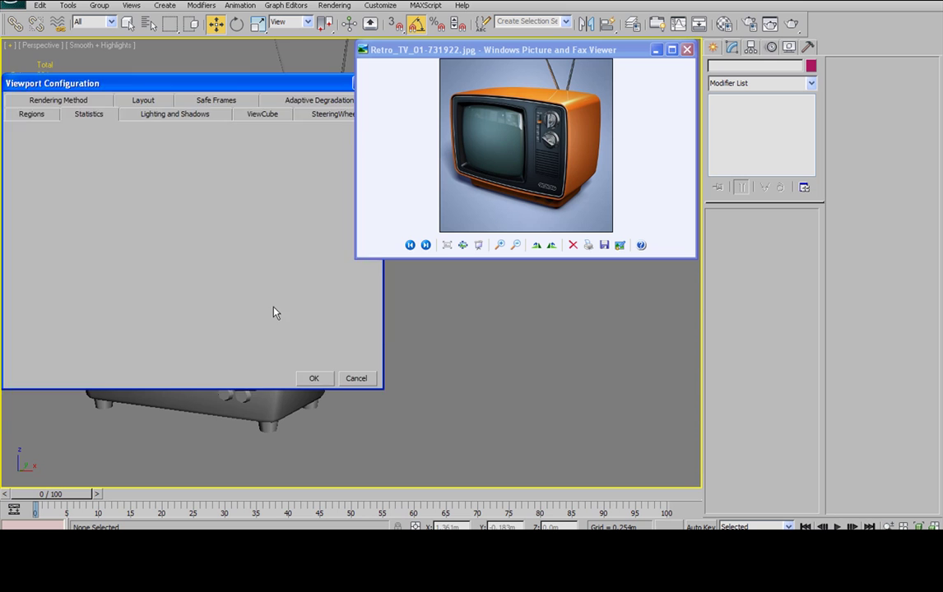
# Display edged faces on the whole TV, select it to check its triangle count, and clear the selection
pyautogui.moveTo(173, 177); pyautogui.dragTo(157, 225, button='middle')
pyautogui.scroll(-3, 156, 225)
pyautogui.press('F4')
pyautogui.click(264, 237)
pyautogui.keyDown('alt'); pyautogui.moveTo(209, 170); pyautogui.dragTo(256, 185, button='middle'); pyautogui.keyUp('alt')
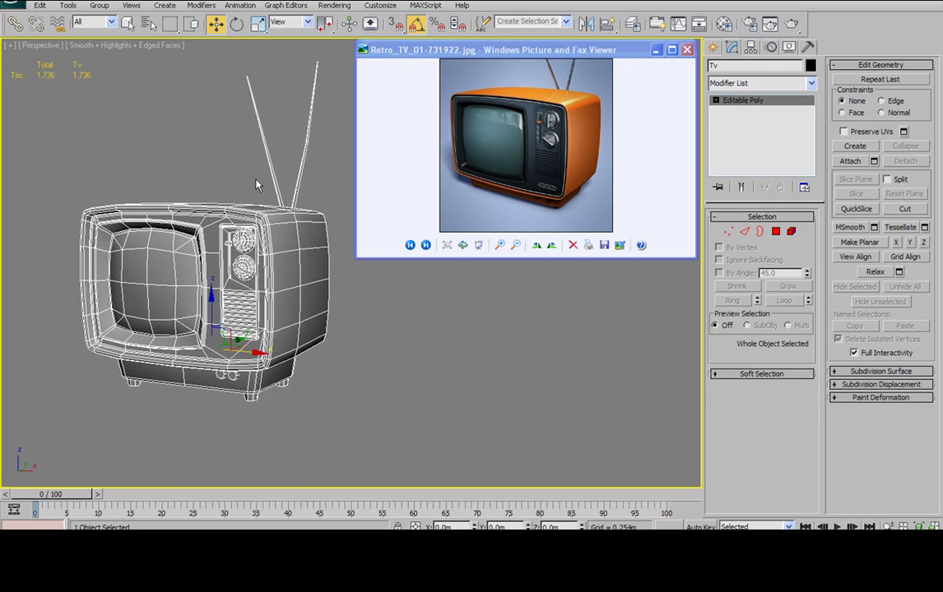
pyautogui.click(231, 145)
# Examine the TV's wireframe up close and from several angles, including the screen, knobs, speaker grille, casing and antennas
pyautogui.scroll(6, 244, 268)
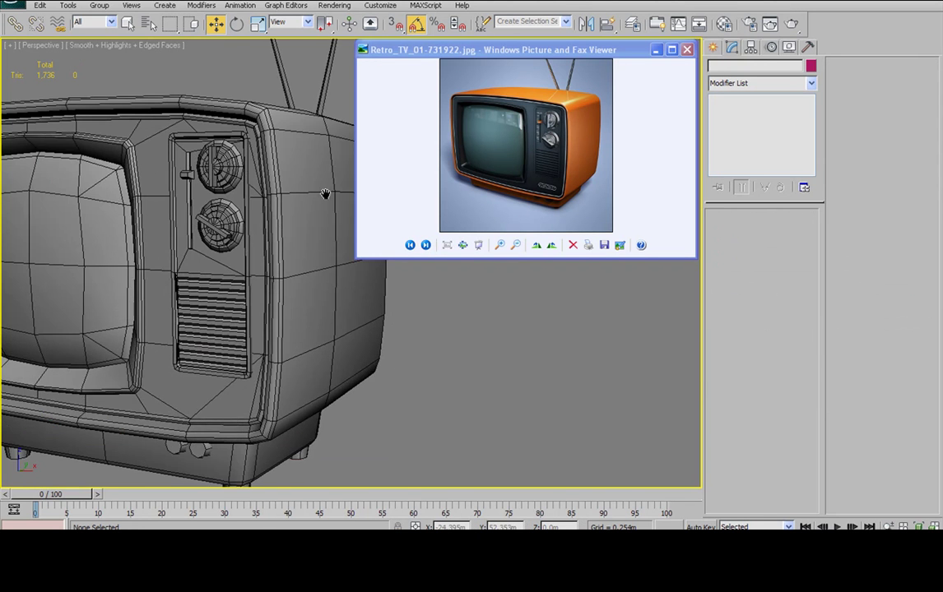
pyautogui.moveTo(219, 241)
pyautogui.keyDown('alt'); pyautogui.mouseDown(button='middle')
pyautogui.moveTo(242, 261)
pyautogui.moveTo(208, 230)
pyautogui.moveTo(221, 248)
pyautogui.mouseUp(button='middle'); pyautogui.keyUp('alt')
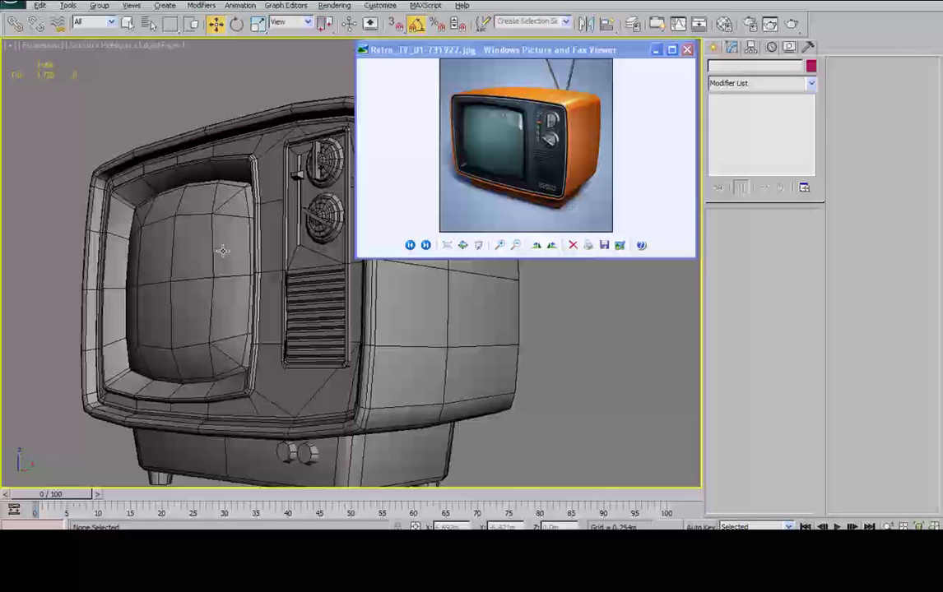
pyautogui.moveTo(393, 406); pyautogui.dragTo(354, 326, button='middle')
pyautogui.keyDown('alt'); pyautogui.moveTo(266, 375); pyautogui.dragTo(395, 285, button='middle'); pyautogui.keyUp('alt')
pyautogui.moveTo(288, 201); pyautogui.dragTo(328, 309, button='middle')
pyautogui.scroll(-3, 329, 310)
pyautogui.moveTo(274, 223); pyautogui.dragTo(392, 400, button='middle')
pyautogui.keyDown('alt'); pyautogui.moveTo(312, 280); pyautogui.dragTo(253, 249, button='middle'); pyautogui.keyUp('alt')
pyautogui.moveTo(252, 249); pyautogui.dragTo(380, 295, button='middle')
pyautogui.scroll(5, 278, 263)
pyautogui.scroll(-6, 282, 272)
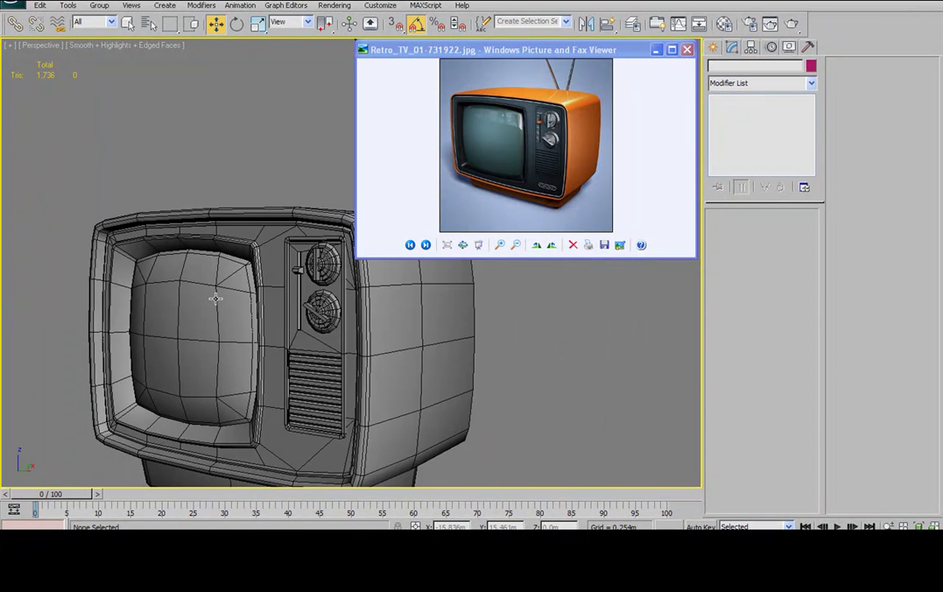
pyautogui.keyDown('alt'); pyautogui.moveTo(232, 246); pyautogui.dragTo(185, 269, button='middle'); pyautogui.keyUp('alt')
pyautogui.scroll(-5, 319, 258)
pyautogui.moveTo(319, 257)
pyautogui.keyDown('alt'); pyautogui.mouseDown(button='middle')
pyautogui.moveTo(126, 246)
pyautogui.moveTo(213, 255)
pyautogui.moveTo(238, 234)
pyautogui.moveTo(223, 222)
pyautogui.moveTo(284, 249)
pyautogui.moveTo(263, 226)
pyautogui.moveTo(235, 219)
pyautogui.moveTo(253, 223)
pyautogui.moveTo(252, 247)
pyautogui.moveTo(234, 247)
pyautogui.moveTo(256, 244)
pyautogui.moveTo(325, 269)
pyautogui.moveTo(288, 265)
pyautogui.moveTo(287, 247)
pyautogui.mouseUp(button='middle'); pyautogui.keyUp('alt')
pyautogui.scroll(3, 261, 250)
pyautogui.press('F4')
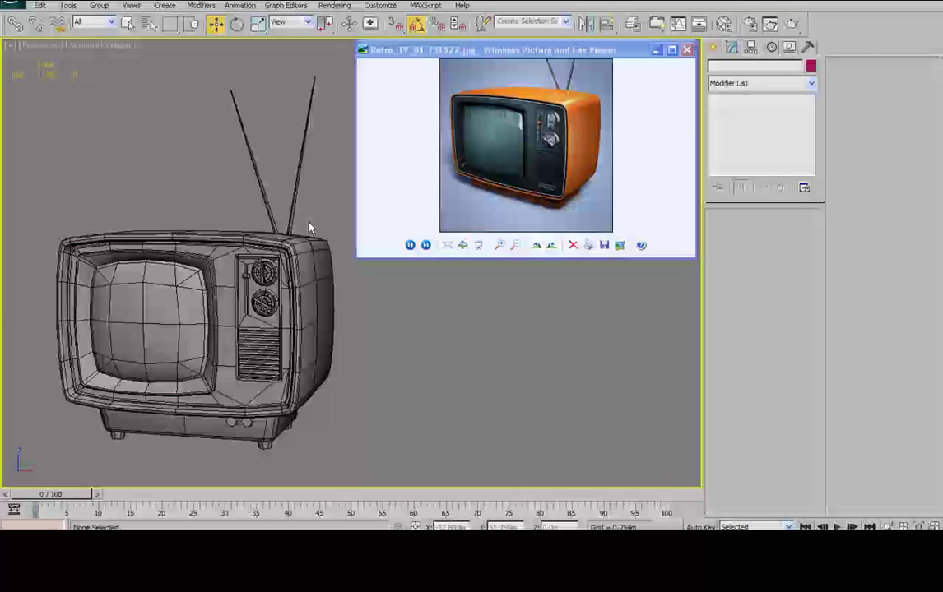
# Select the TV to review its mesh as a single editable poly object, then deselect it
pyautogui.click(325, 246)
pyautogui.click(312, 223)
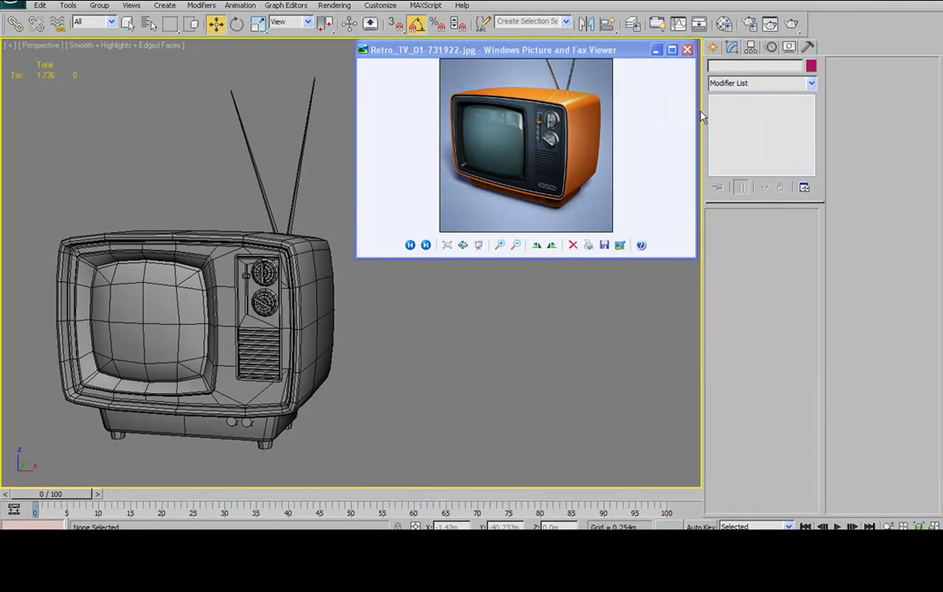
pyautogui.click(312, 292)
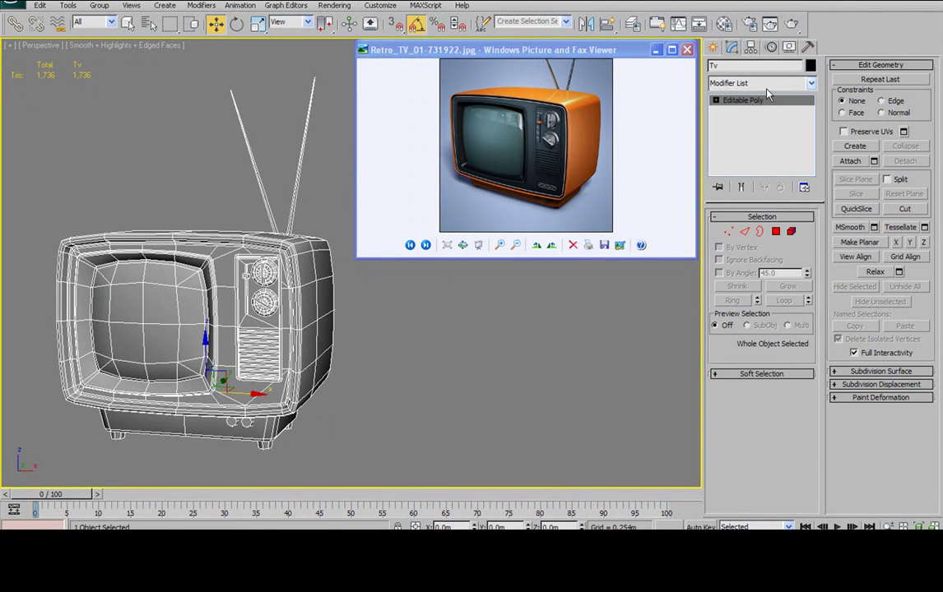
pyautogui.keyDown('alt'); pyautogui.moveTo(274, 240); pyautogui.dragTo(308, 261, button='middle'); pyautogui.keyUp('alt')
pyautogui.click(381, 302)
pyautogui.moveTo(310, 332); pyautogui.dragTo(281, 301, button='middle')
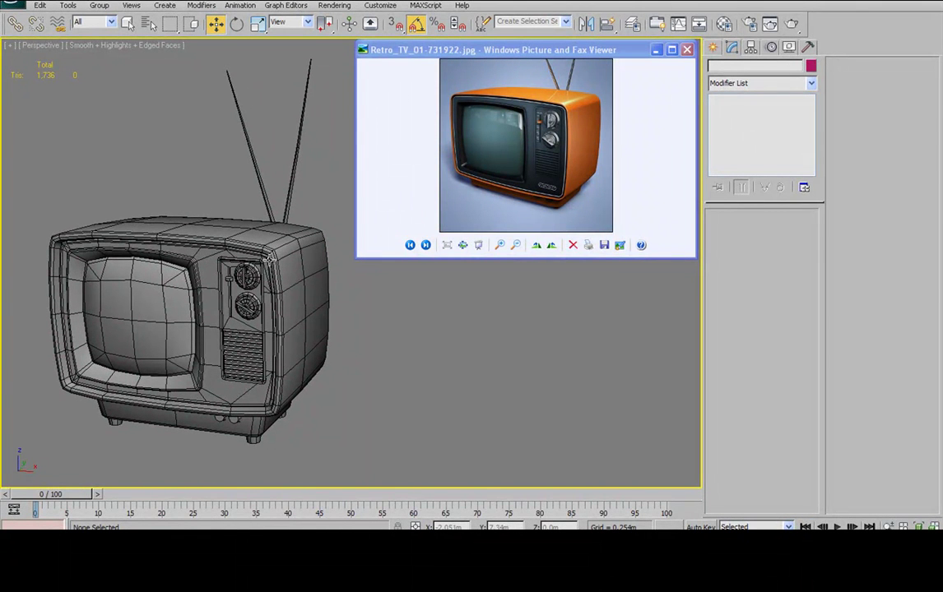